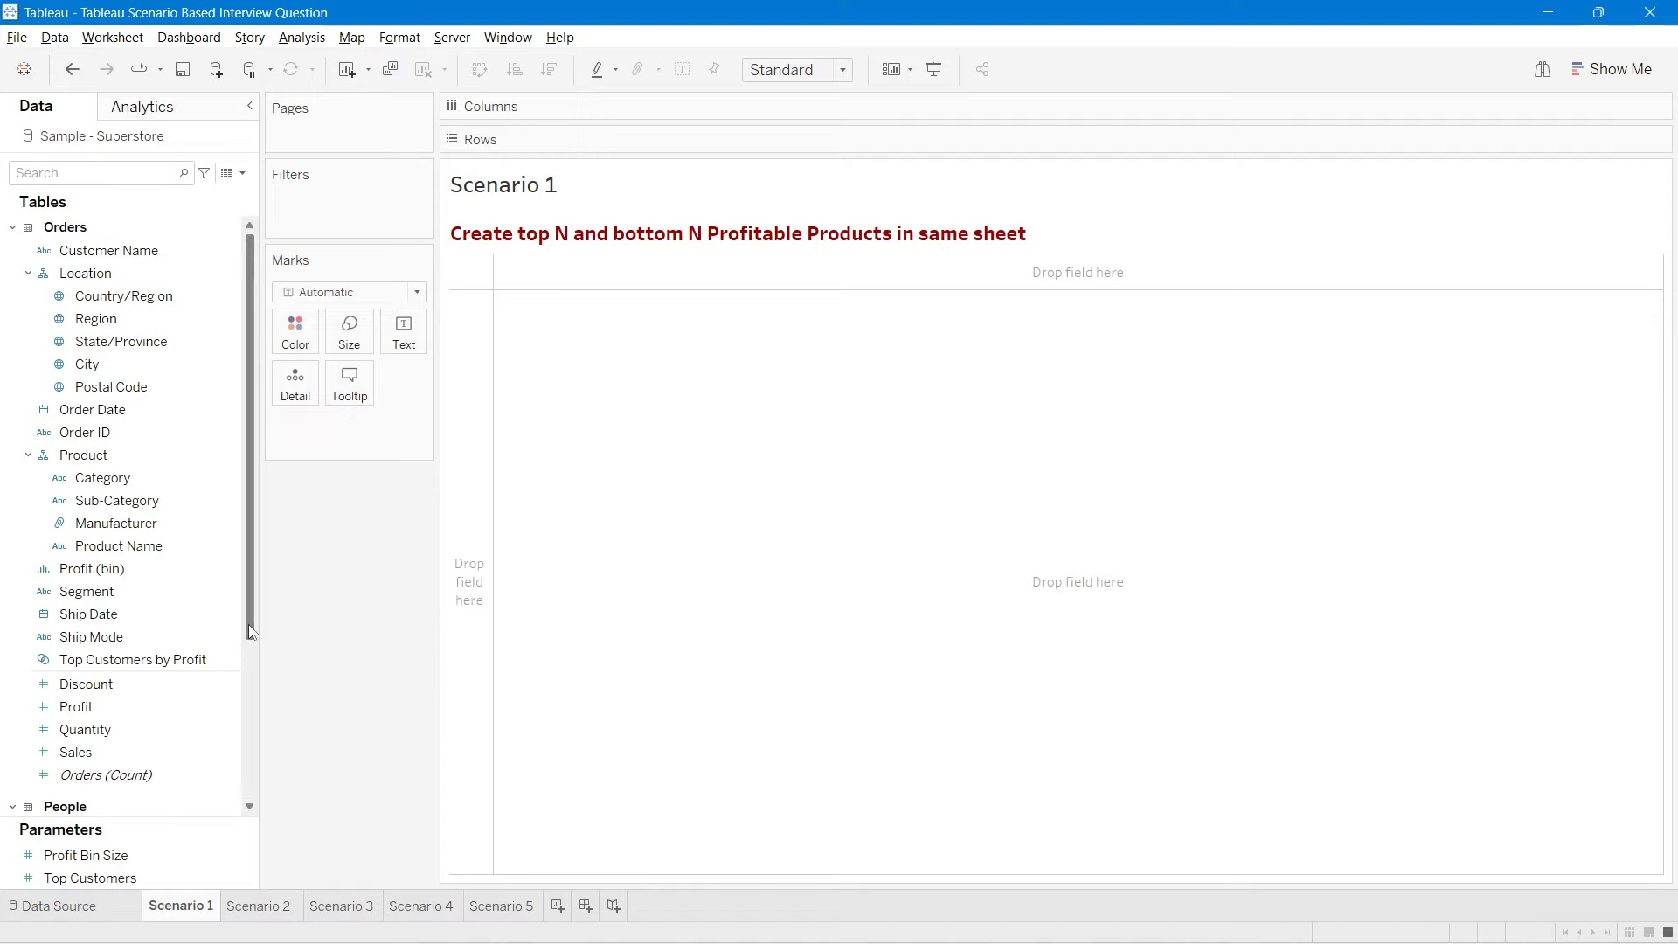
Step: Build a bar chart with Product Name on rows and the sum of Profit on columns
{"action": "scroll", "coordinate": [248, 624], "scroll_direction": "down", "scroll_amount": 1}
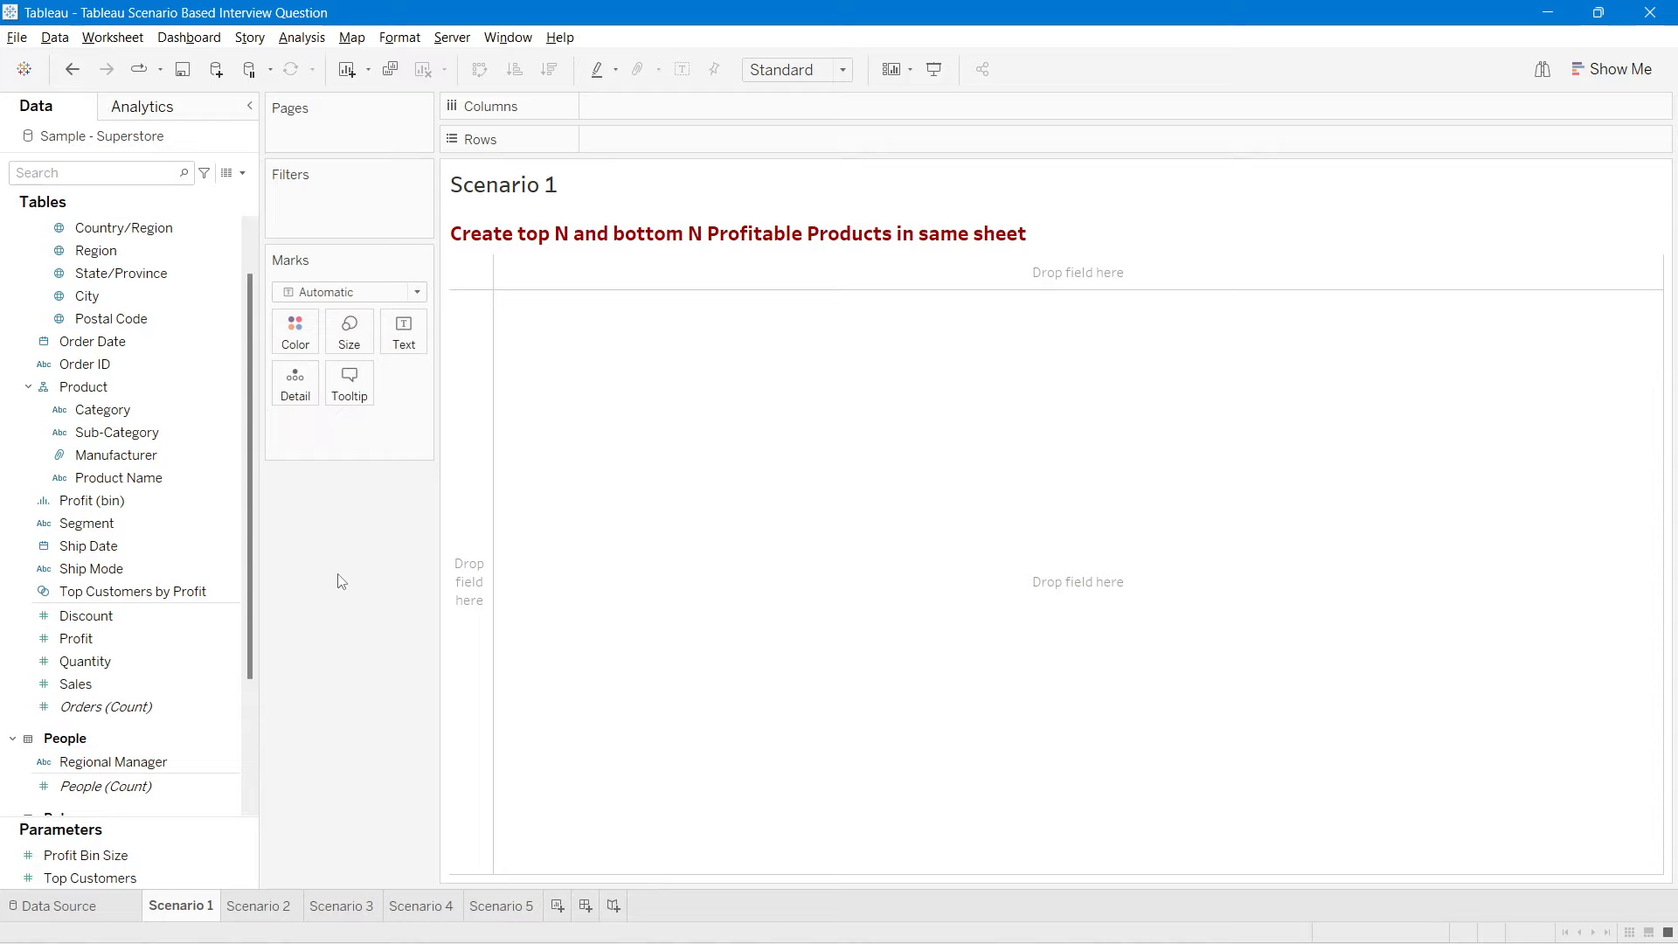
{"action": "left_click", "coordinate": [88, 406]}
{"action": "left_click_drag", "start_coordinate": [118, 477], "coordinate": [725, 134]}
{"action": "left_click", "coordinate": [839, 469]}
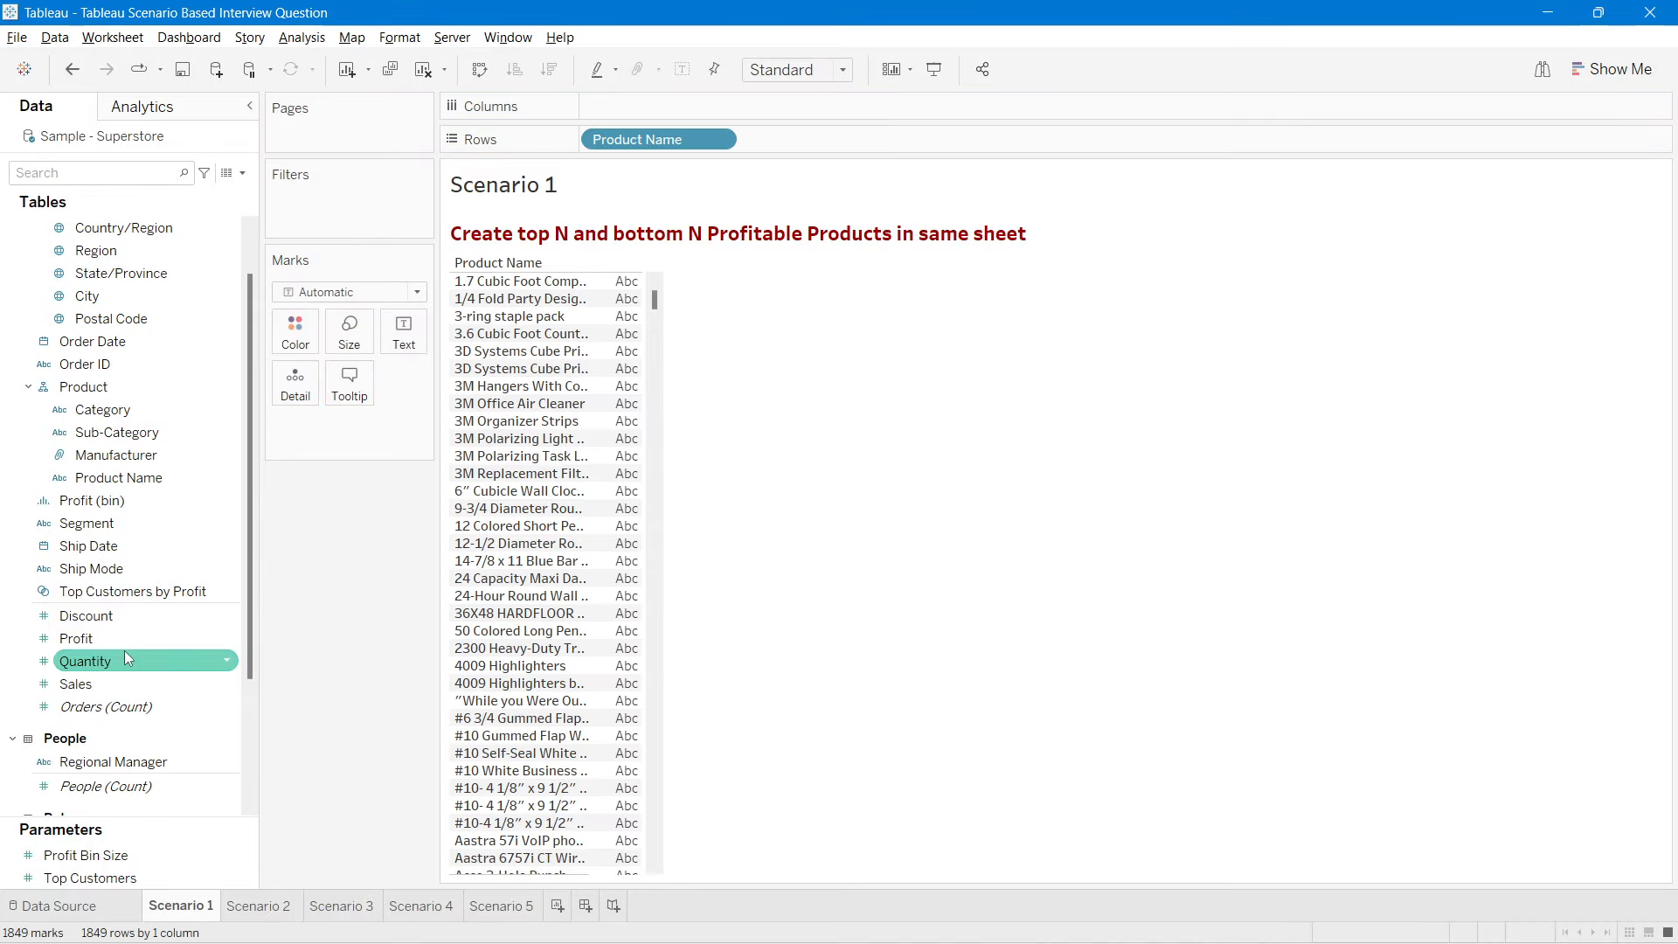
{"action": "left_click_drag", "start_coordinate": [96, 642], "coordinate": [665, 106]}
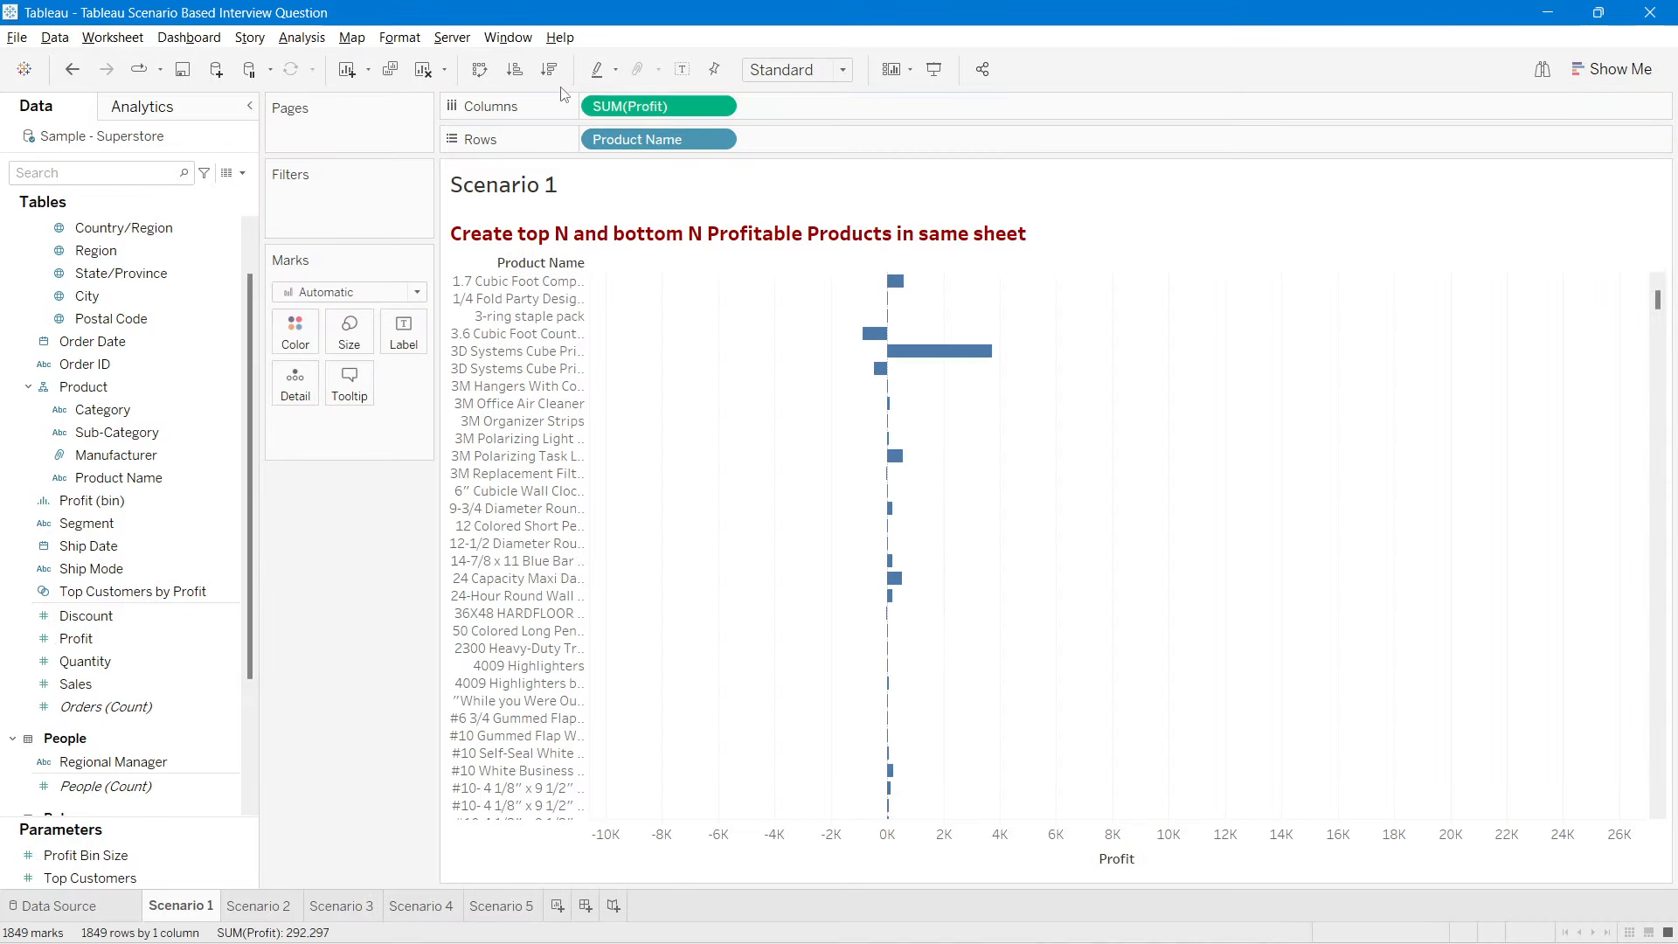
Step: Sort the products in descending order of profit and inspect both ends of the chart
{"action": "left_click", "coordinate": [553, 73]}
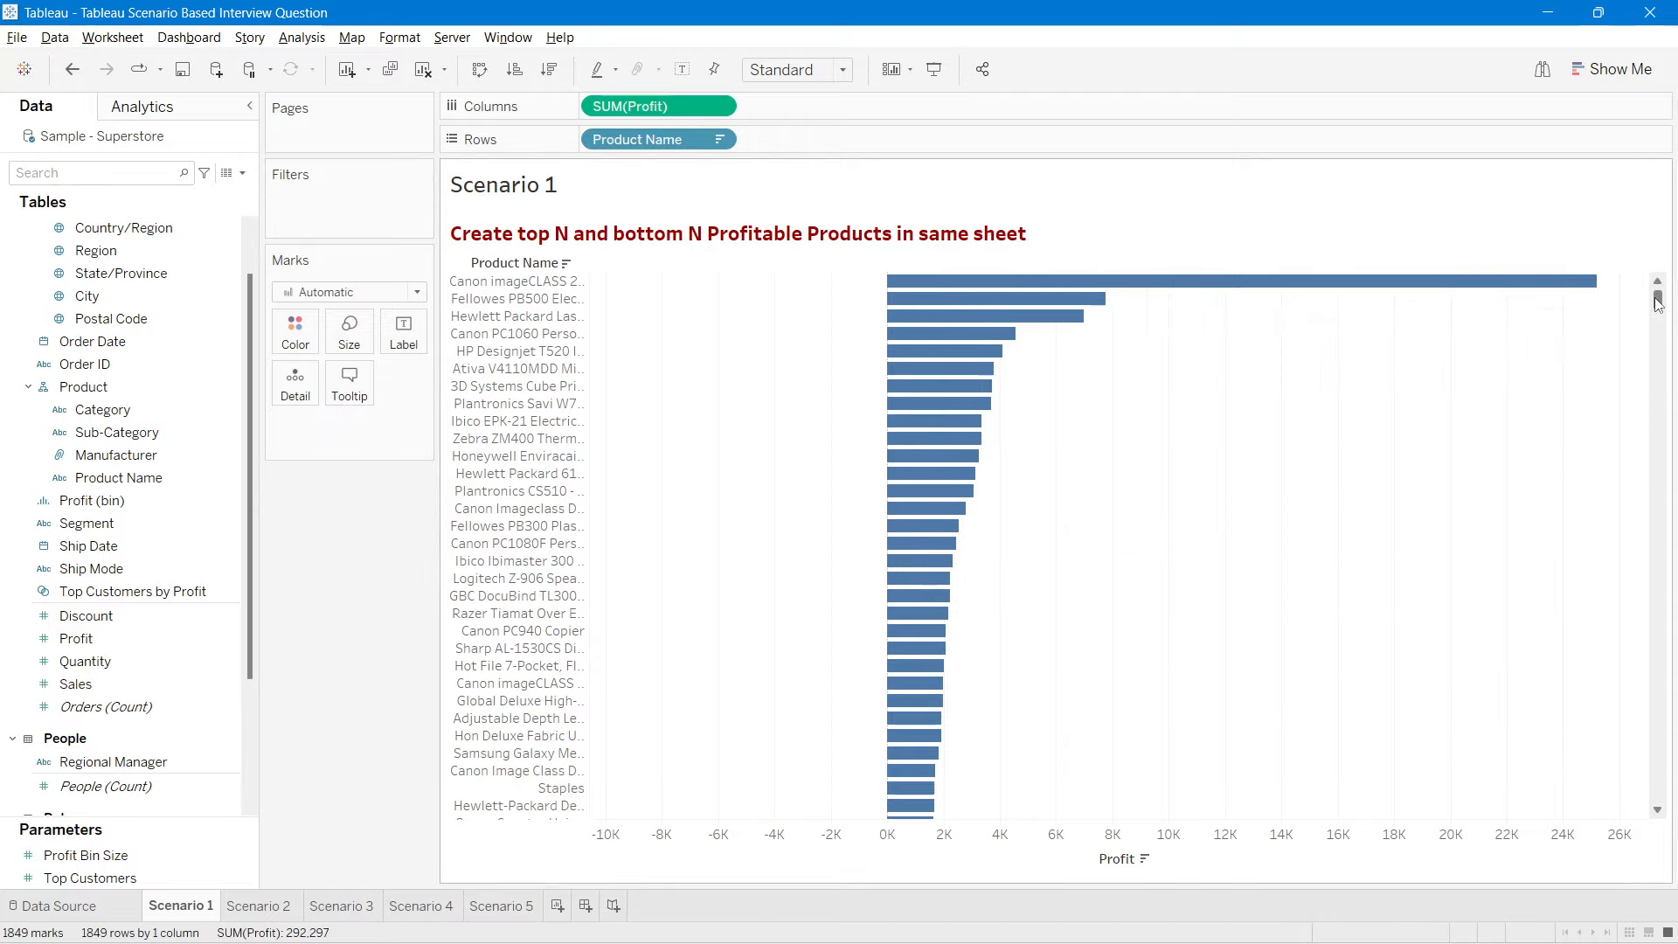
{"action": "left_click_drag", "start_coordinate": [1657, 302], "coordinate": [1389, 811]}
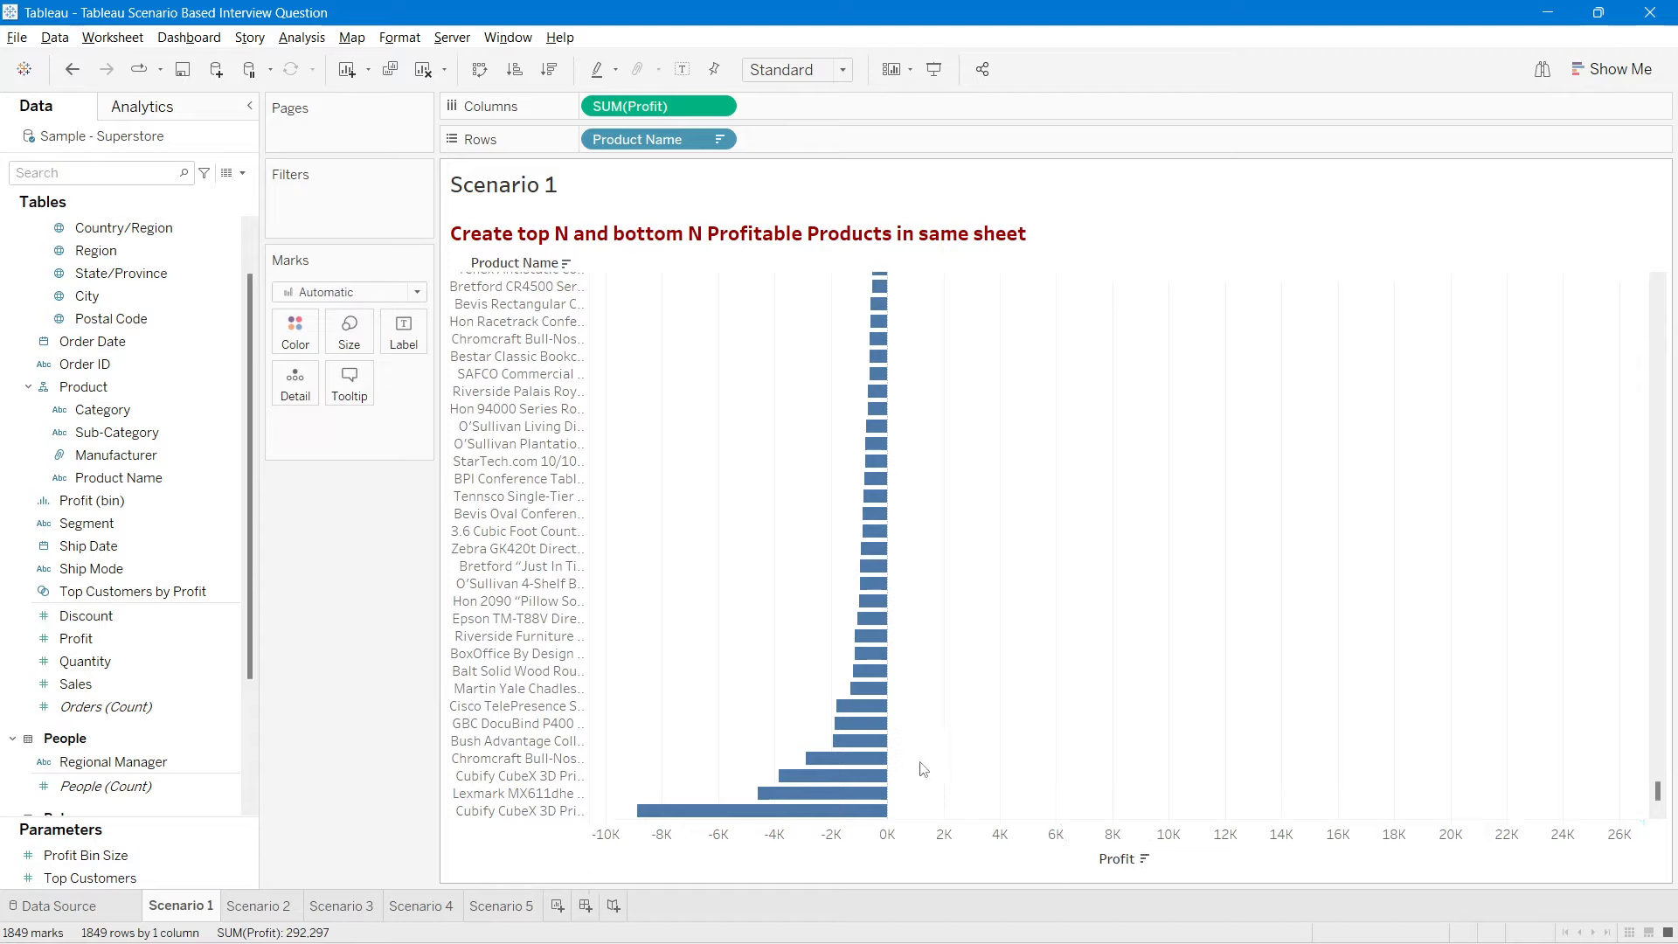
{"action": "left_click_drag", "start_coordinate": [1658, 791], "coordinate": [1657, 299]}
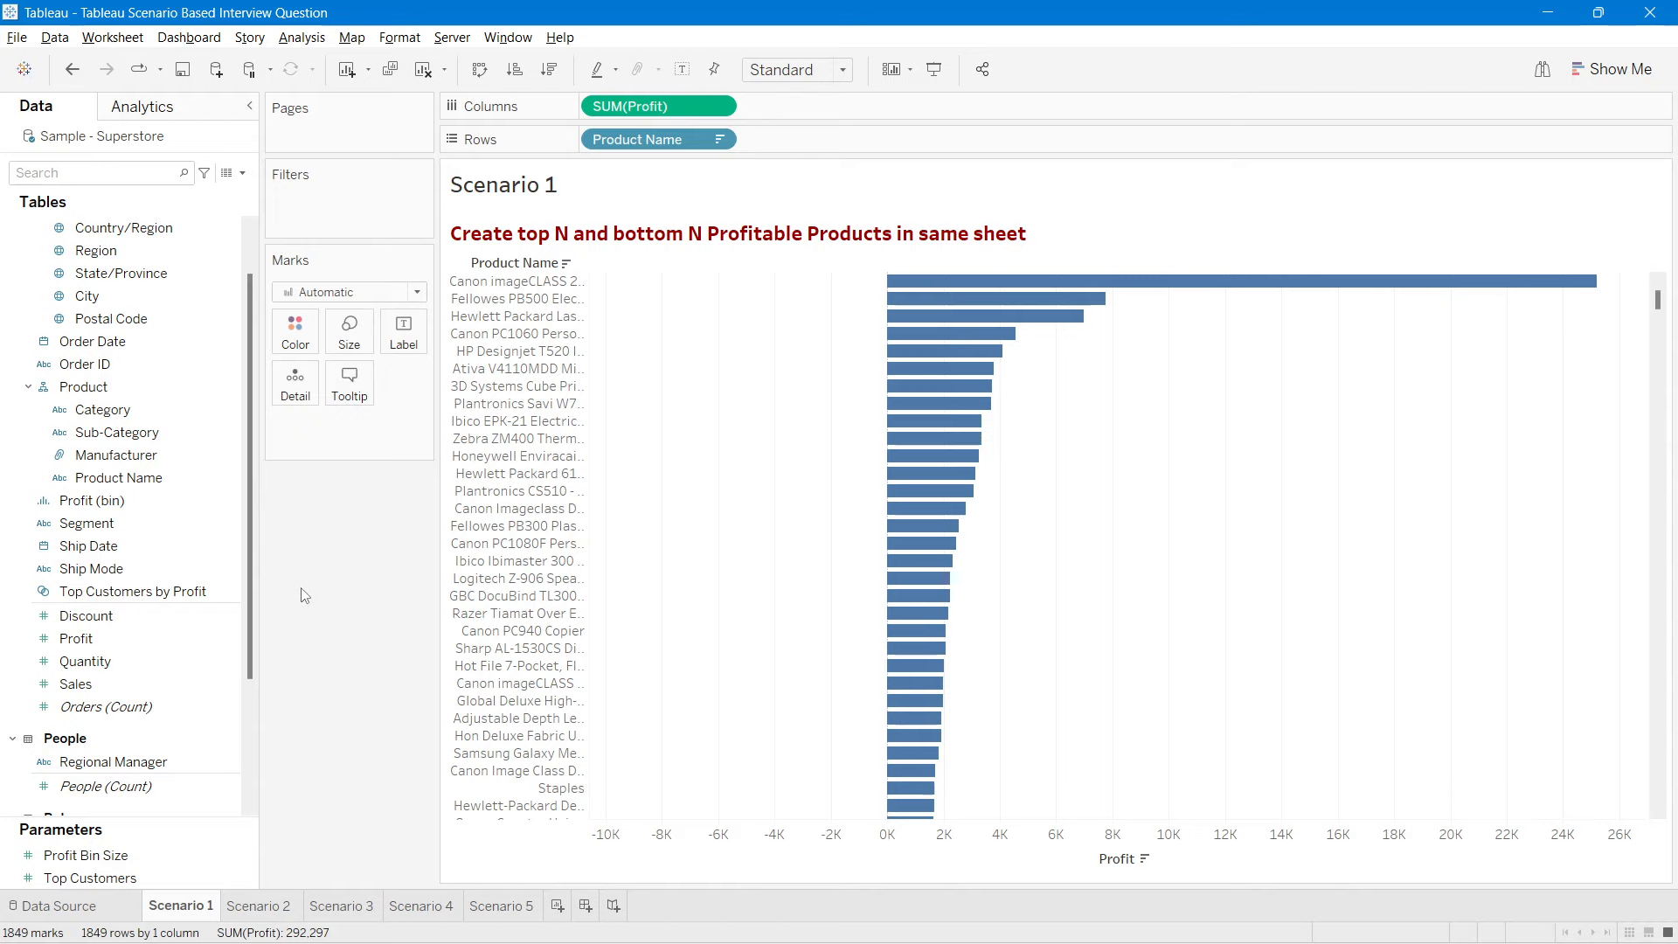
Step: Start a new parameter named Top N with the Integer data type
{"action": "left_click", "coordinate": [242, 172]}
{"action": "left_click", "coordinate": [147, 214]}
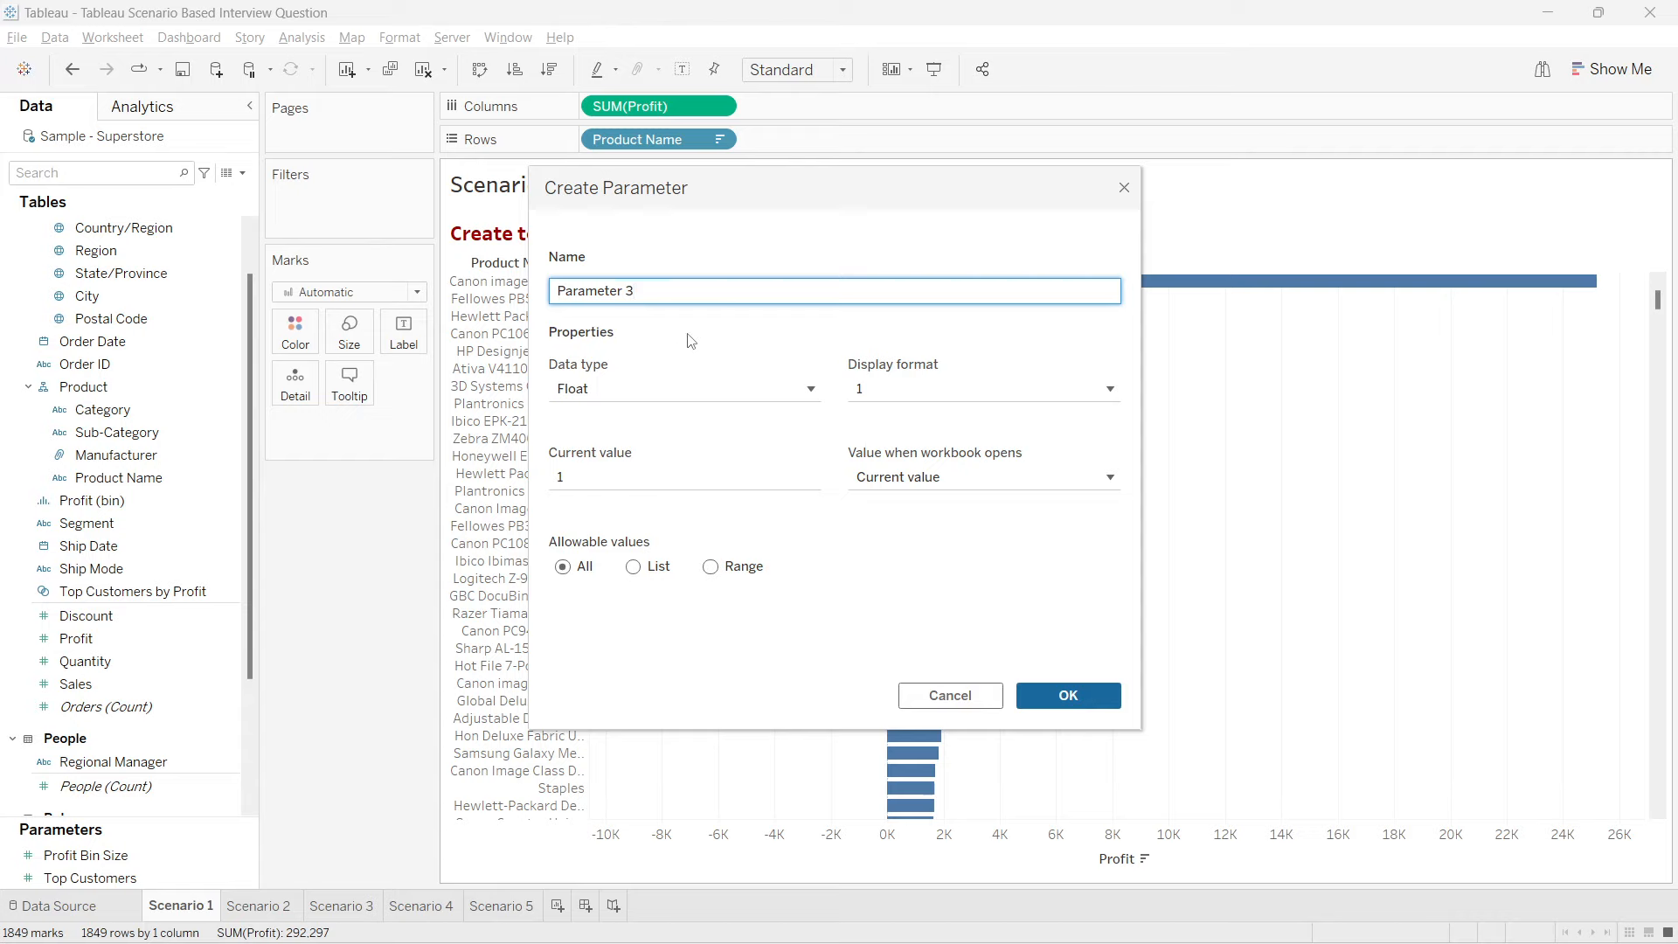
{"action": "triple_click", "coordinate": [666, 302]}
{"action": "type", "text": "Top N"}
{"action": "left_click", "coordinate": [577, 387]}
{"action": "left_click", "coordinate": [610, 442]}
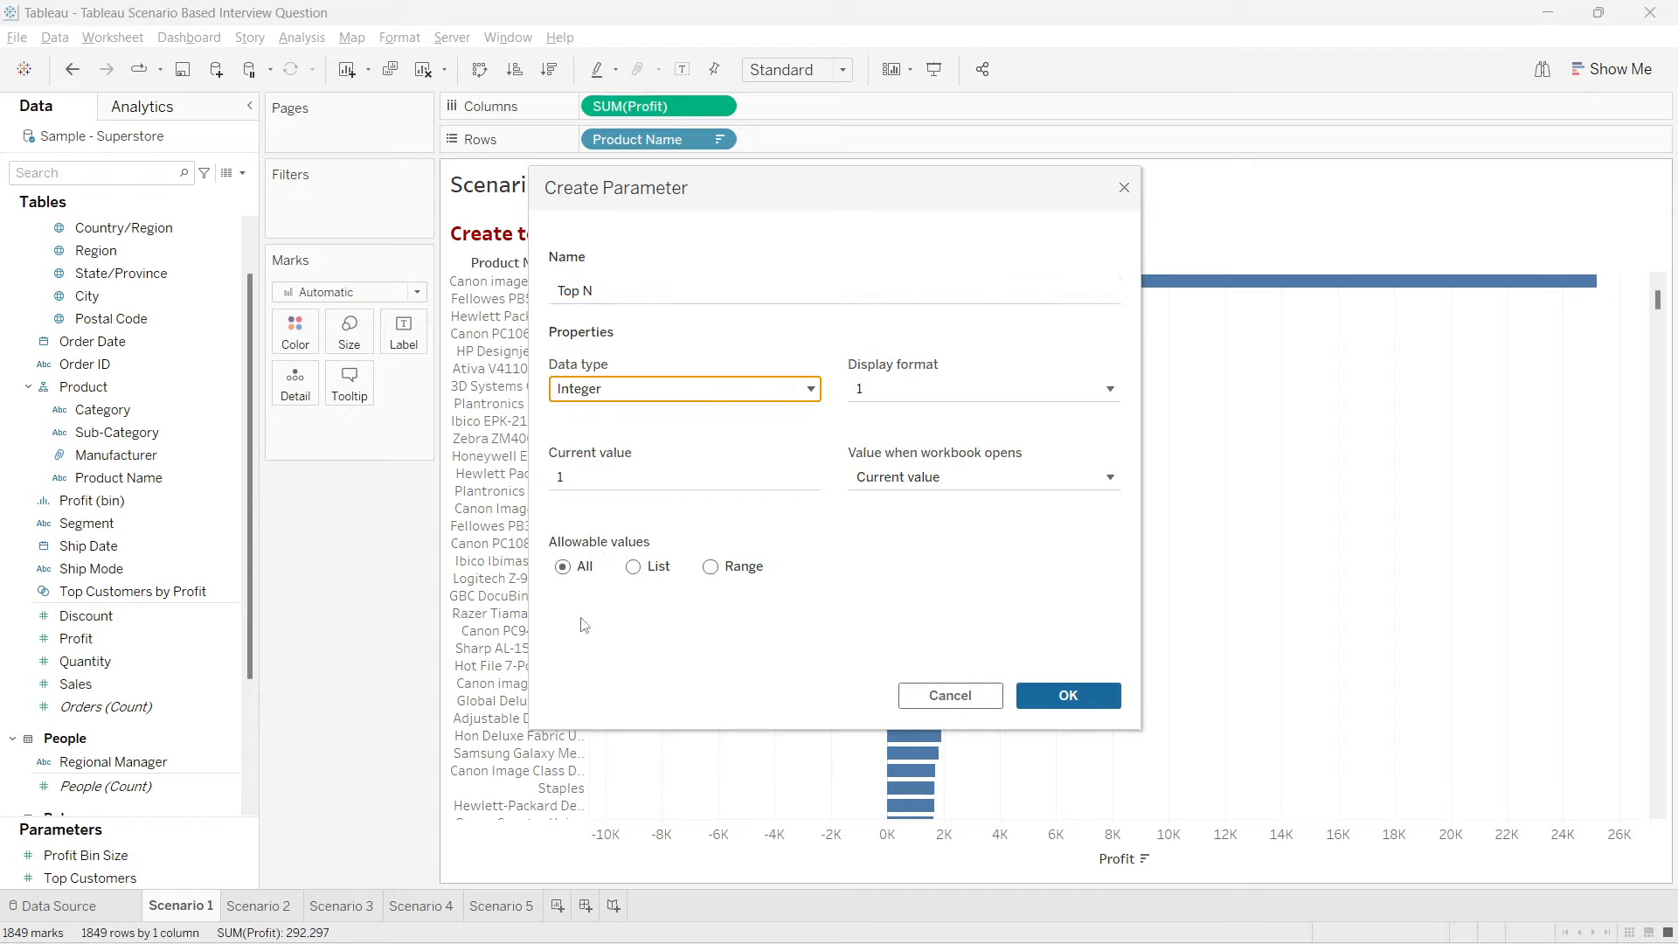
Step: Restrict the Top N parameter to a range from 1 to 100, set its current value to 5, and create it
{"action": "left_click", "coordinate": [734, 567]}
{"action": "left_click", "coordinate": [562, 630]}
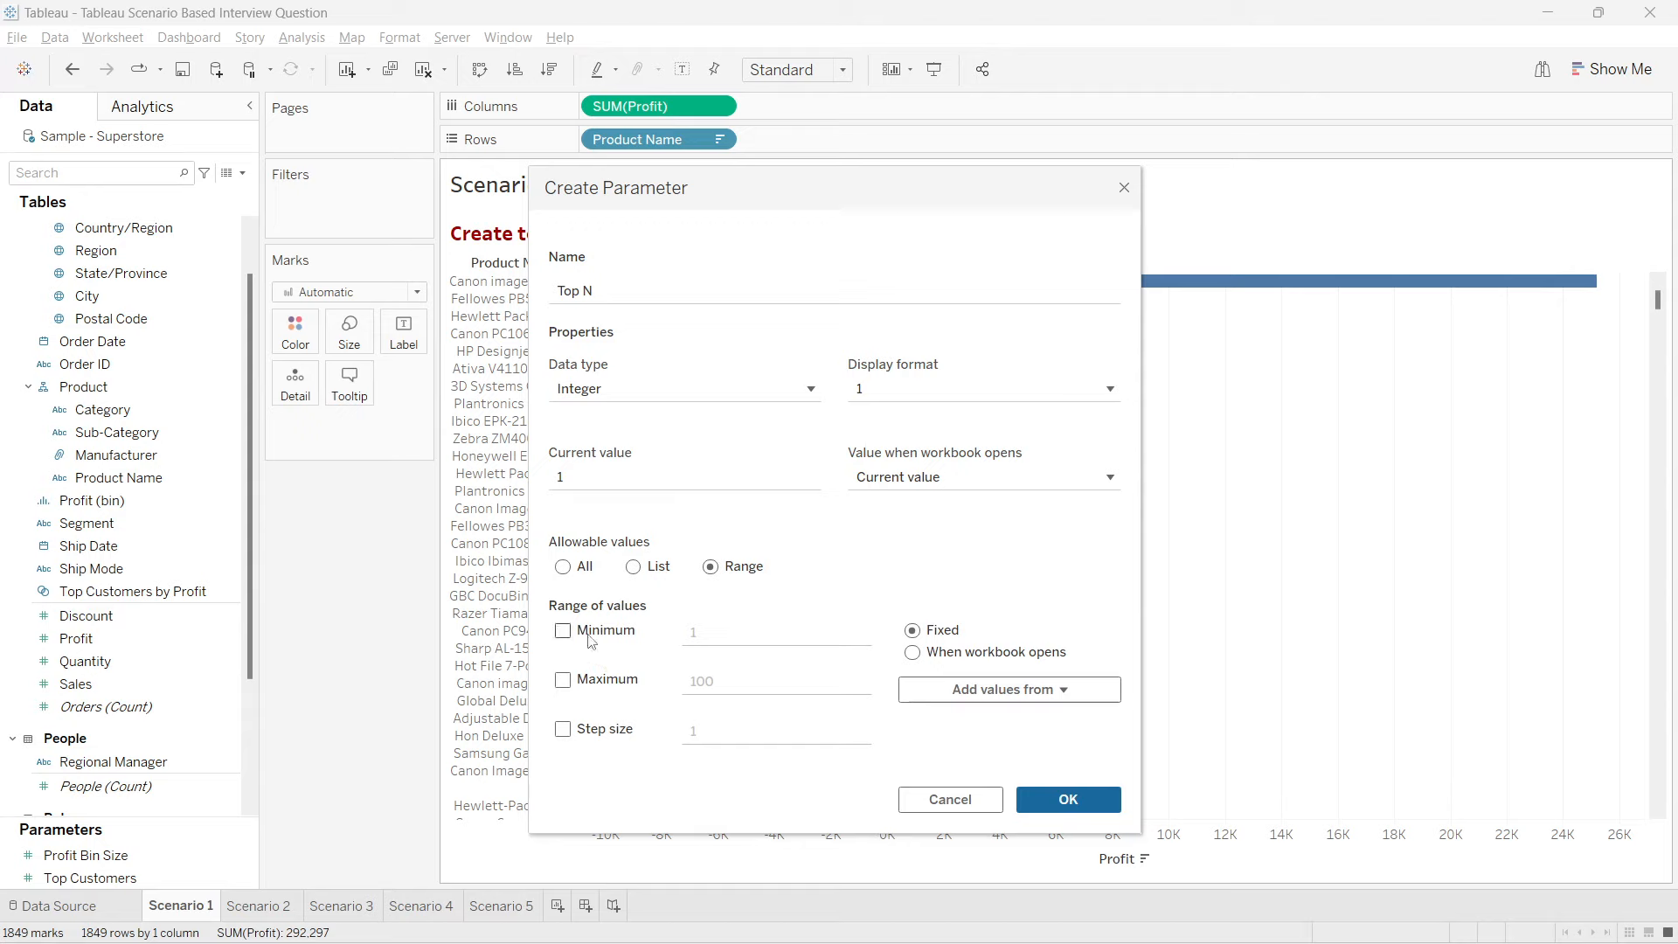
{"action": "left_click", "coordinate": [561, 679]}
{"action": "left_click", "coordinate": [578, 479]}
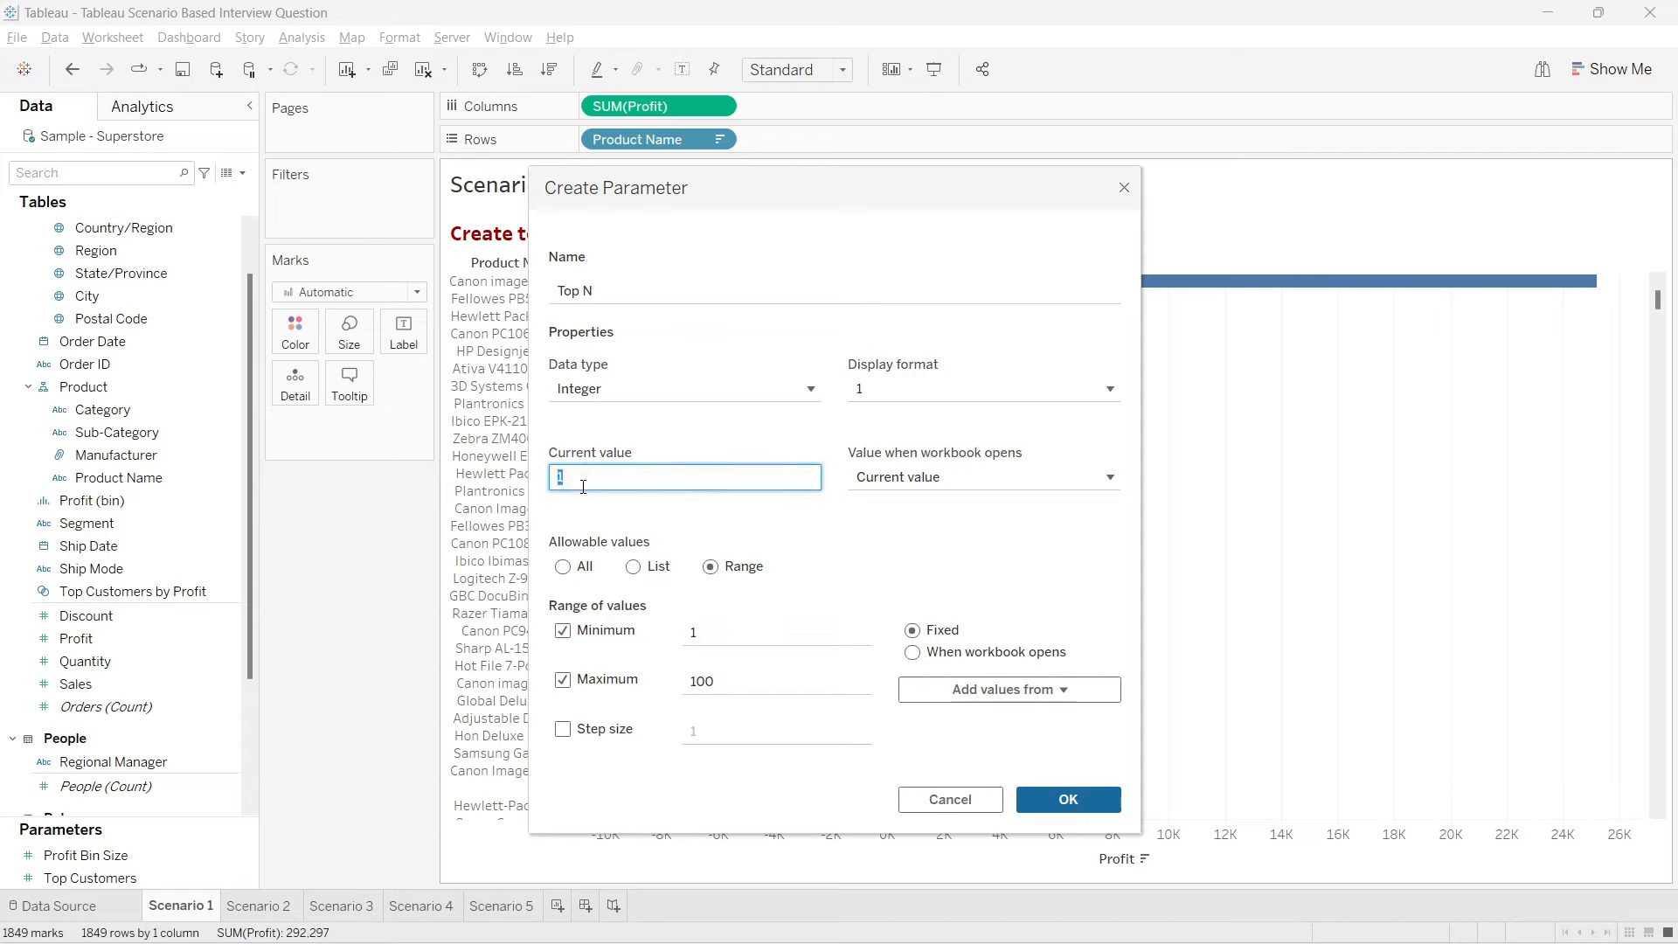
{"action": "type", "text": "5"}
{"action": "left_click", "coordinate": [879, 521]}
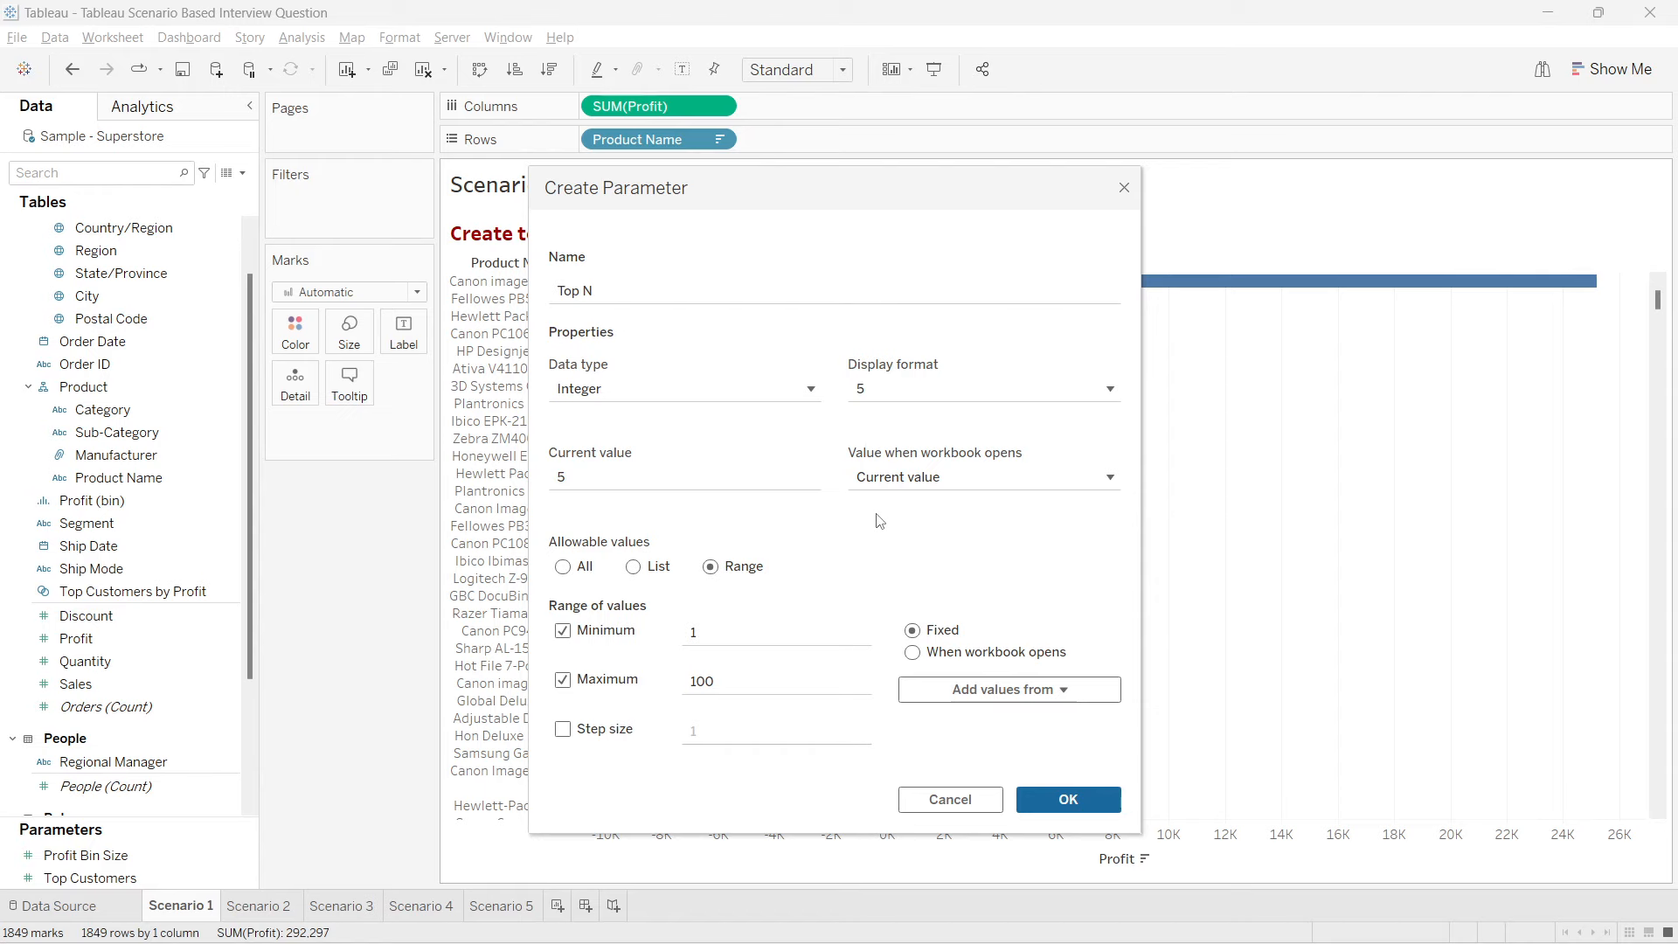
{"action": "left_click", "coordinate": [1068, 799]}
Step: Duplicate the Top N parameter and rename the copy as Bottom N
{"action": "right_click", "coordinate": [146, 877]}
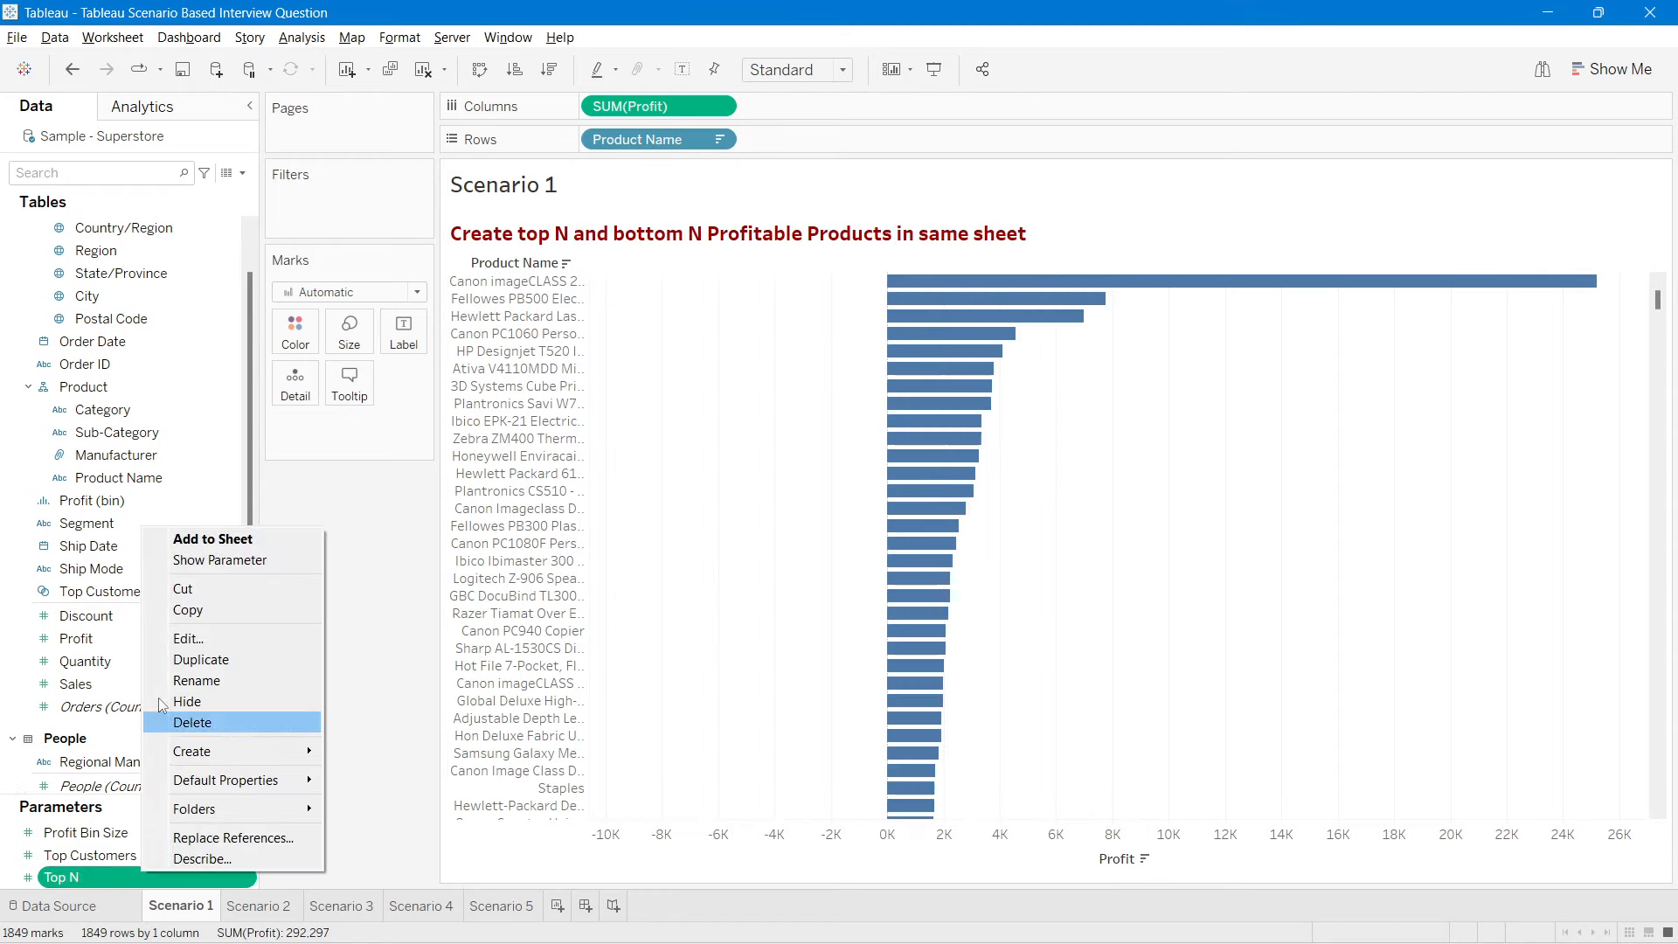
{"action": "left_click", "coordinate": [218, 663]}
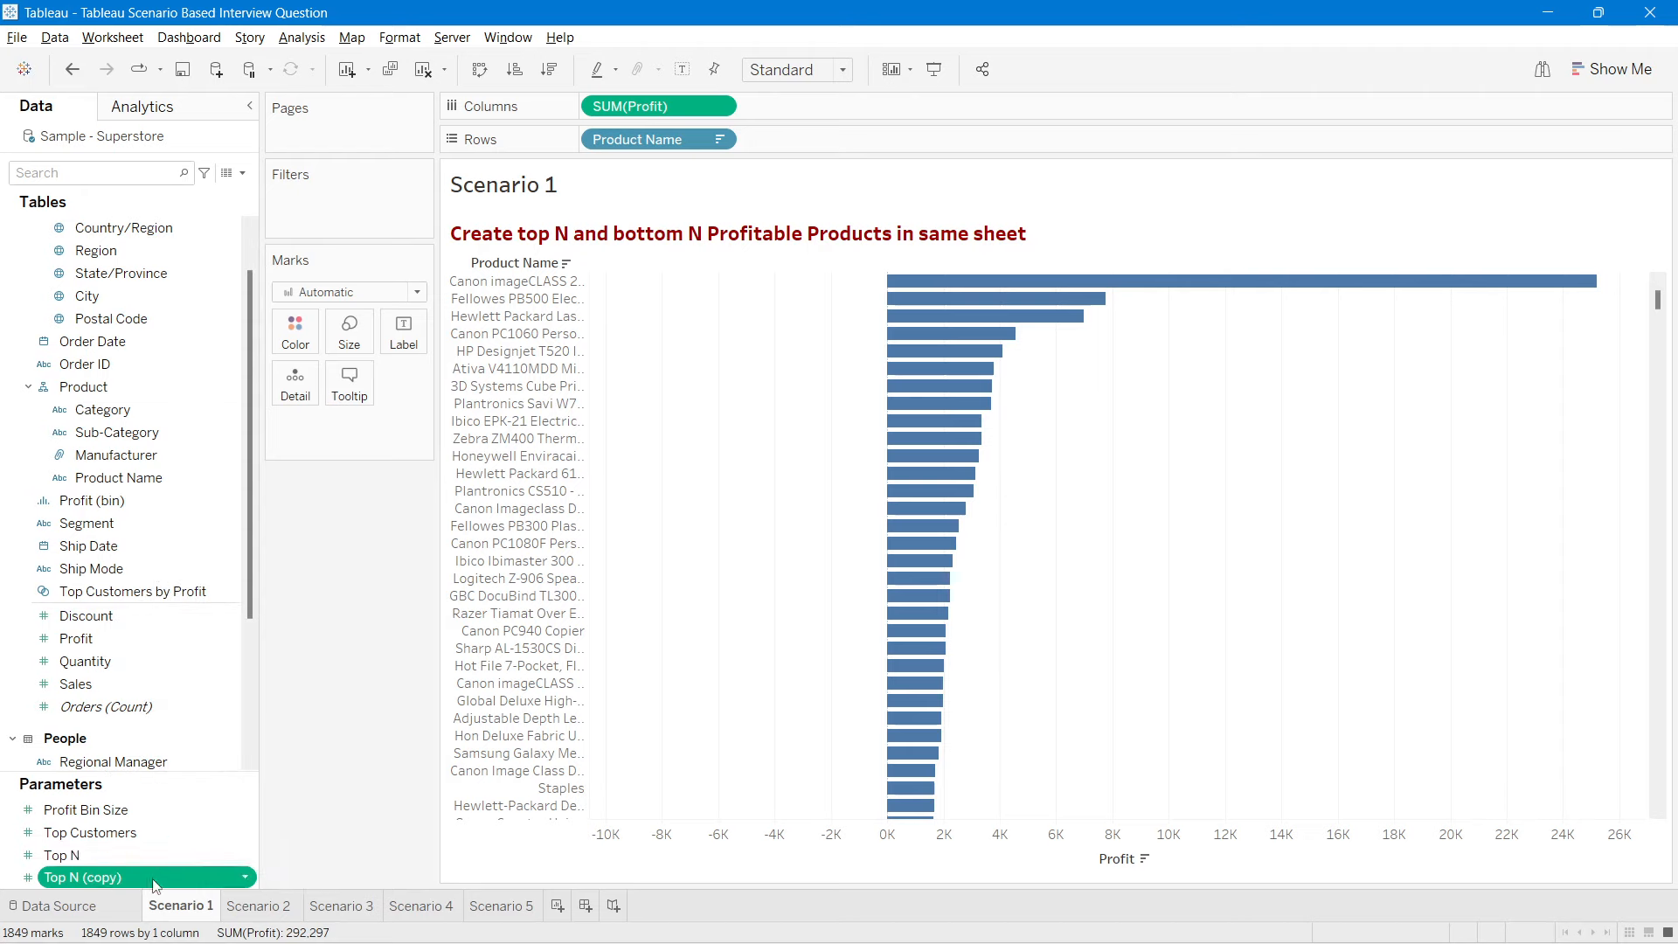
{"action": "right_click", "coordinate": [133, 879]}
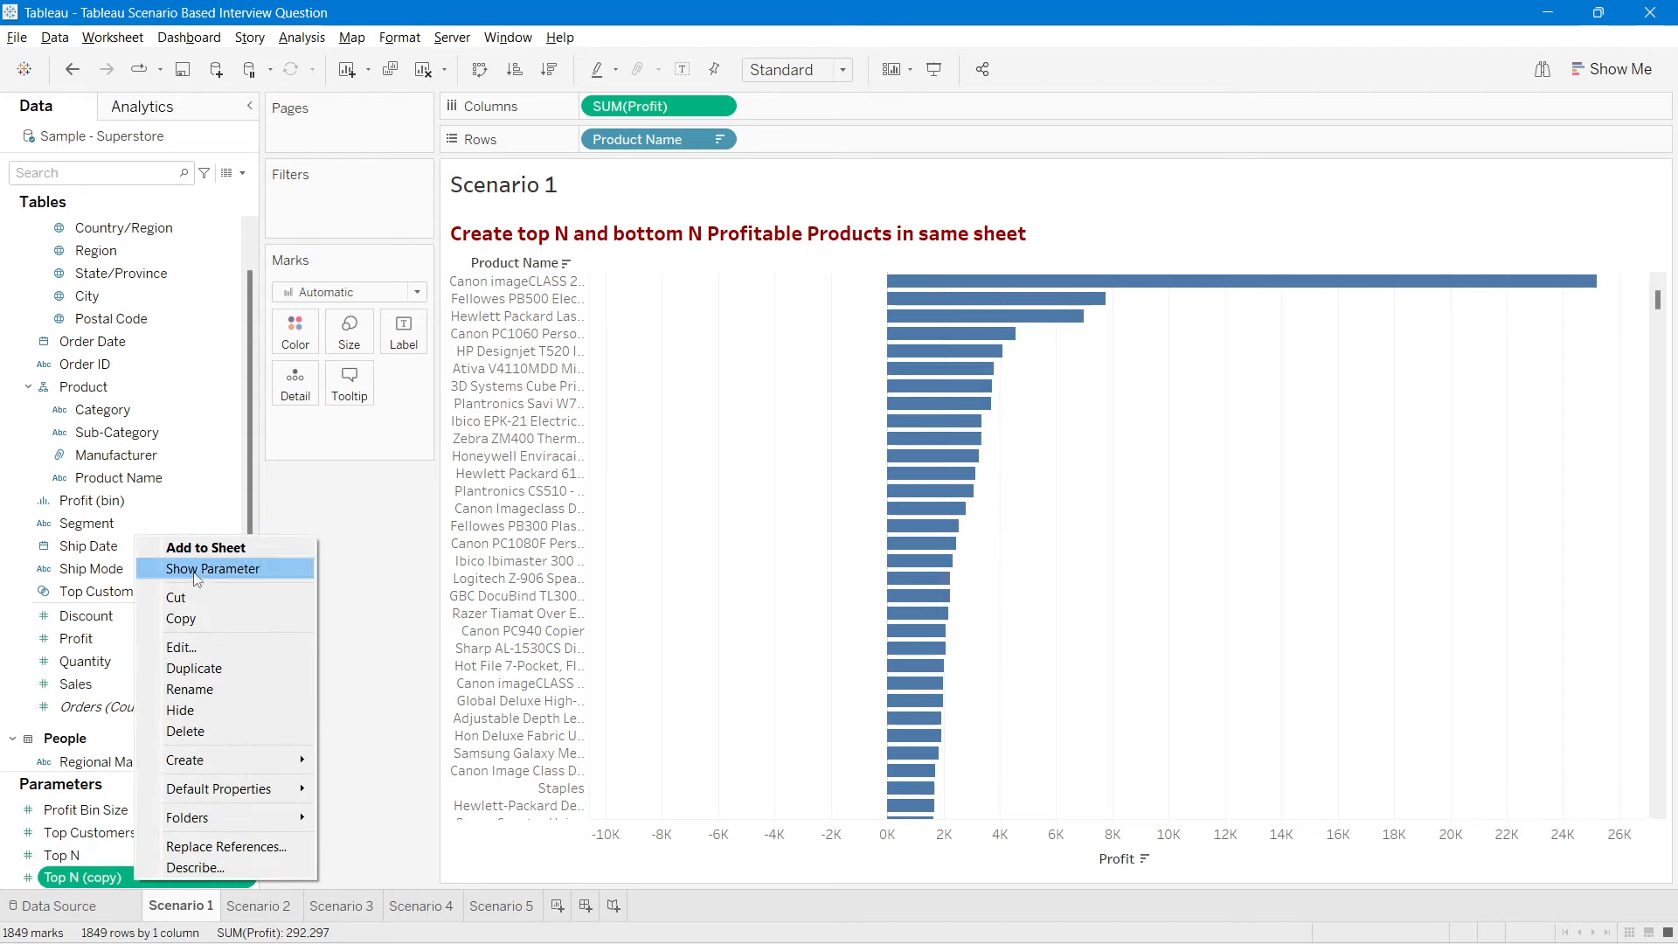
{"action": "left_click", "coordinate": [185, 646]}
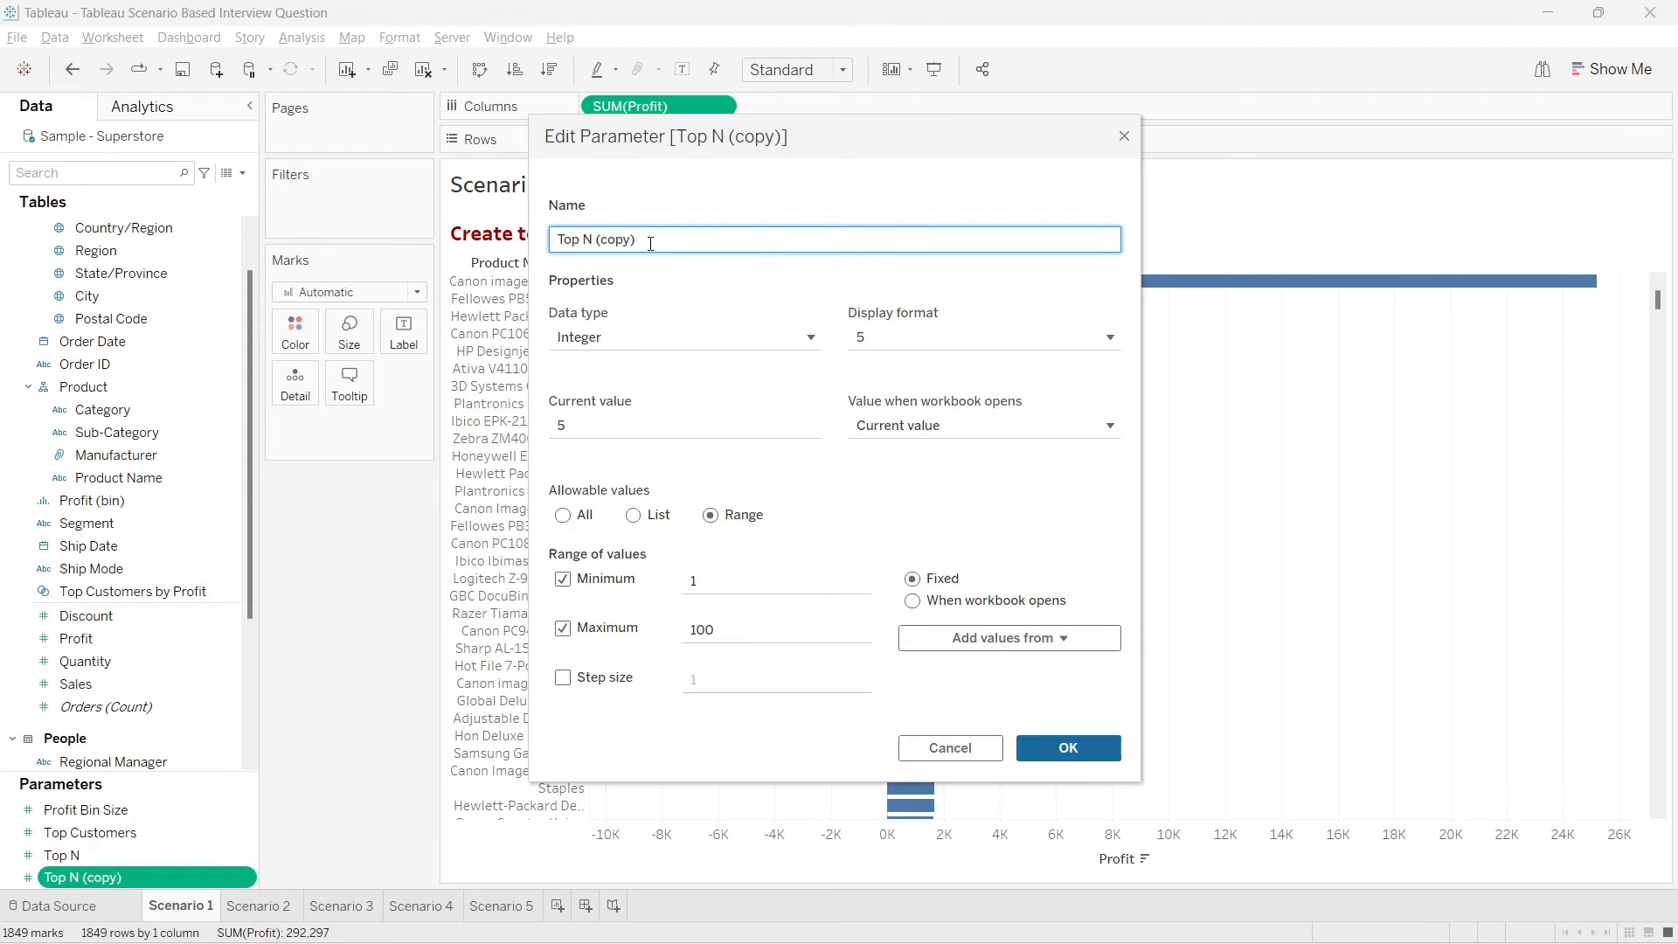
{"action": "left_click_drag", "start_coordinate": [647, 239], "coordinate": [550, 244]}
{"action": "type", "text": "Bottom N"}
{"action": "left_click", "coordinate": [915, 496]}
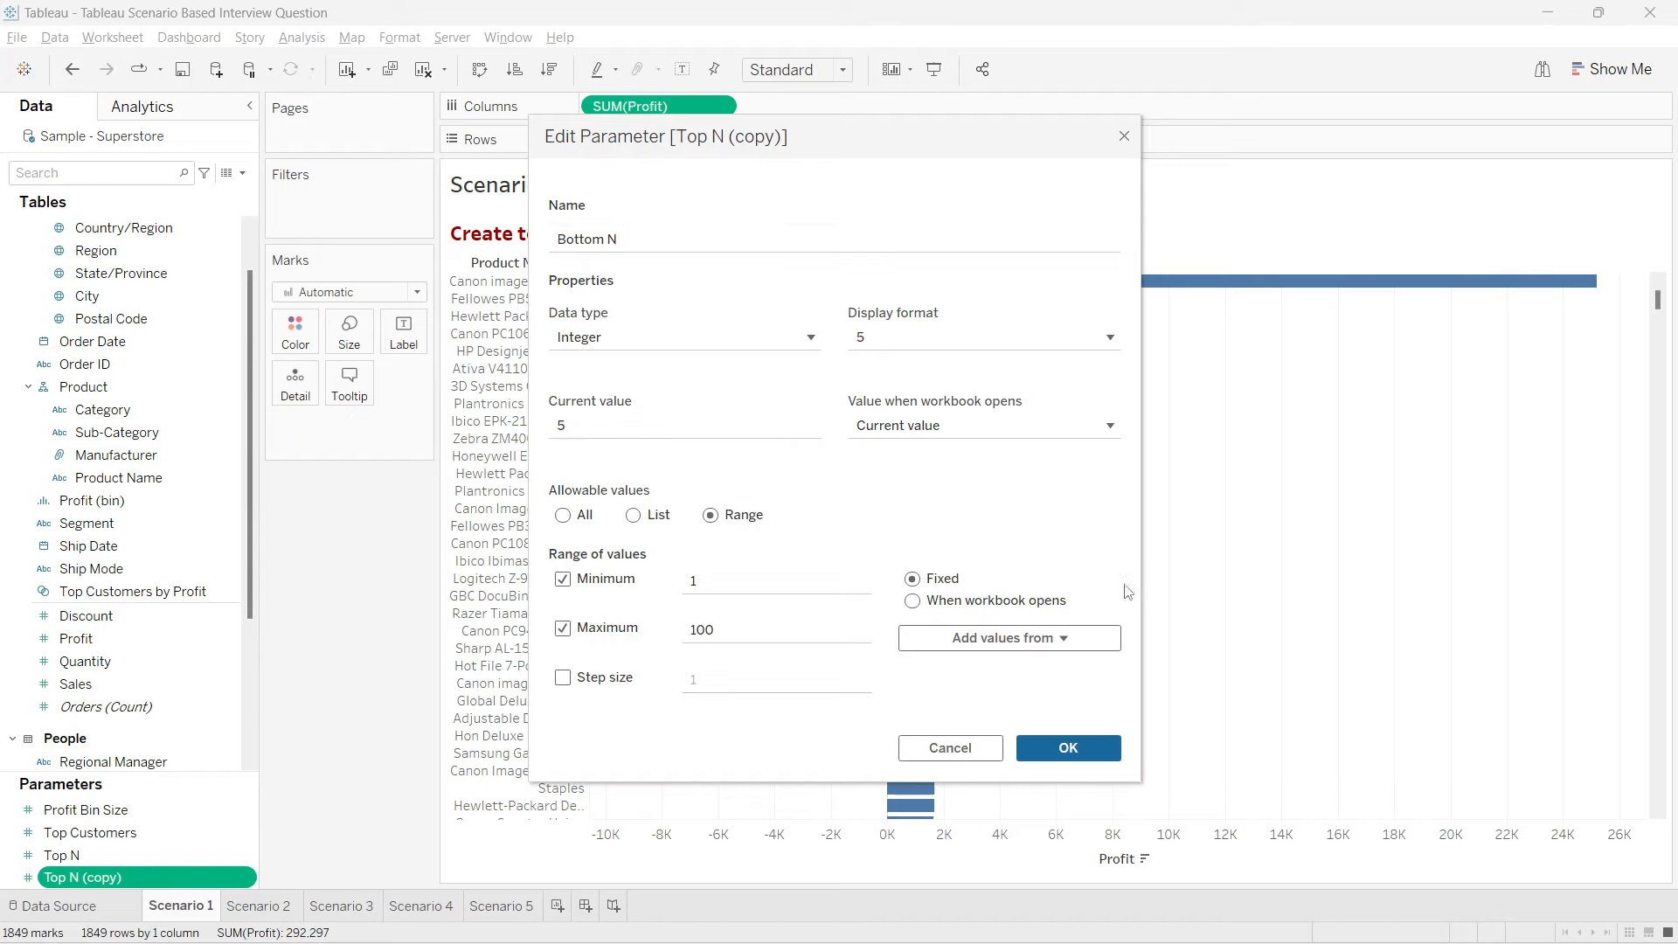
{"action": "left_click", "coordinate": [1105, 749]}
Step: Show the parameter controls for Bottom N and Top N on the sheet
{"action": "left_click", "coordinate": [70, 809]}
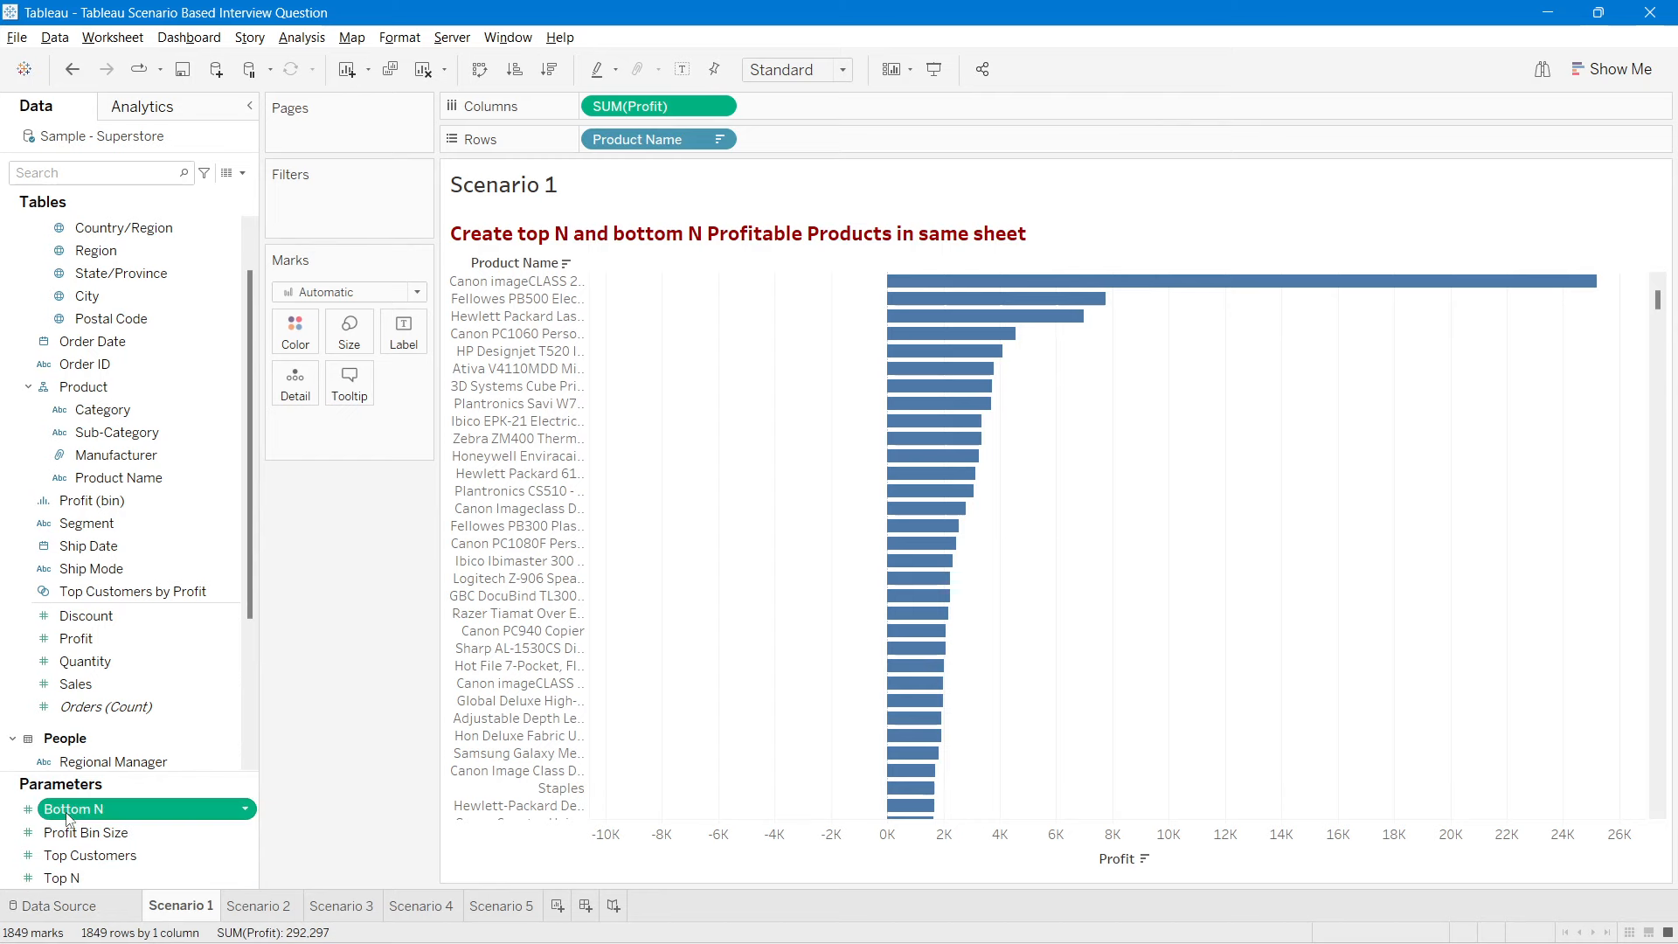
{"action": "right_click", "coordinate": [70, 809]}
{"action": "left_click", "coordinate": [132, 501]}
{"action": "right_click", "coordinate": [64, 879]}
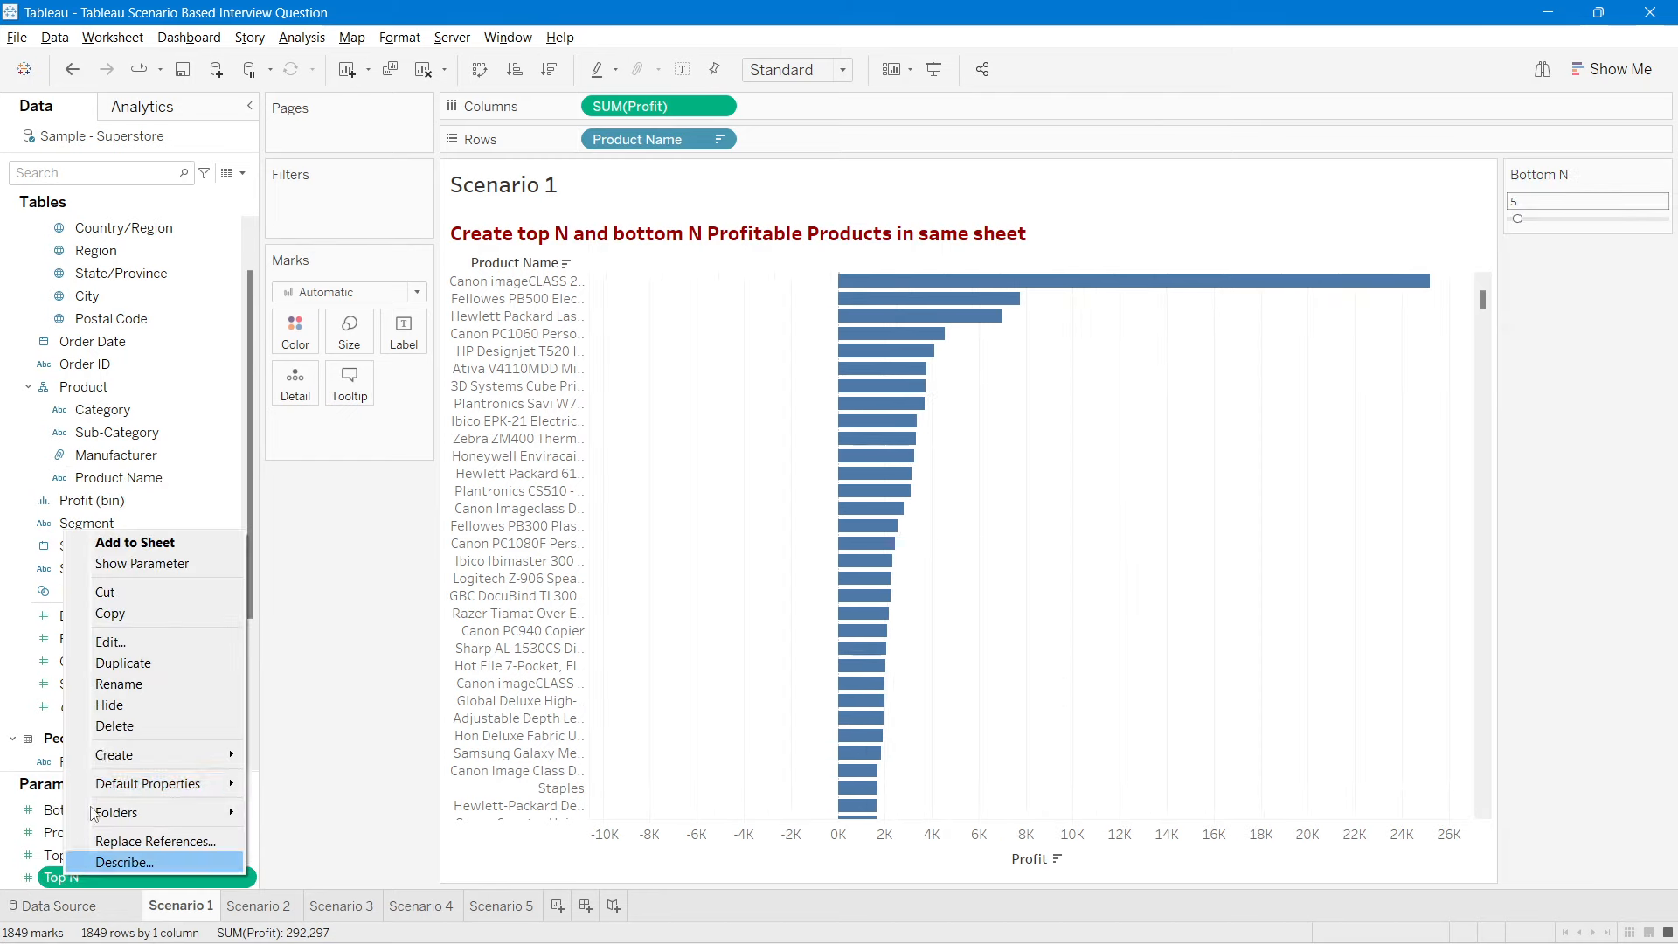
{"action": "left_click", "coordinate": [142, 562]}
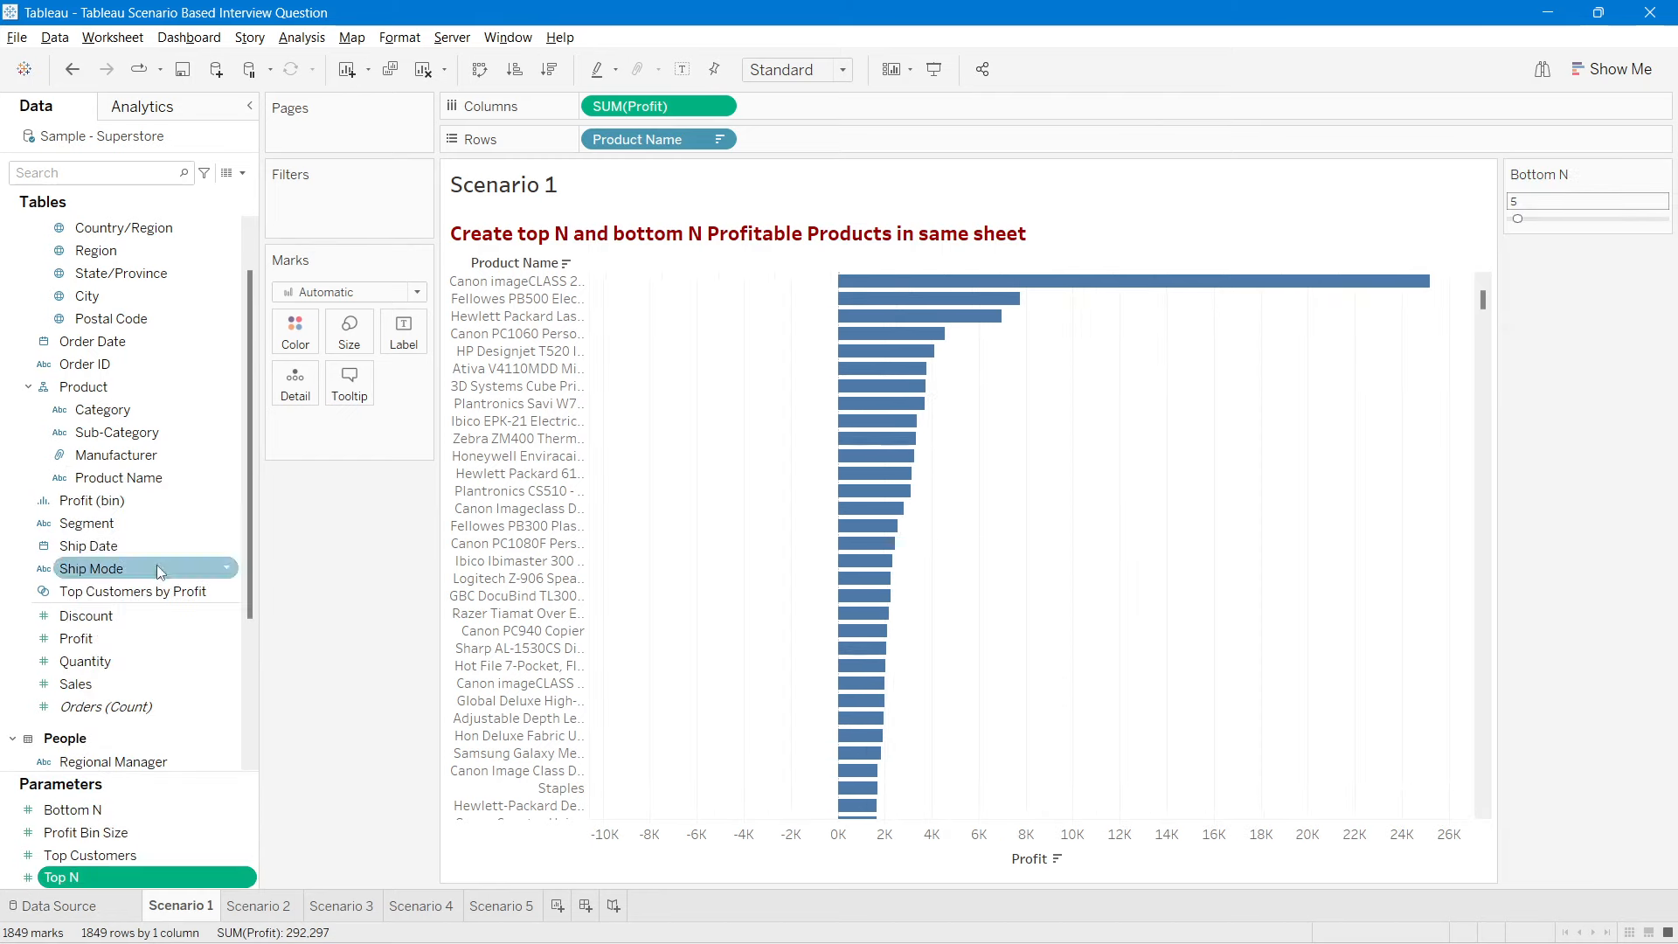
Step: Change the Bottom N and Top N parameter controls from sliders to type-in fields
{"action": "left_click", "coordinate": [1662, 175]}
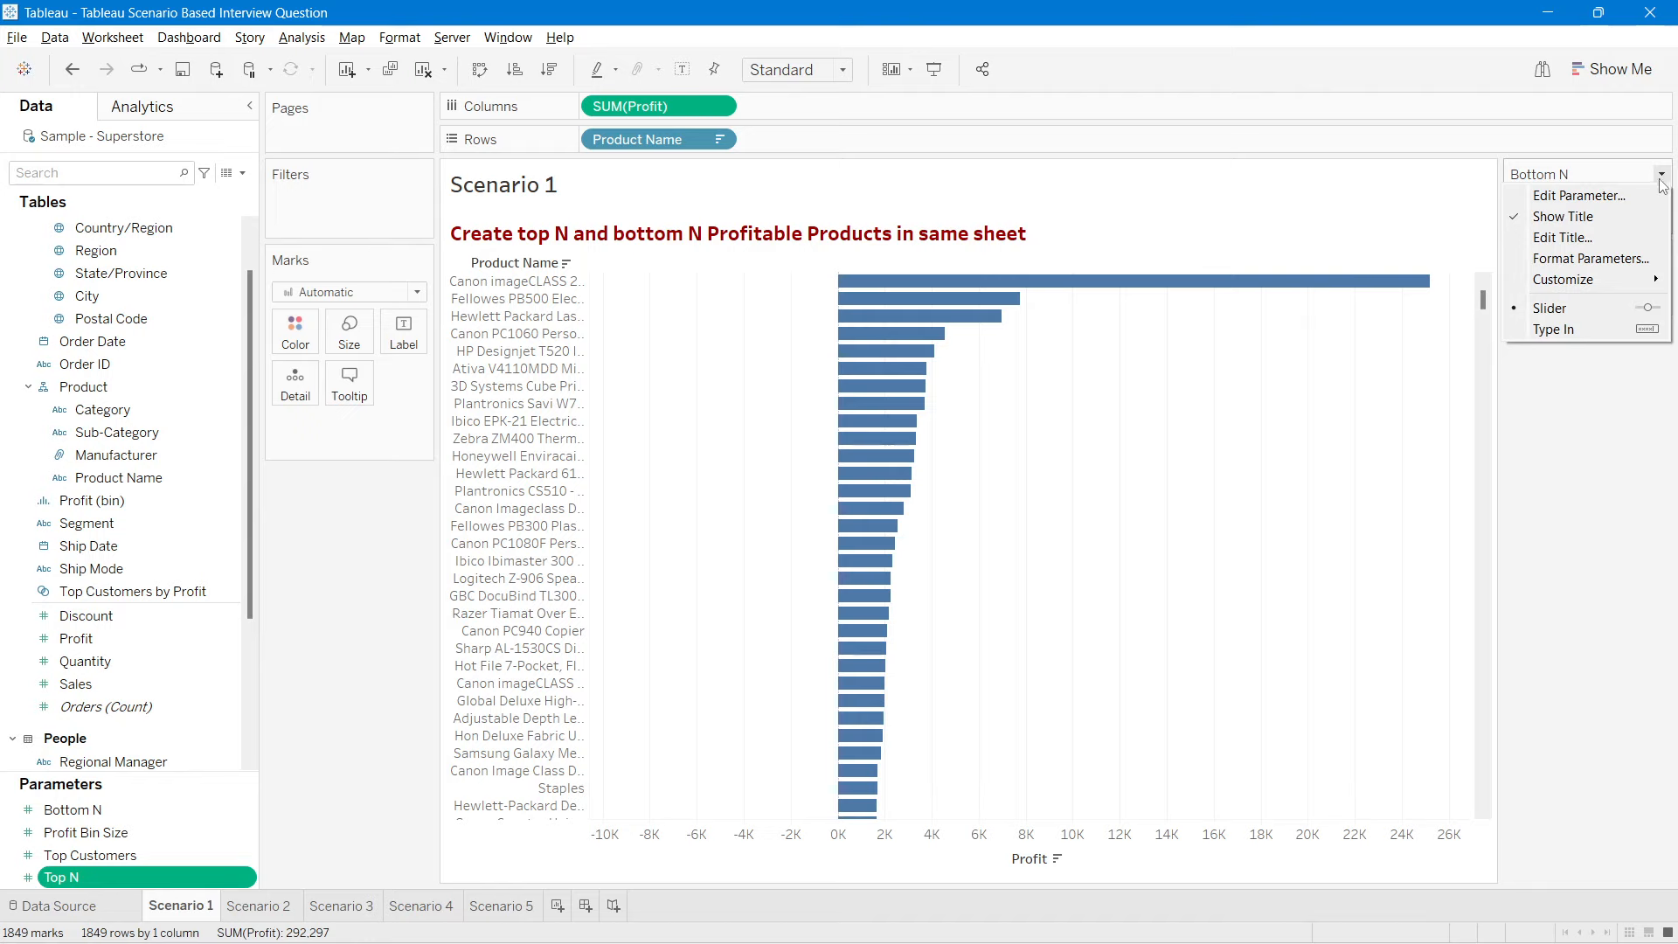
{"action": "left_click", "coordinate": [1581, 329]}
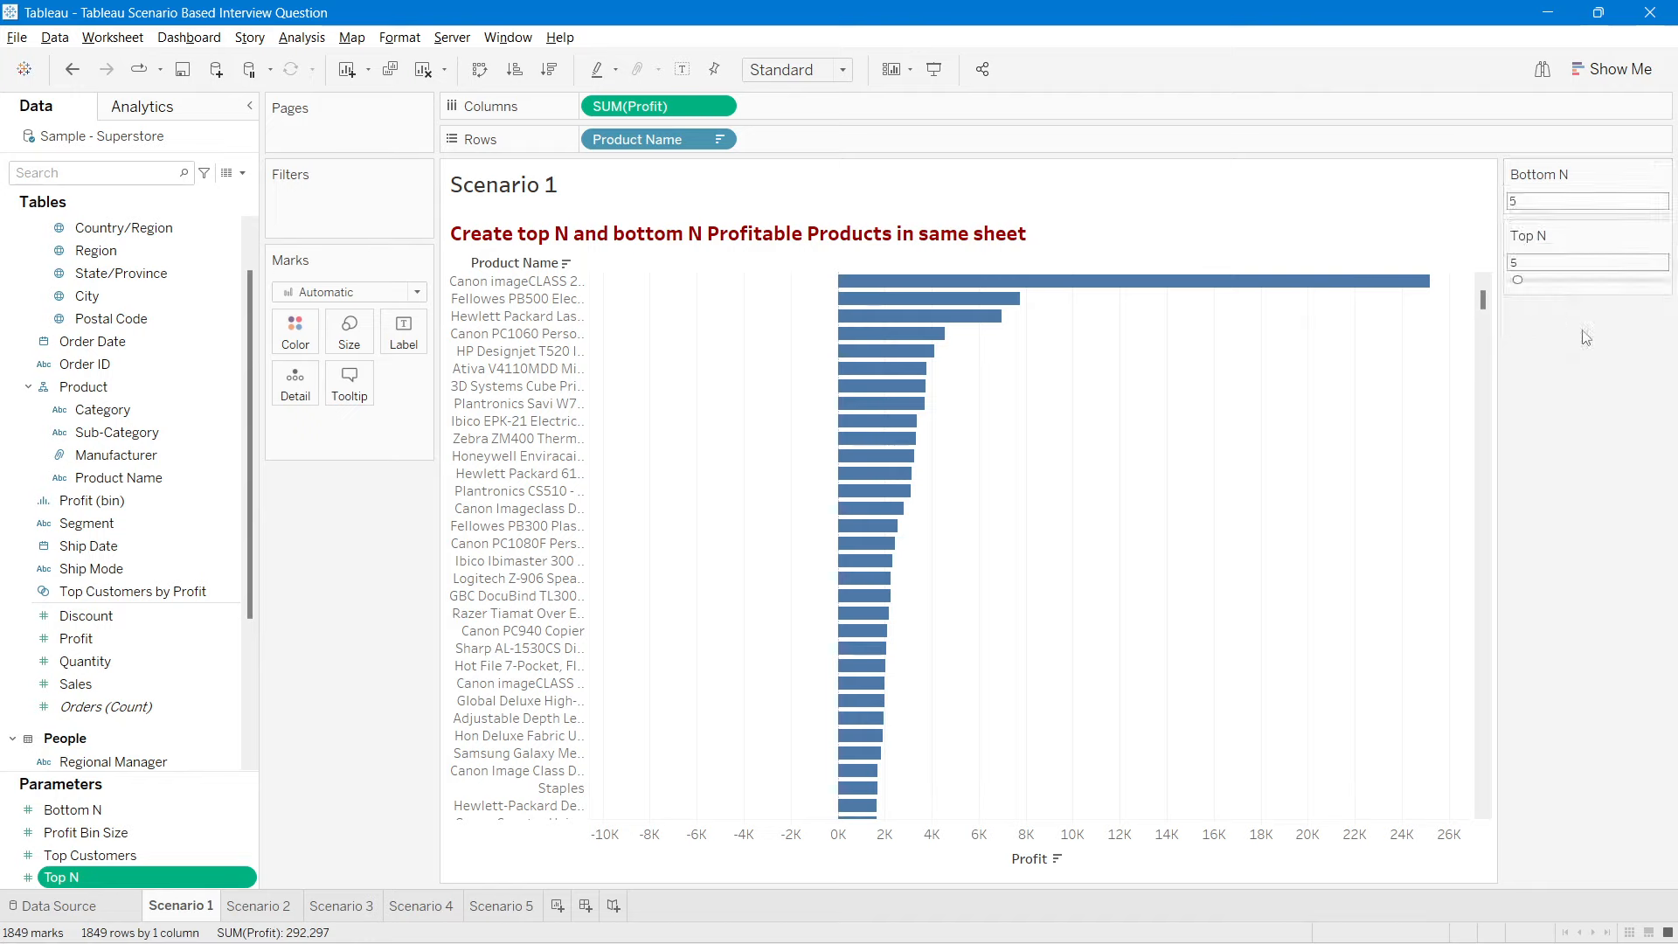
{"action": "left_click", "coordinate": [1662, 236]}
{"action": "left_click", "coordinate": [1588, 389]}
{"action": "double_click", "coordinate": [1511, 201]}
{"action": "left_click", "coordinate": [1574, 387]}
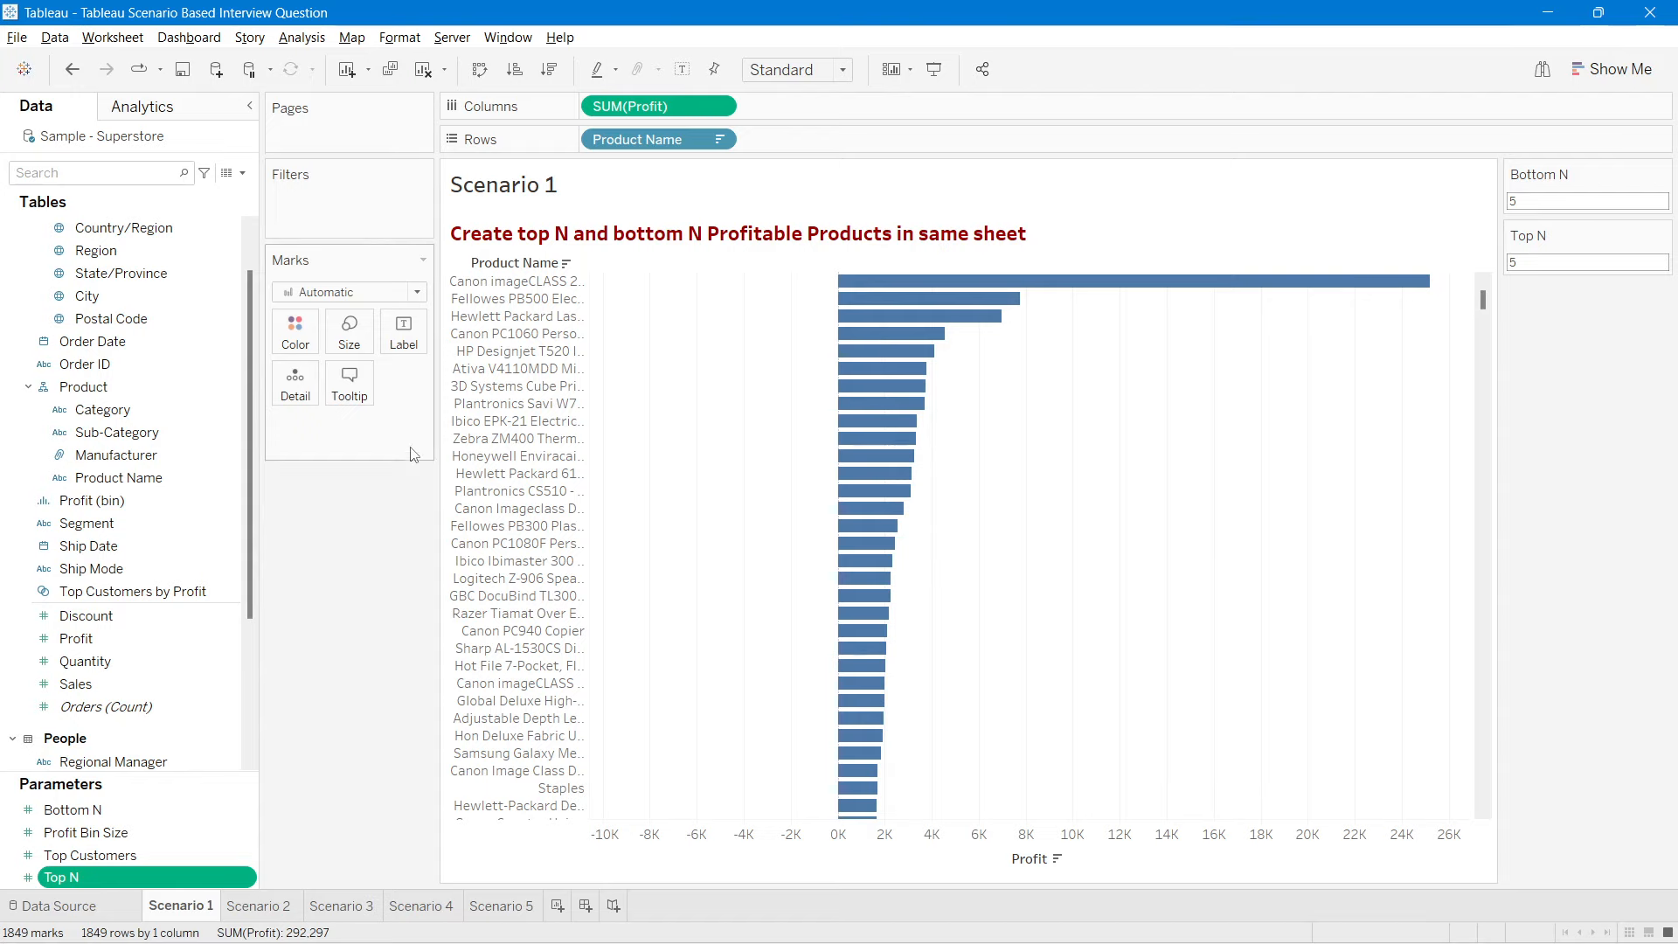
Step: Start a new set from the Product Name field and name it Top Product by Profit
{"action": "left_click", "coordinate": [166, 386]}
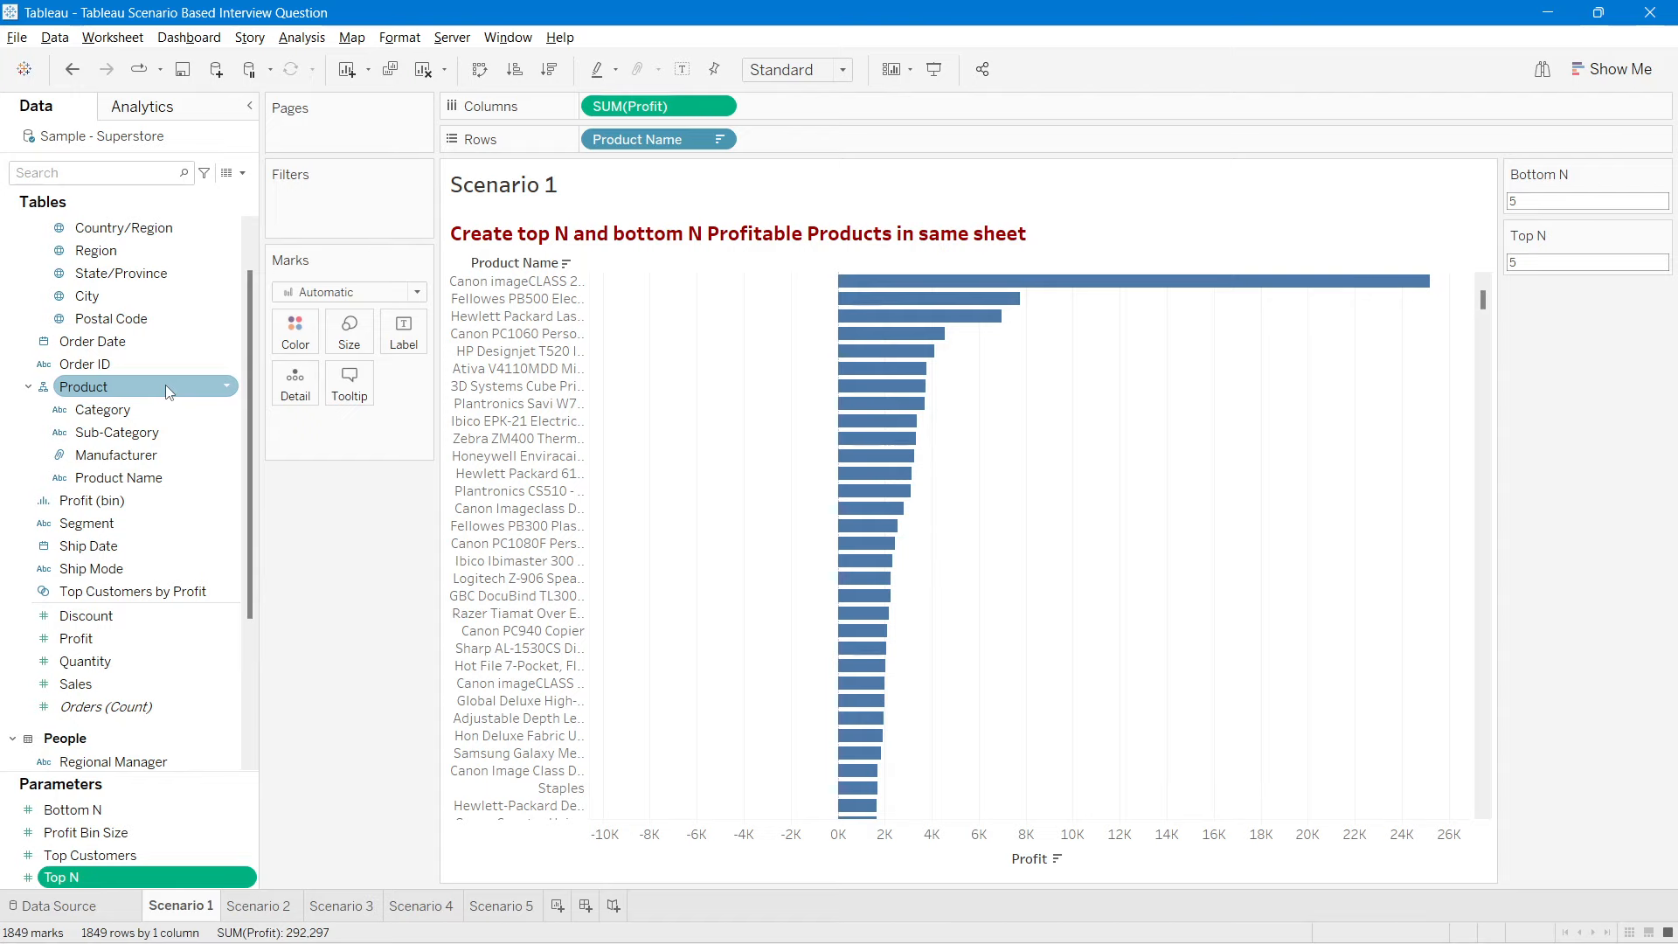
{"action": "left_click", "coordinate": [142, 452]}
{"action": "left_click", "coordinate": [139, 479]}
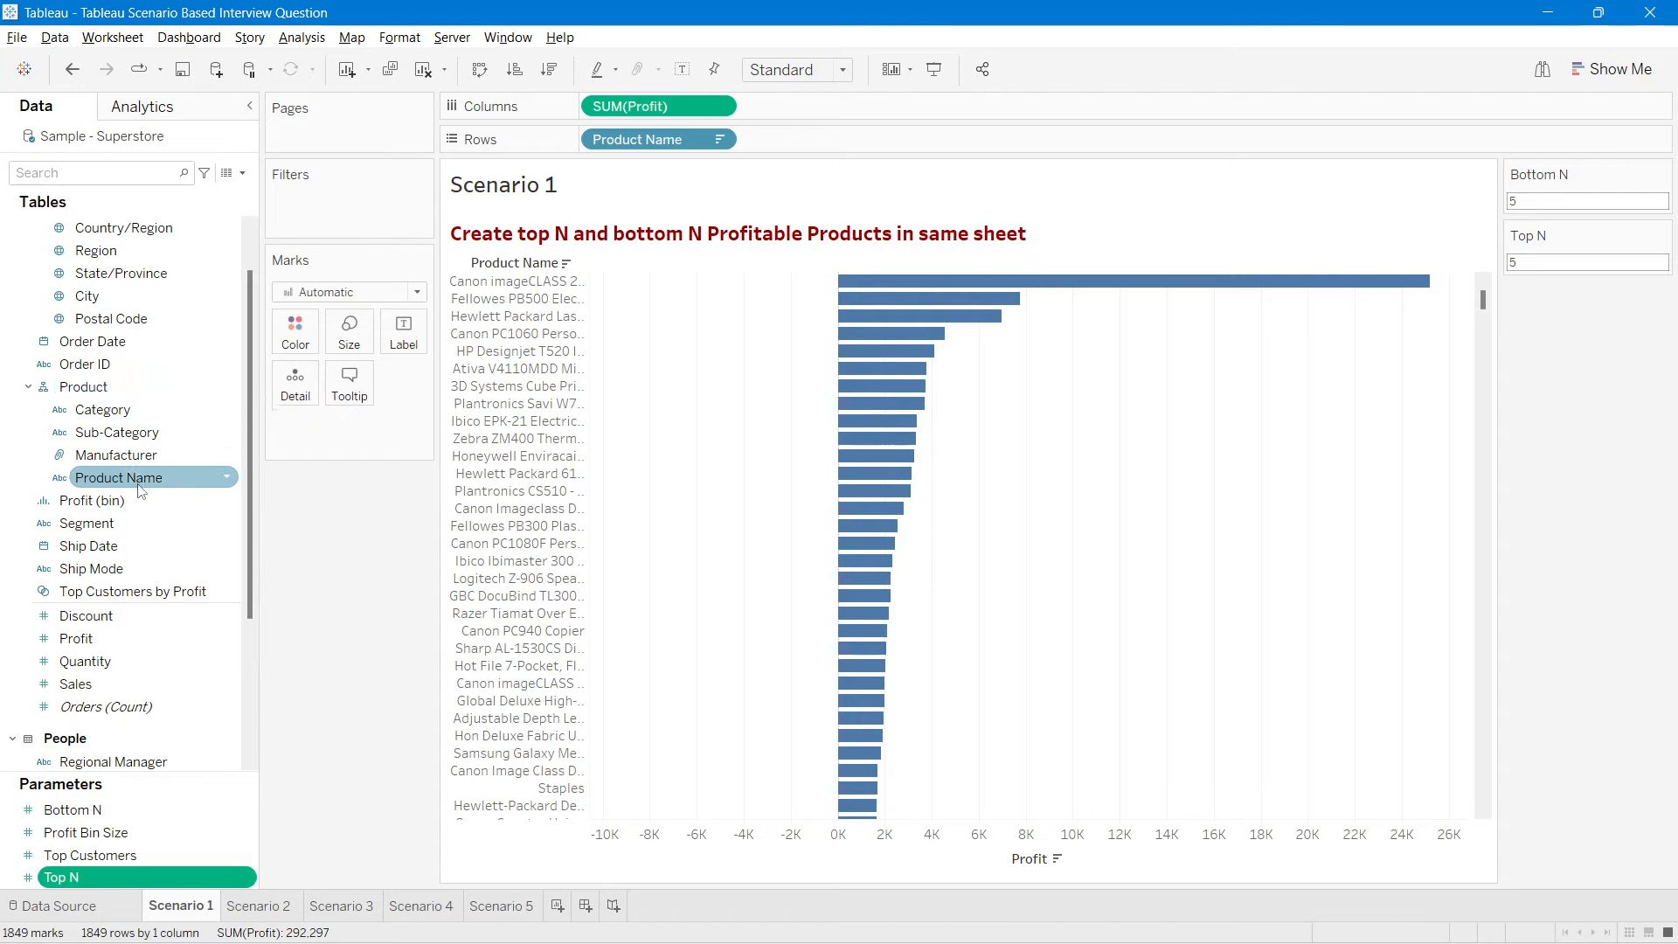
{"action": "right_click", "coordinate": [130, 477]}
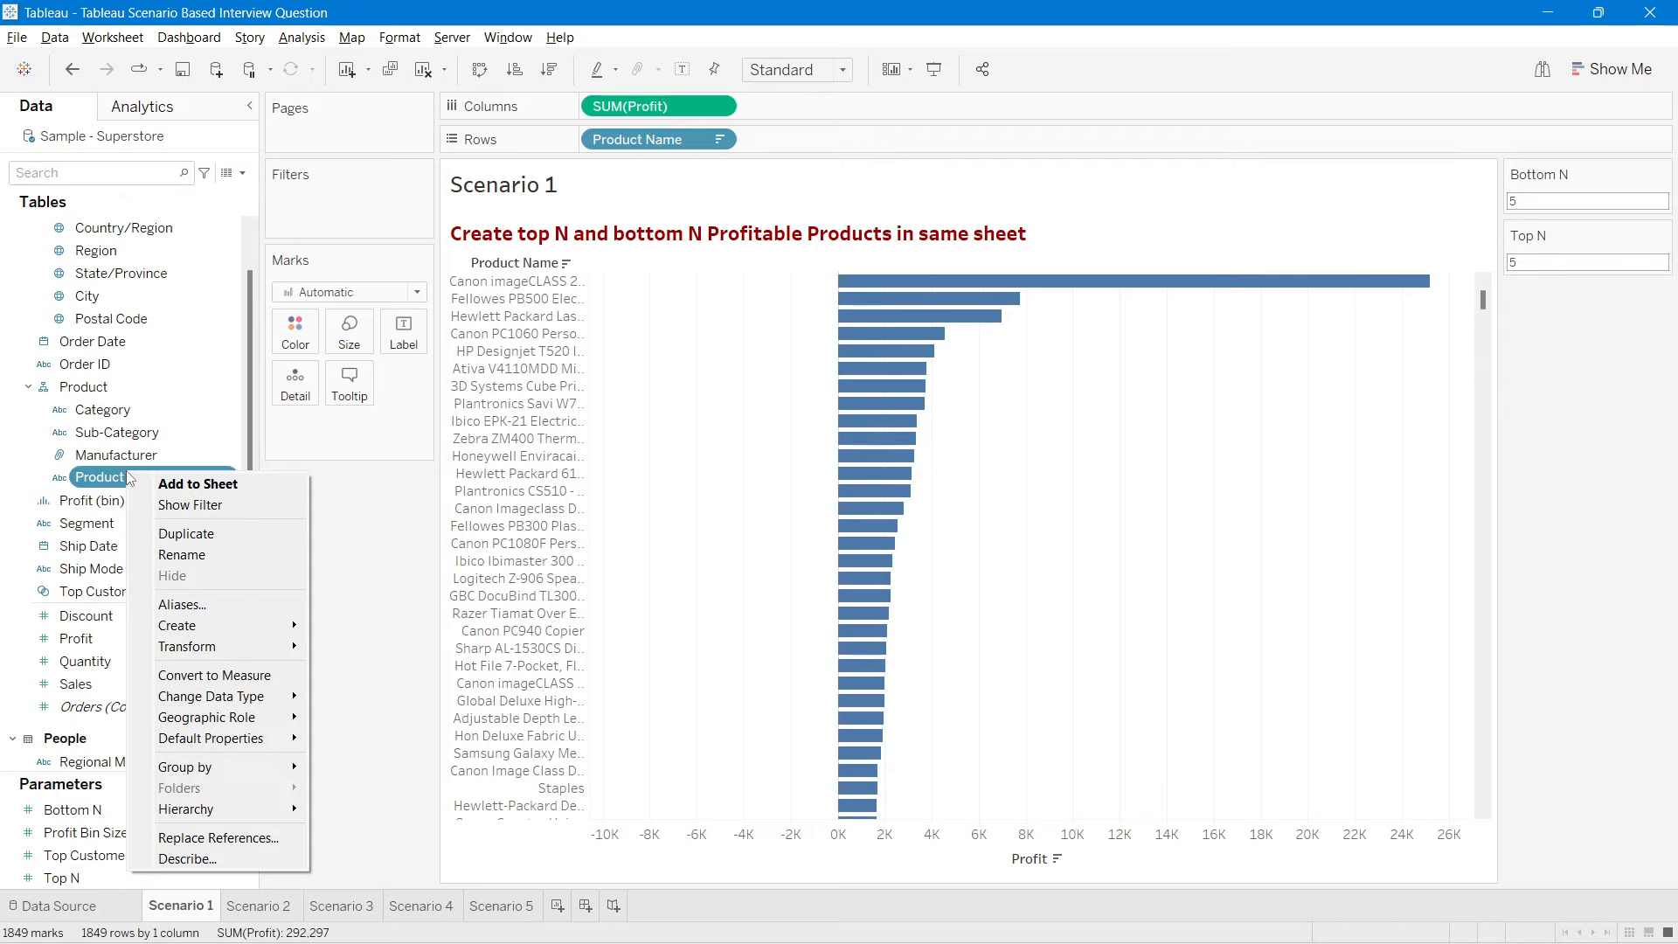
{"action": "mouse_move", "coordinate": [221, 628]}
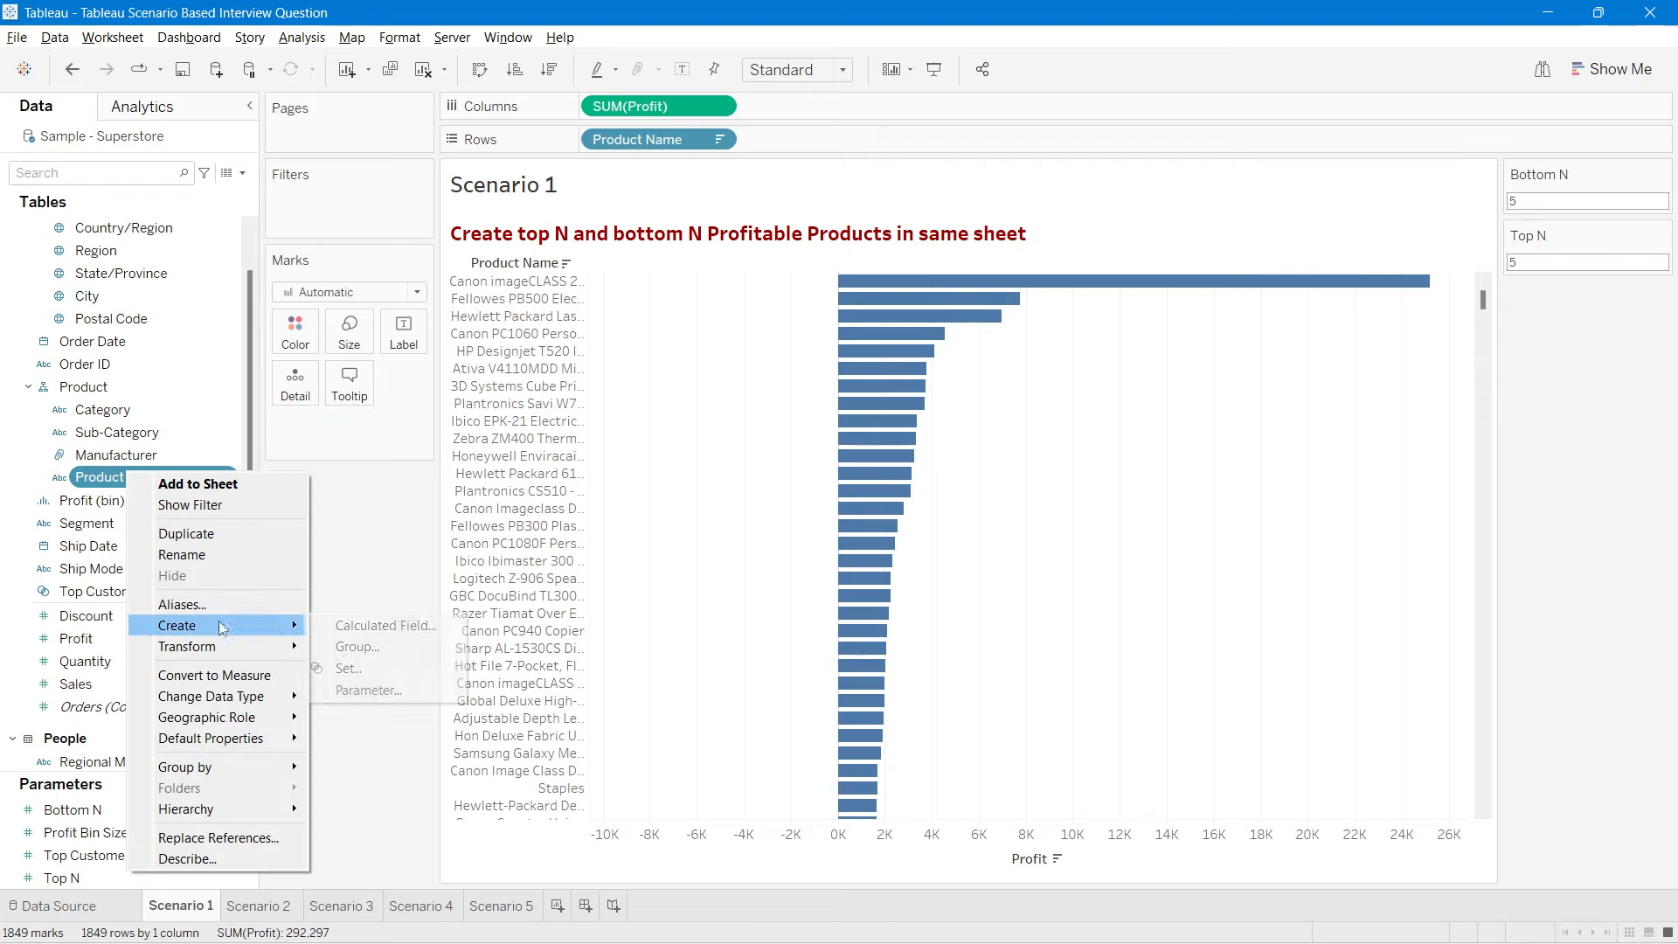
{"action": "left_click", "coordinate": [349, 668]}
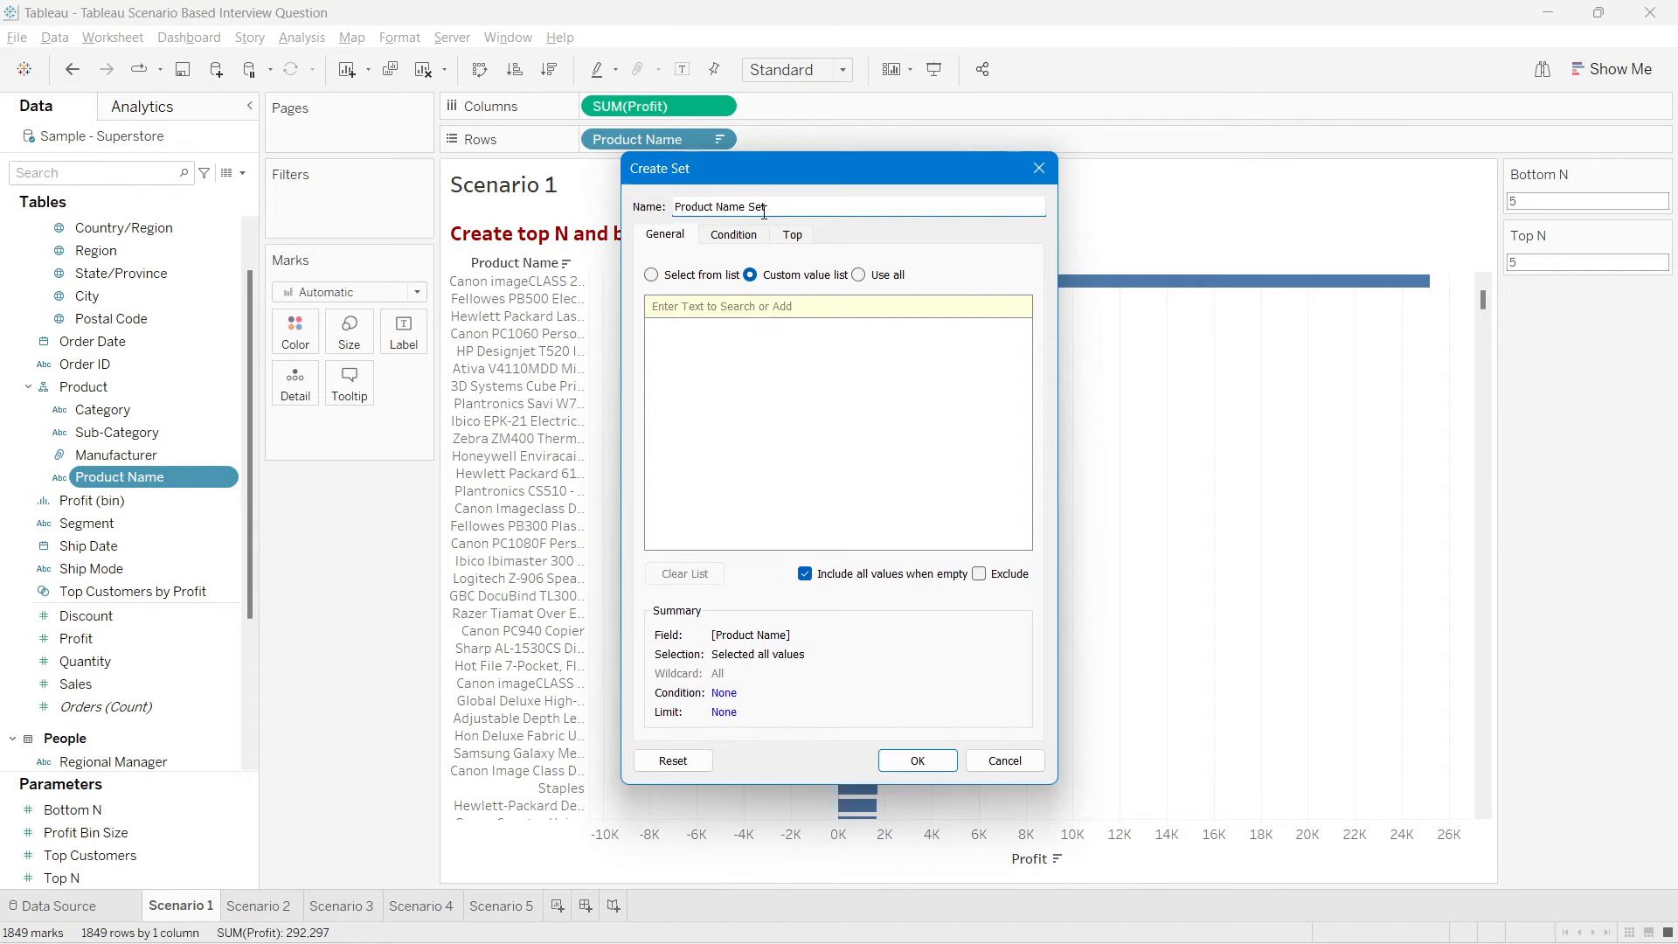
{"action": "triple_click", "coordinate": [765, 212]}
{"action": "type", "text": "Y"}
Step: Limit the set by field to the top products by sum of Profit, using the Top N parameter as the count, and create it
{"action": "left_click", "coordinate": [792, 235]}
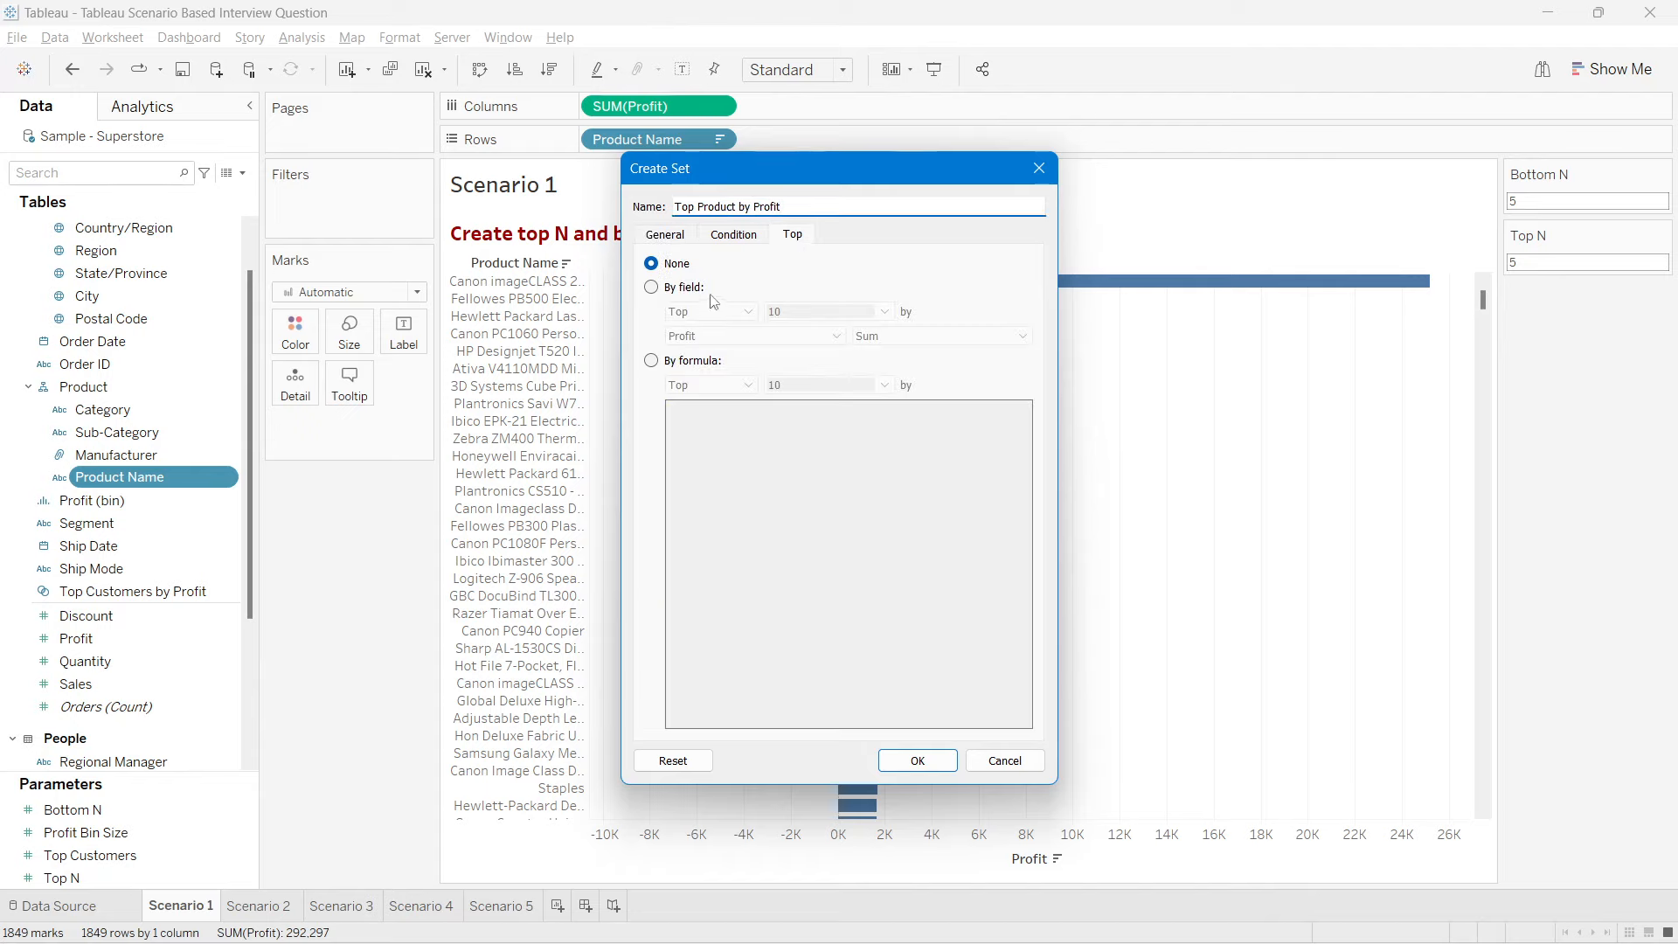
{"action": "left_click", "coordinate": [654, 288]}
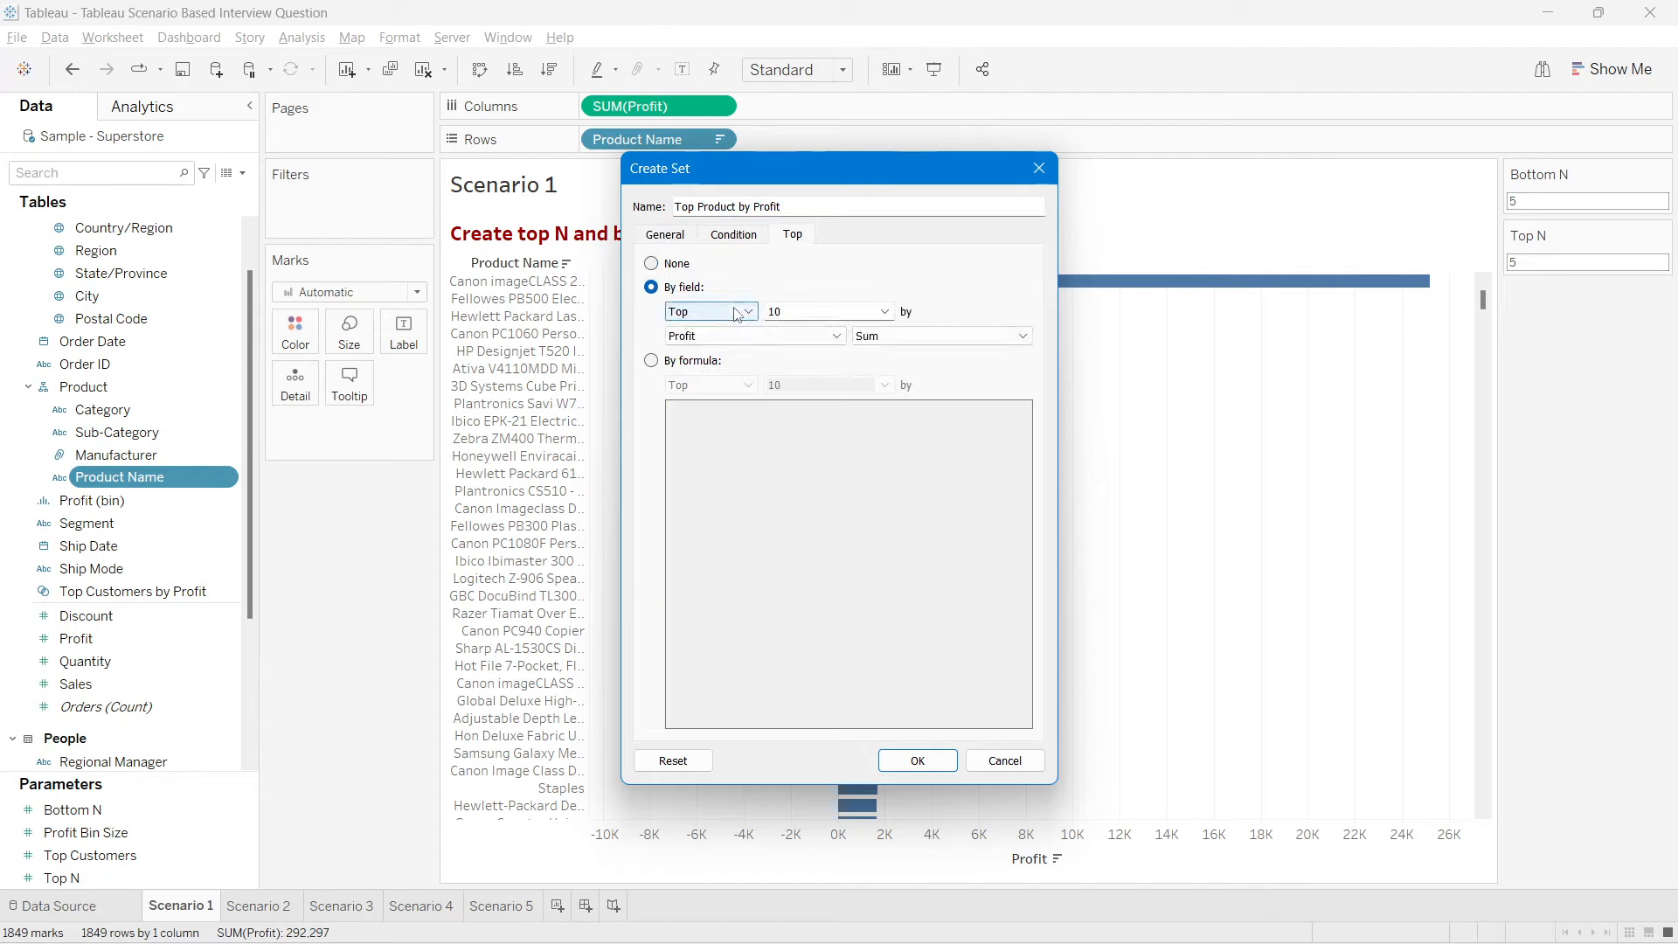
{"action": "left_click", "coordinate": [678, 312]}
{"action": "left_click", "coordinate": [678, 329]}
{"action": "double_click", "coordinate": [782, 311]}
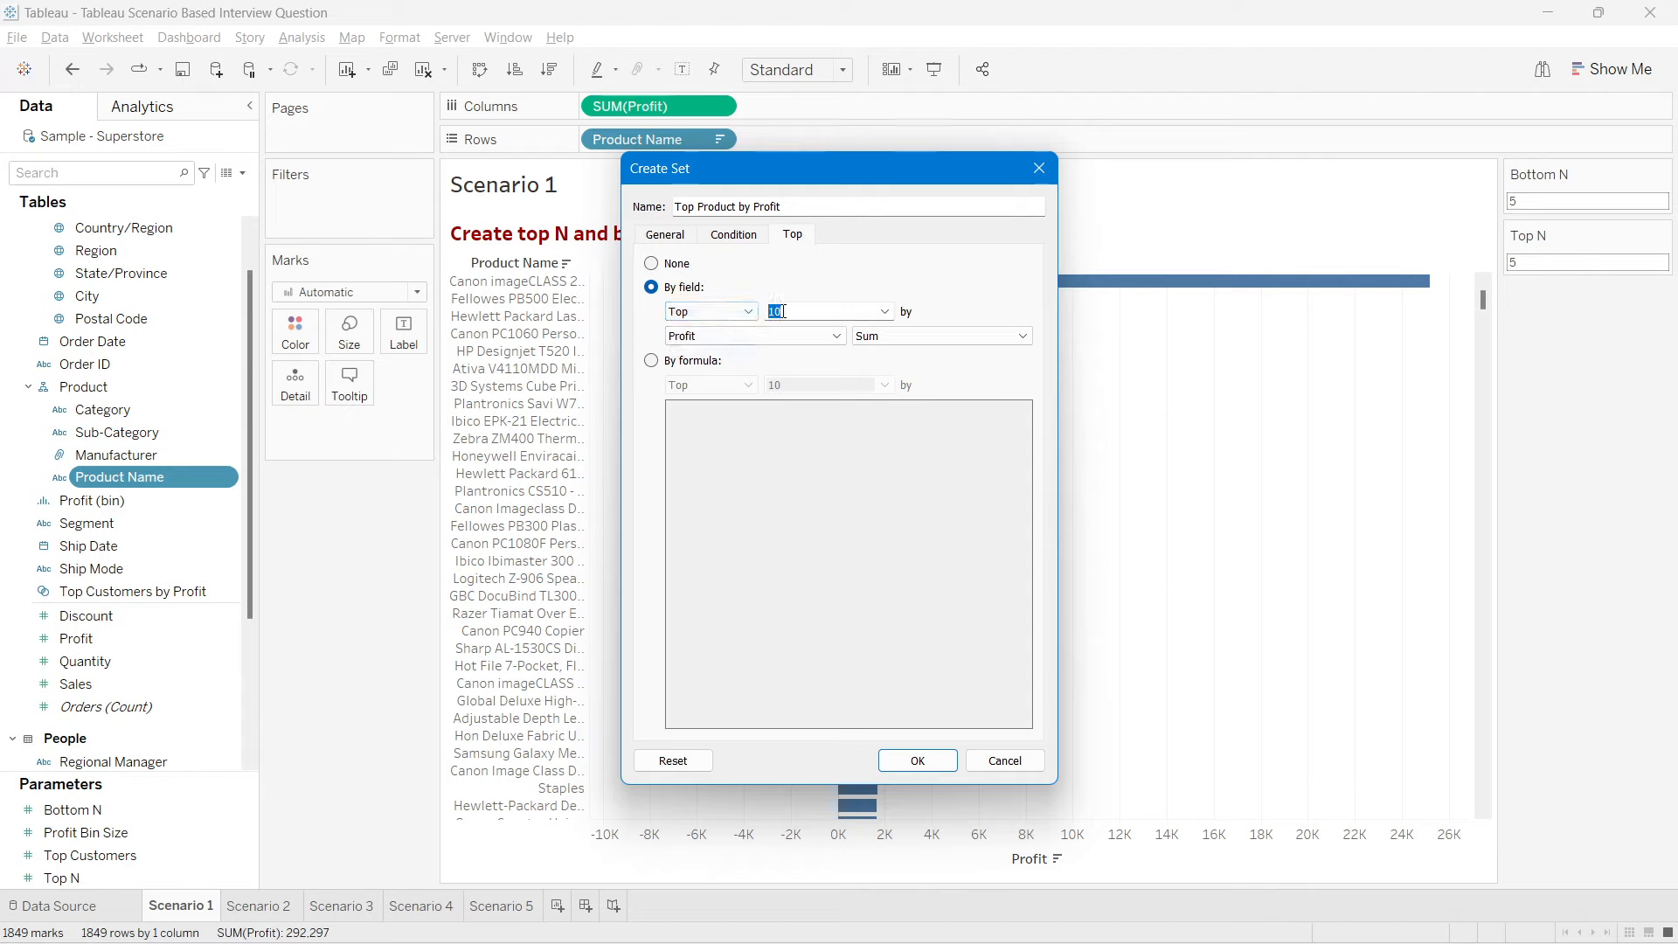
{"action": "left_click", "coordinate": [884, 312]}
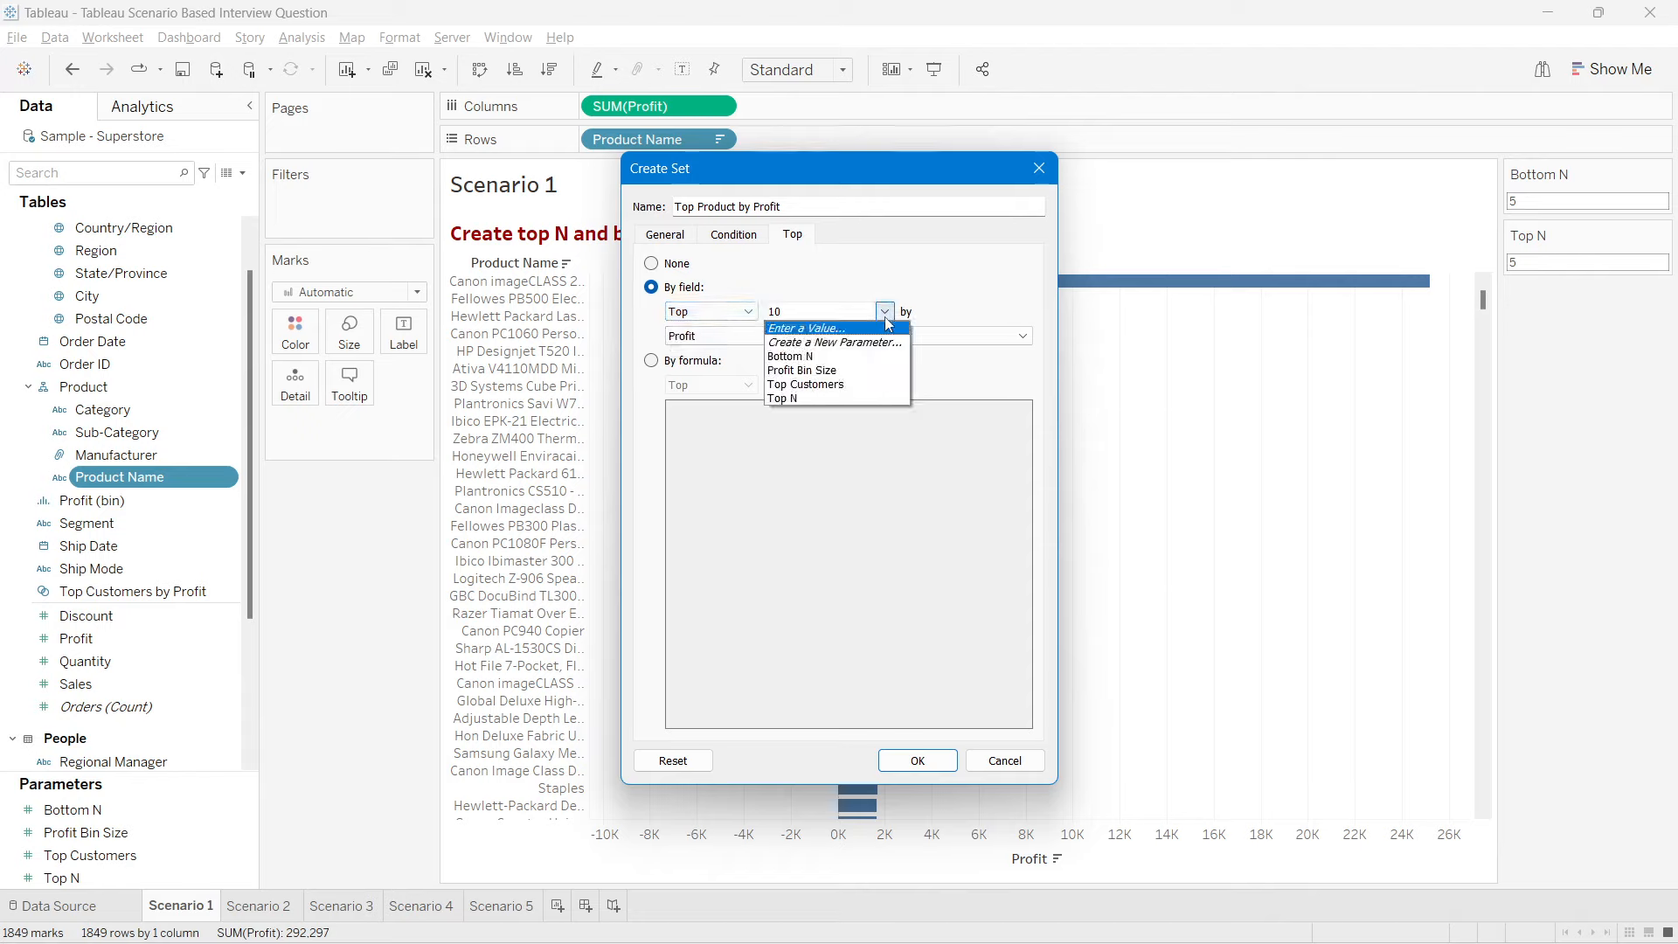
{"action": "left_click", "coordinate": [798, 399]}
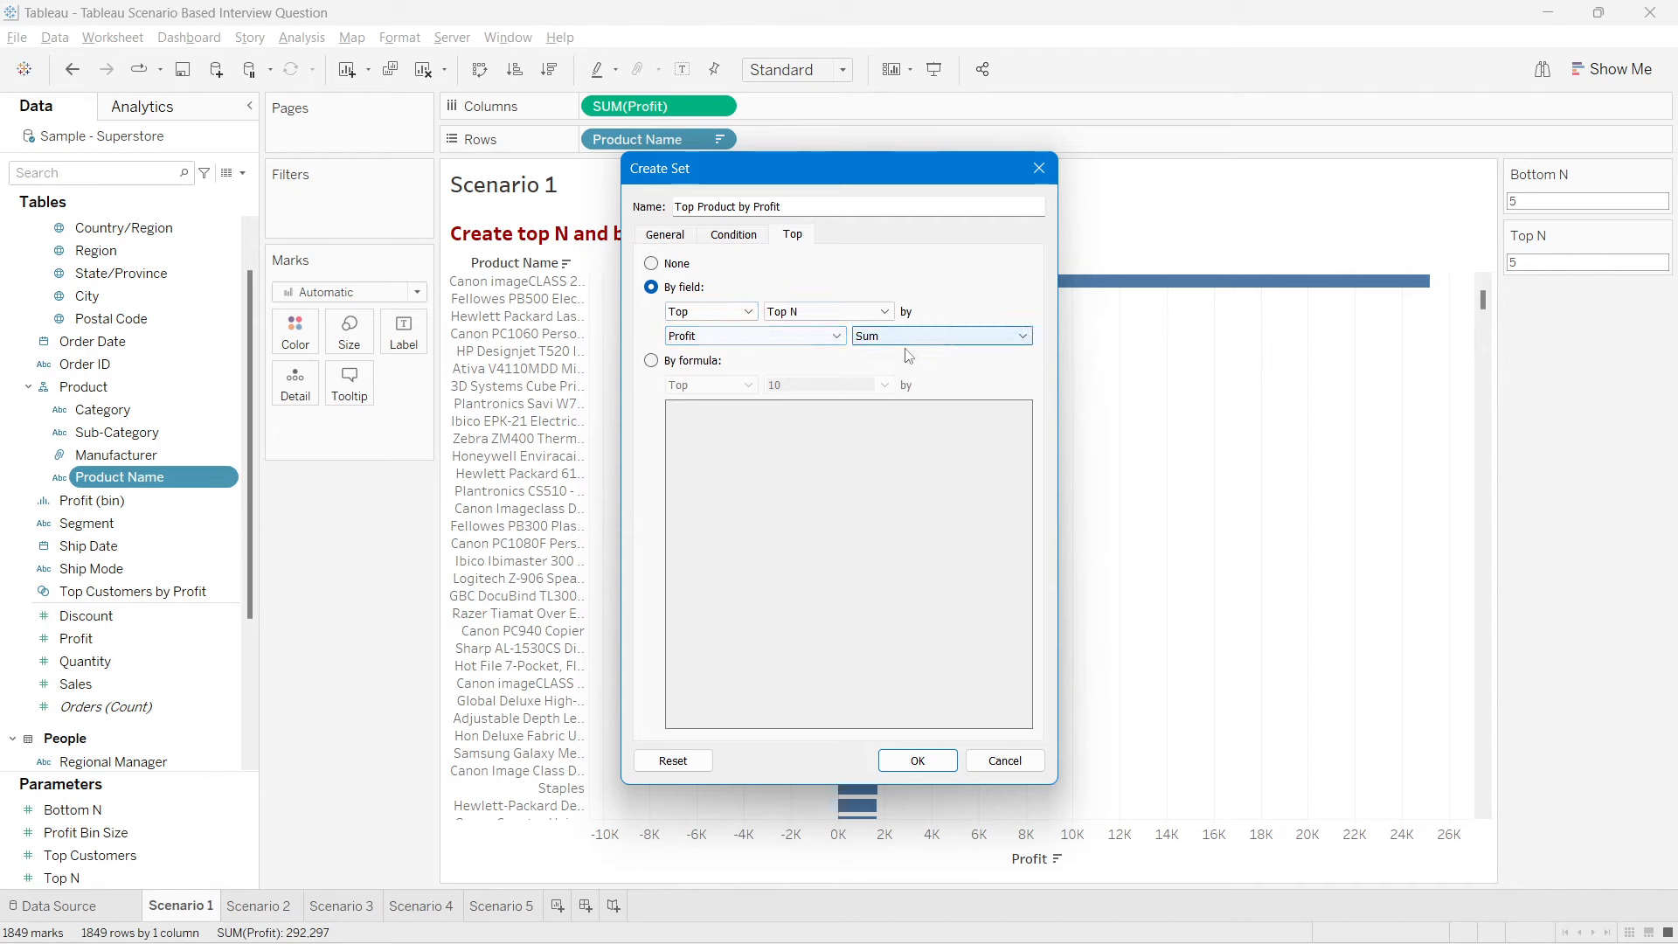
{"action": "left_click", "coordinate": [917, 760]}
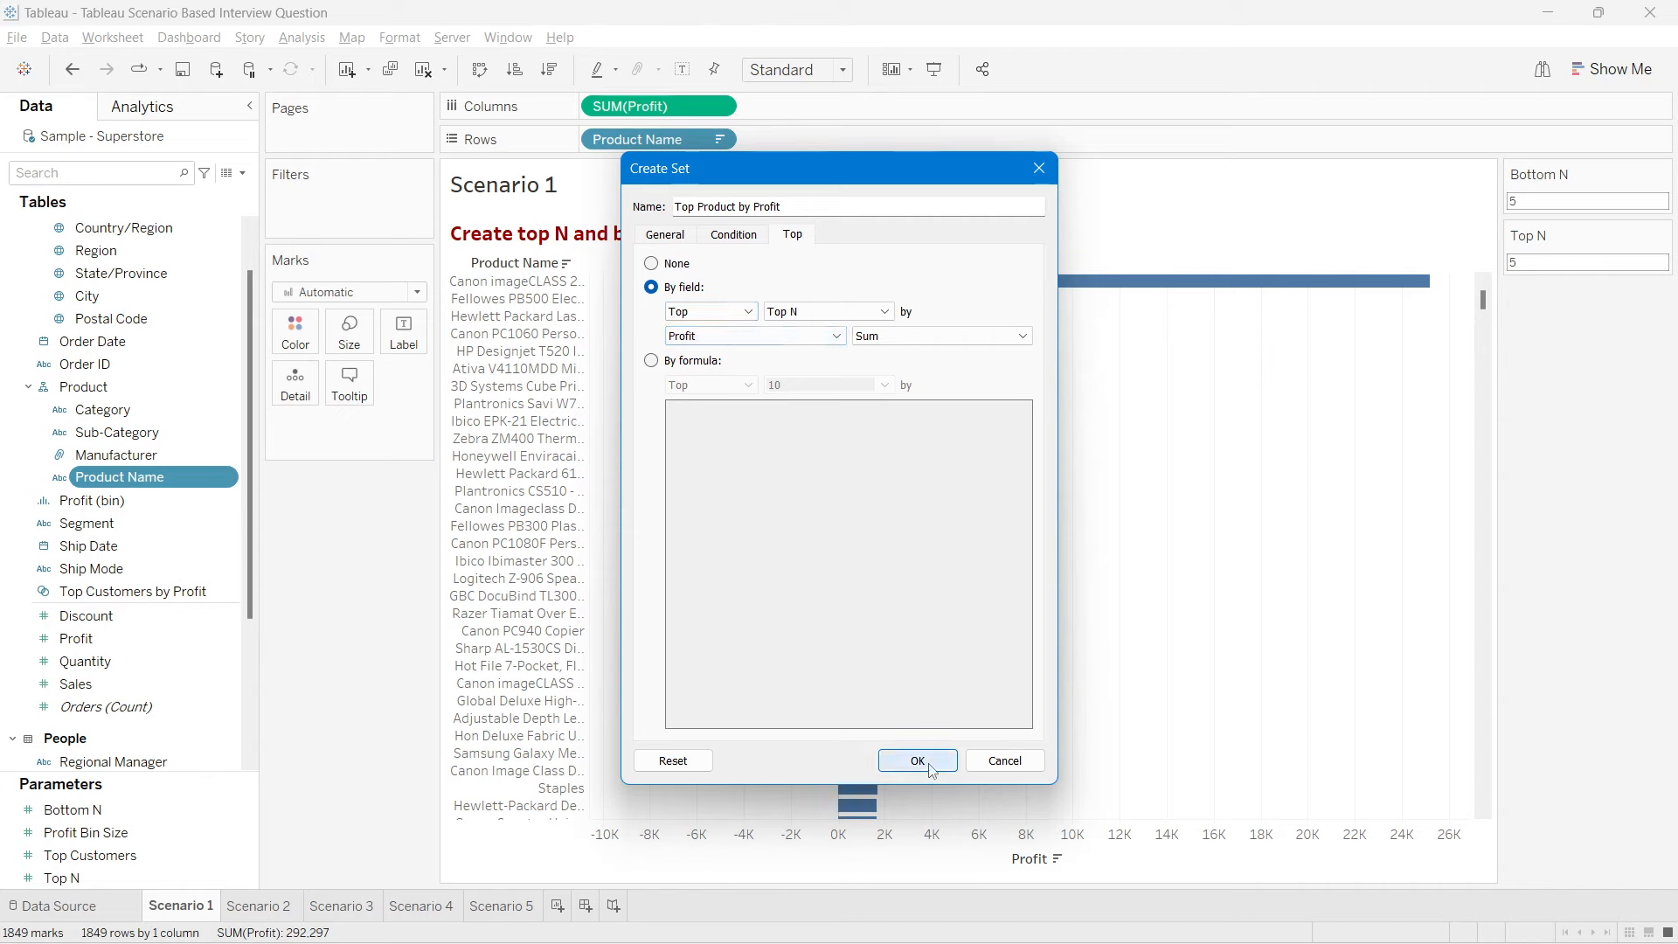
Step: Duplicate the Top Product by Profit set
{"action": "right_click", "coordinate": [76, 616]}
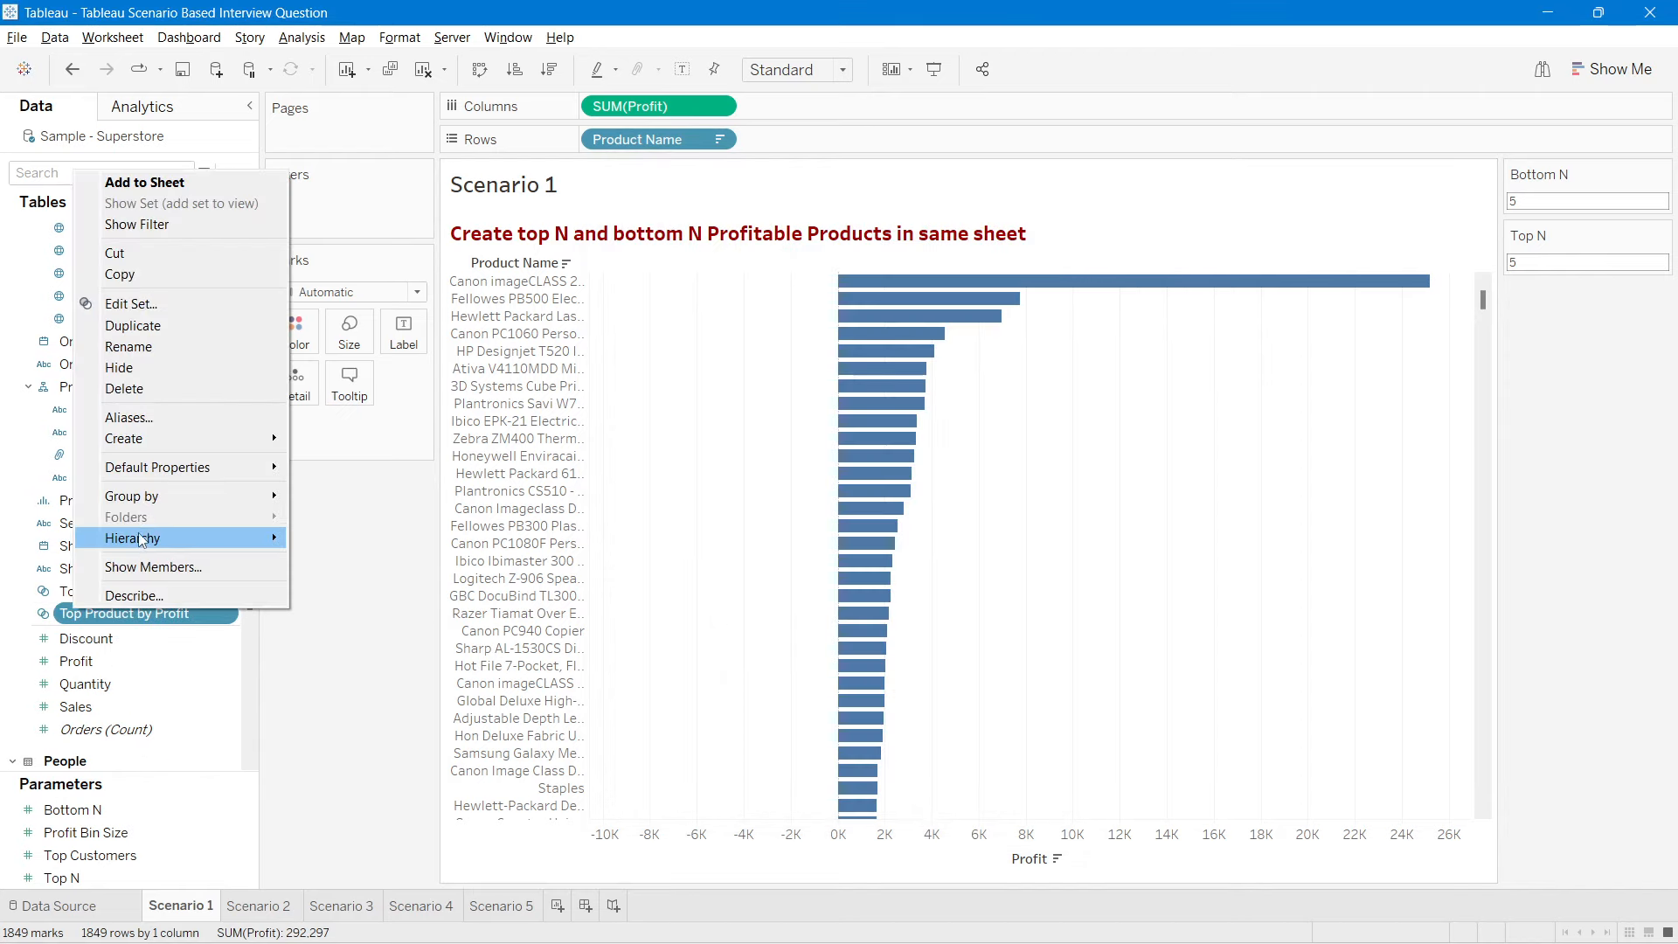
{"action": "left_click", "coordinate": [147, 337]}
{"action": "right_click", "coordinate": [140, 652]}
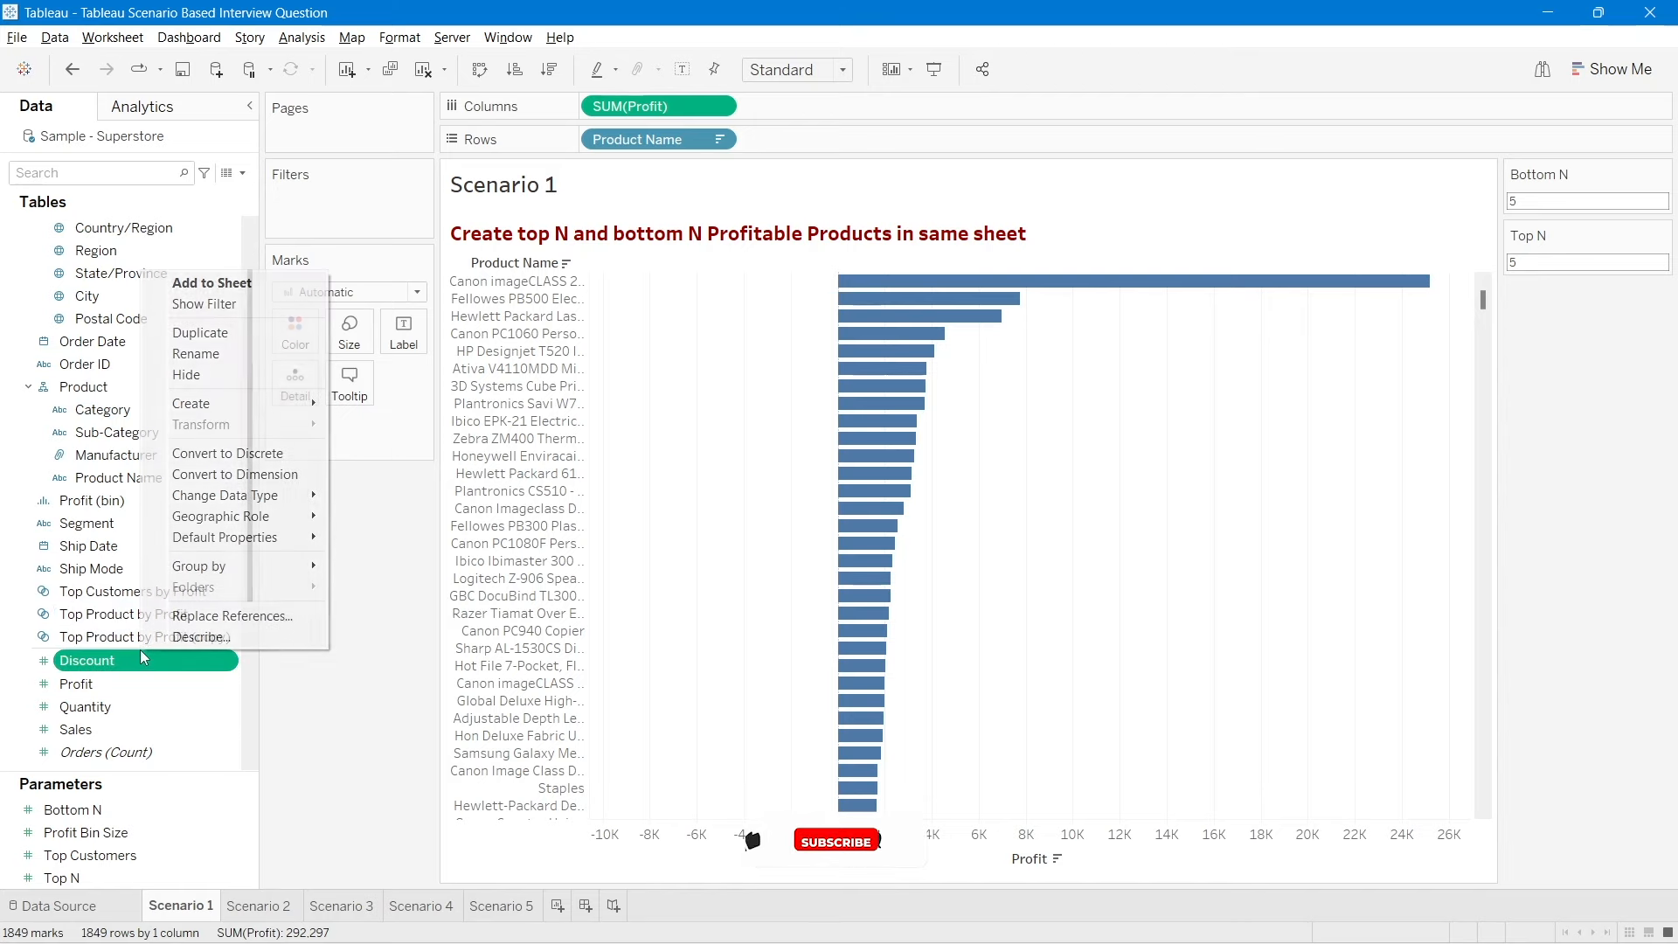
Step: Edit the duplicated set and rename it Bottom Product by Profit
{"action": "right_click", "coordinate": [112, 630]}
{"action": "left_click", "coordinate": [187, 301]}
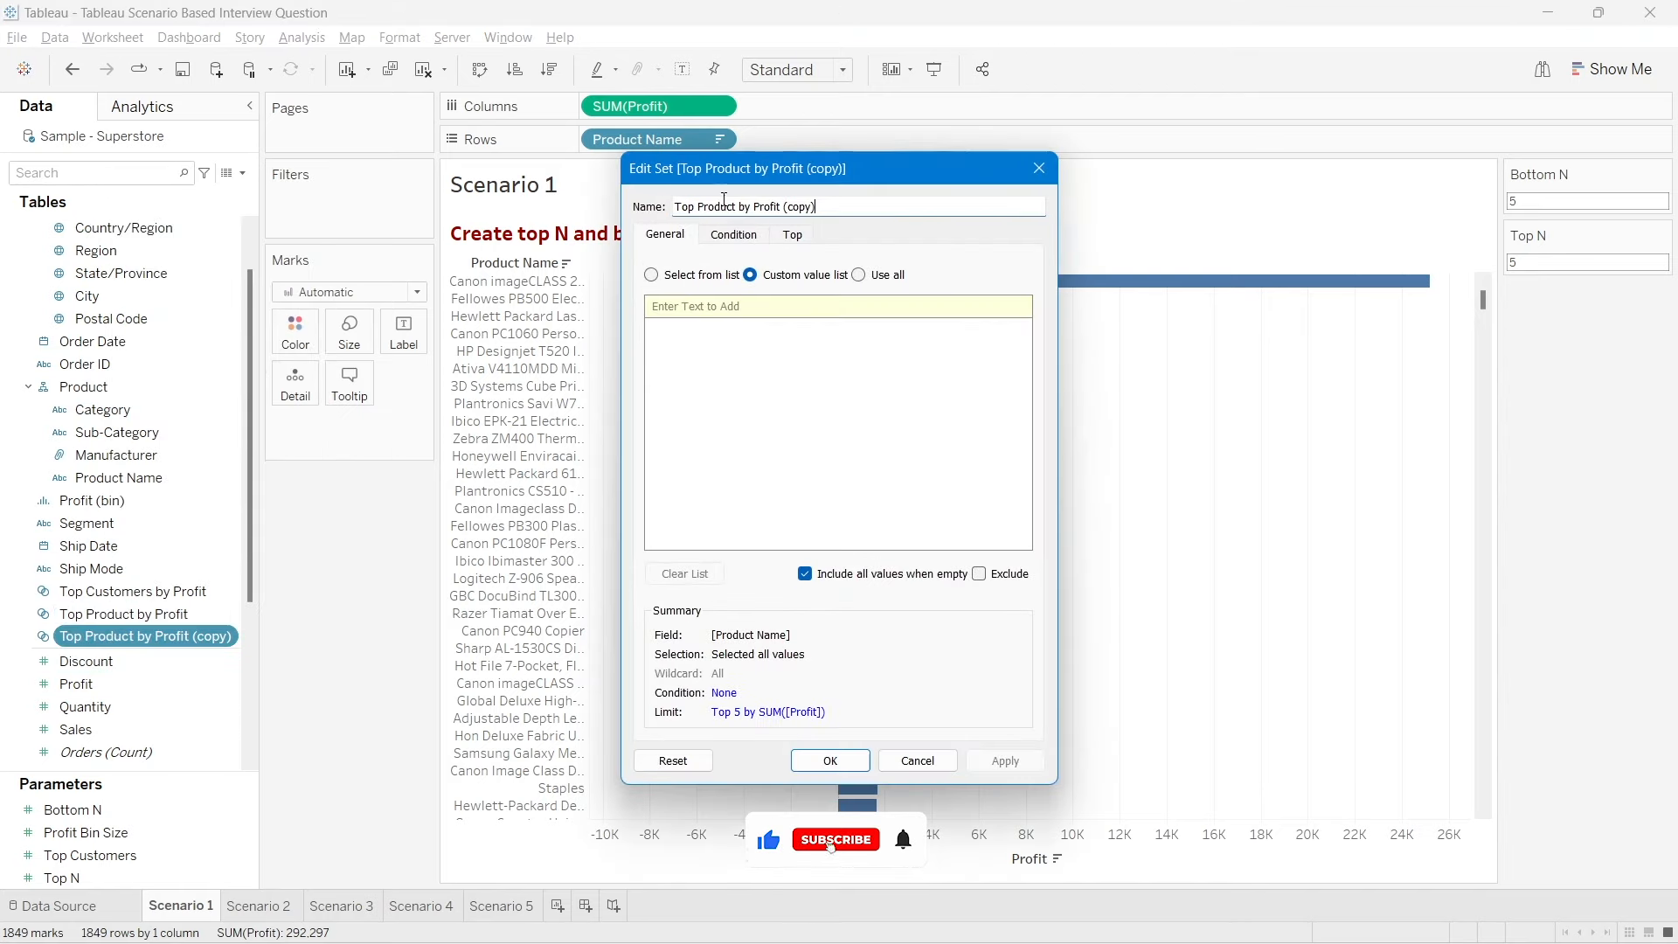
{"action": "left_click", "coordinate": [813, 206]}
{"action": "key", "text": "BackSpace"}
{"action": "key", "text": "BackSpace"}
{"action": "key", "text": "BackSpace"}
{"action": "key", "text": "BackSpace"}
{"action": "key", "text": "BackSpace"}
{"action": "key", "text": "BackSpace"}
{"action": "key", "text": "BackSpace"}
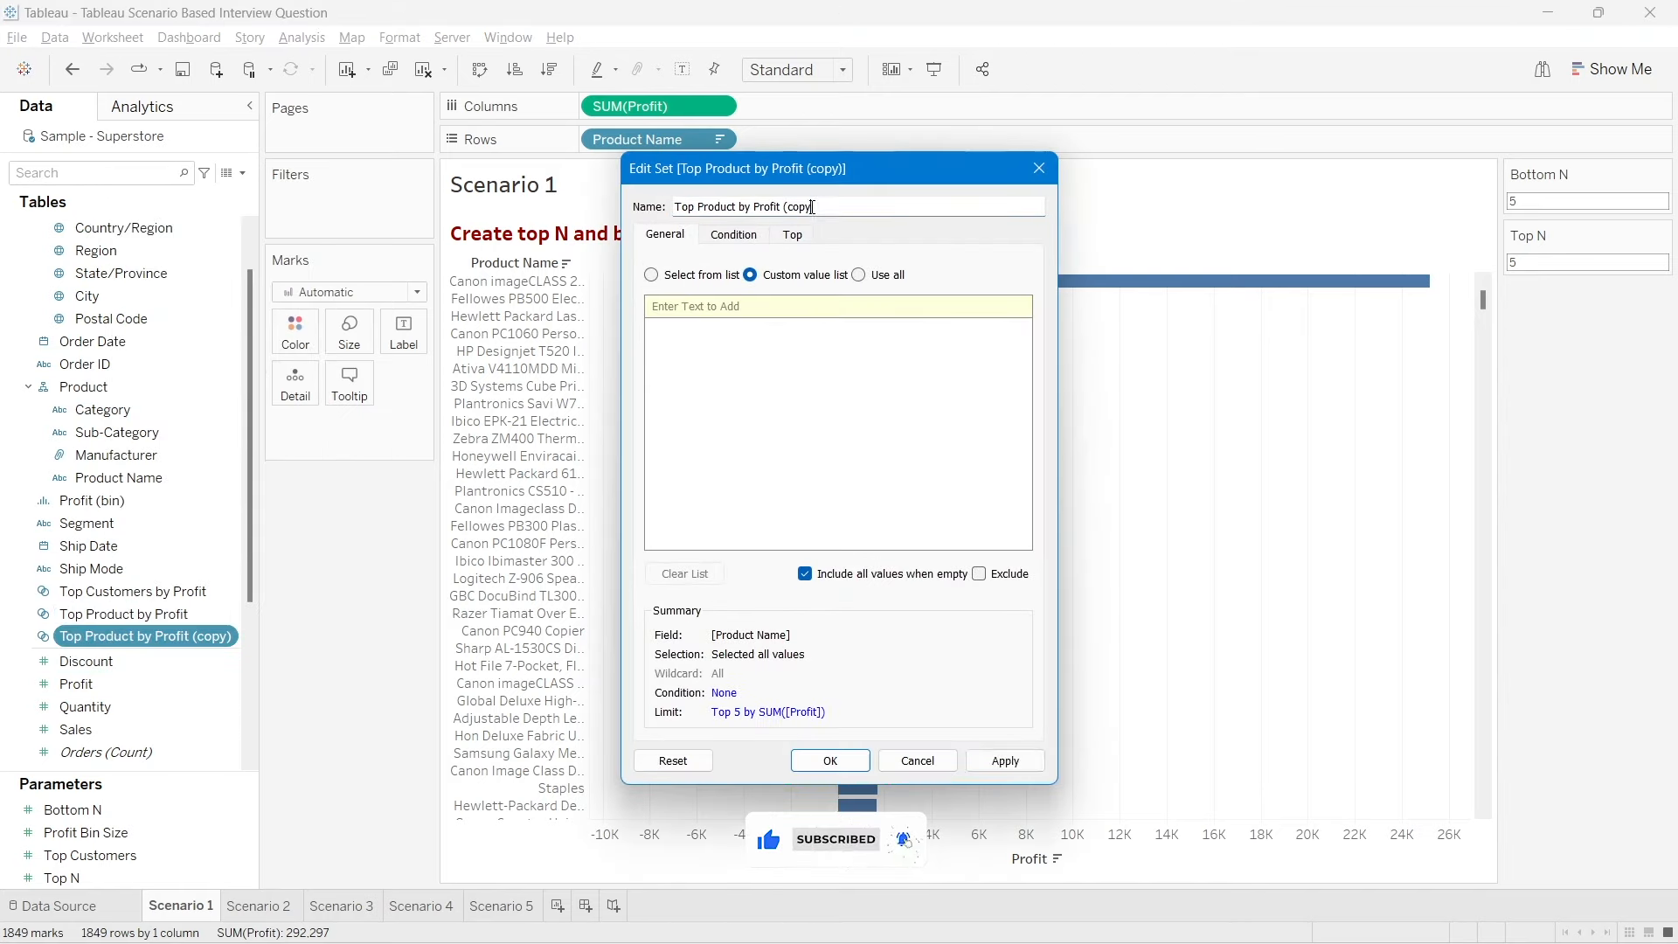
{"action": "double_click", "coordinate": [683, 207]}
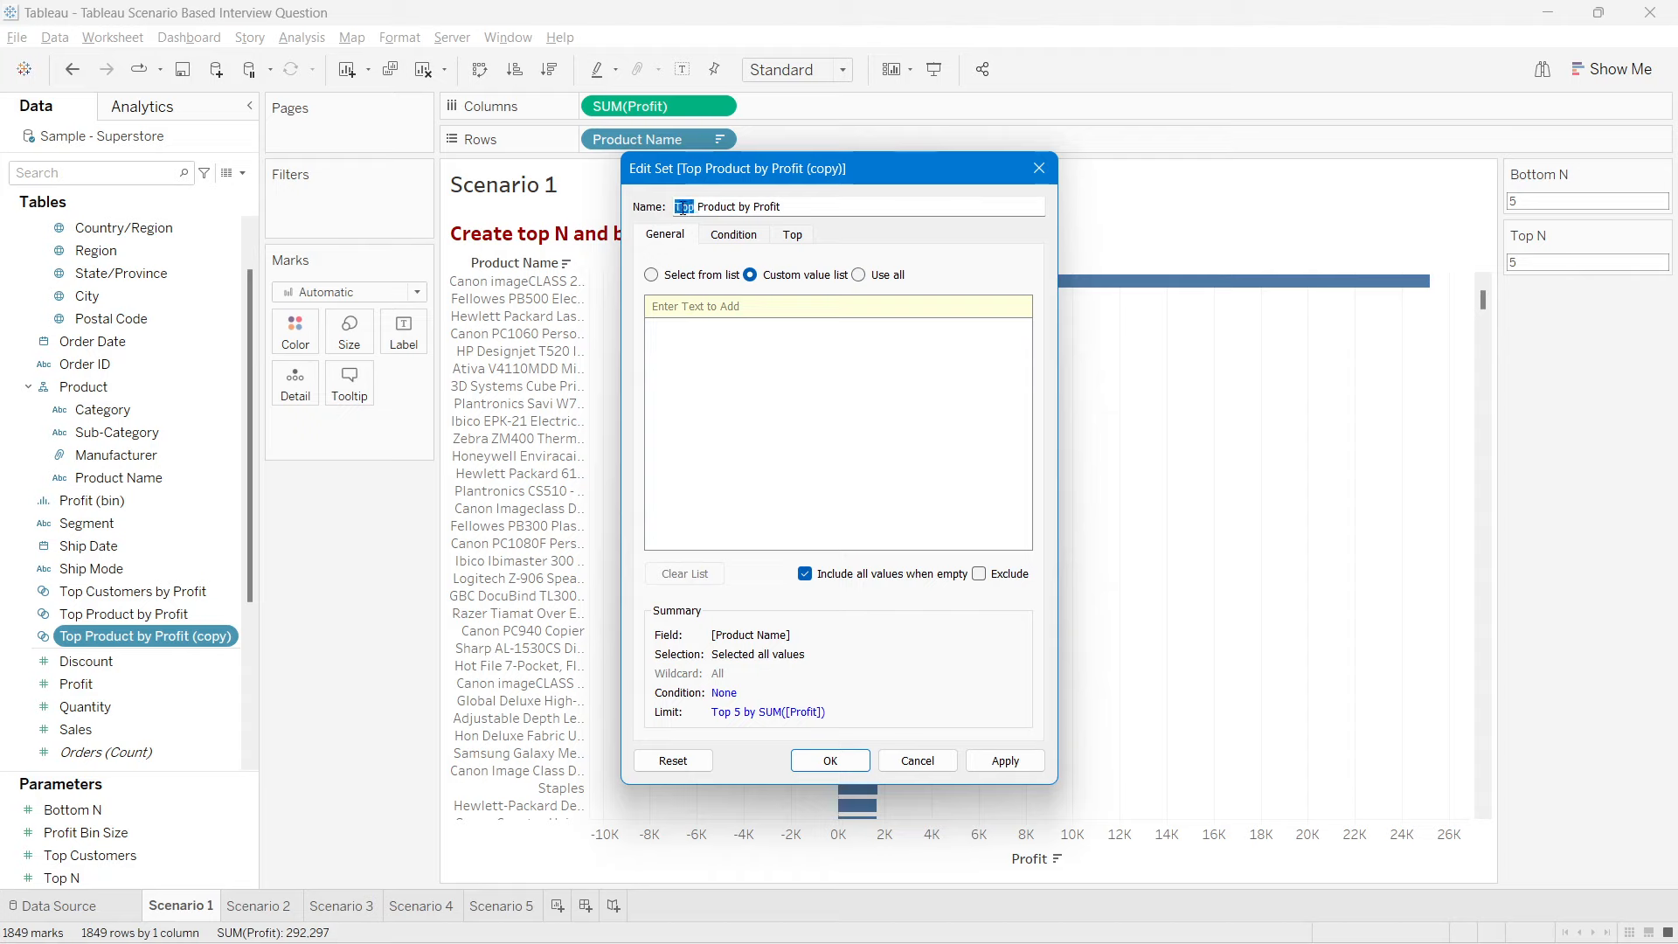
{"action": "type", "text": "Bottom"}
Step: Limit the set by field to the bottom products by sum of Profit, using the Bottom N parameter as the count, and save it
{"action": "left_click", "coordinate": [793, 236]}
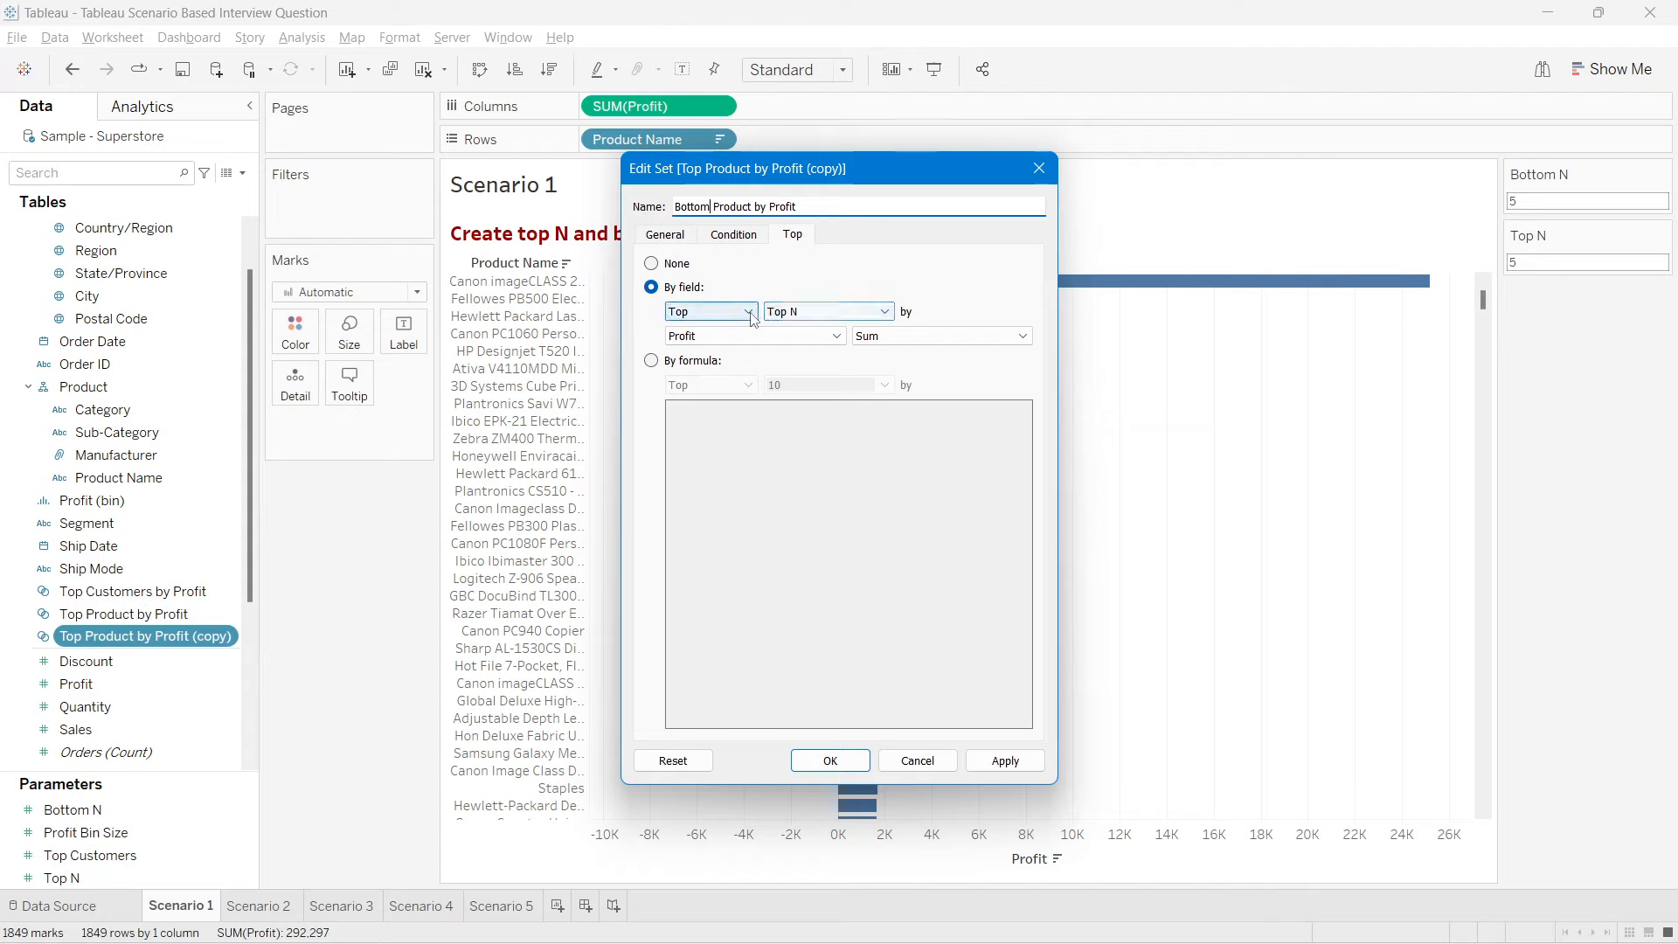
{"action": "left_click", "coordinate": [709, 312]}
{"action": "left_click", "coordinate": [714, 342]}
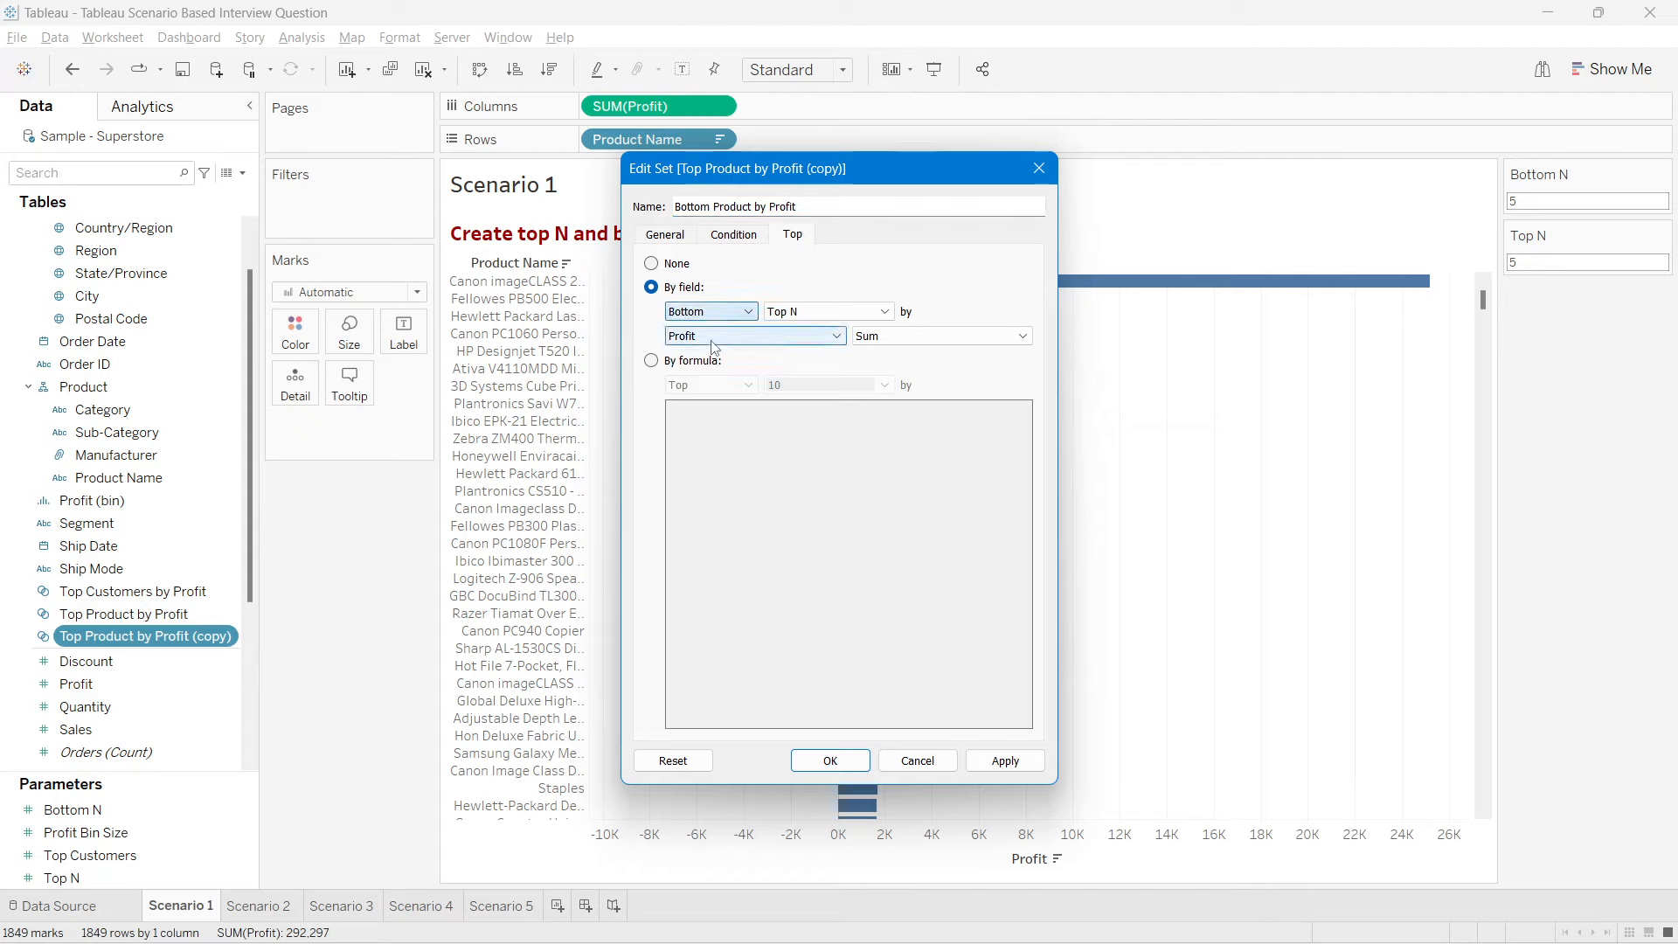
{"action": "left_click", "coordinate": [835, 323]}
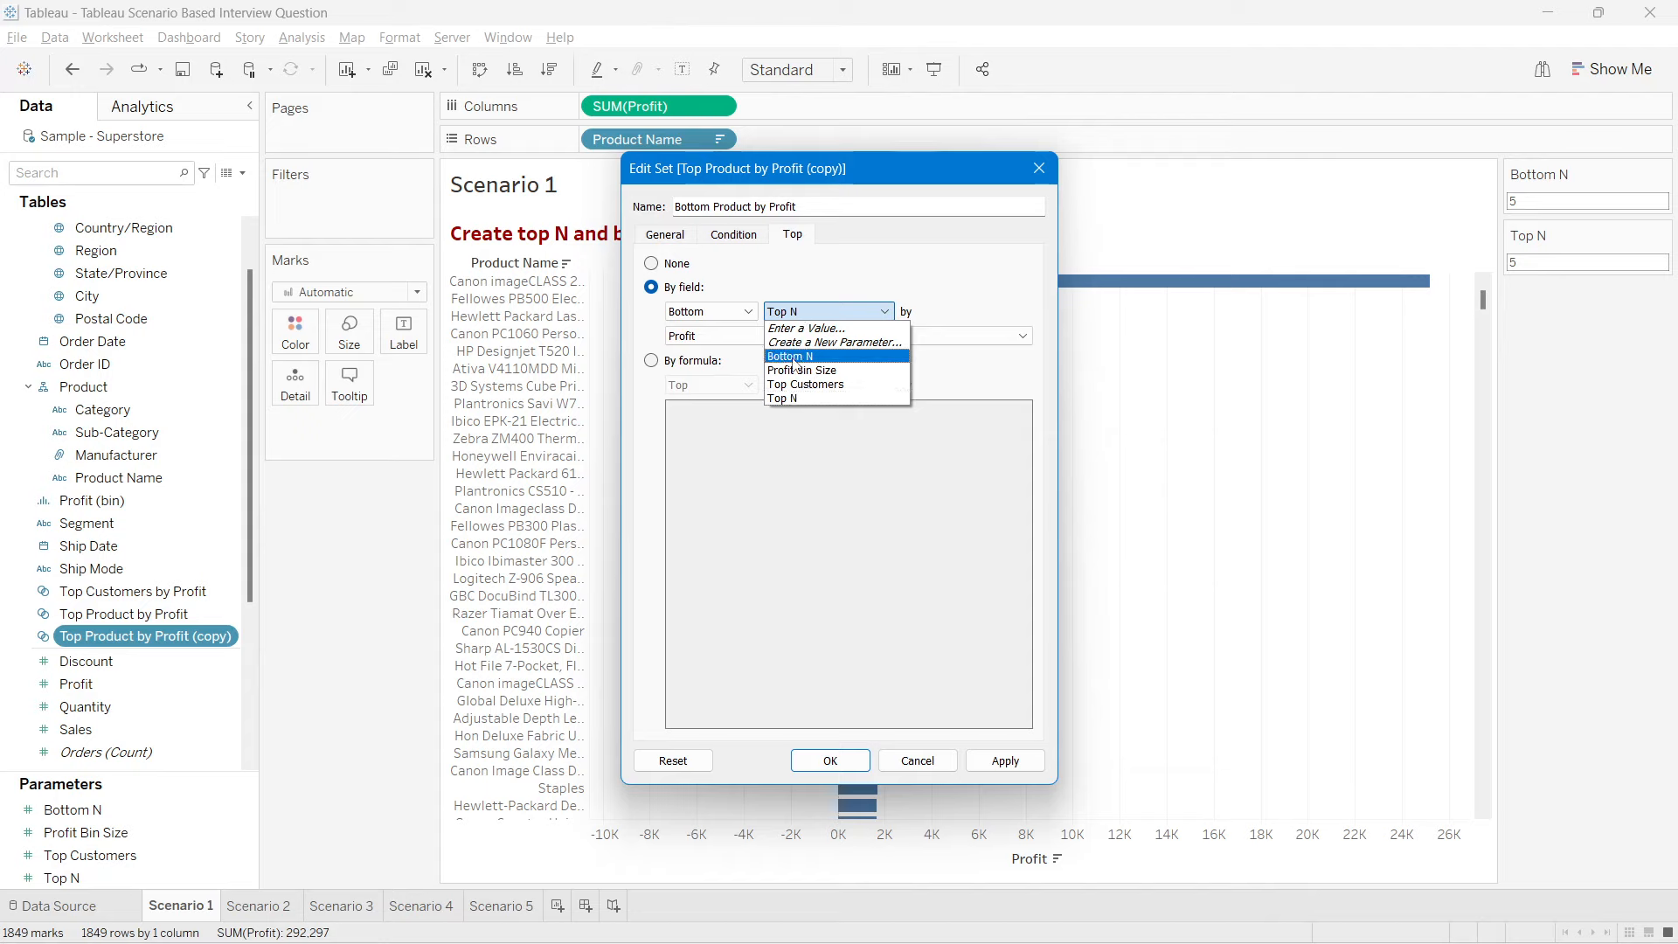
{"action": "left_click", "coordinate": [789, 357]}
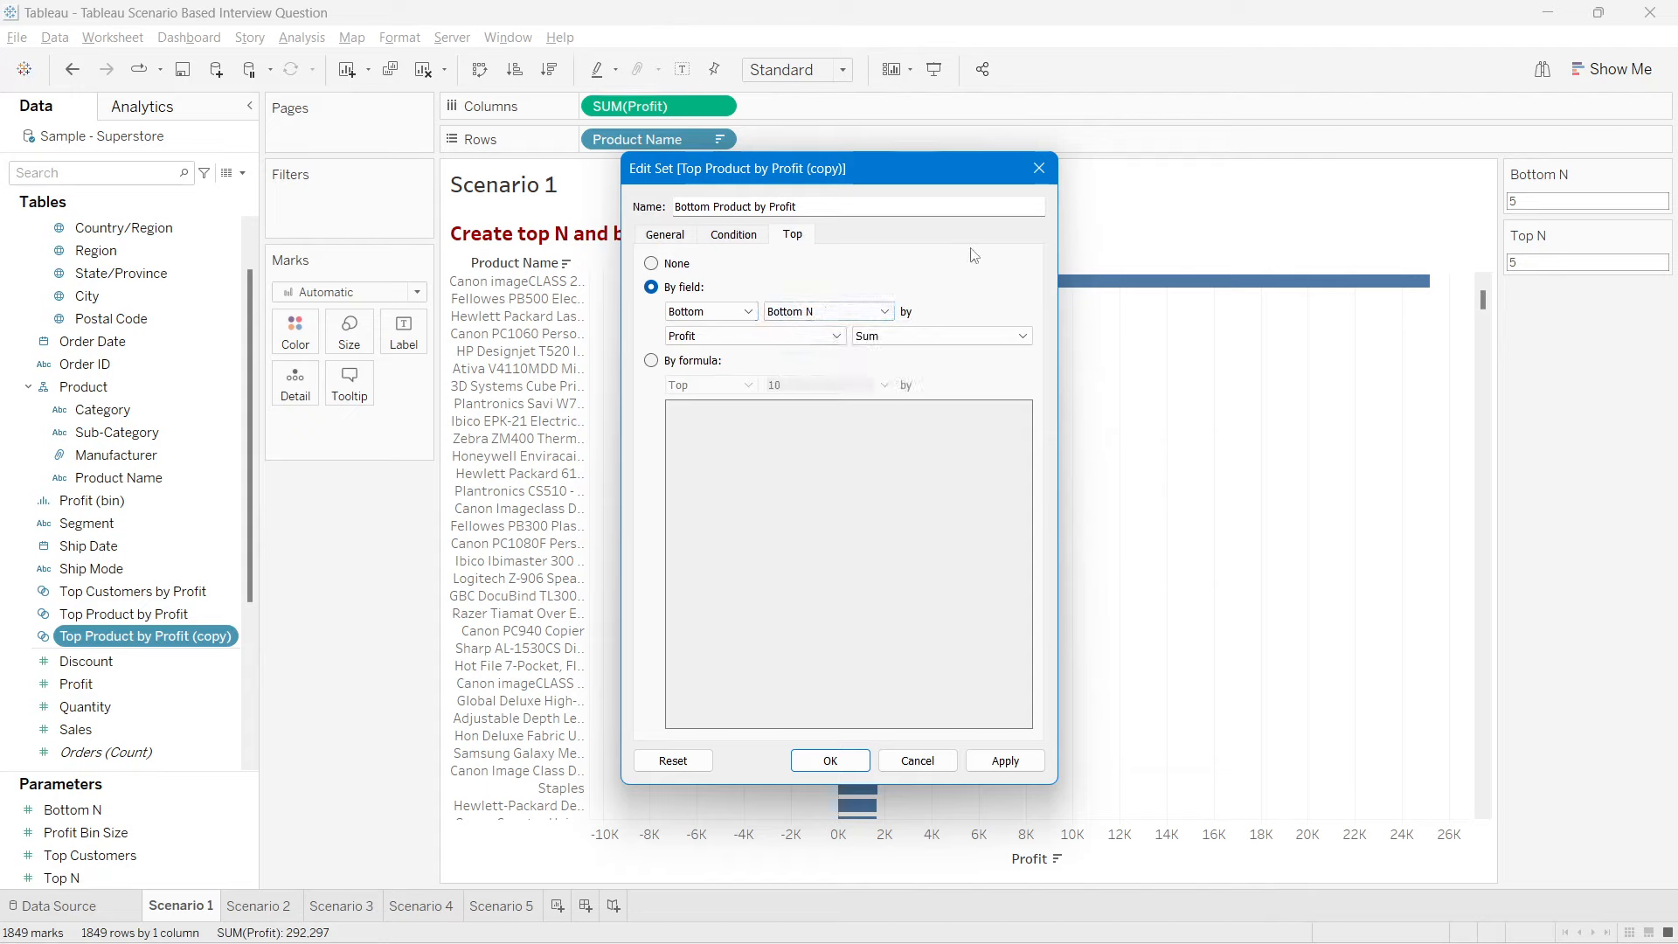
{"action": "left_click", "coordinate": [826, 759]}
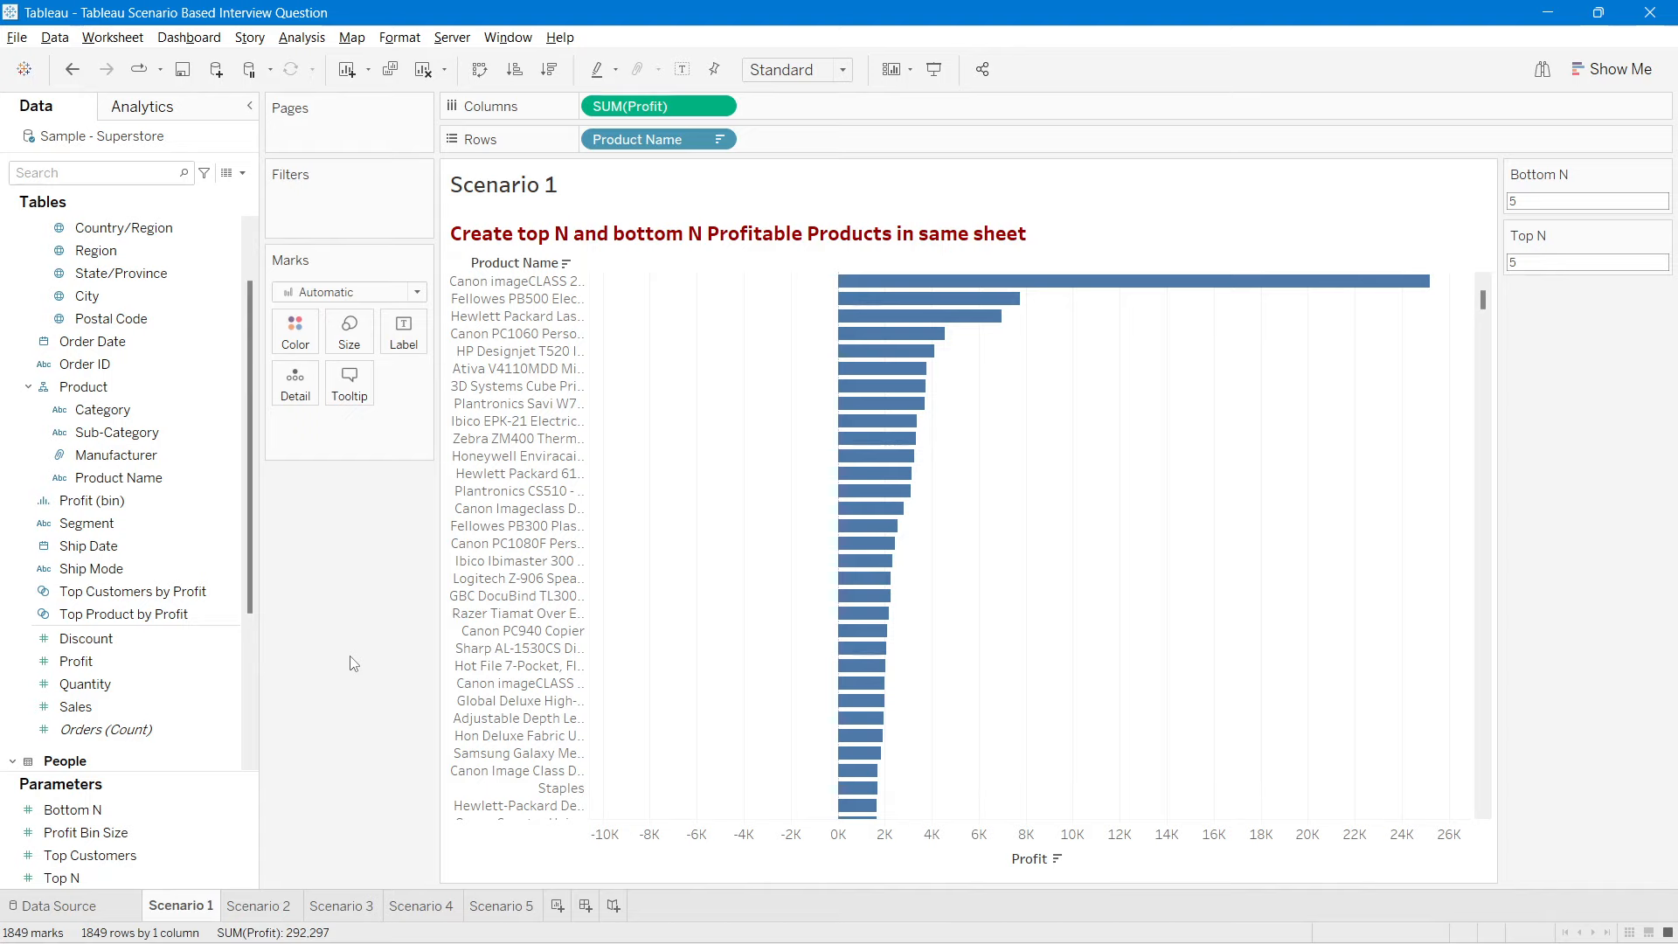
Step: Create a combined set from Bottom Product by Profit and Top Product by Profit, including all members in both, named Combined Set
{"action": "scroll", "coordinate": [245, 659], "scroll_direction": "down", "scroll_amount": 3}
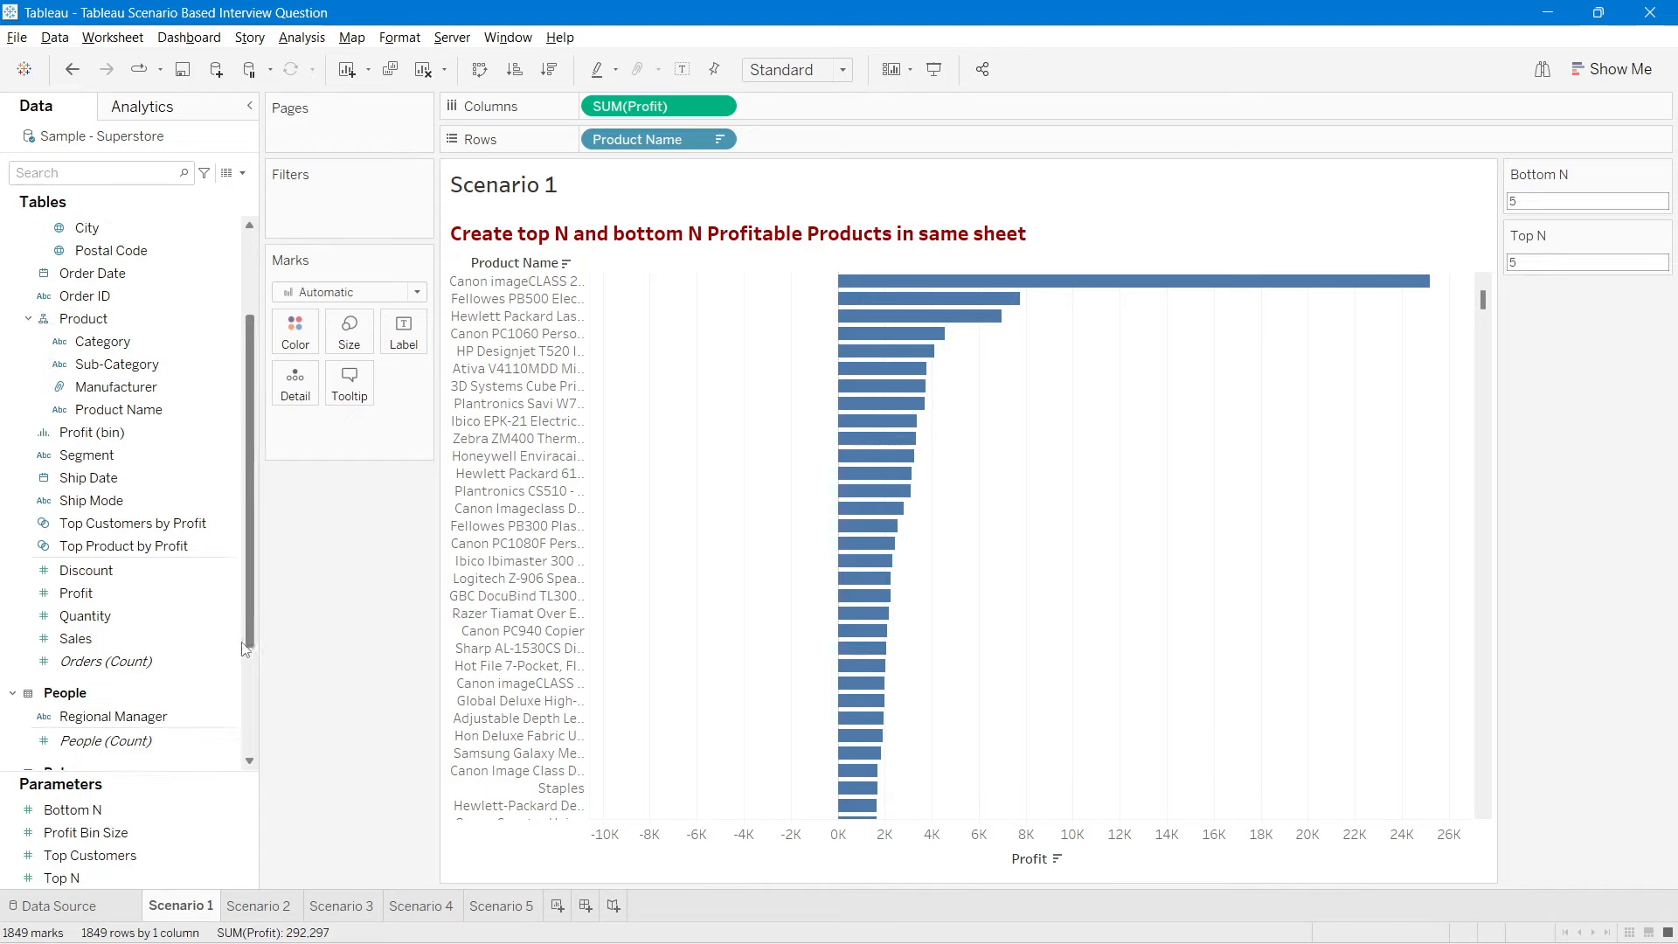
{"action": "scroll", "coordinate": [243, 659], "scroll_direction": "up", "scroll_amount": 4}
{"action": "scroll", "coordinate": [225, 633], "scroll_direction": "up", "scroll_amount": 1}
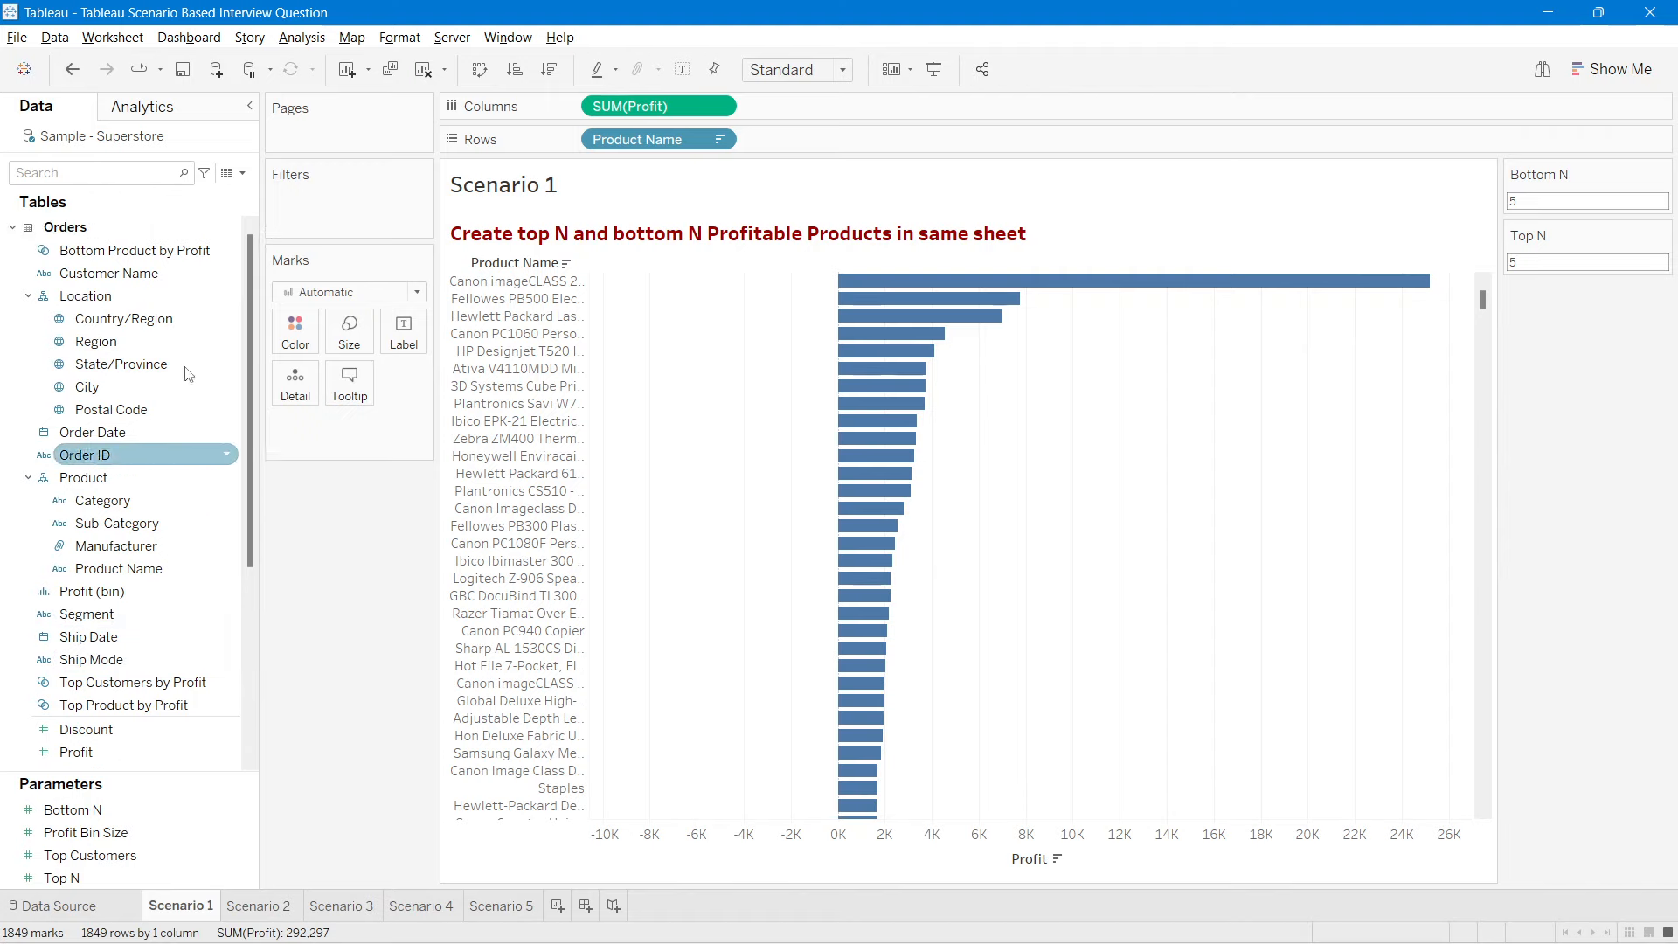
{"action": "left_click", "coordinate": [144, 251]}
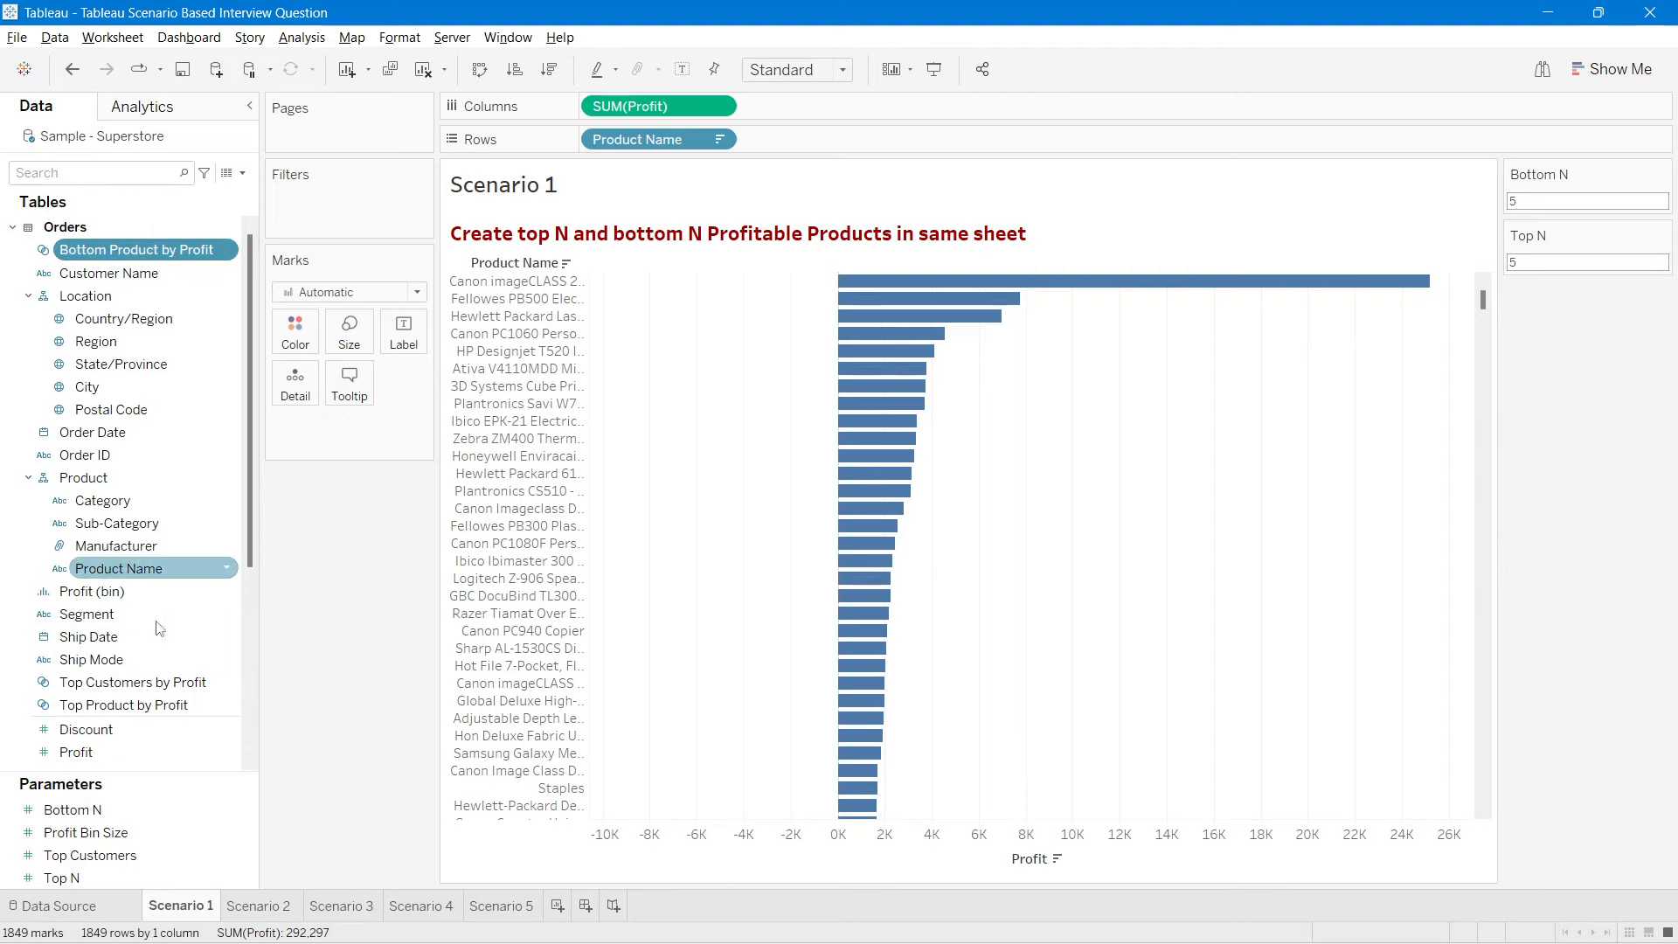
{"action": "left_click", "coordinate": [120, 710], "text": "ctrl"}
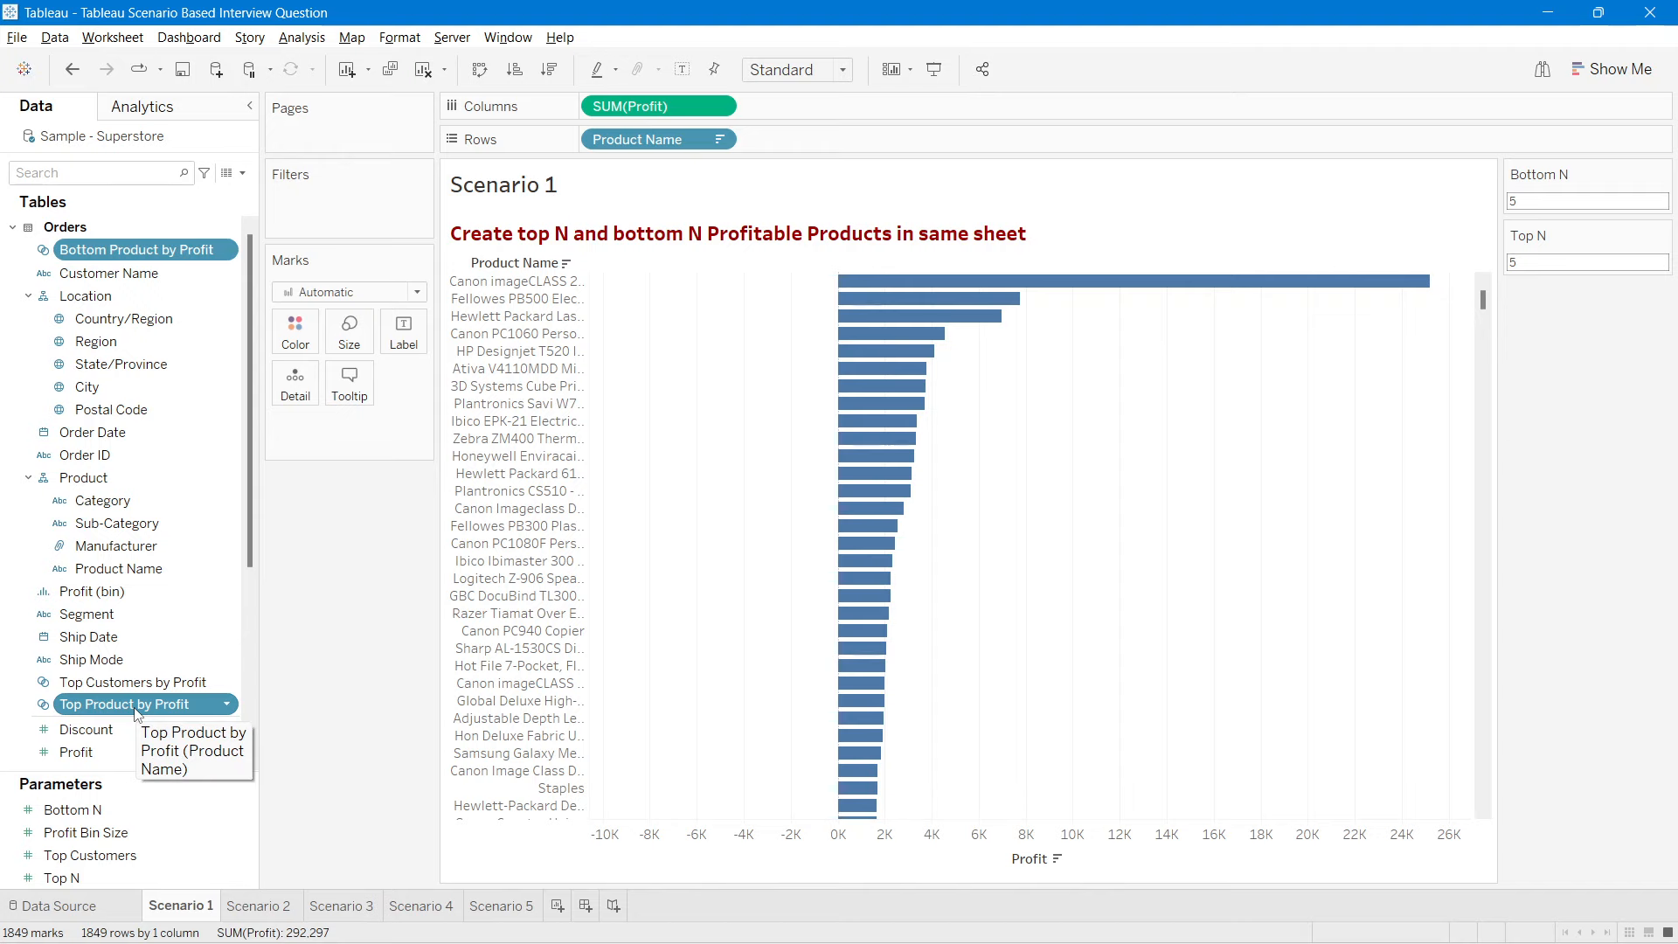
{"action": "right_click", "coordinate": [153, 254]}
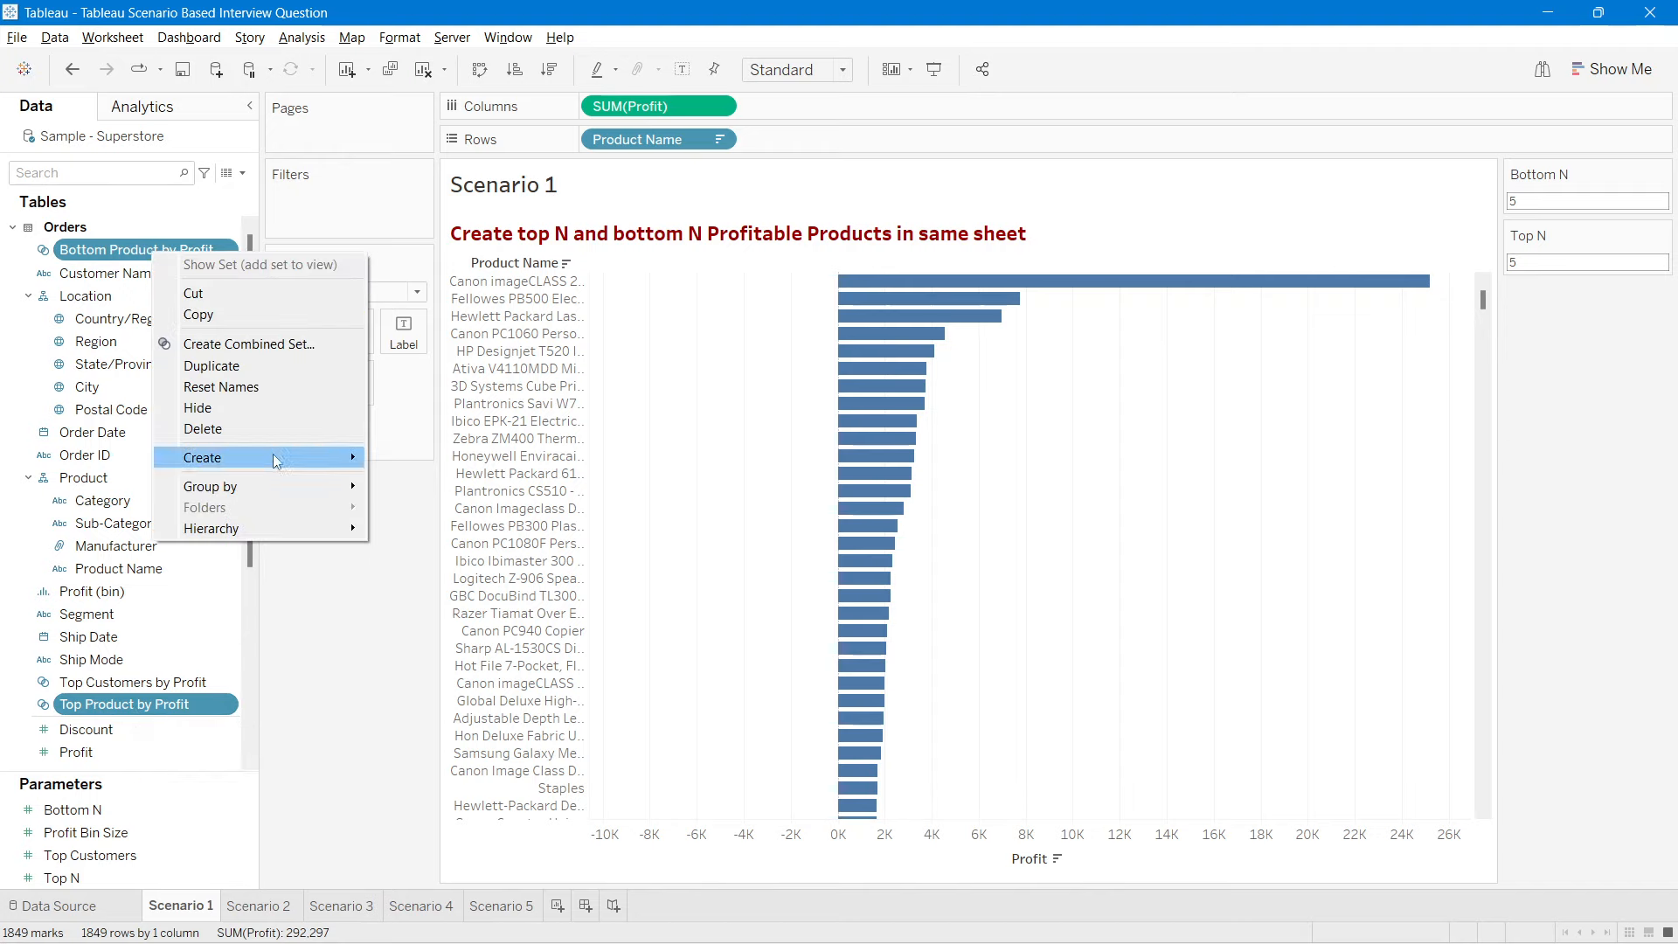
{"action": "mouse_move", "coordinate": [276, 461]}
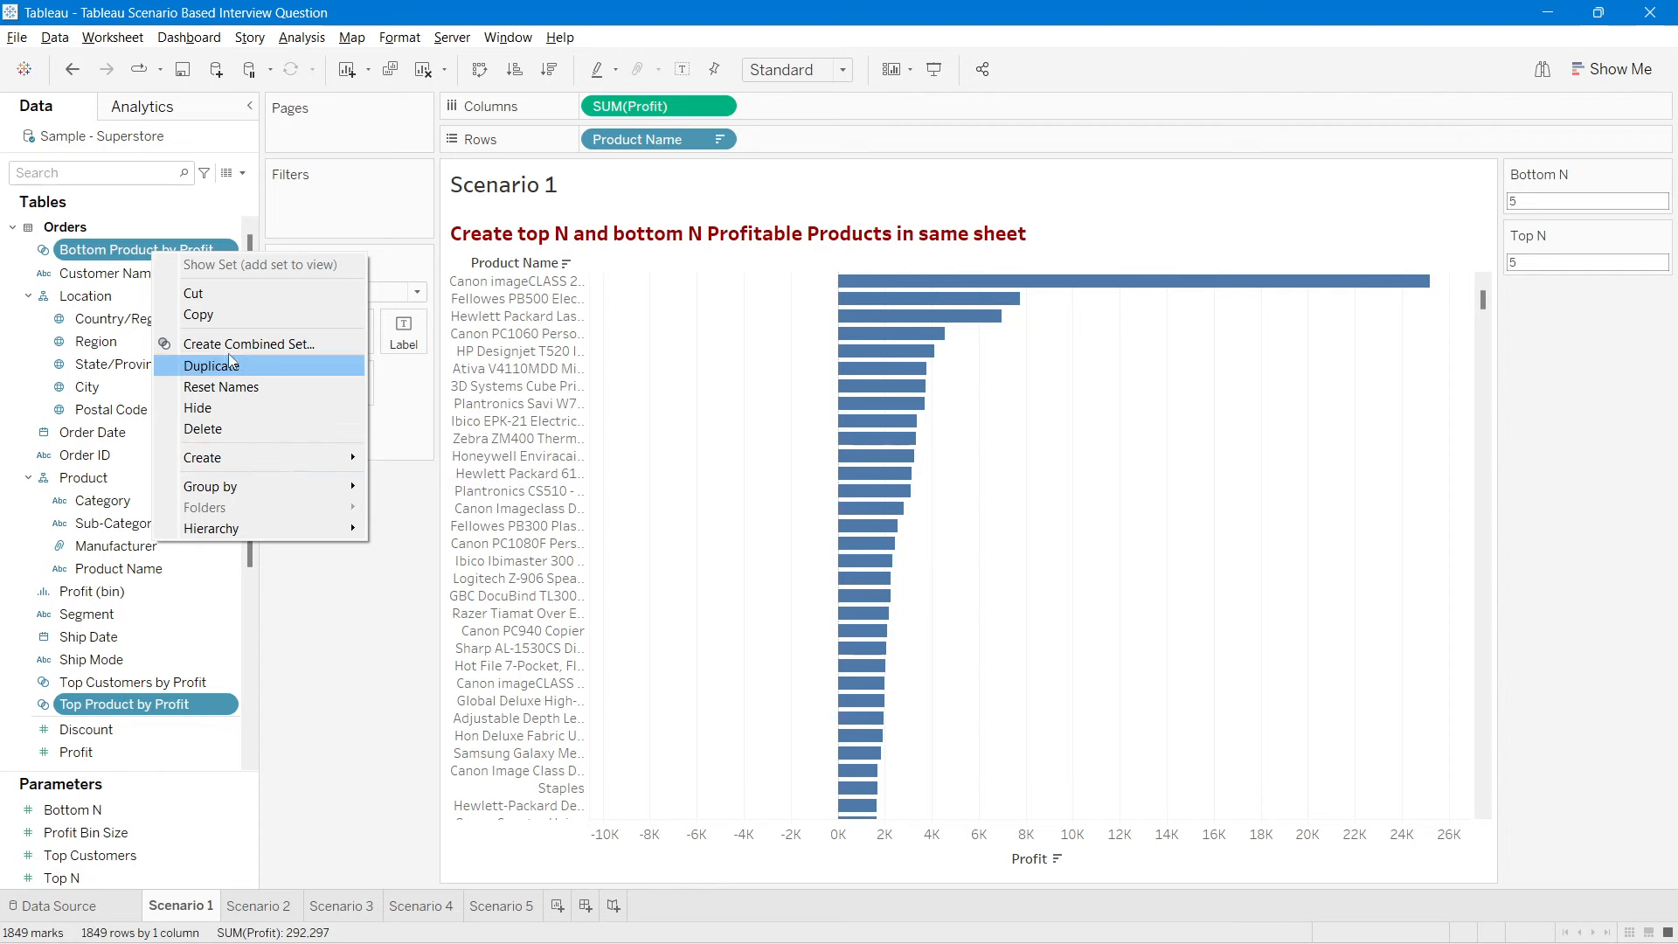
{"action": "key", "text": "Escape"}
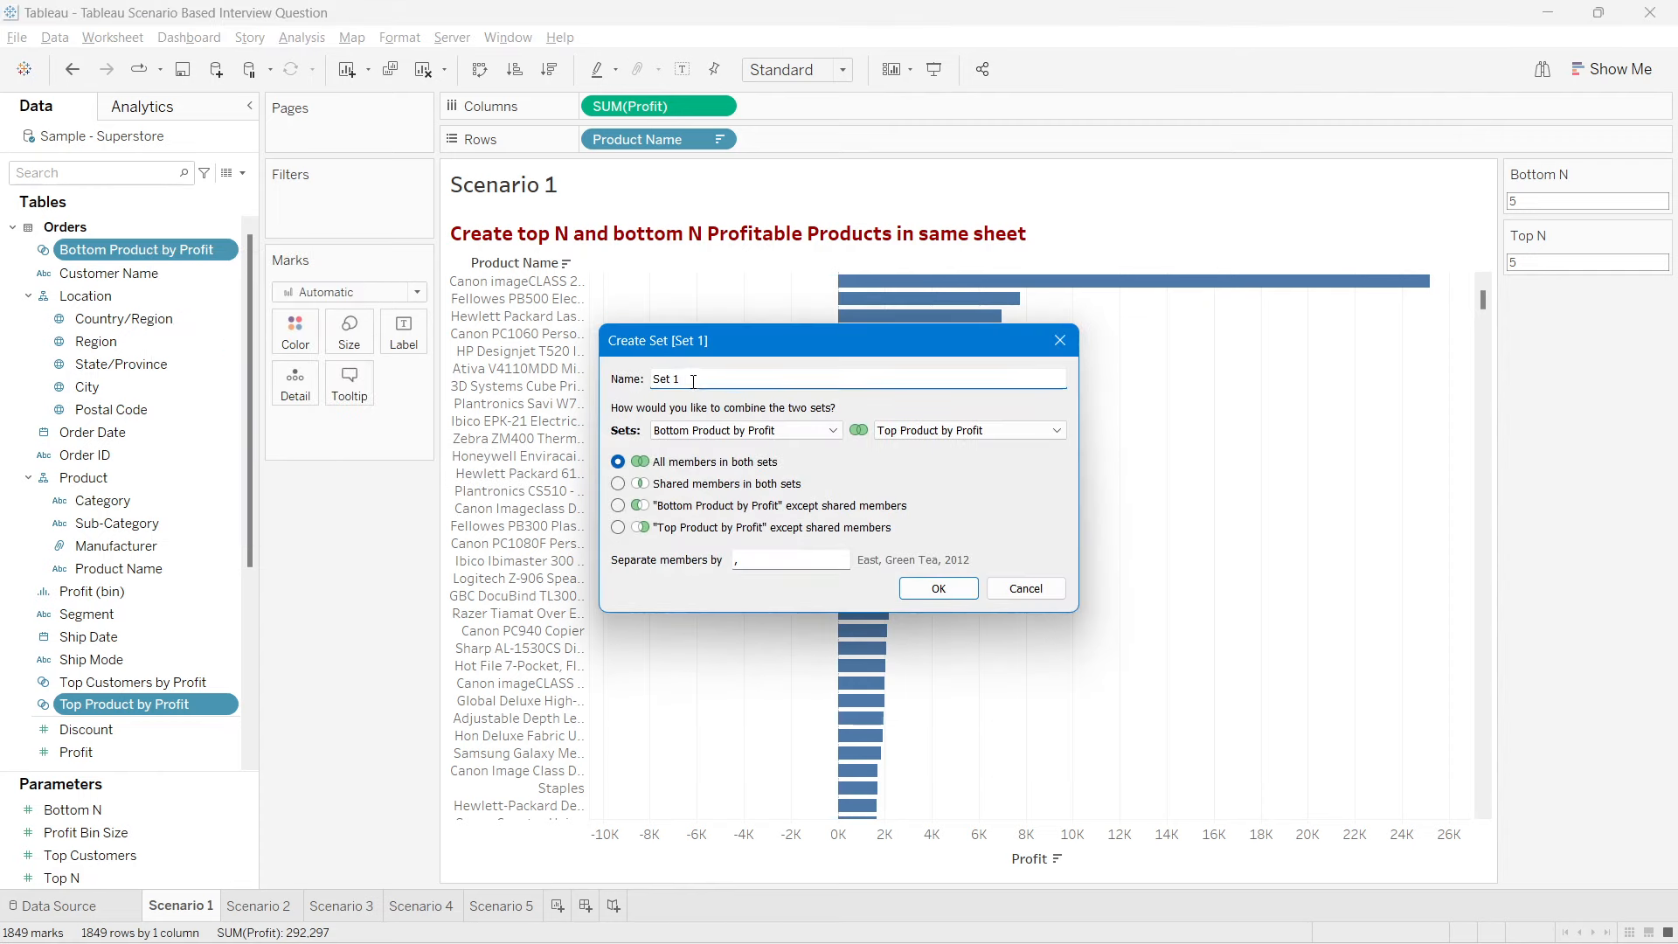
{"action": "triple_click", "coordinate": [687, 380]}
{"action": "type", "text": "Combined"}
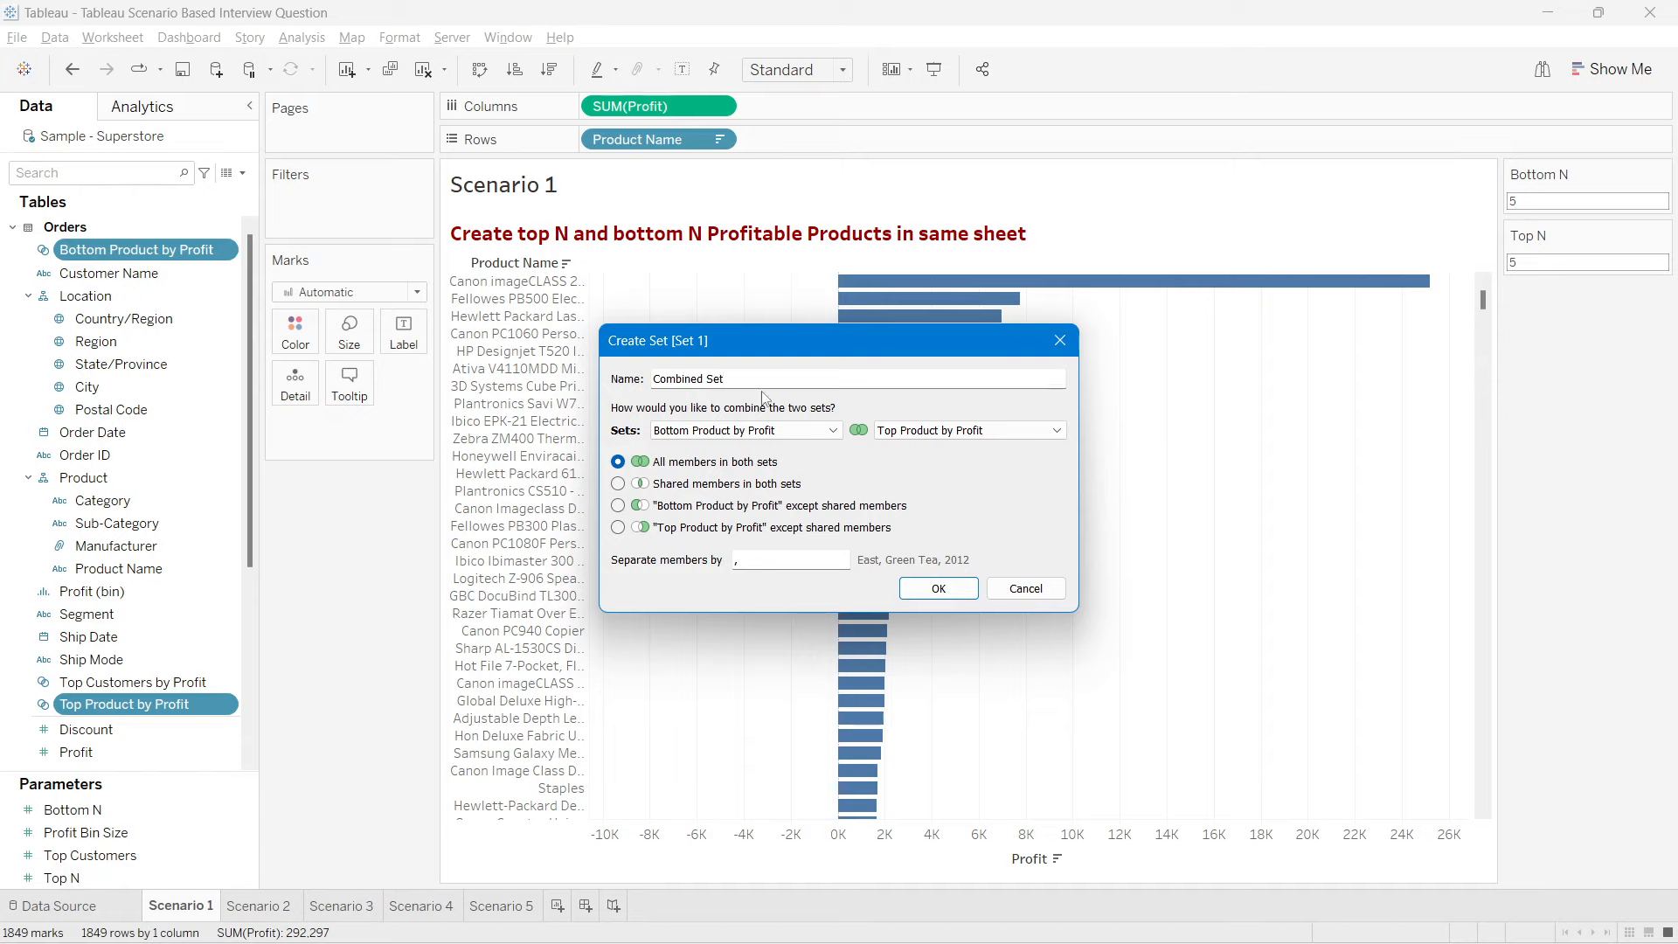
{"action": "left_click", "coordinate": [952, 588]}
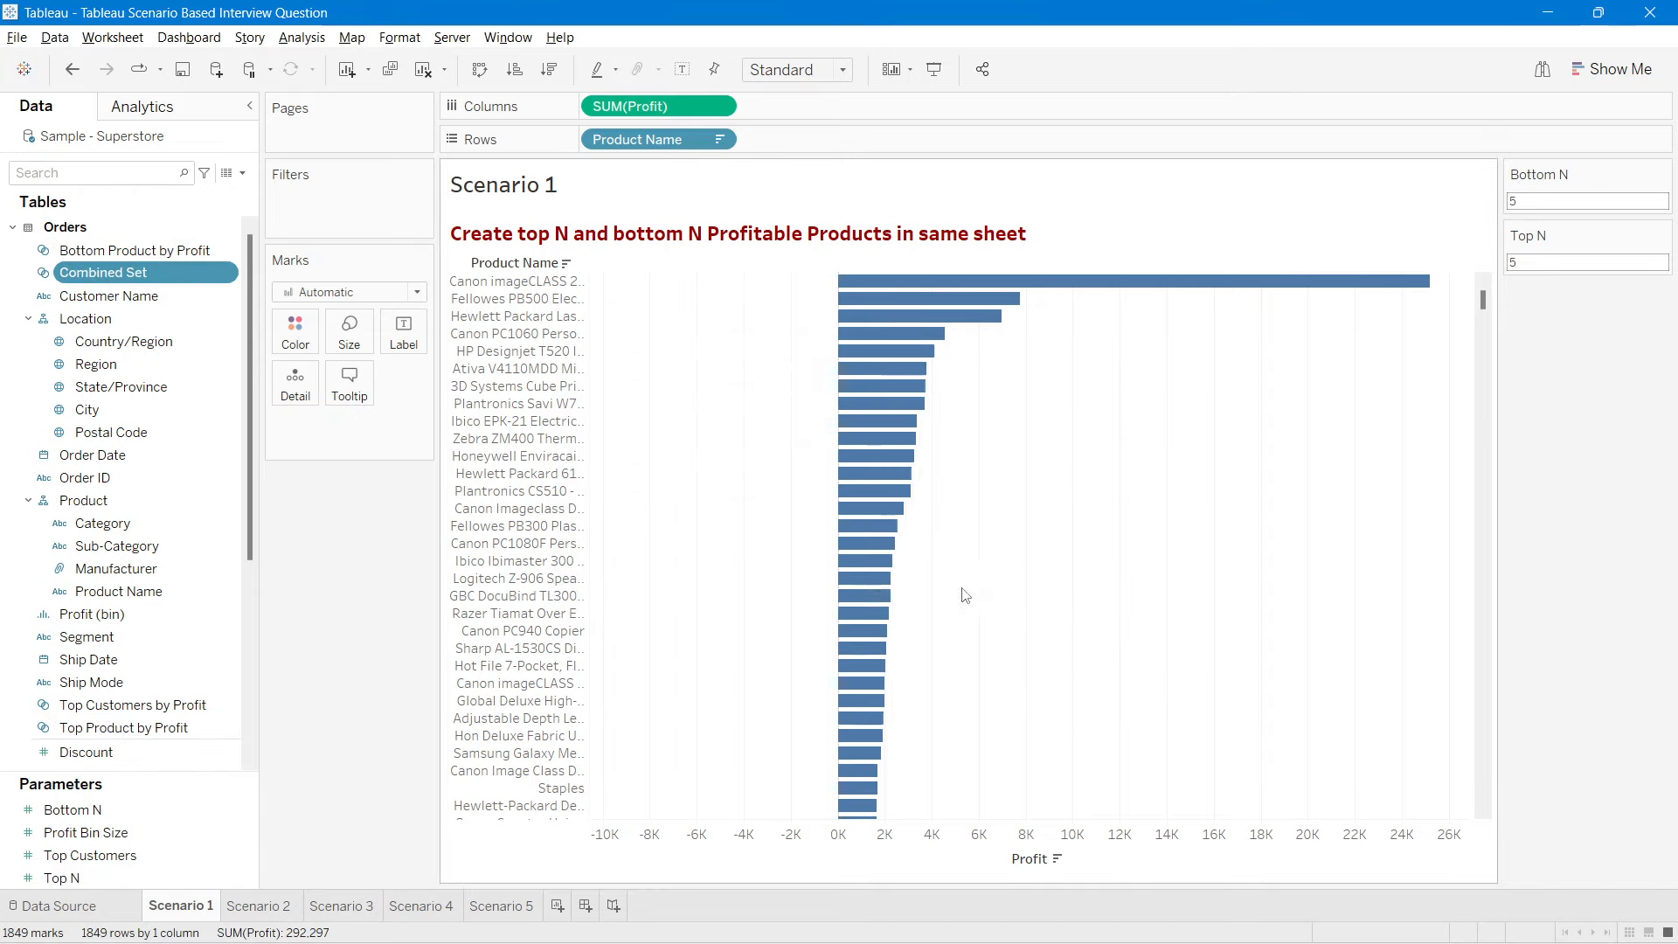
Step: Filter the sheet by Combined Set and fit the chart to Entire View
{"action": "left_click_drag", "start_coordinate": [131, 271], "coordinate": [334, 203]}
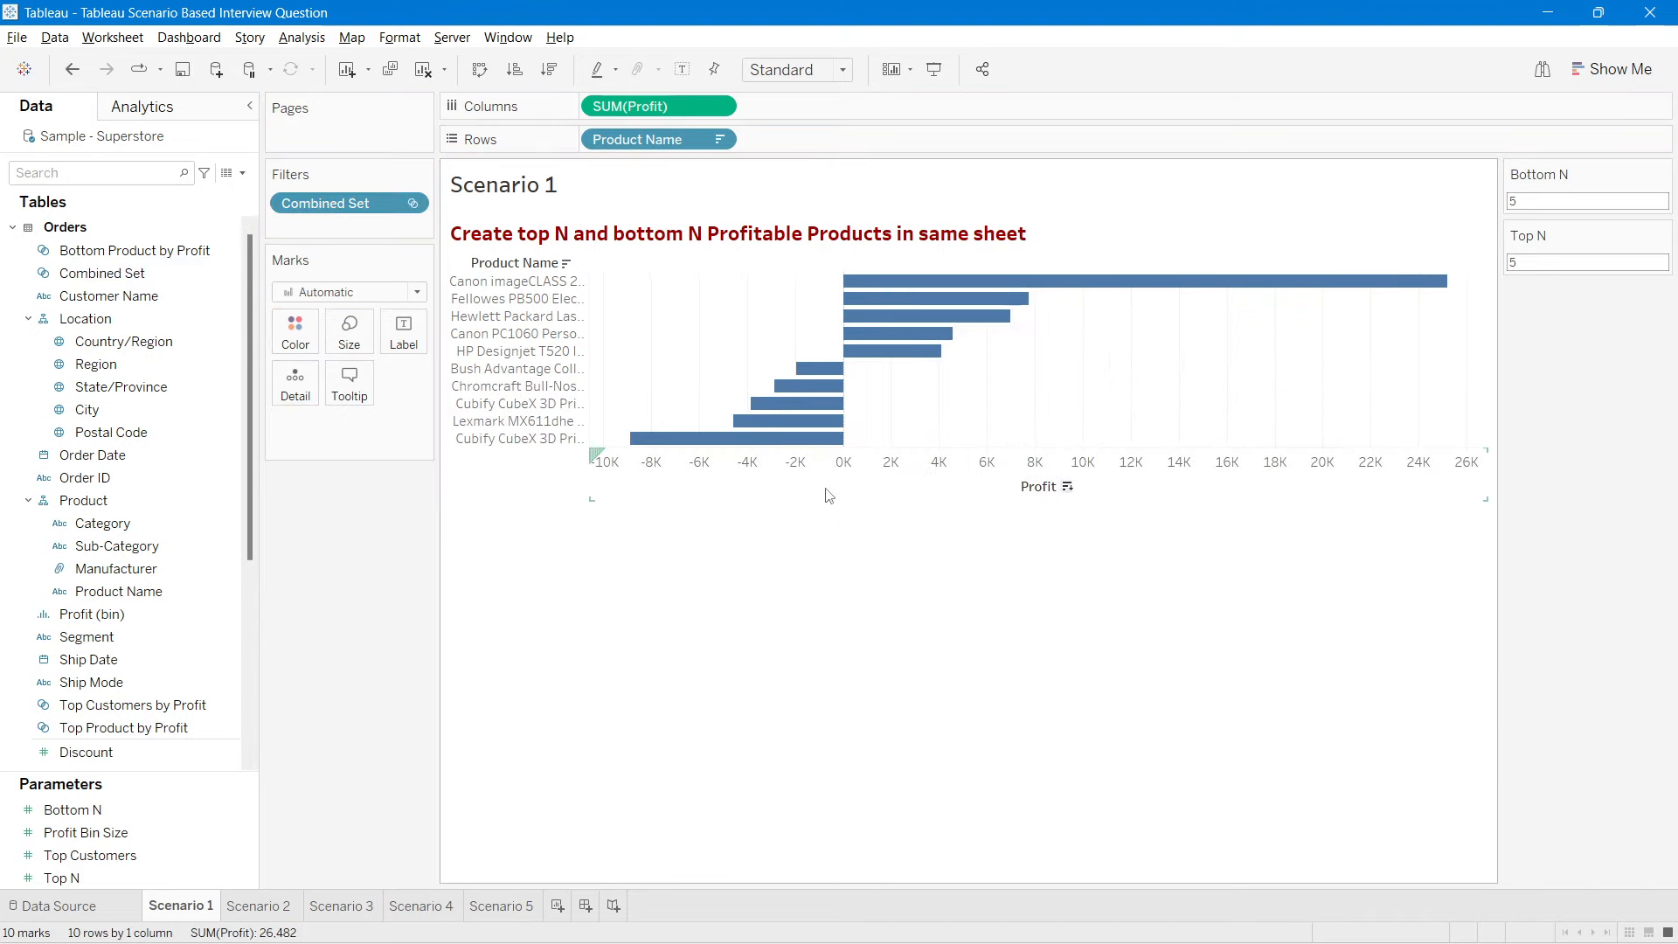
{"action": "left_click", "coordinate": [797, 69]}
{"action": "left_click", "coordinate": [786, 146]}
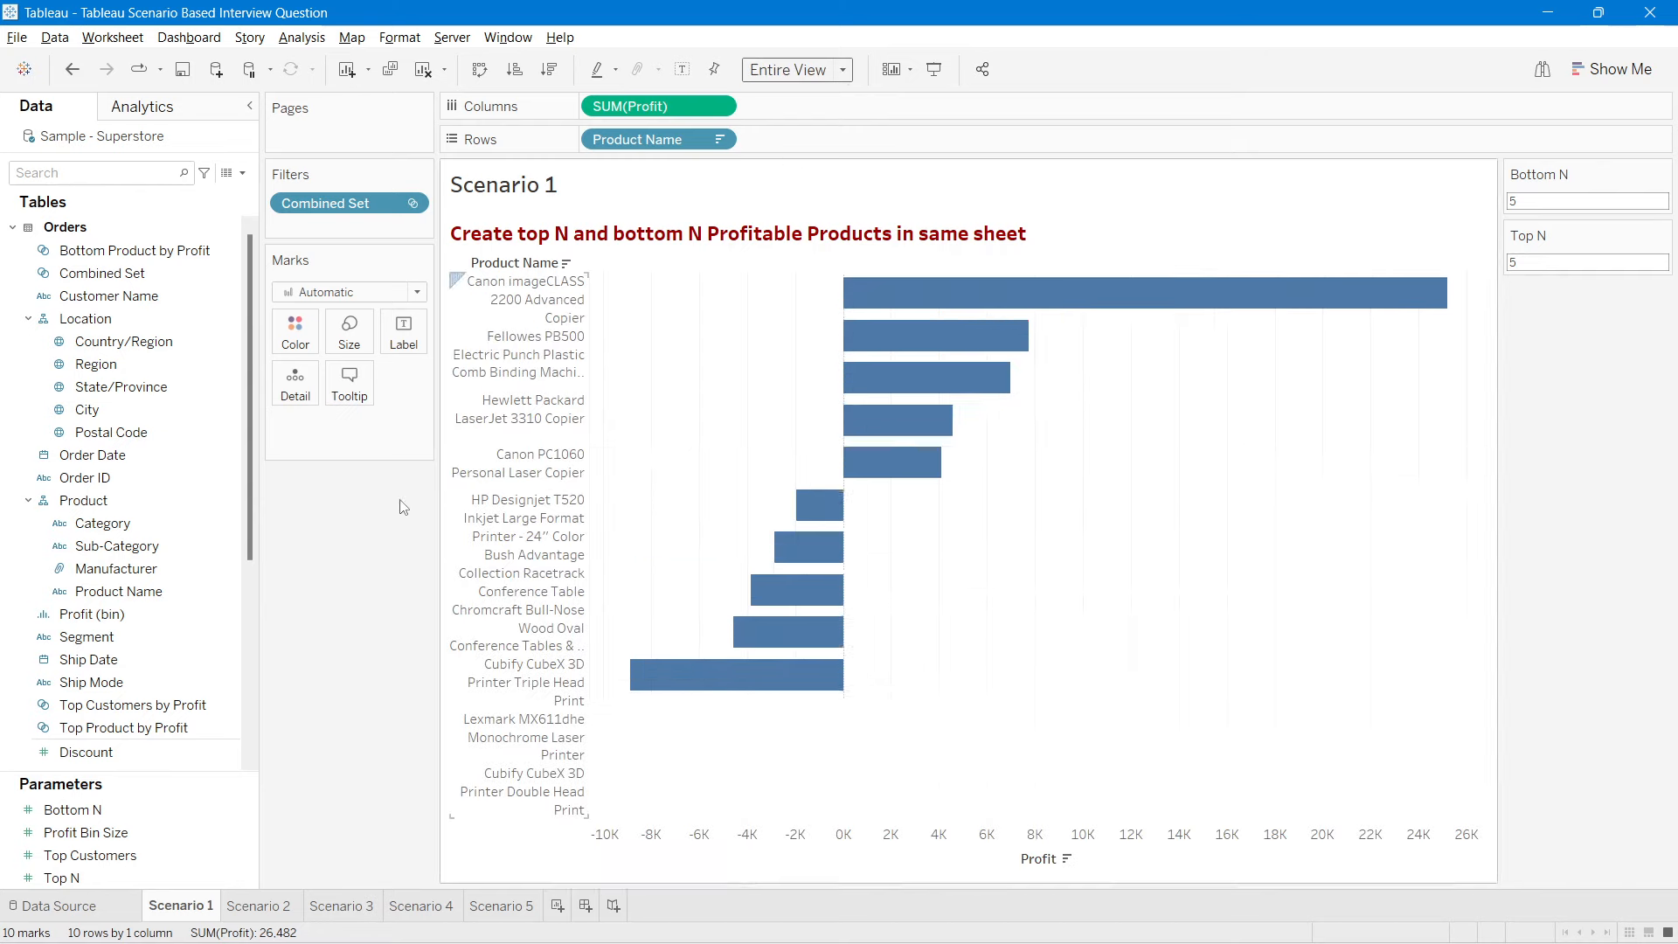
Step: Set the Bottom N parameter to 7
{"action": "left_click", "coordinate": [1532, 202]}
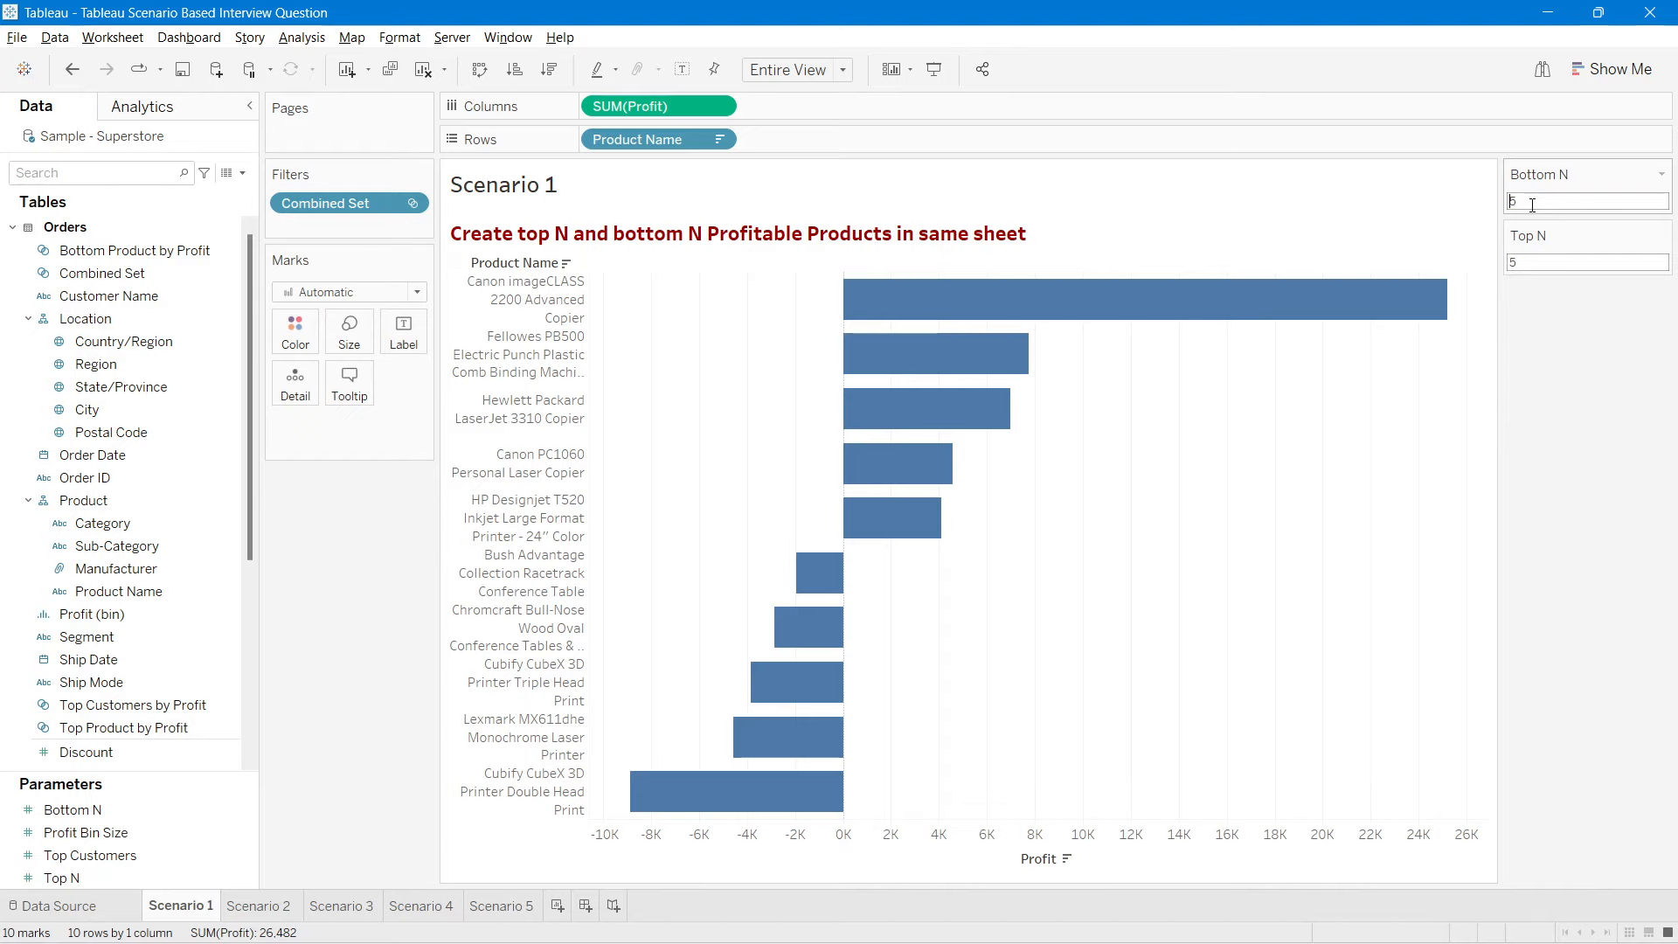
{"action": "double_click", "coordinate": [1532, 203]}
{"action": "type", "text": "7"}
{"action": "key", "text": "Return"}
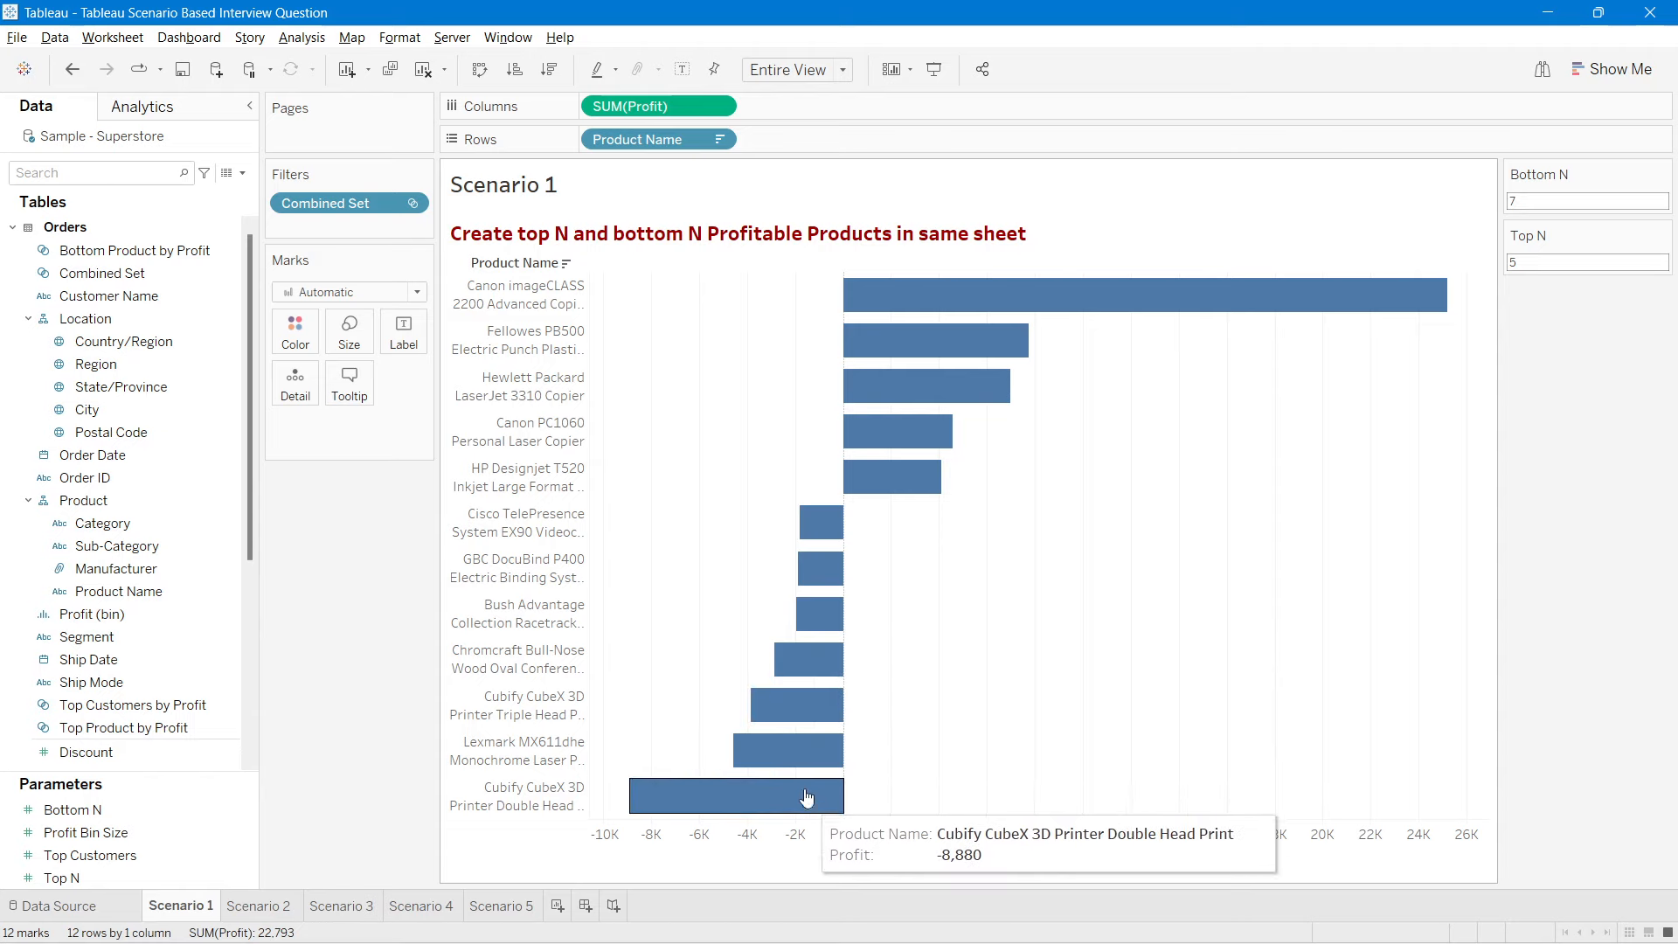
Step: Show the mark labels on the bars and set the Top N parameter to 7
{"action": "left_click", "coordinate": [683, 73]}
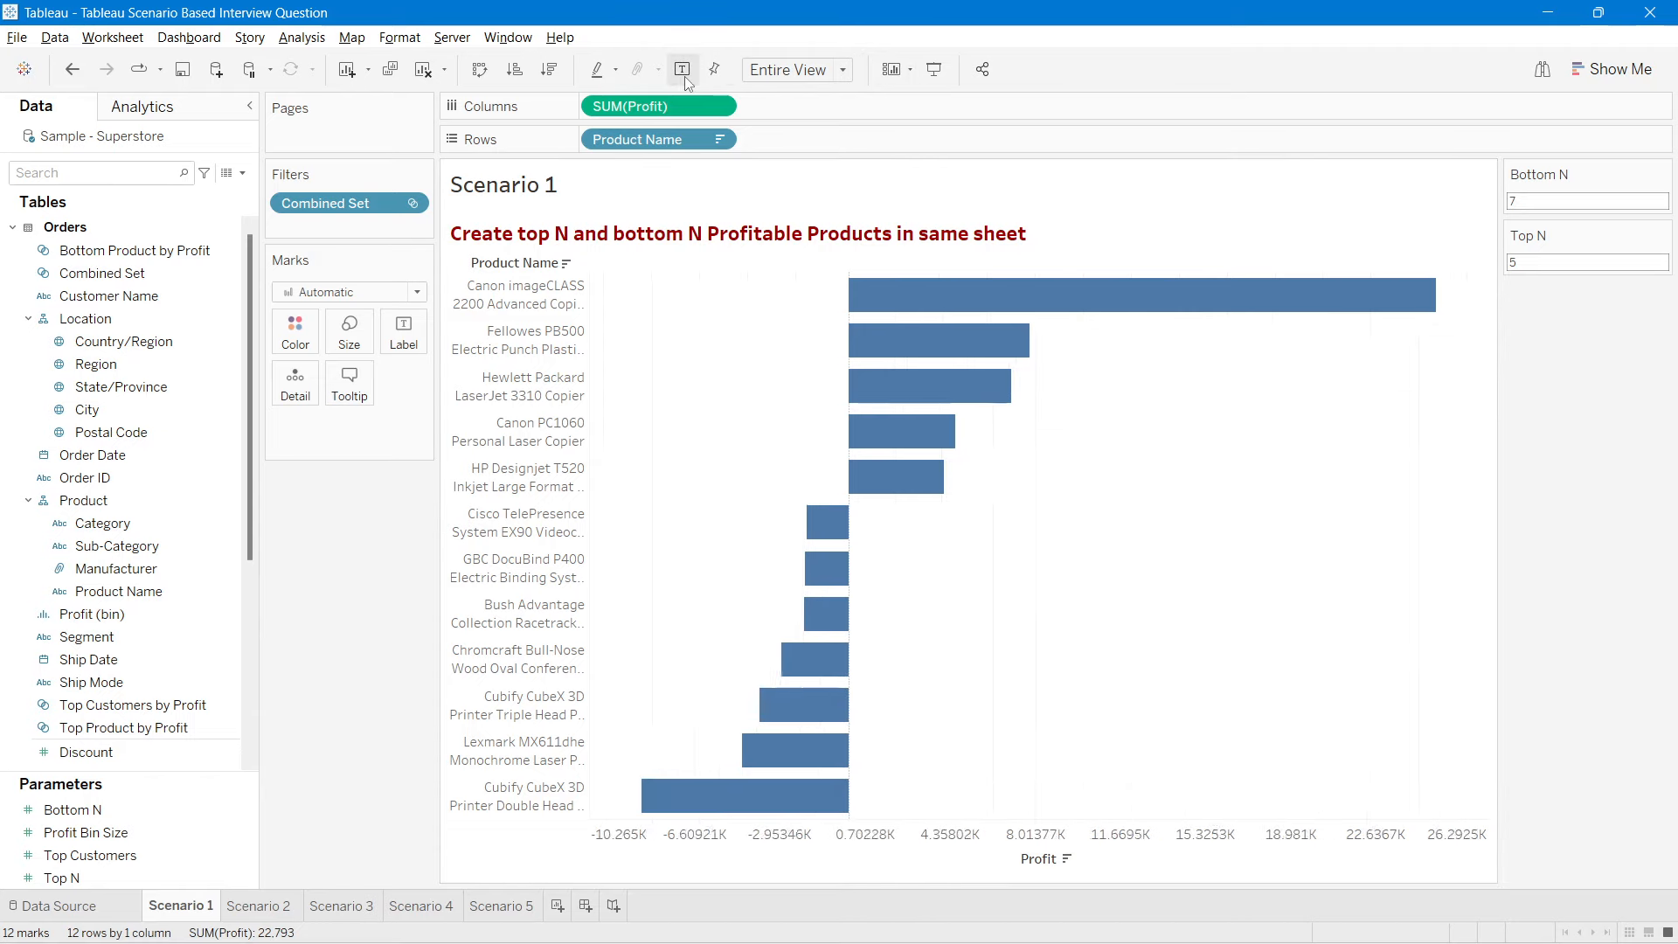
{"action": "double_click", "coordinate": [1519, 263]}
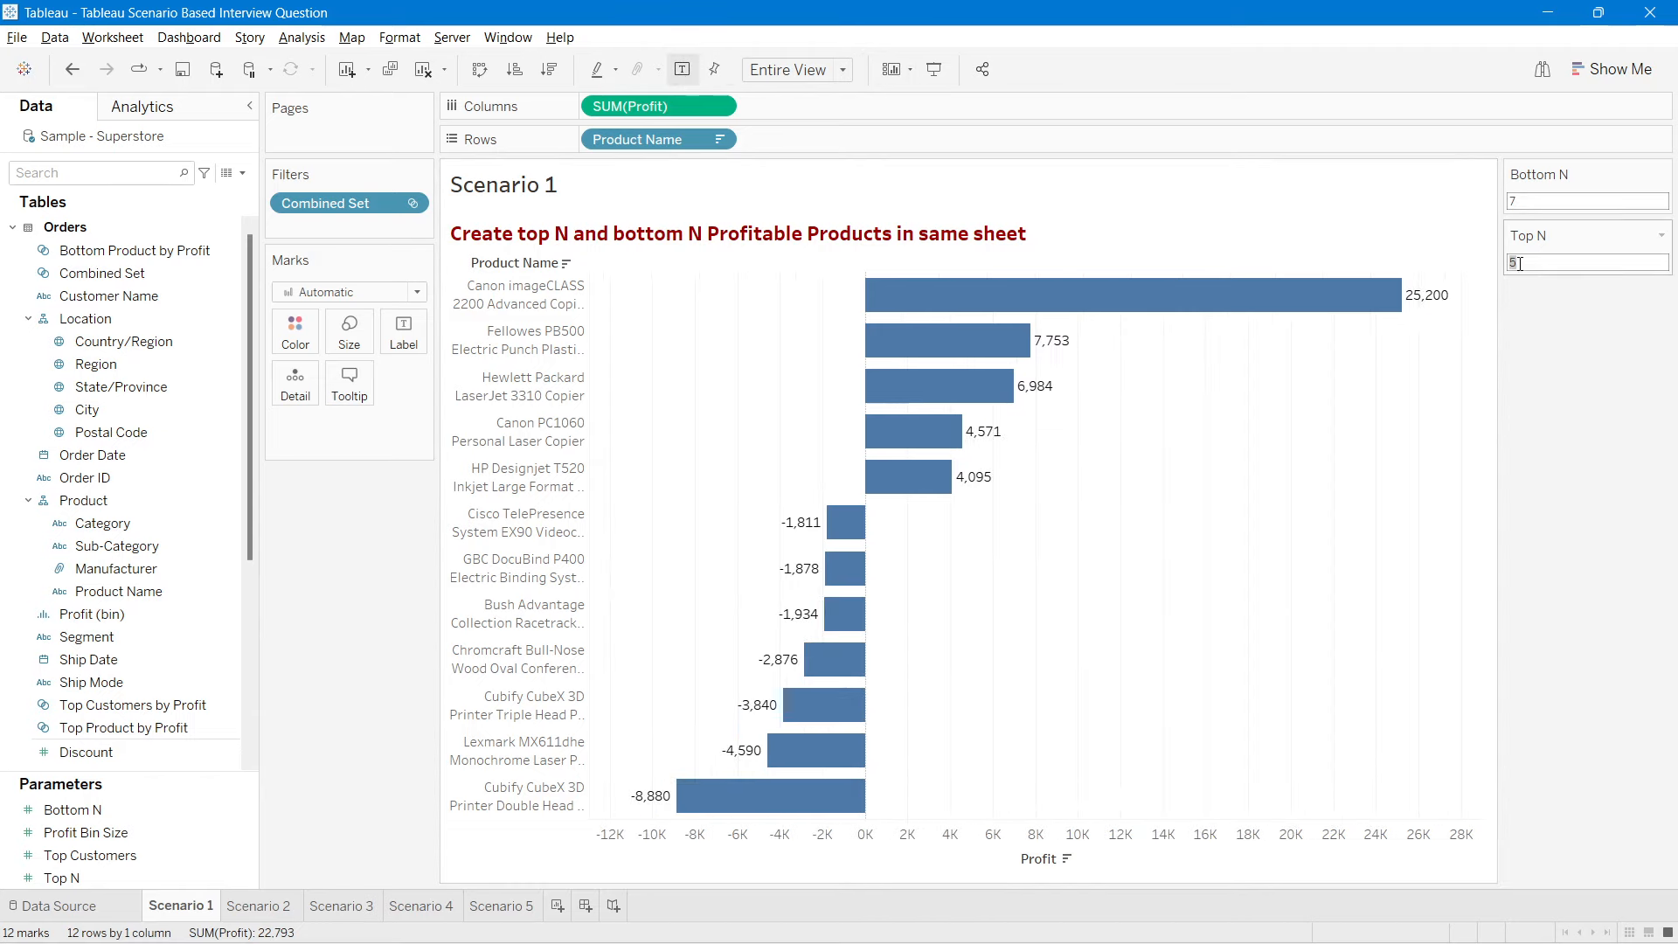
{"action": "type", "text": "7"}
{"action": "key", "text": "Return"}
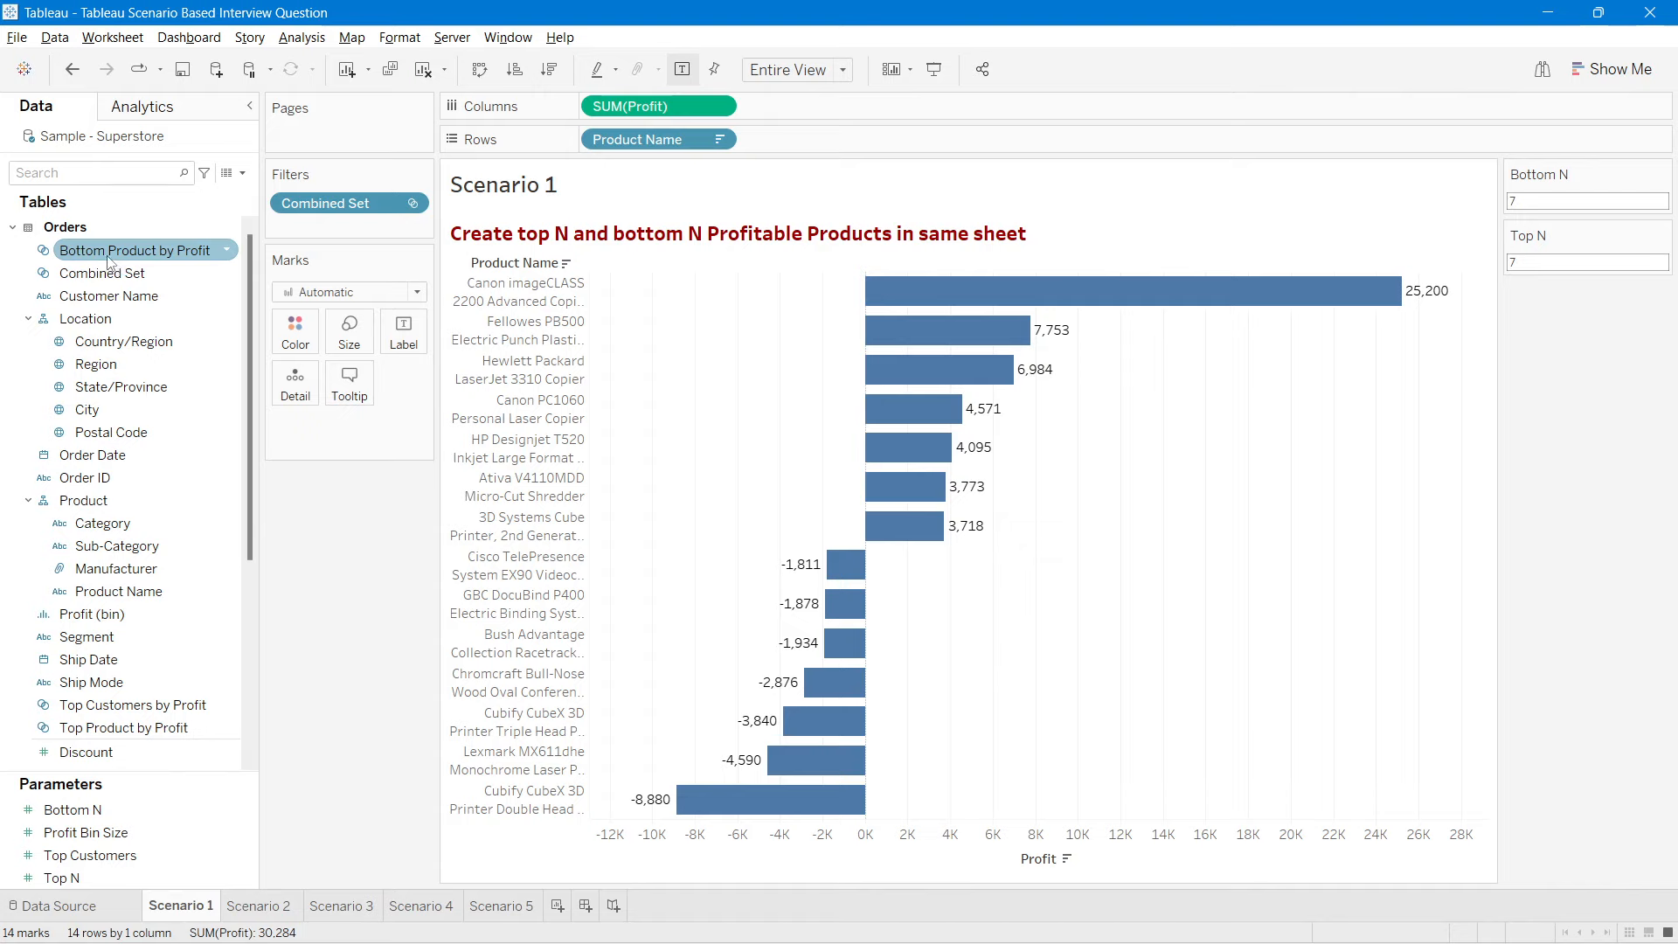
Step: Color the bars by the Bottom Product by Profit set, assigning green to In and red to Out
{"action": "left_click_drag", "start_coordinate": [111, 259], "coordinate": [315, 354]}
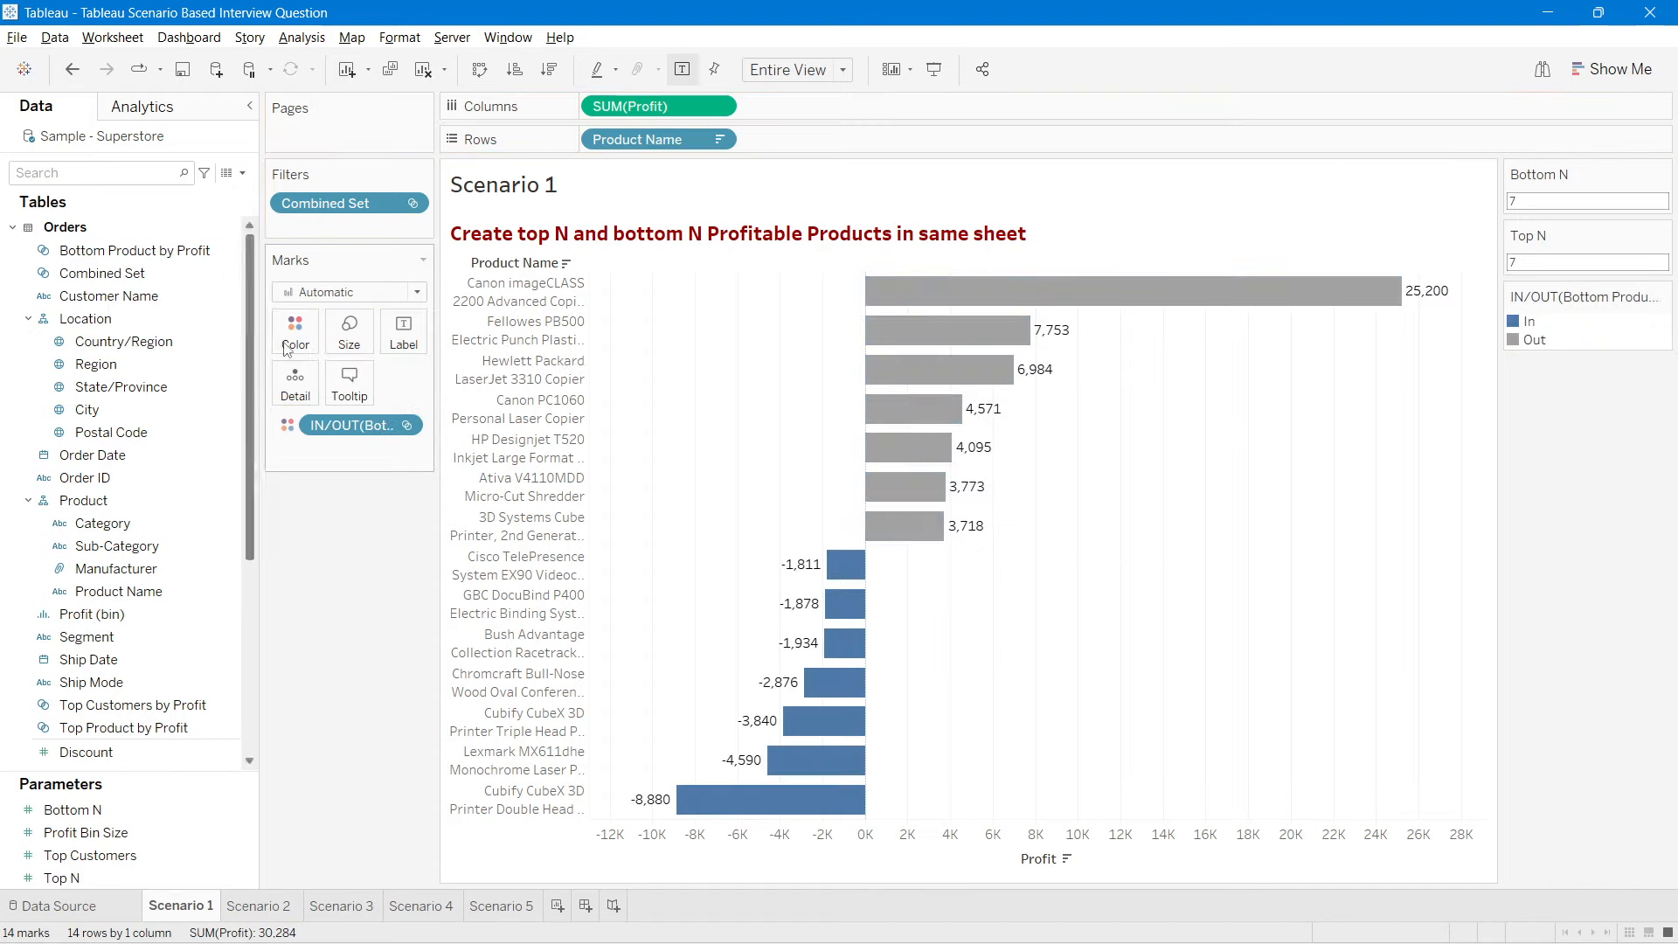
{"action": "left_click", "coordinate": [296, 327]}
{"action": "left_click", "coordinate": [353, 397]}
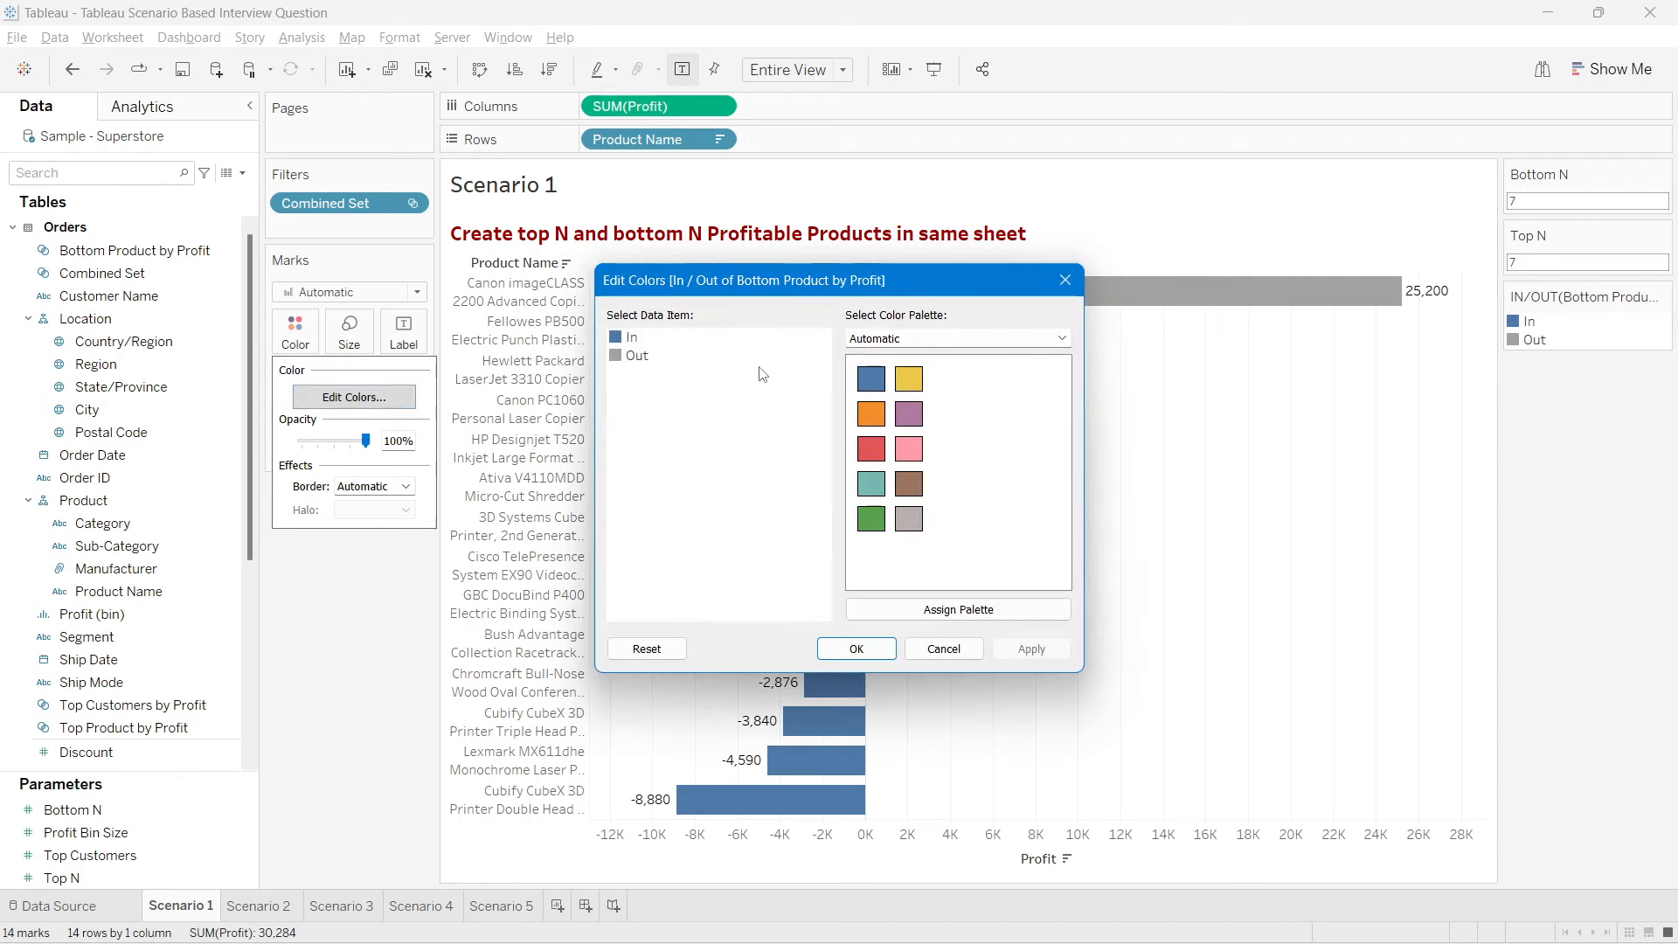
{"action": "double_click", "coordinate": [633, 338]}
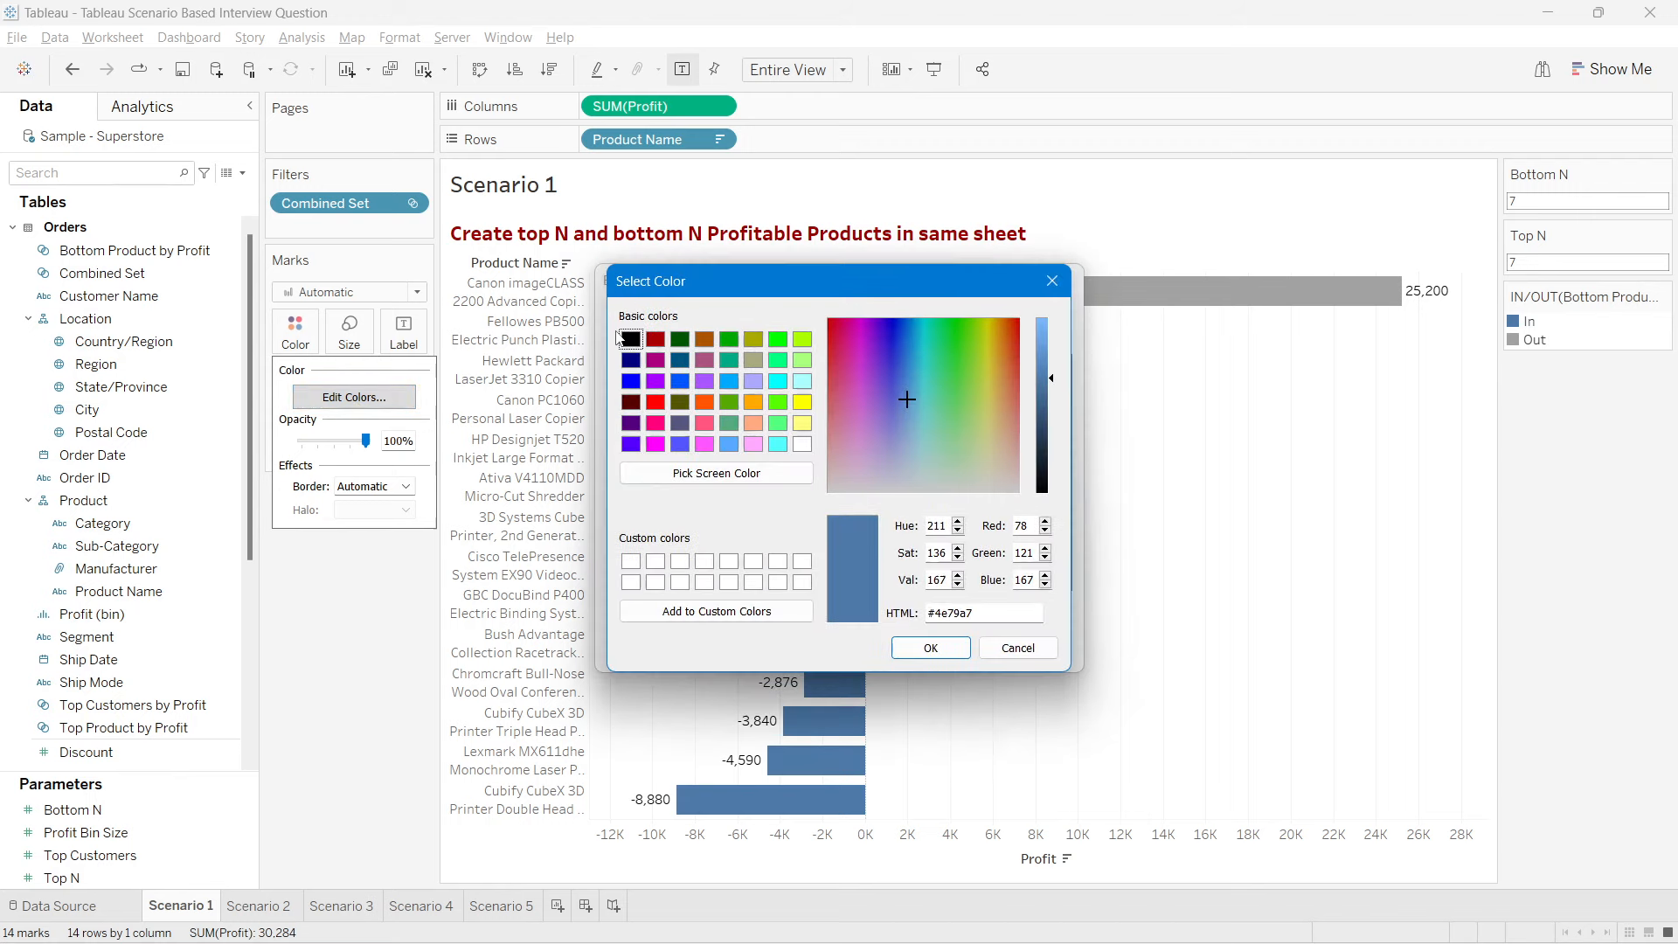
{"action": "left_click", "coordinate": [1052, 281]}
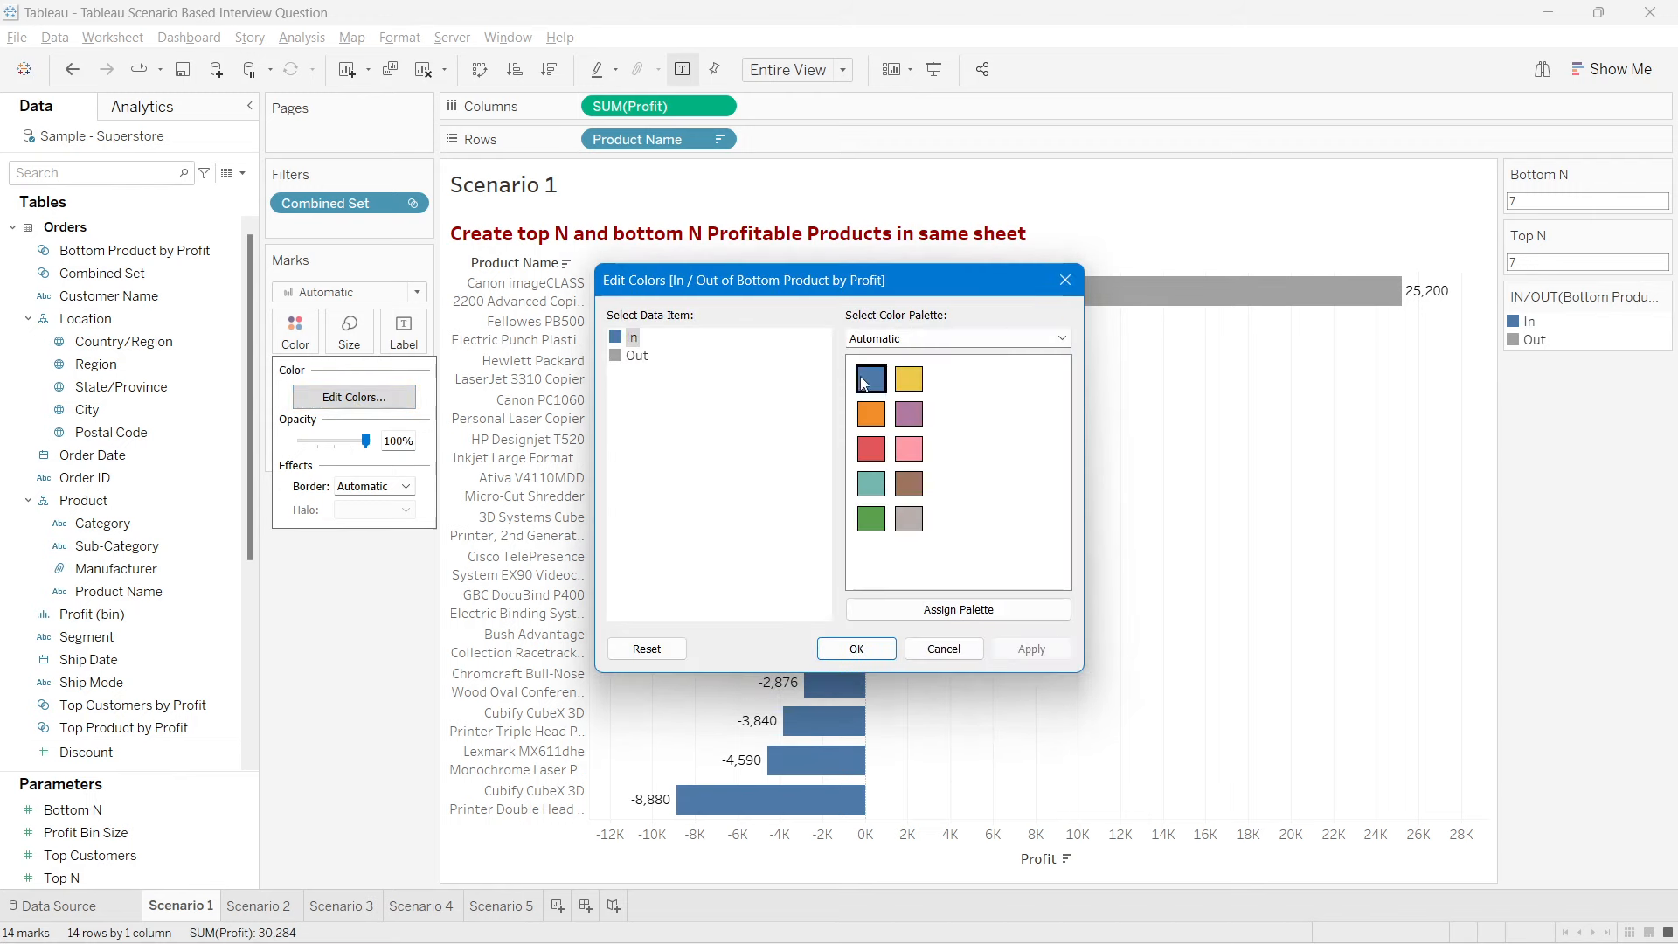
{"action": "left_click", "coordinate": [872, 519]}
{"action": "left_click", "coordinate": [637, 356]}
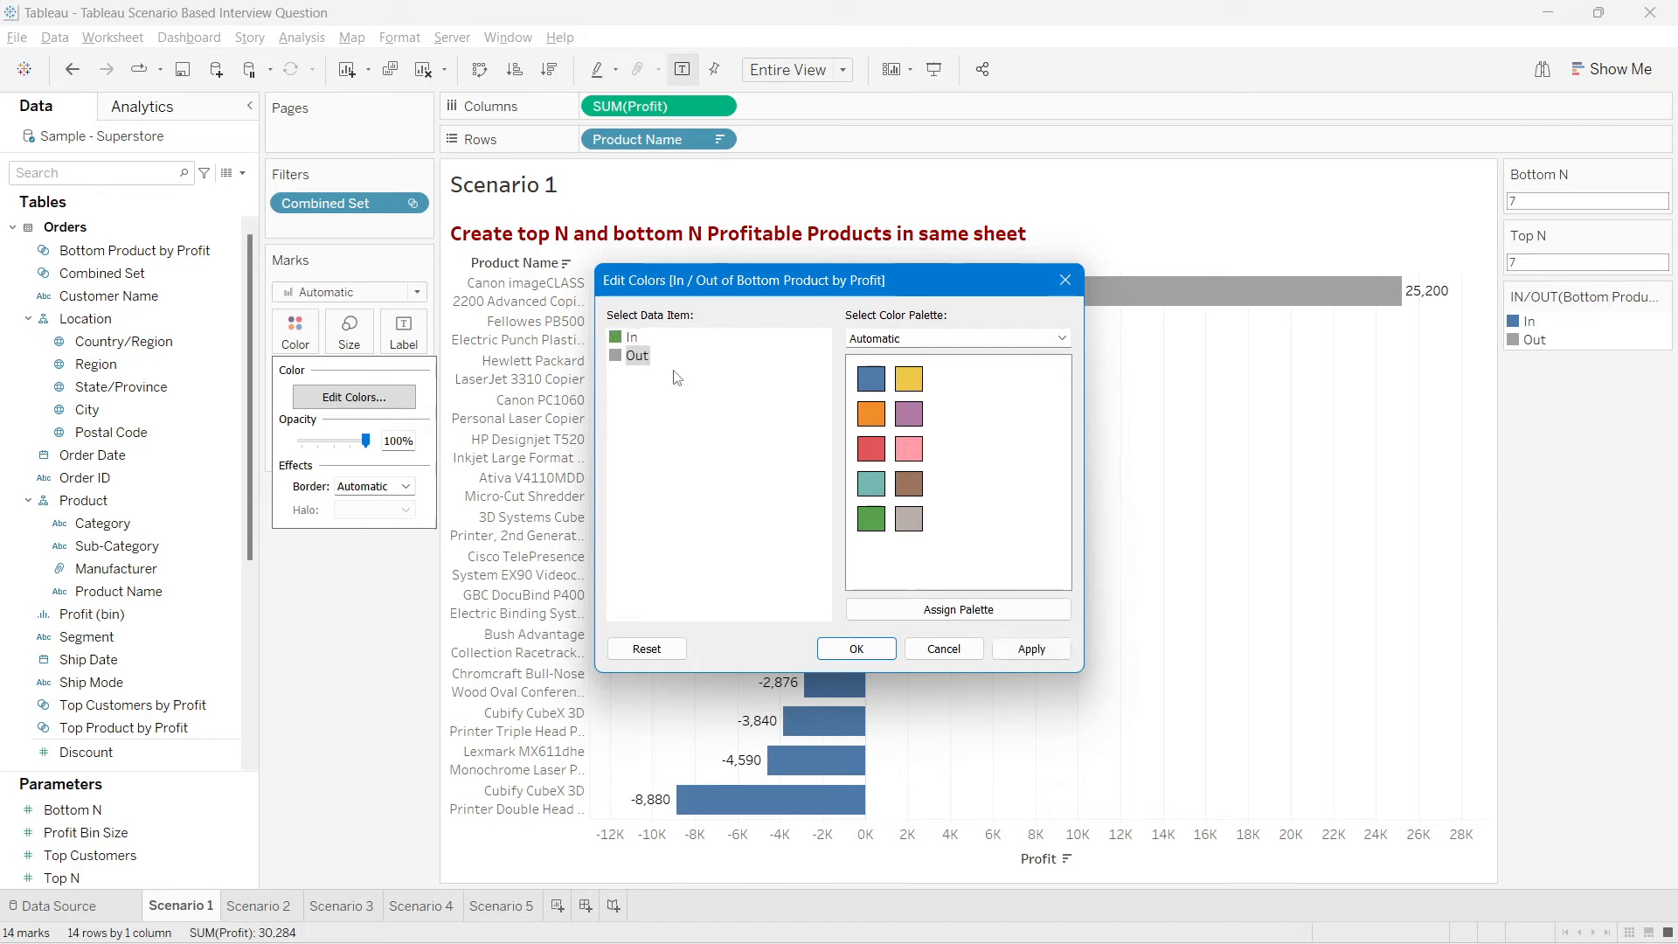
{"action": "left_click", "coordinate": [871, 449]}
{"action": "left_click", "coordinate": [857, 648]}
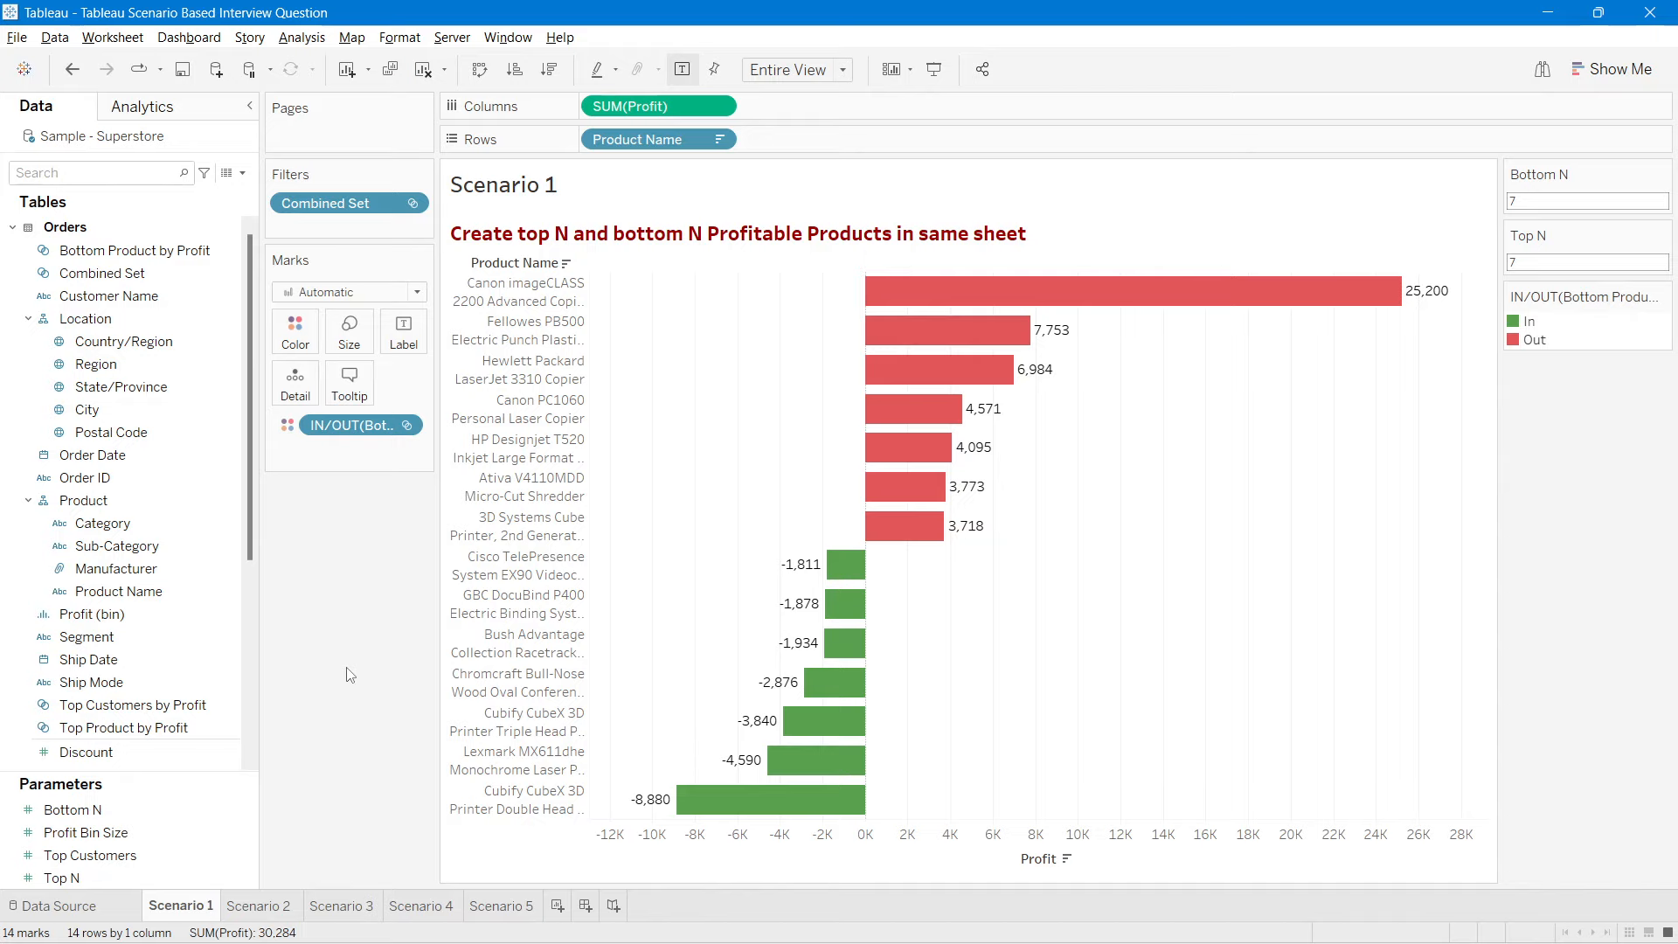
Step: On the Scenario 2 sheet, place Region in Rows and increase the height of the table rows
{"action": "left_click", "coordinate": [267, 909]}
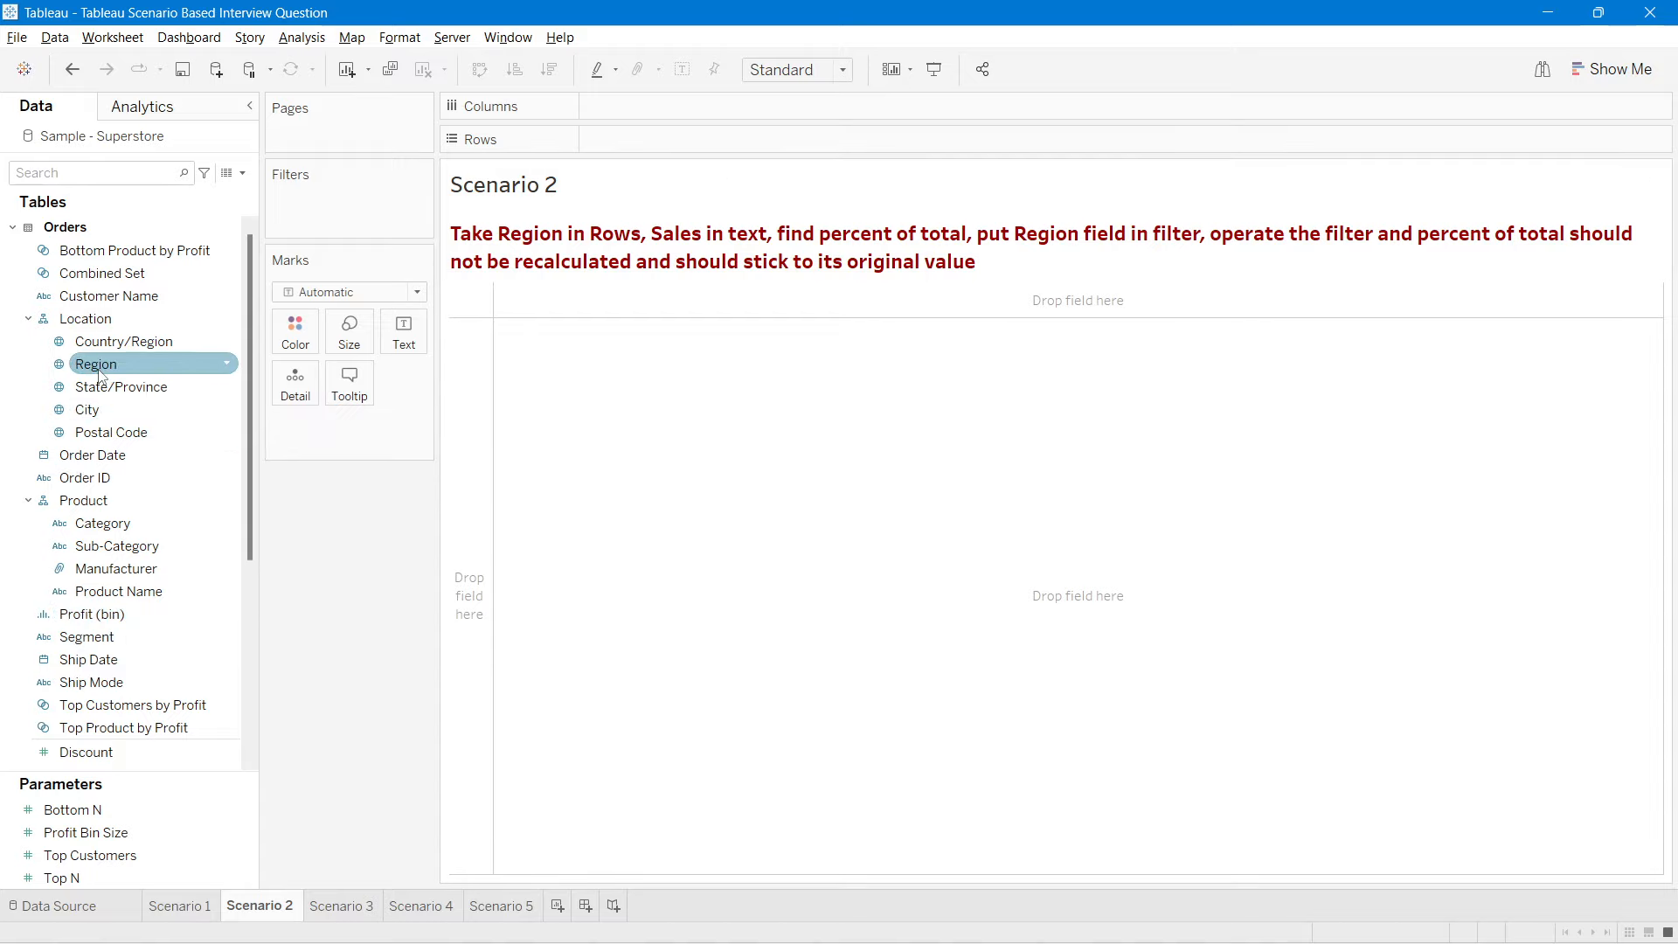
{"action": "left_click_drag", "start_coordinate": [96, 363], "coordinate": [681, 139]}
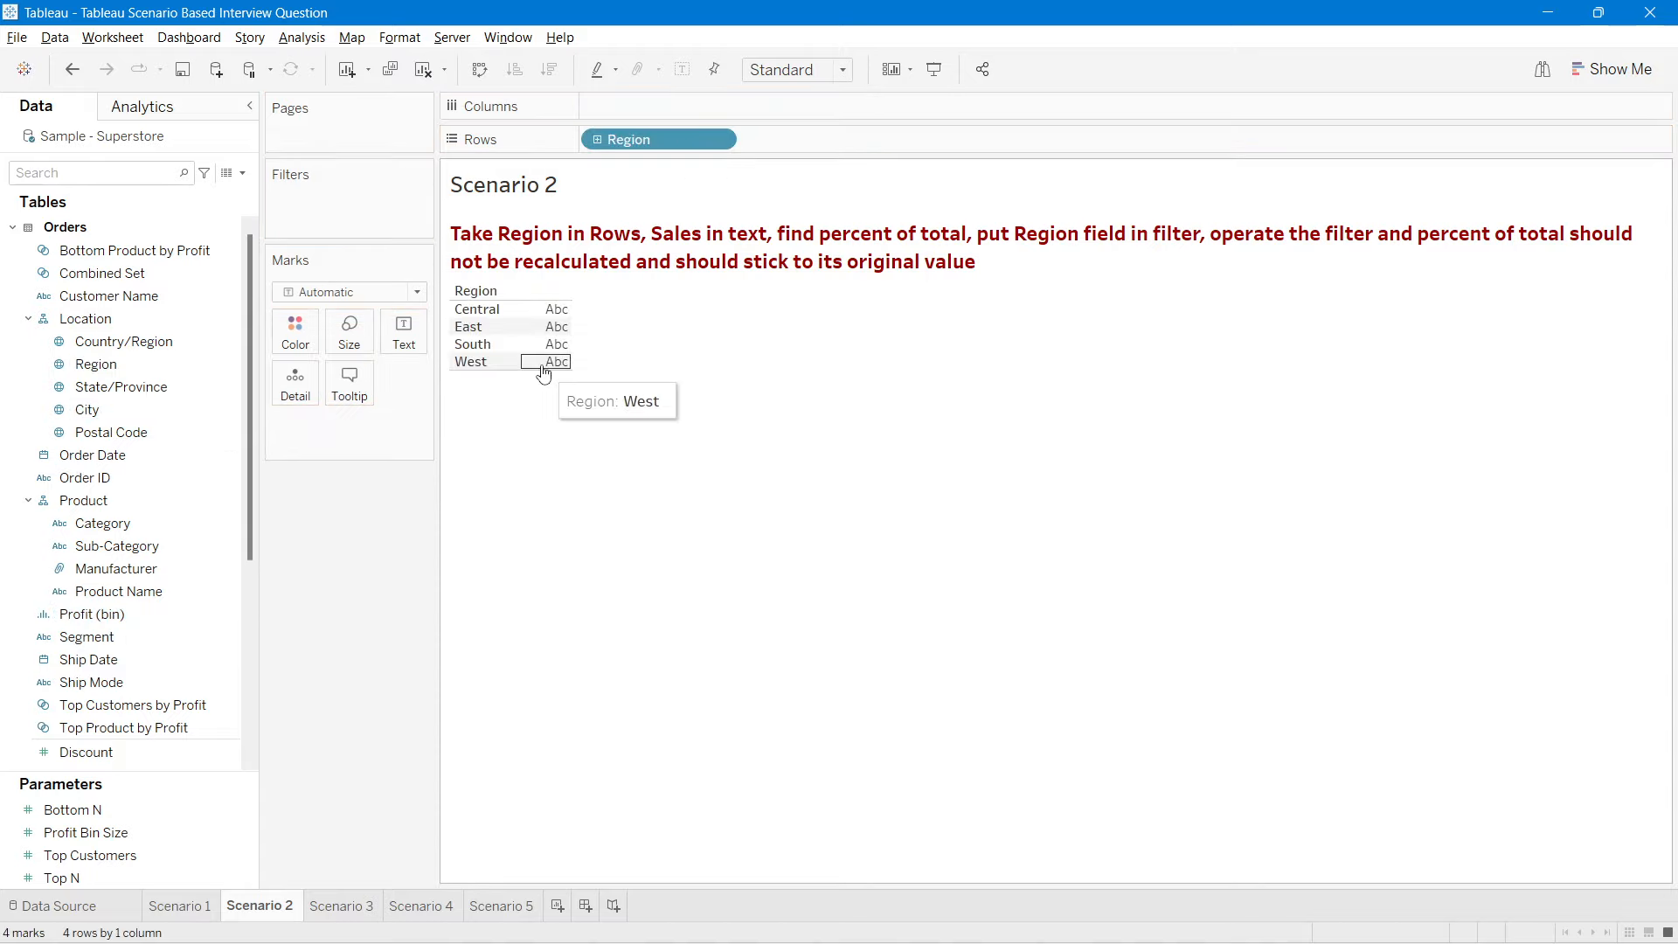
{"action": "left_click_drag", "start_coordinate": [528, 371], "coordinate": [562, 551]}
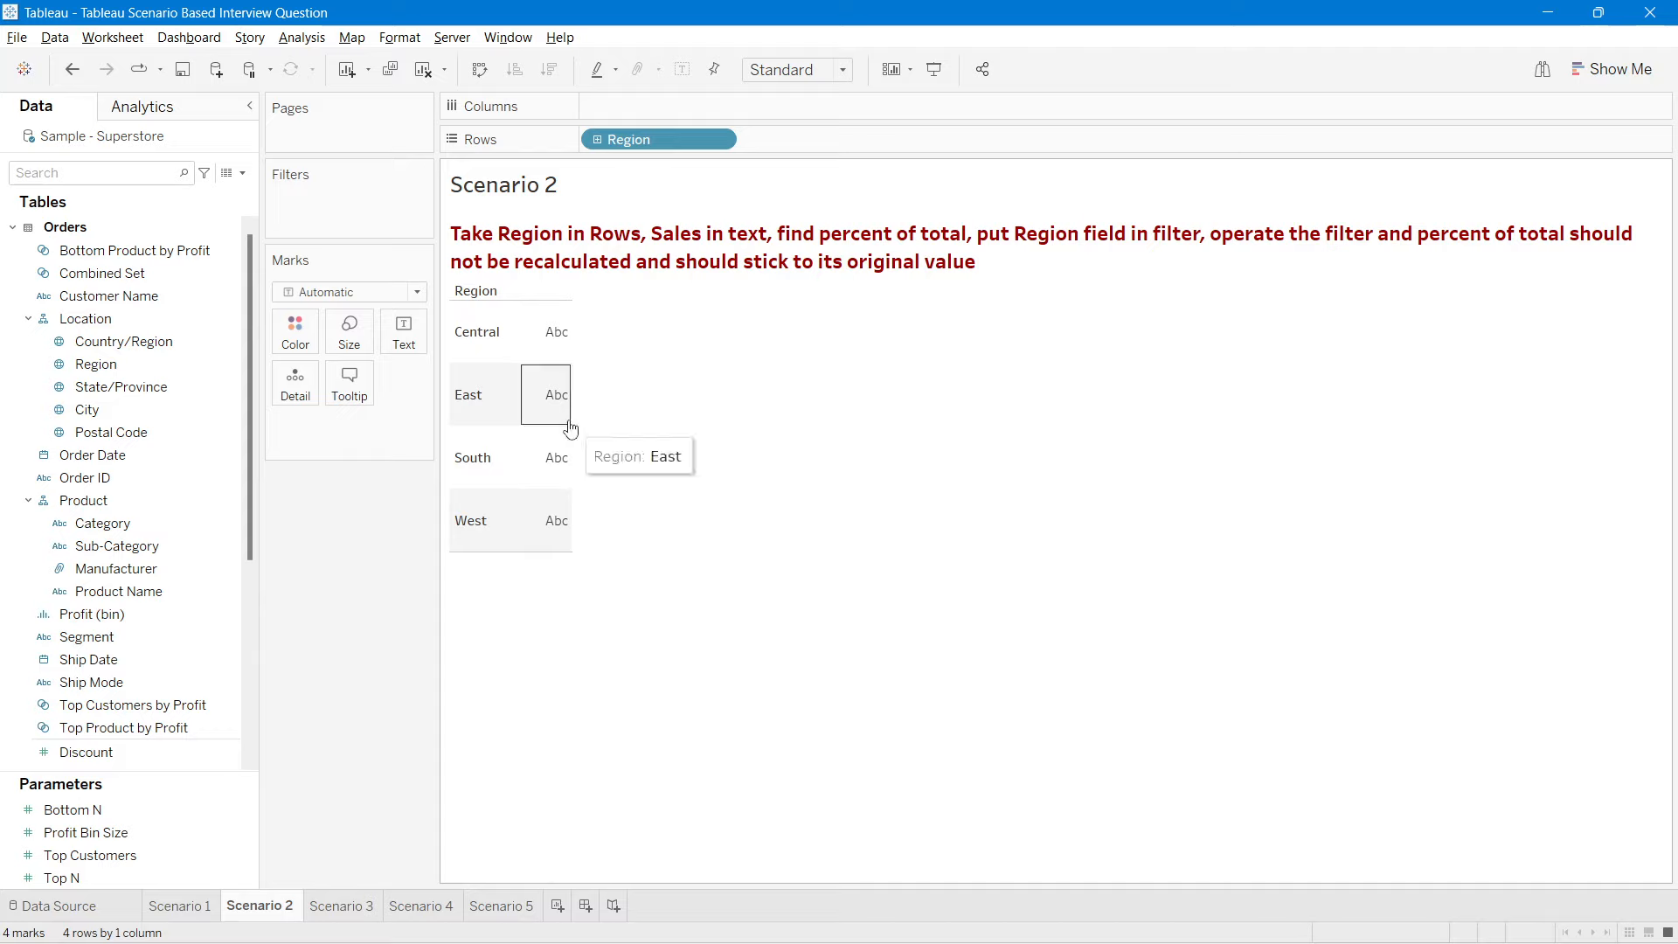
Step: Widen the table's value column and place Sales as text for each region
{"action": "left_click_drag", "start_coordinate": [572, 420], "coordinate": [676, 416]}
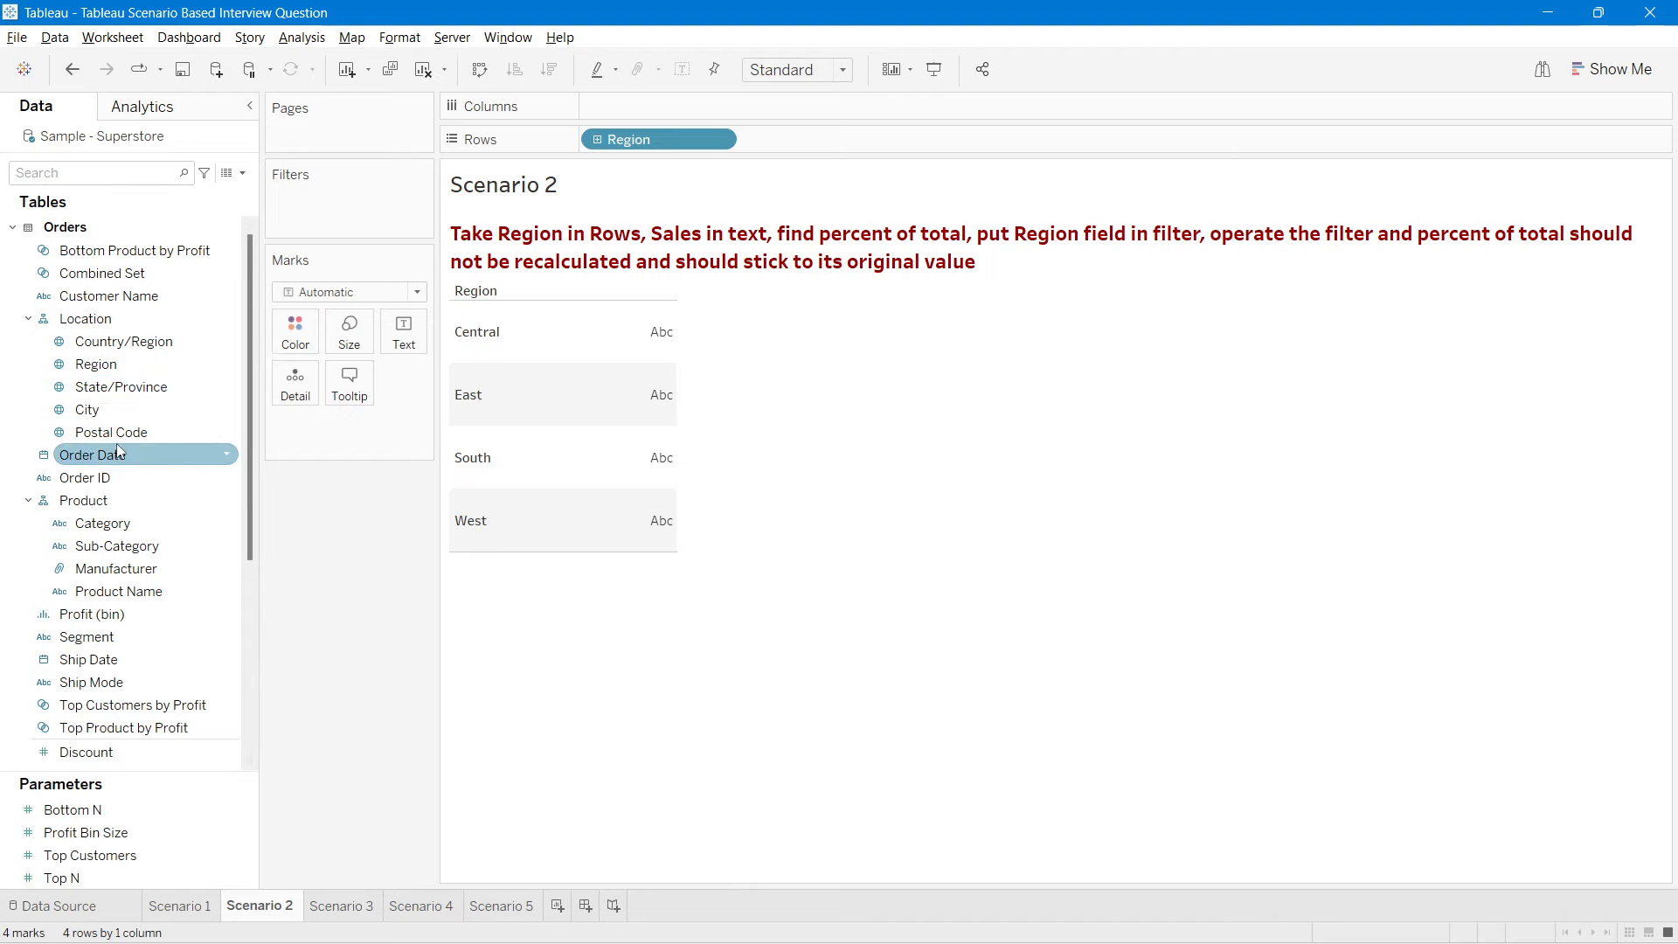
{"action": "scroll", "coordinate": [131, 454], "scroll_direction": "down", "scroll_amount": 3}
{"action": "left_click_drag", "start_coordinate": [76, 615], "coordinate": [426, 342]}
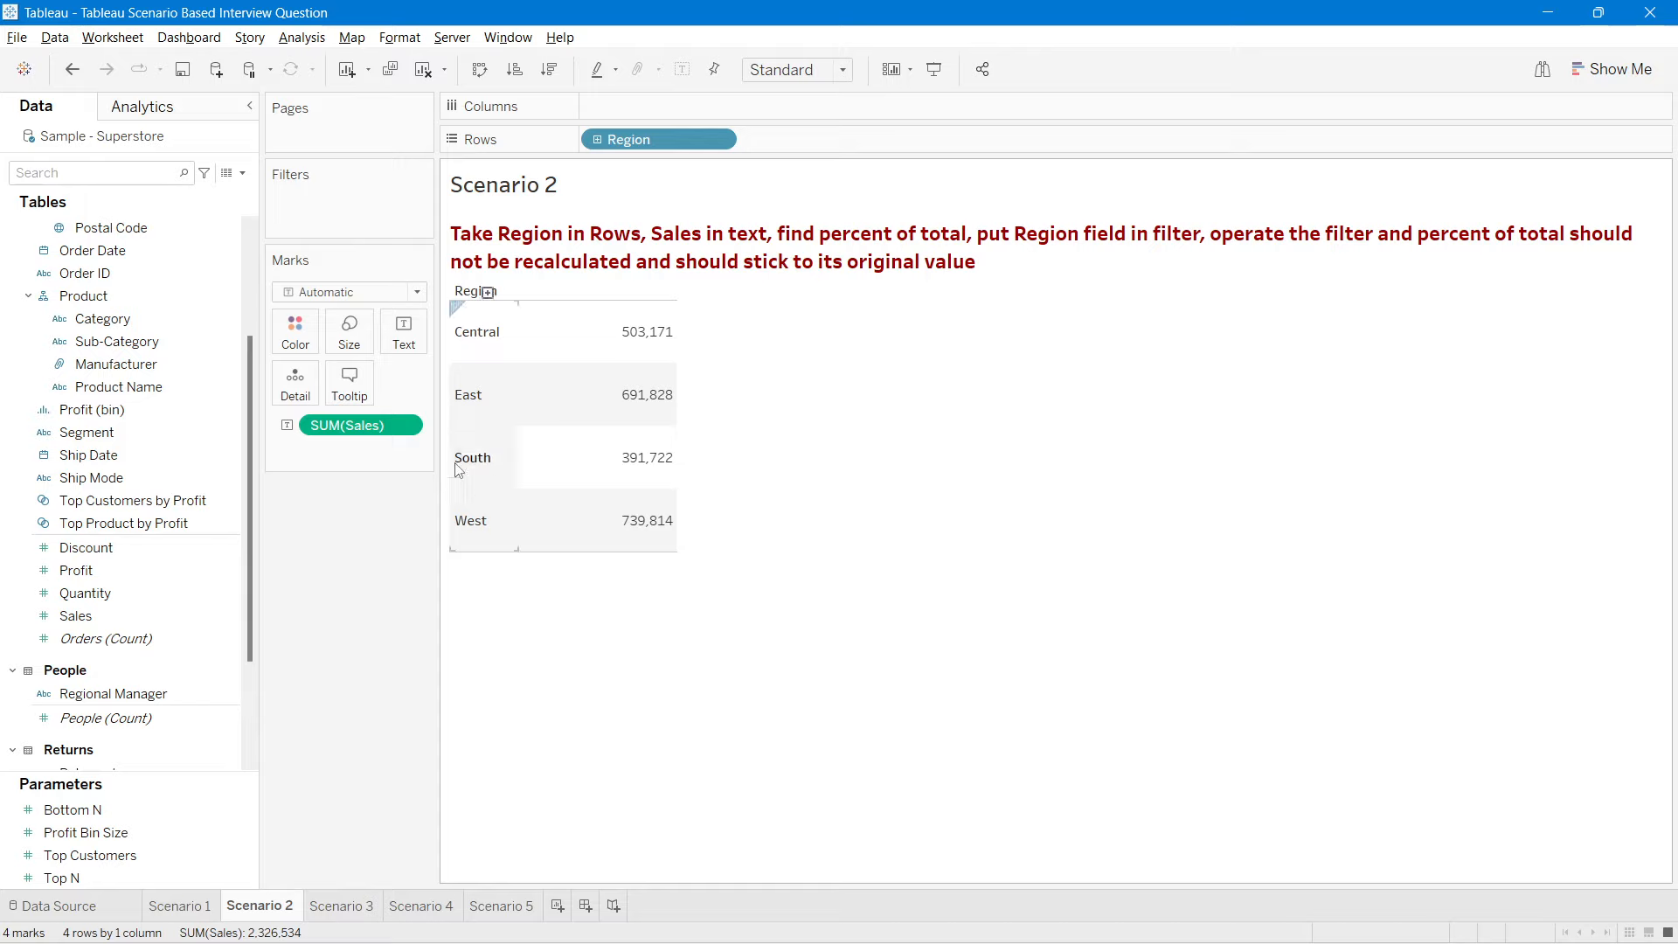
Step: Apply the Percent of Total quick table calculation to the Sales measure
{"action": "right_click", "coordinate": [377, 425]}
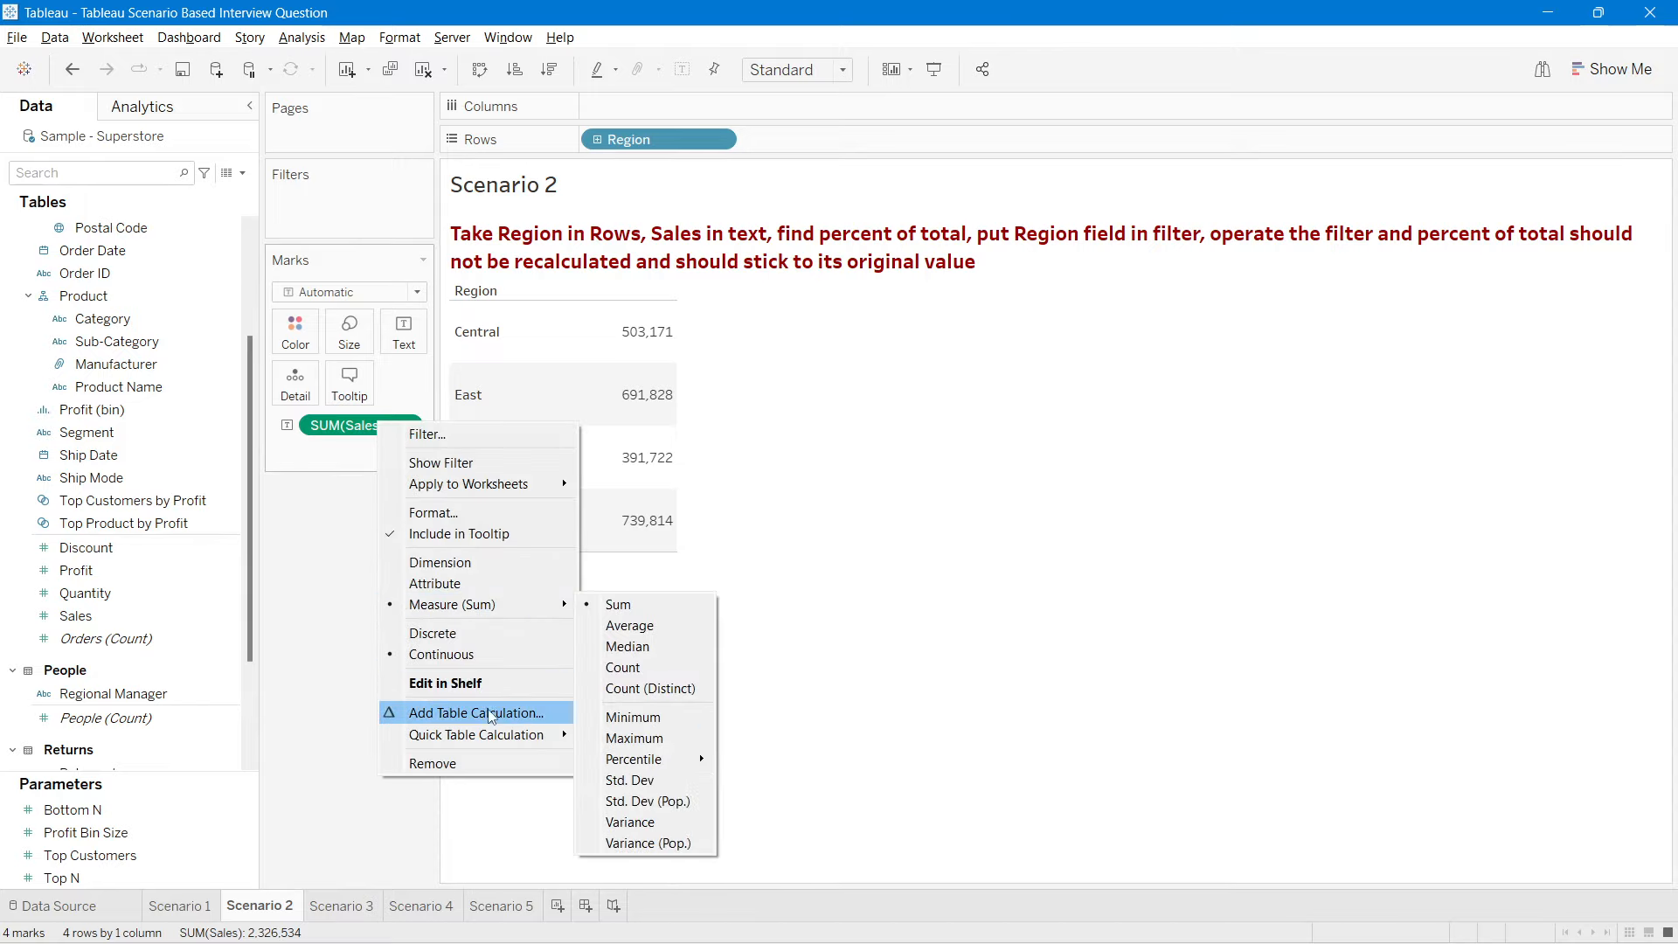
{"action": "mouse_move", "coordinate": [479, 736]}
{"action": "left_click", "coordinate": [657, 784]}
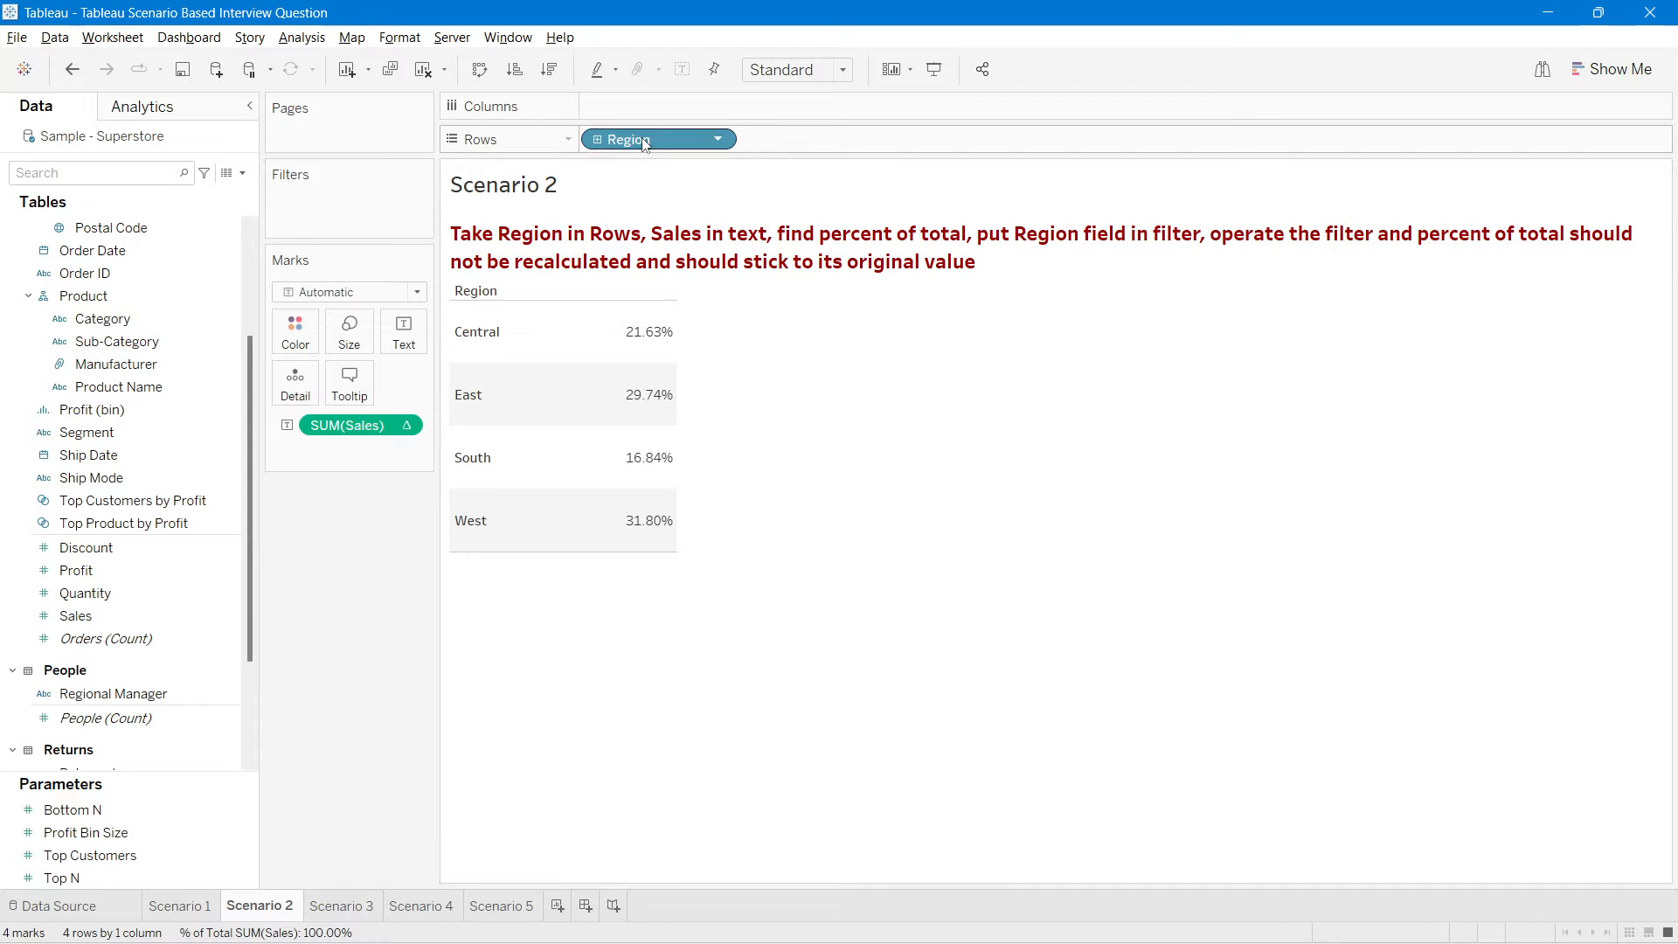
Step: Add Region as a filter using all values and show its filter control beside the table
{"action": "left_click_drag", "start_coordinate": [637, 139], "coordinate": [367, 221]}
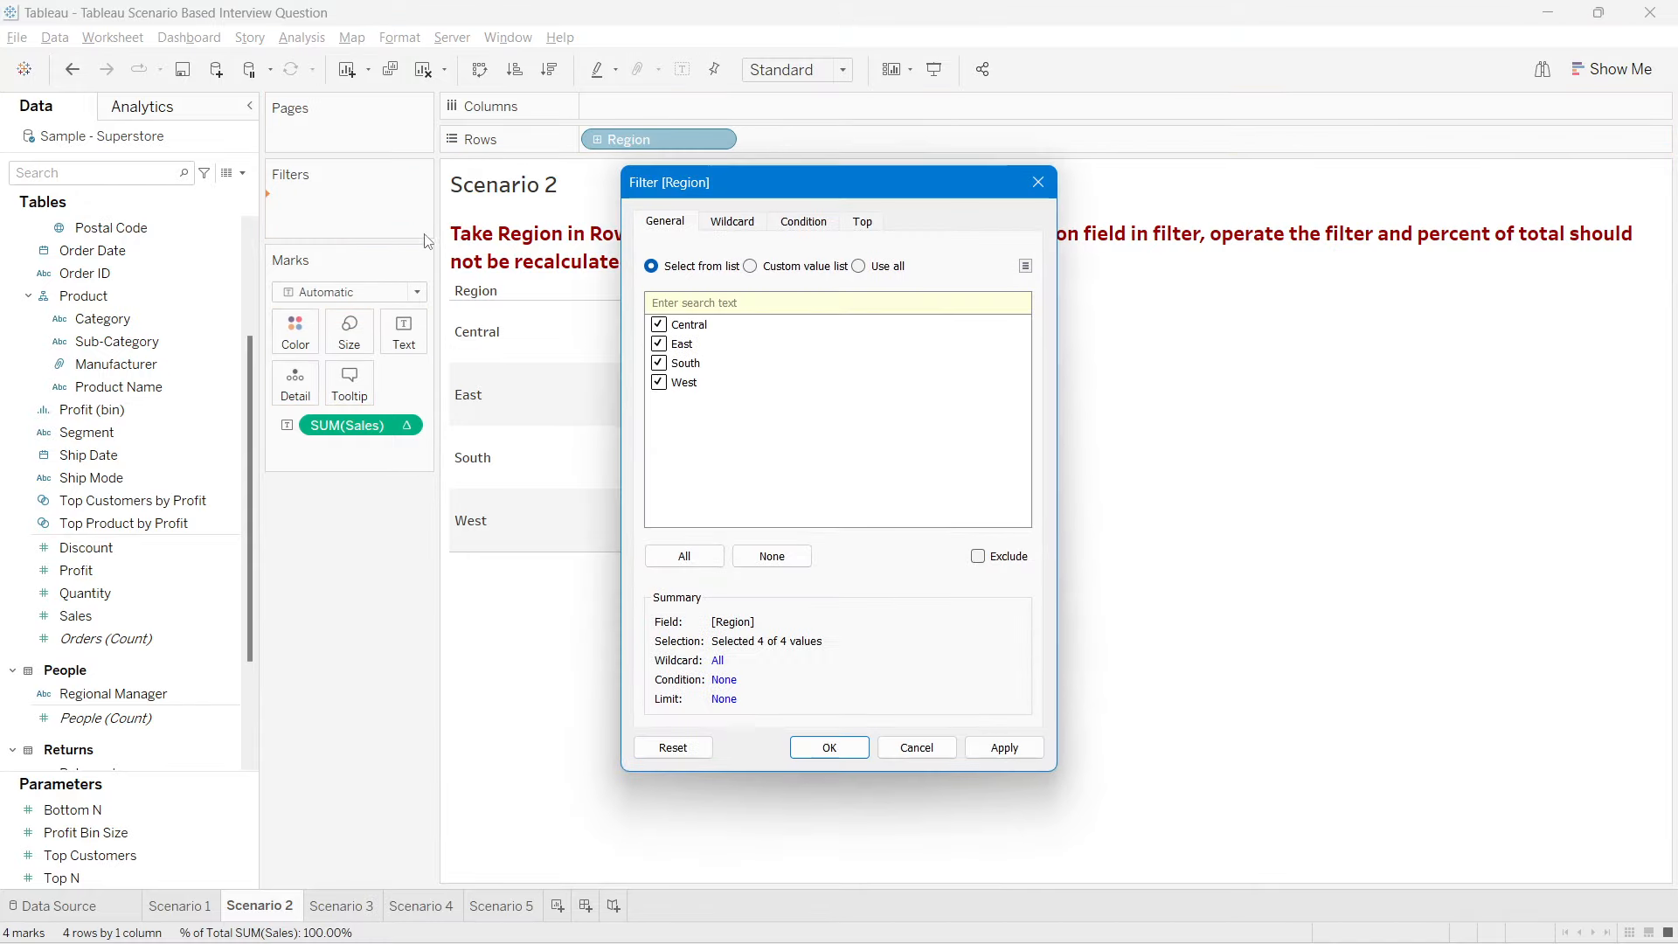
{"action": "left_click", "coordinate": [876, 269]}
{"action": "left_click", "coordinate": [854, 750]}
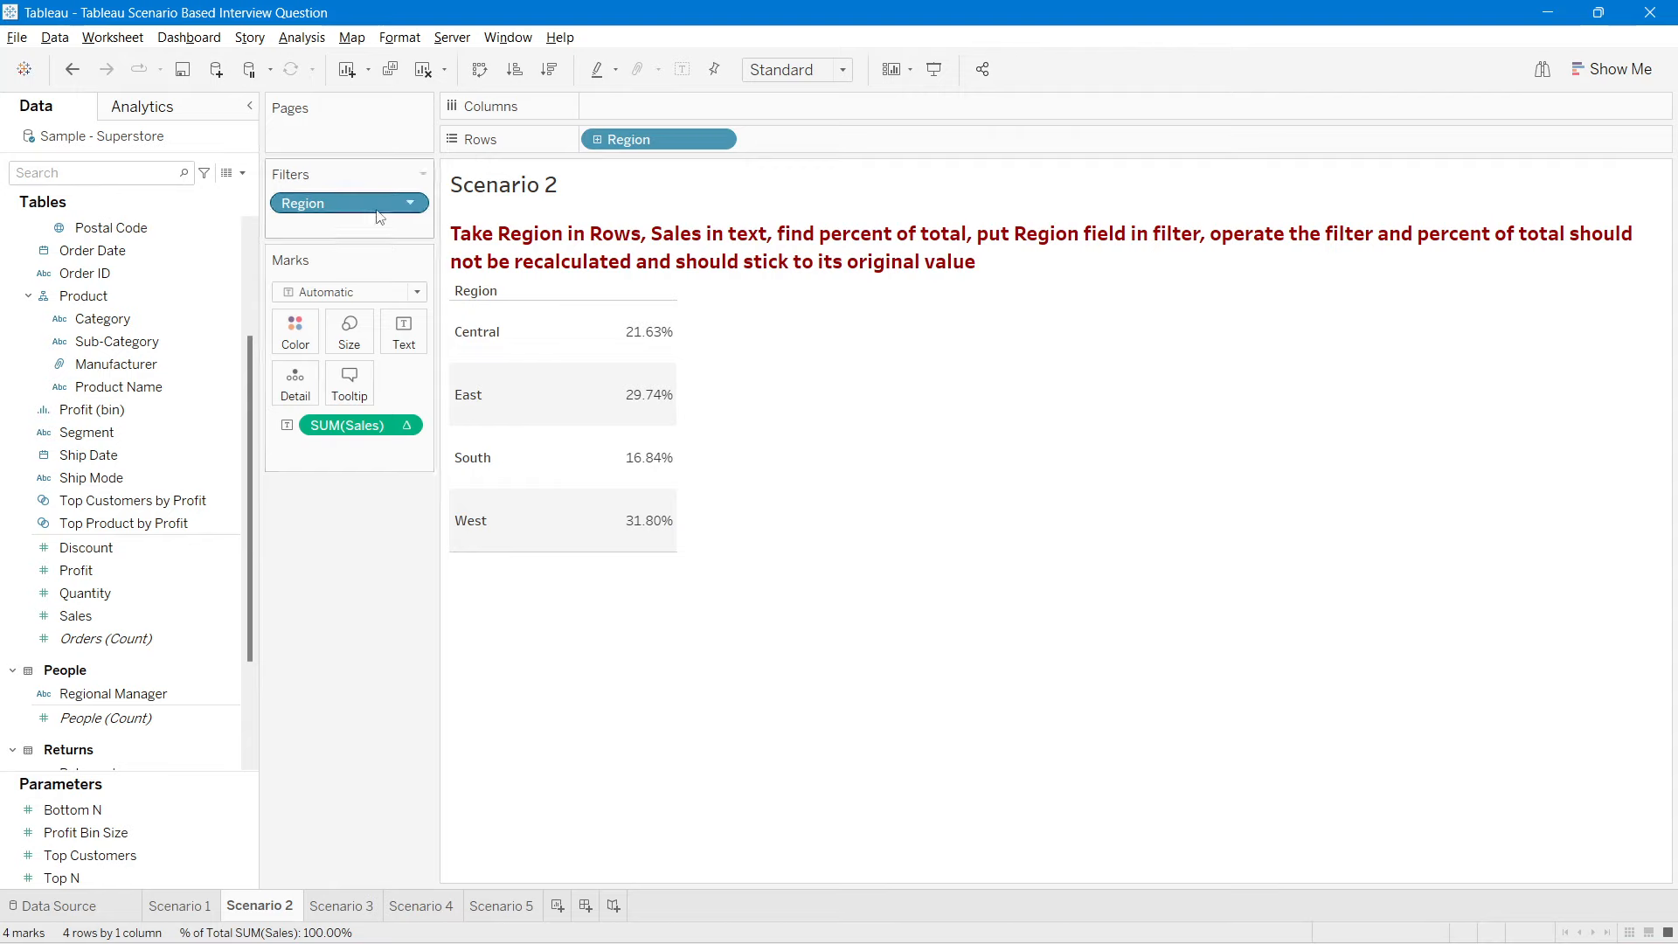
{"action": "right_click", "coordinate": [379, 206]}
{"action": "left_click", "coordinate": [440, 251]}
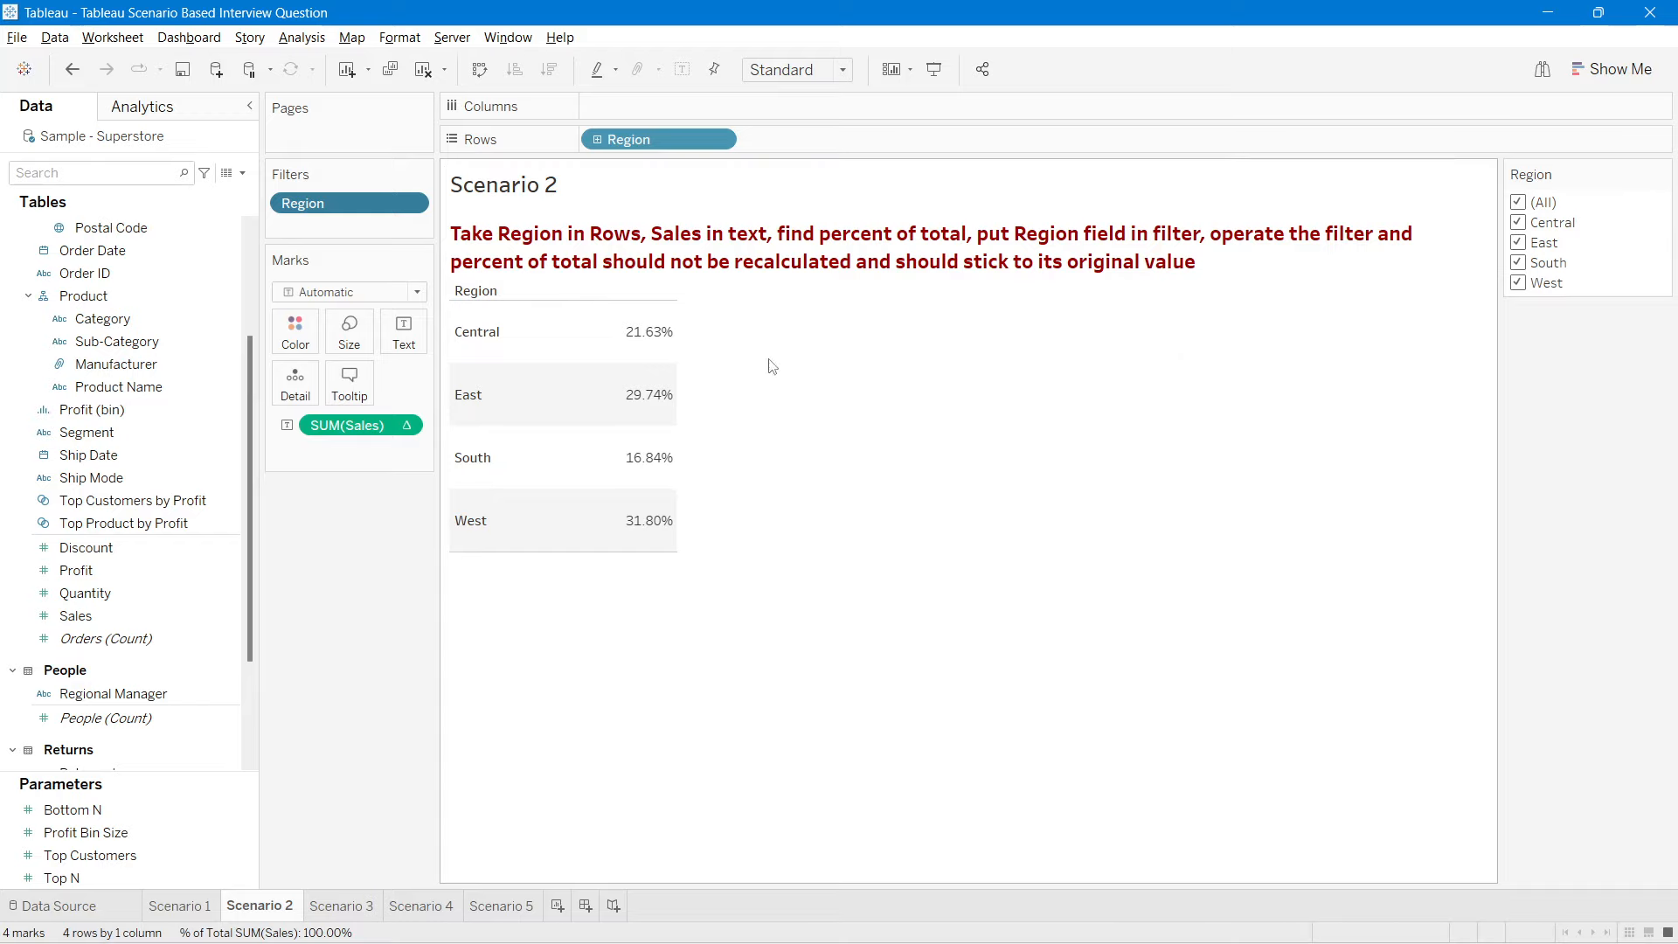
Step: Repeatedly exclude and restore West with the Region filter to examine how the percentages of total respond
{"action": "mouse_move", "coordinate": [656, 339]}
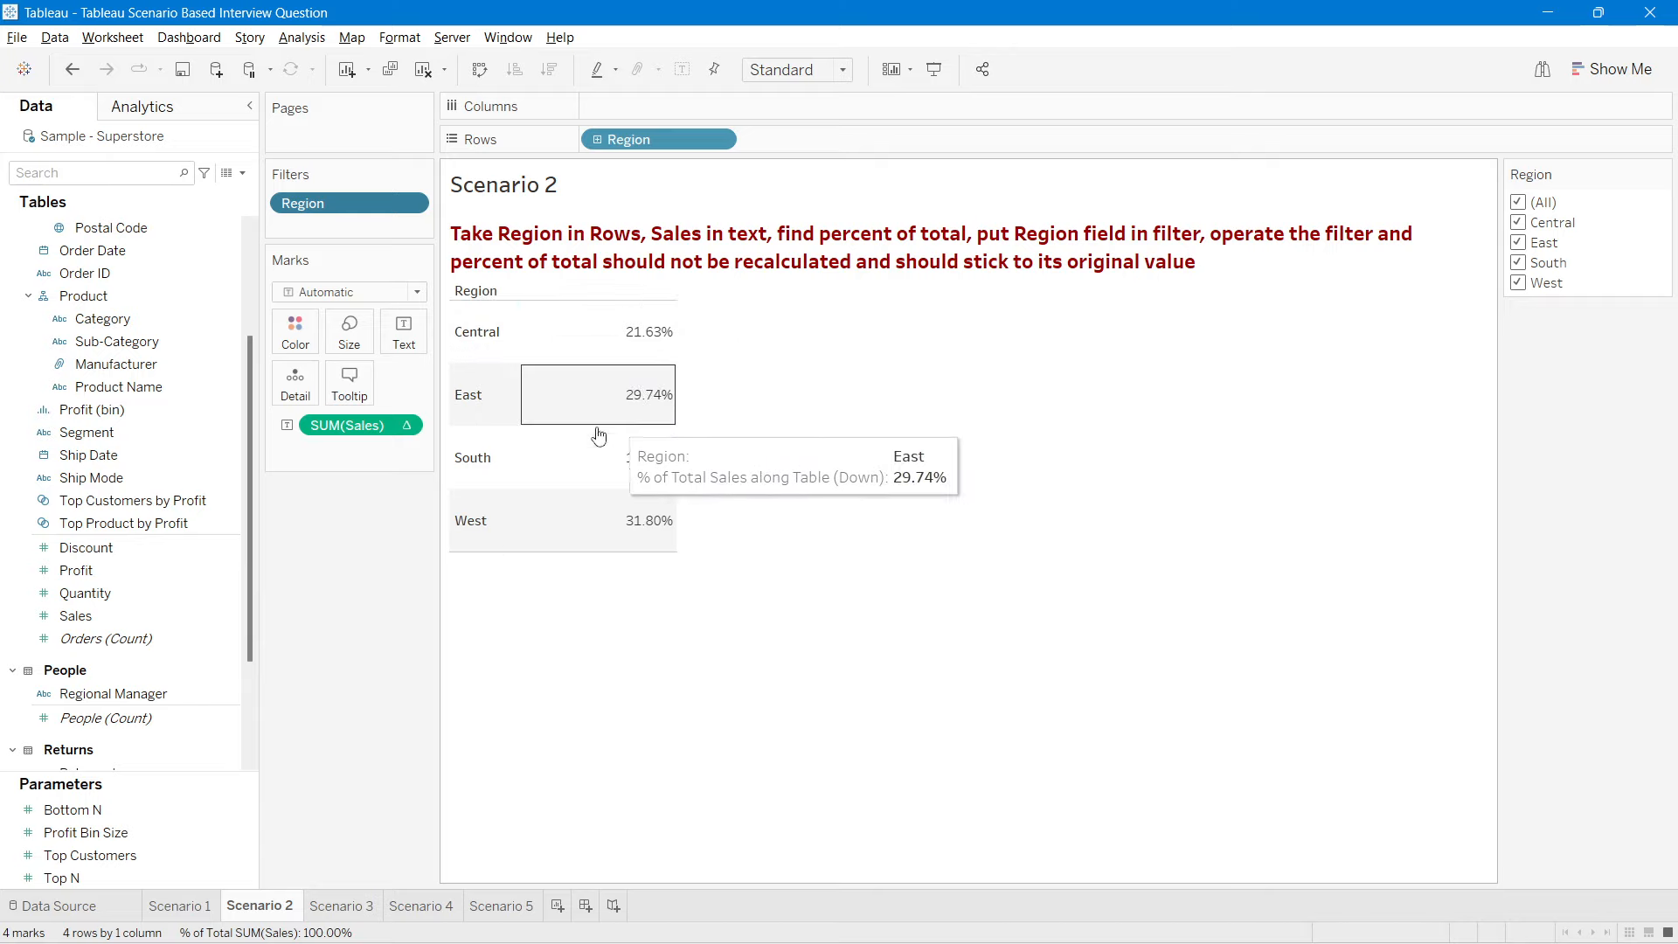
{"action": "mouse_move", "coordinate": [625, 480]}
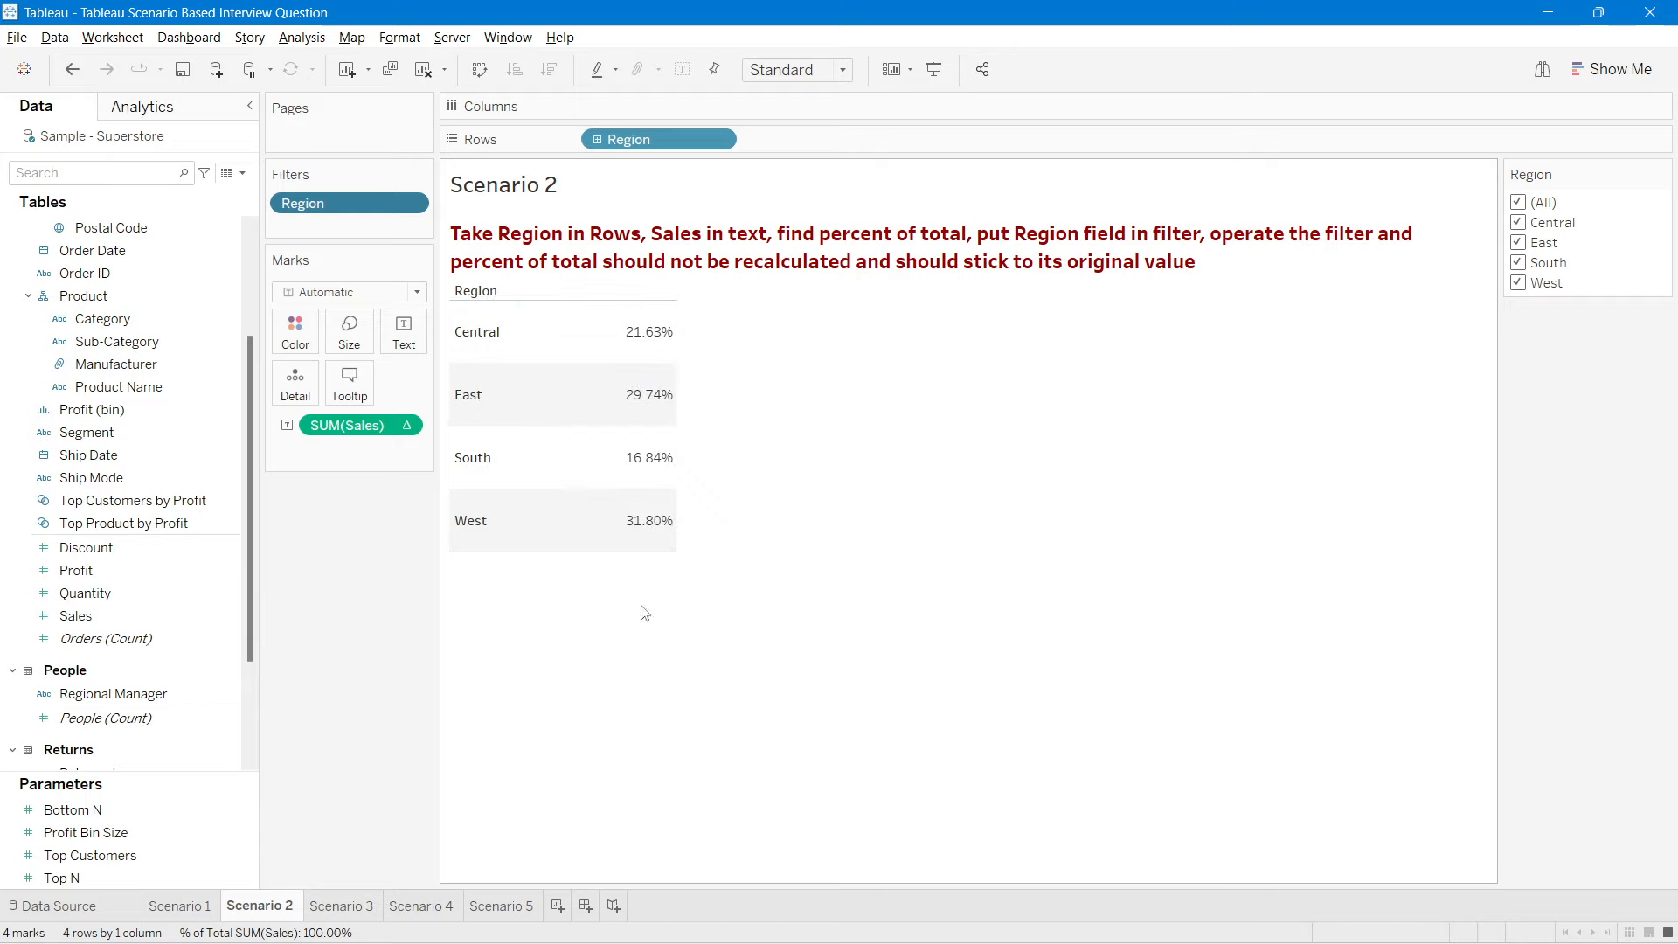
{"action": "left_click", "coordinate": [1518, 282]}
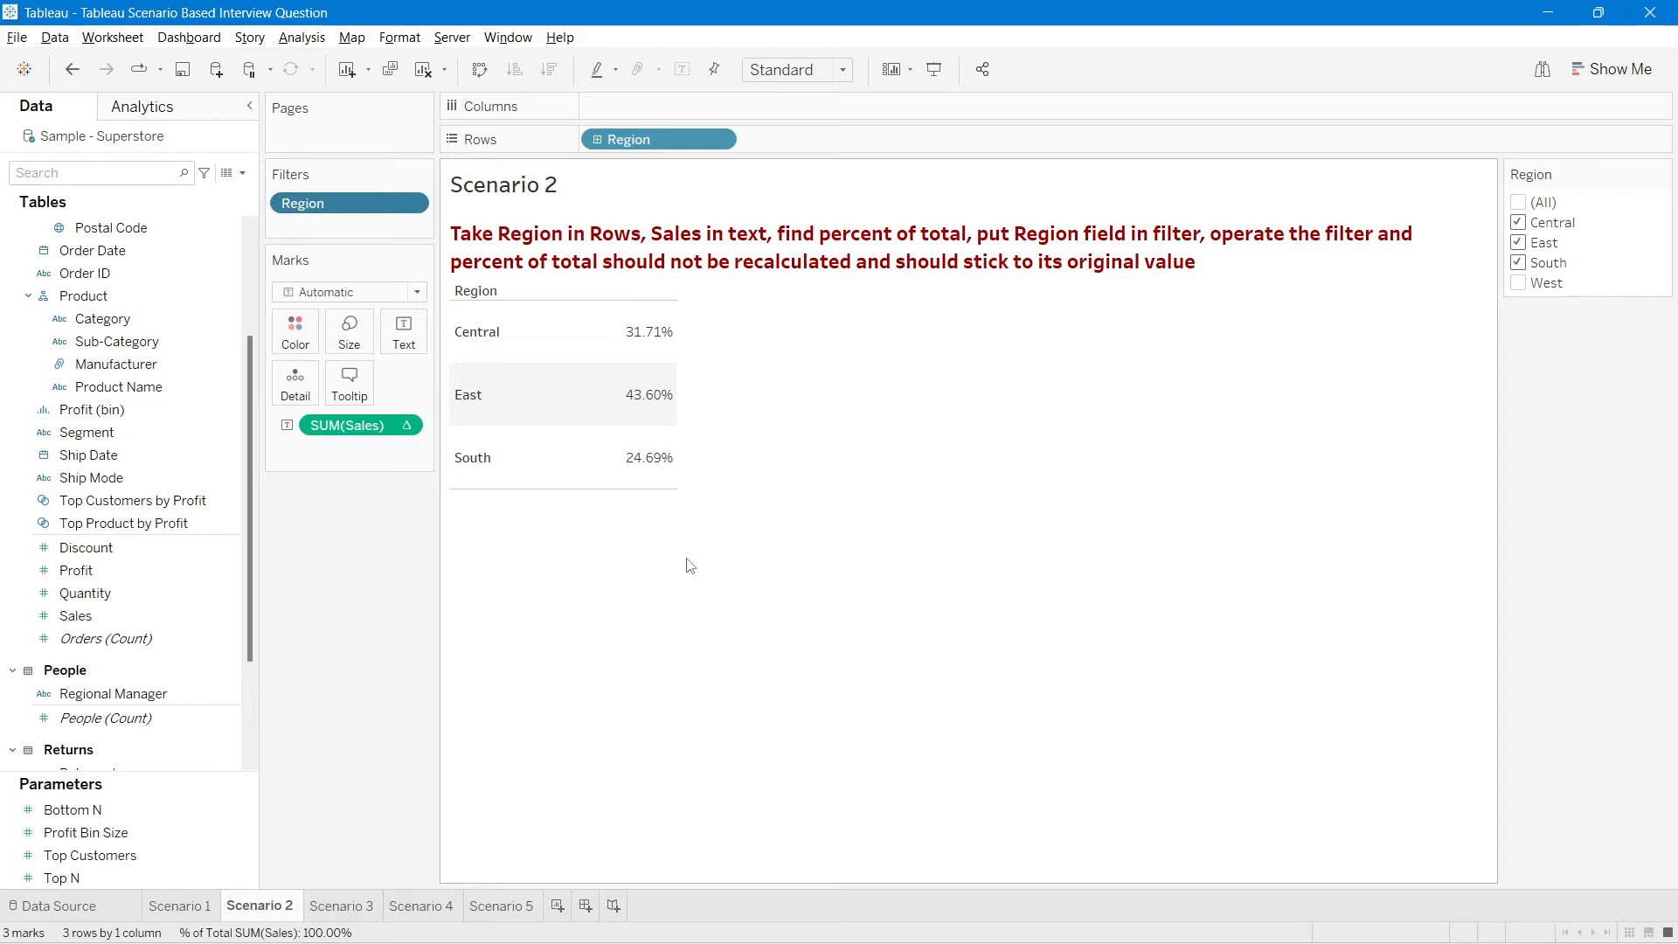
{"action": "left_click", "coordinate": [1518, 282]}
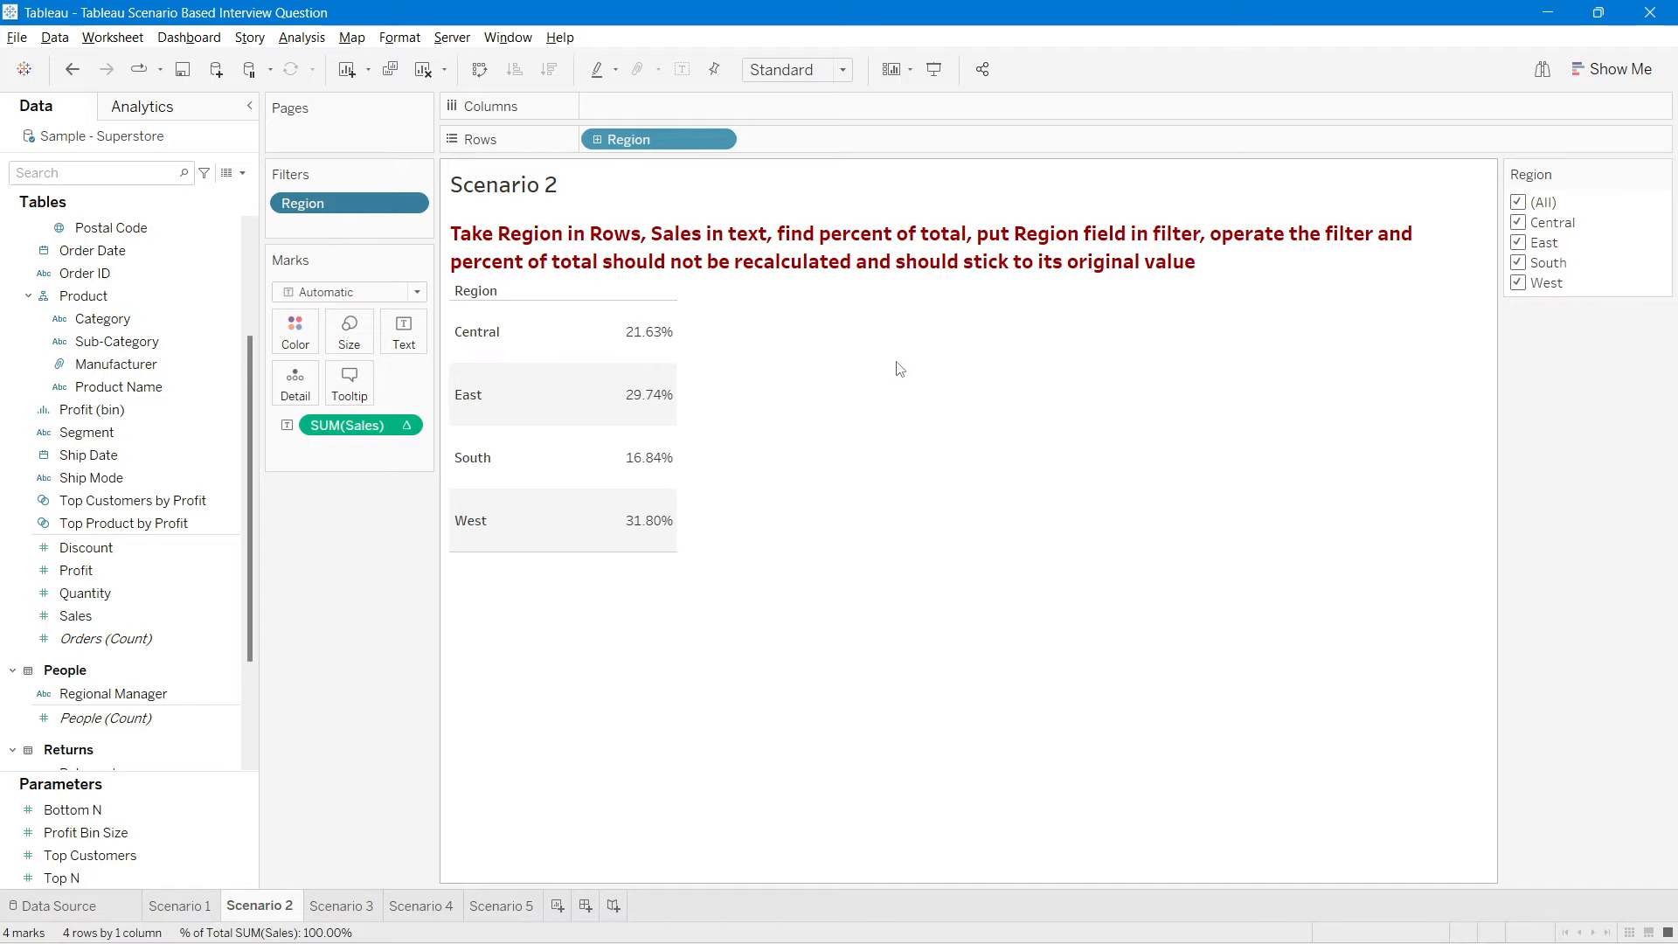
{"action": "left_click", "coordinate": [1518, 283]}
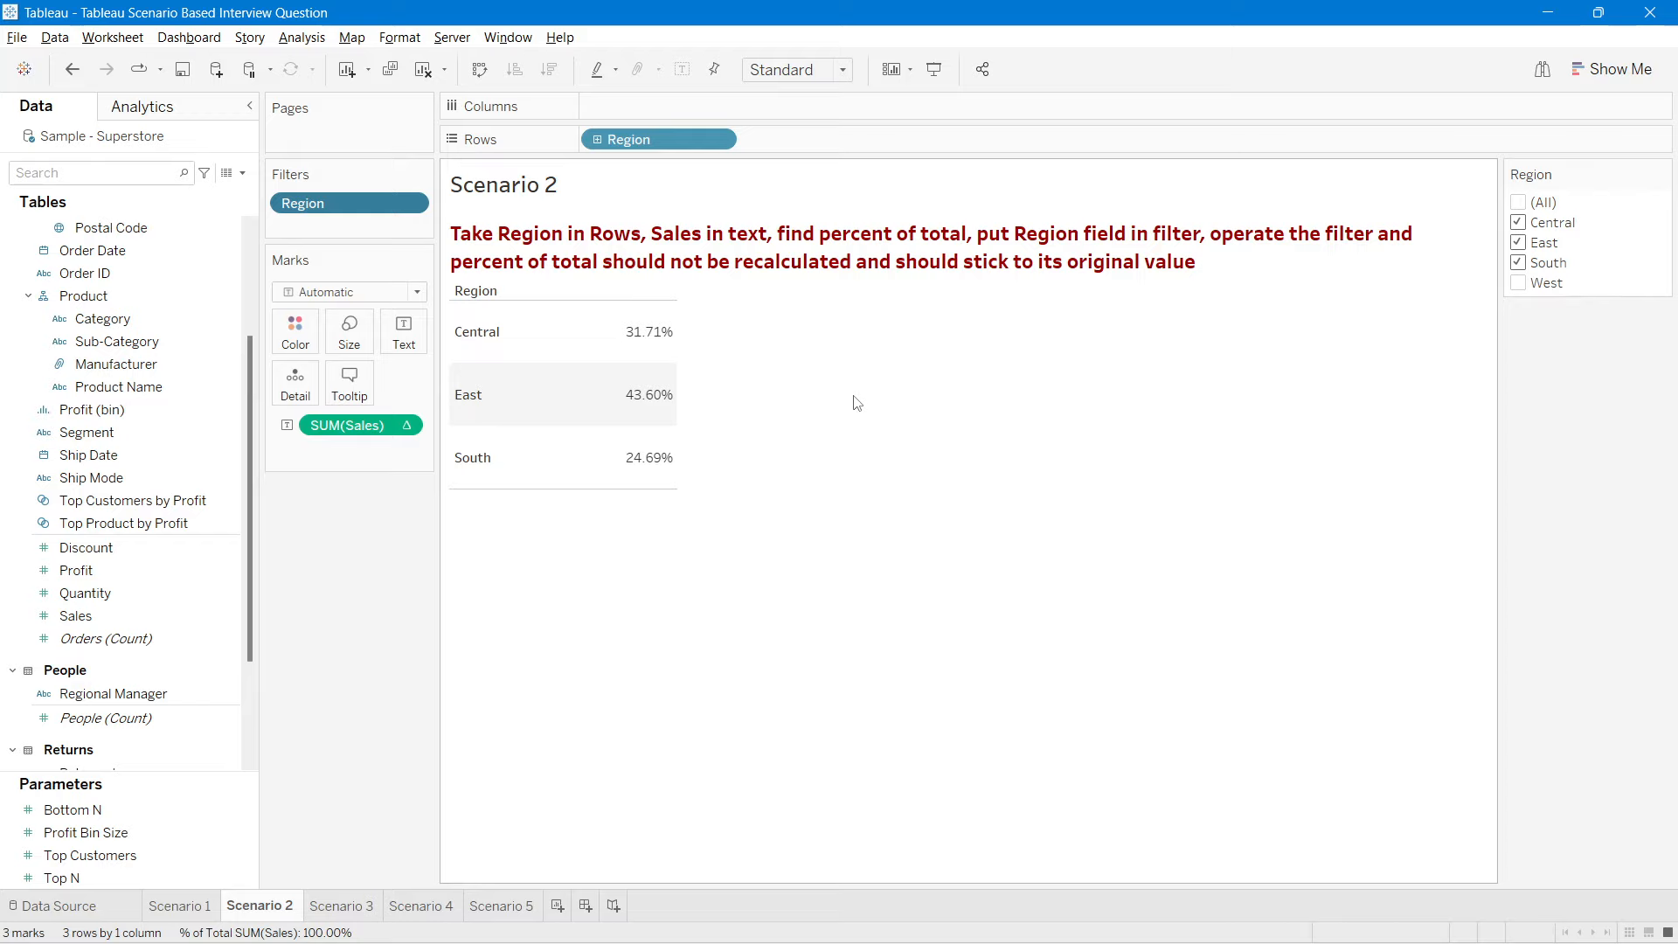
{"action": "left_click", "coordinate": [1519, 202]}
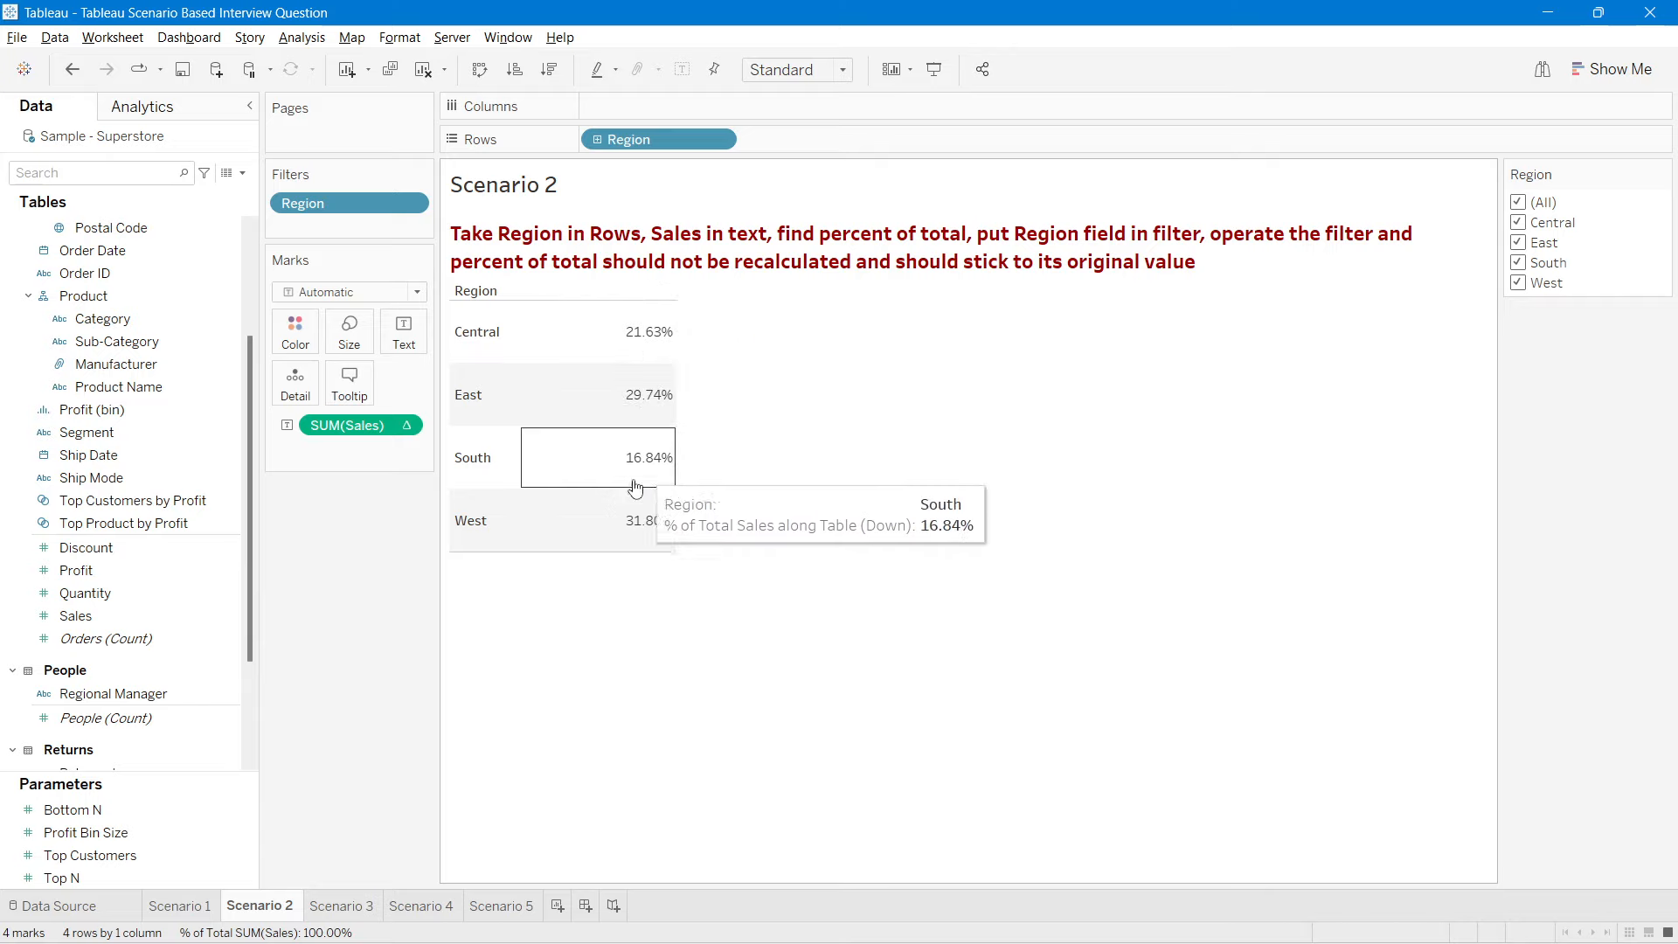
{"action": "left_click", "coordinate": [1522, 285]}
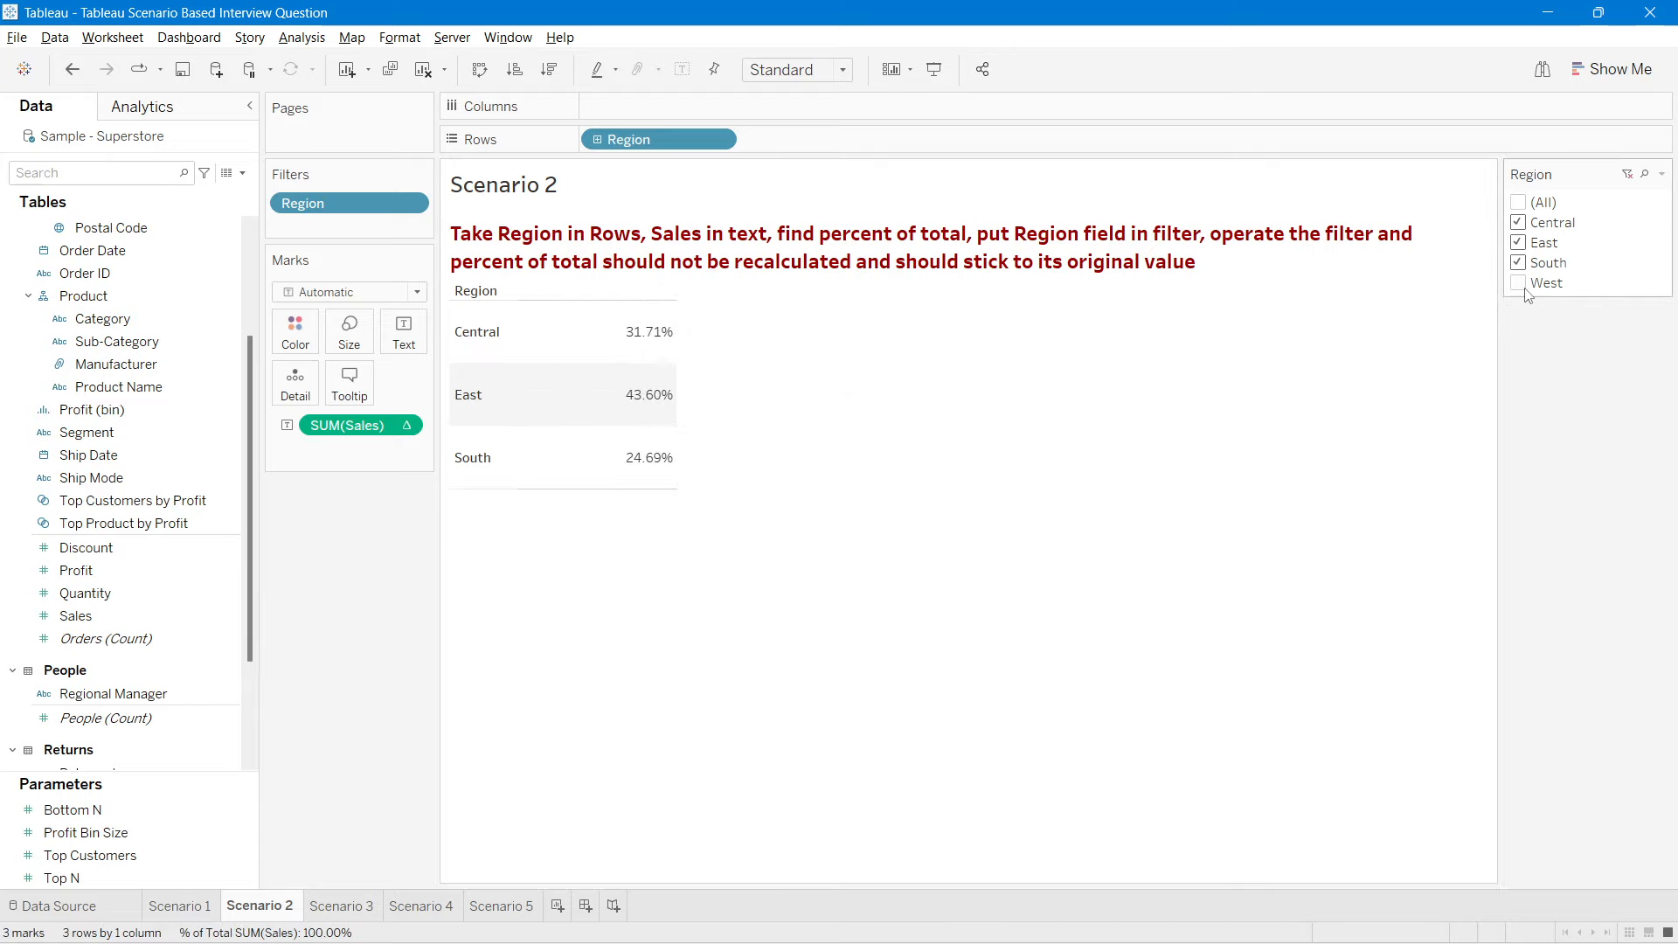
{"action": "left_click", "coordinate": [1522, 287]}
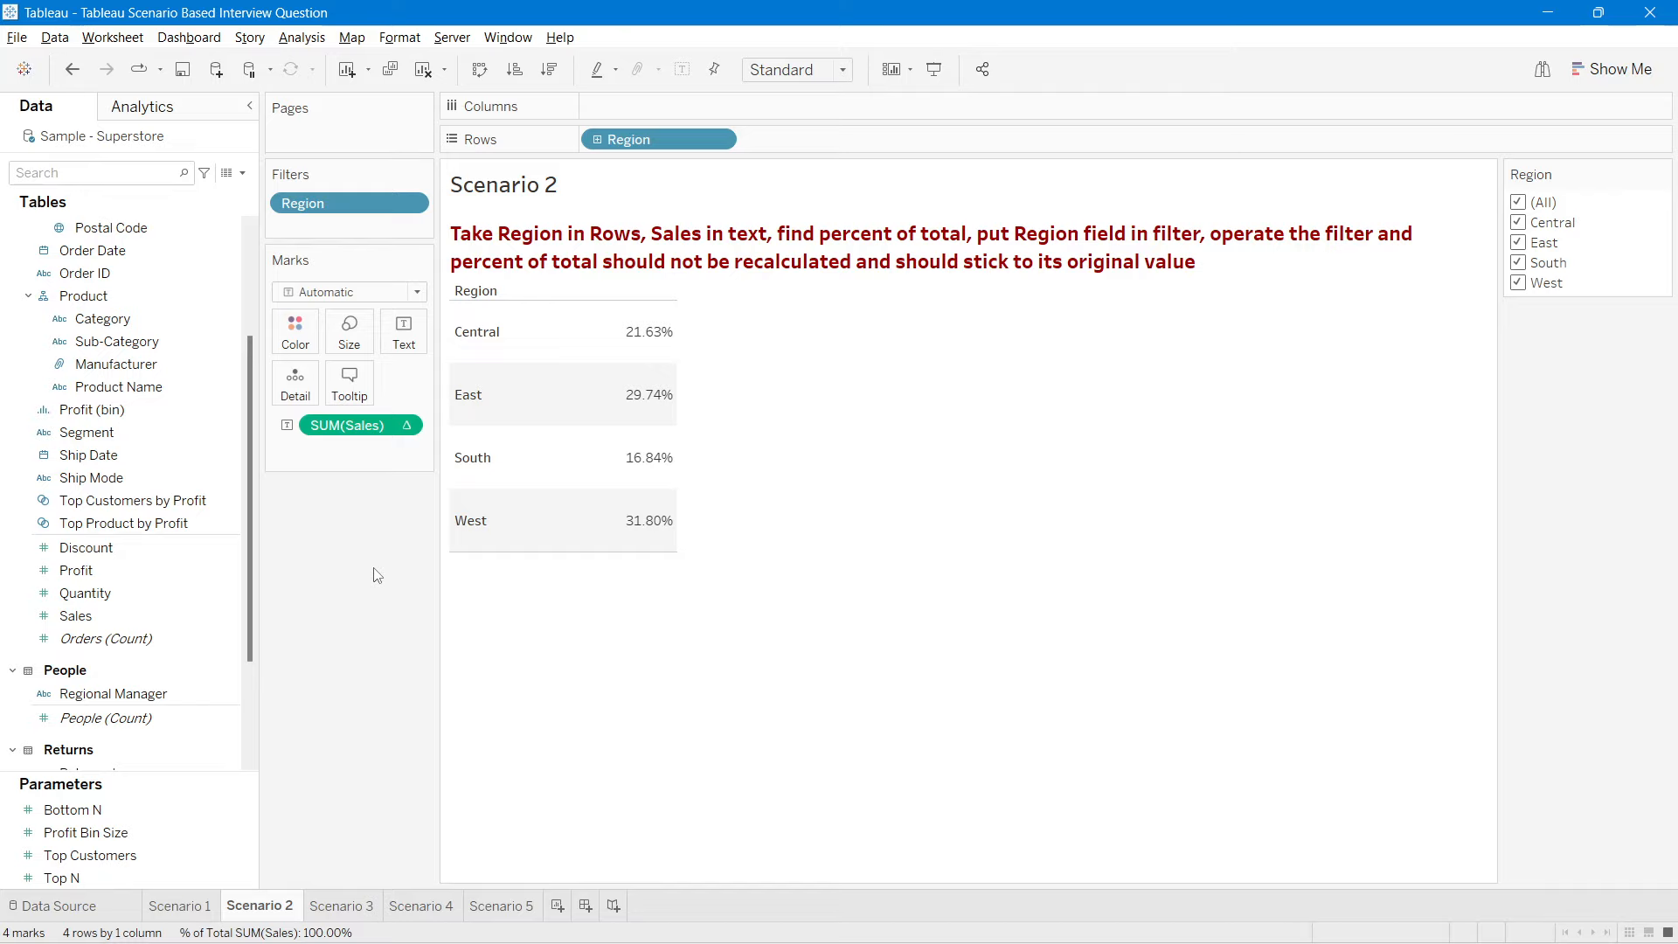
Step: Create a calculated field named "% of total" and move its editor clear of the table
{"action": "left_click", "coordinate": [240, 173]}
{"action": "left_click", "coordinate": [140, 194]}
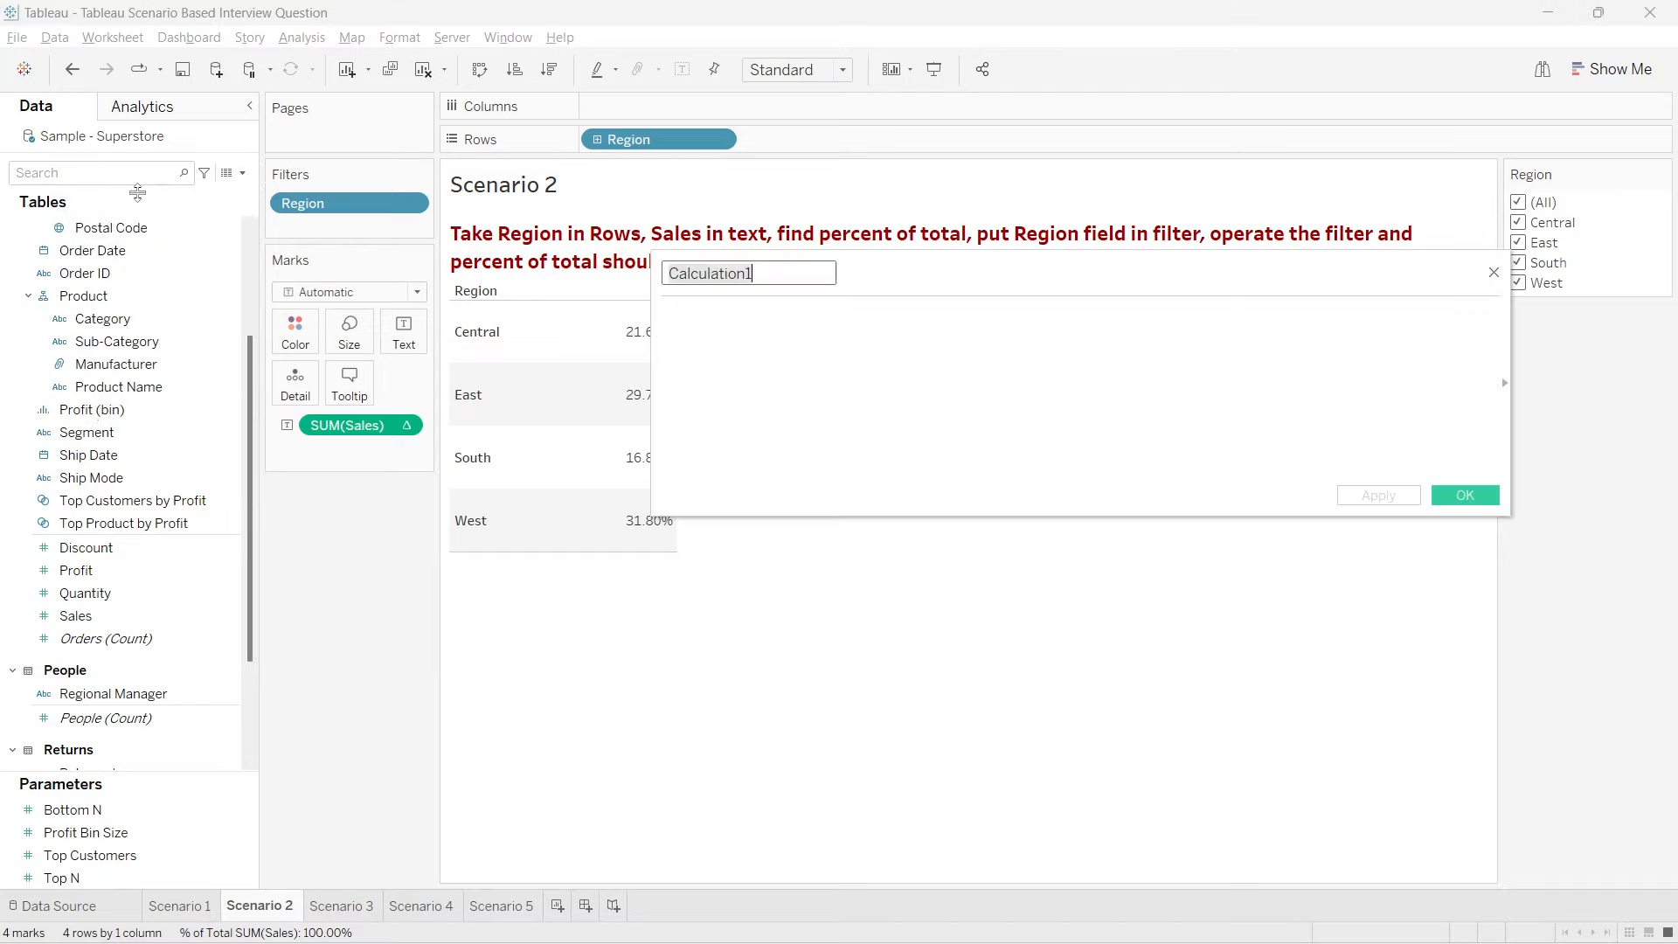
{"action": "left_click_drag", "start_coordinate": [976, 292], "coordinate": [1078, 542]}
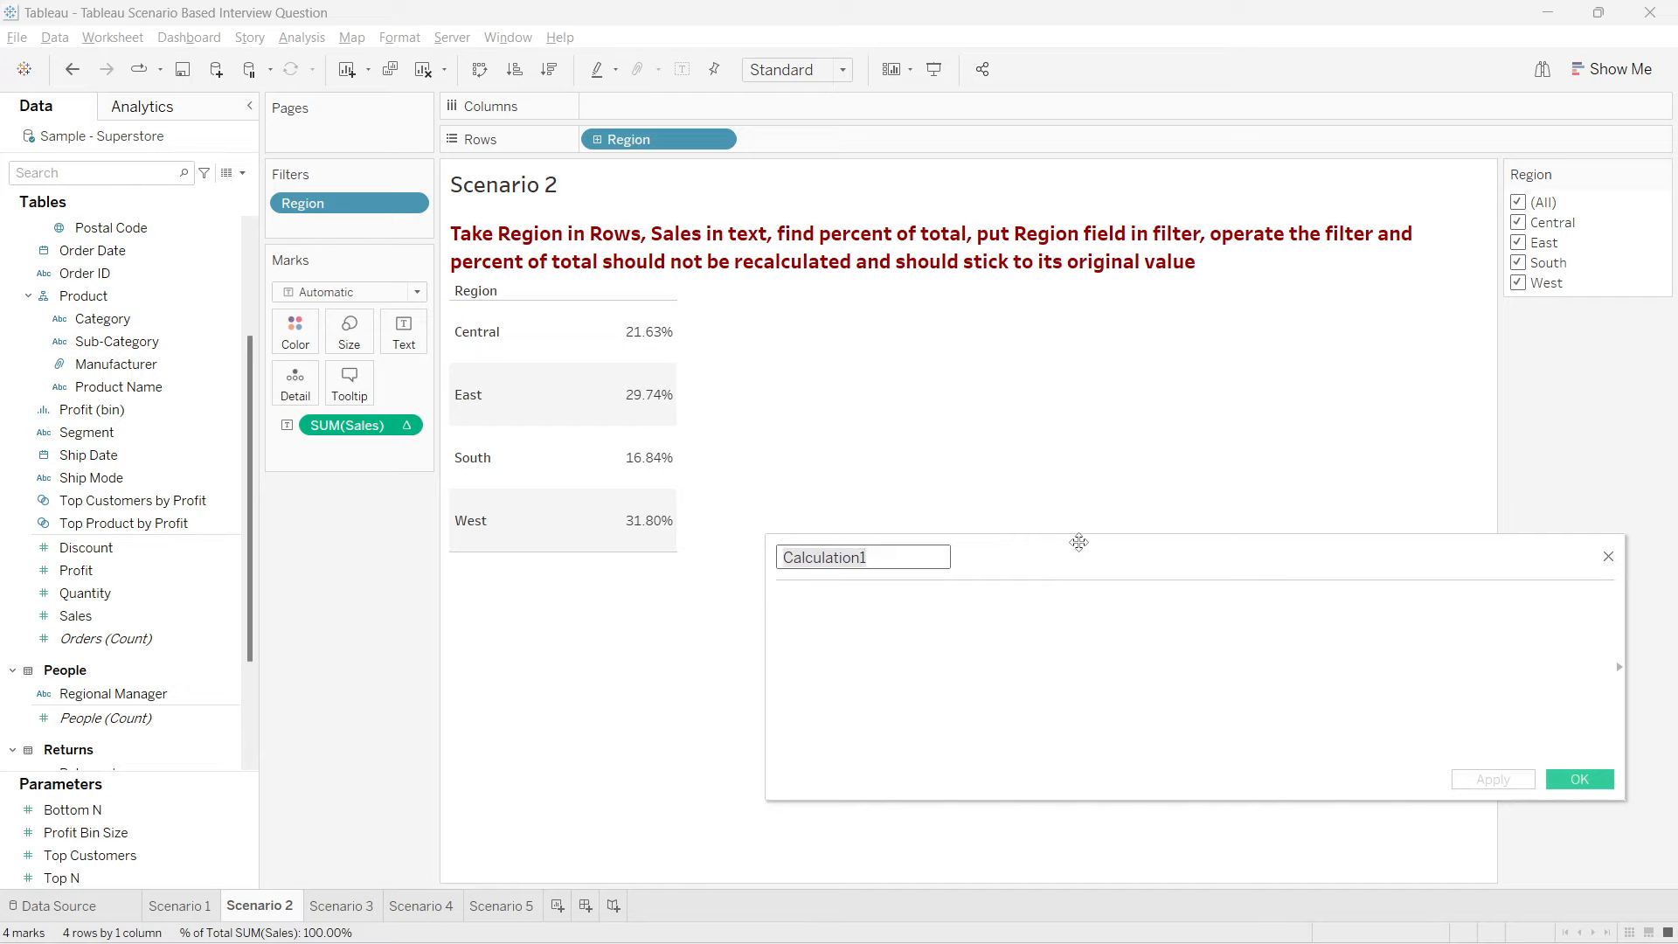
{"action": "type", "text": "&"}
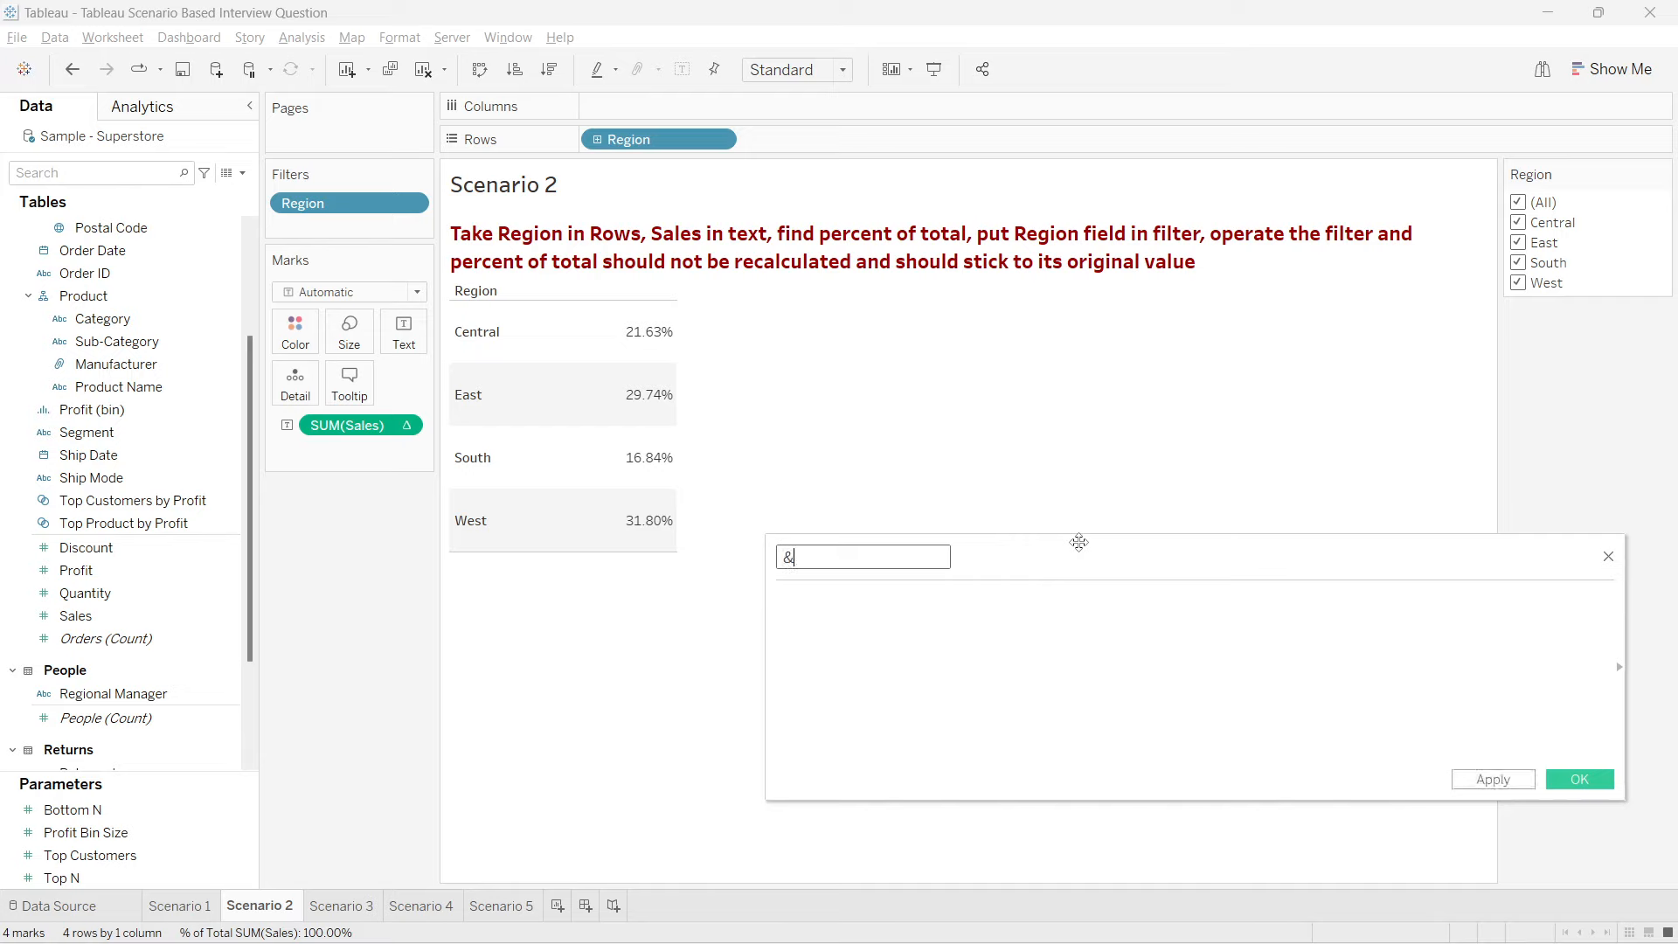
{"action": "key", "text": "BackSpace"}
{"action": "type", "text": "% of totsl"}
{"action": "key", "text": "BackSpace"}
{"action": "type", "text": "al"}
Step: Begin the formula with the regional sales expression {FIXED [Region]: SUM([Sales])
{"action": "left_click", "coordinate": [897, 661]}
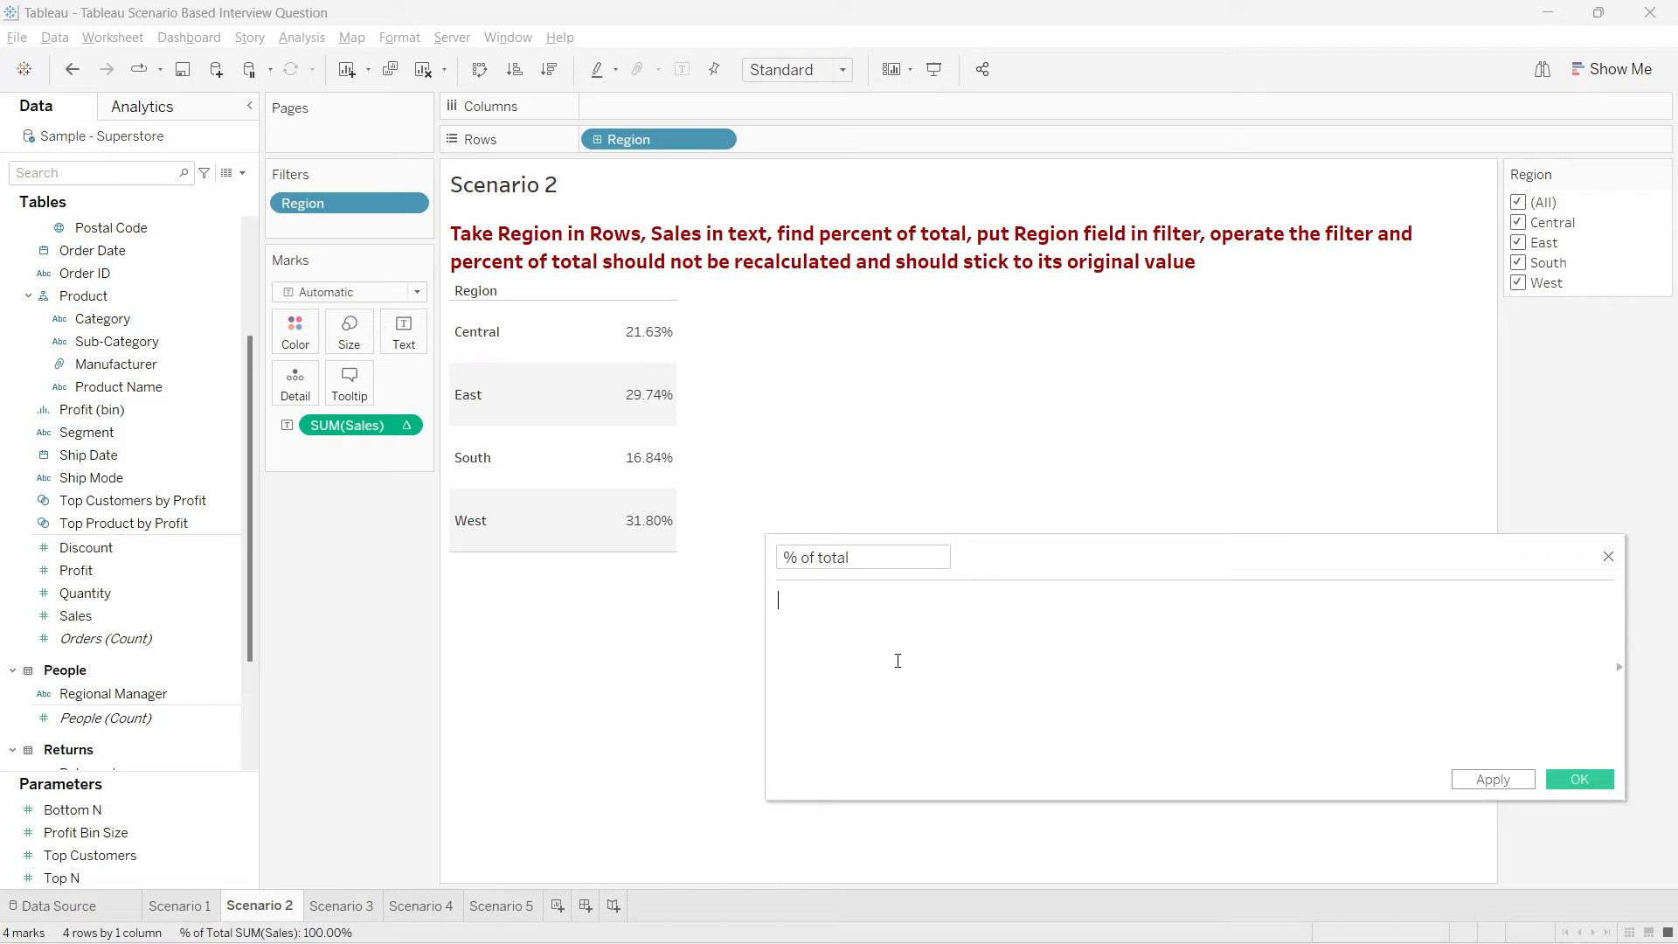
{"action": "type", "text": "{fix"}
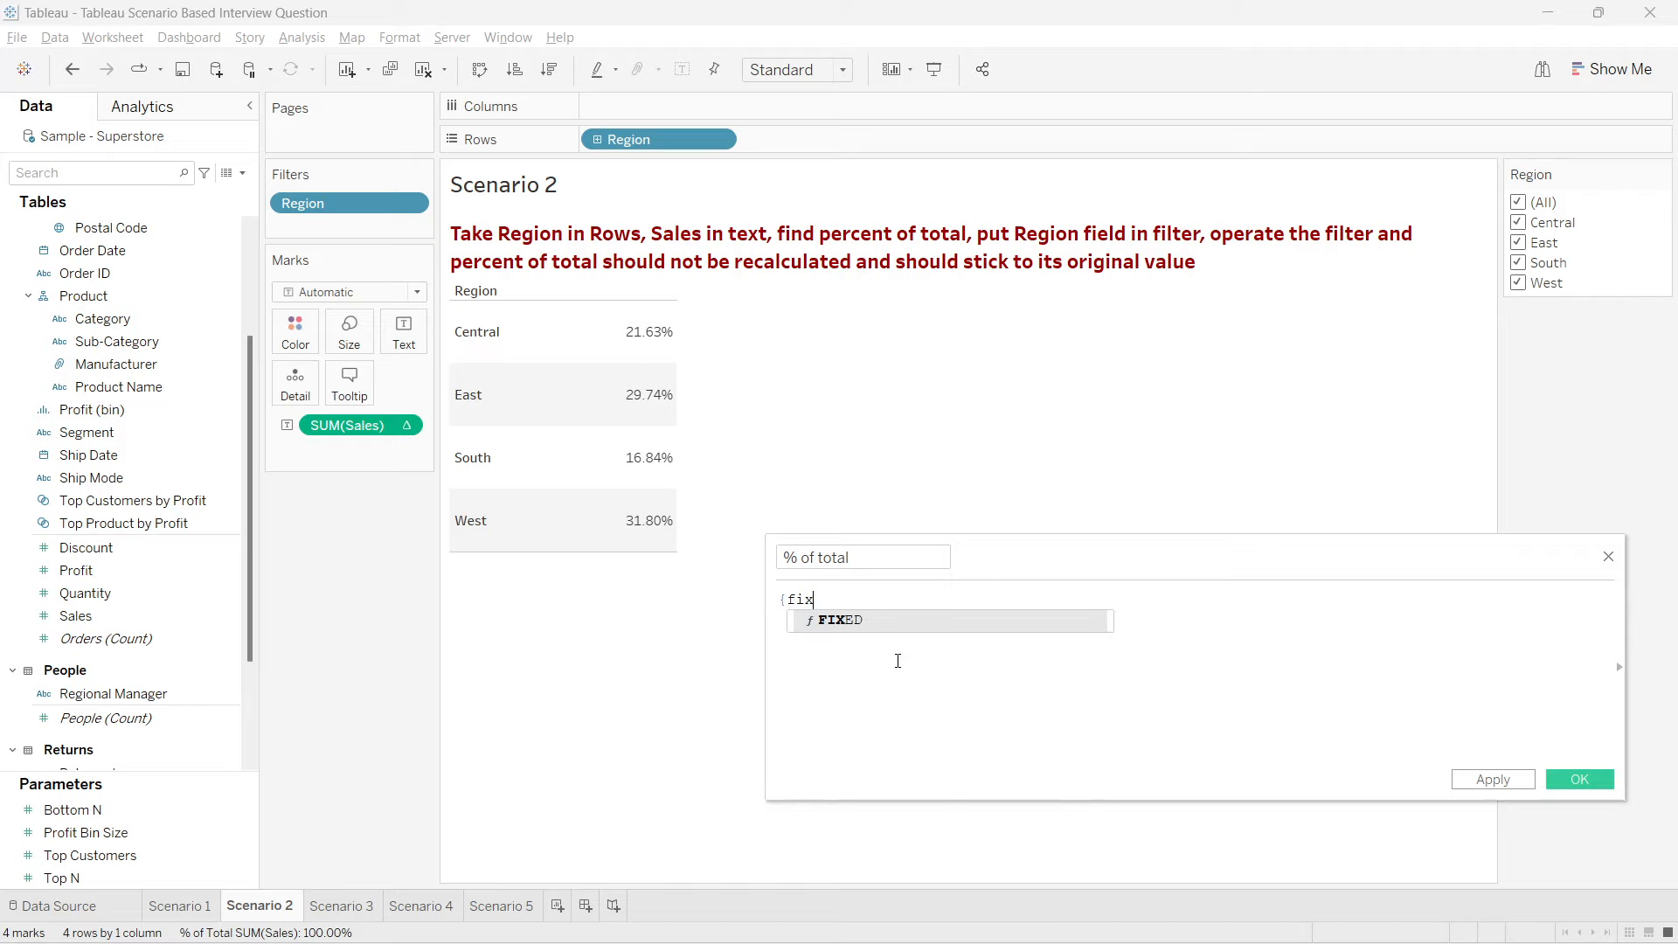
{"action": "key", "text": "Return"}
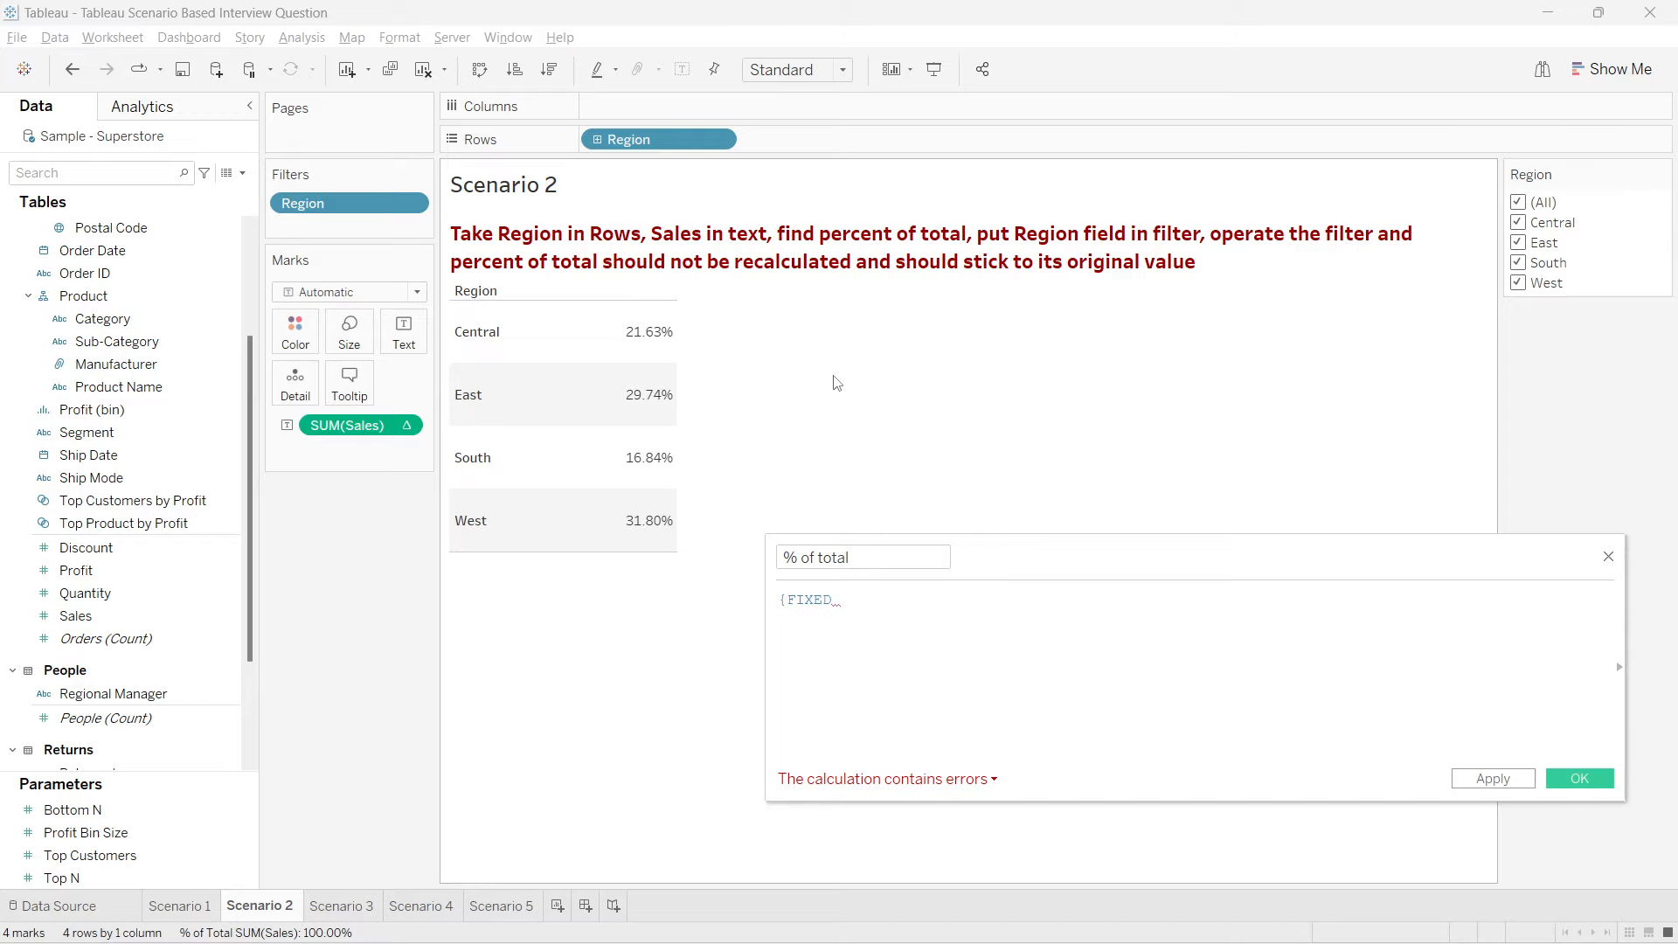
{"action": "type", "text": "re"}
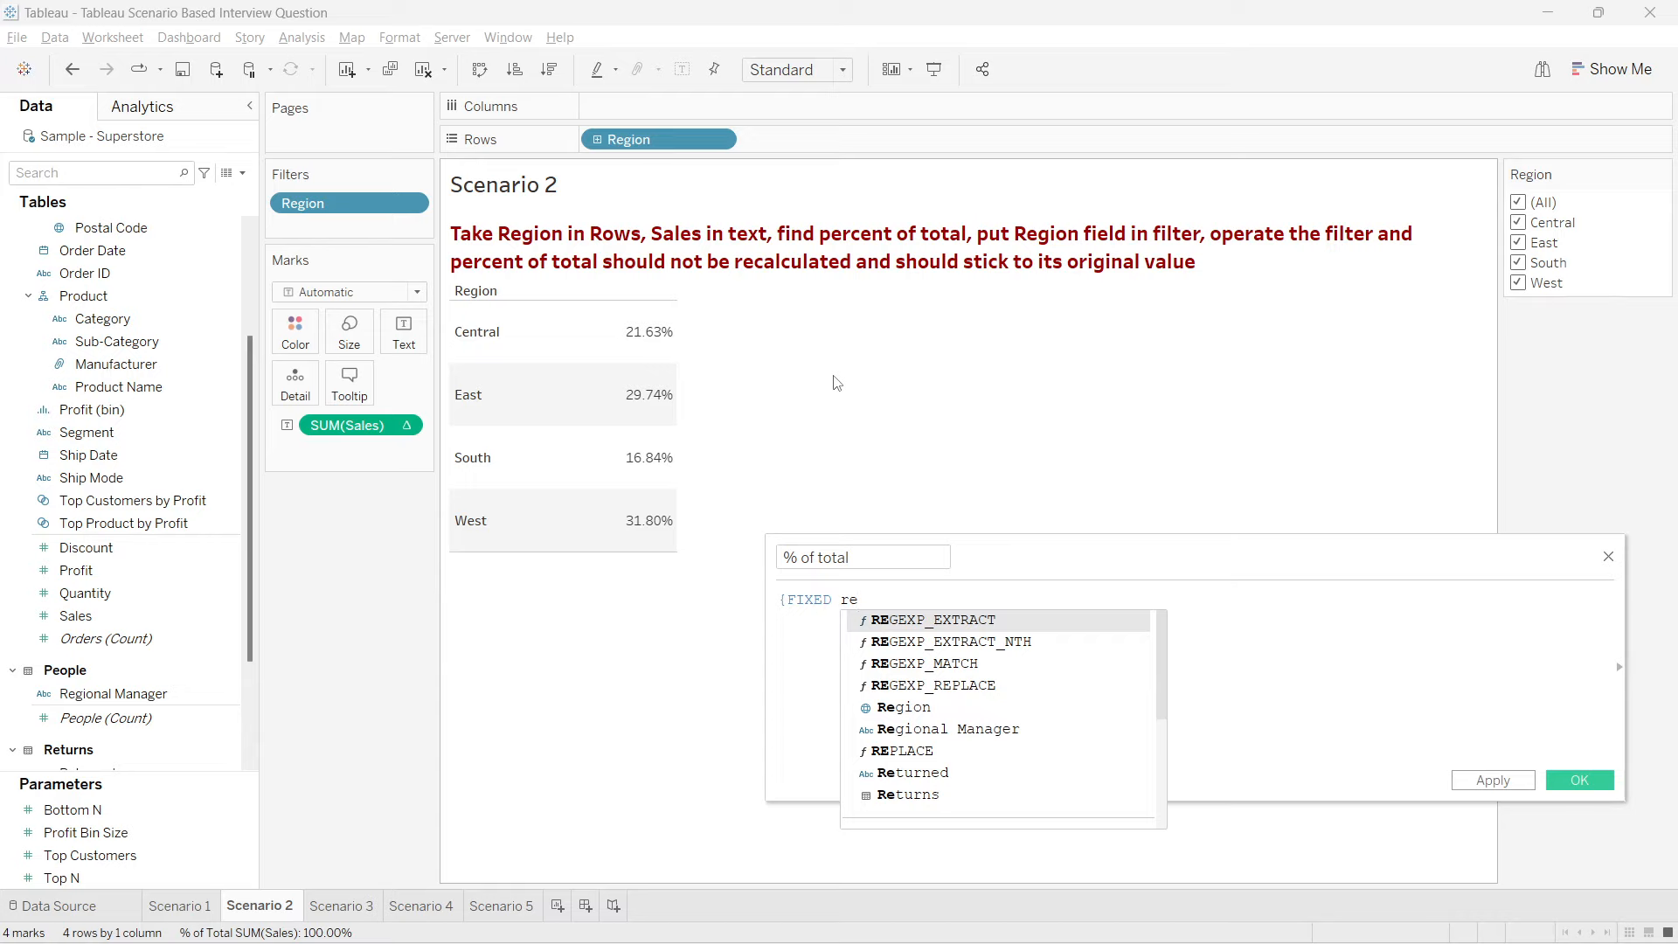
{"action": "type", "text": "g"}
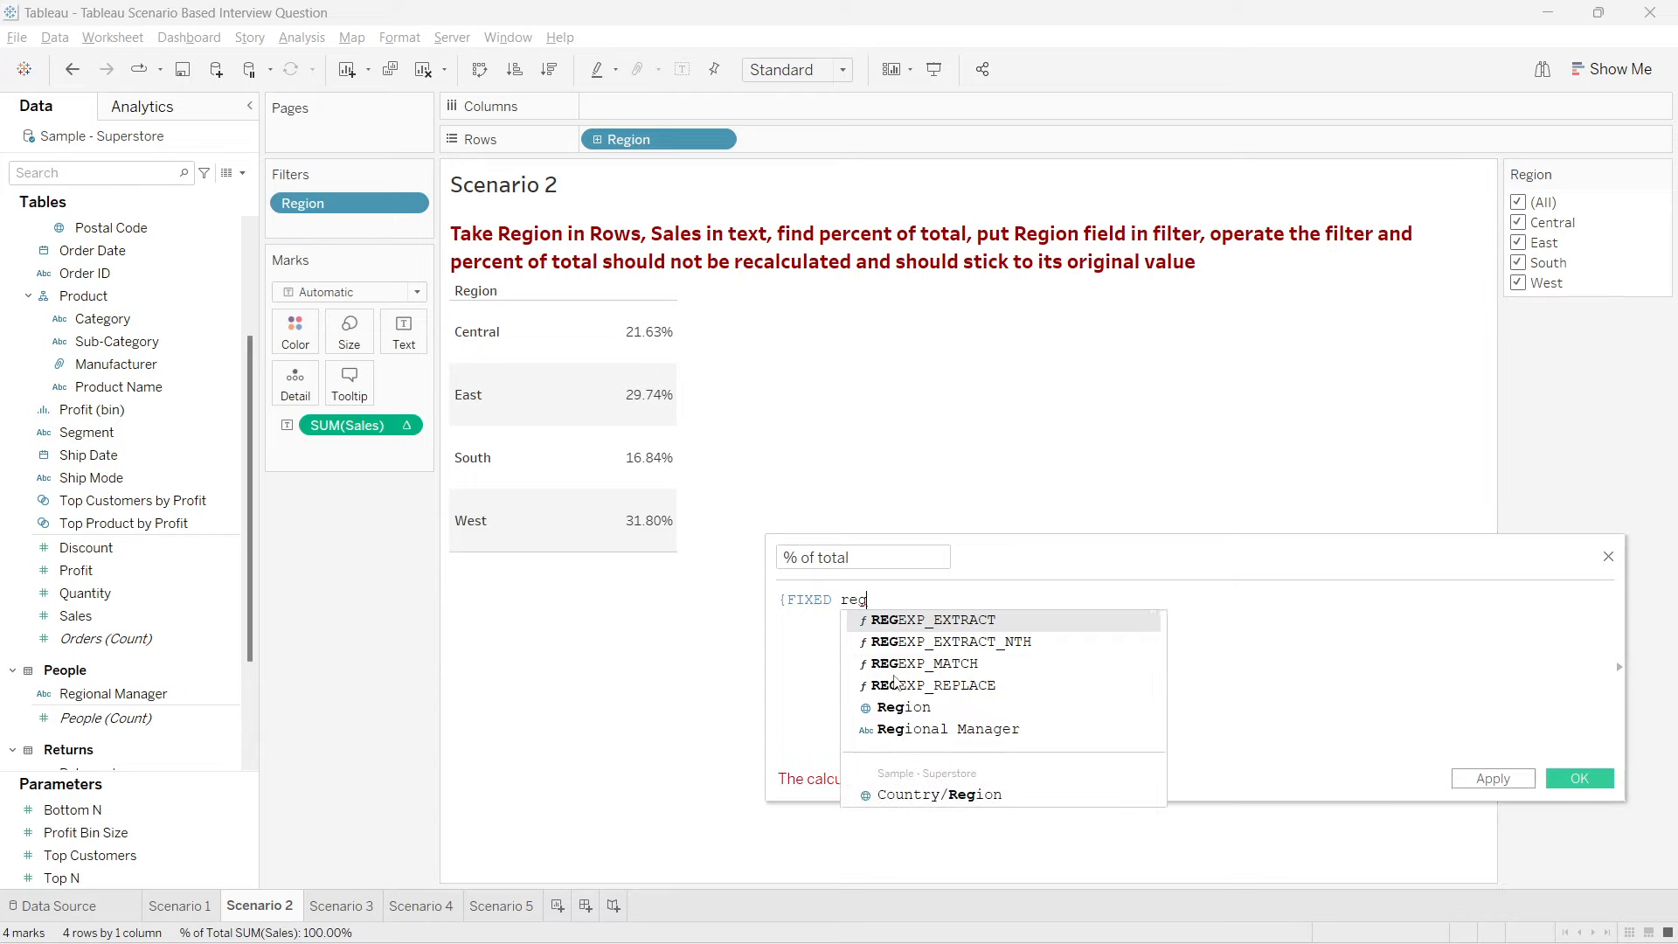
{"action": "left_click", "coordinate": [903, 706]}
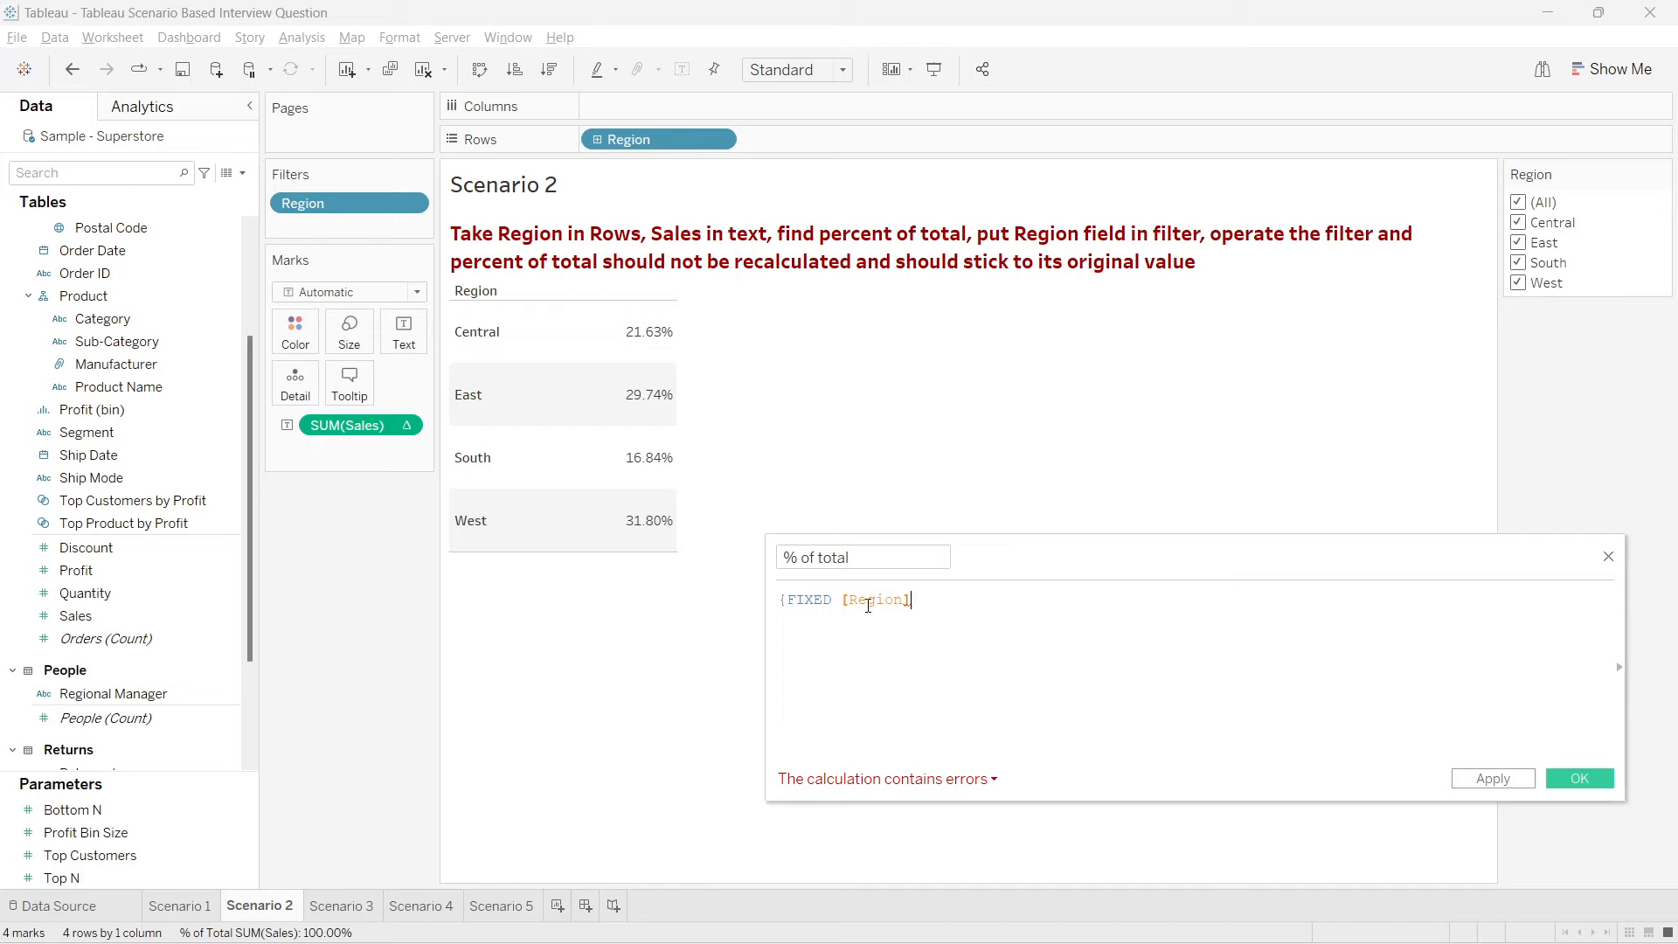
{"action": "type", "text": "z;"}
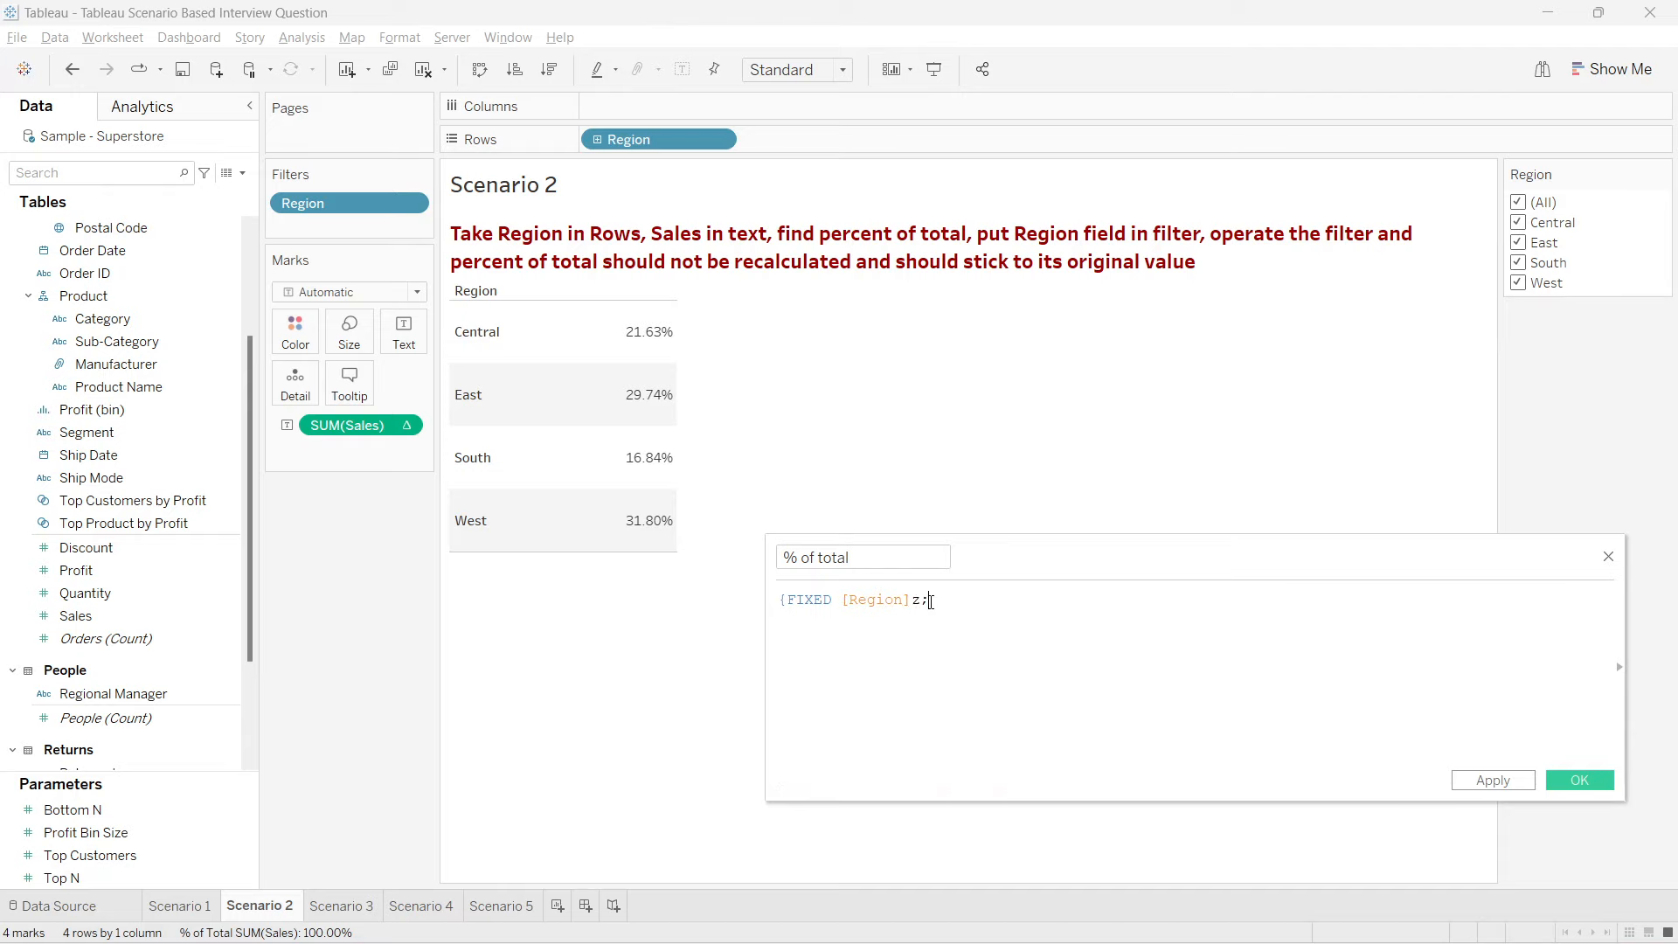
{"action": "key", "text": "BackSpace"}
{"action": "key", "text": "BackSpace"}
{"action": "type", "text": ": SUM([Sales])"}
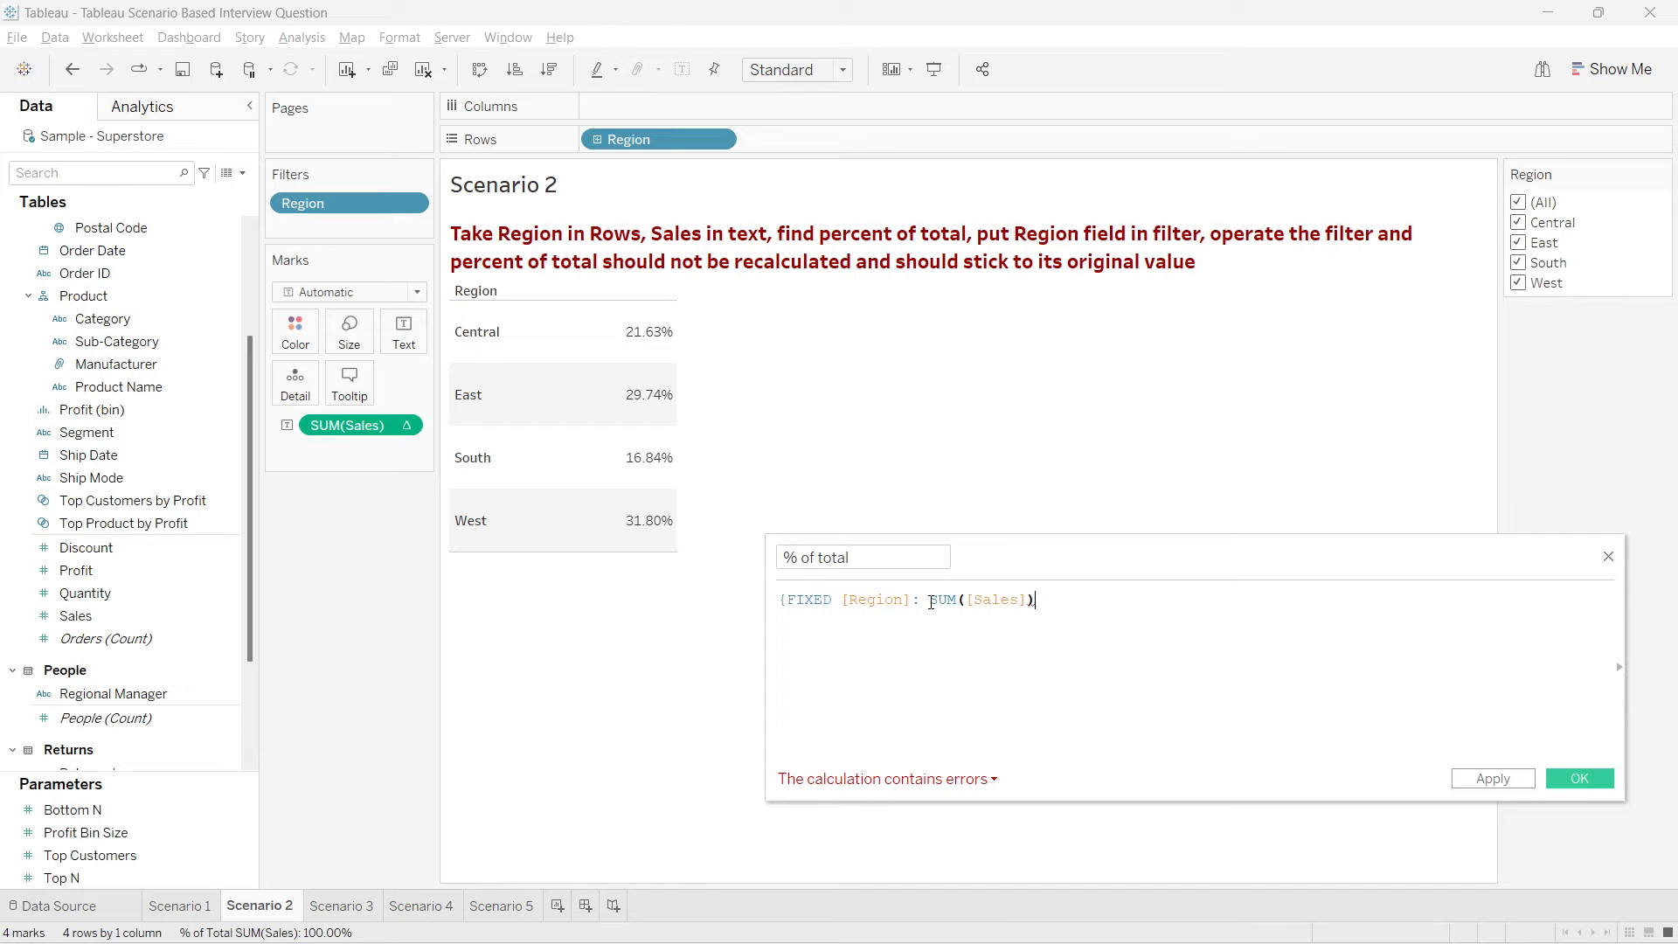
Step: Close the regional expression and divide it by the overall sales total, {FIXED : SUM([Sales])}
{"action": "type", "text": "}/{"}
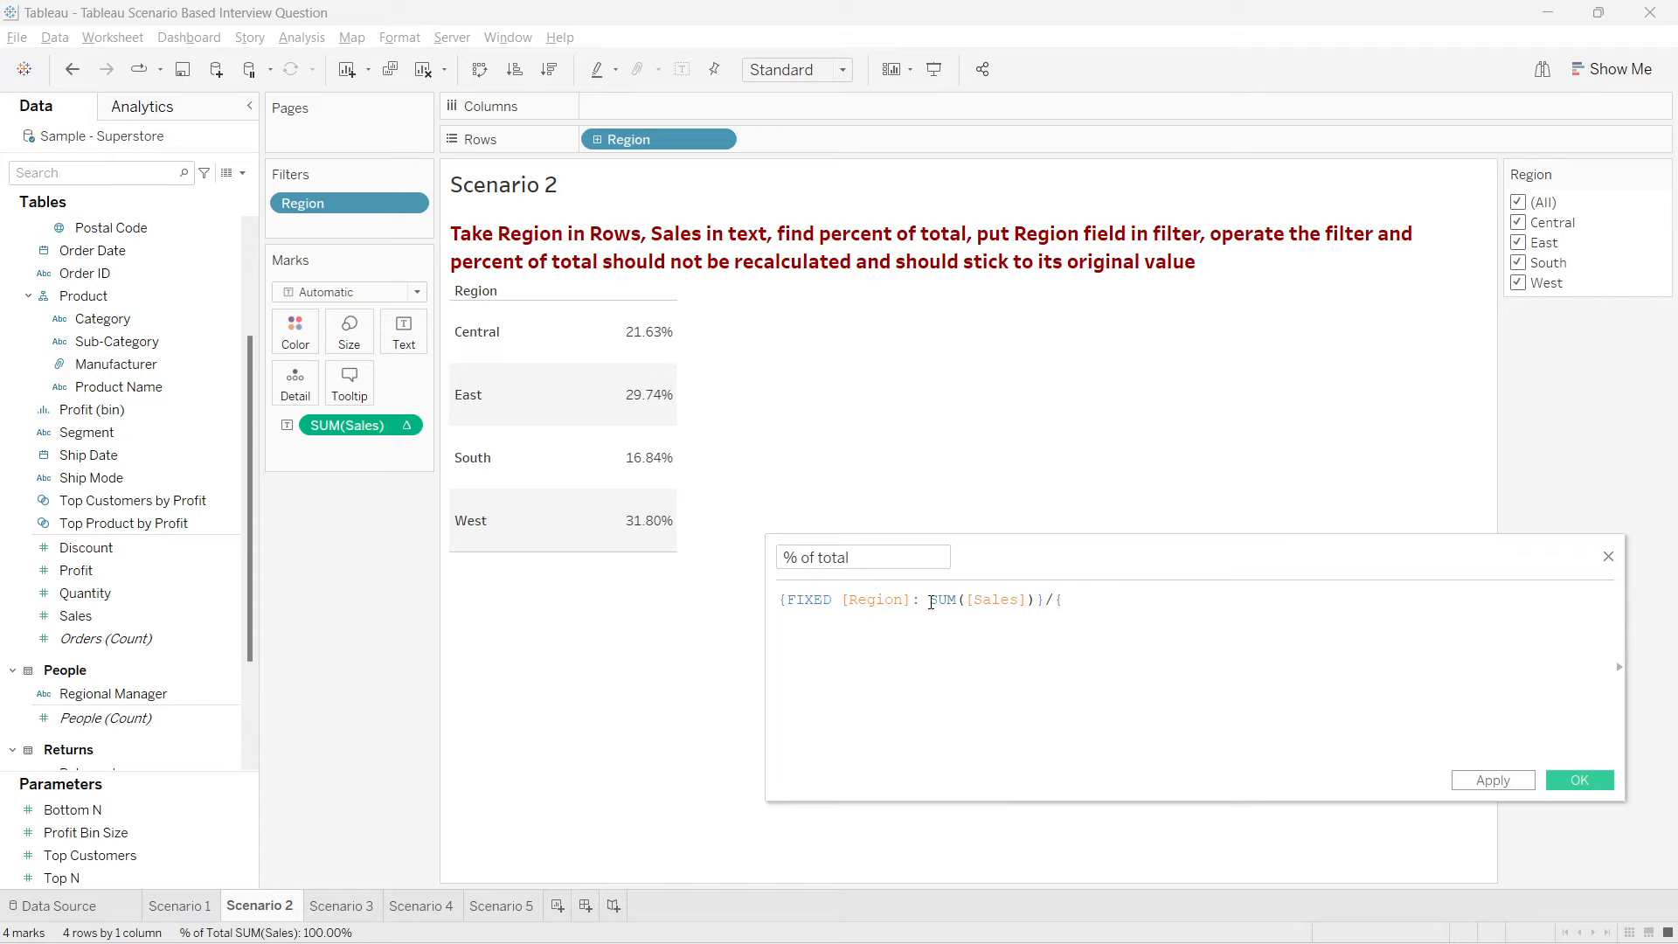
{"action": "type", "text": "FIXED"}
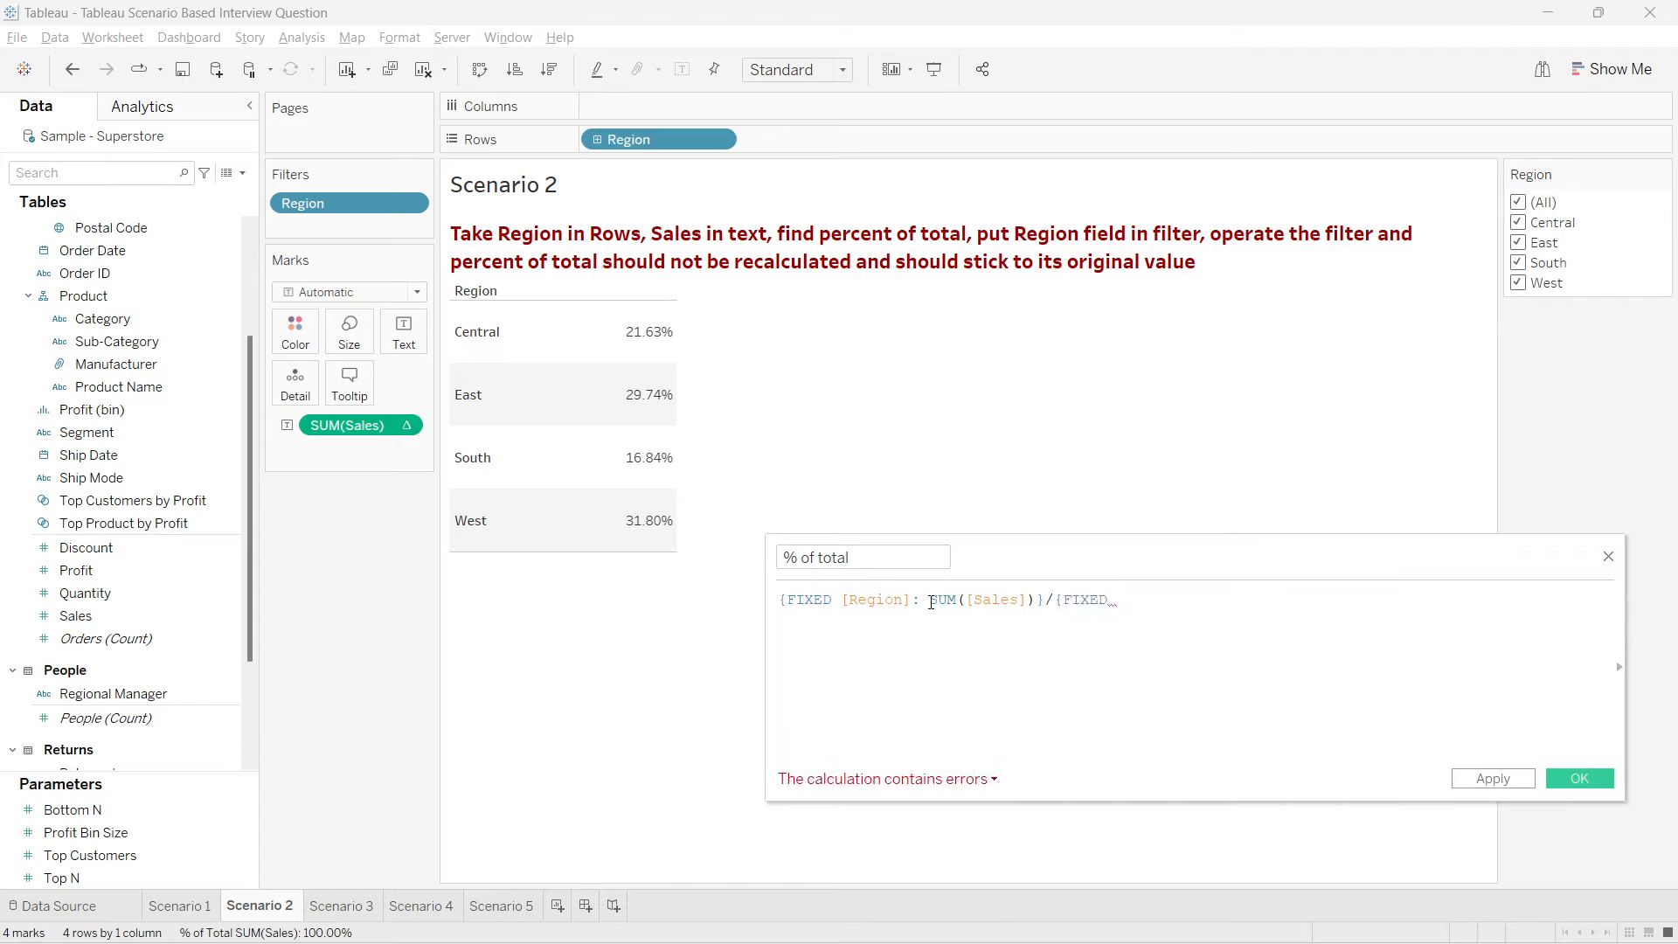
{"action": "type", "text": " : SUM(s"}
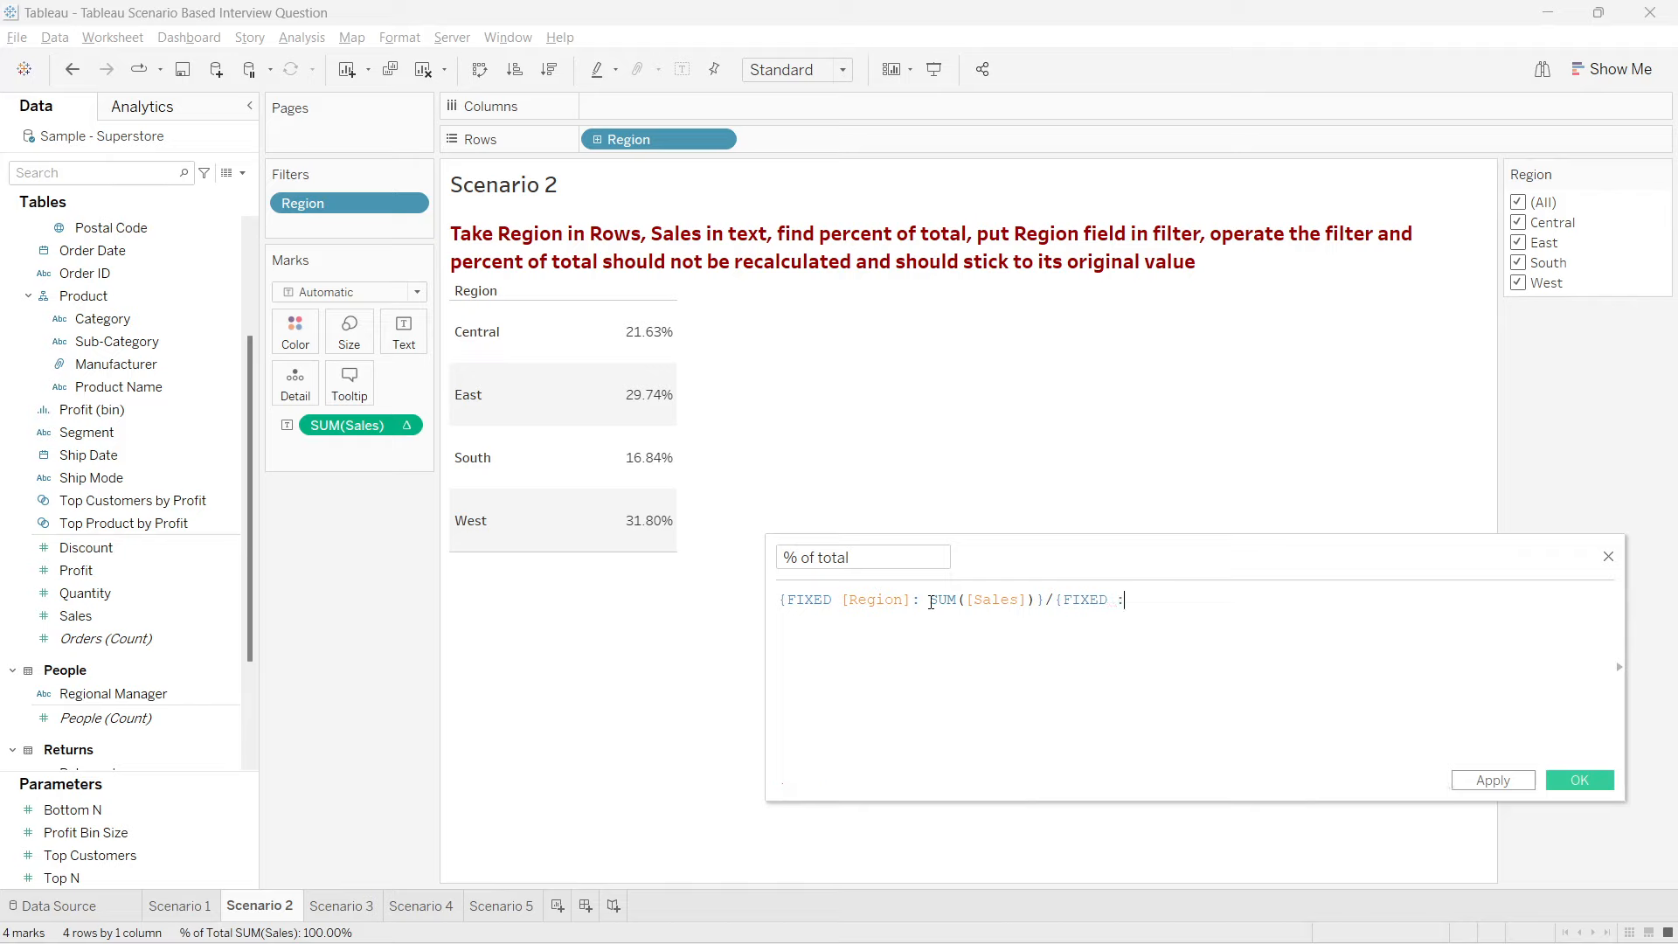
{"action": "key", "text": "Return"}
{"action": "type", "text": ")}"}
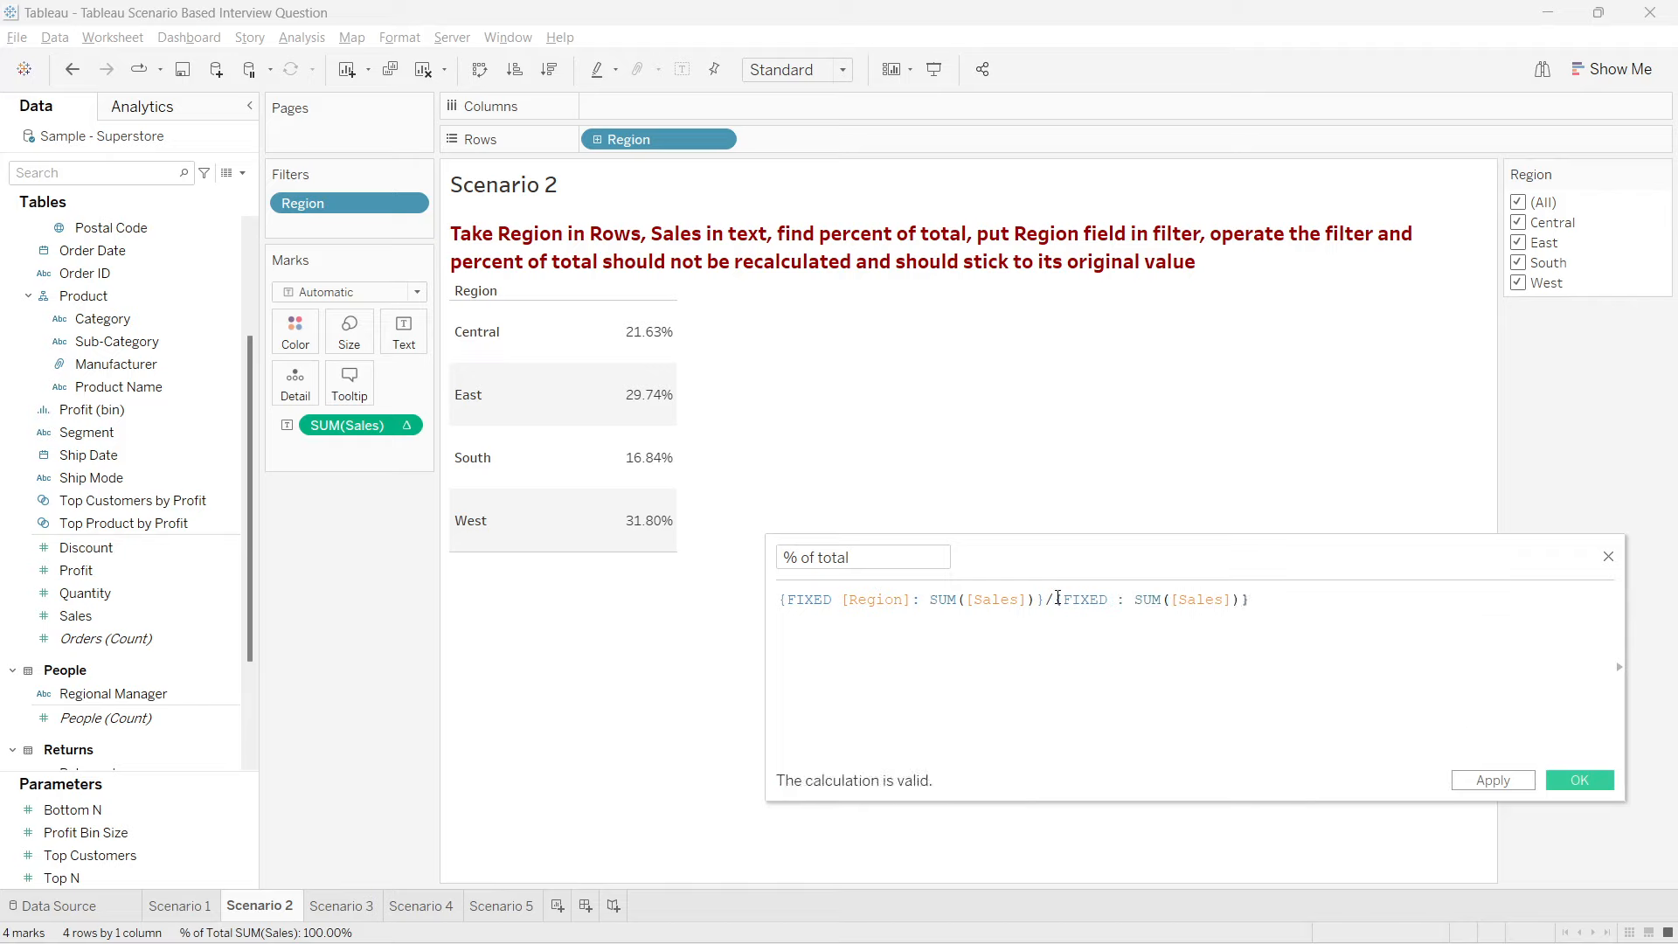
Step: Review the formula's overall-total denominator and the Region dimension in its numerator
{"action": "left_click_drag", "start_coordinate": [1054, 599], "coordinate": [1253, 591]}
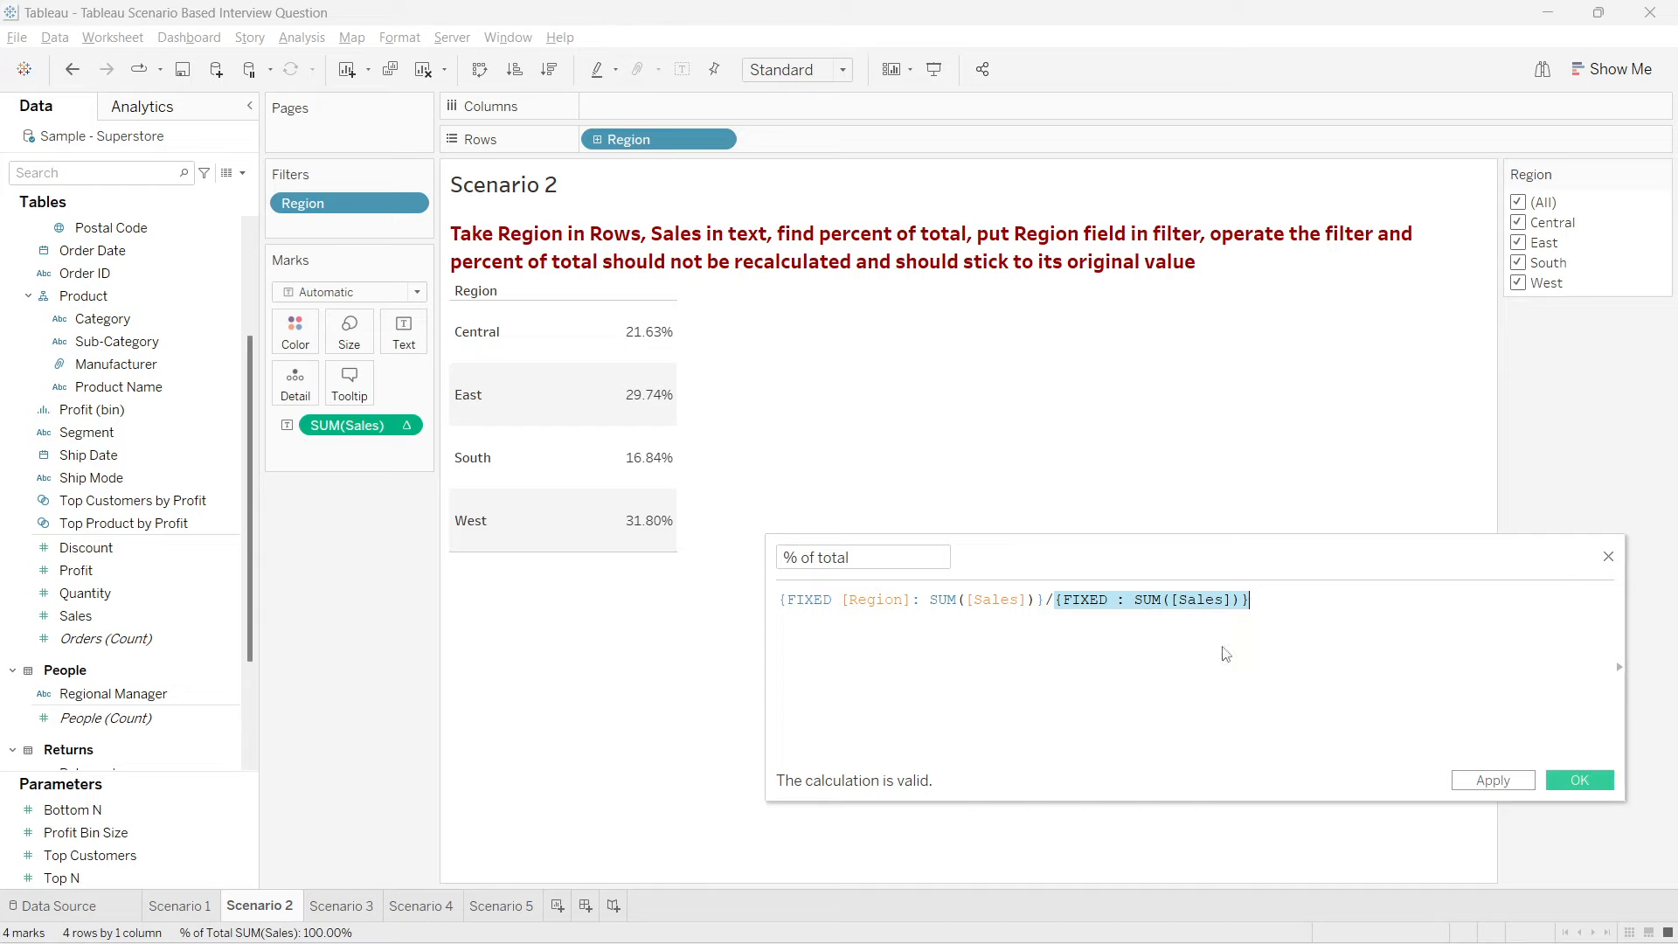
{"action": "left_click", "coordinate": [1117, 601]}
{"action": "left_click_drag", "start_coordinate": [1296, 605], "coordinate": [1057, 601]}
{"action": "left_click", "coordinate": [988, 690]}
{"action": "left_click_drag", "start_coordinate": [830, 601], "coordinate": [919, 601]}
{"action": "left_click", "coordinate": [933, 652]}
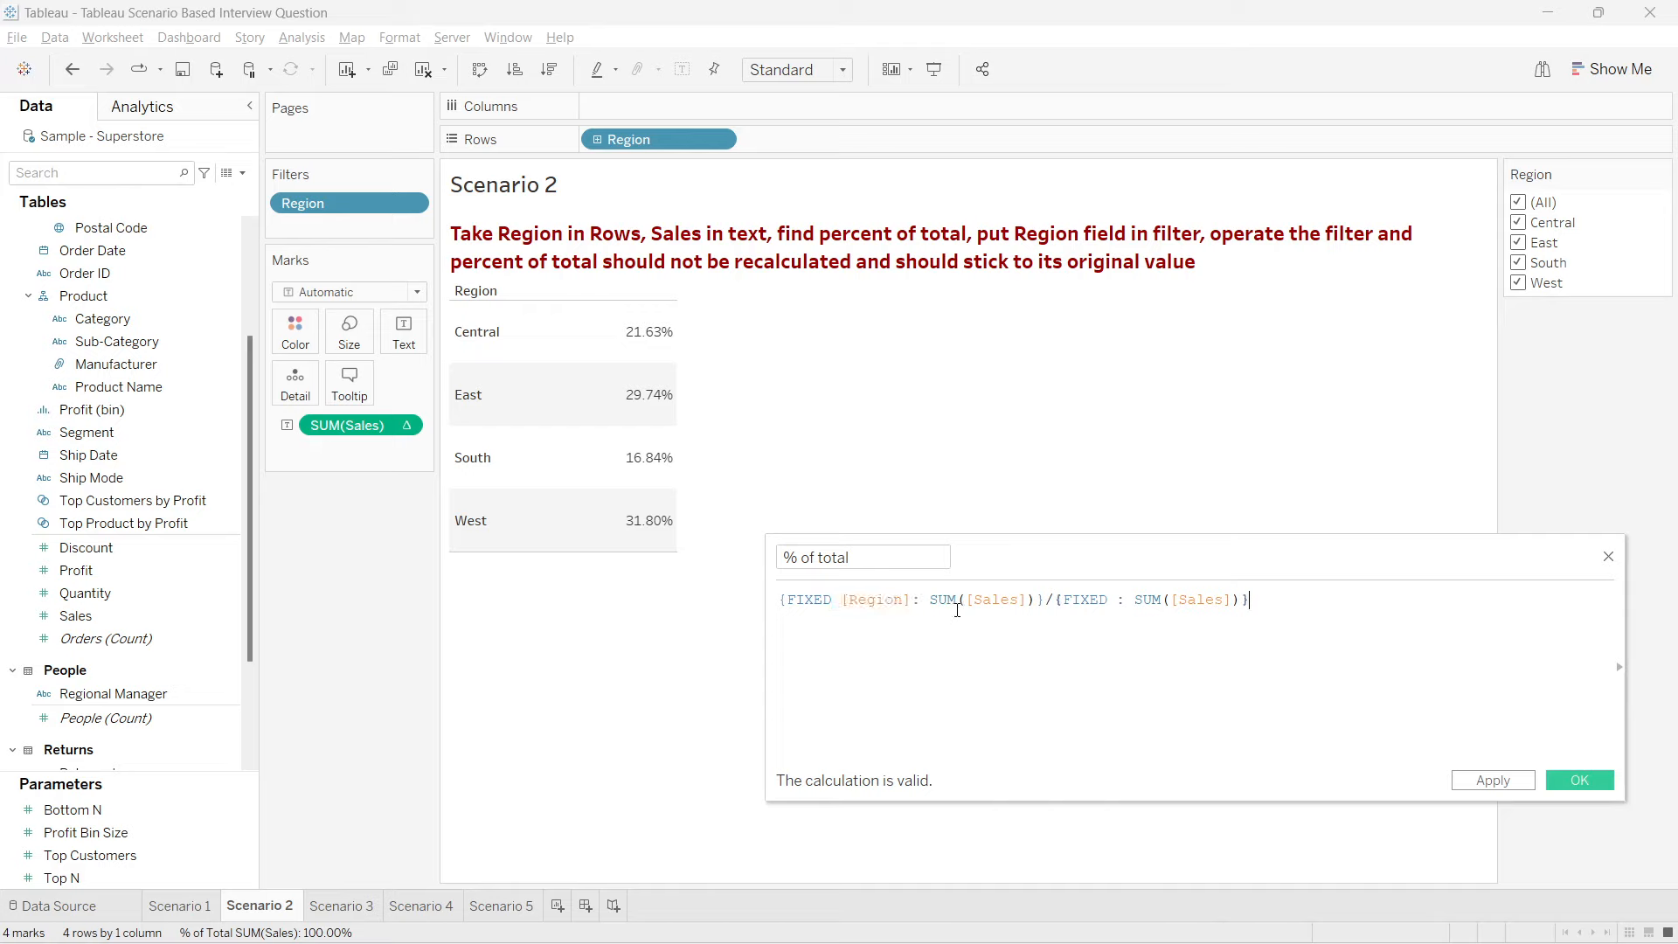
{"action": "left_click_drag", "start_coordinate": [1138, 599], "coordinate": [1252, 600]}
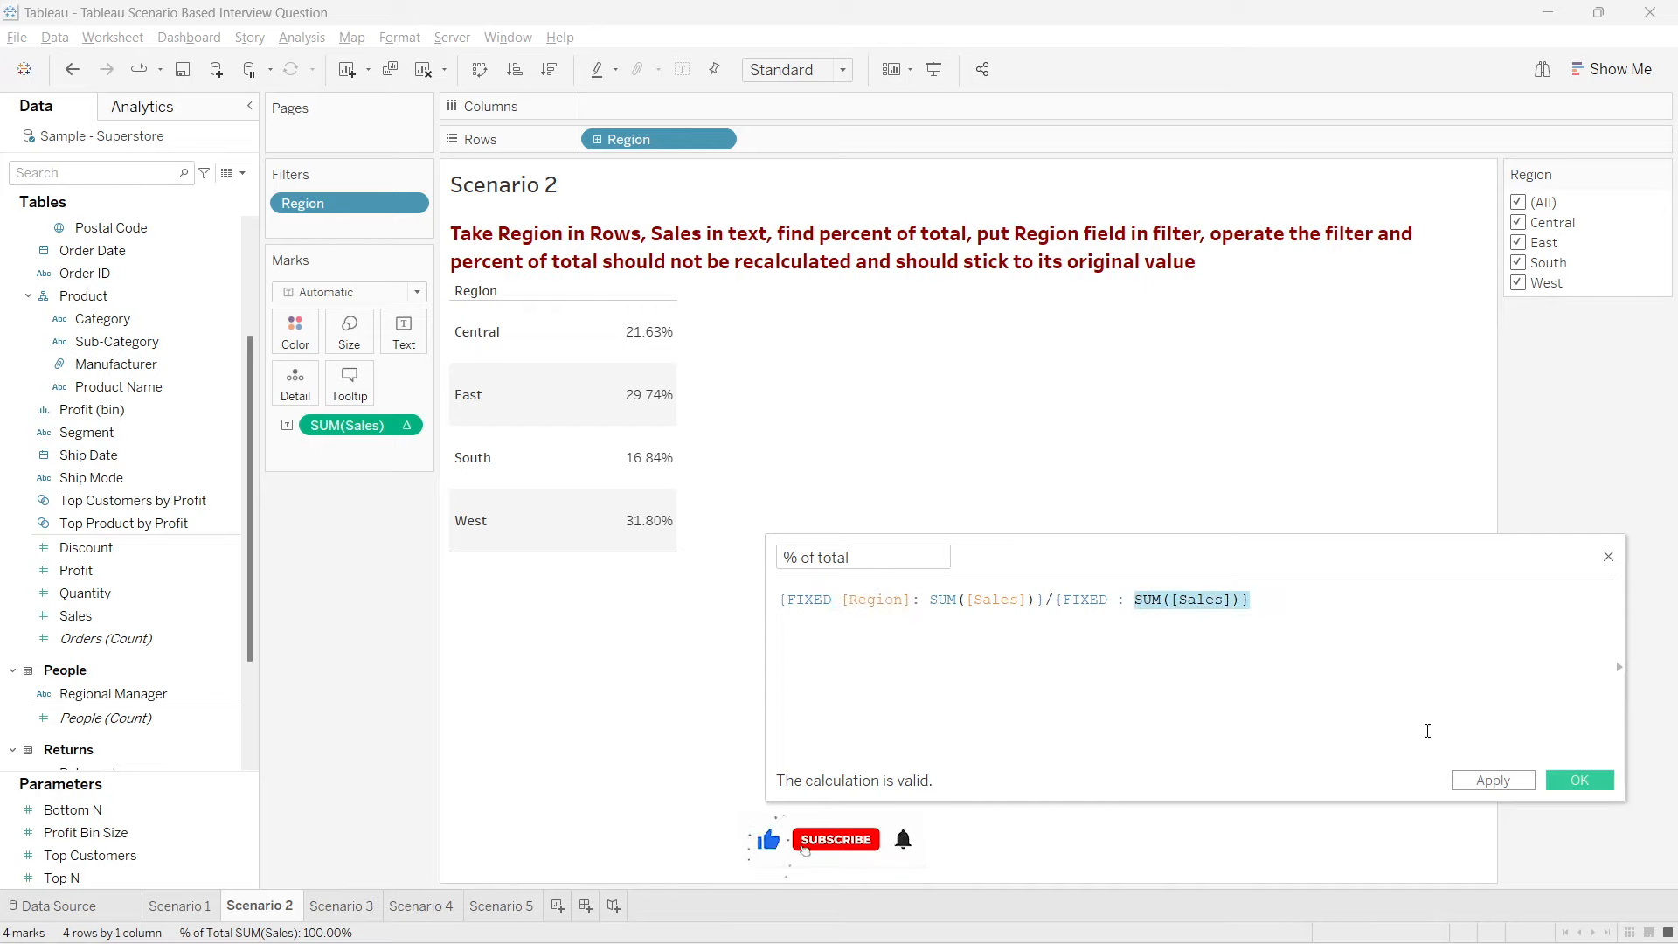
Step: Save the calculated field and add % of total to the table next to the Sales percentage
{"action": "left_click", "coordinate": [1580, 780]}
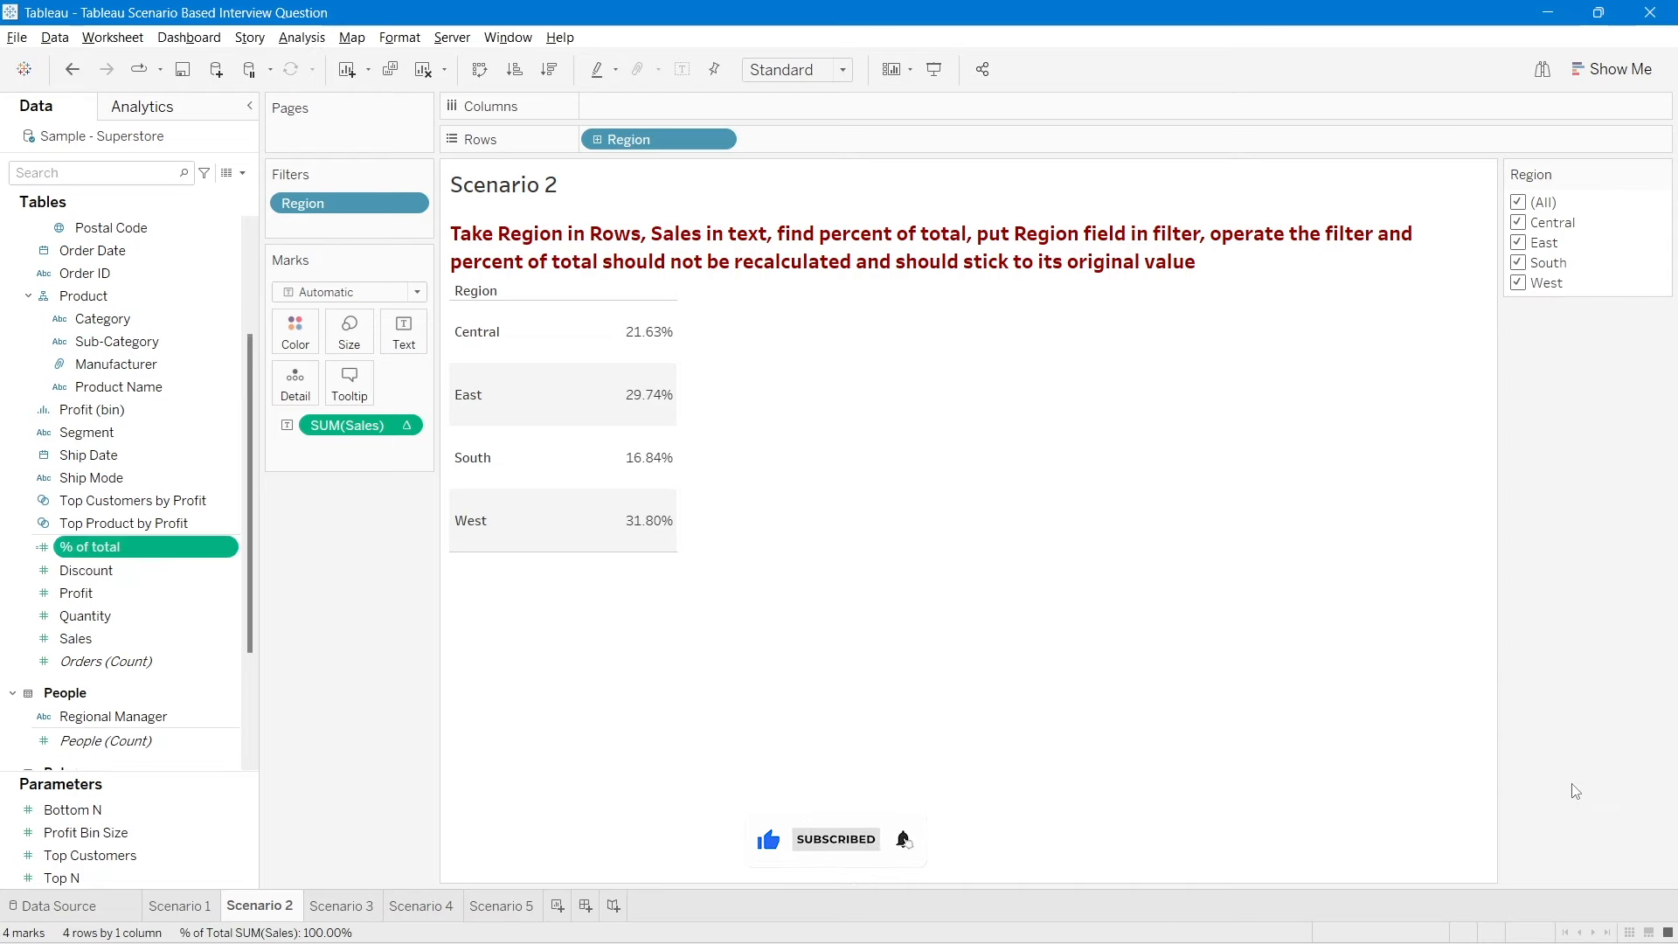
{"action": "double_click", "coordinate": [127, 550]}
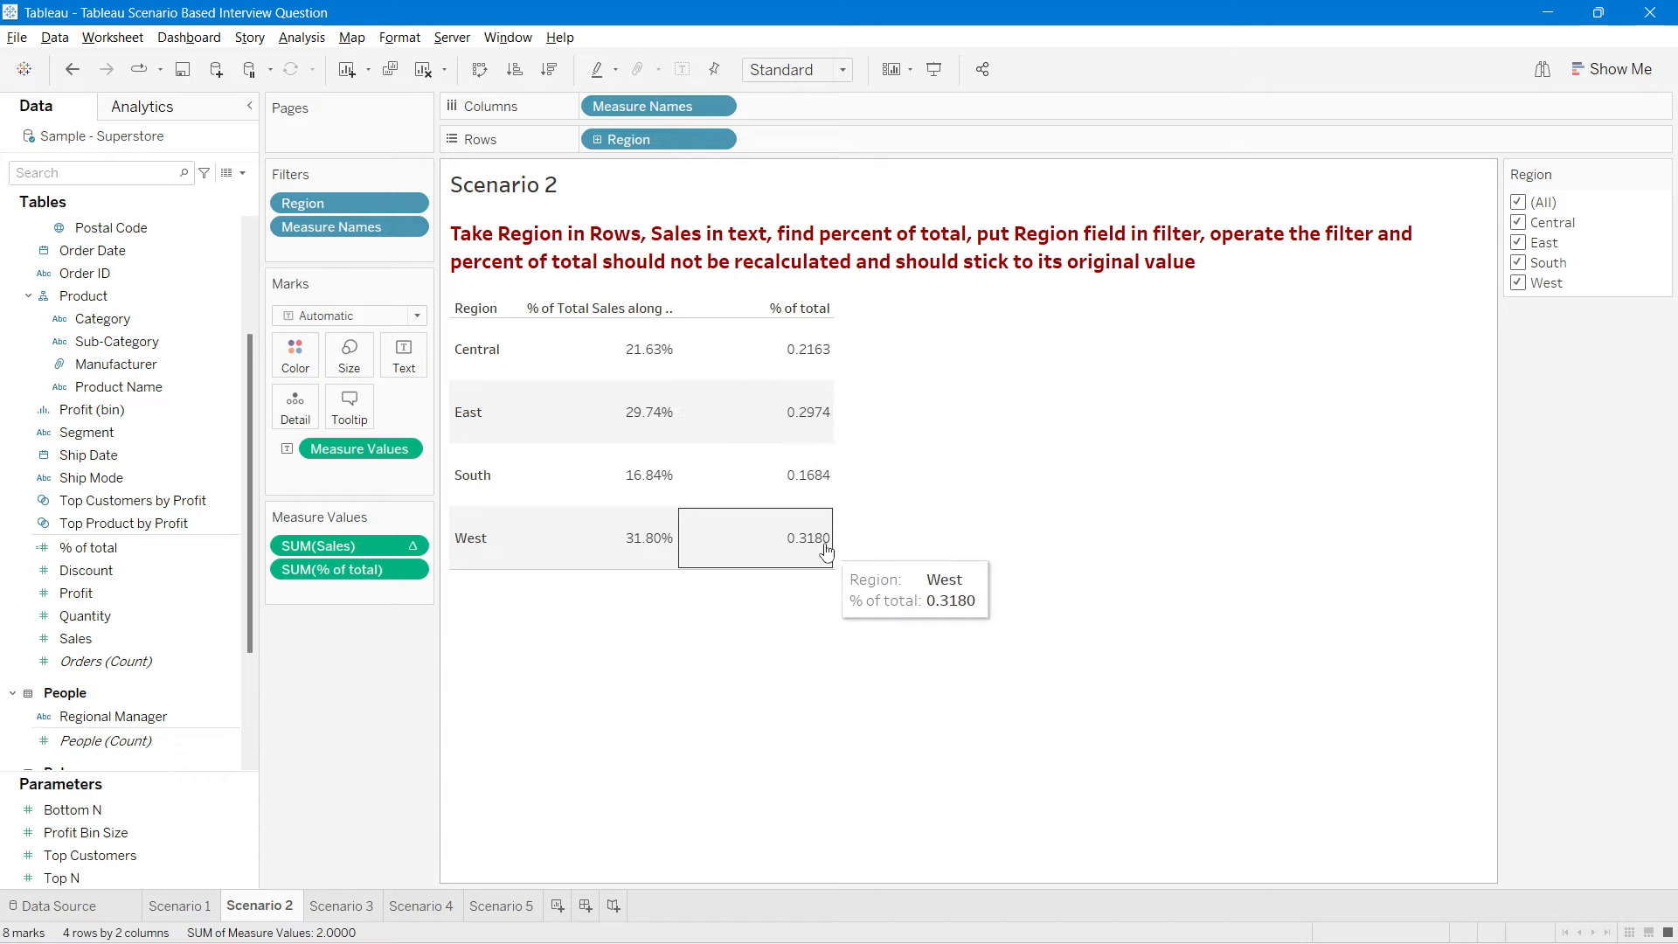
Step: Format the % of total measure's numbers as Percentage and close the formatting pane
{"action": "right_click", "coordinate": [350, 573]}
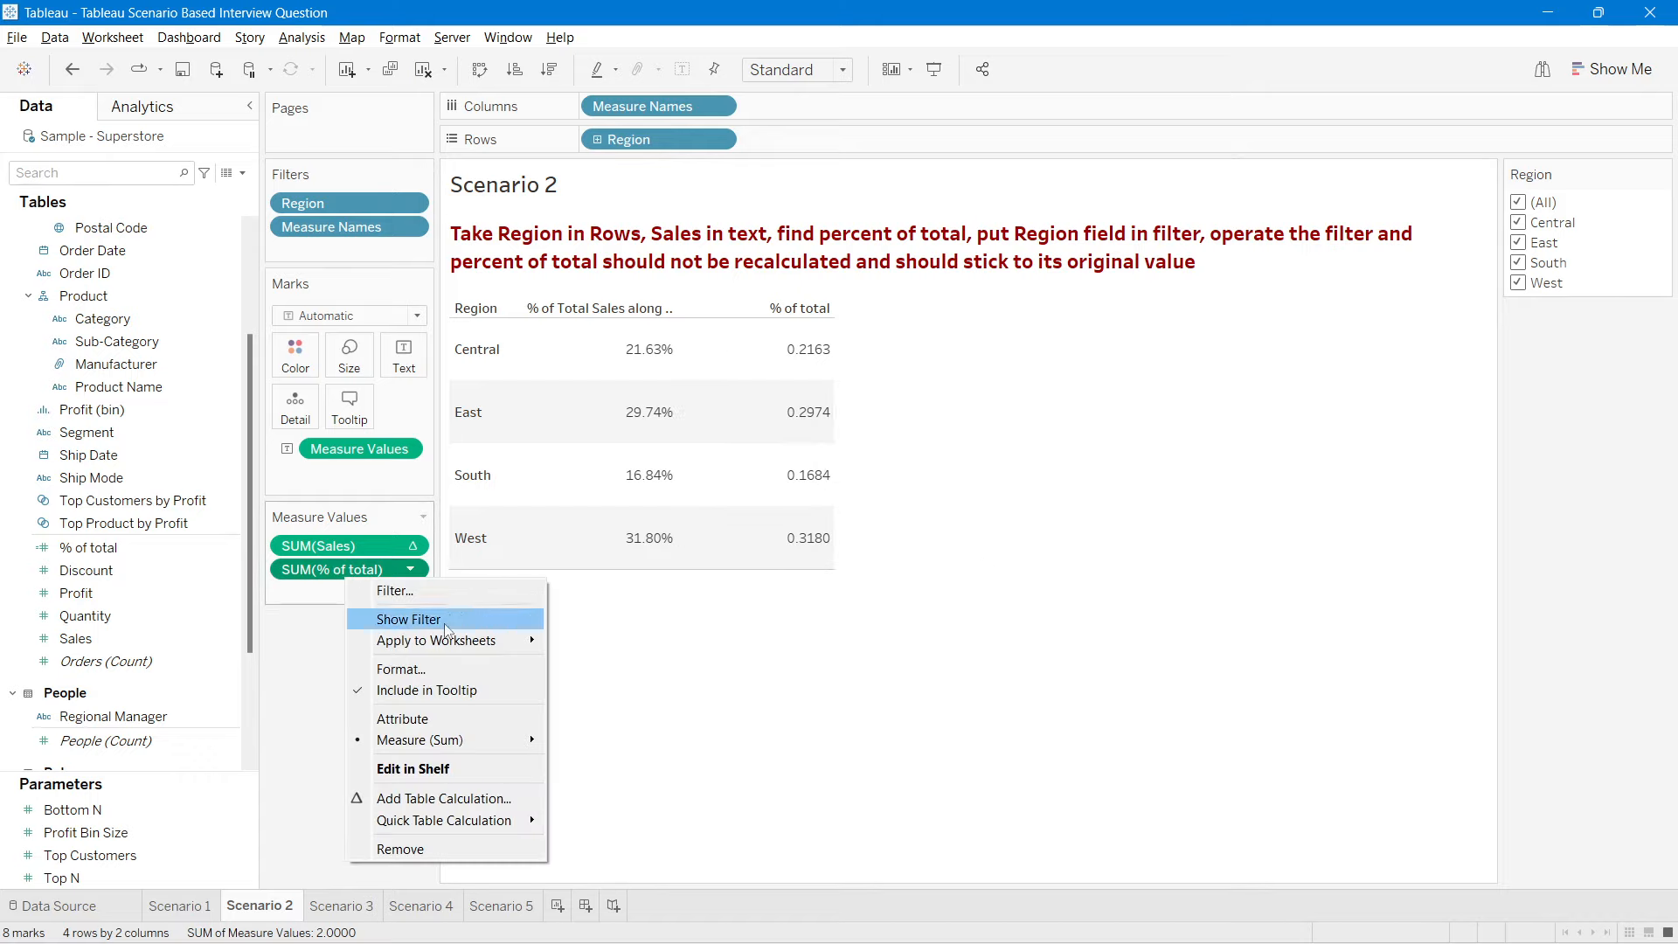
{"action": "left_click", "coordinate": [402, 670]}
{"action": "left_click", "coordinate": [140, 238]}
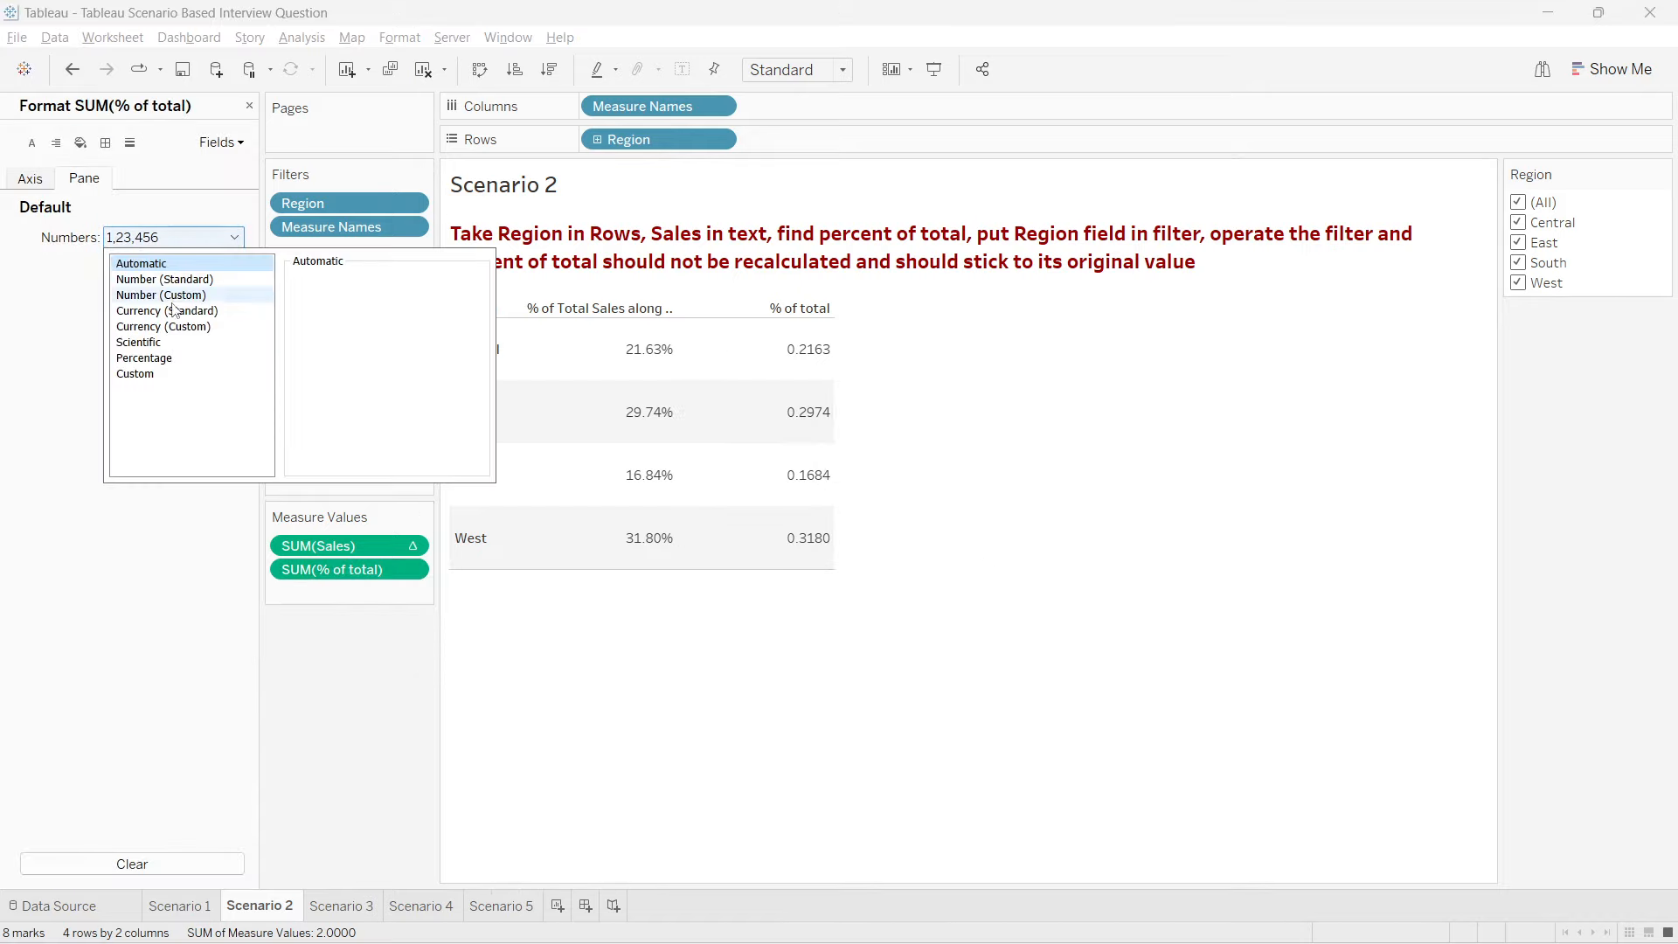
{"action": "left_click", "coordinate": [145, 358]}
{"action": "left_click", "coordinate": [252, 105]}
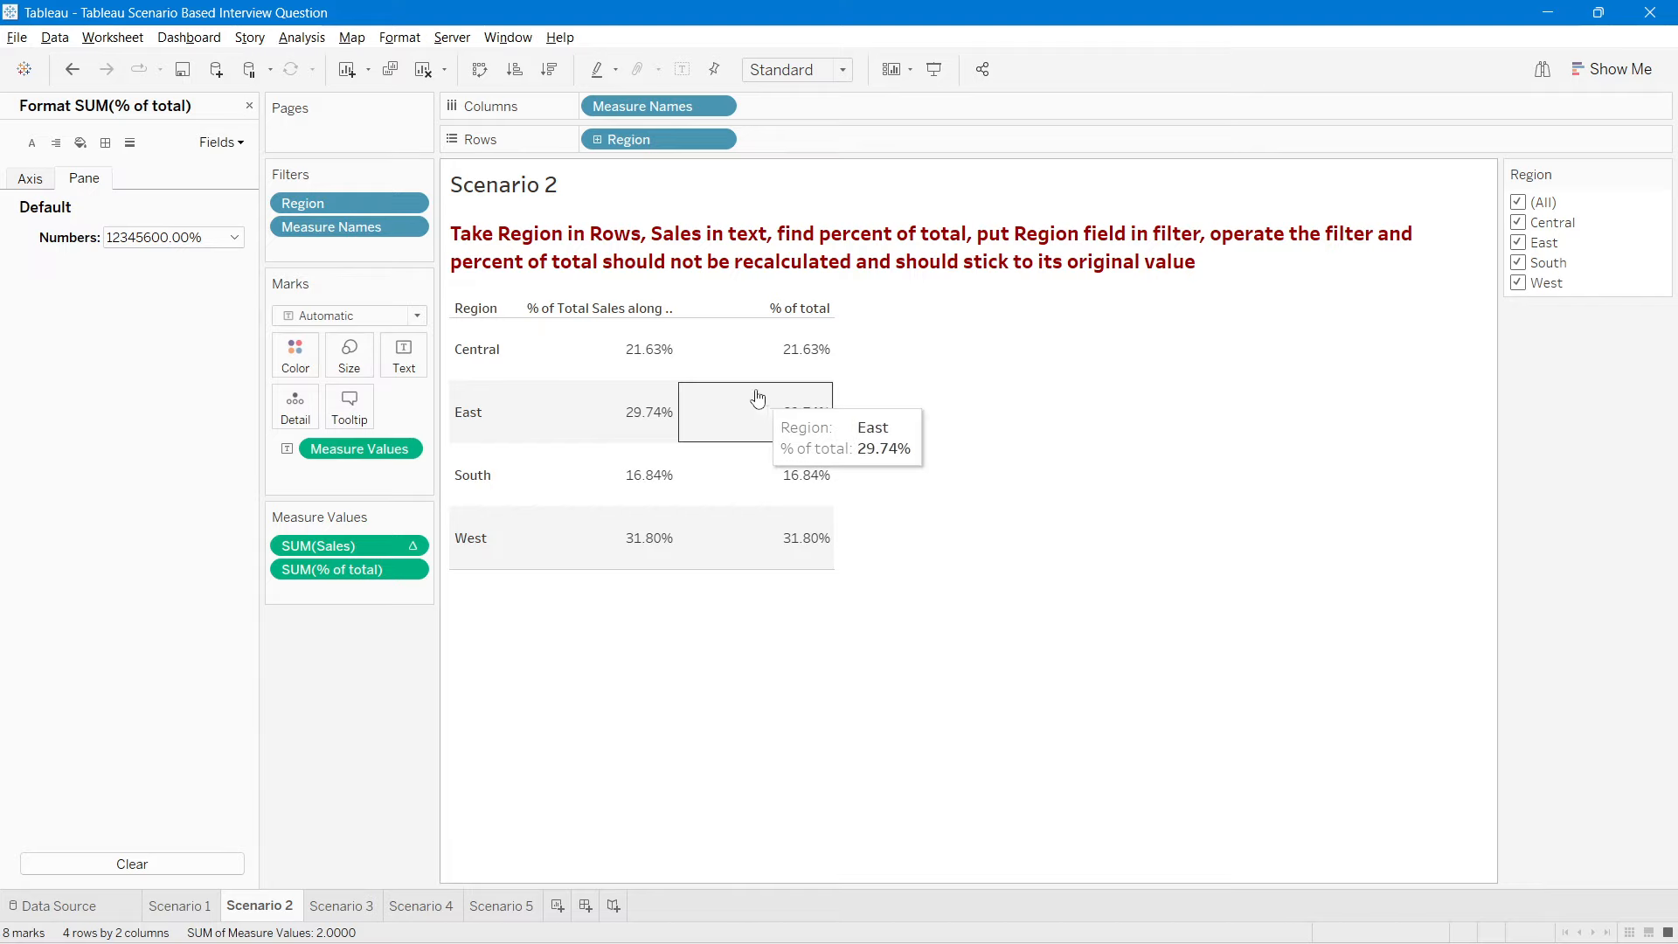
{"action": "left_click", "coordinate": [249, 106]}
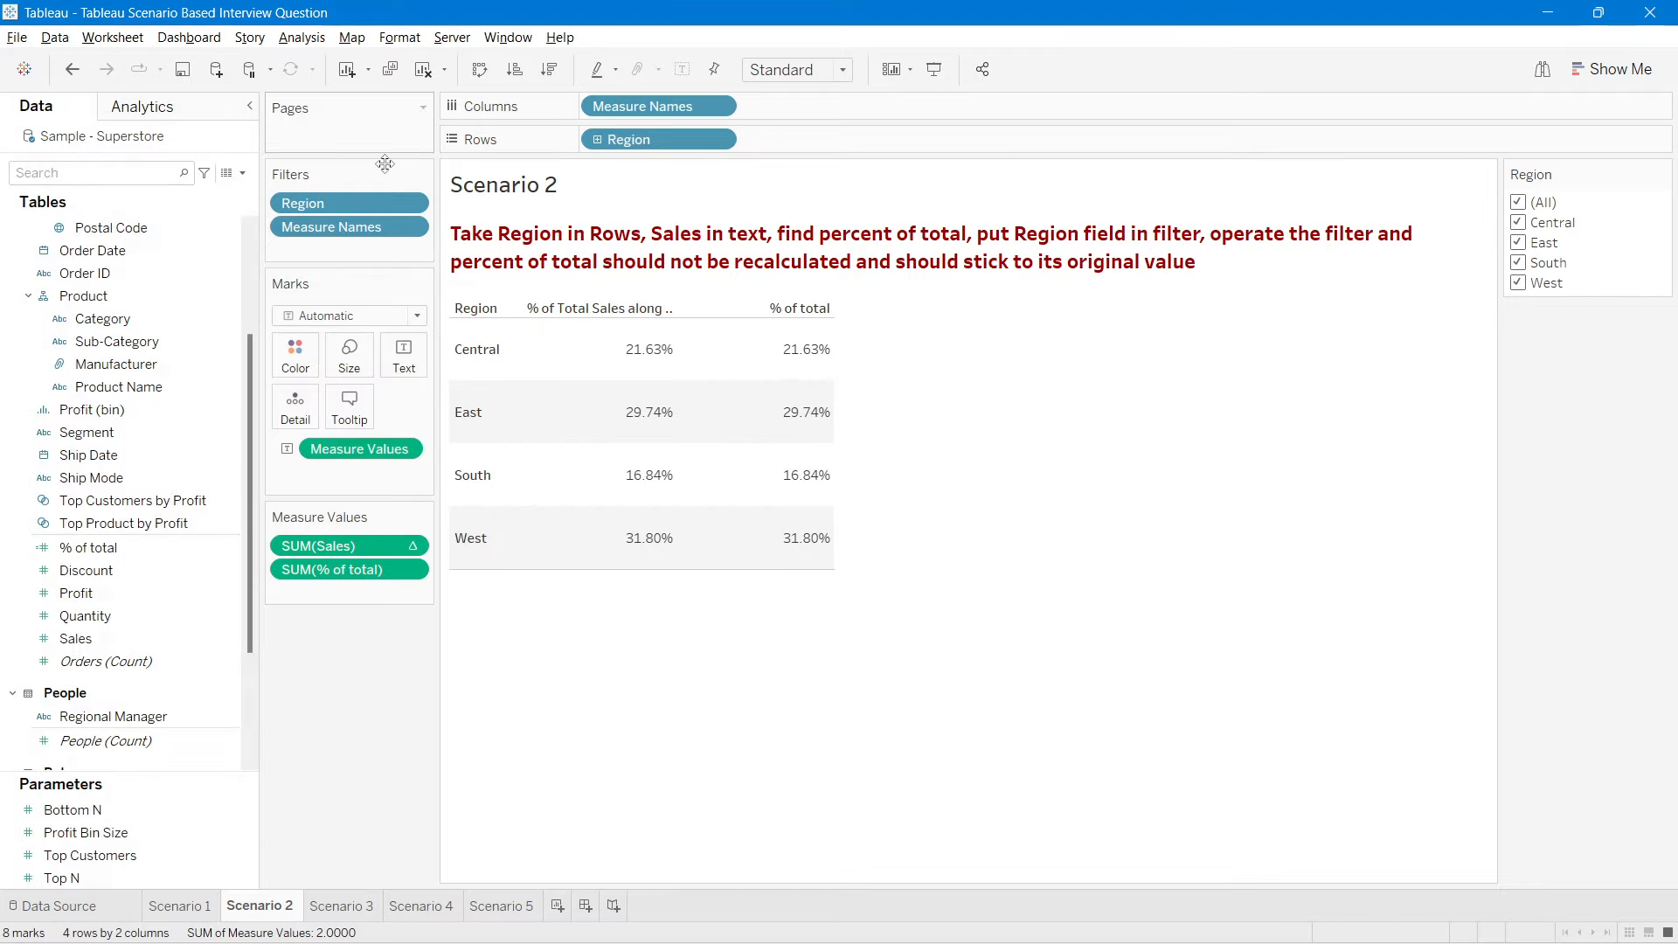
Step: Exclude West in the Region filter and compare the table calculation percentages with the fixed % of total column
{"action": "left_click", "coordinate": [1520, 284]}
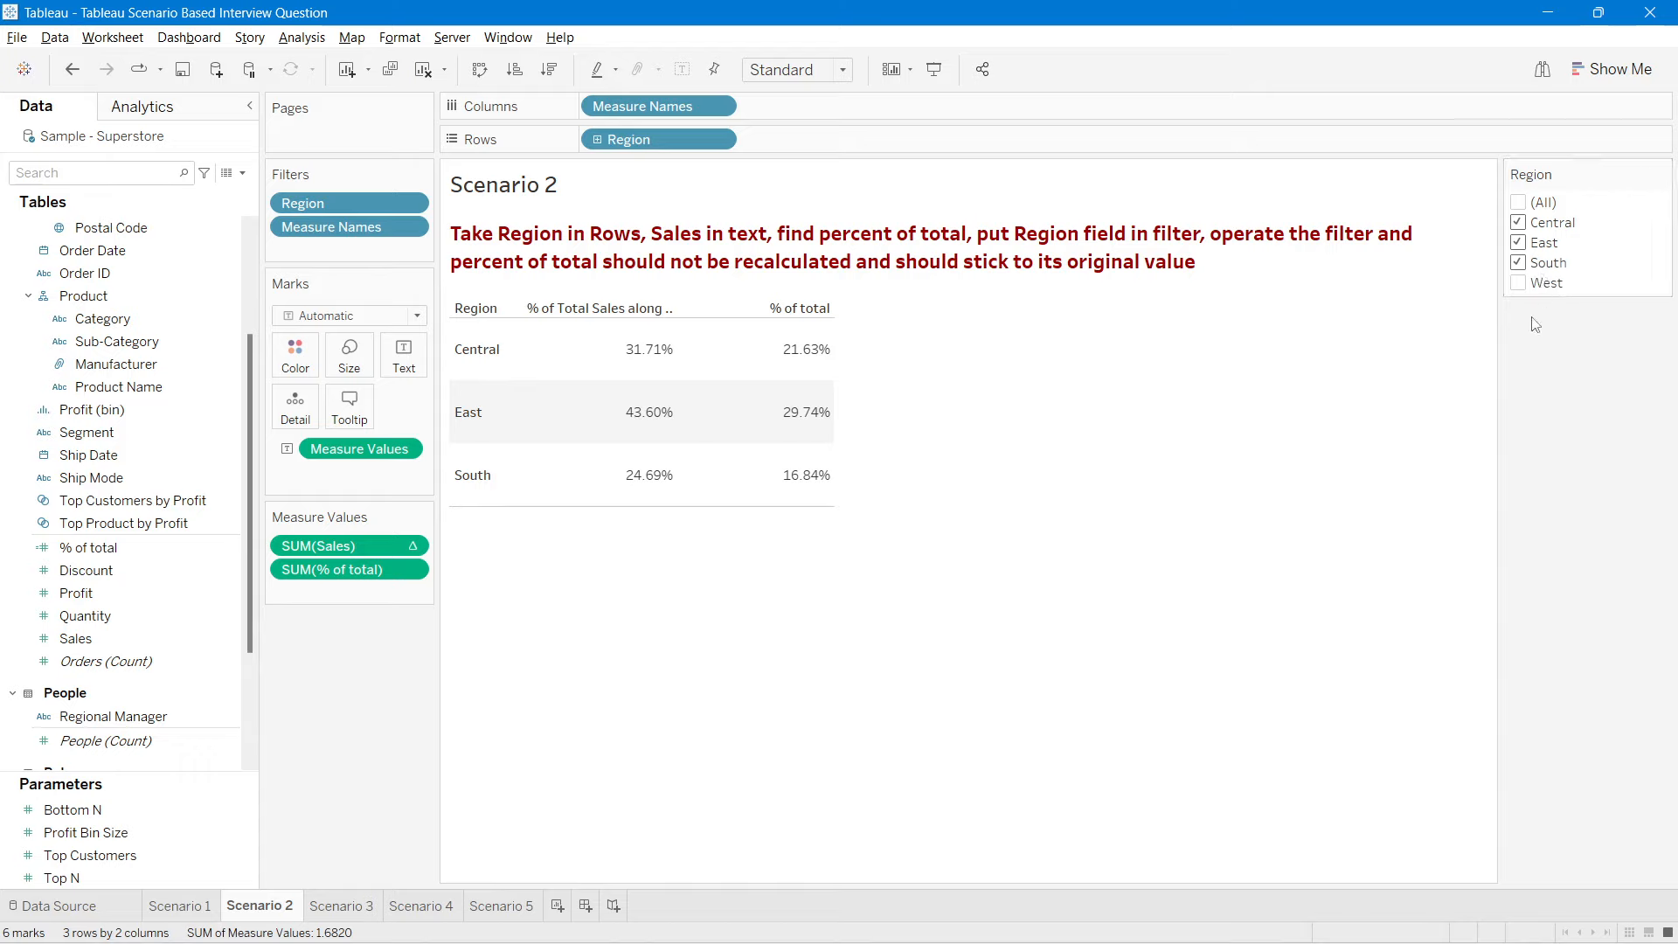
{"action": "mouse_move", "coordinate": [810, 352]}
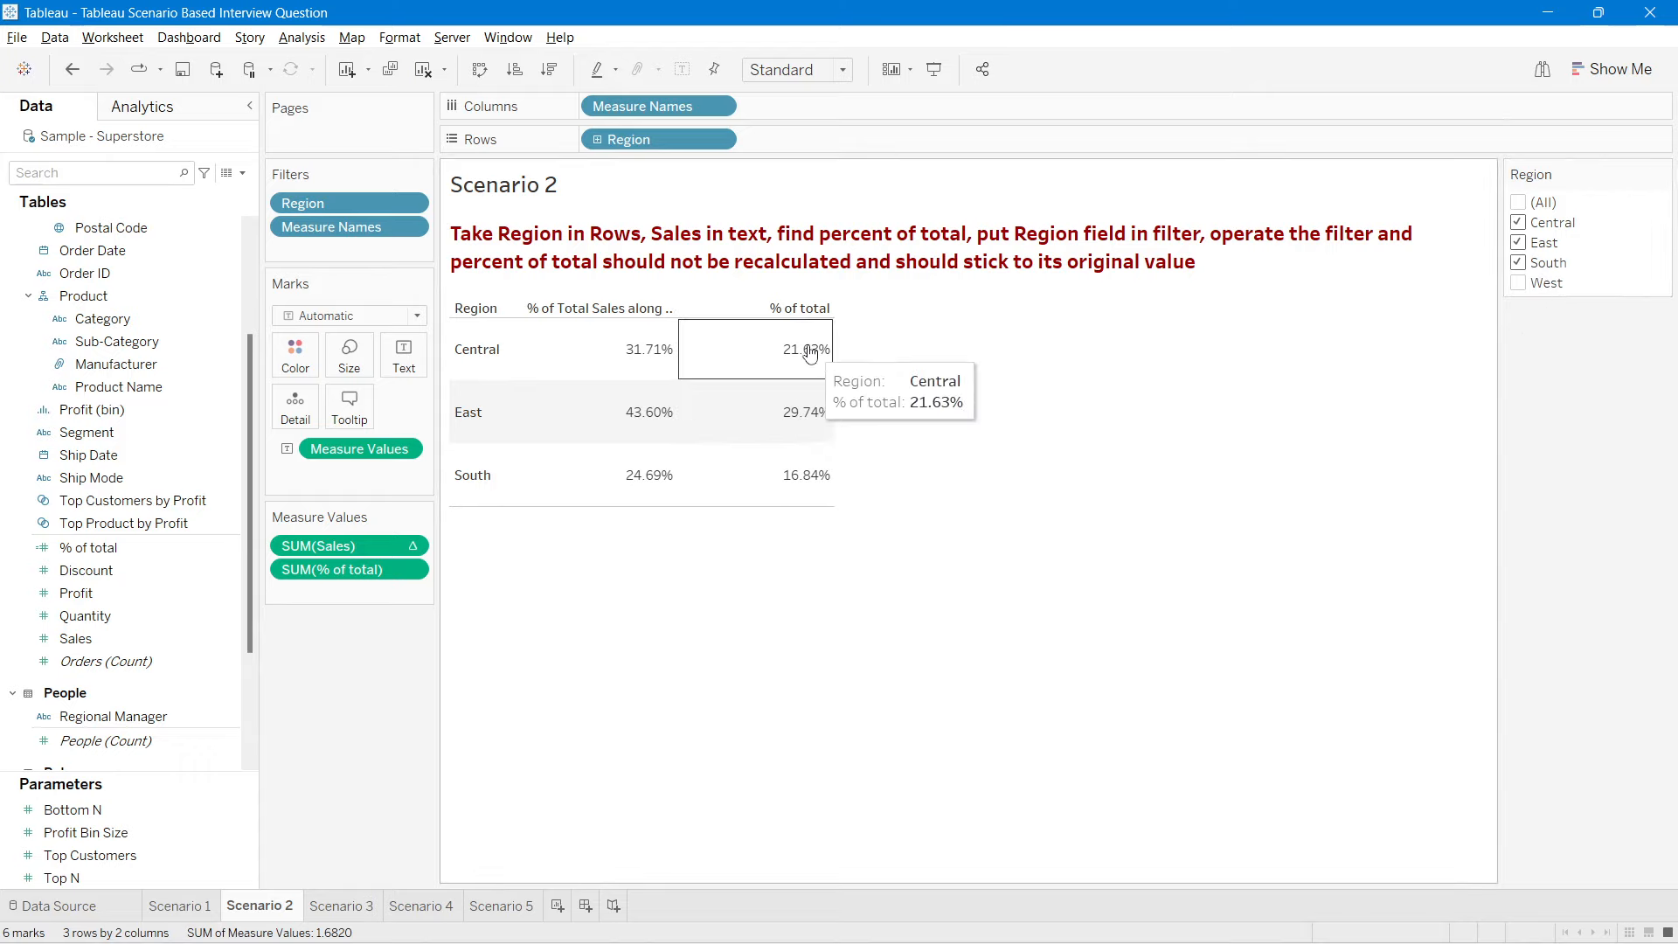
{"action": "mouse_move", "coordinate": [631, 488]}
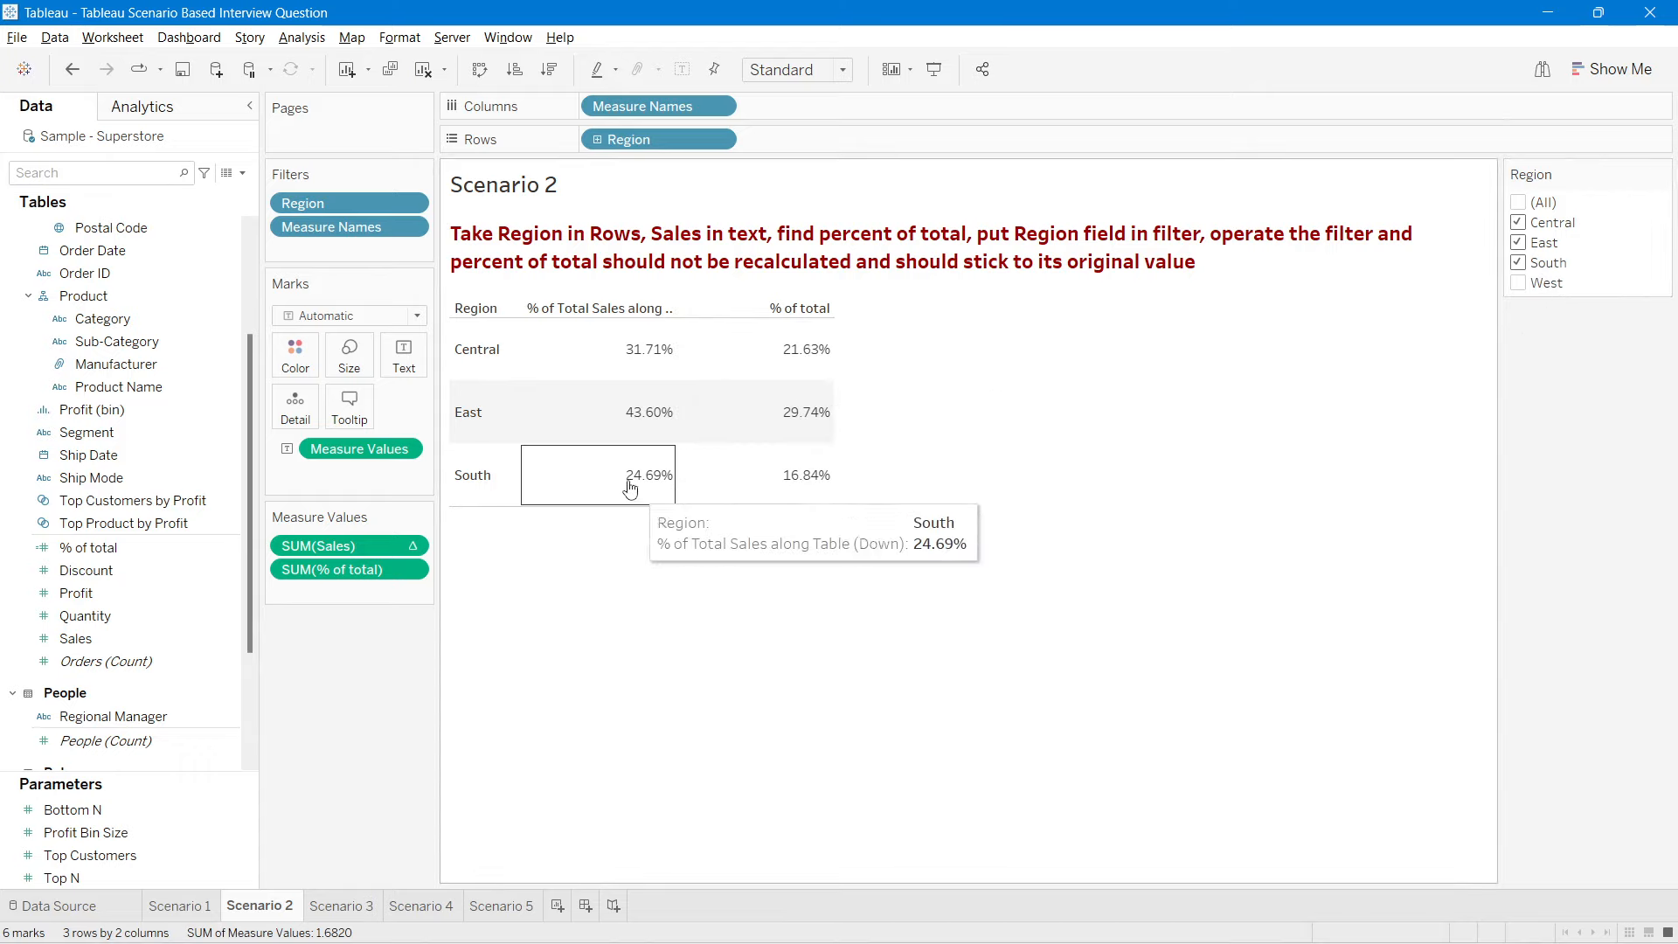
{"action": "mouse_move", "coordinate": [649, 405]}
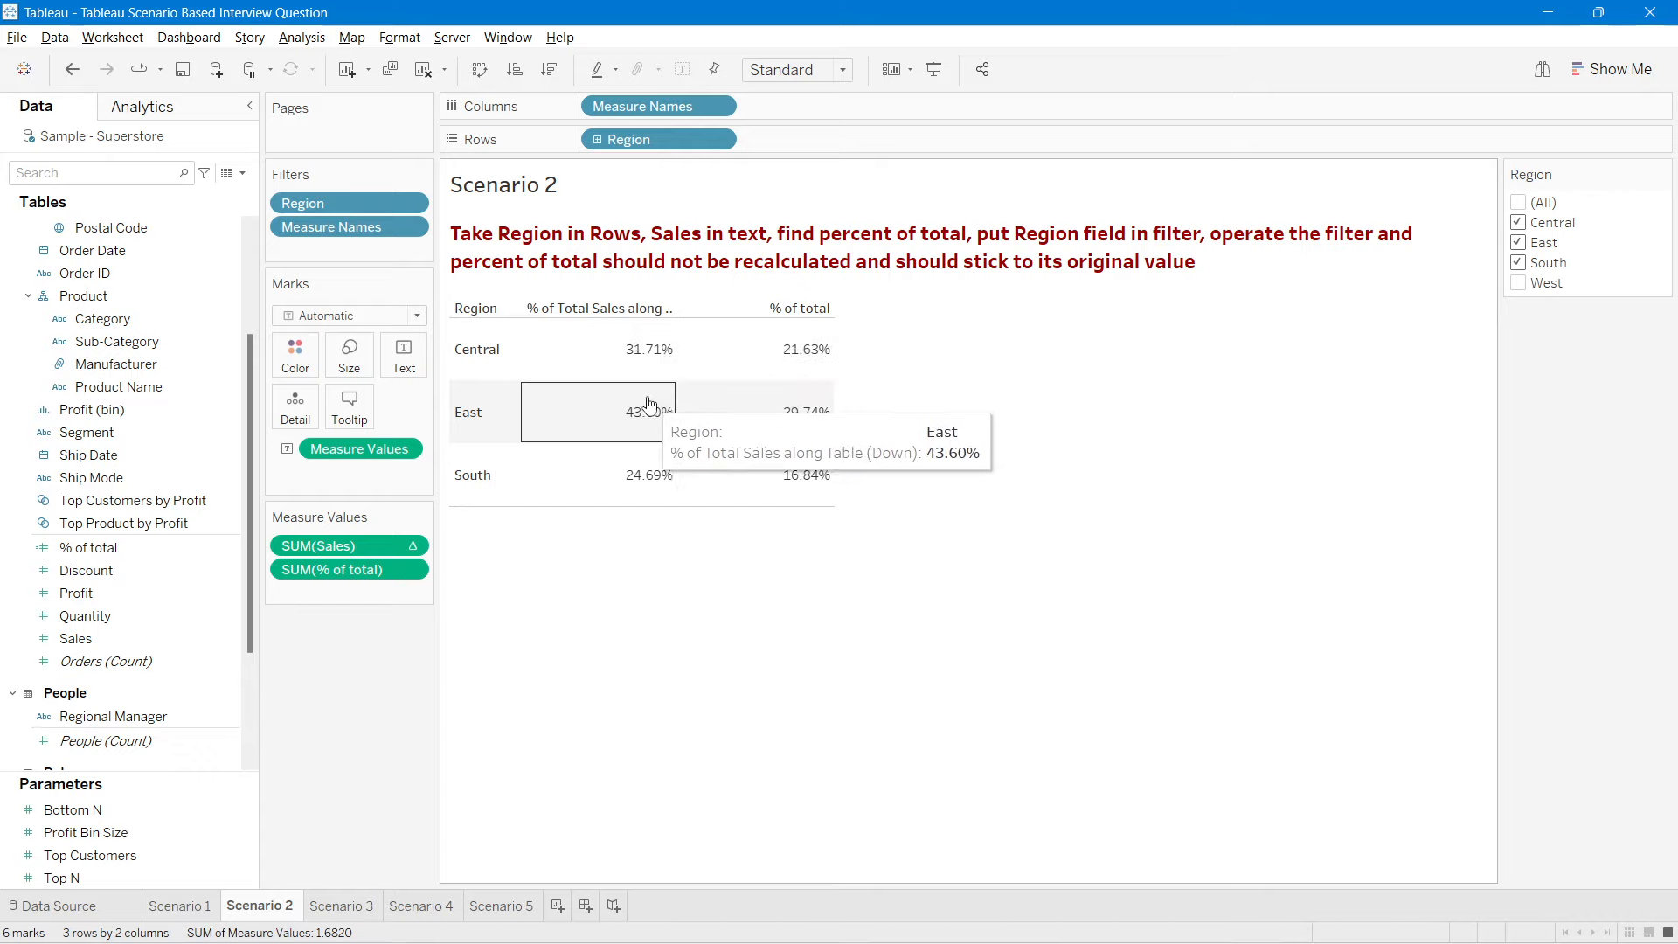
Step: Restore West, exclude East and Central to compare both percentage columns, and reselect all regions
{"action": "left_click", "coordinate": [1517, 203]}
{"action": "left_click", "coordinate": [1517, 242]}
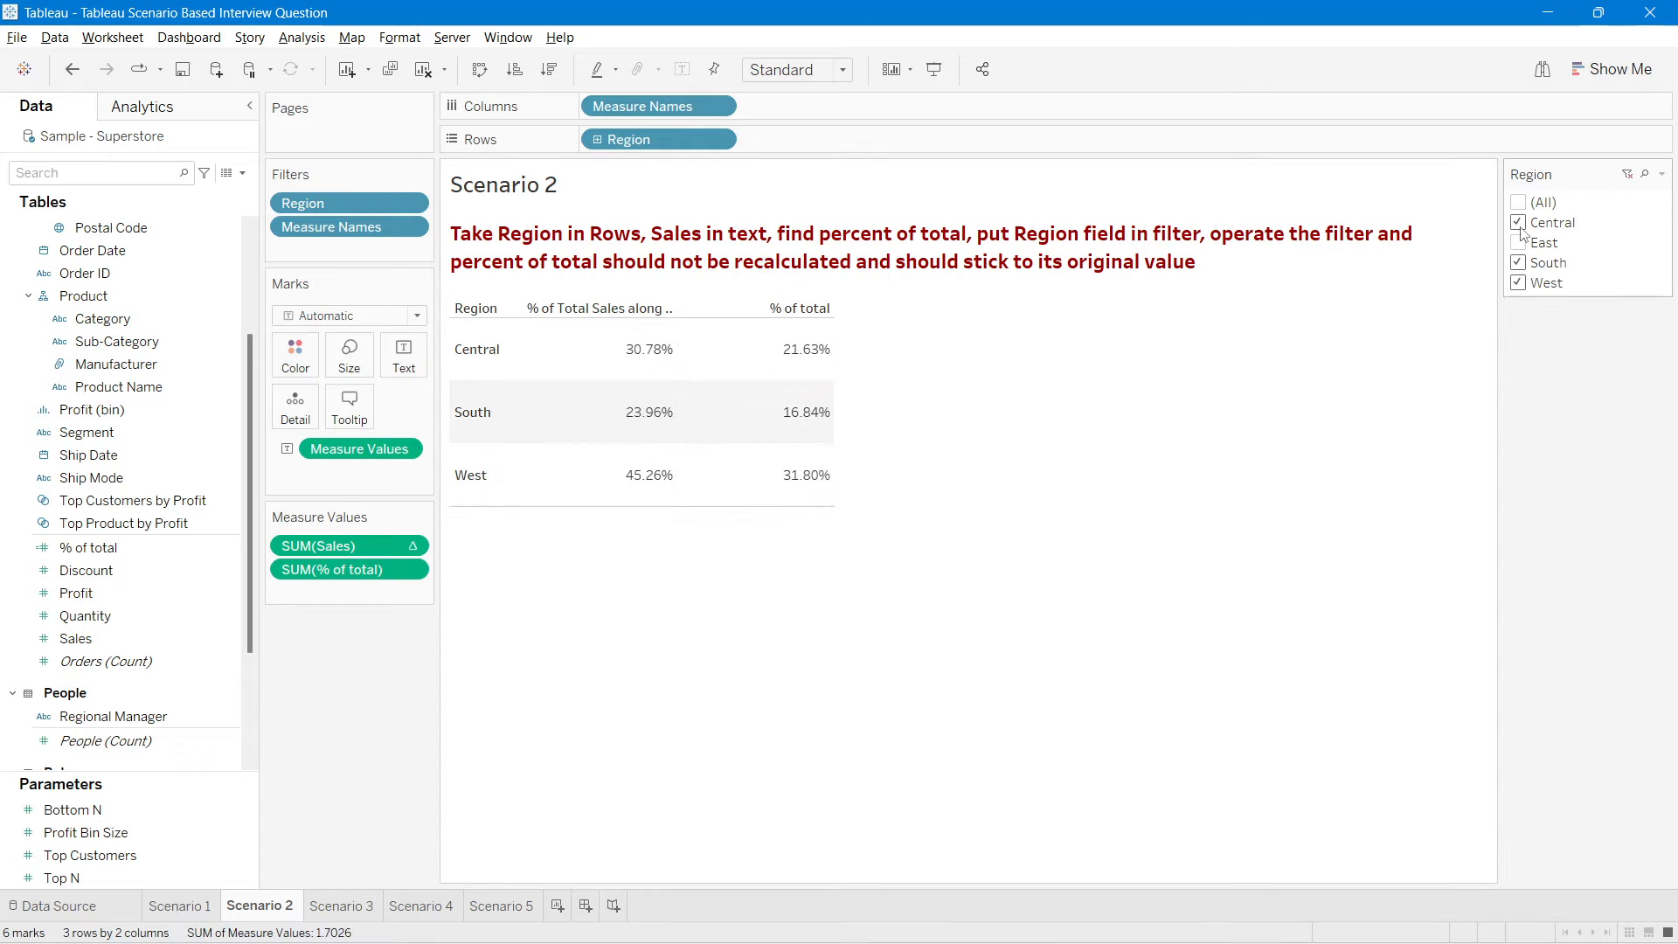
{"action": "left_click", "coordinate": [1518, 222]}
{"action": "mouse_move", "coordinate": [736, 363]}
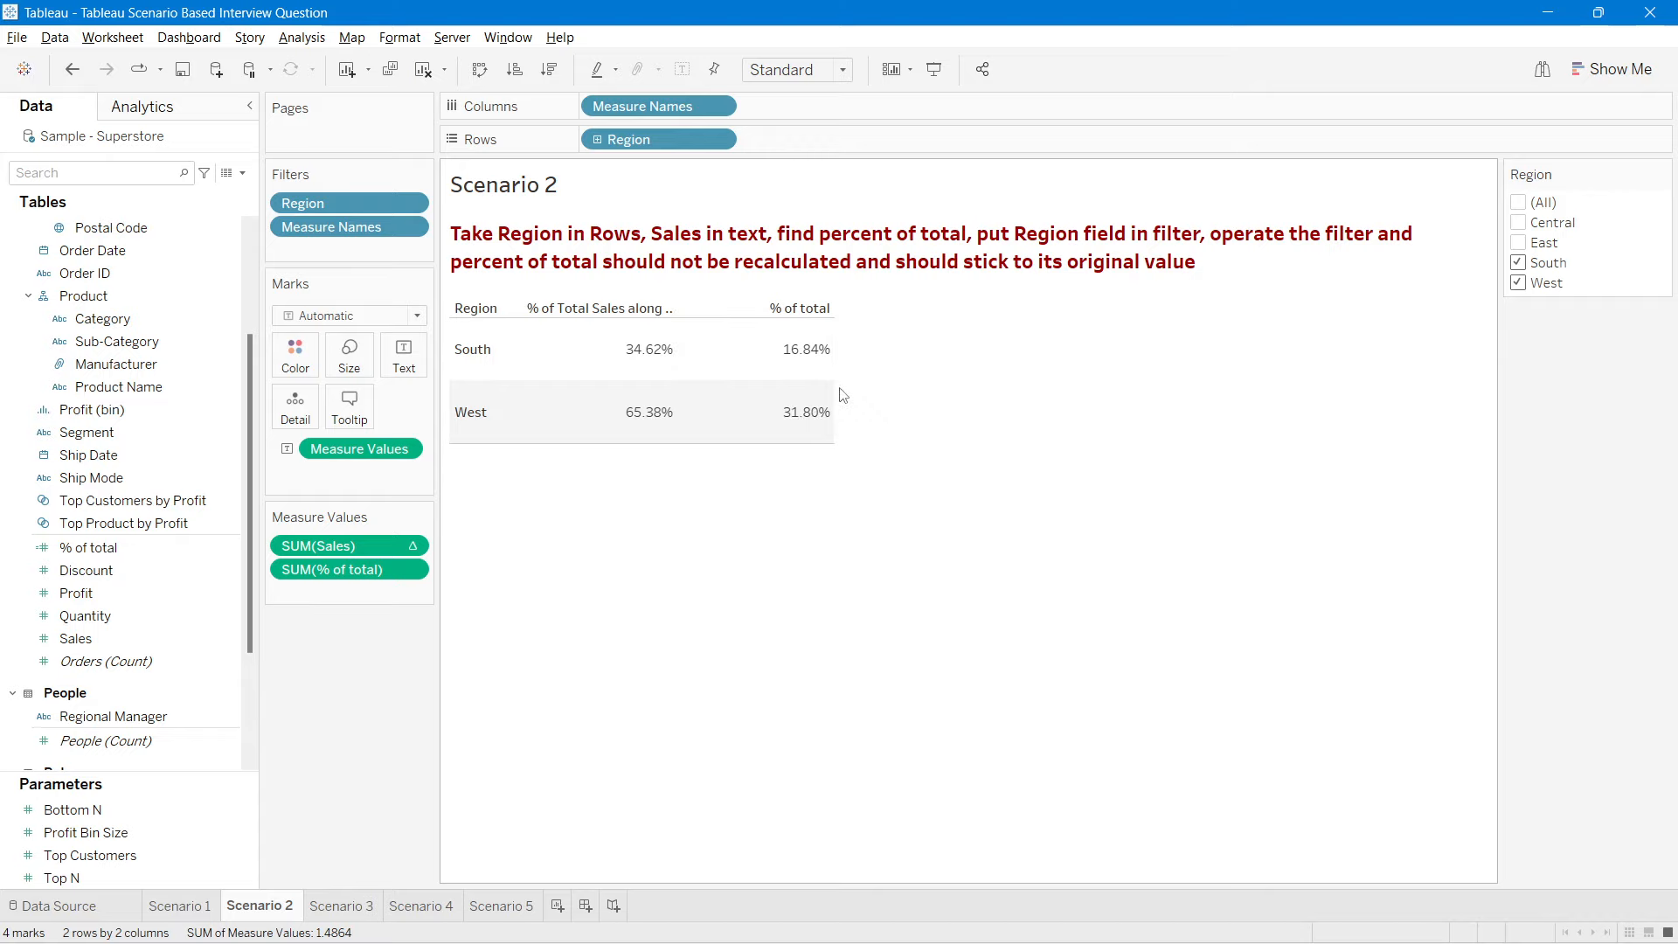
{"action": "left_click", "coordinate": [1521, 202]}
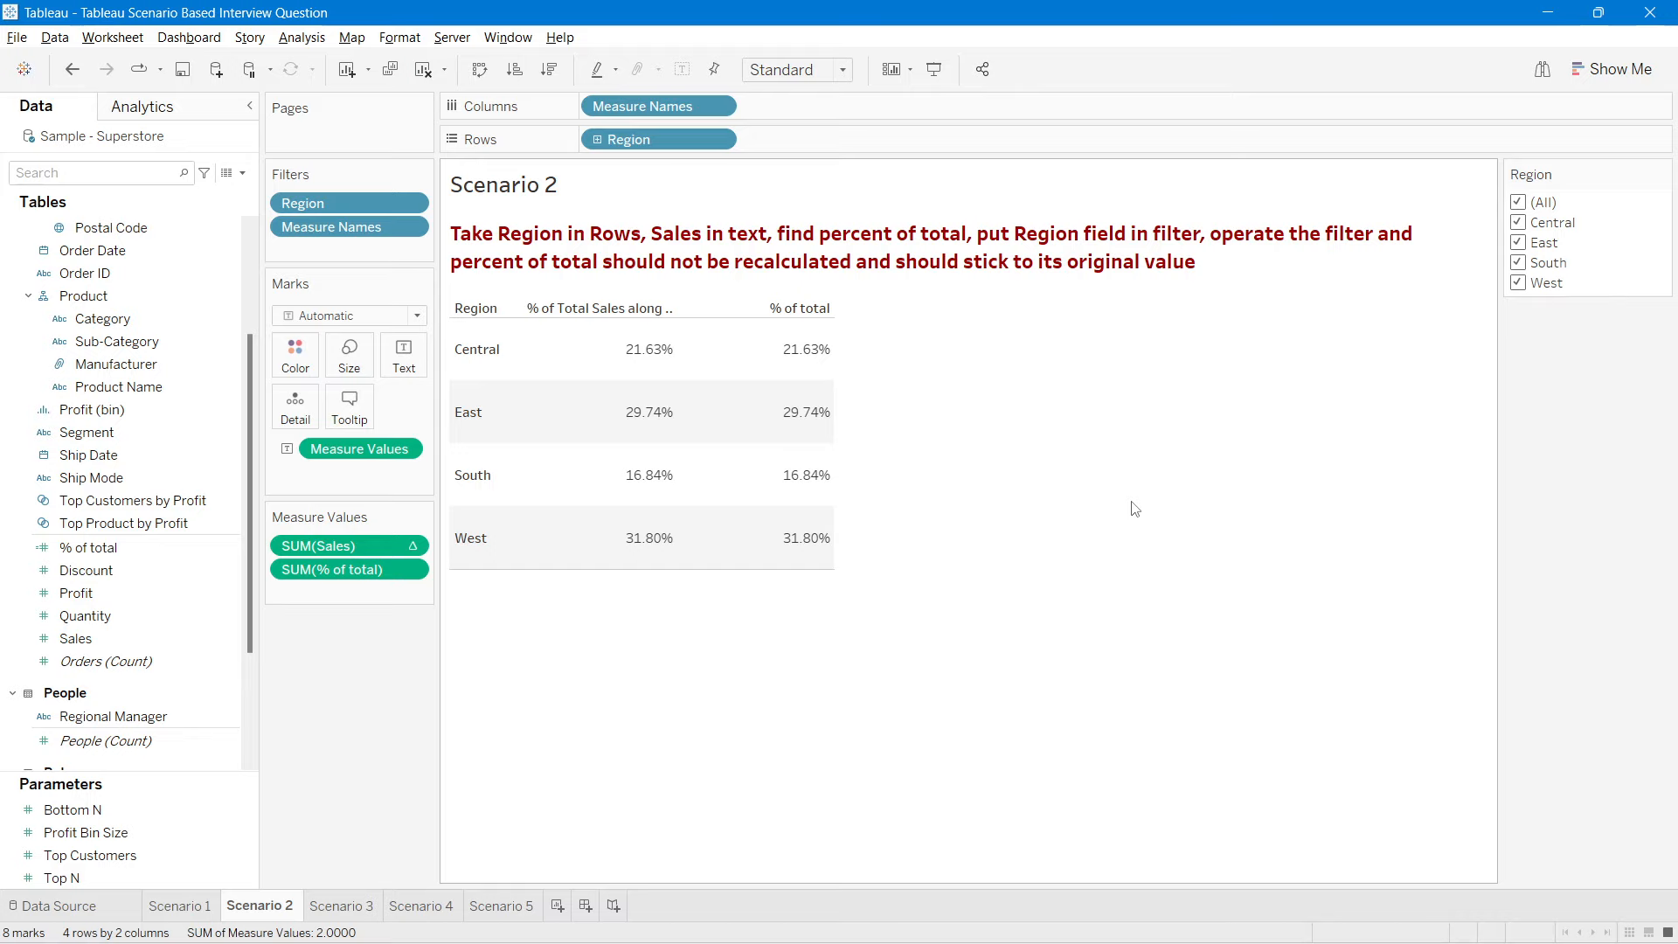
Step: Add Category as a filter using all values and show its filter control beside the table
{"action": "left_click_drag", "start_coordinate": [103, 318], "coordinate": [359, 260]}
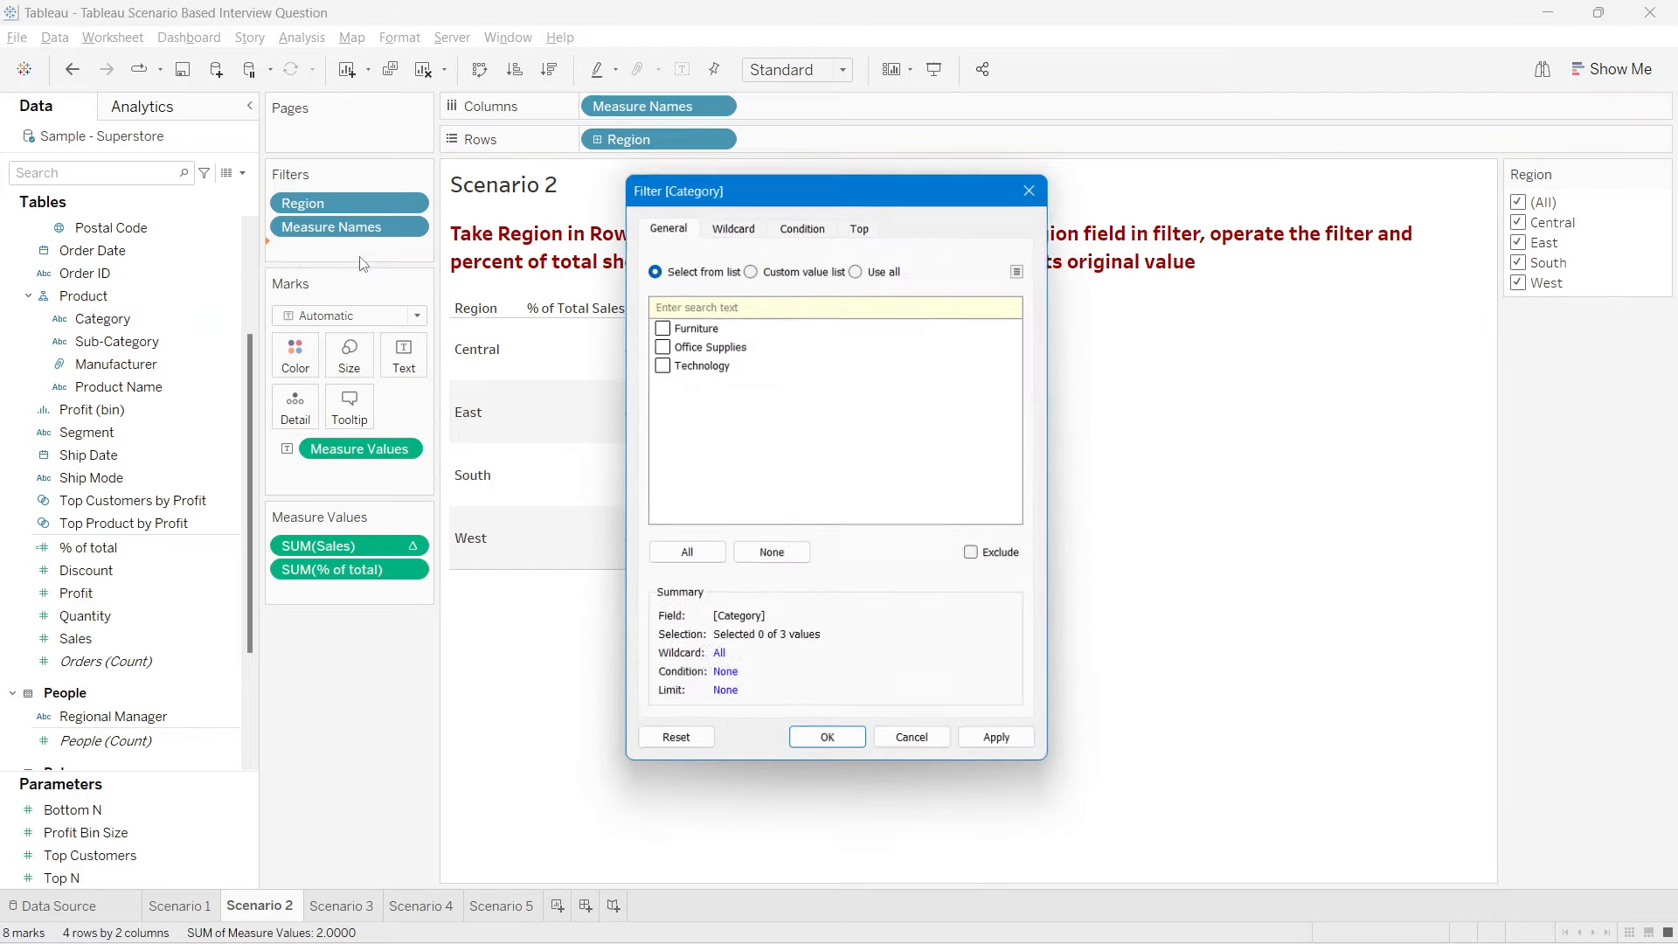
{"action": "left_click", "coordinate": [869, 266]}
{"action": "left_click", "coordinate": [829, 747]}
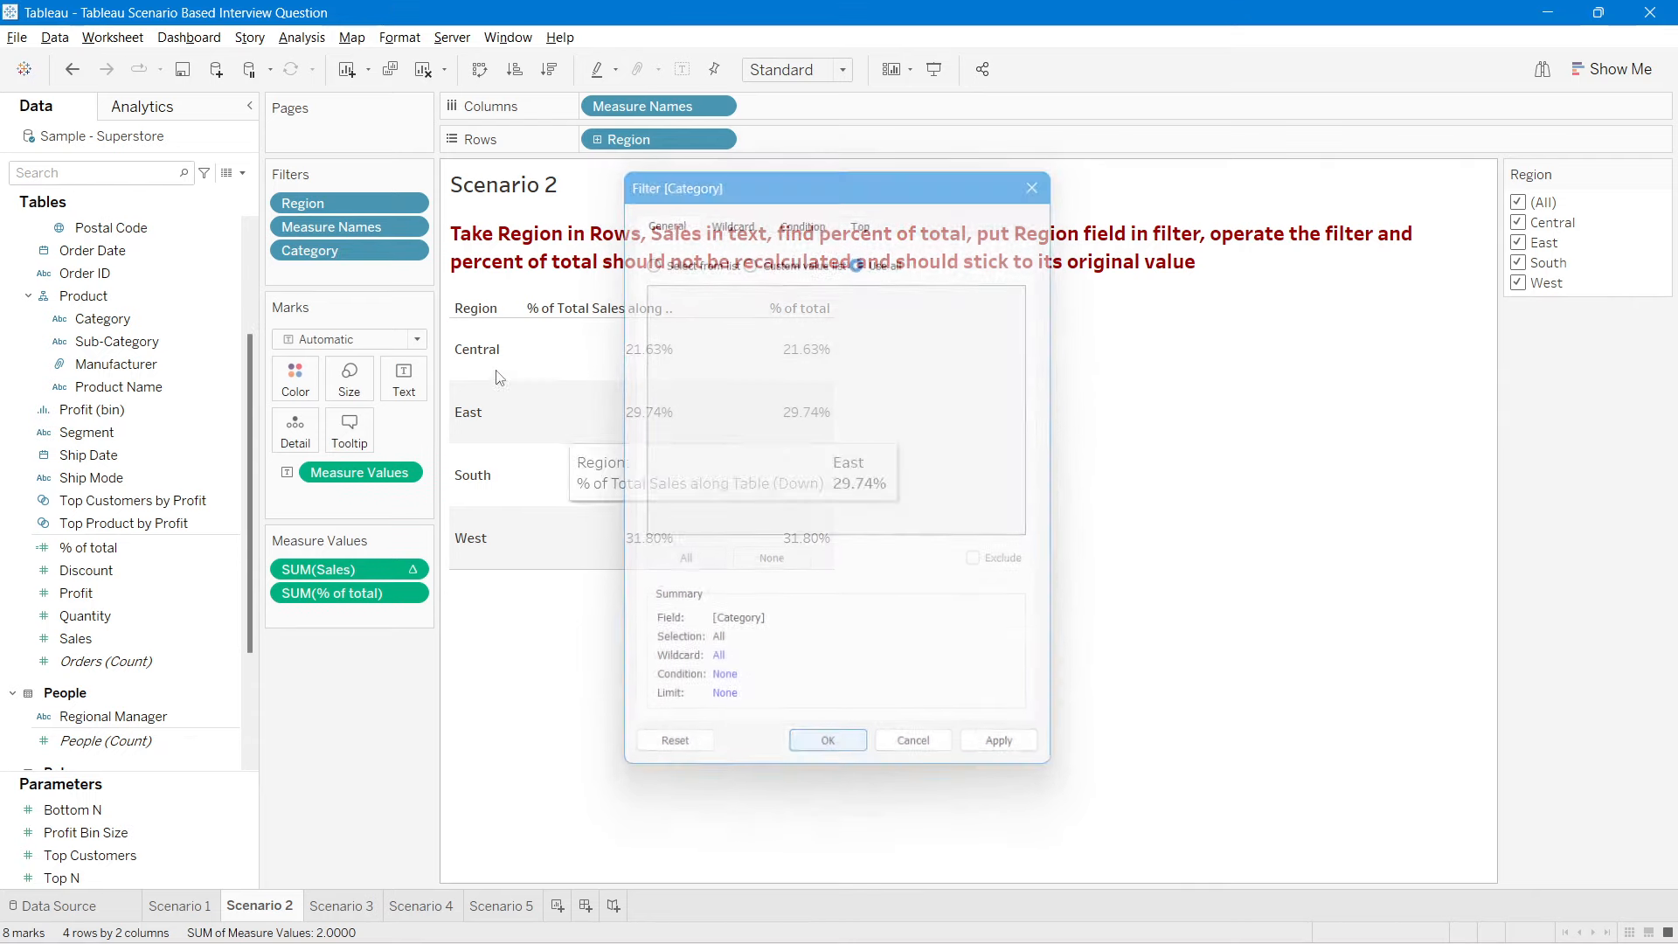
{"action": "right_click", "coordinate": [339, 251]}
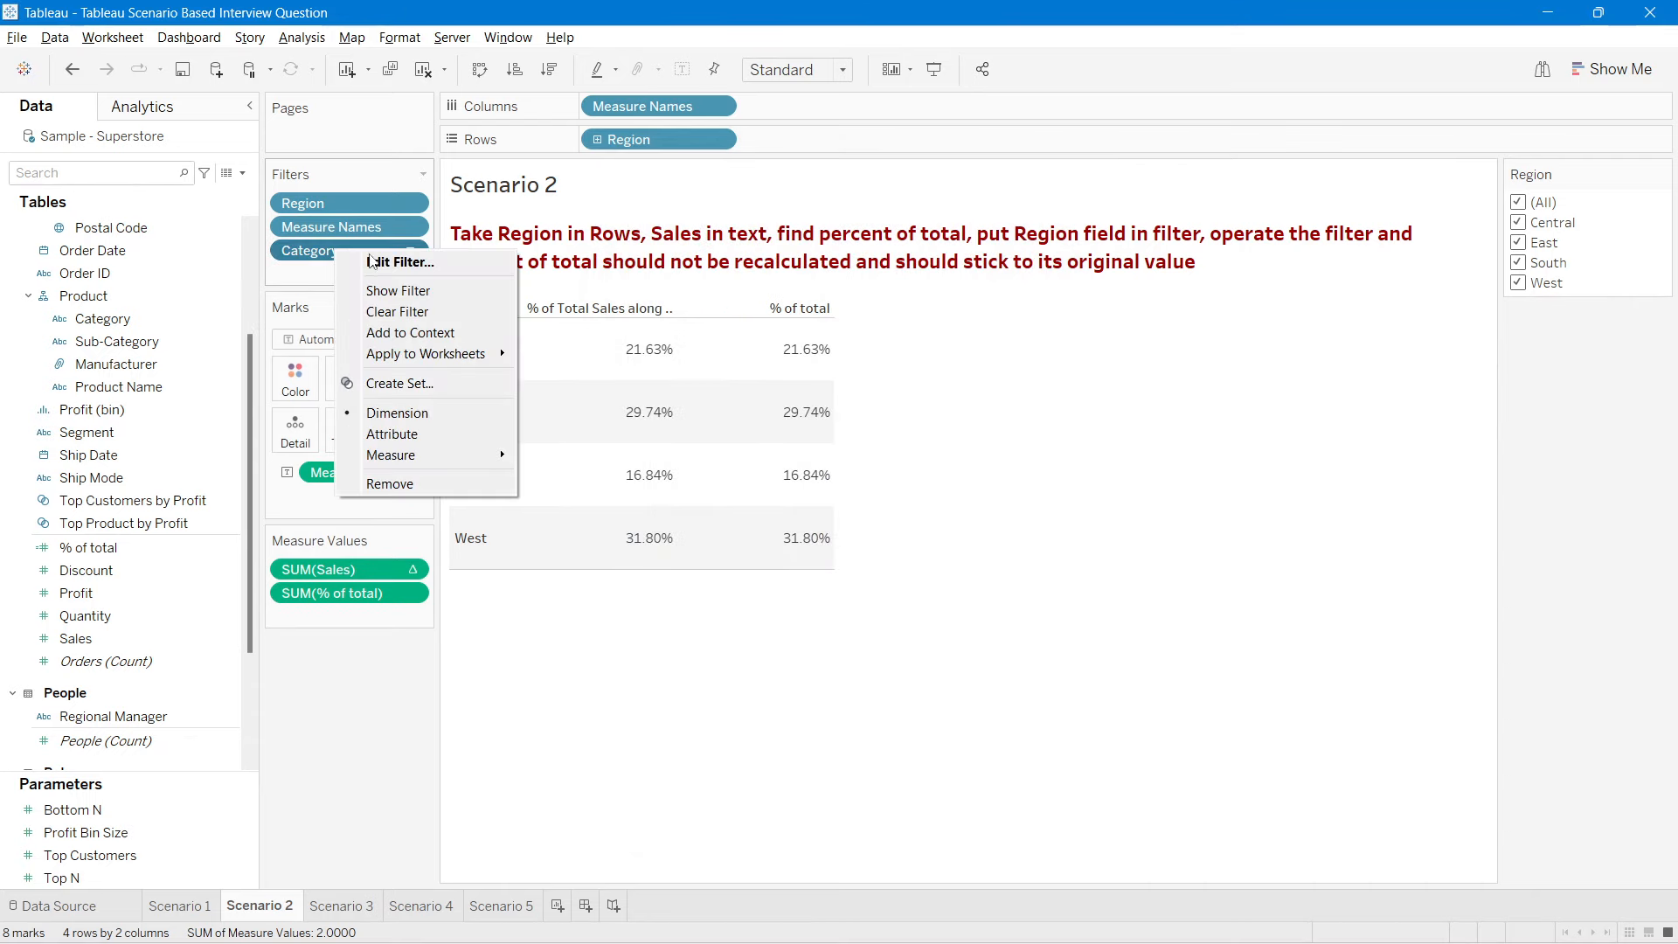
{"action": "left_click", "coordinate": [420, 297]}
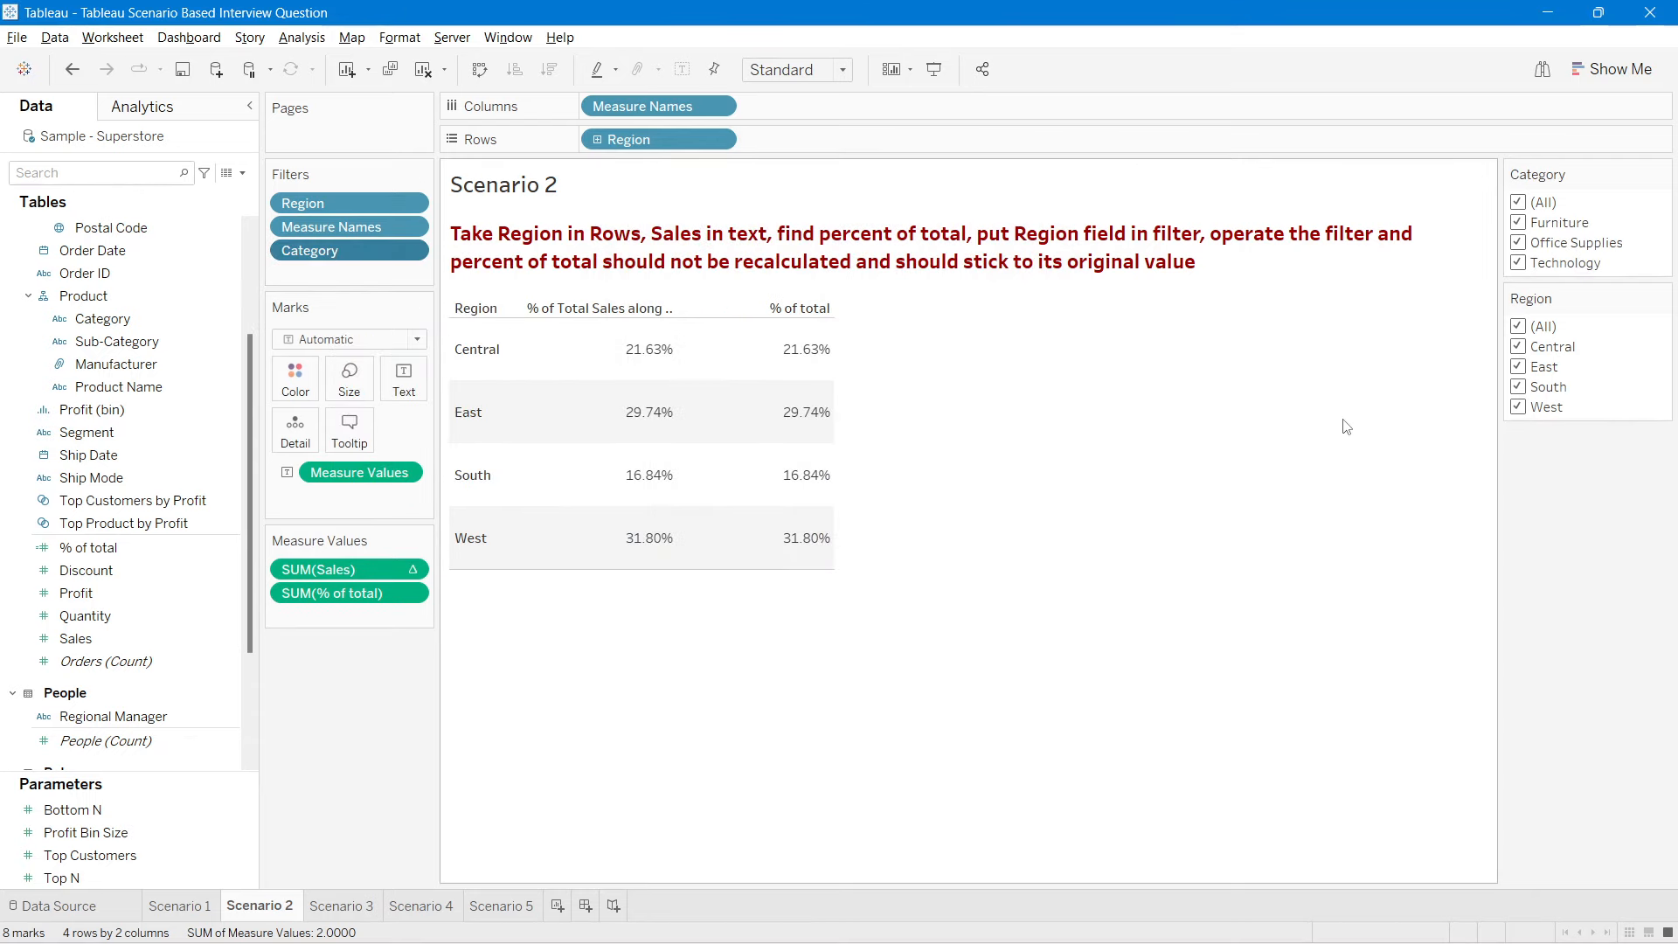
Step: Exclude Technology and Office Supplies in the Category filter to compare both percentage columns, and reselect all categories
{"action": "left_click", "coordinate": [1519, 263]}
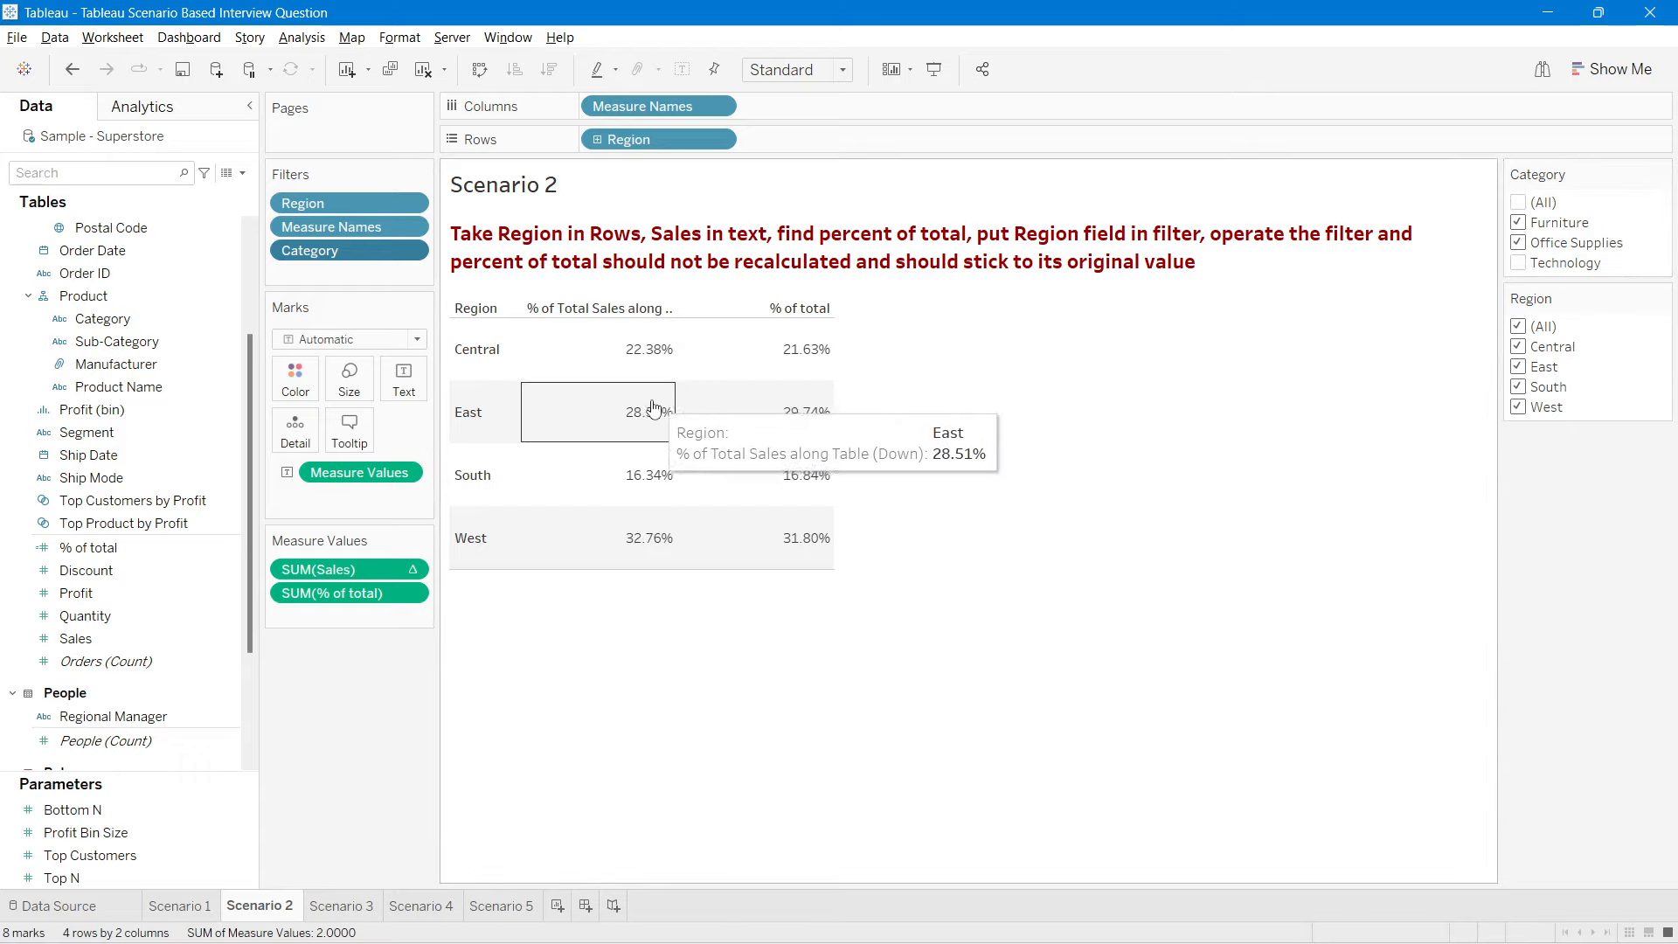
{"action": "left_click", "coordinate": [1518, 243]}
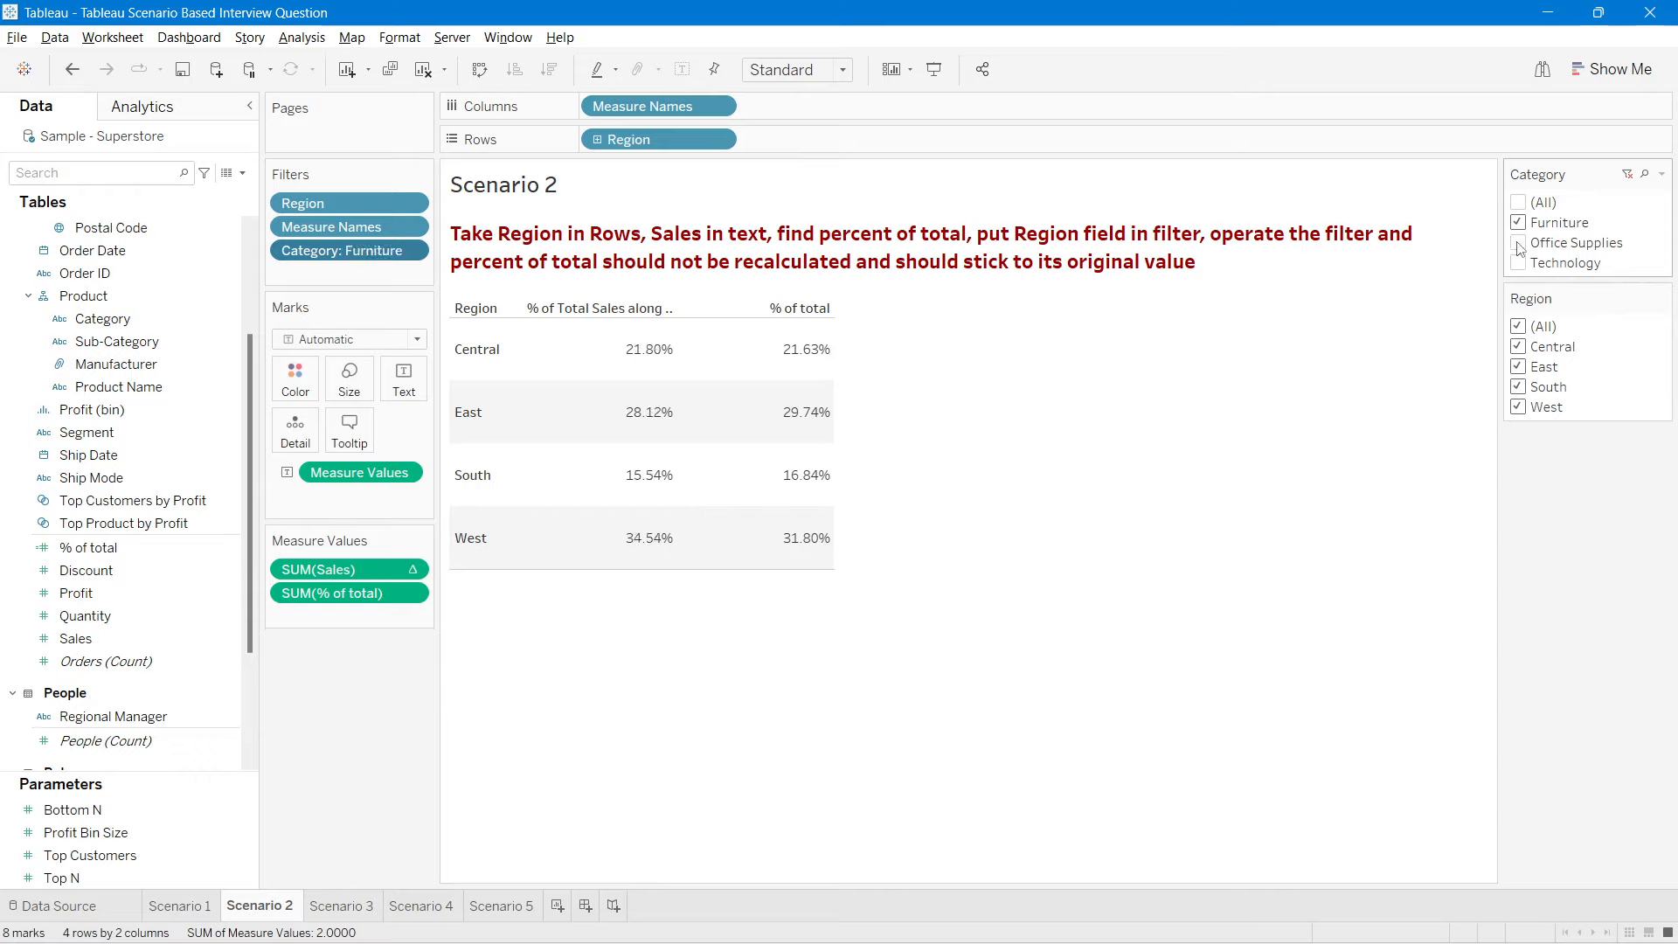
{"action": "left_click", "coordinate": [1519, 243]}
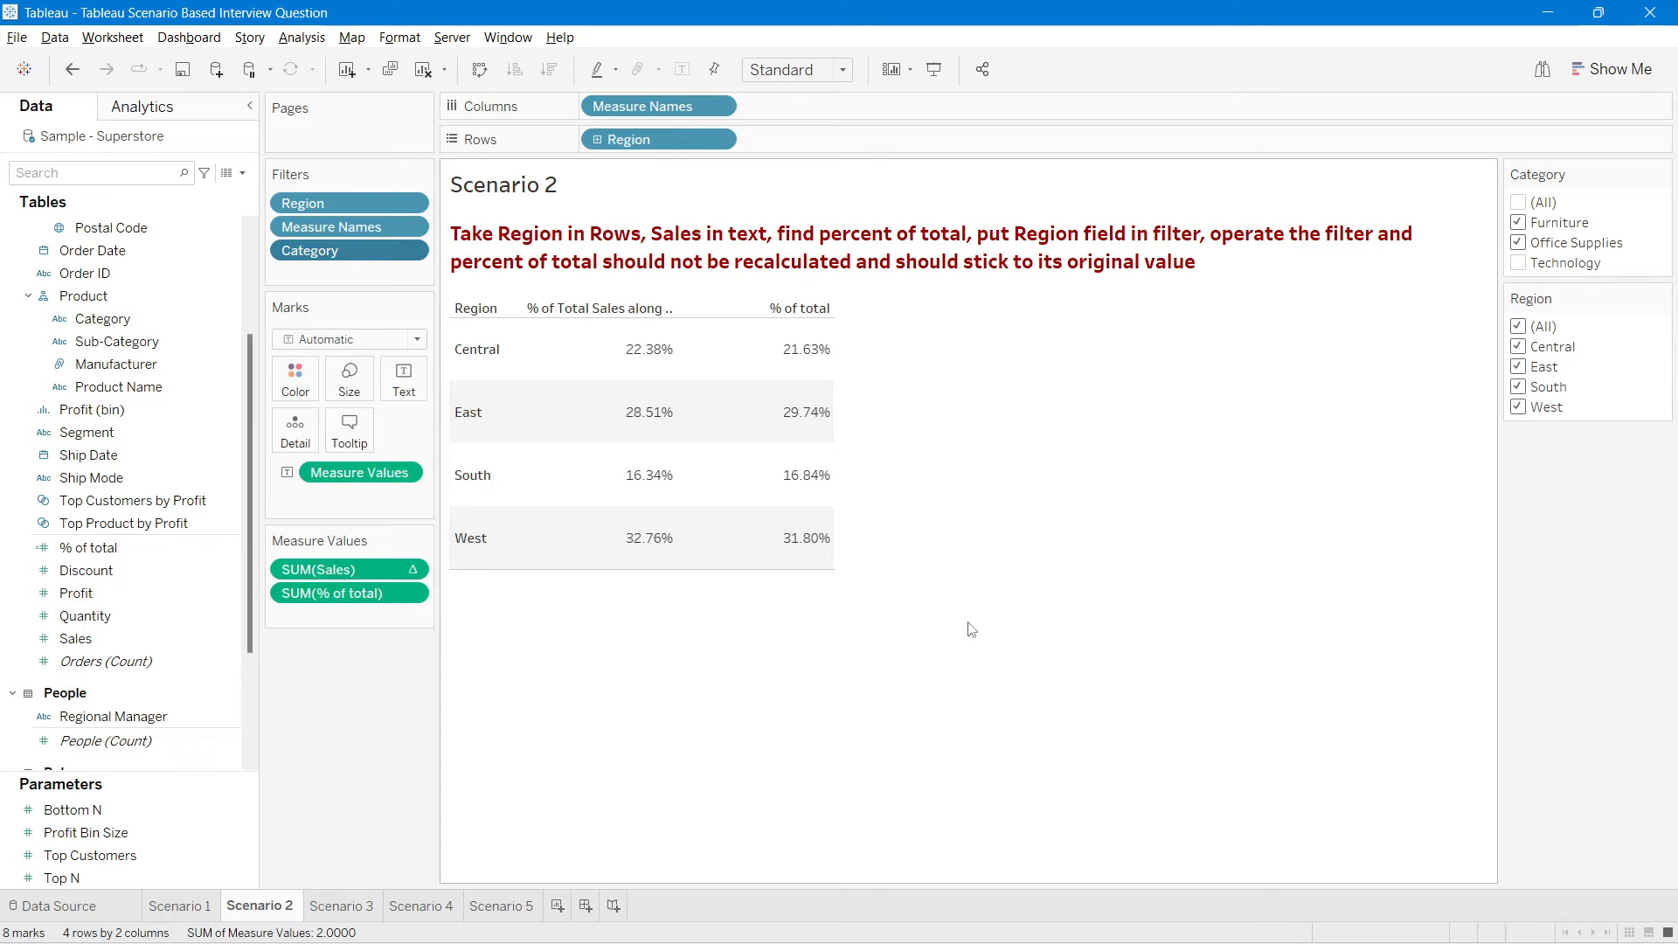
{"action": "left_click", "coordinate": [1518, 203]}
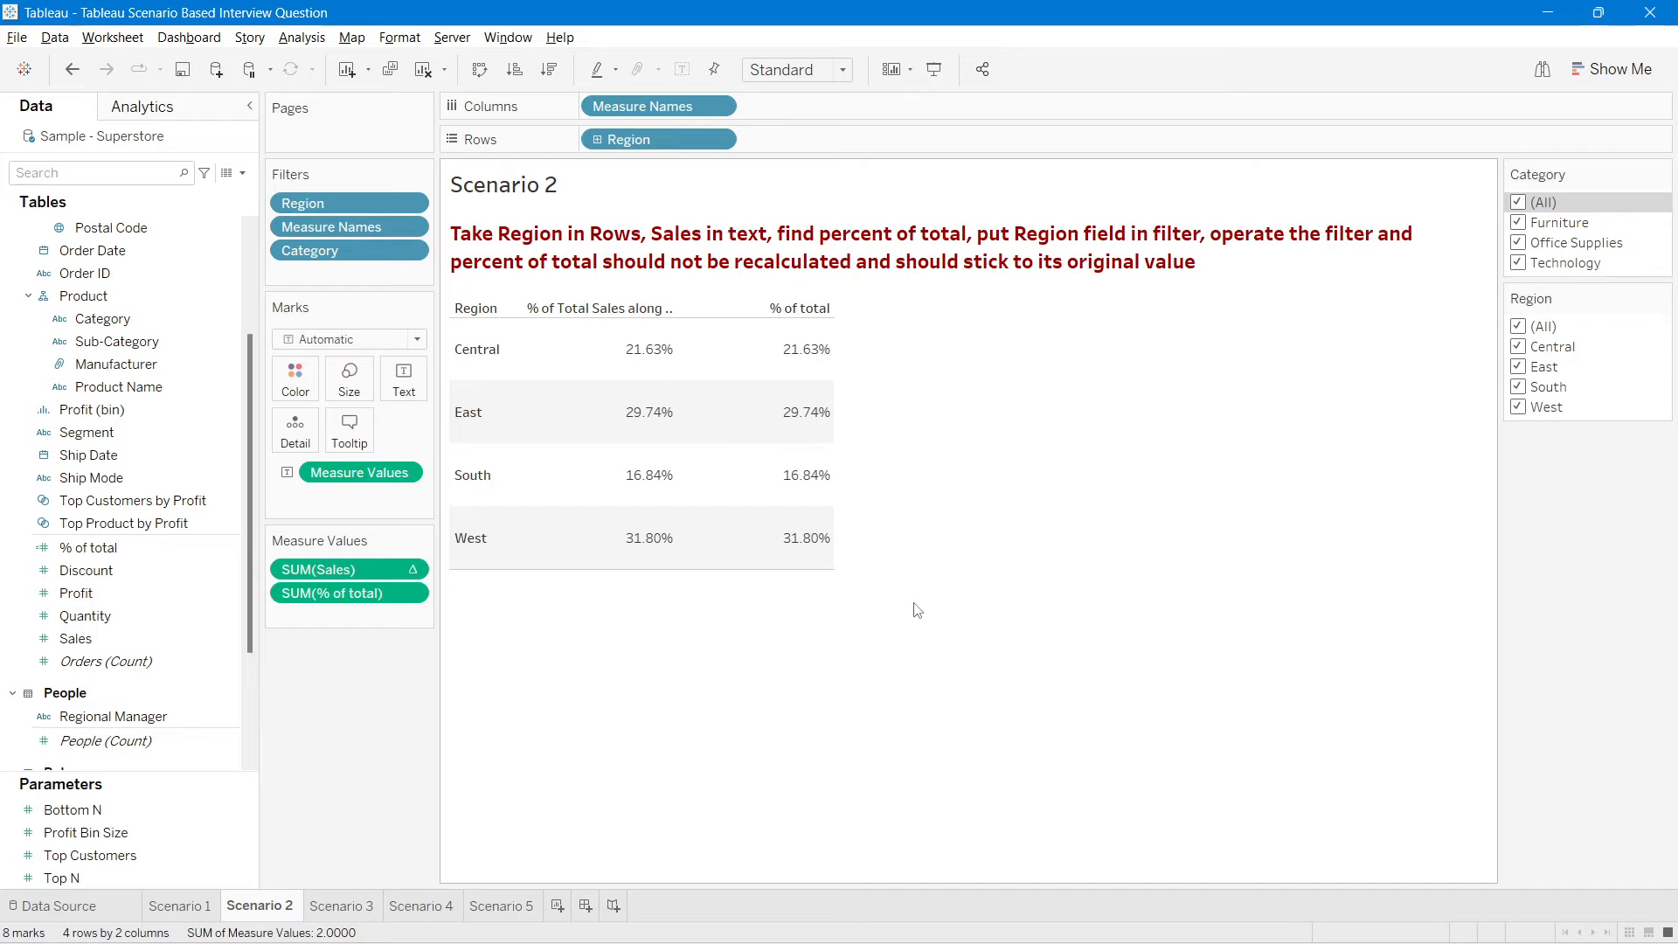
Step: Test the Category filter again by excluding Furniture and changing the other categories, and restore the full selection
{"action": "left_click", "coordinate": [1518, 202]}
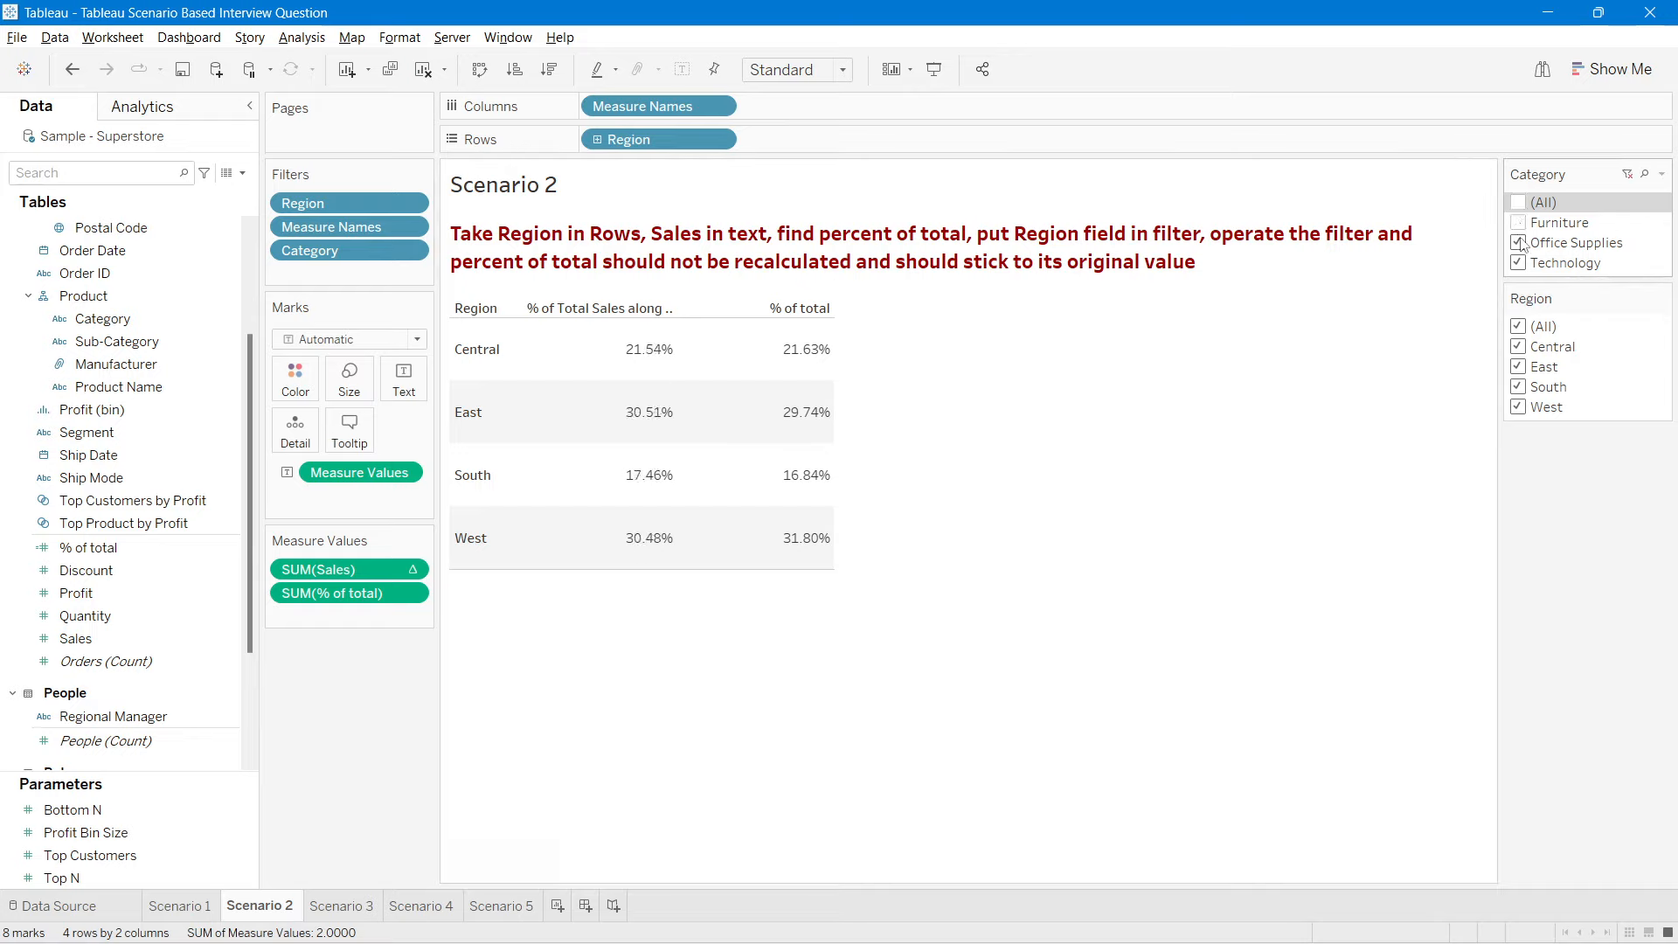
{"action": "left_click", "coordinate": [1518, 262]}
{"action": "left_click", "coordinate": [1518, 242]}
{"action": "left_click", "coordinate": [1517, 222]}
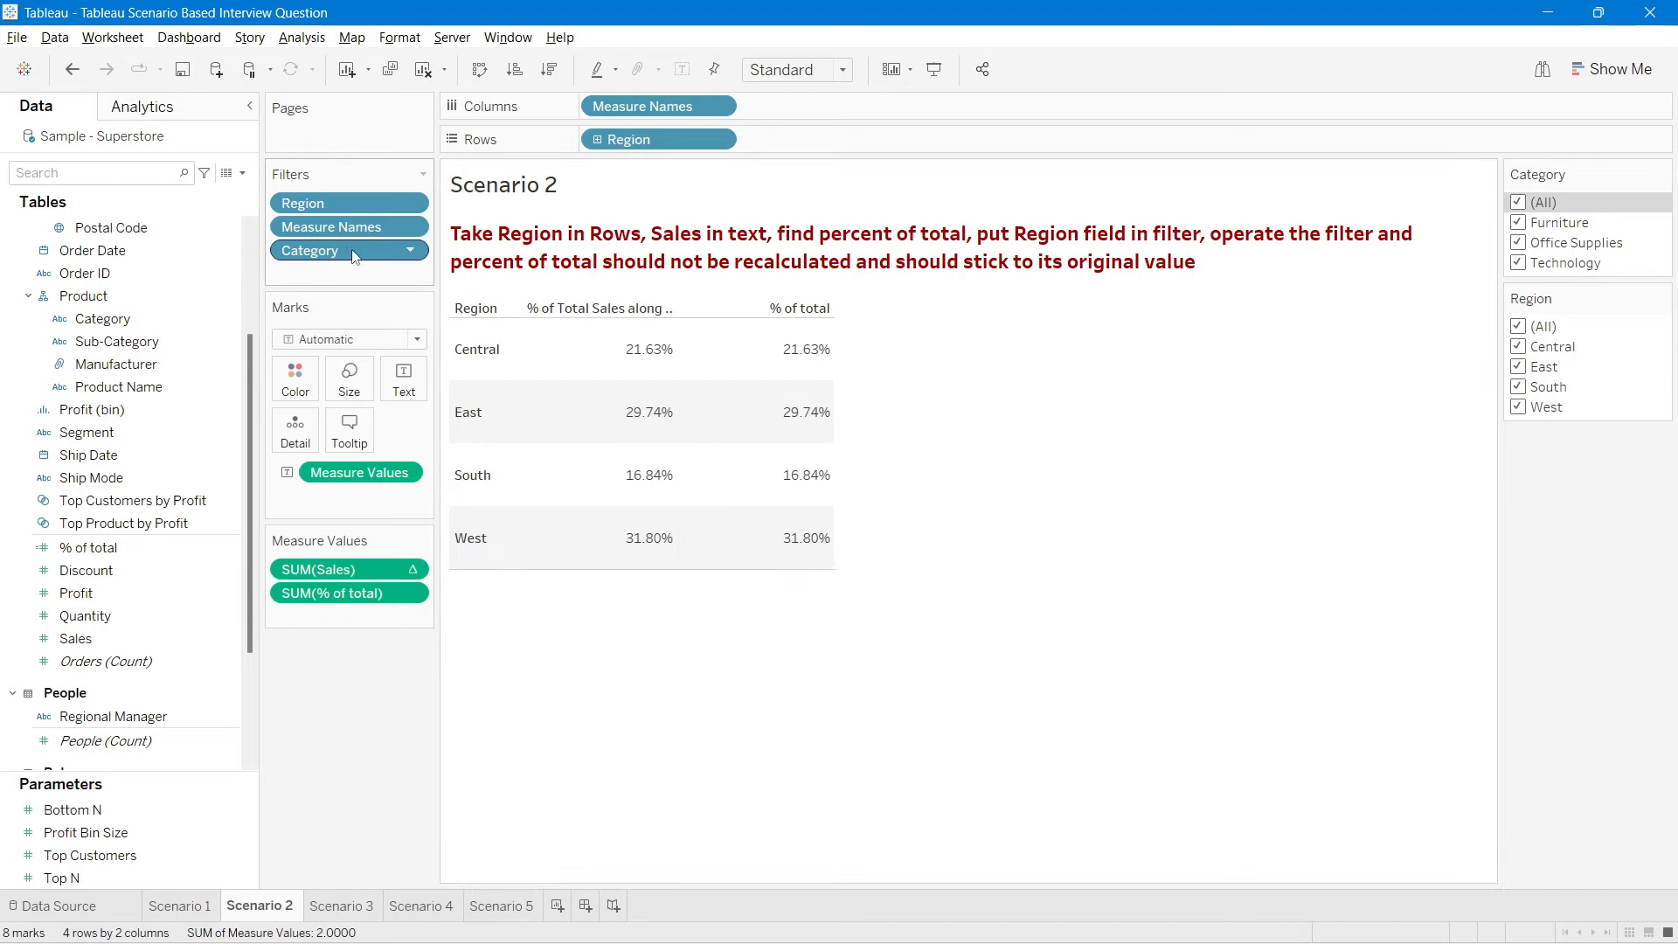
Step: Add the Category filter to context, test % of total with only Technology selected, and reselect all categories
{"action": "right_click", "coordinate": [307, 252]}
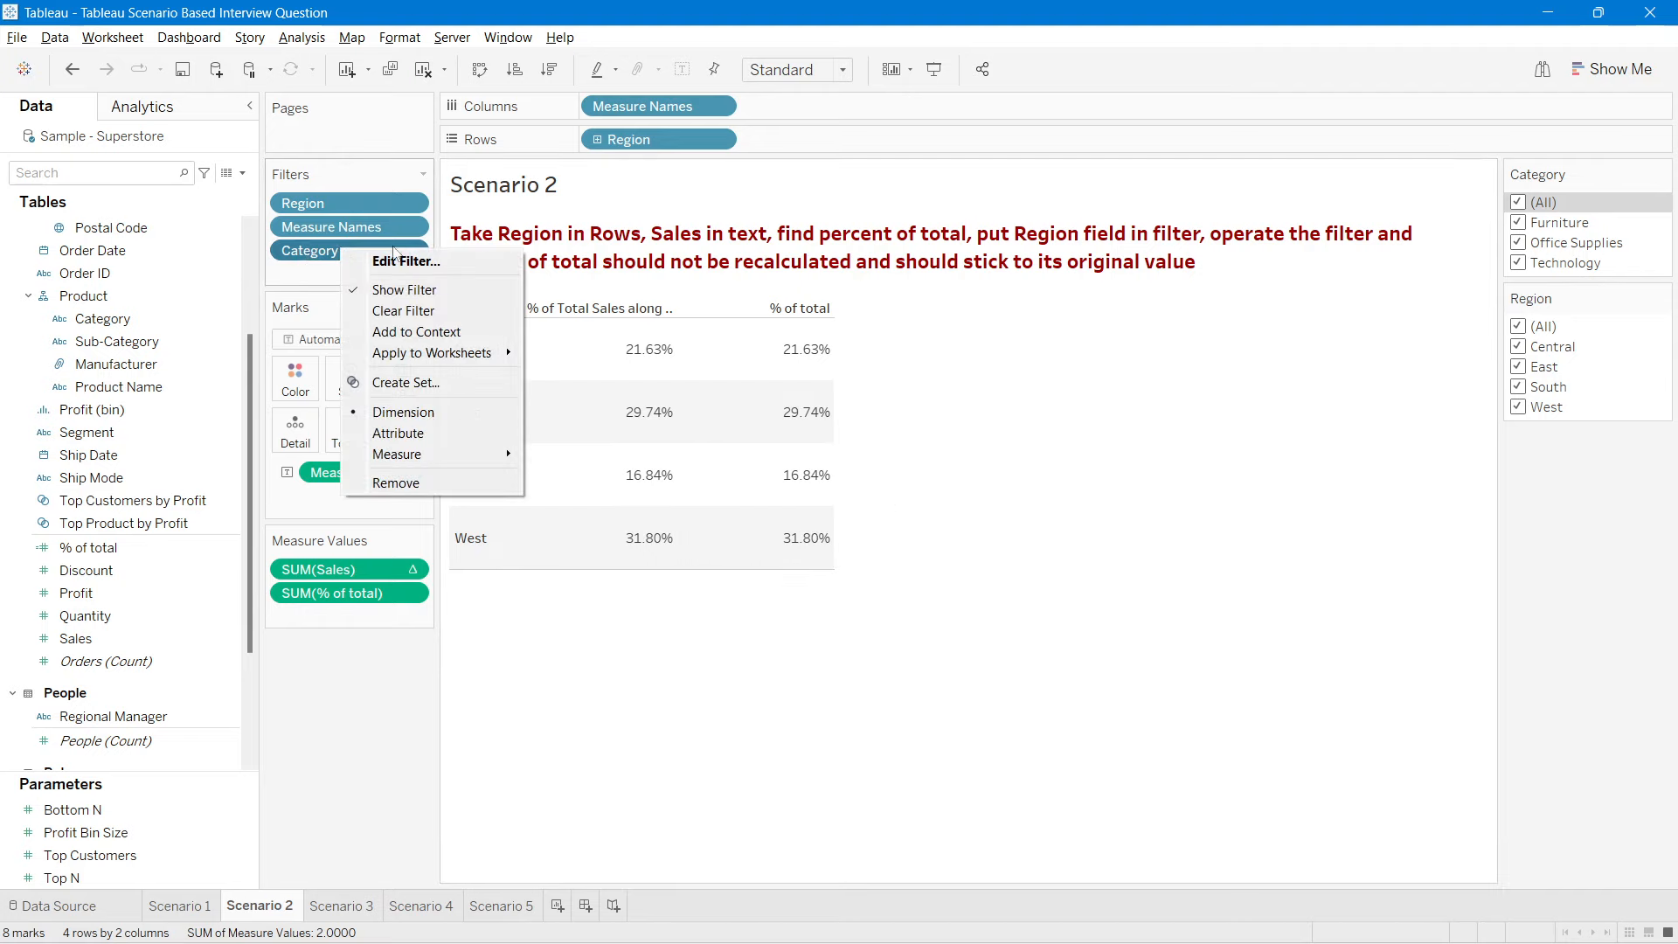
{"action": "left_click", "coordinate": [416, 331]}
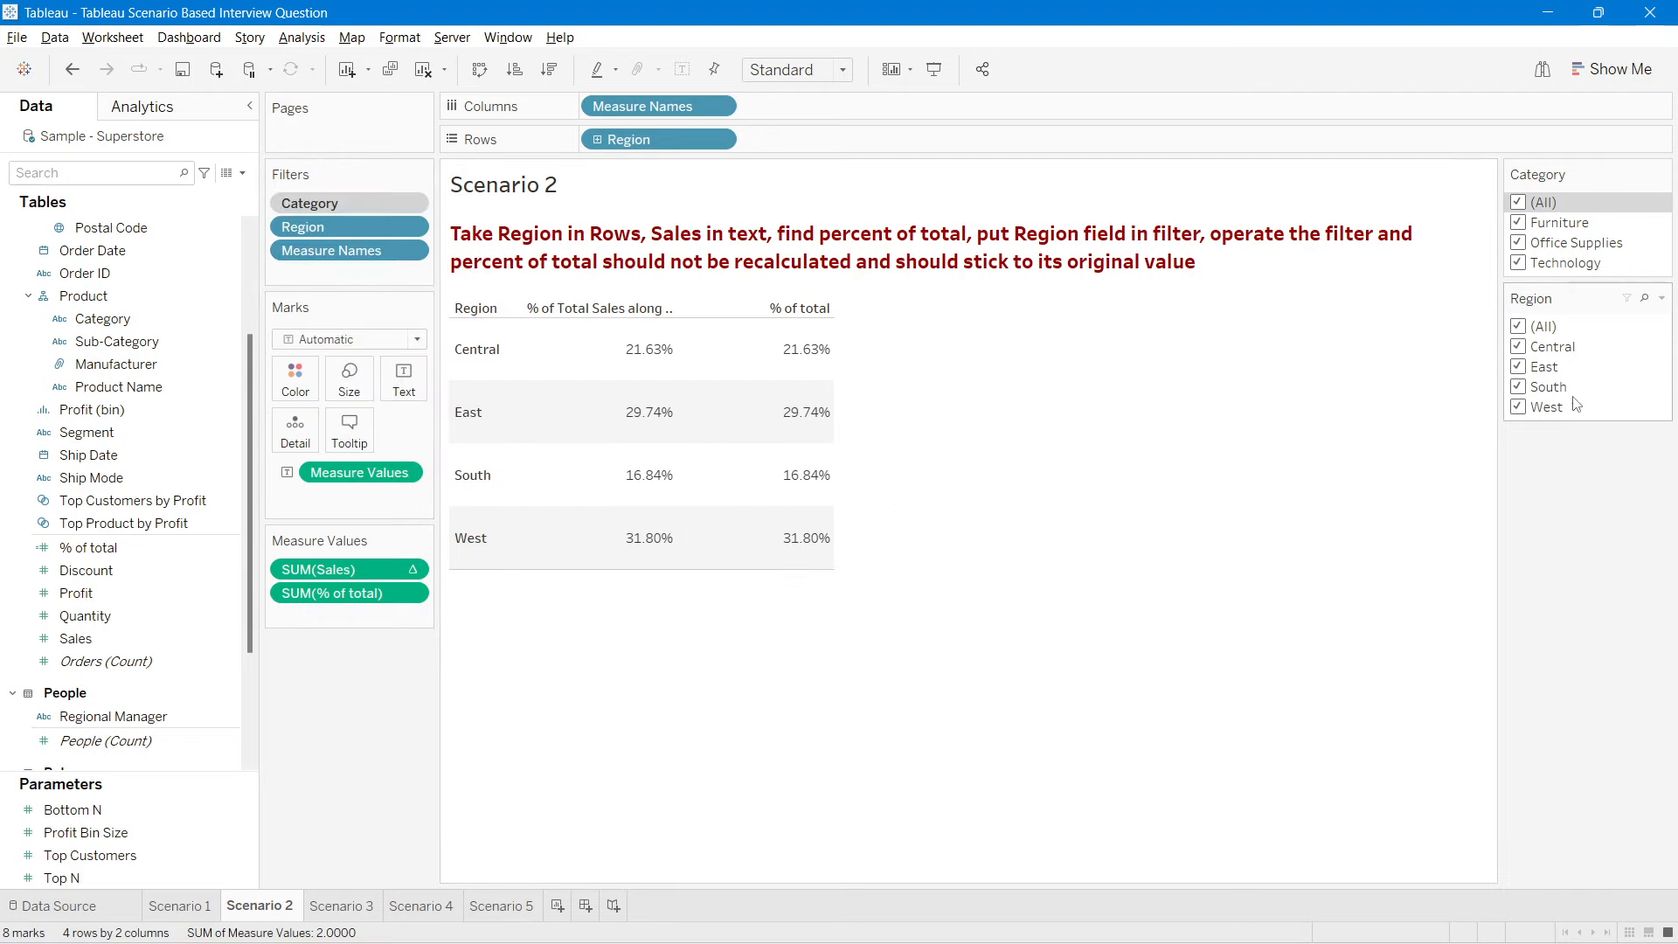
{"action": "left_click", "coordinate": [1518, 202]}
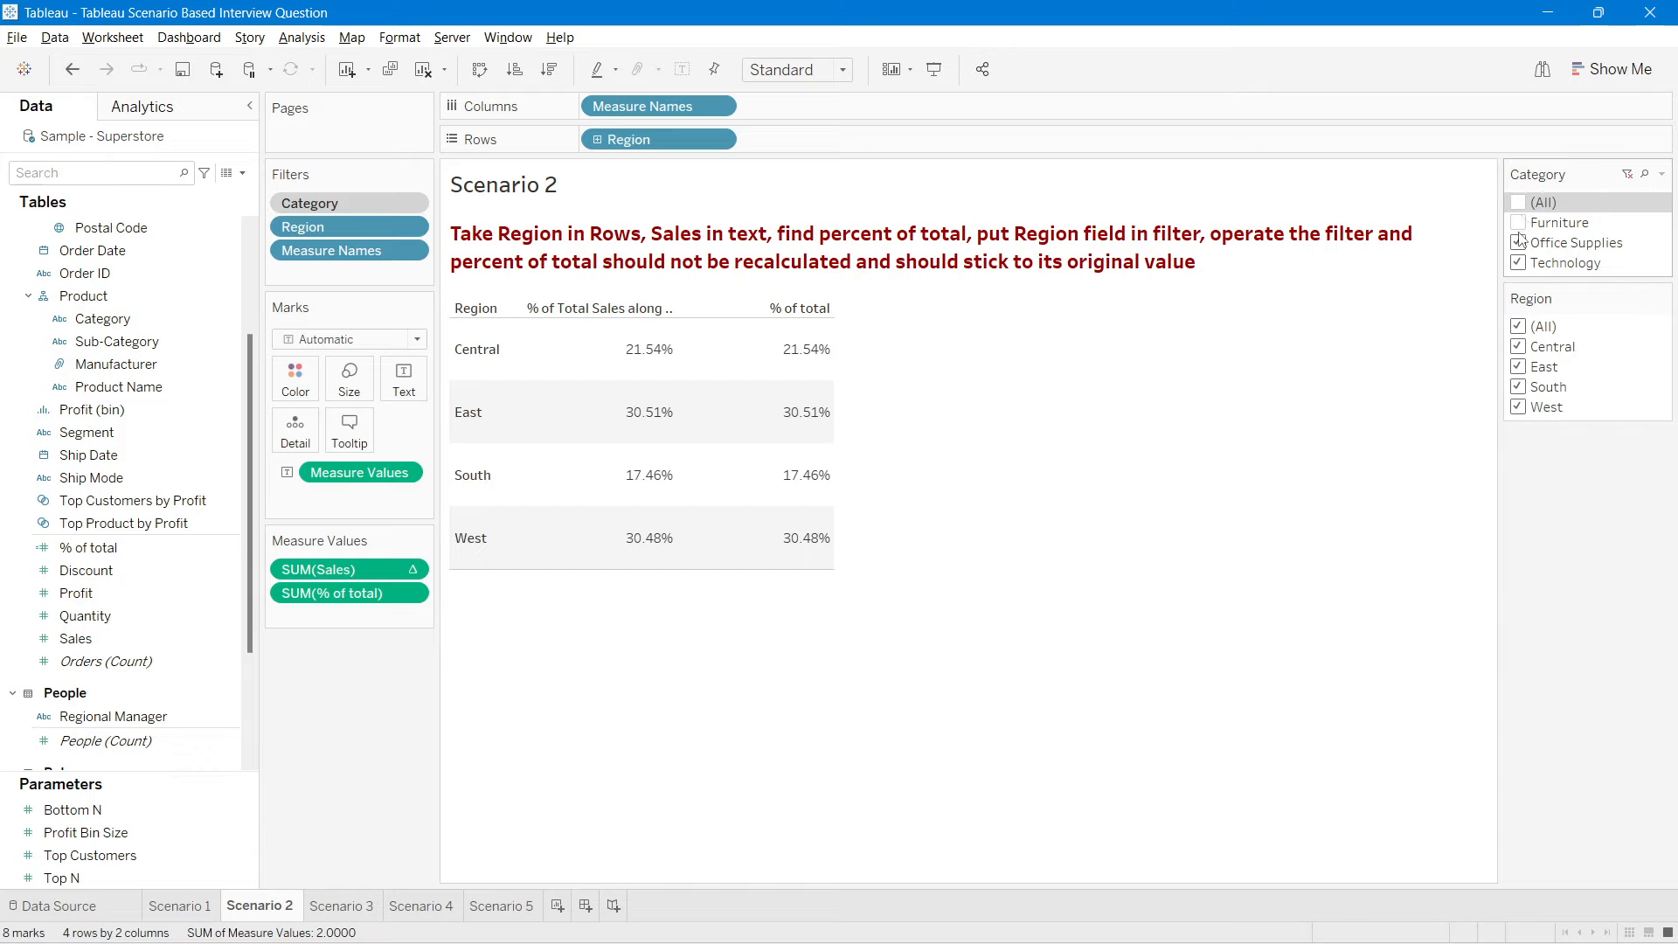
{"action": "left_click", "coordinate": [1518, 262]}
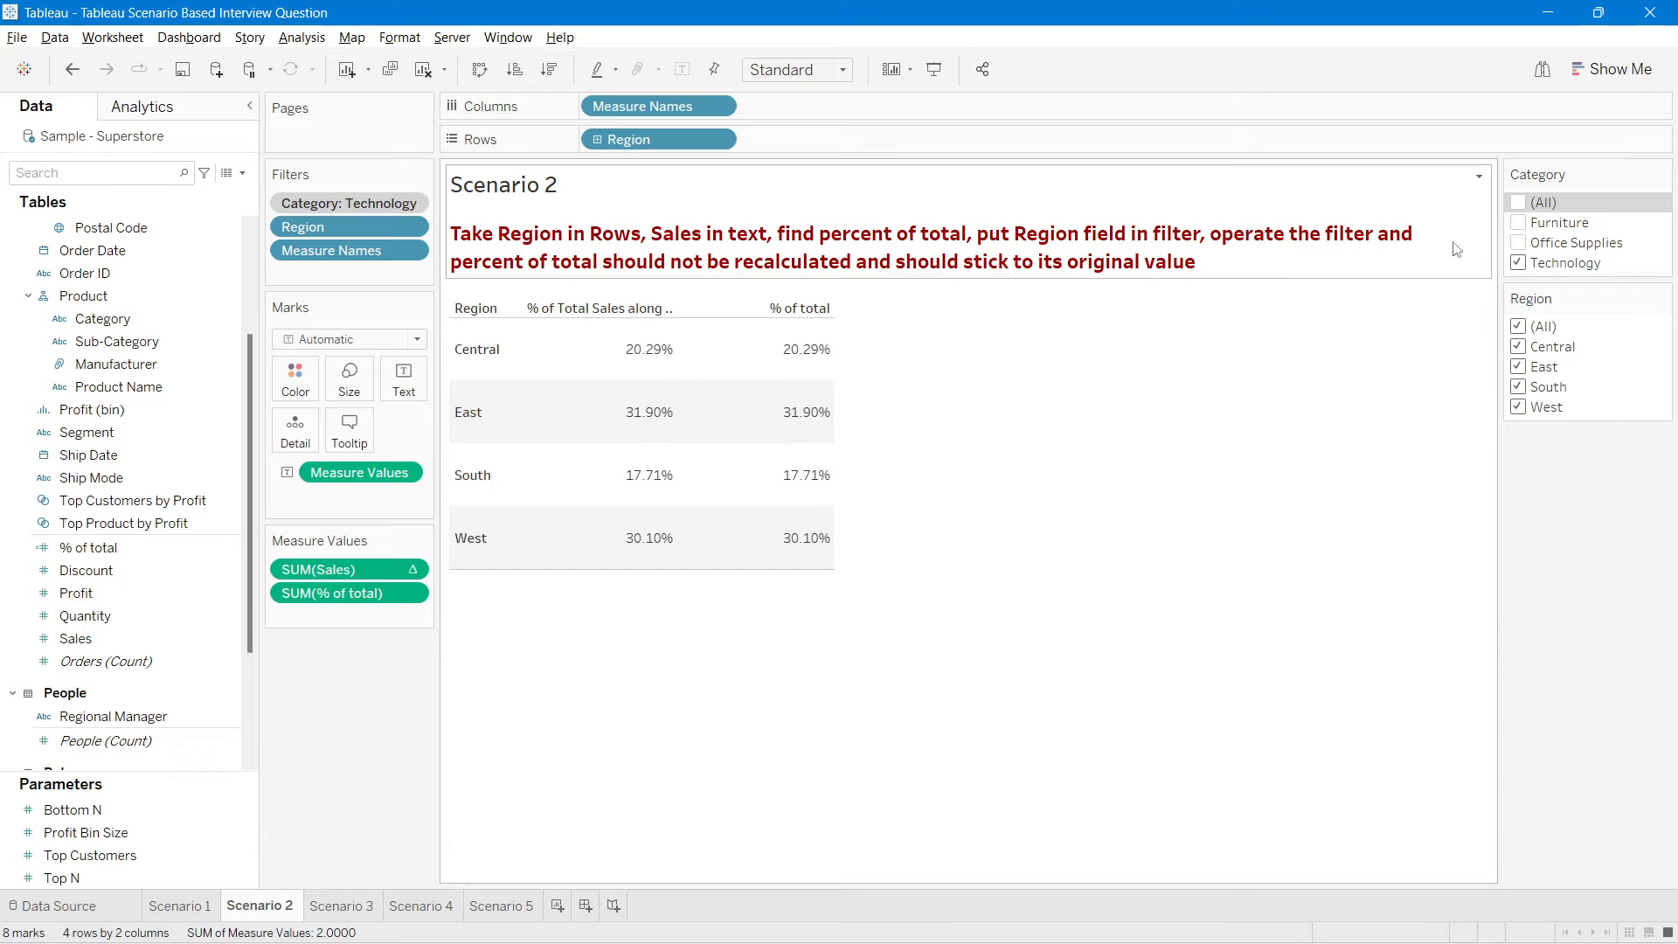
{"action": "left_click", "coordinate": [1518, 222]}
{"action": "left_click", "coordinate": [1520, 242]}
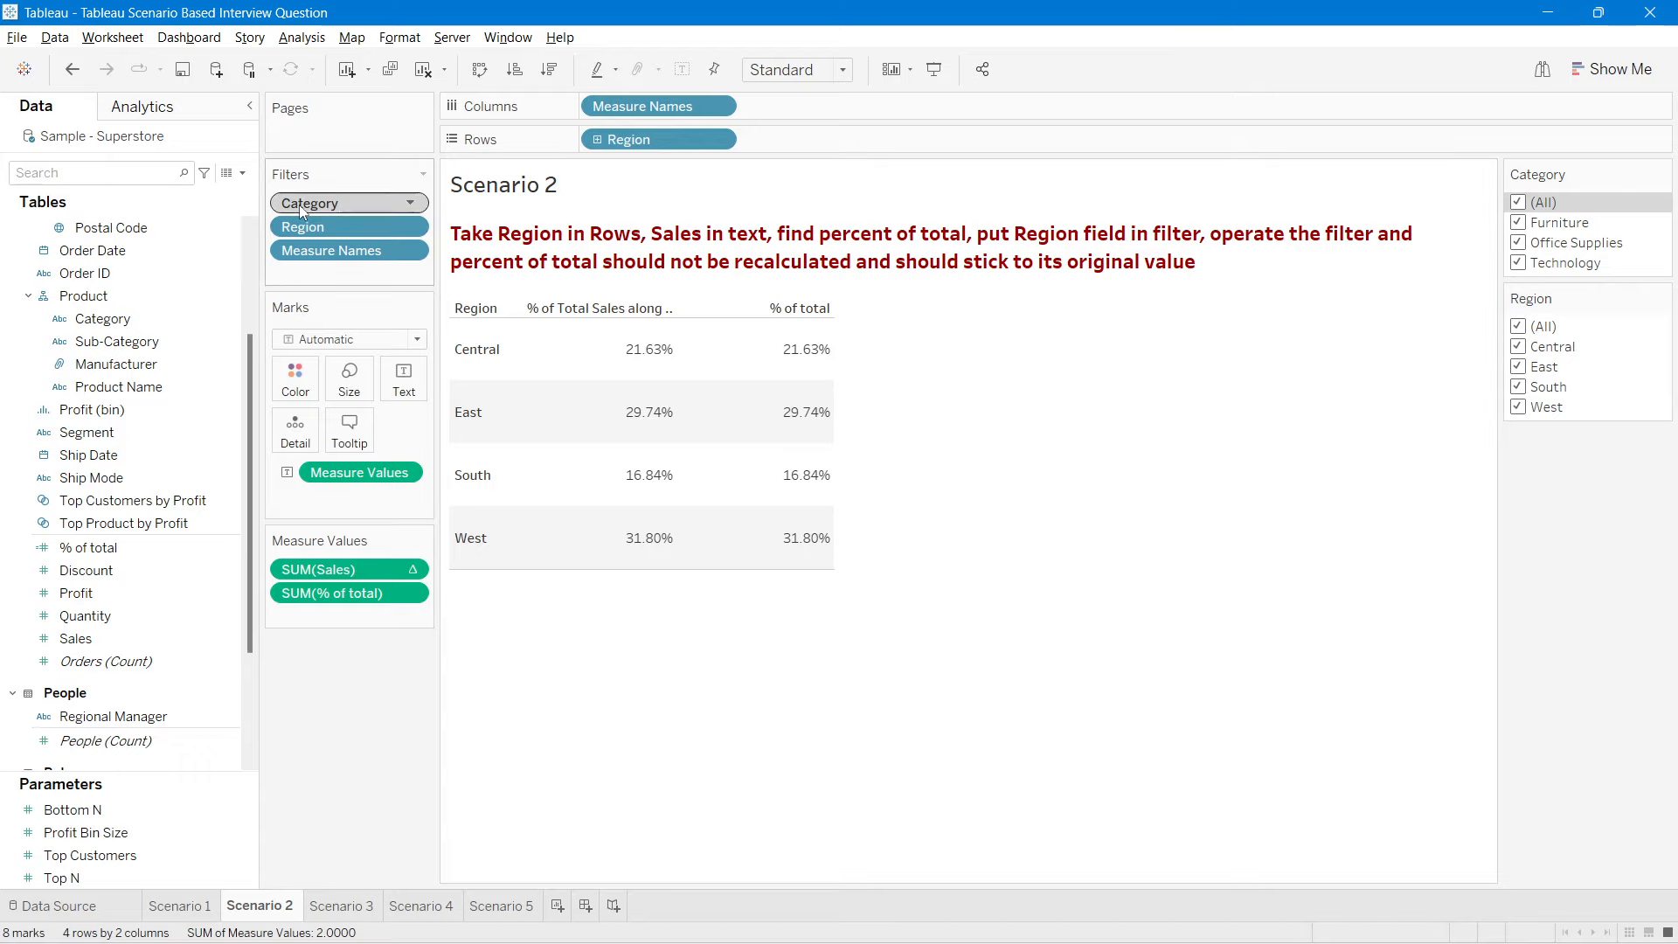
{"action": "mouse_move", "coordinate": [733, 412]}
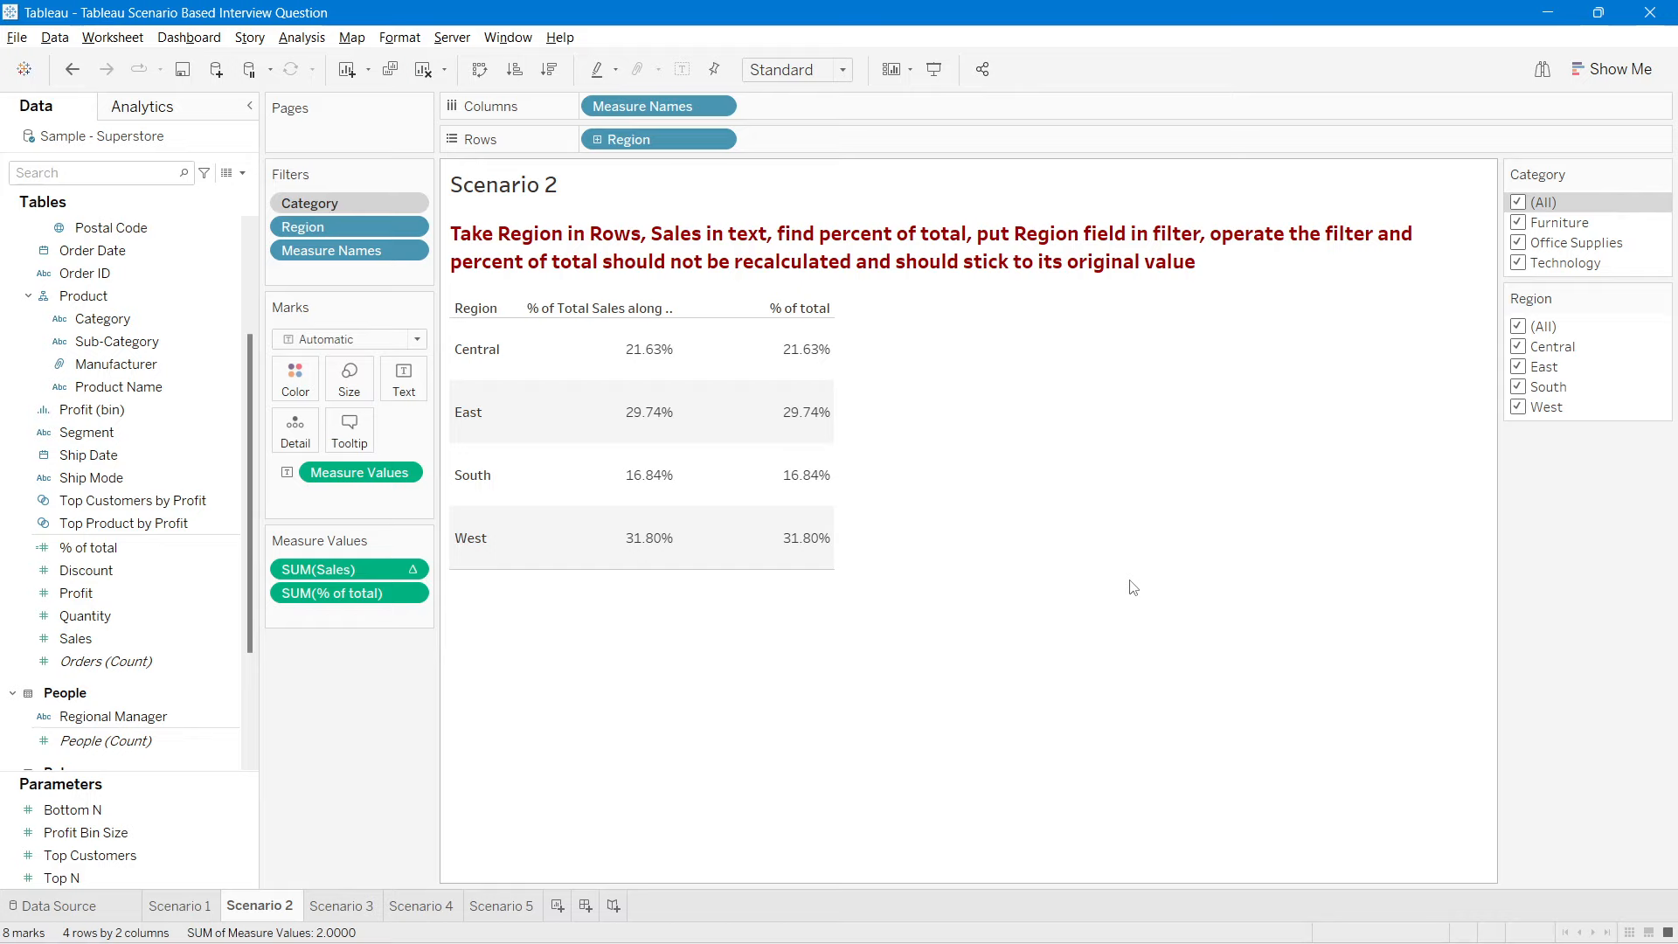
Step: On the Scenario 3 sheet, build a table with Sub-Category in rows and Profit, Sales and Quantity as measures
{"action": "left_click", "coordinate": [332, 904]}
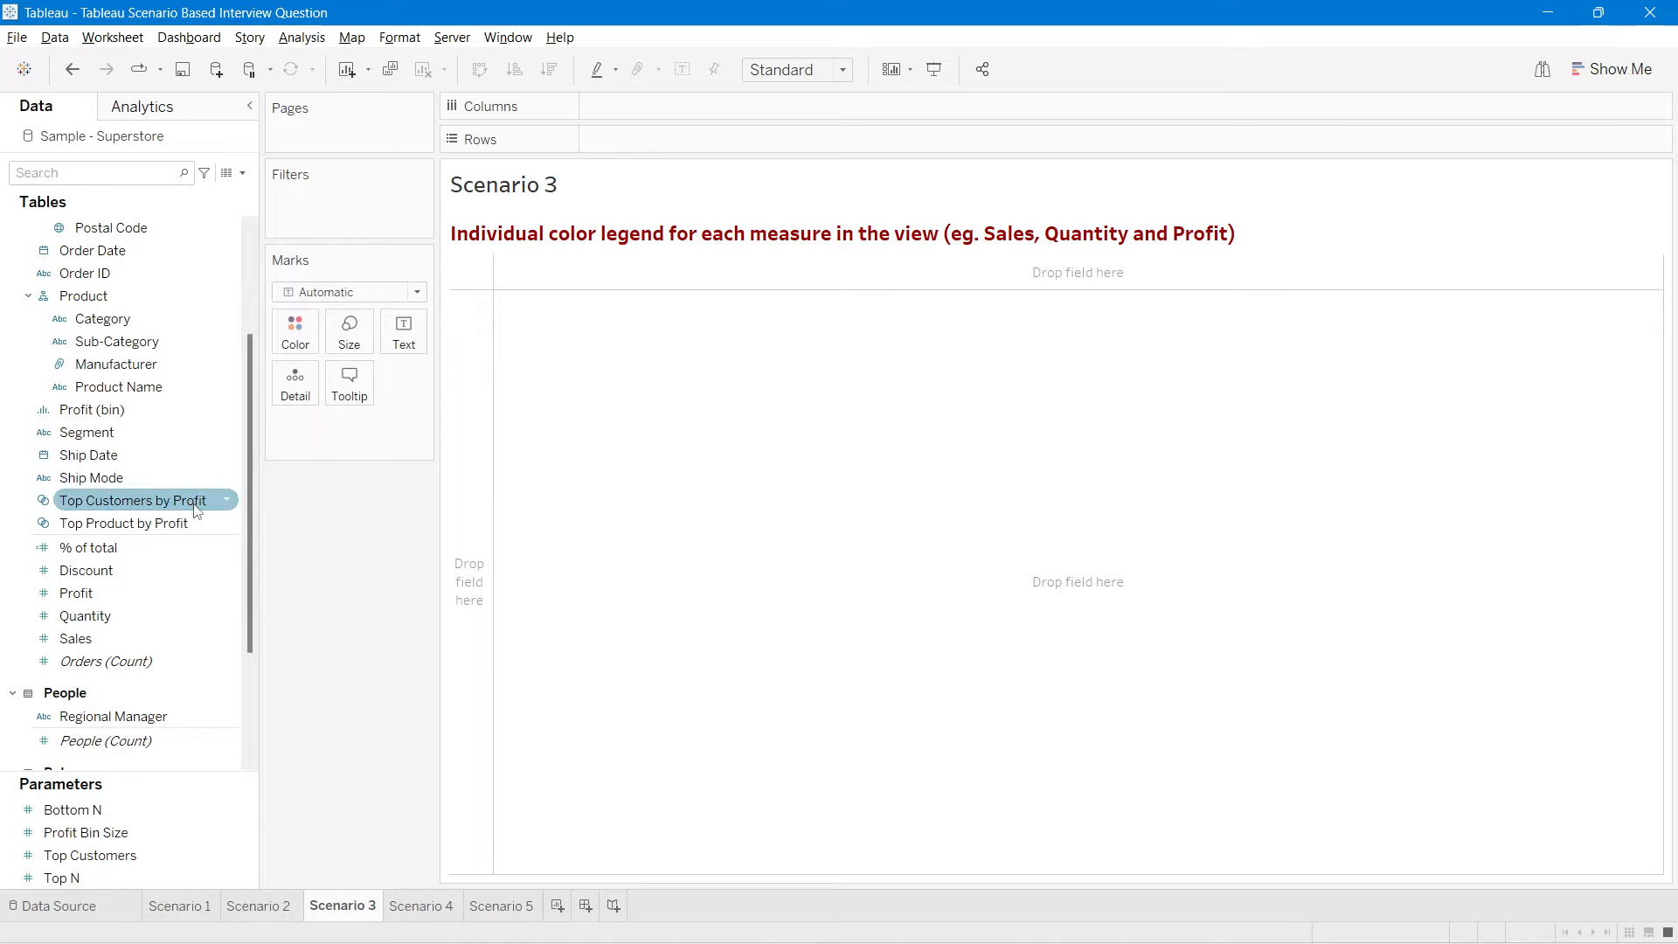
{"action": "left_click_drag", "start_coordinate": [116, 341], "coordinate": [701, 137]}
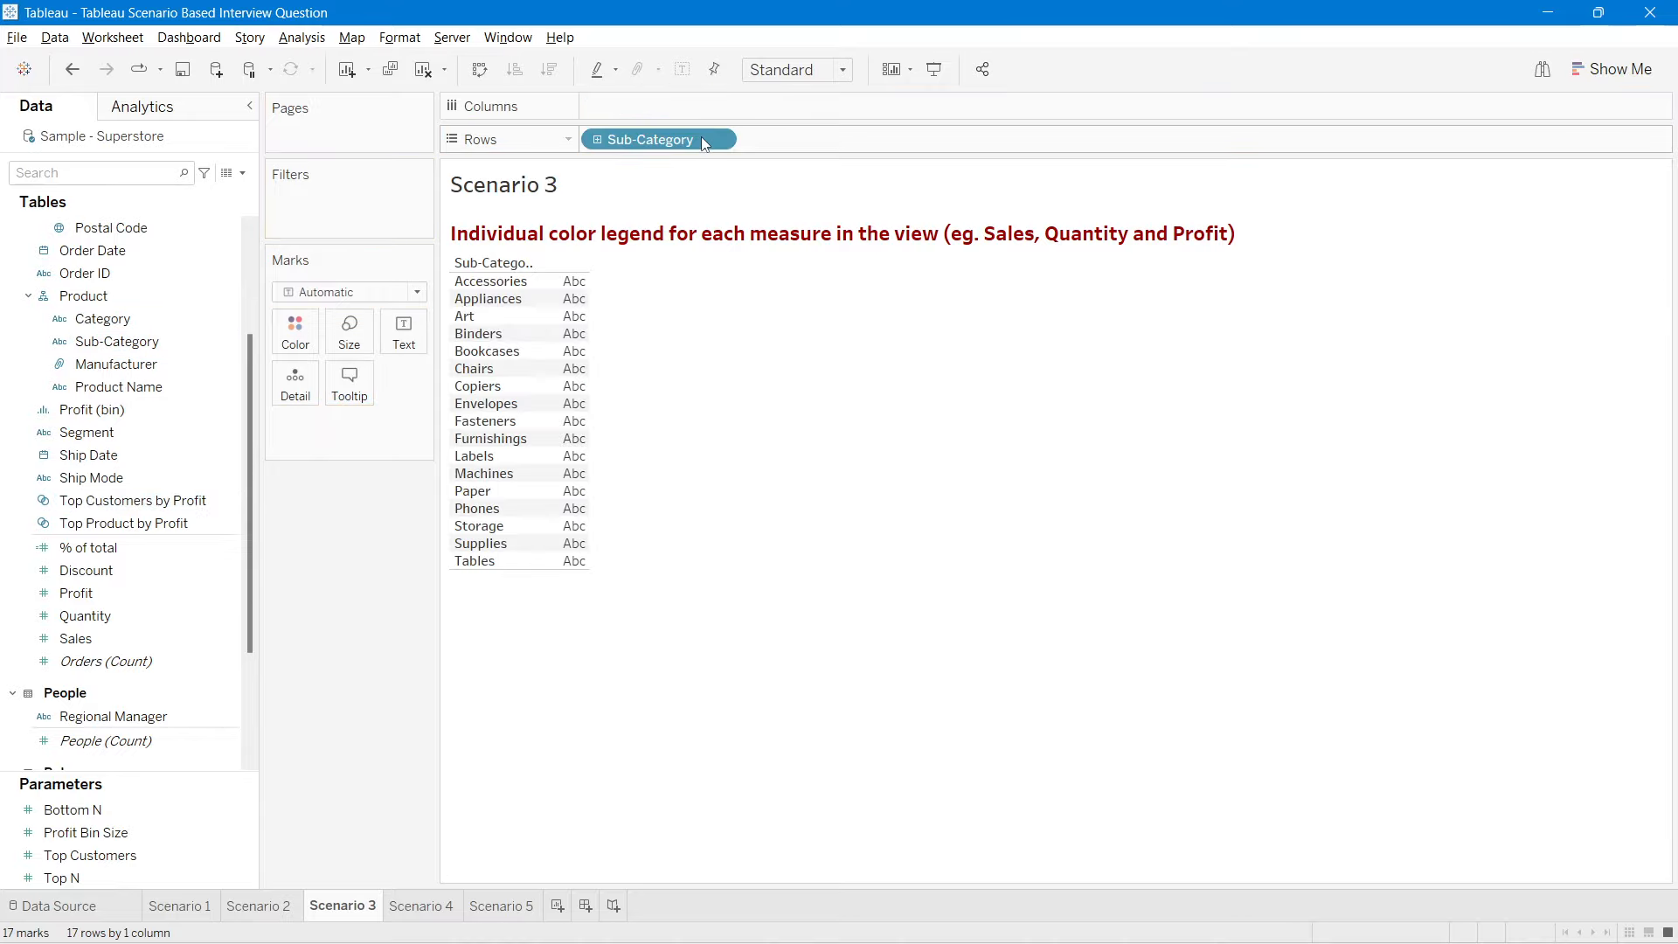
{"action": "left_click", "coordinate": [95, 597]}
{"action": "double_click", "coordinate": [95, 596]}
{"action": "double_click", "coordinate": [83, 638]}
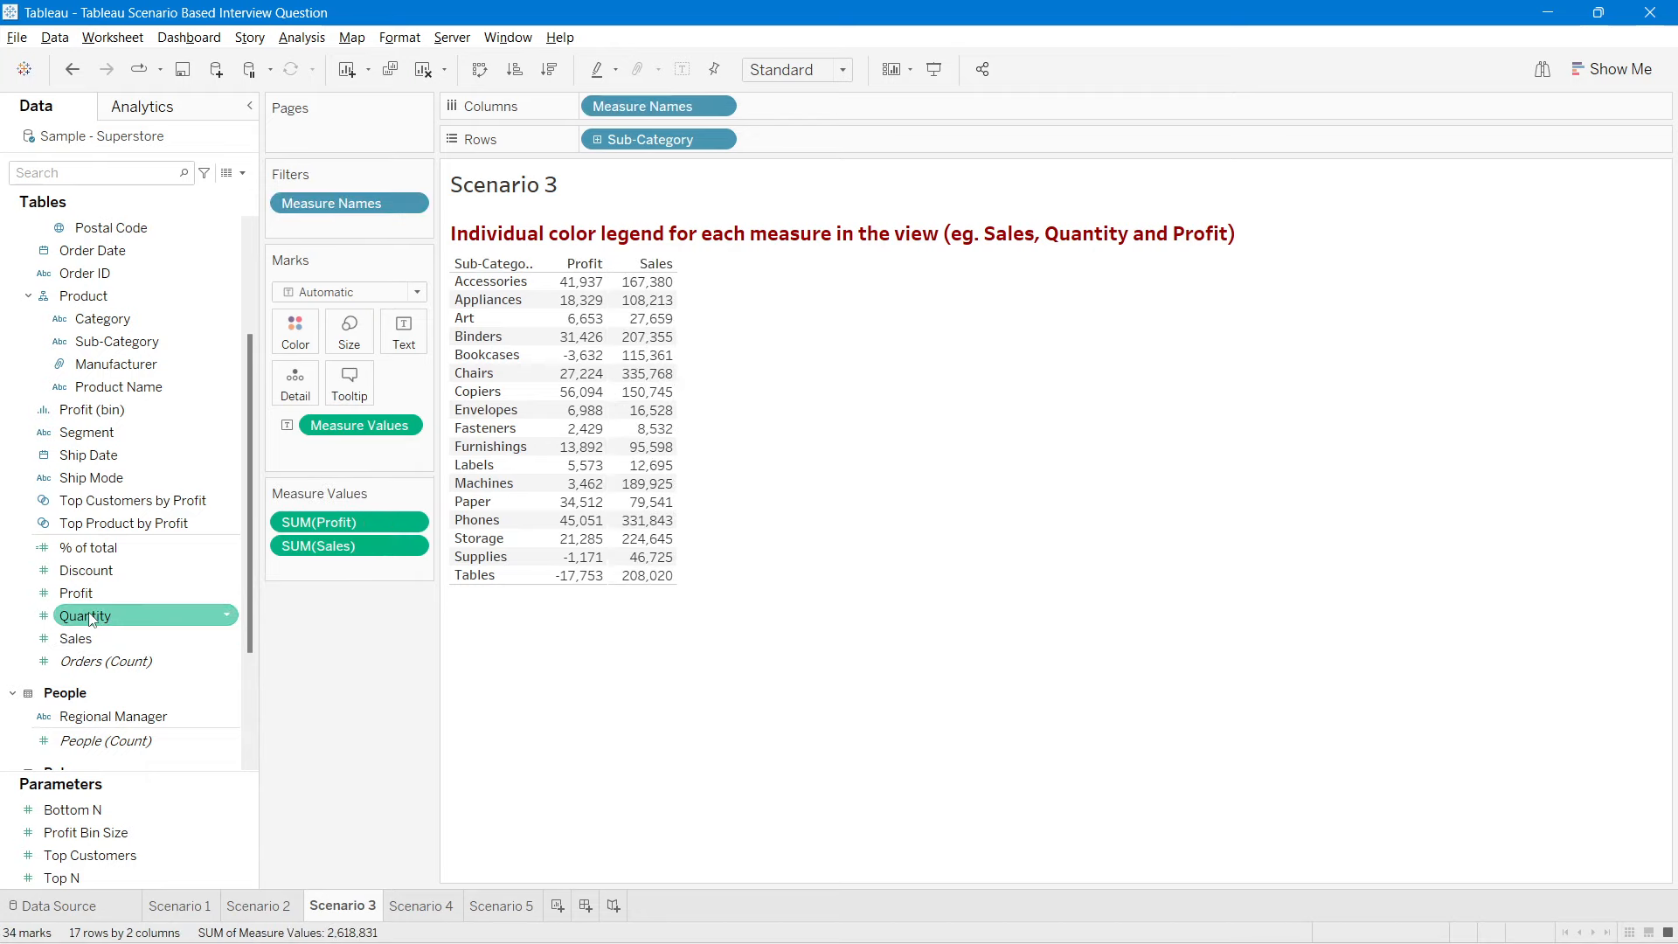
{"action": "double_click", "coordinate": [91, 616]}
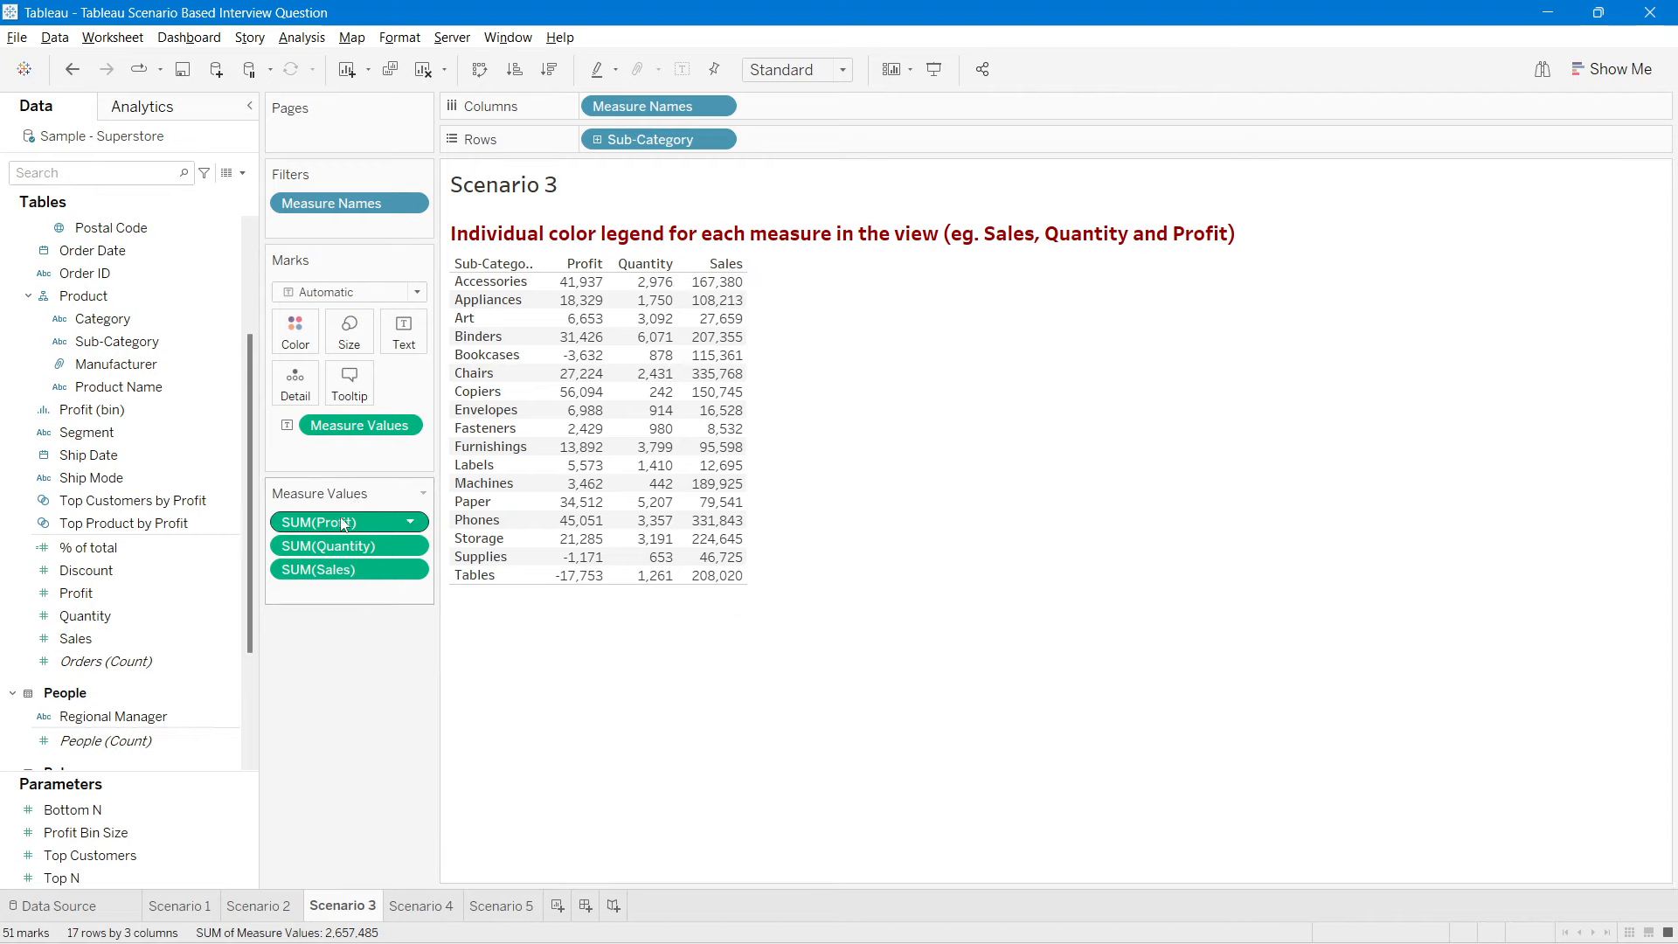
Step: Color the table by Profit and replace that color encoding with Quantity, keeping both measures as table columns
{"action": "left_click_drag", "start_coordinate": [341, 524], "coordinate": [318, 348]}
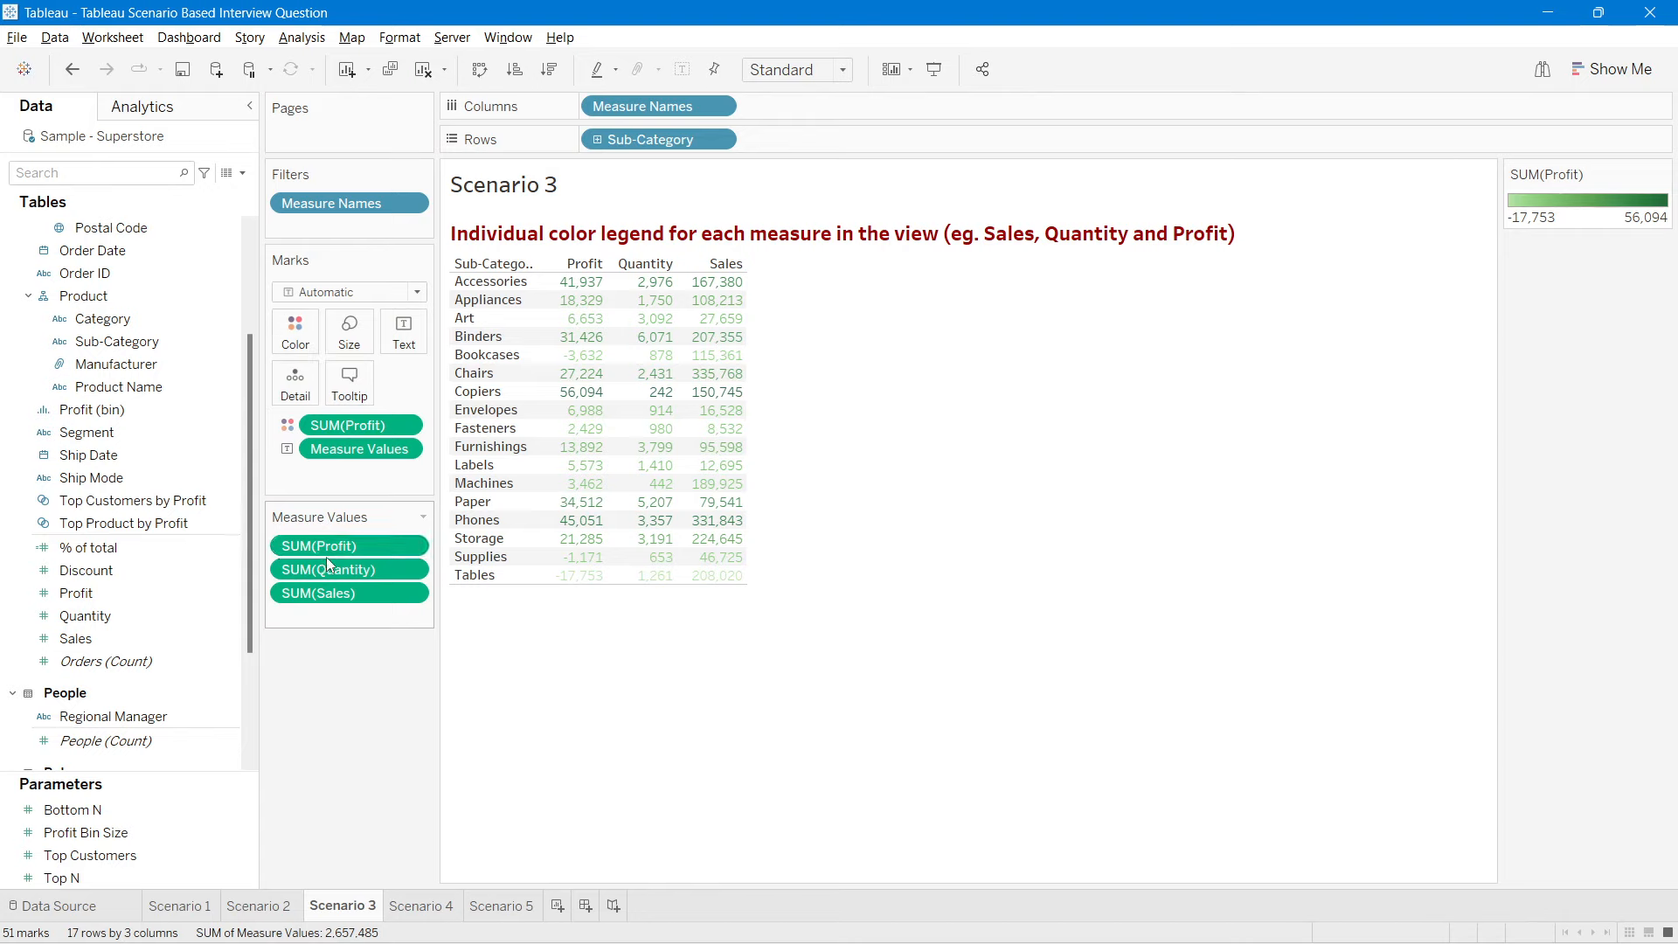
{"action": "mouse_move", "coordinate": [564, 311]}
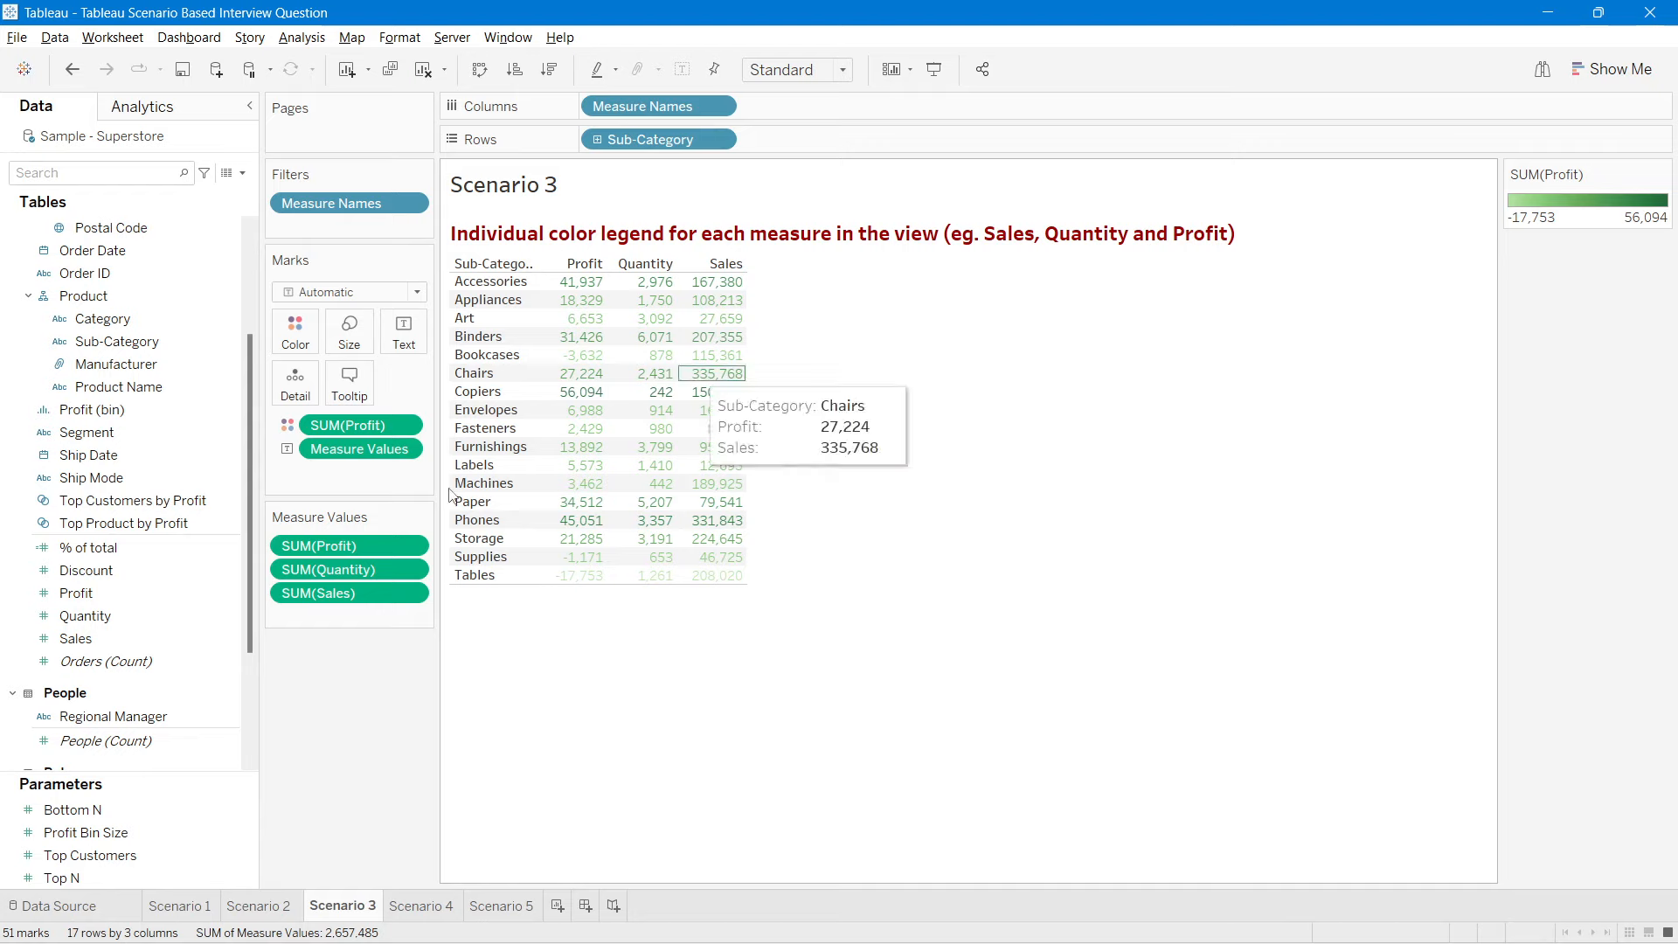
{"action": "left_click_drag", "start_coordinate": [323, 572], "coordinate": [297, 339]}
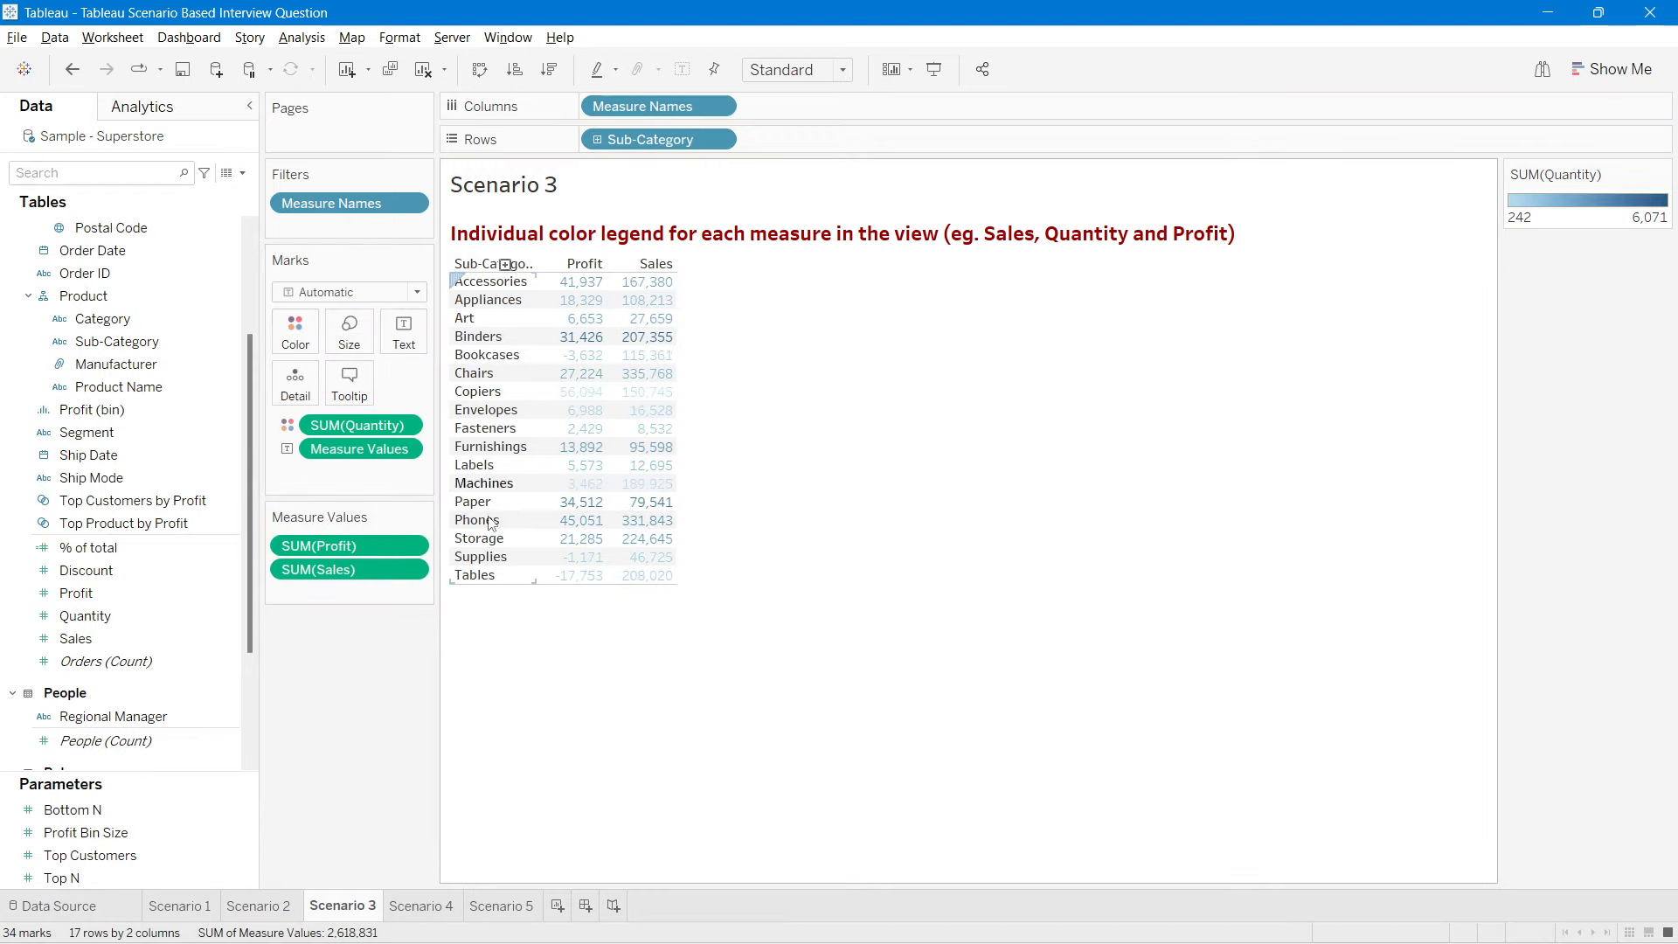
{"action": "key", "text": "ctrl+z"}
{"action": "left_click_drag", "start_coordinate": [328, 573], "coordinate": [296, 341]}
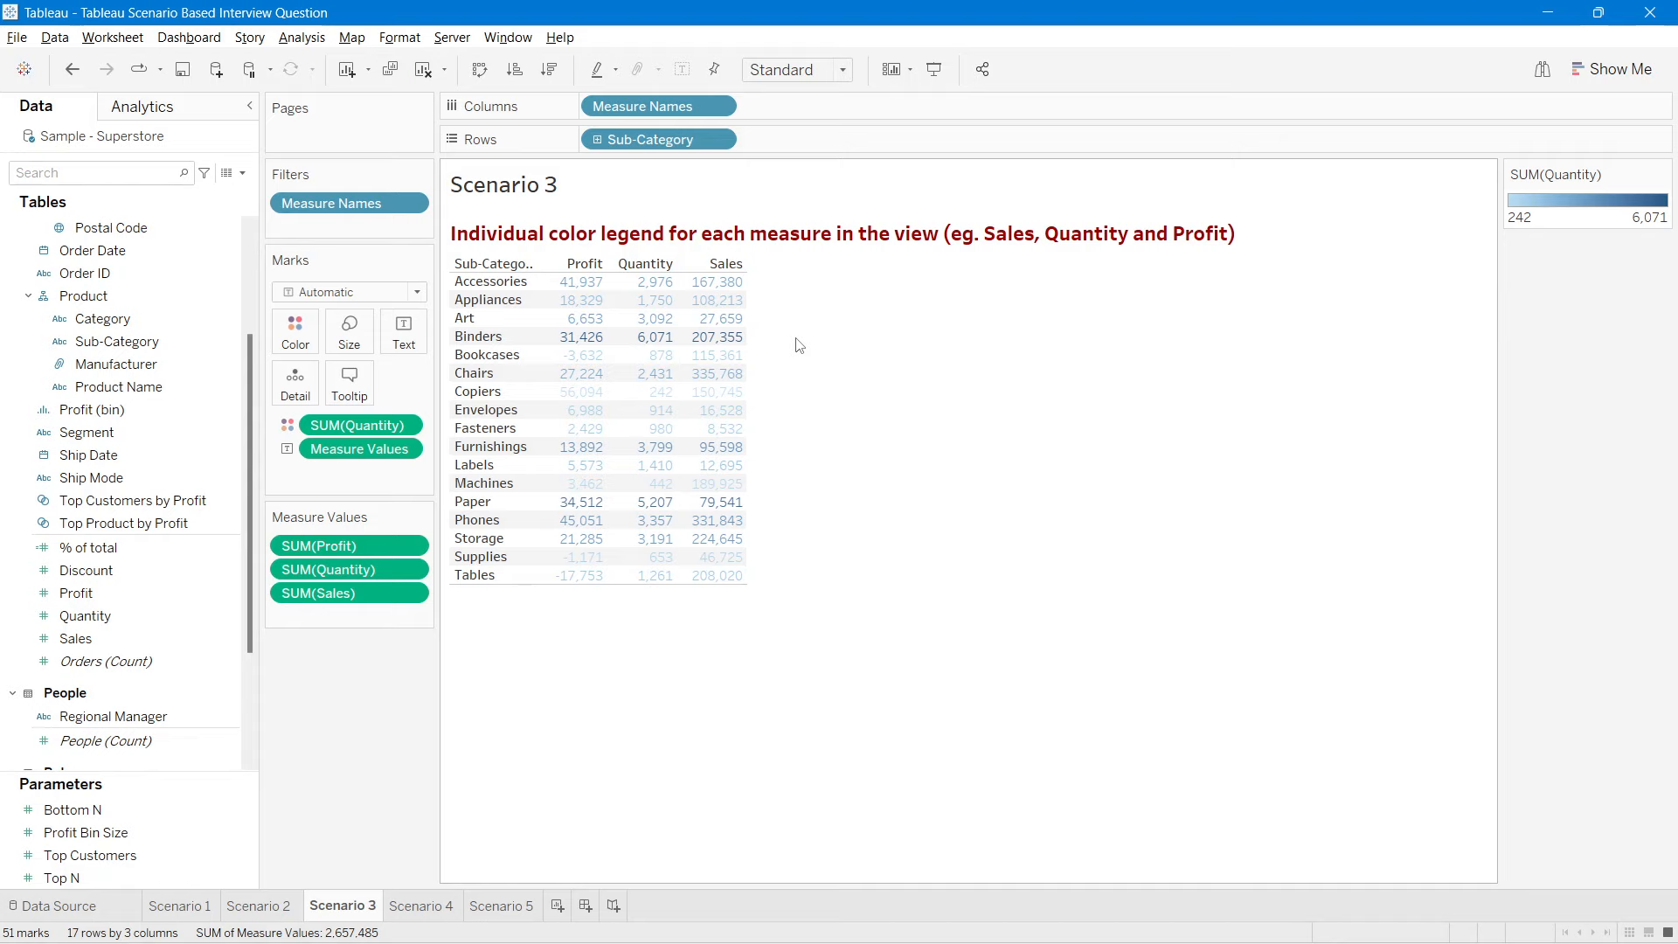
Step: Remove the Quantity color encoding from the marks while keeping Quantity as a table column
{"action": "left_click_drag", "start_coordinate": [354, 426], "coordinate": [362, 759]}
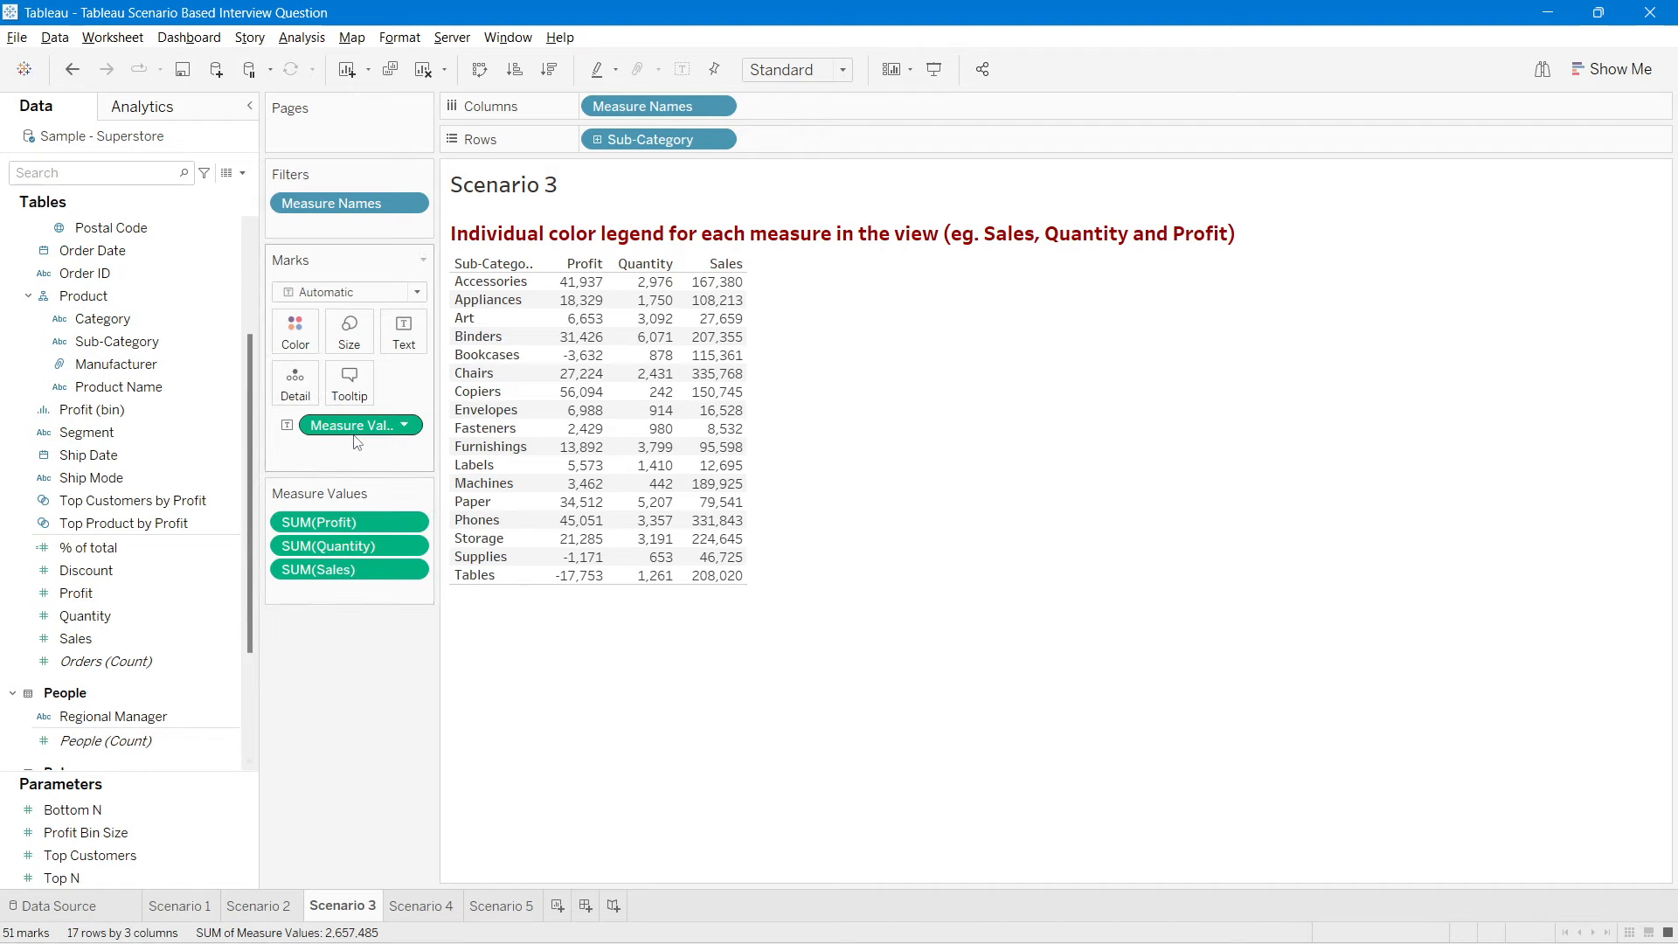
{"action": "left_click_drag", "start_coordinate": [356, 442], "coordinate": [317, 346]}
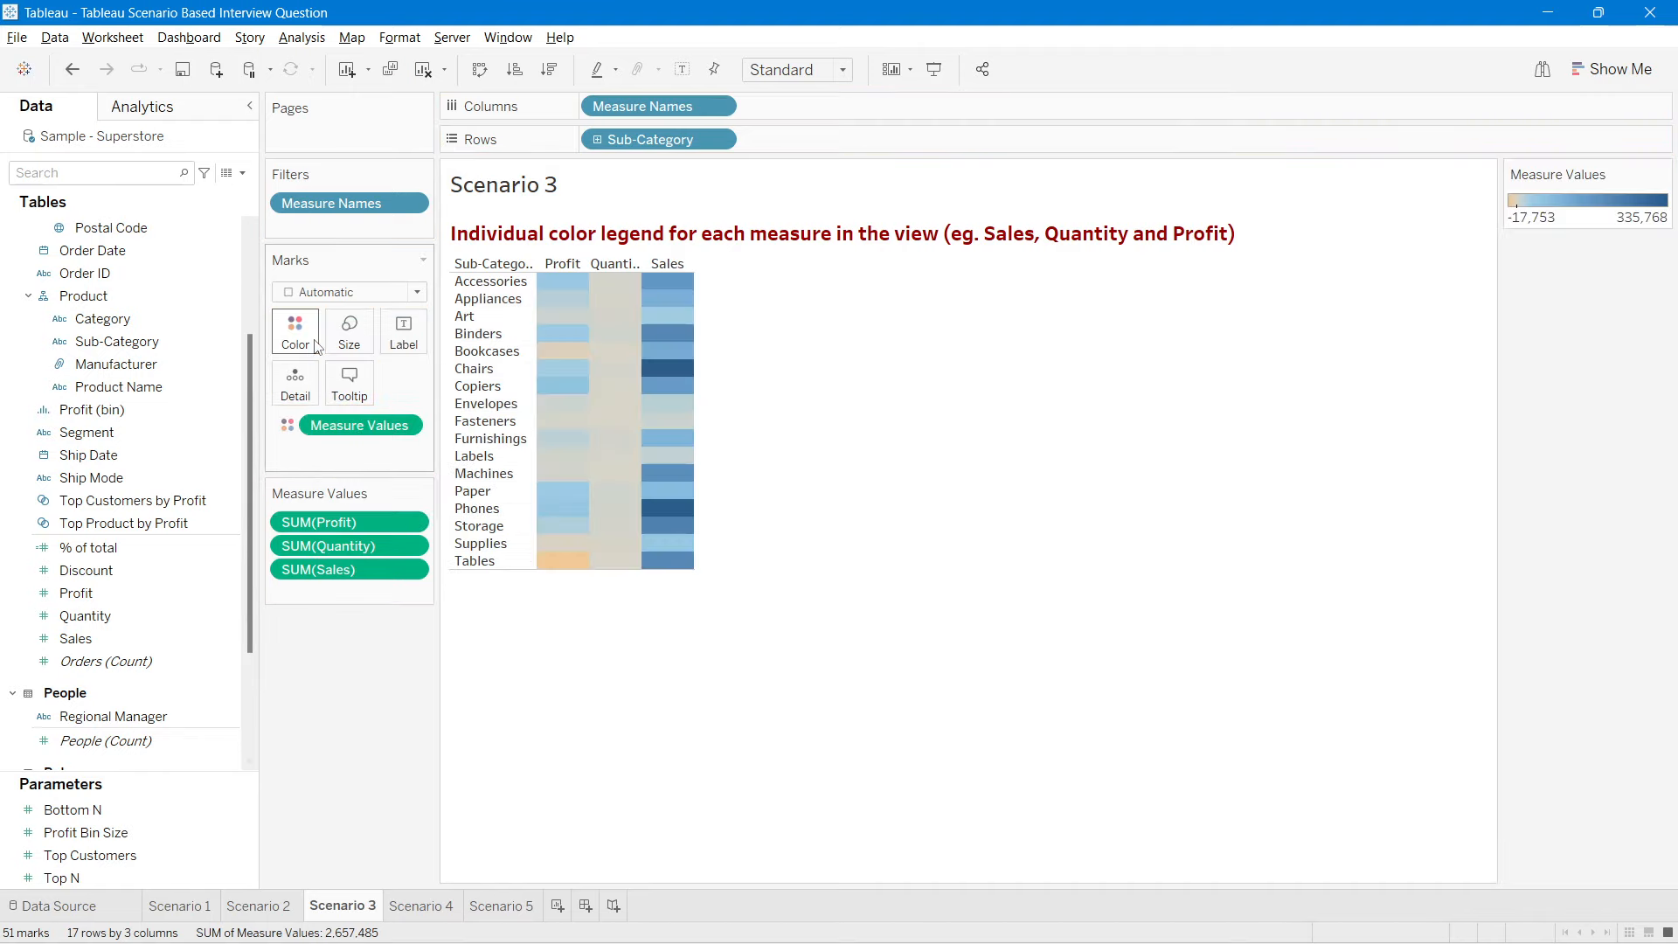
{"action": "left_click", "coordinate": [415, 292]}
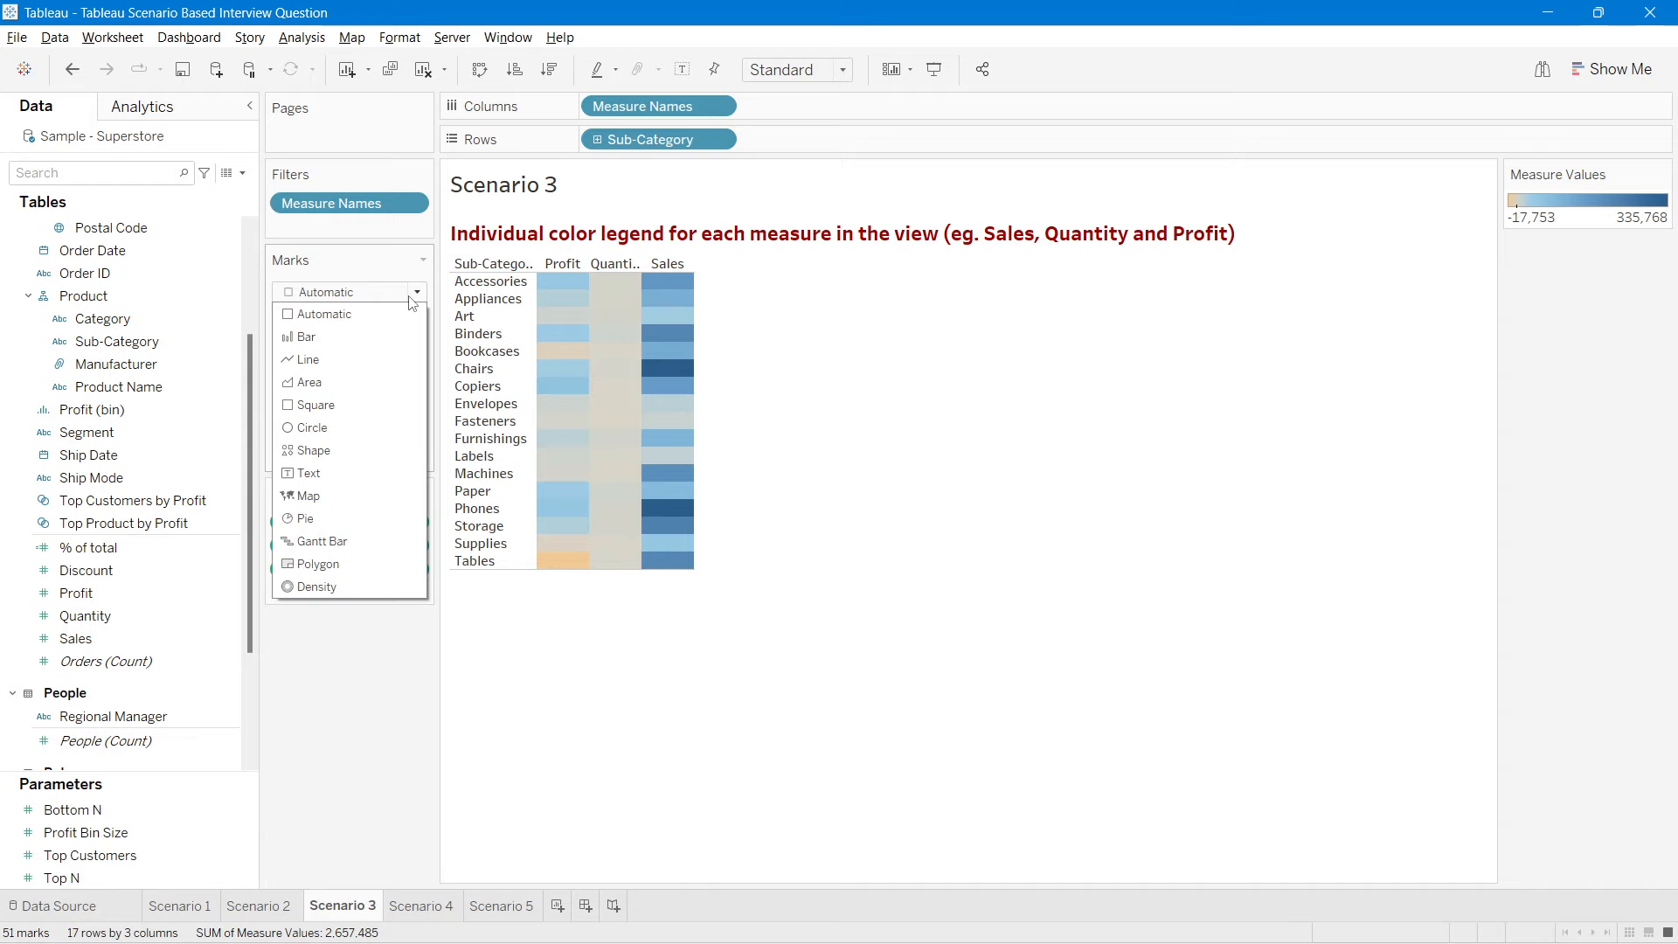
{"action": "left_click", "coordinate": [310, 473]}
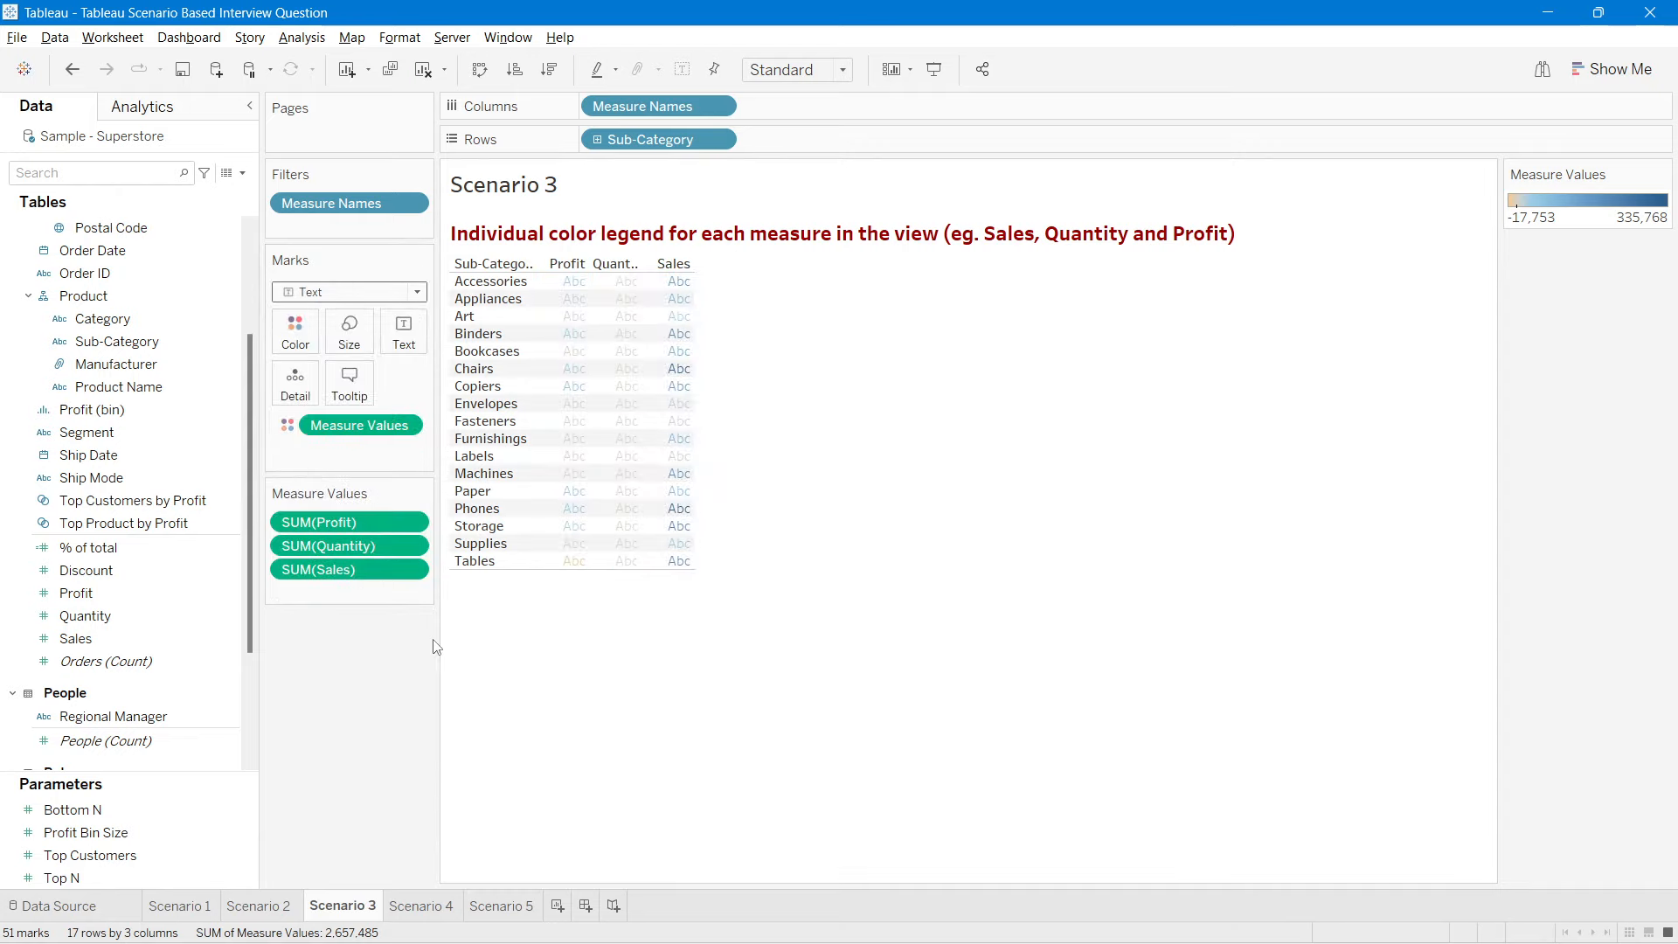
{"action": "key", "text": "ctrl+z"}
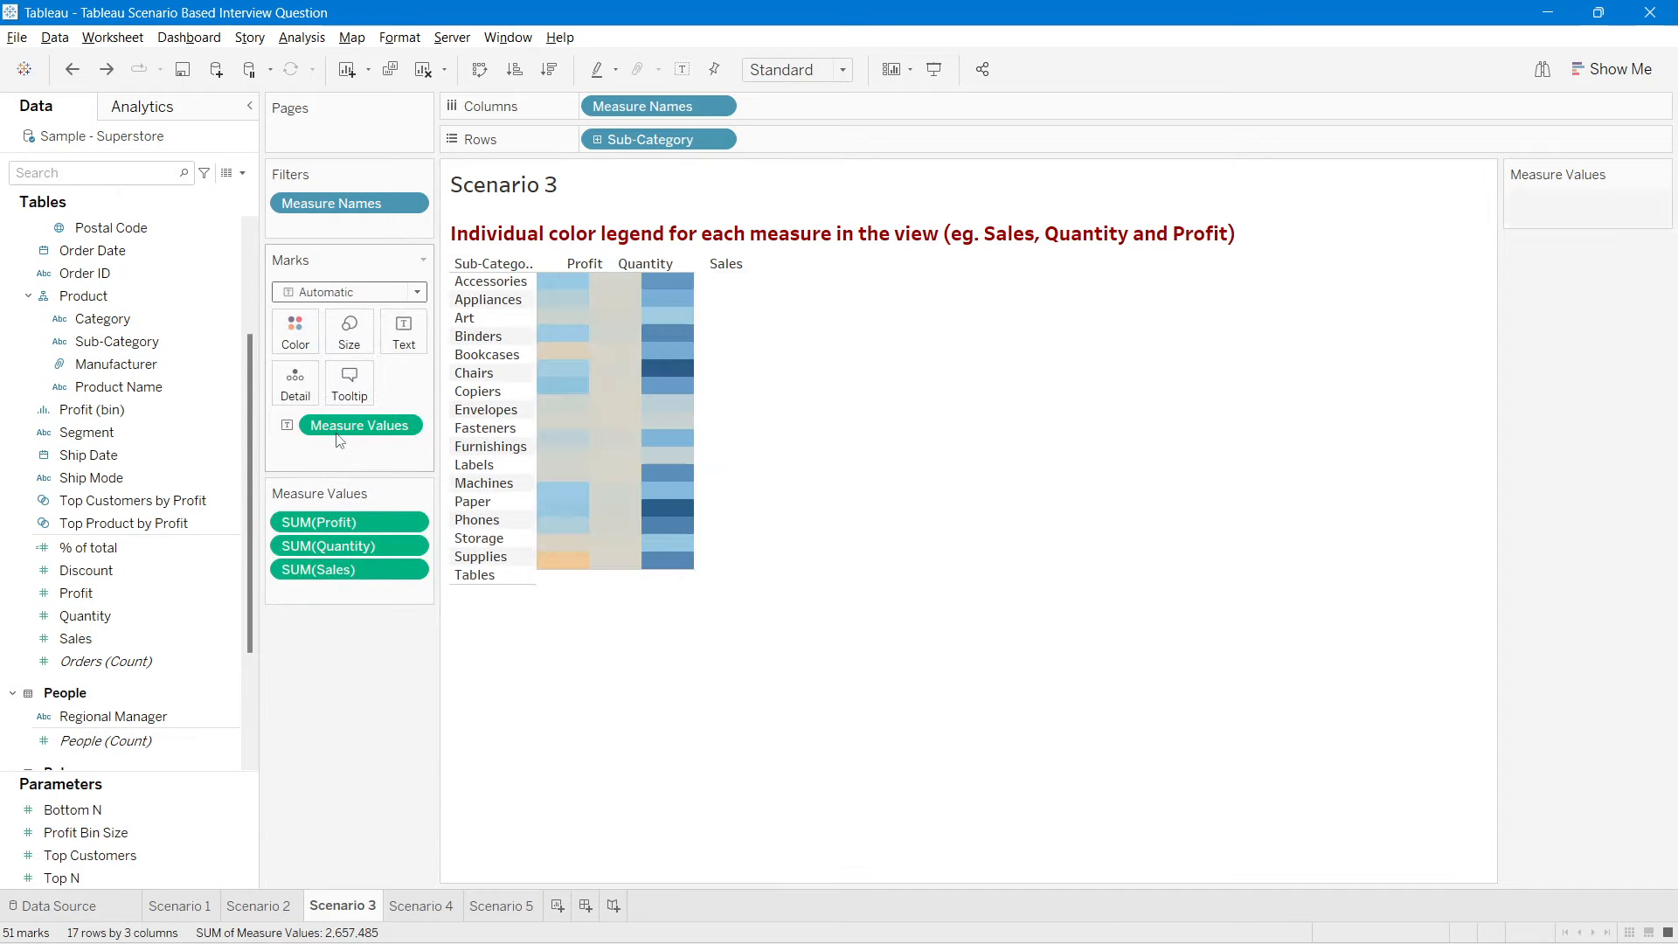
{"action": "key", "text": "ctrl+z"}
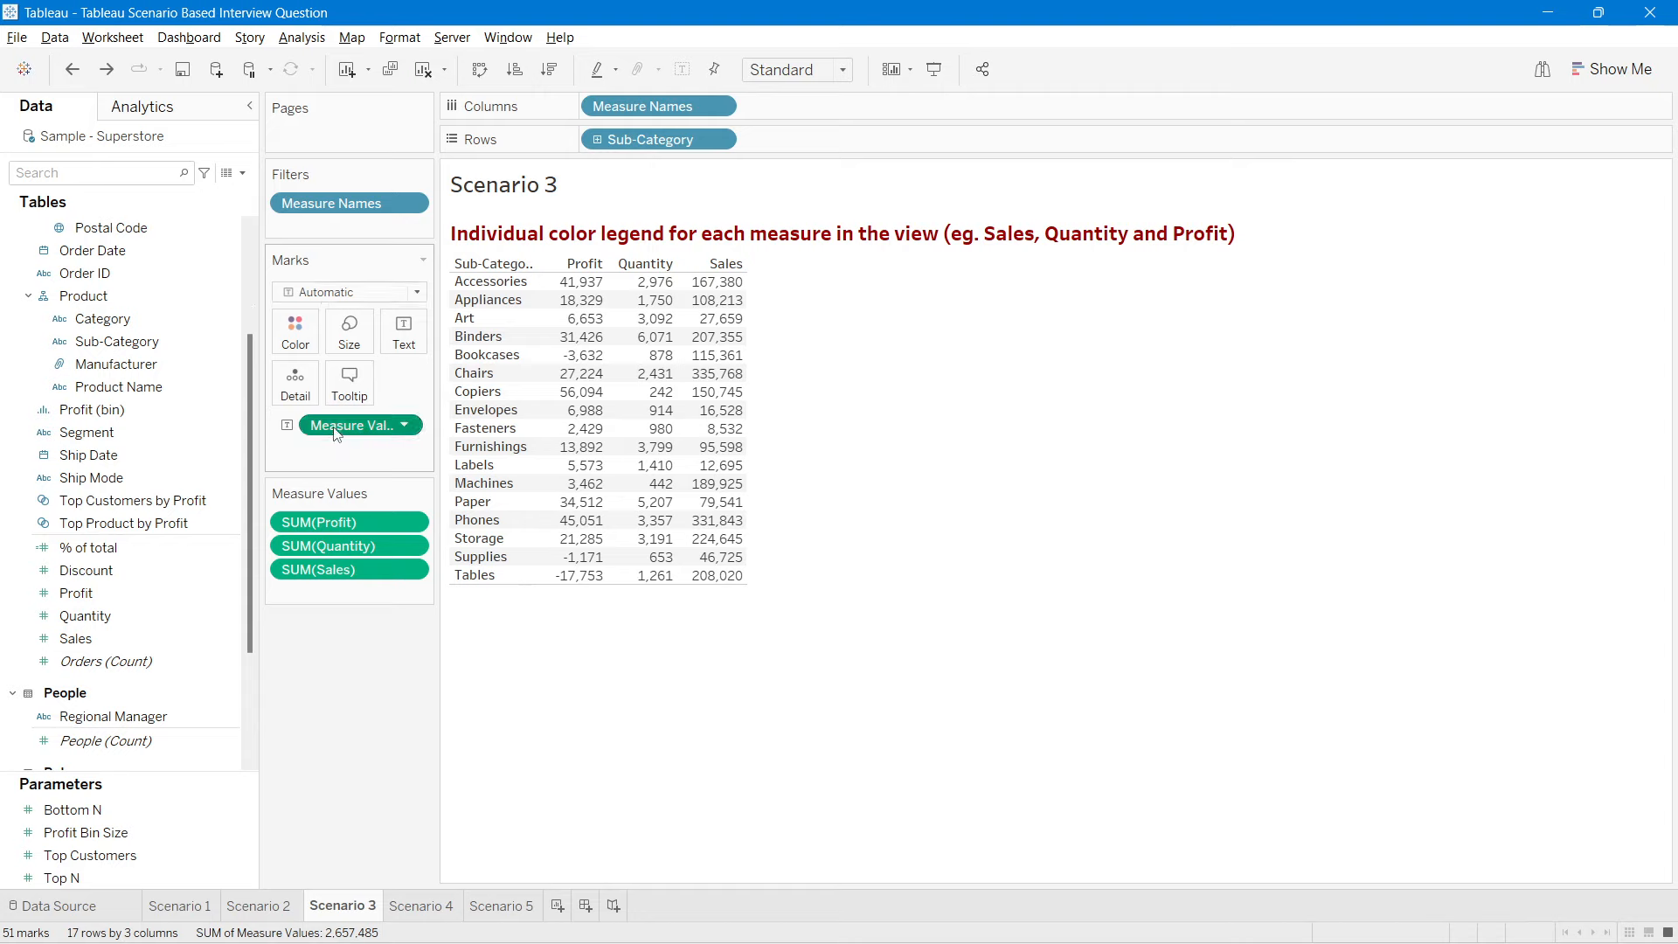
Step: Color the table by a copy of Measure Values, keeping the text values, and use separate legends for the measures
{"action": "left_click_drag", "start_coordinate": [336, 434], "coordinate": [296, 348]}
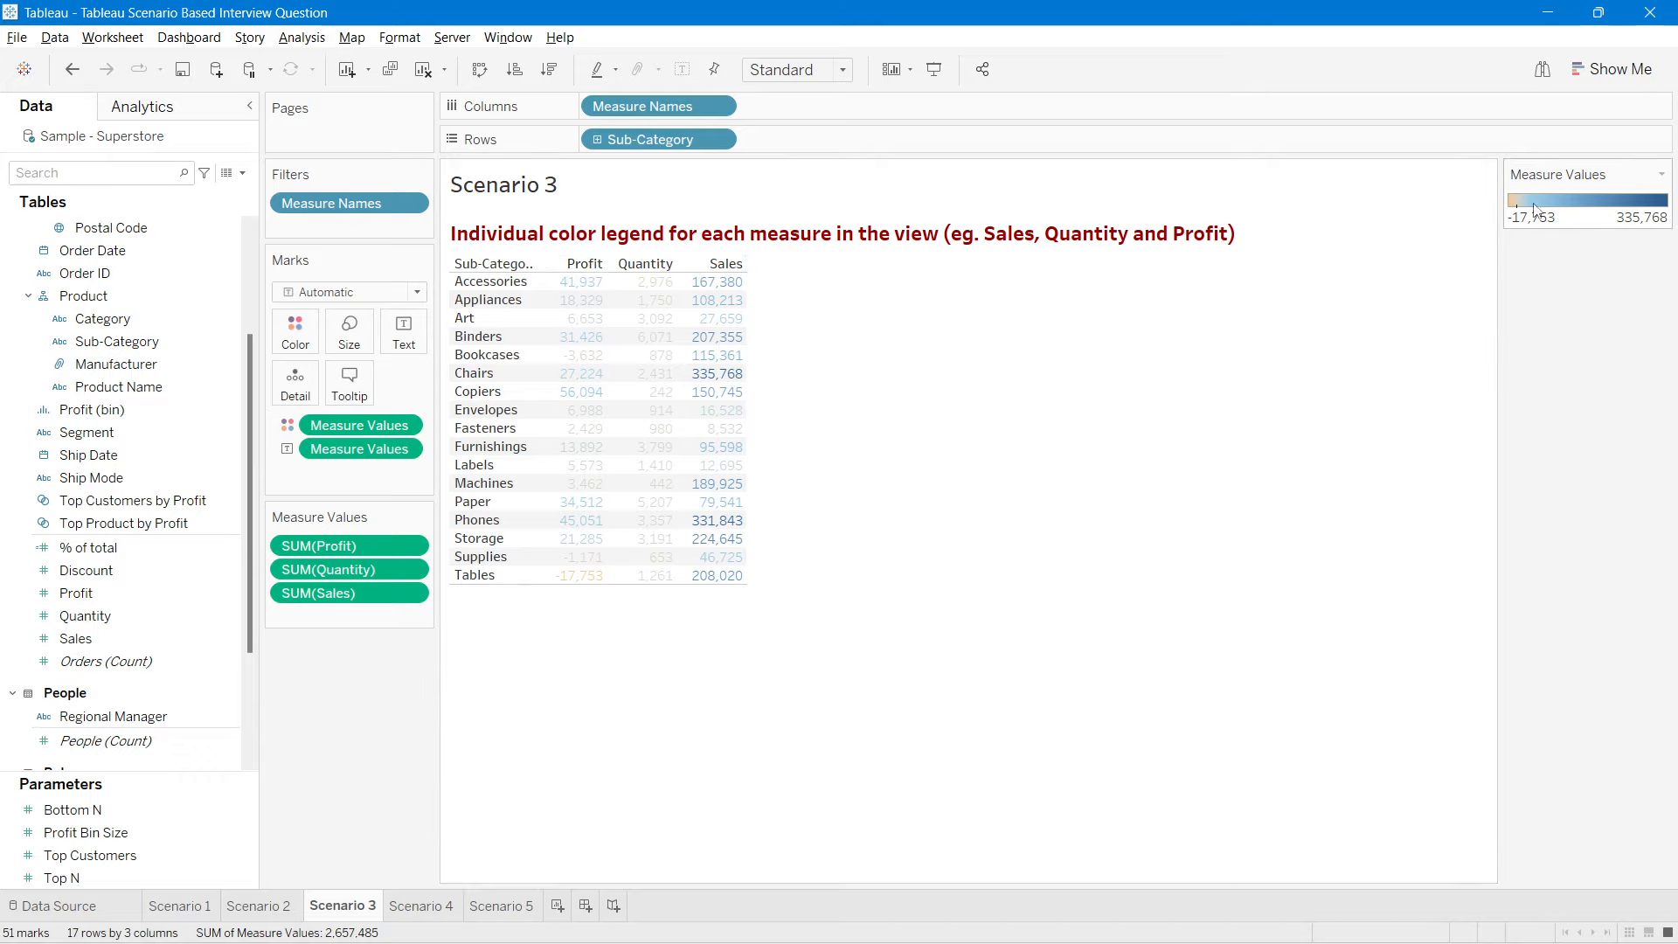
{"action": "right_click", "coordinate": [339, 427]}
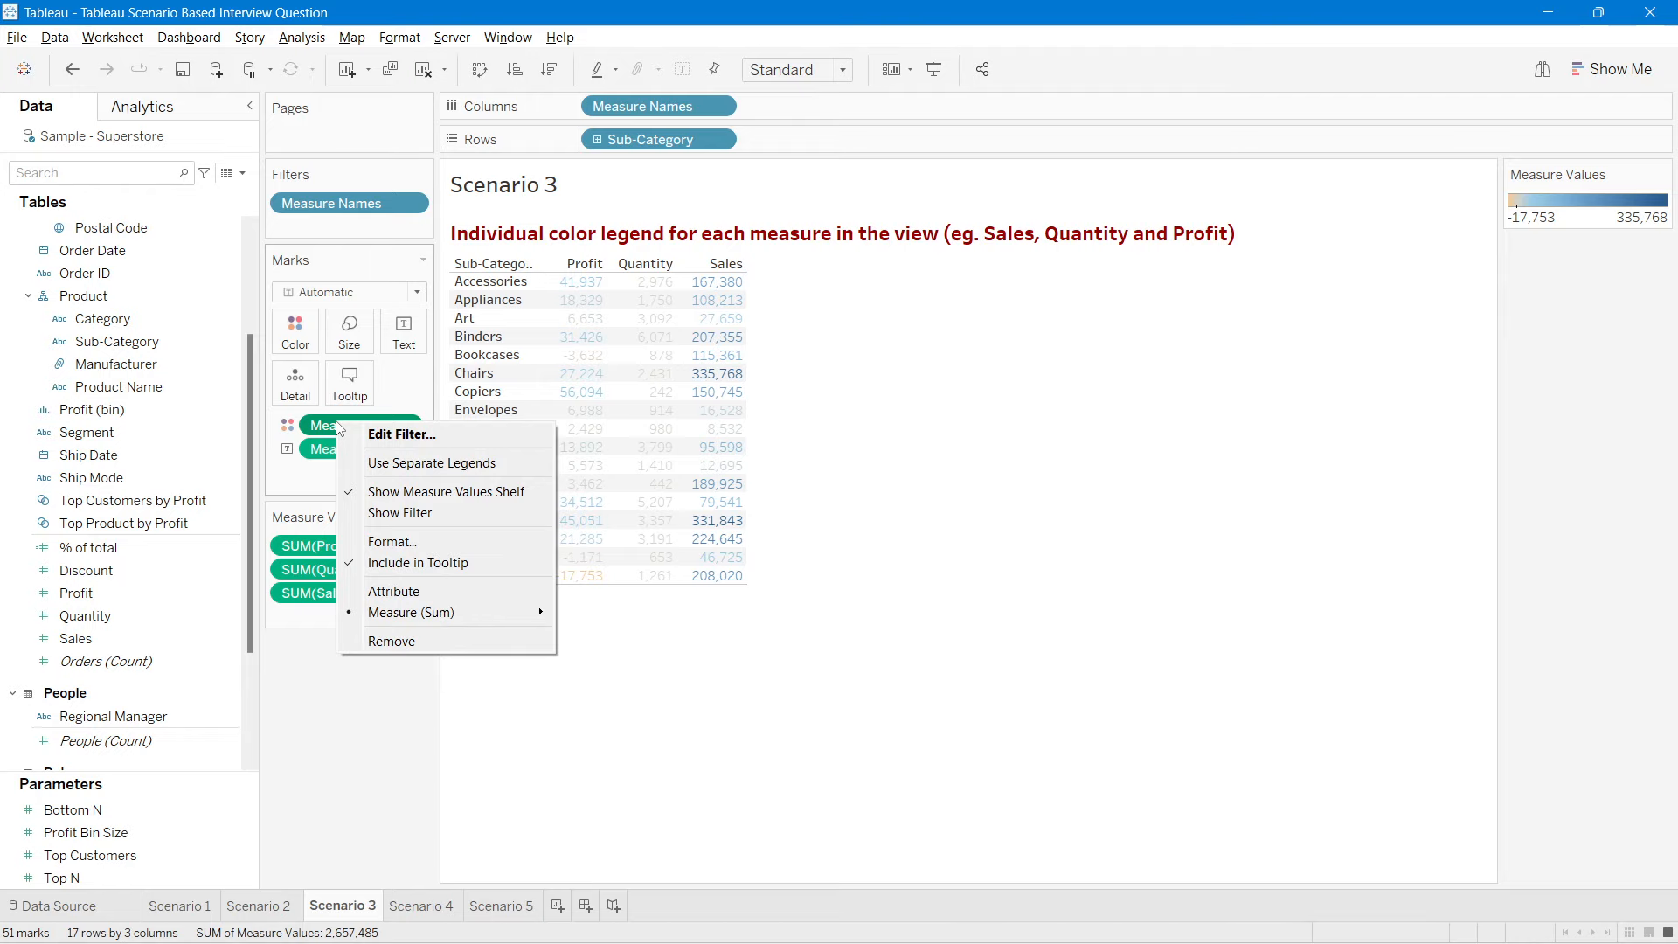
{"action": "left_click", "coordinate": [333, 428]}
{"action": "right_click", "coordinate": [326, 429]}
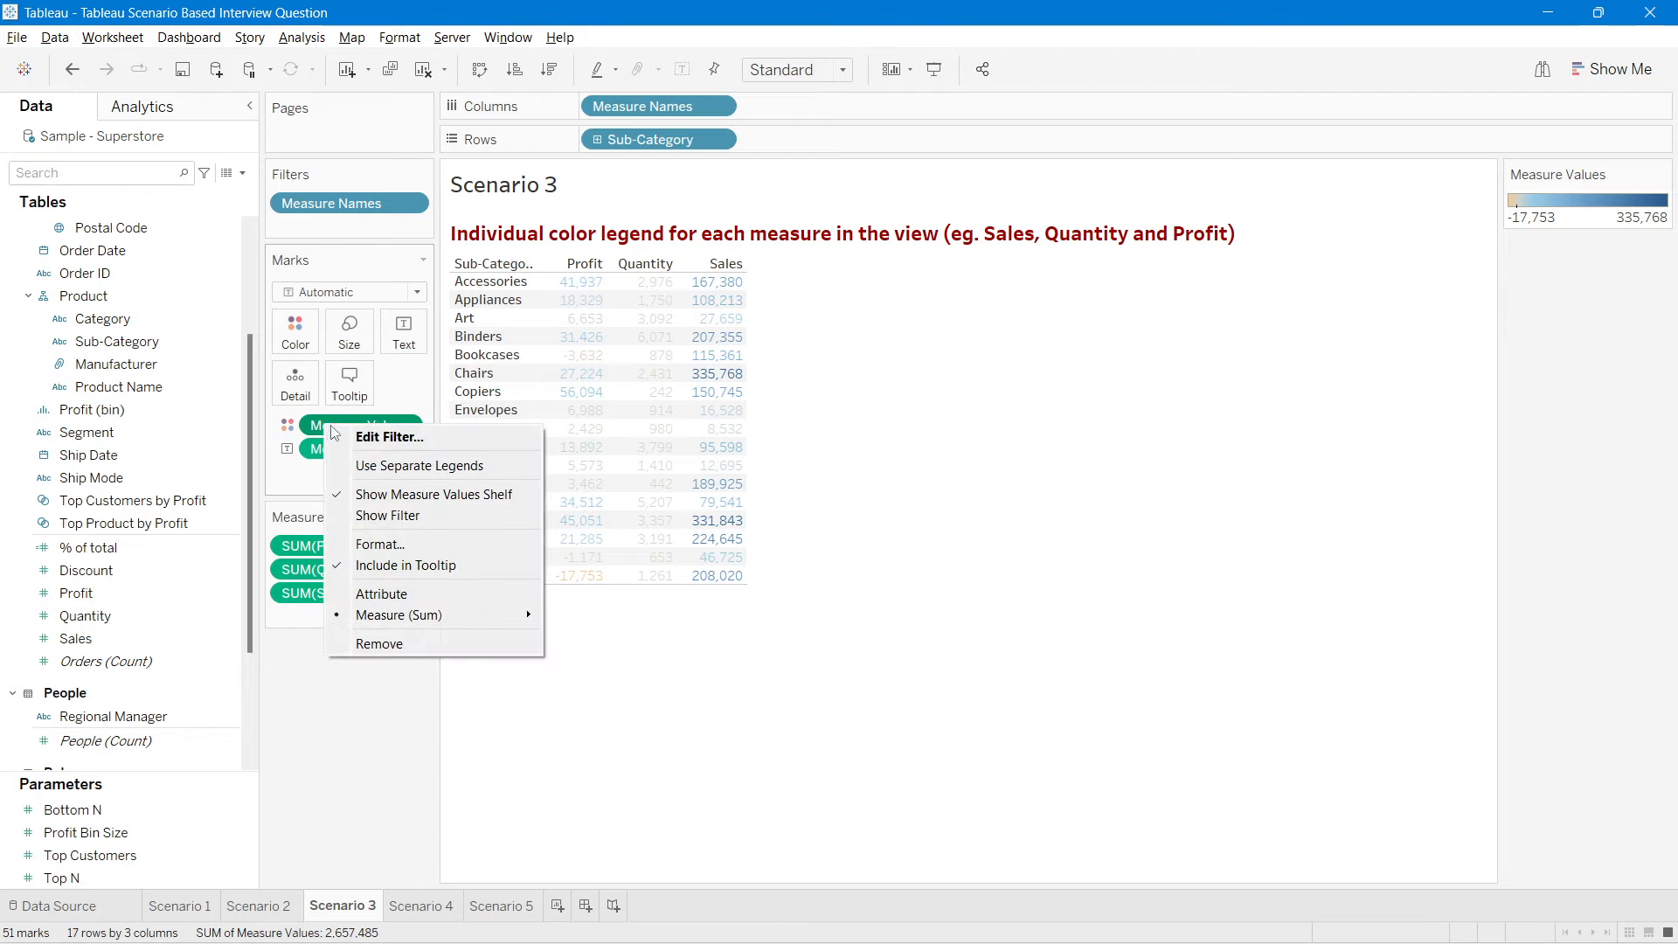
{"action": "left_click", "coordinate": [441, 466]}
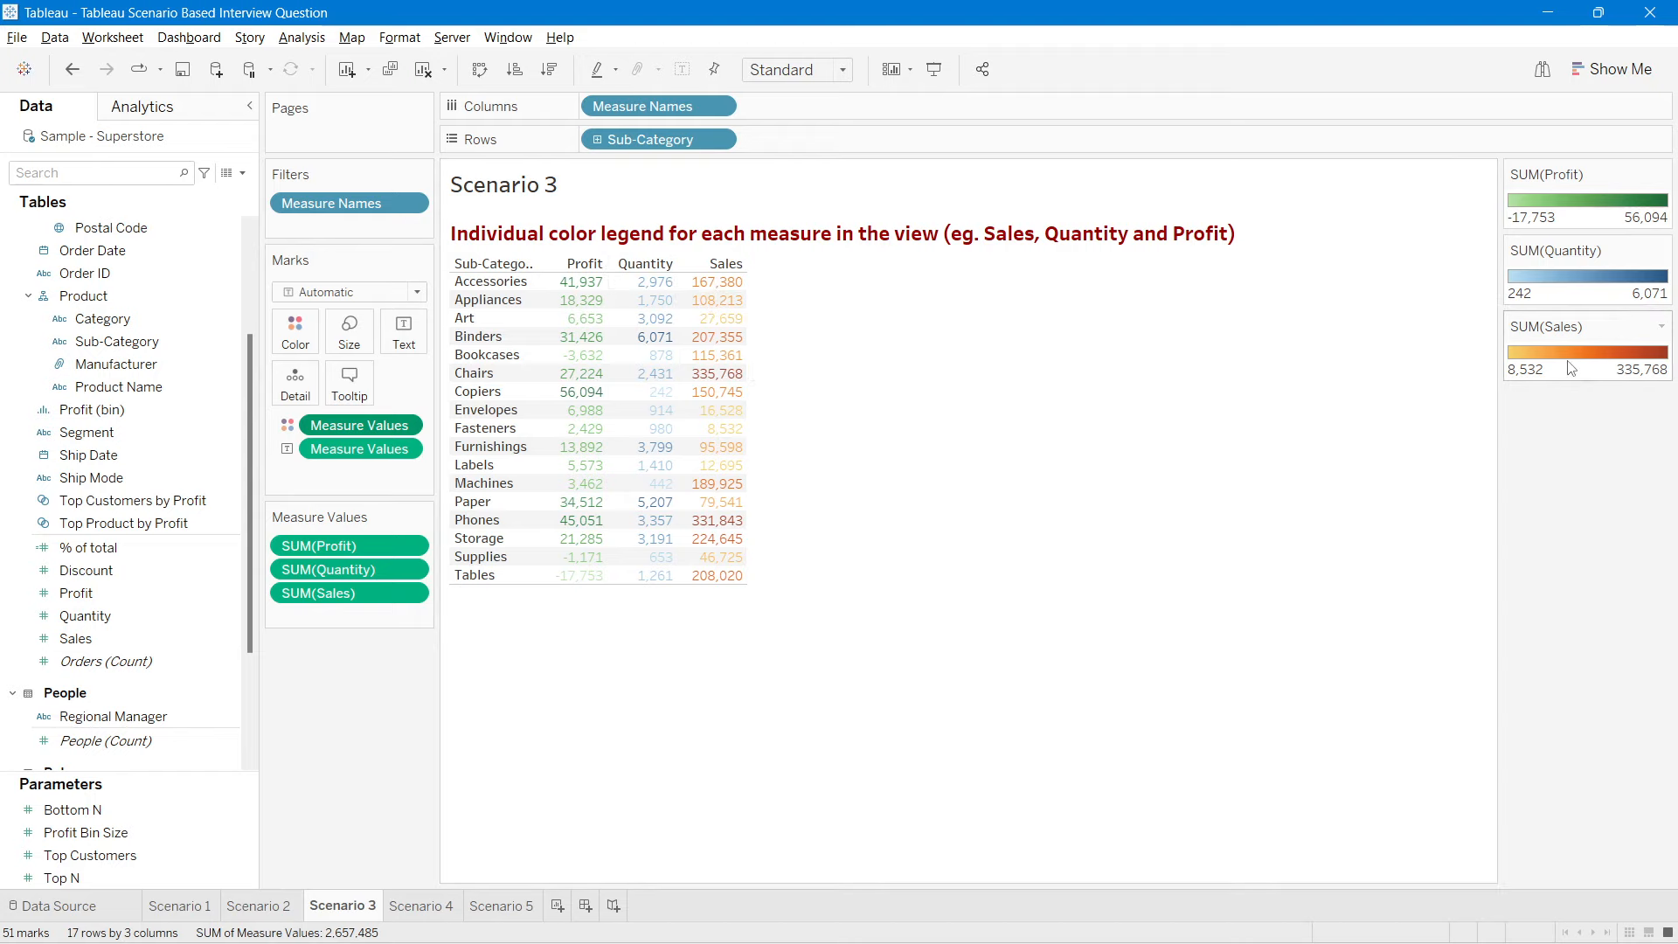
Step: Set the Quantity color legend to the Green-Blue-White Diverging palette
{"action": "double_click", "coordinate": [1567, 282]}
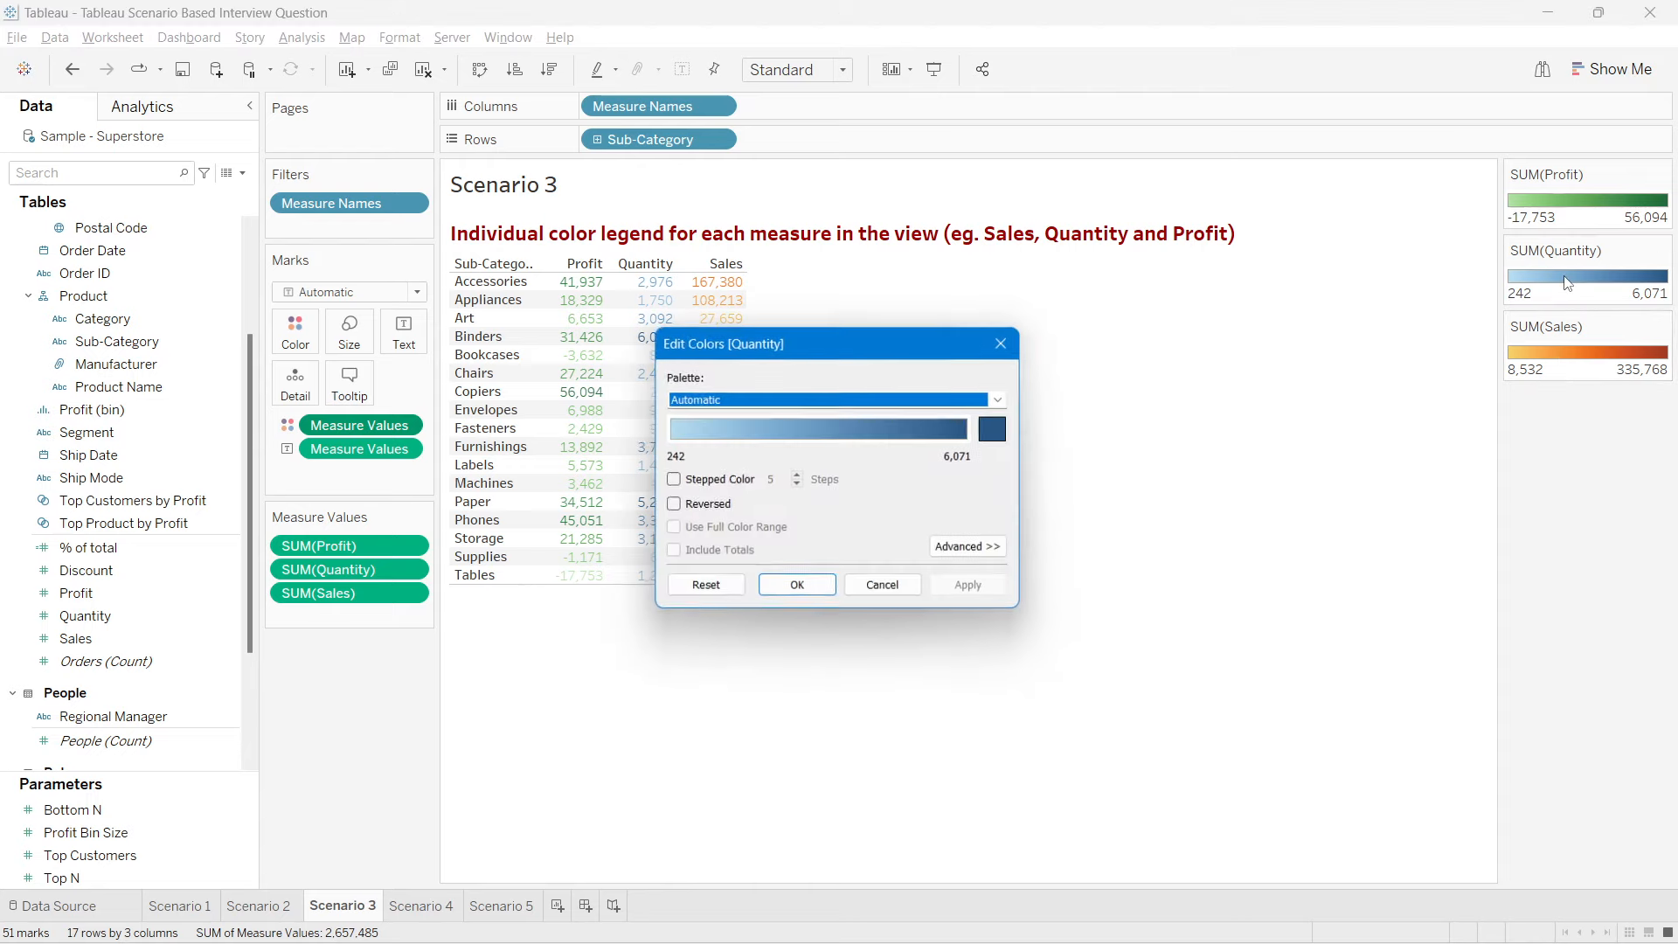
{"action": "left_click", "coordinate": [767, 399]}
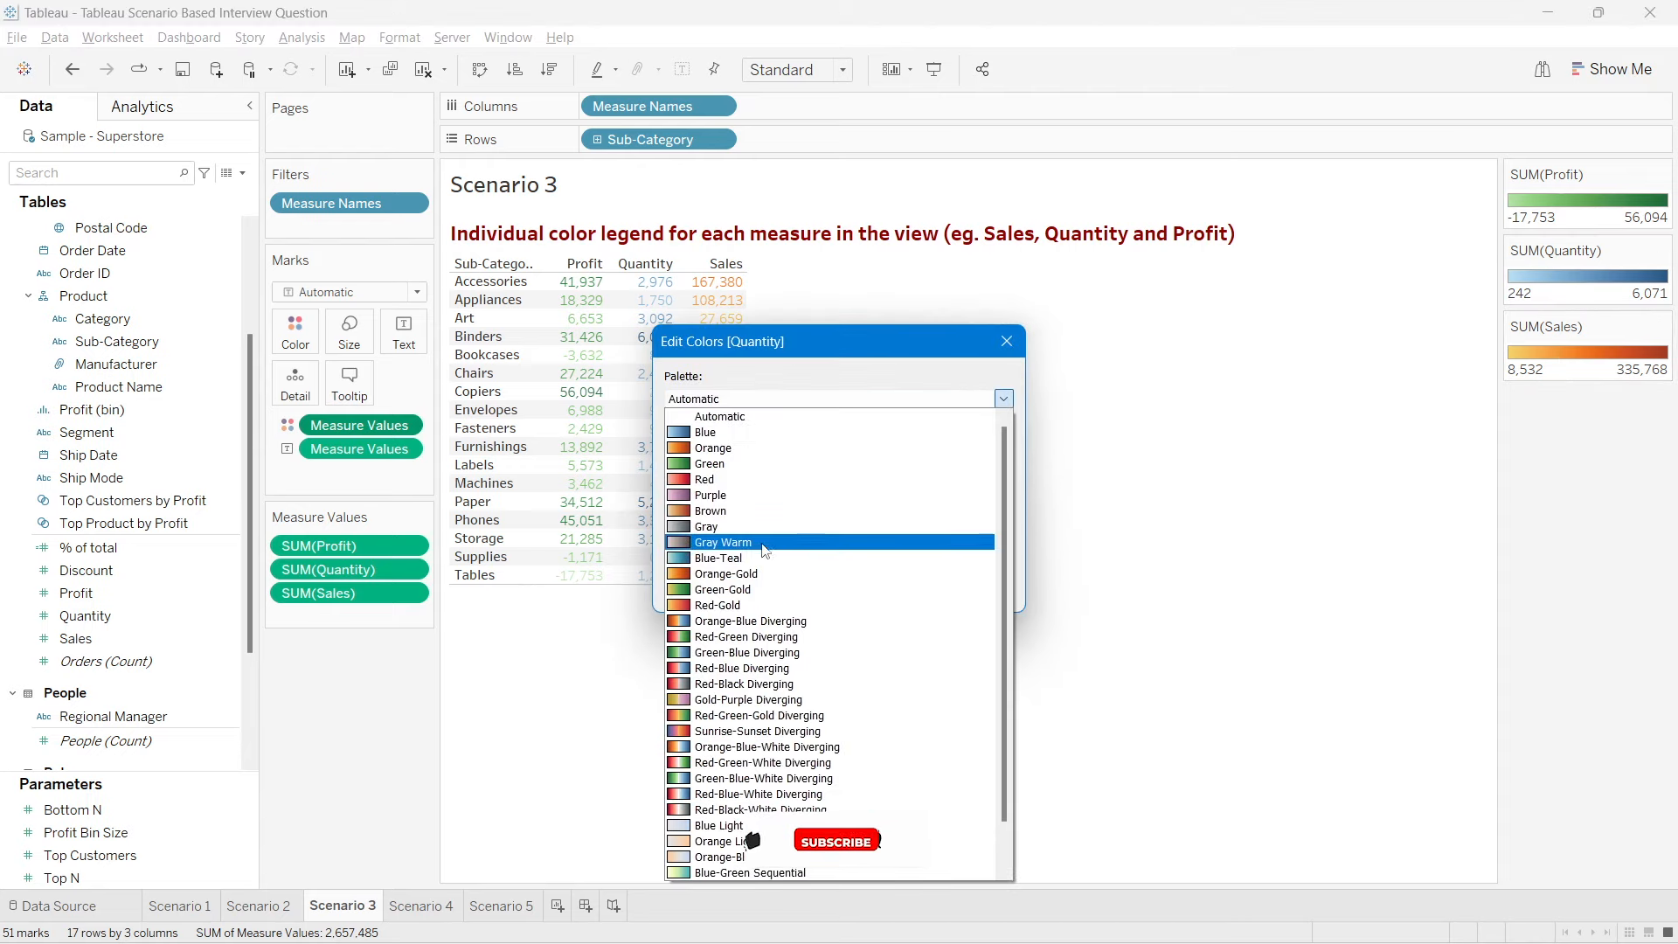
{"action": "left_click", "coordinate": [760, 778]}
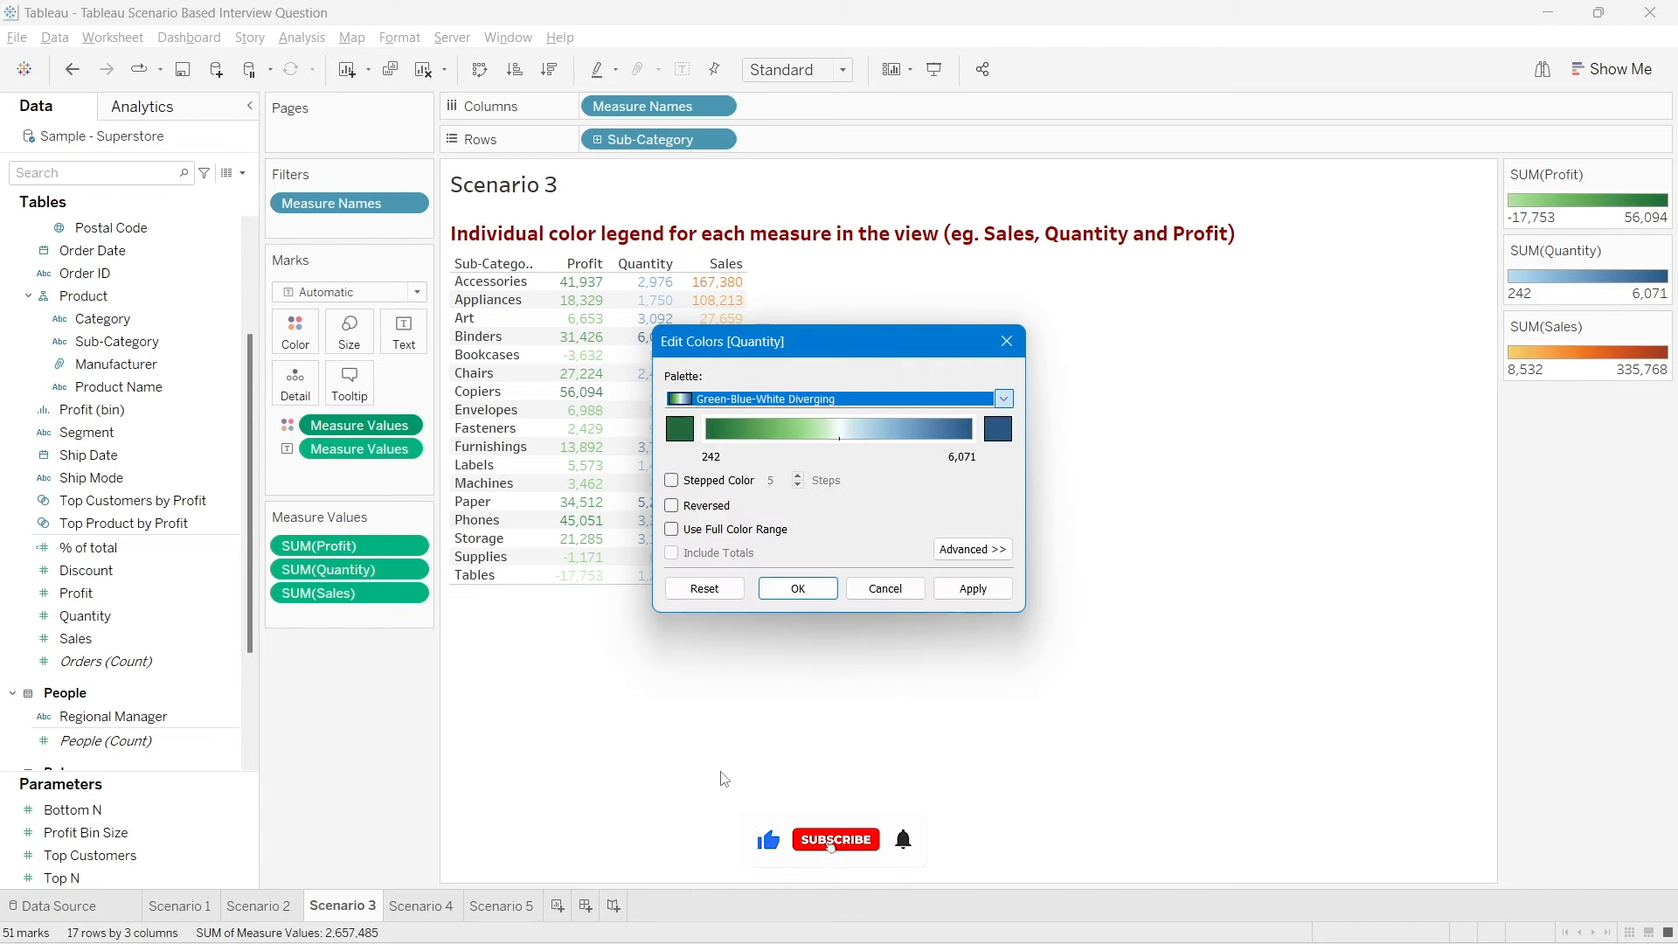
{"action": "left_click", "coordinate": [959, 592]}
{"action": "left_click", "coordinate": [795, 588]}
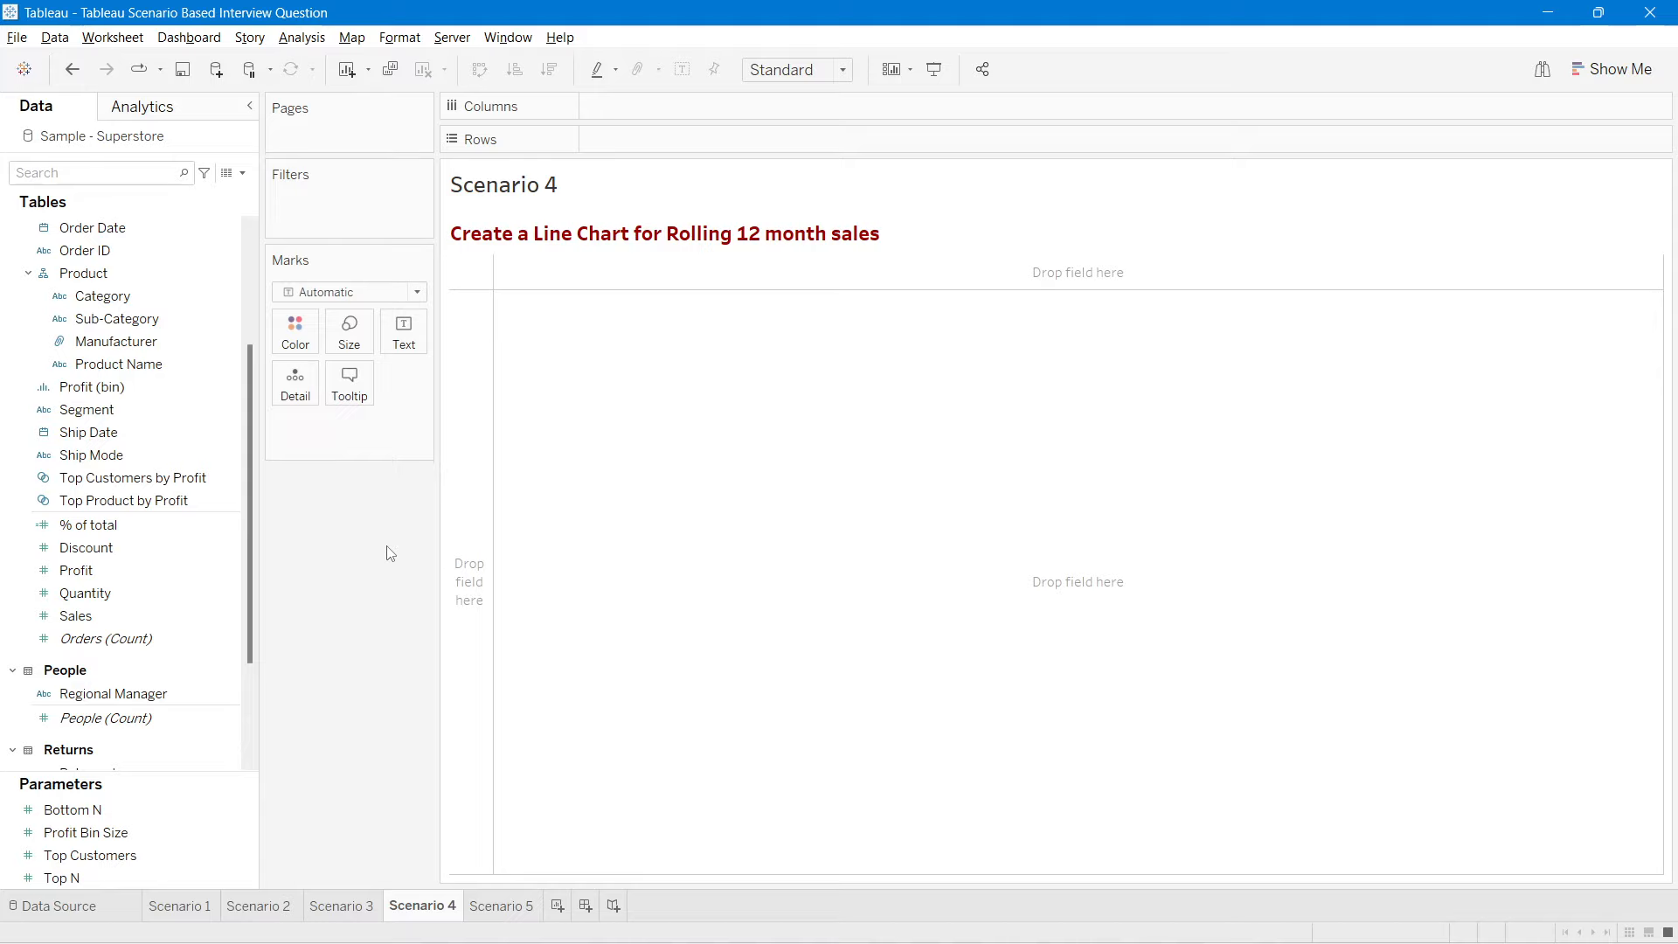
Step: On the Scenario 4 sheet, add Order Date to rows as a discrete month-and-year field
{"action": "scroll", "coordinate": [218, 546], "scroll_direction": "up", "scroll_amount": 5}
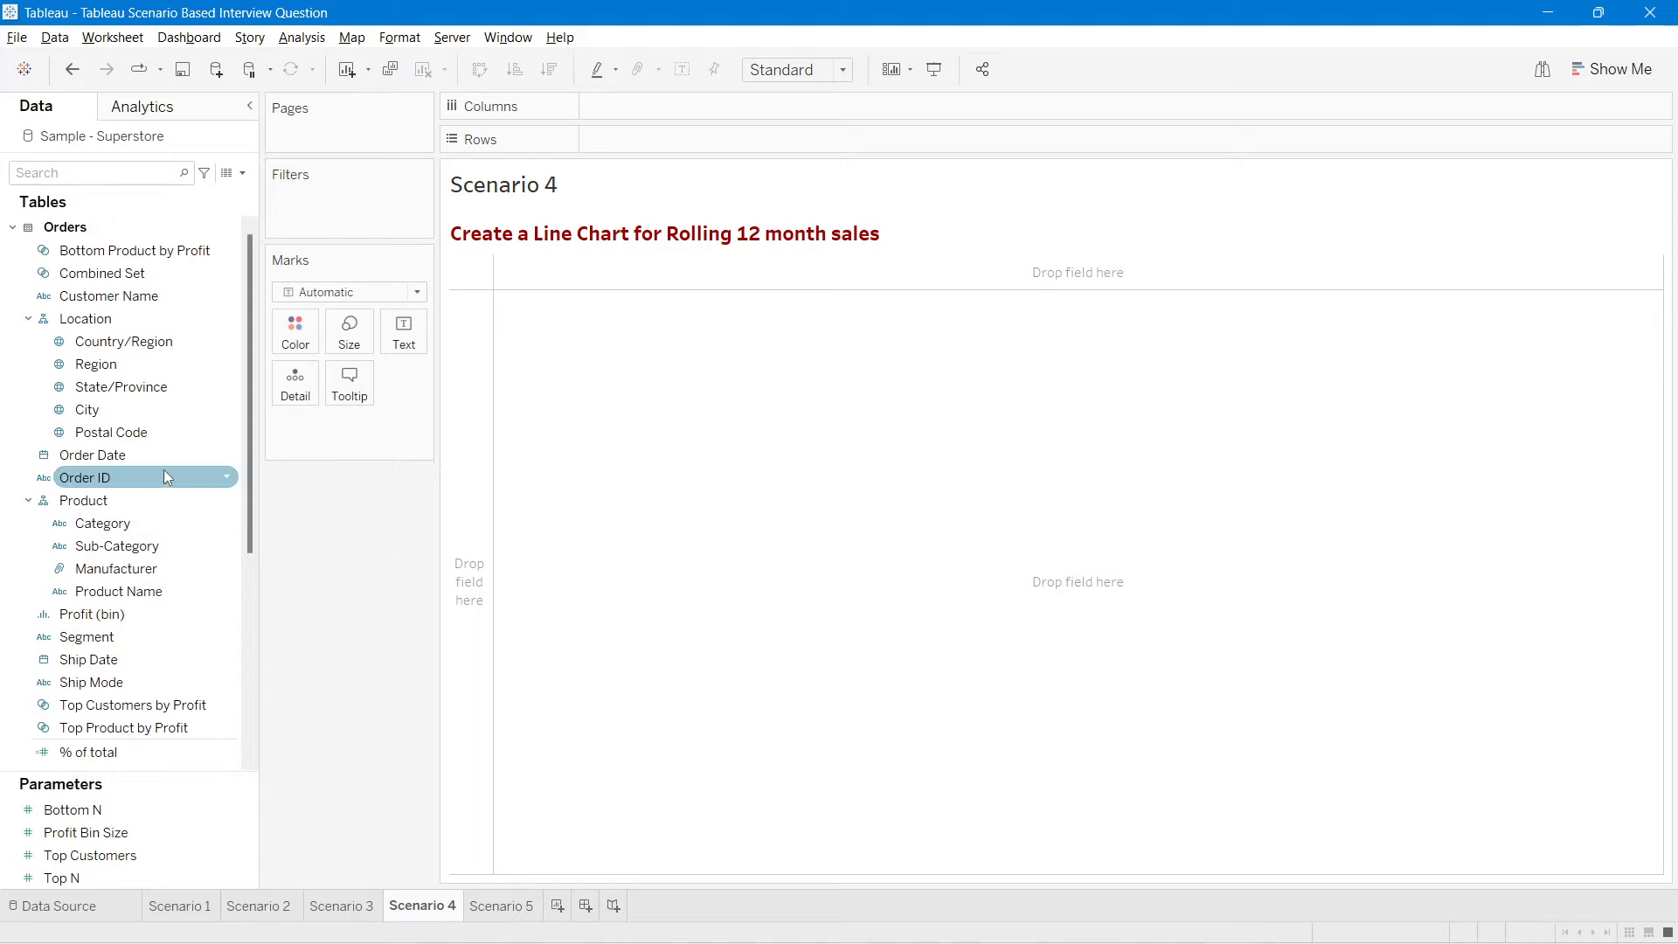
{"action": "left_click_drag", "start_coordinate": [179, 456], "coordinate": [772, 152]}
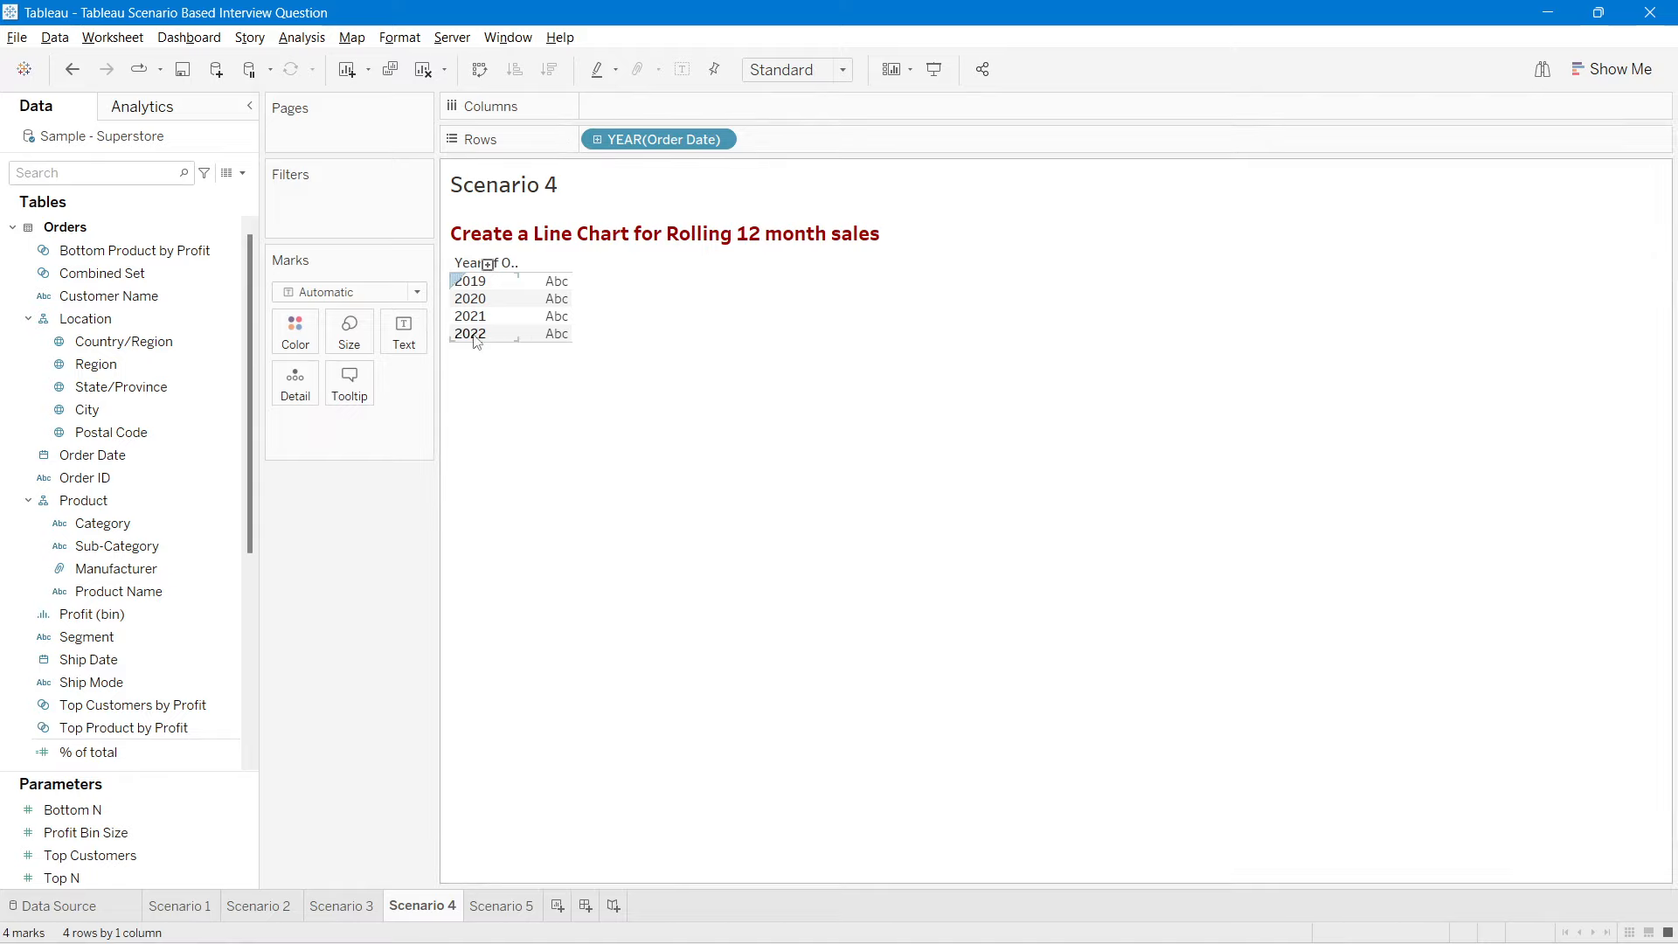
{"action": "right_click", "coordinate": [646, 146]}
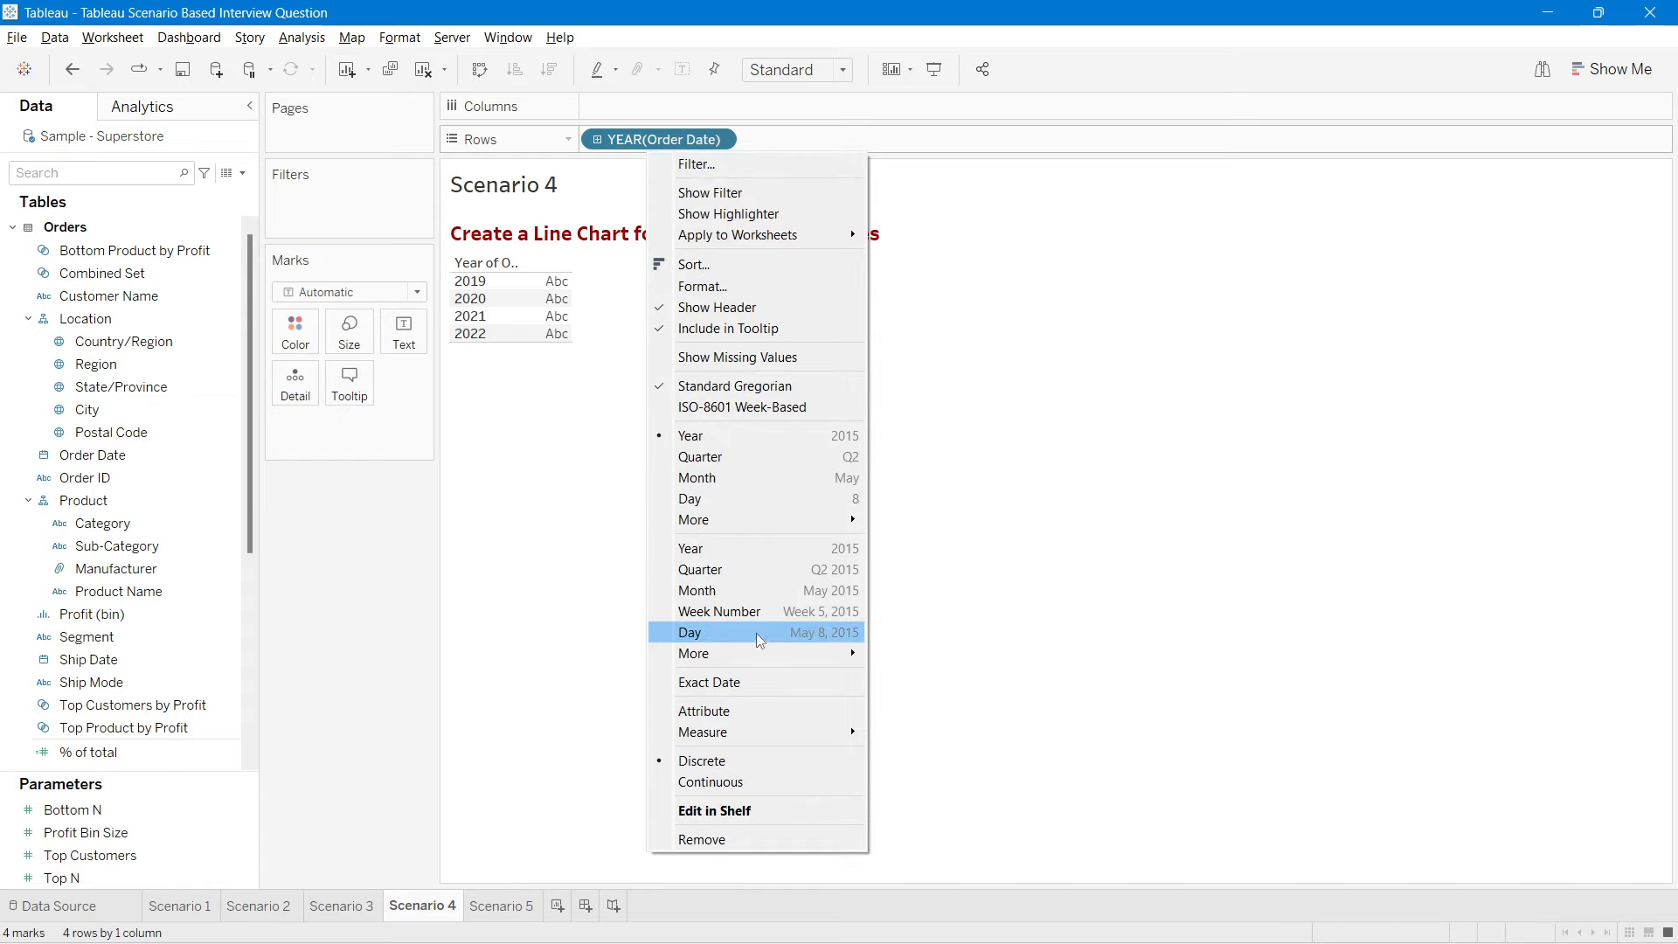
{"action": "left_click", "coordinate": [734, 590]}
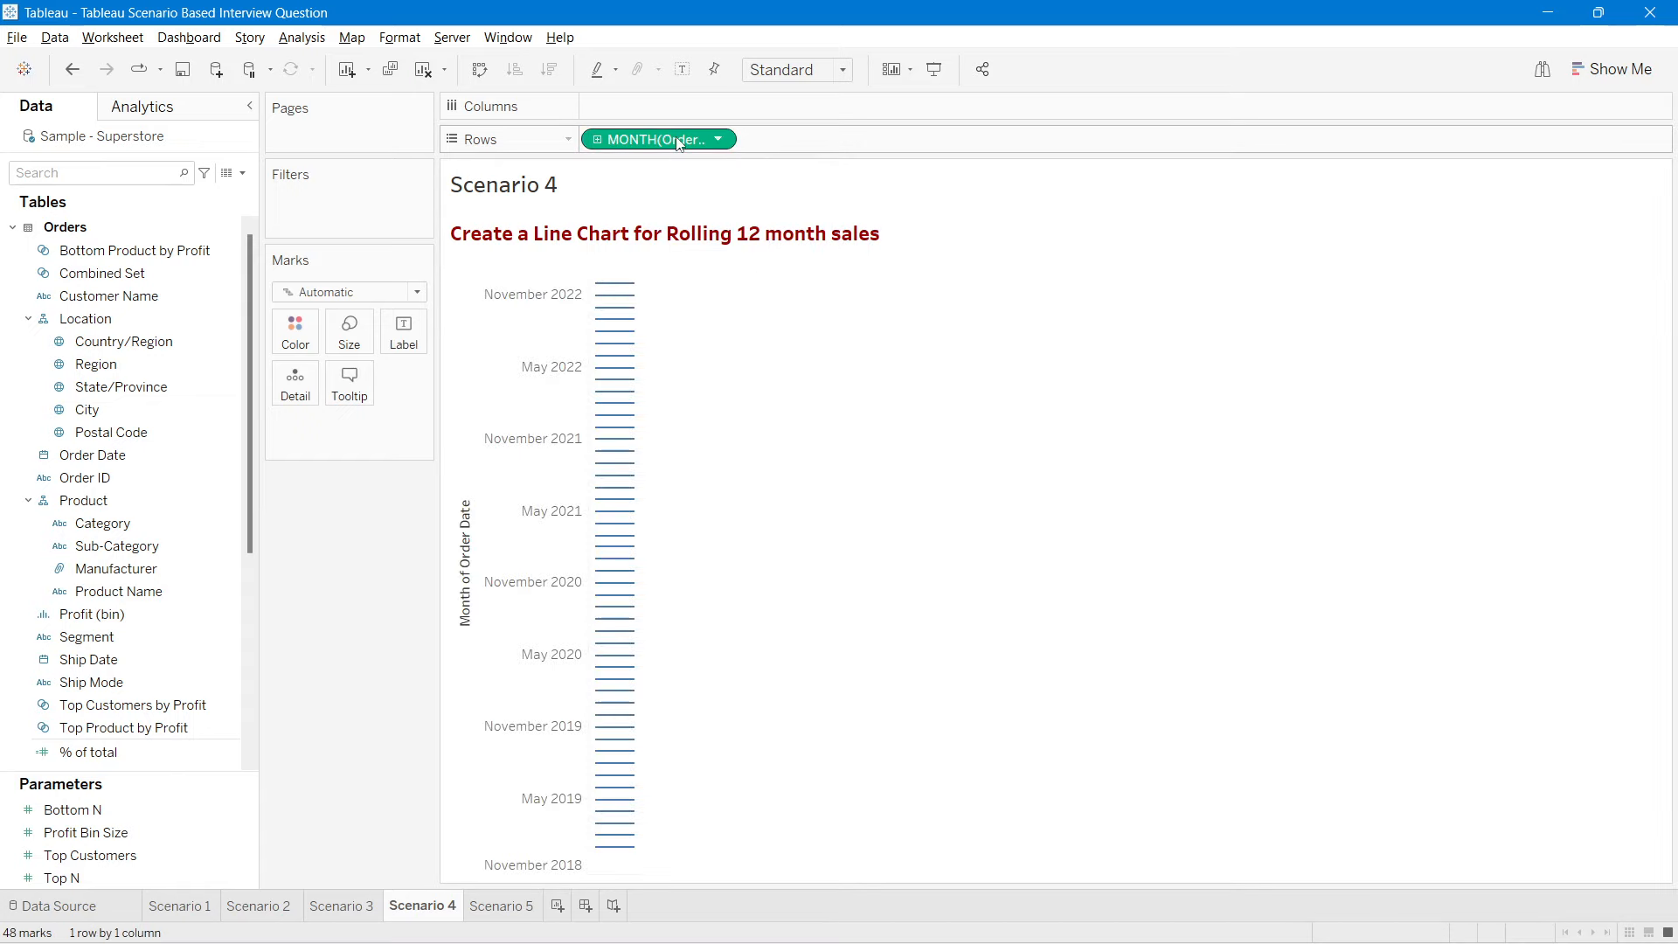
{"action": "right_click", "coordinate": [674, 139]}
{"action": "left_click", "coordinate": [811, 732]}
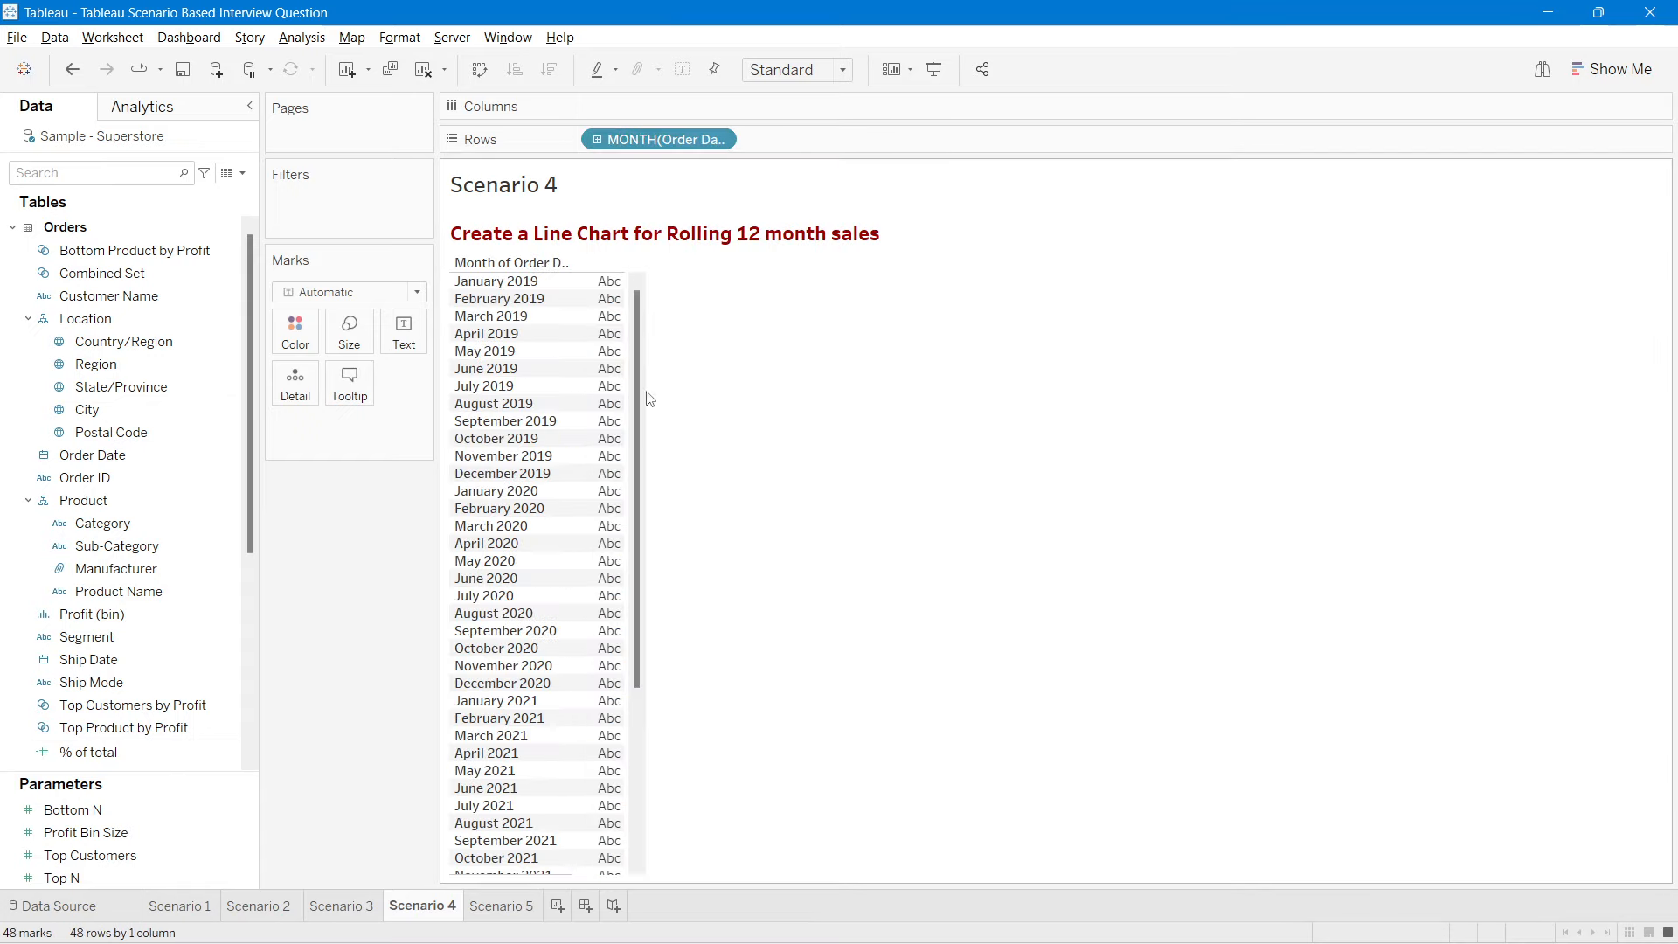
Step: Examine the latest months in the list, highlighting January to December 2022 and selecting February and March 2022 individually
{"action": "left_click_drag", "start_coordinate": [641, 322], "coordinate": [662, 580]}
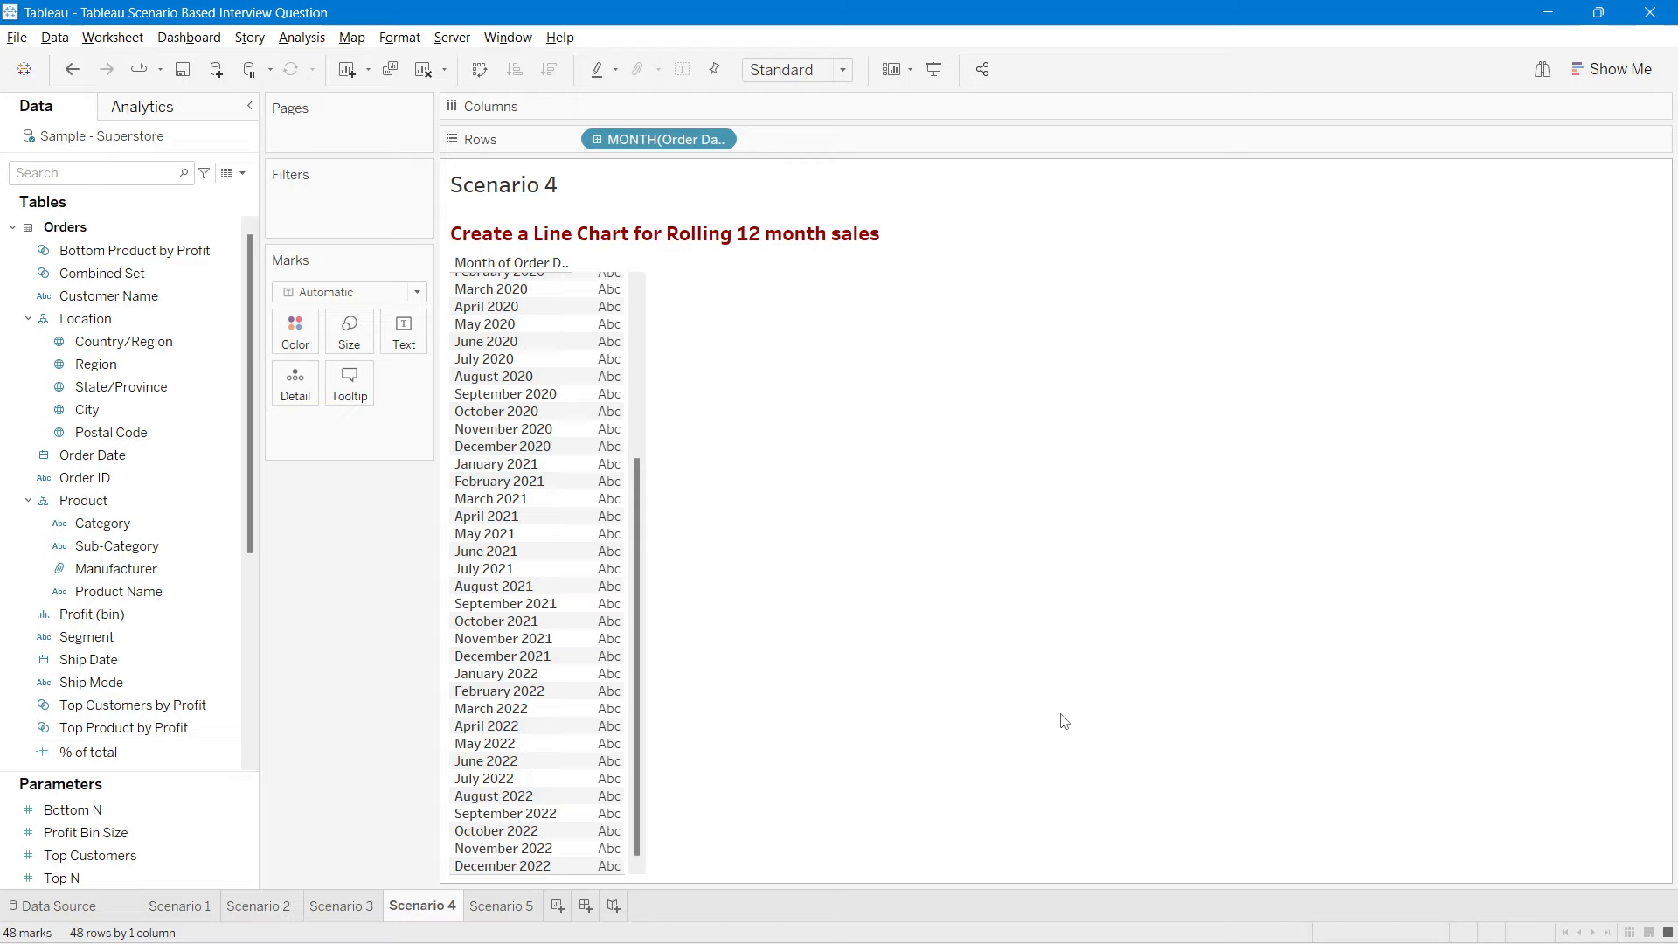
{"action": "mouse_move", "coordinate": [1582, 935]}
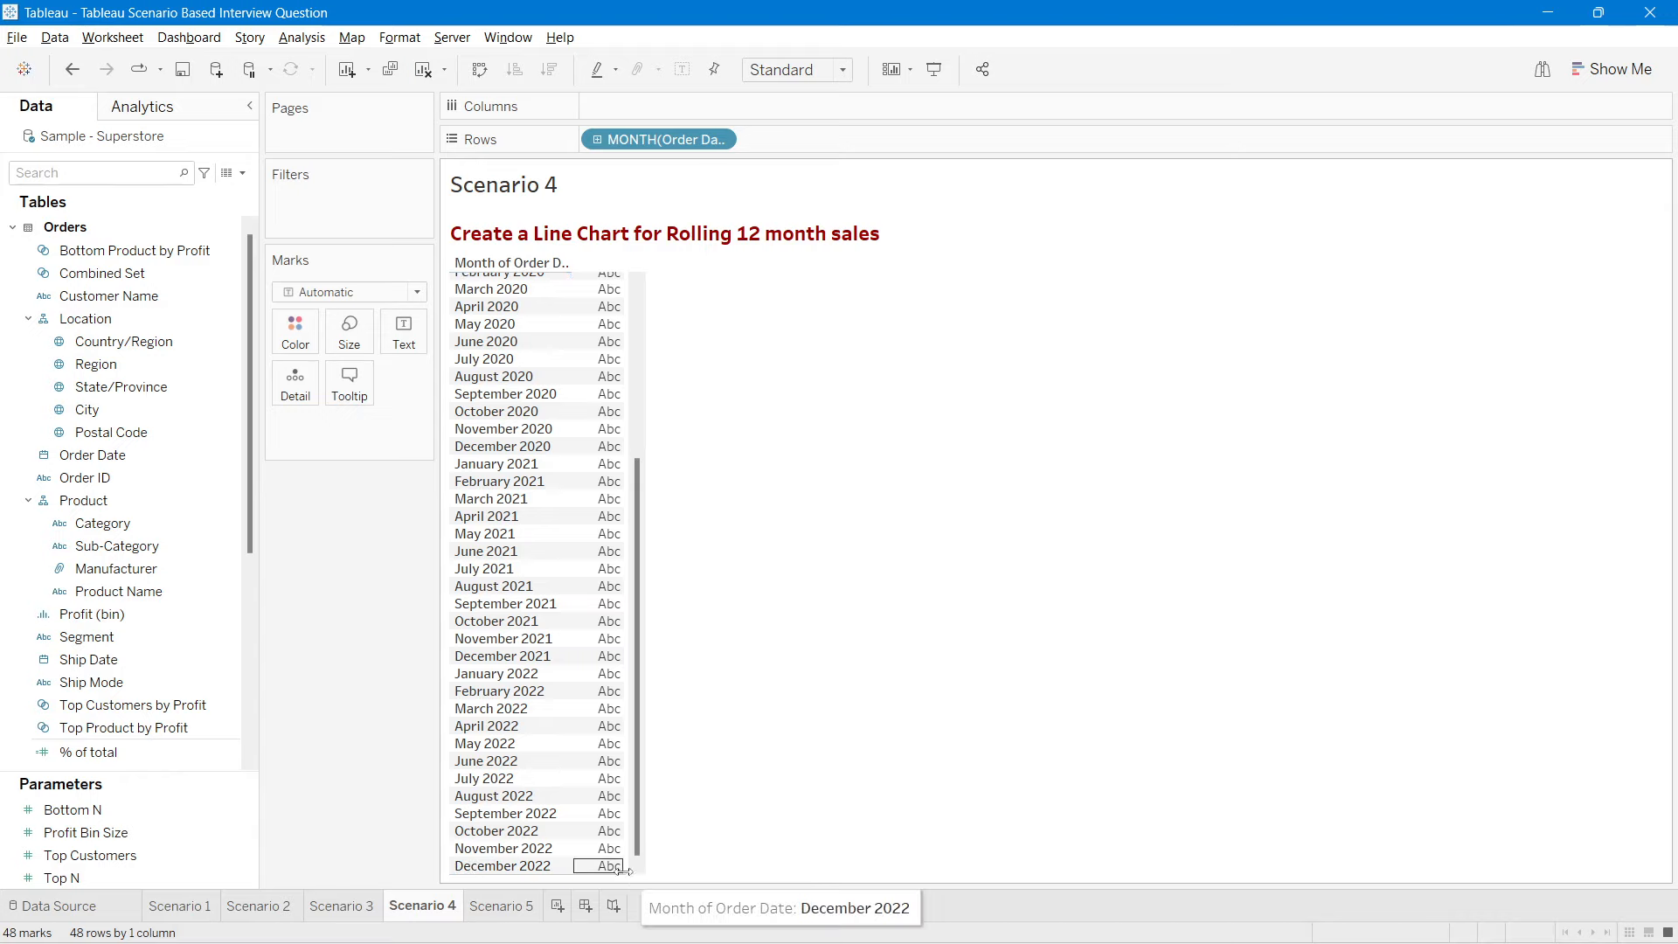
{"action": "mouse_move", "coordinate": [609, 866]}
{"action": "left_mouse_down"}
{"action": "mouse_move", "coordinate": [608, 675]}
{"action": "mouse_move", "coordinate": [609, 874]}
{"action": "left_mouse_up"}
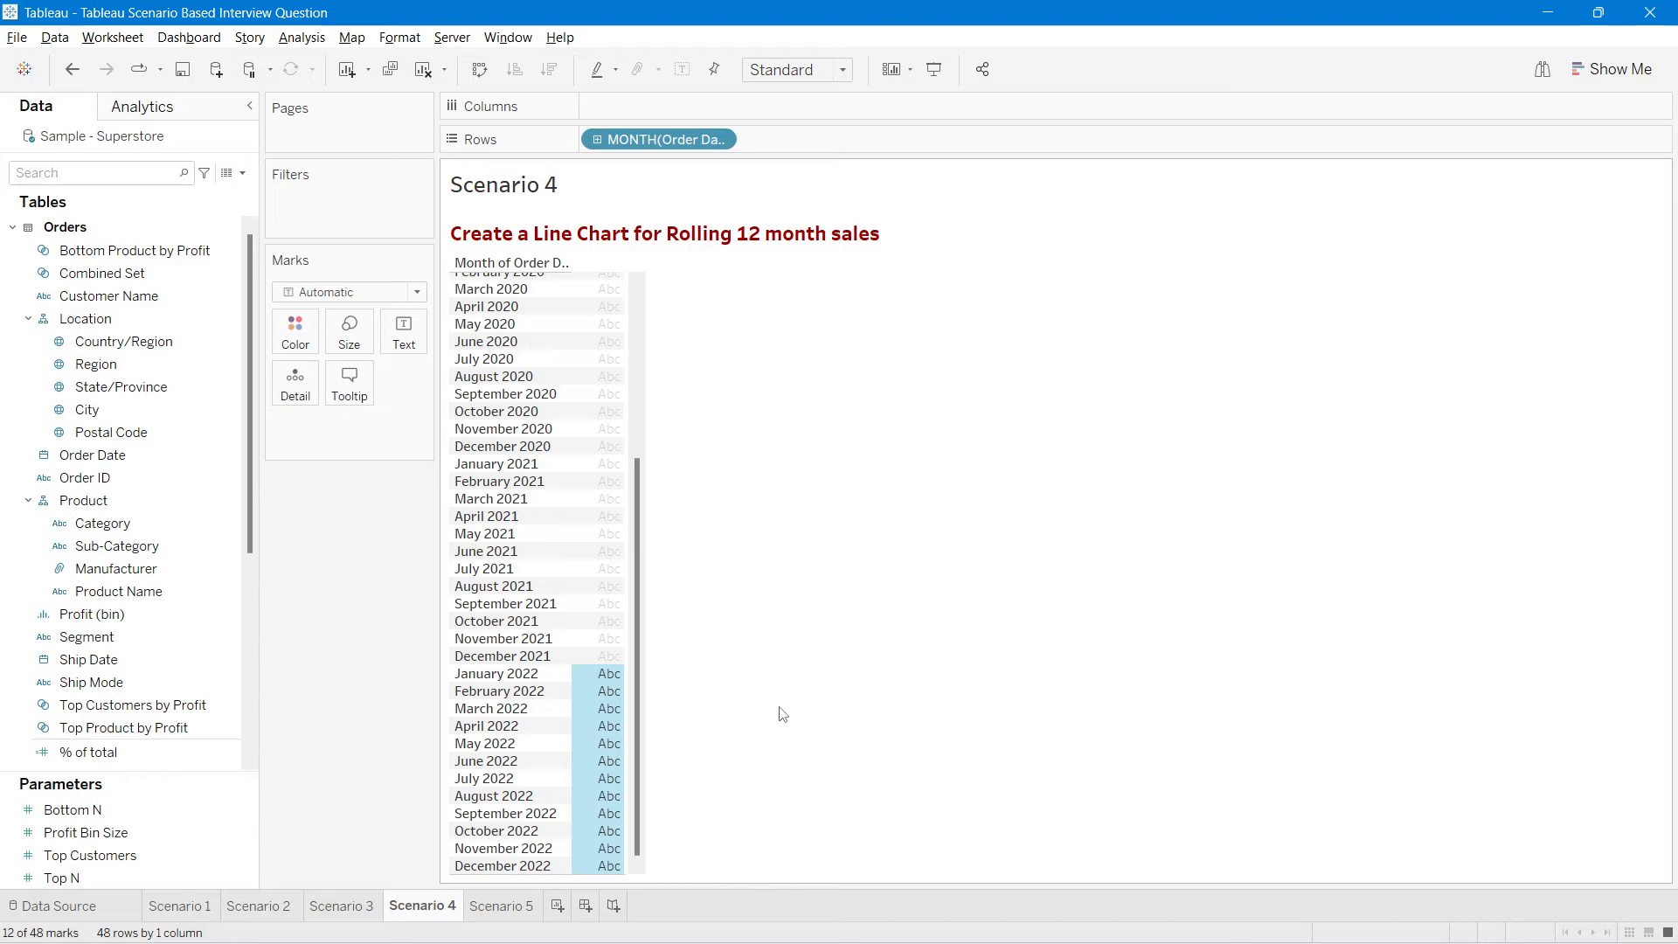
{"action": "left_click", "coordinate": [782, 714]}
{"action": "left_click", "coordinate": [537, 696]}
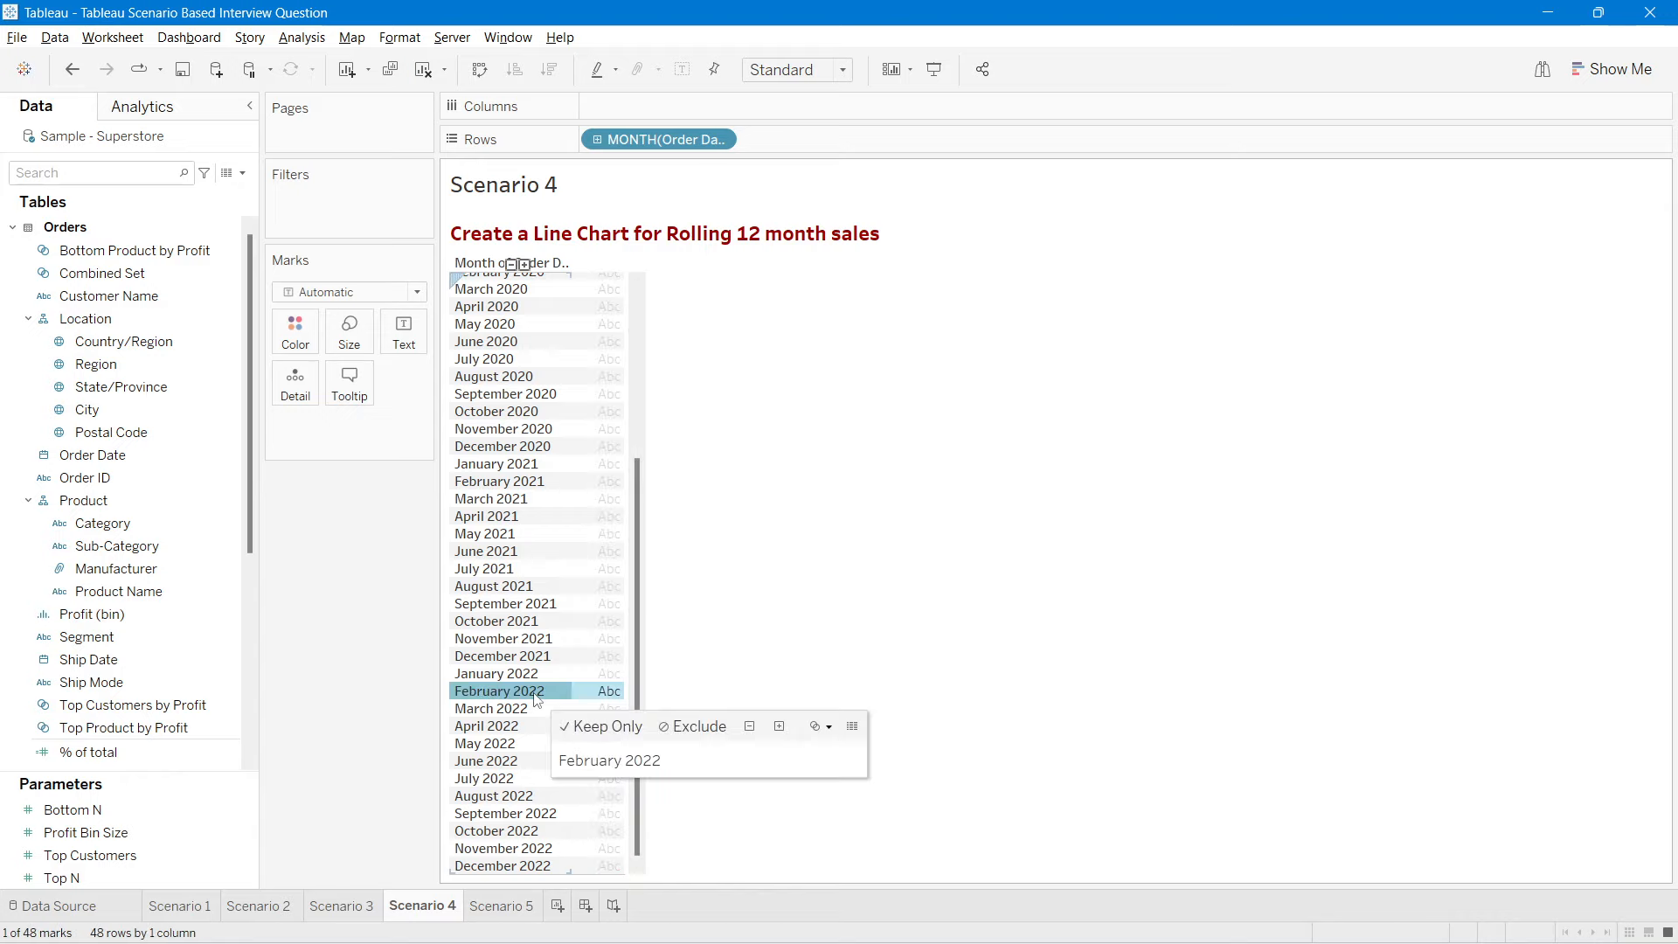
{"action": "left_click", "coordinate": [777, 652]}
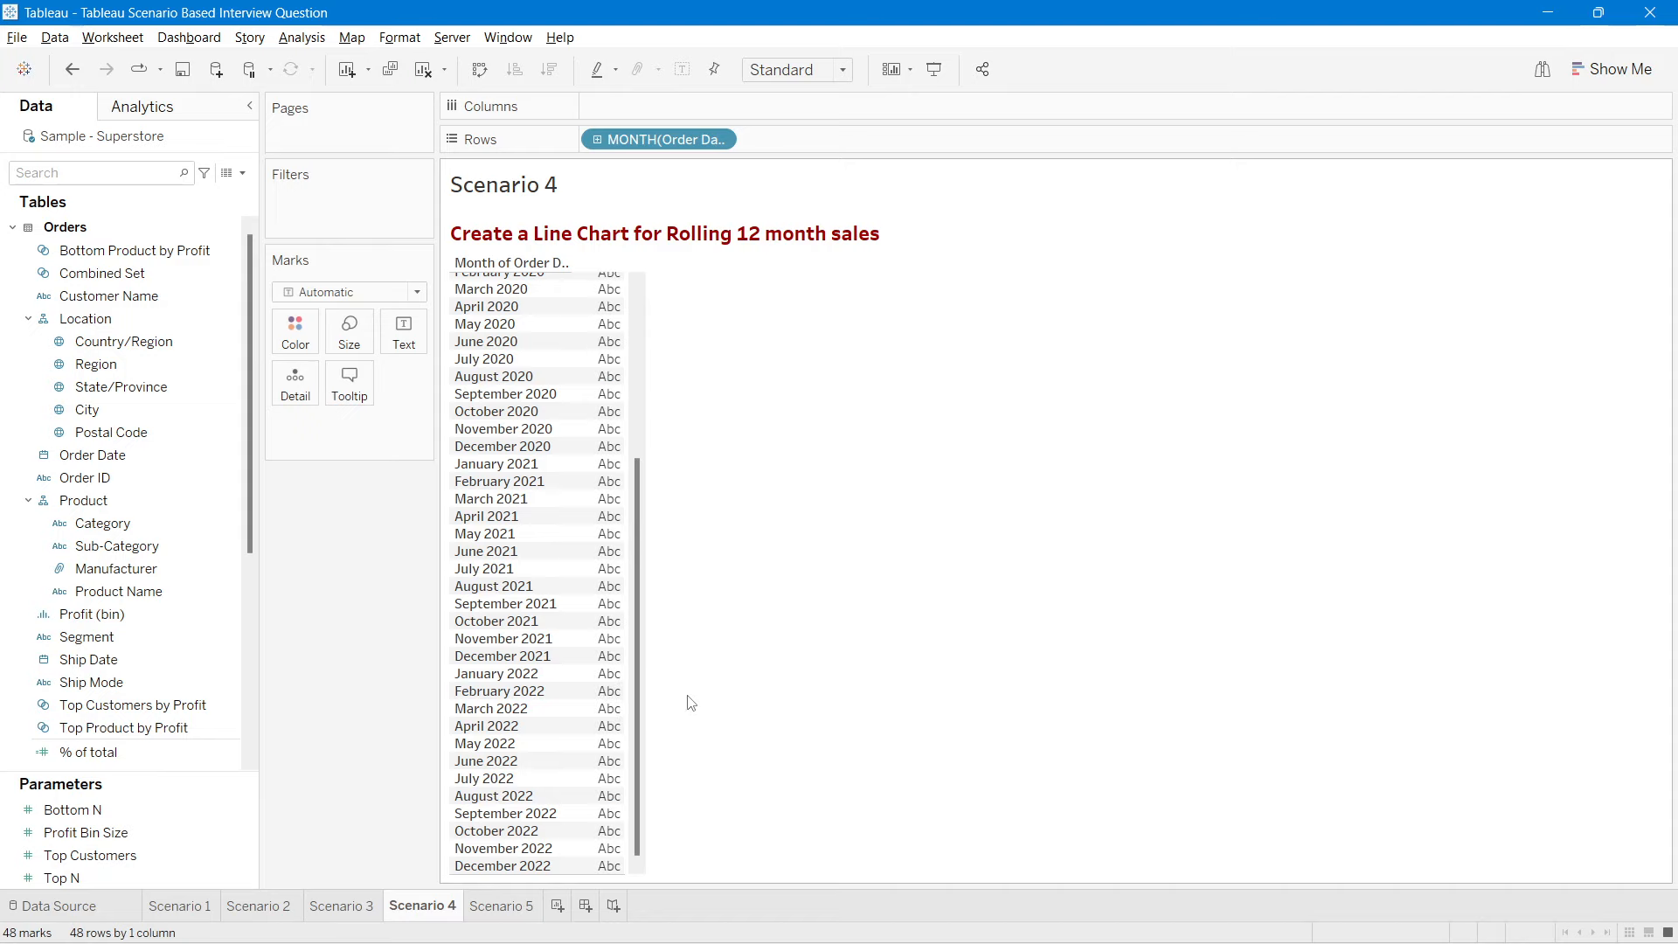
{"action": "left_click", "coordinate": [507, 710]}
{"action": "left_click", "coordinate": [854, 632]}
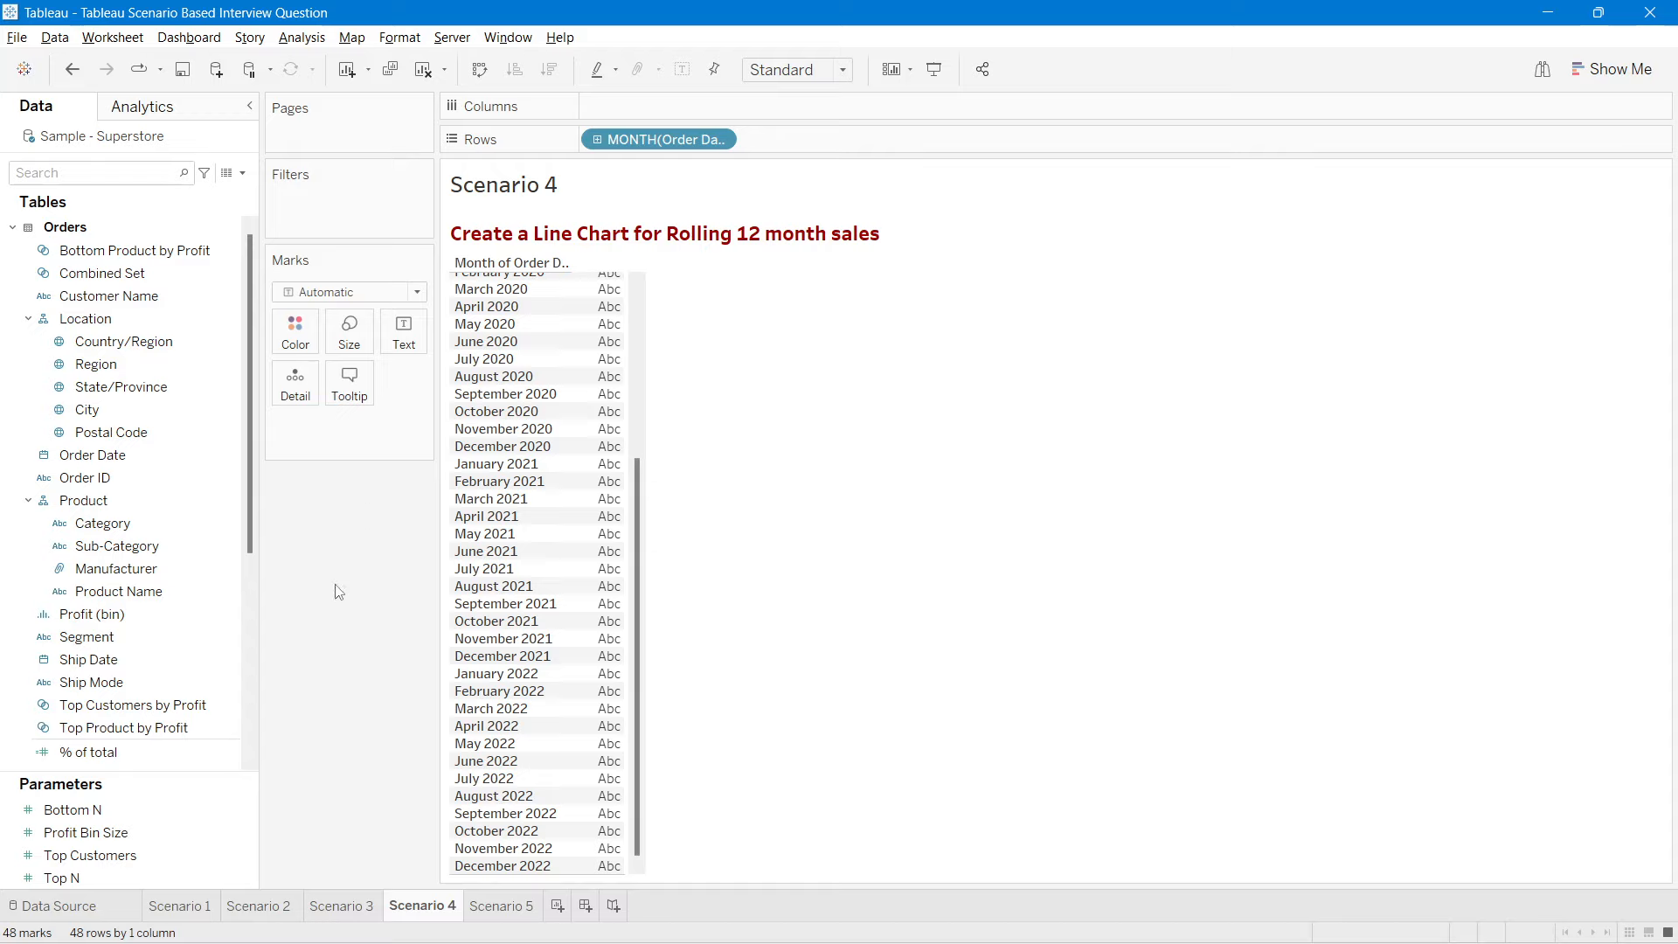
Step: Create a calculated field named "Rolling 12 months" and start its formula with the DATEDIFF function
{"action": "left_click", "coordinate": [242, 172]}
{"action": "left_click", "coordinate": [229, 185]}
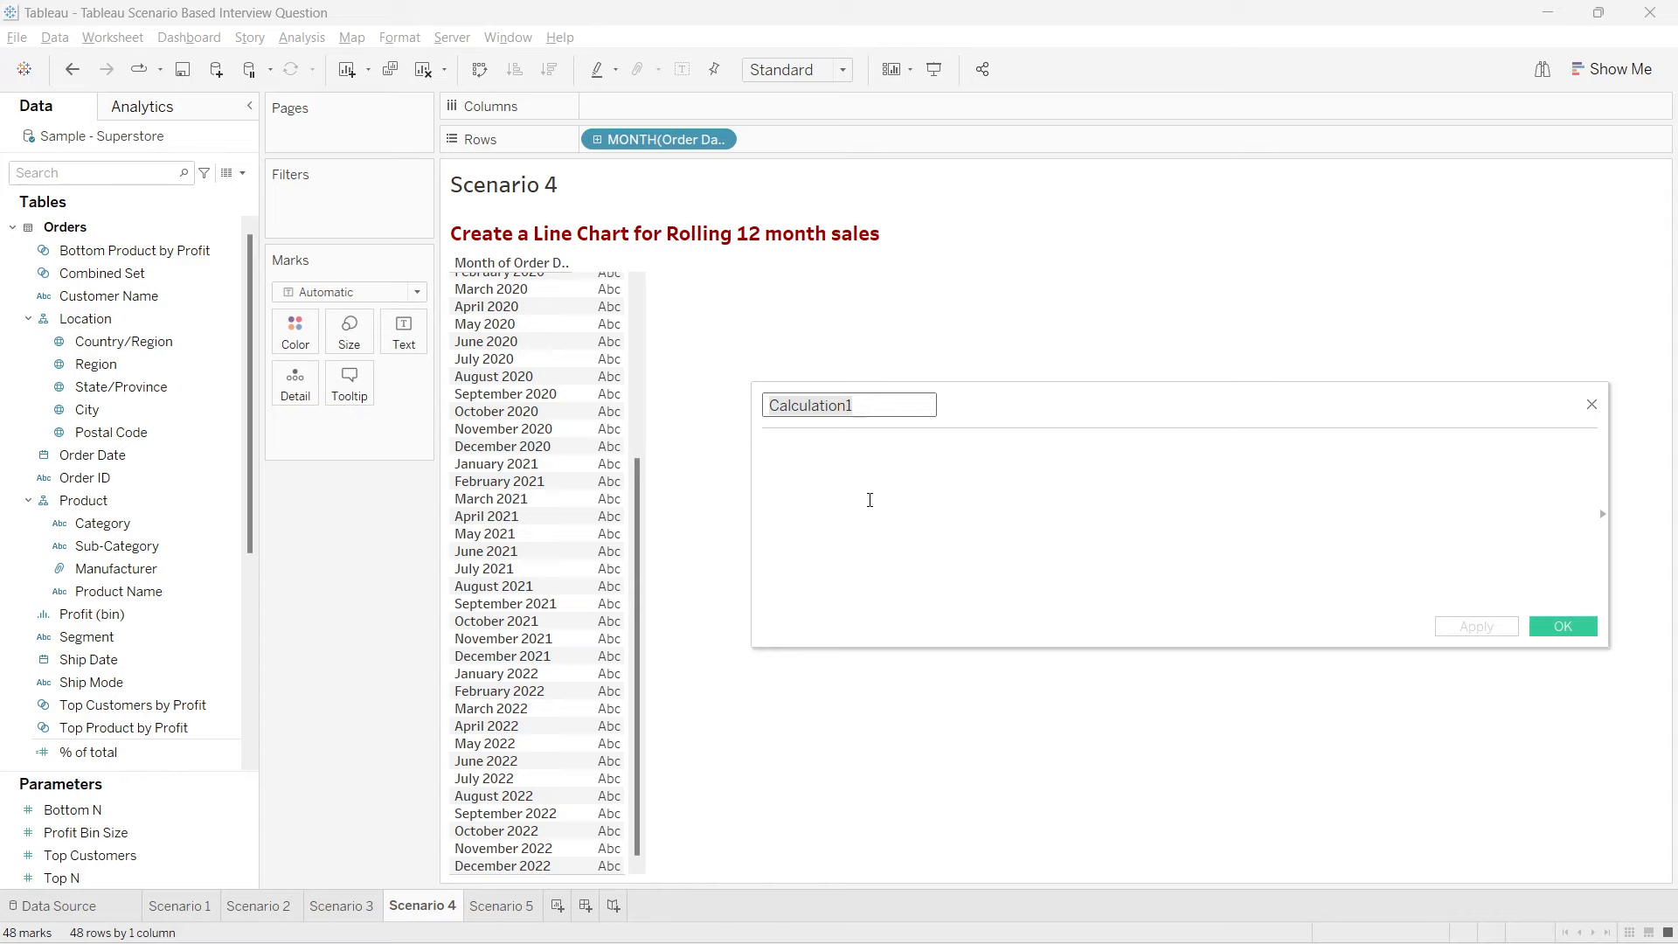
{"action": "type", "text": "Rolling "}
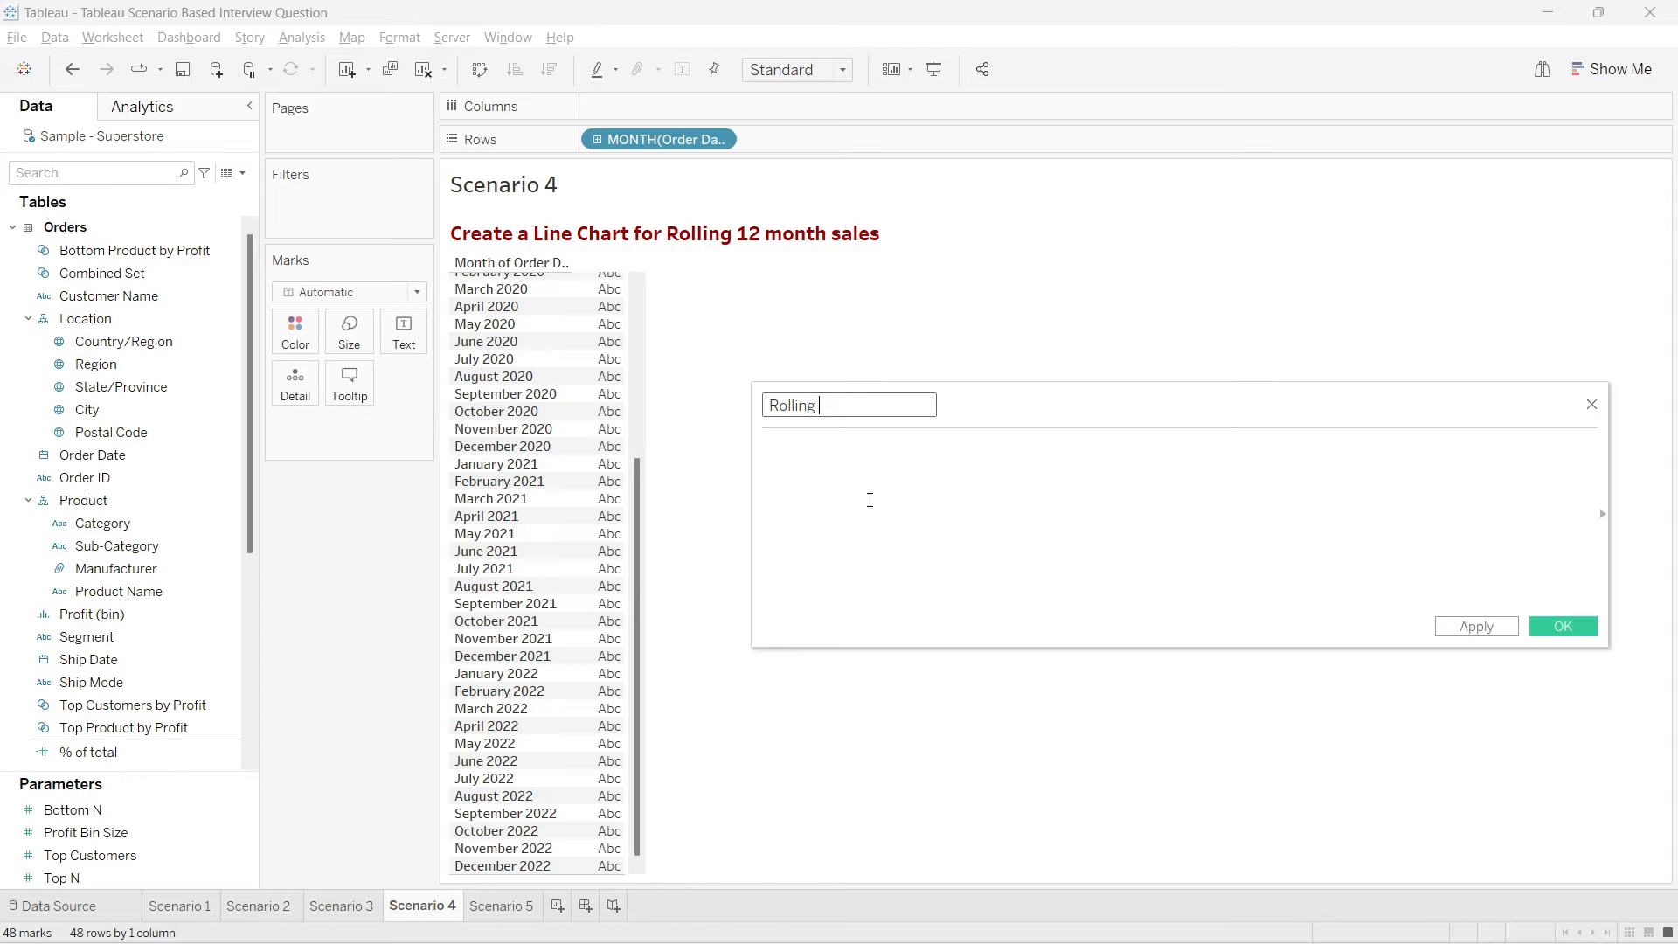
{"action": "type", "text": "12 months"}
{"action": "left_click", "coordinate": [869, 500]}
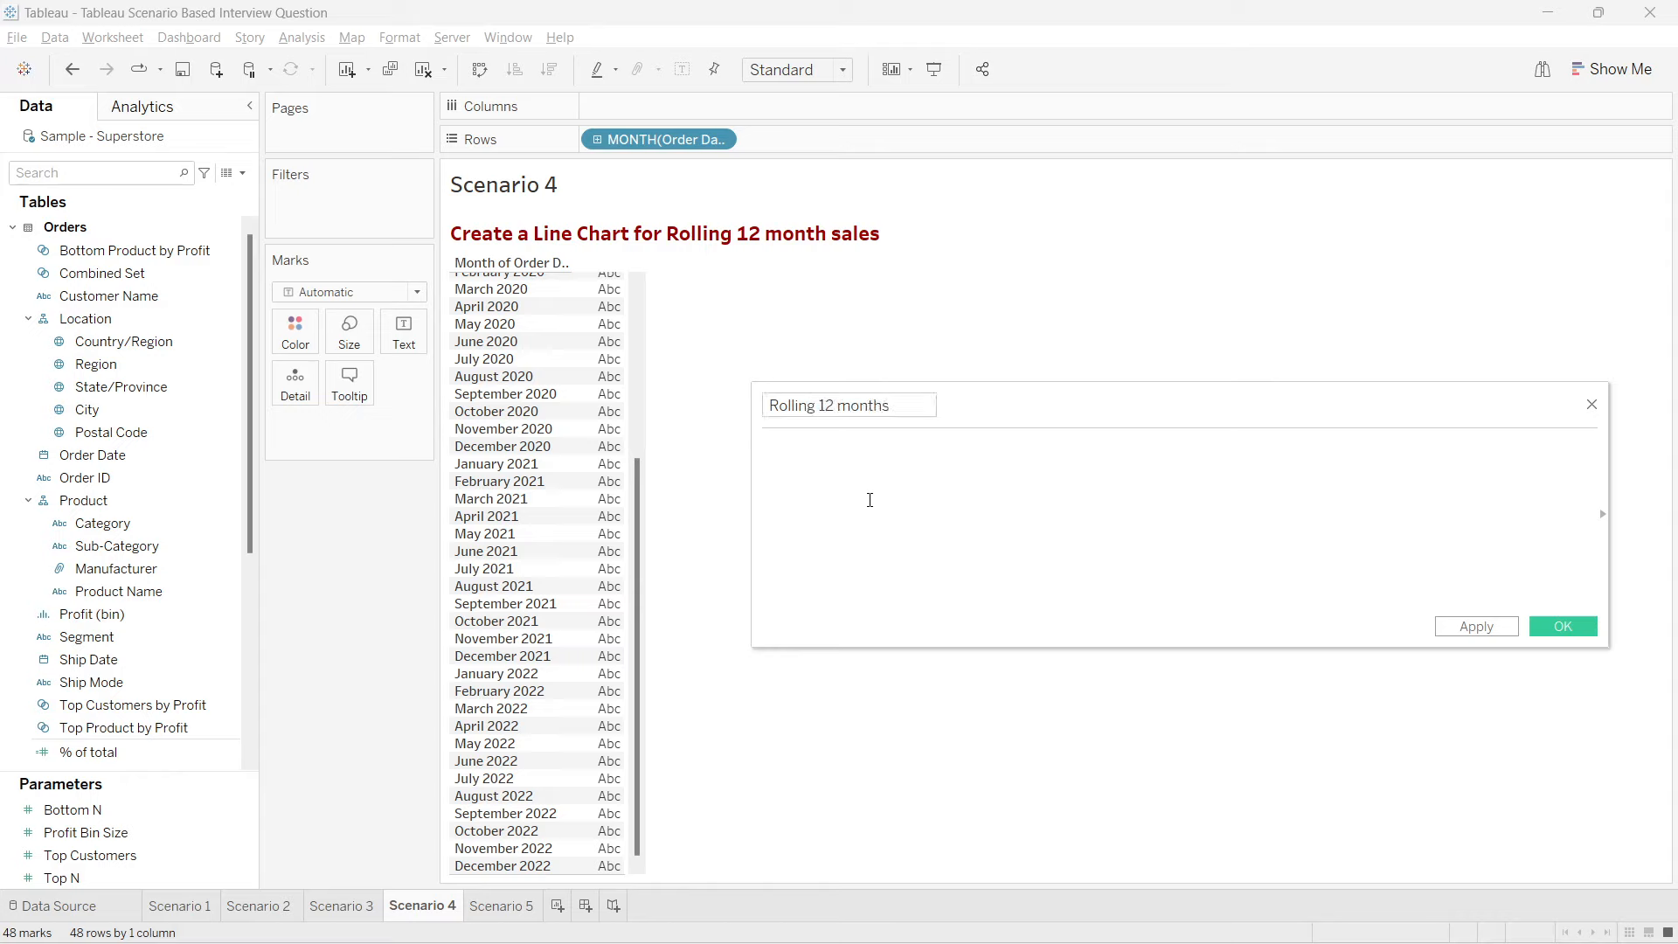
{"action": "type", "text": "date"}
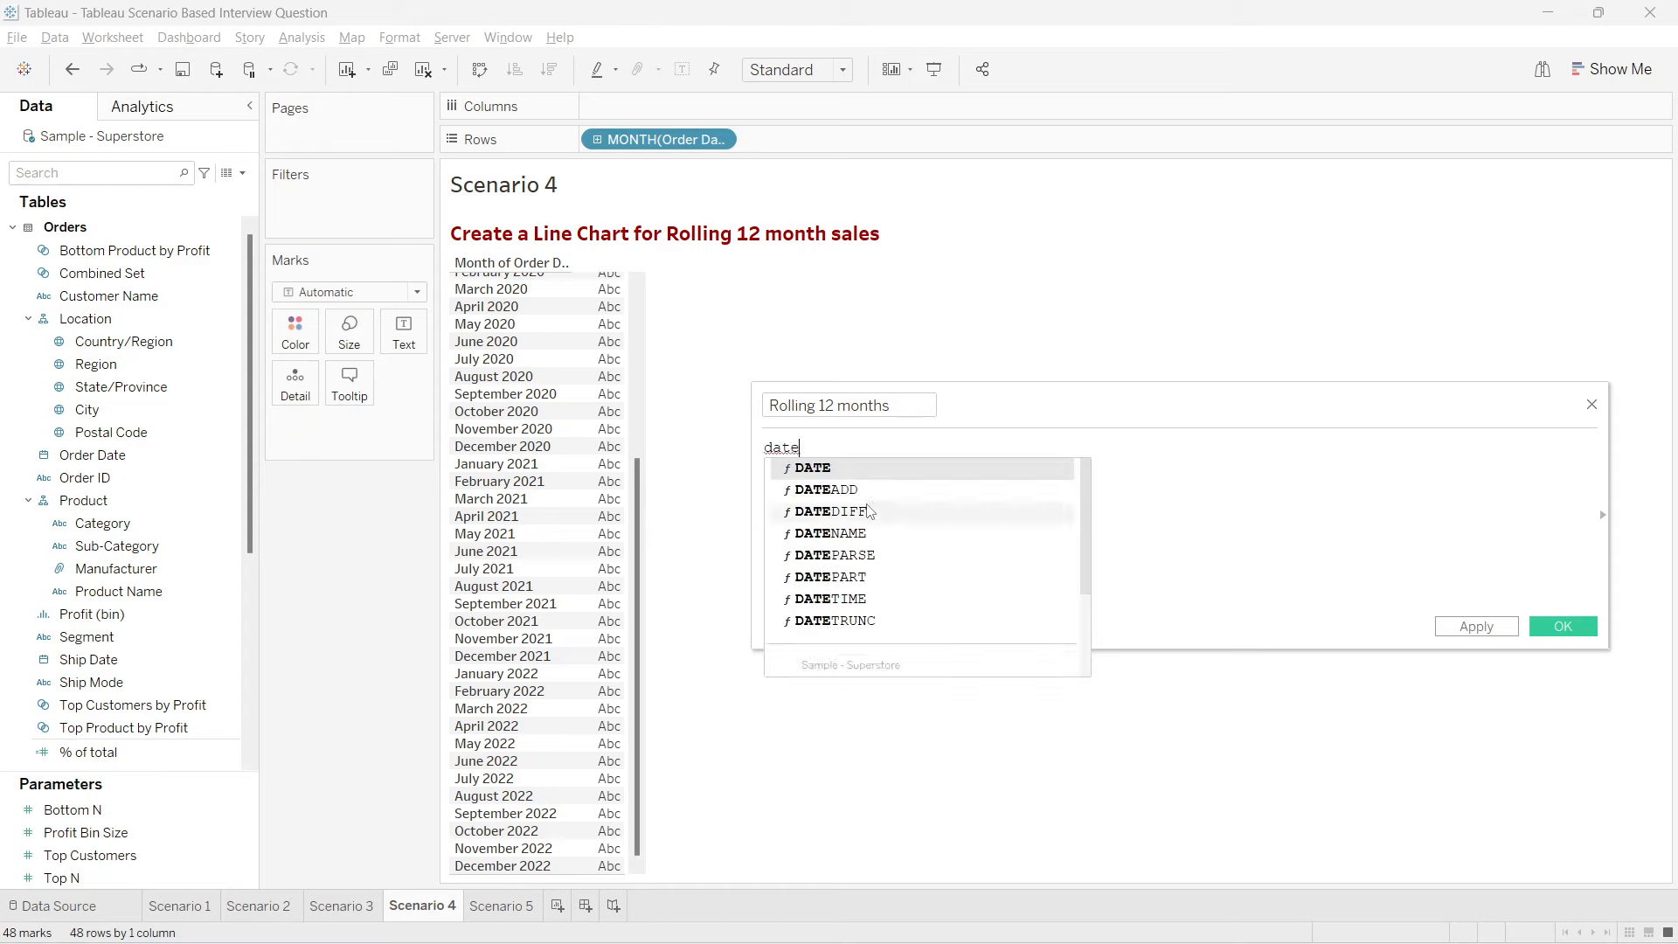
{"action": "double_click", "coordinate": [869, 510]}
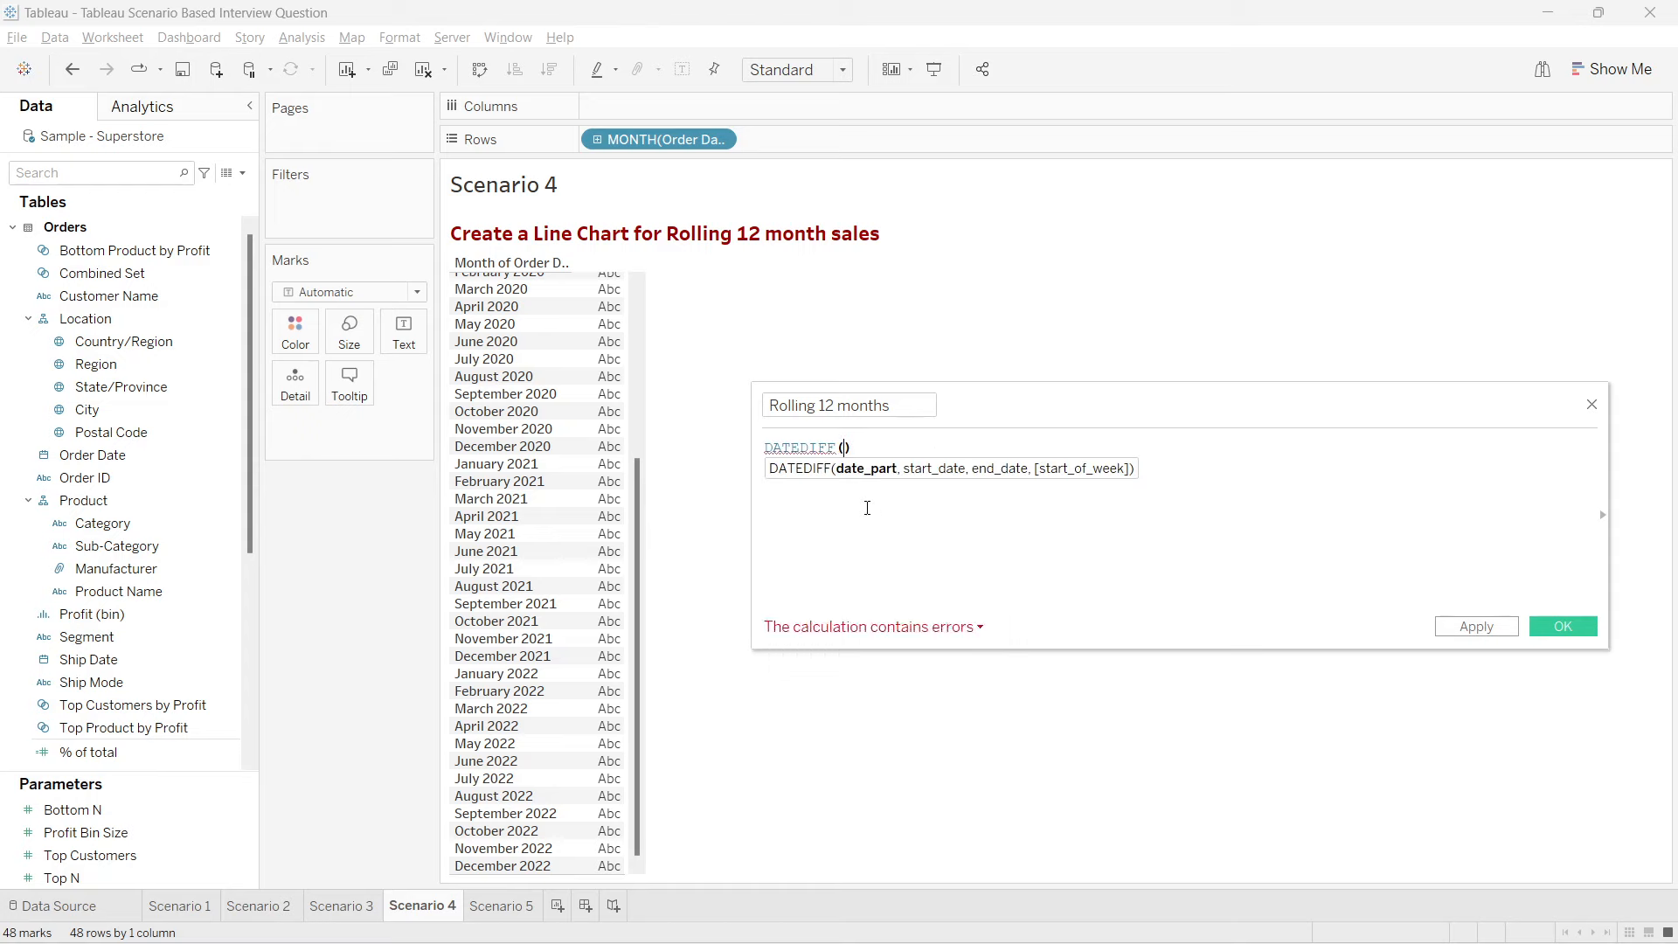
Step: Set the date part of the DATEDIFF function to 'month' in the Rolling 12 months formula
{"action": "left_click", "coordinate": [627, 870]}
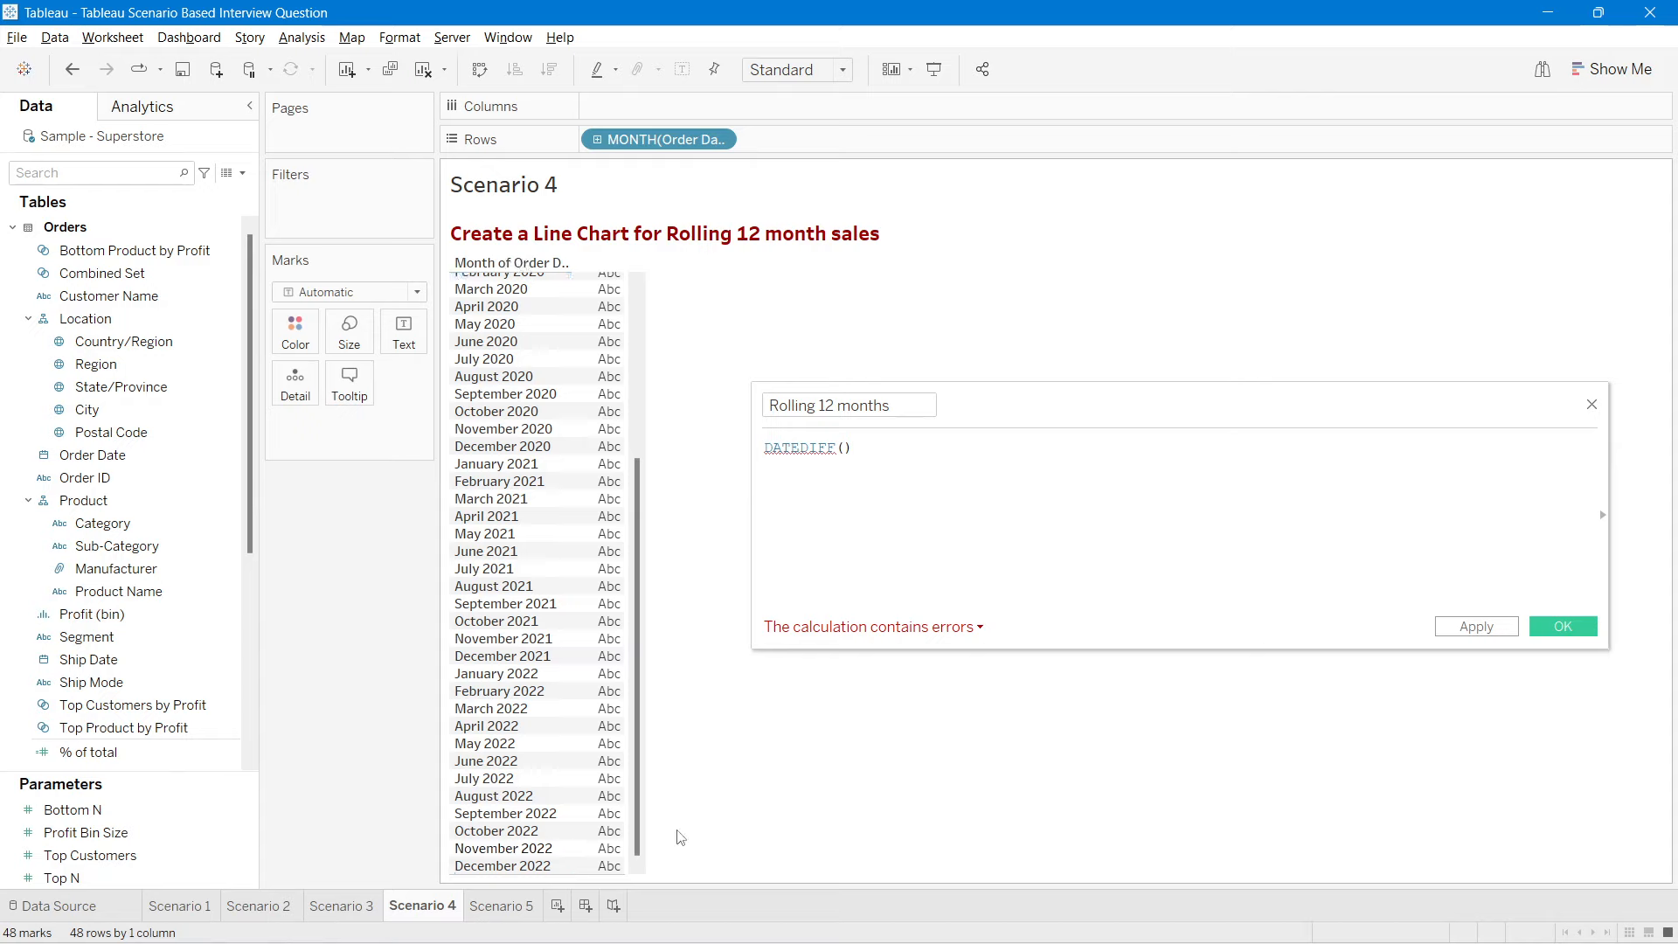
{"action": "left_click", "coordinate": [846, 448]}
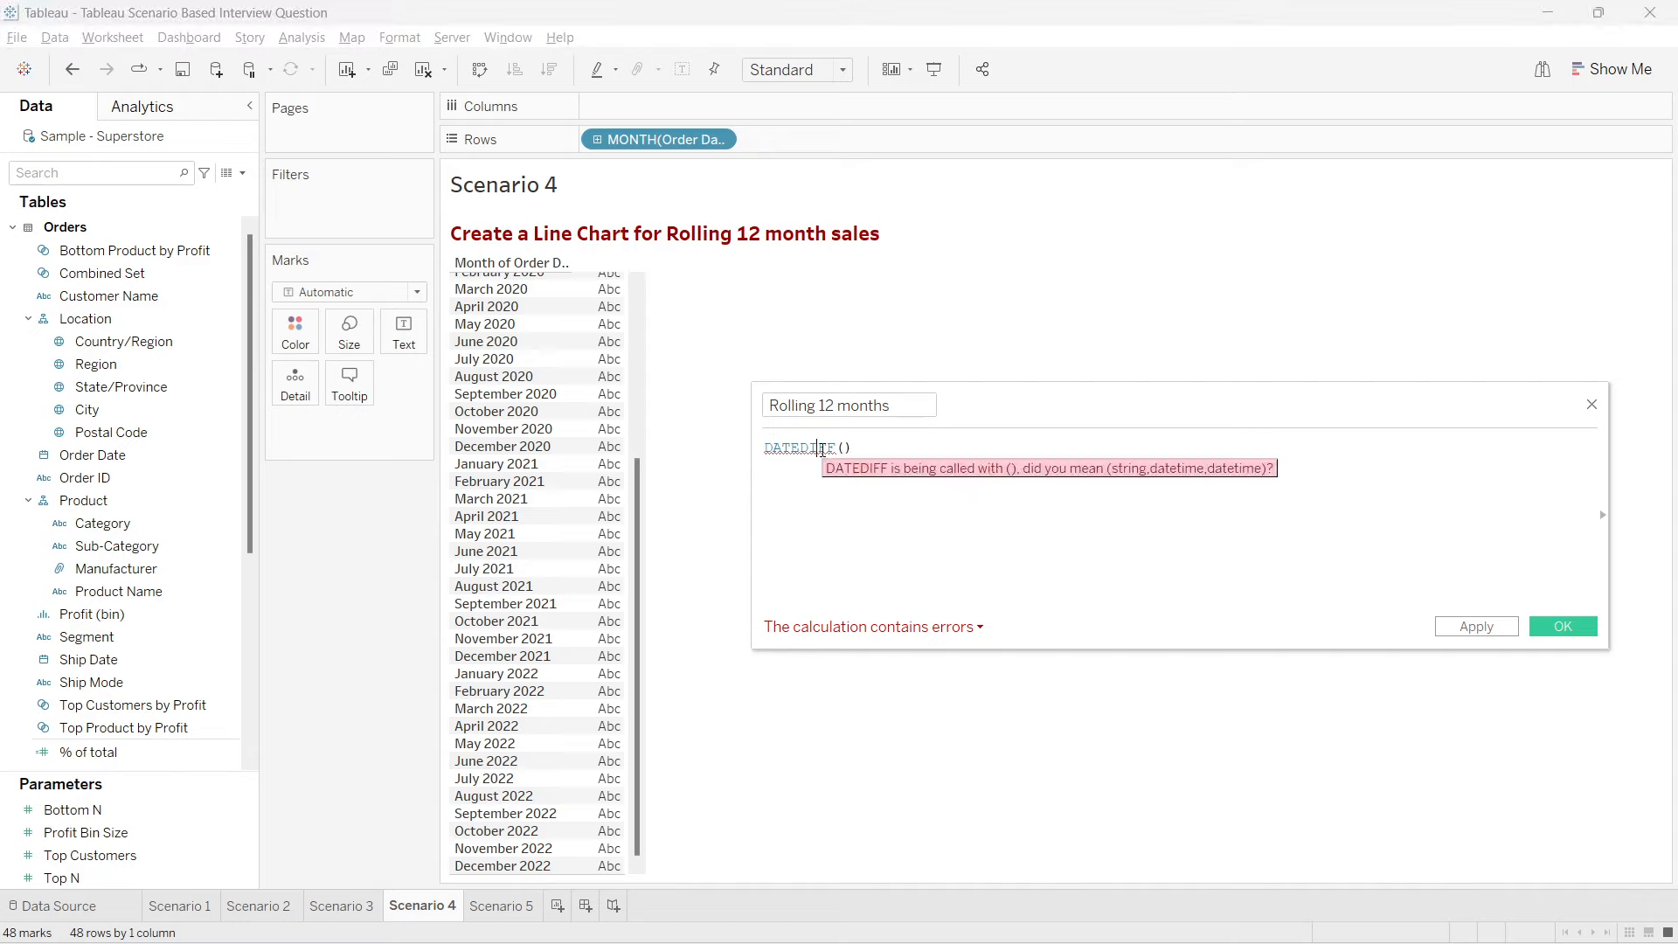
{"action": "left_click", "coordinate": [845, 448]}
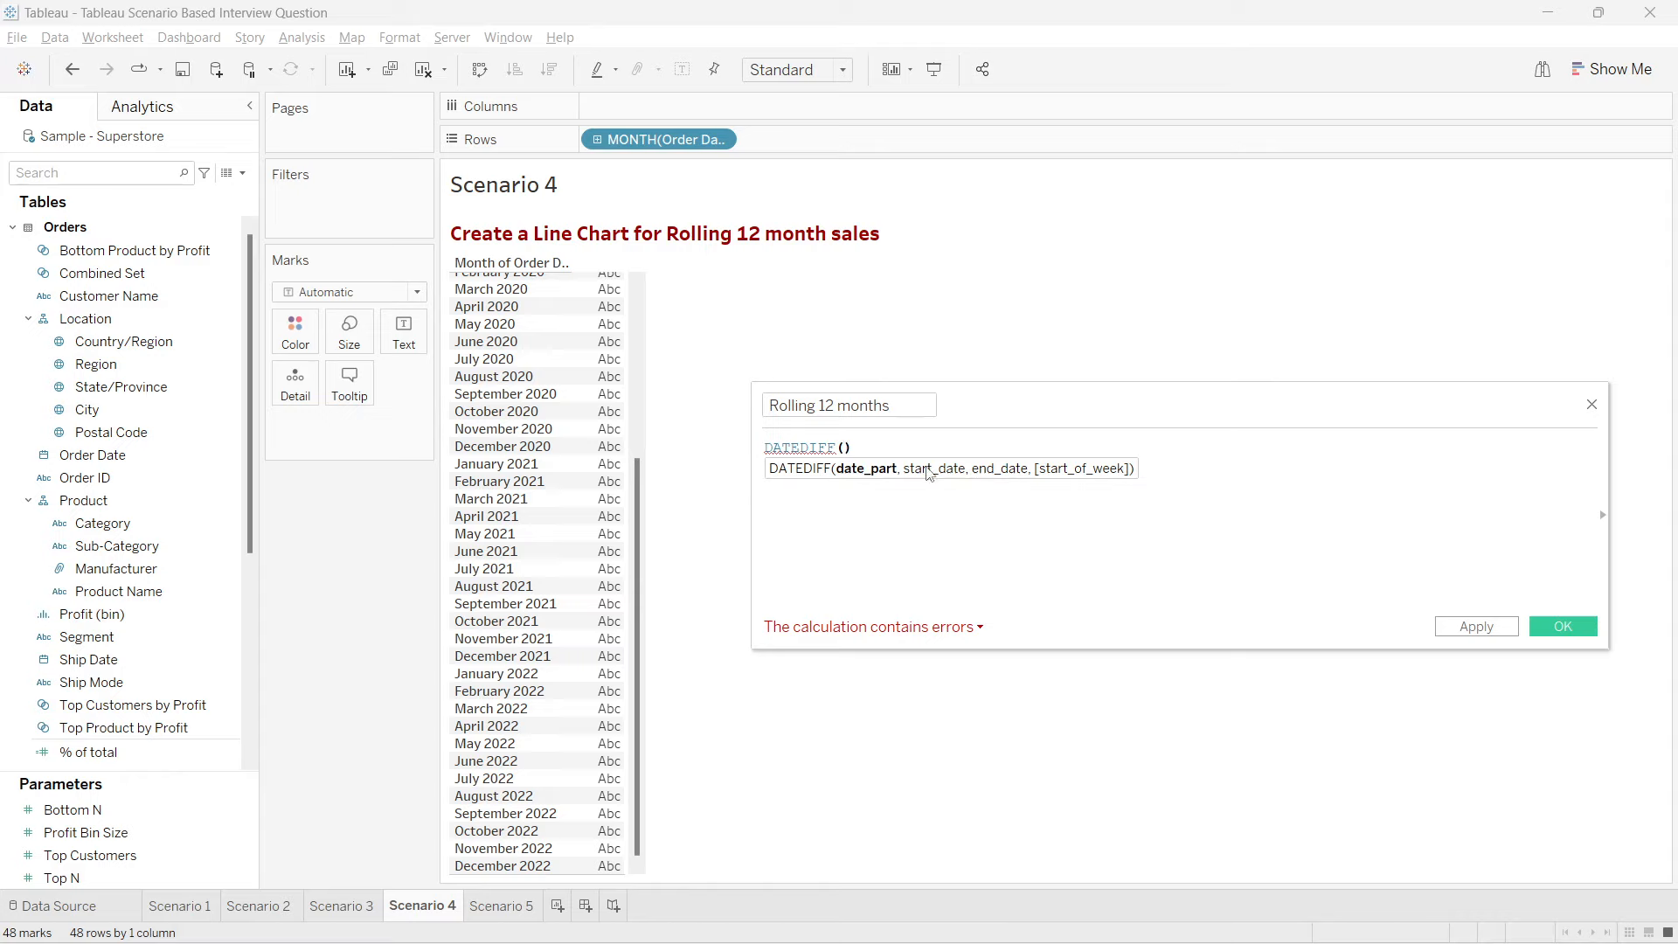
{"action": "left_click", "coordinate": [844, 448]}
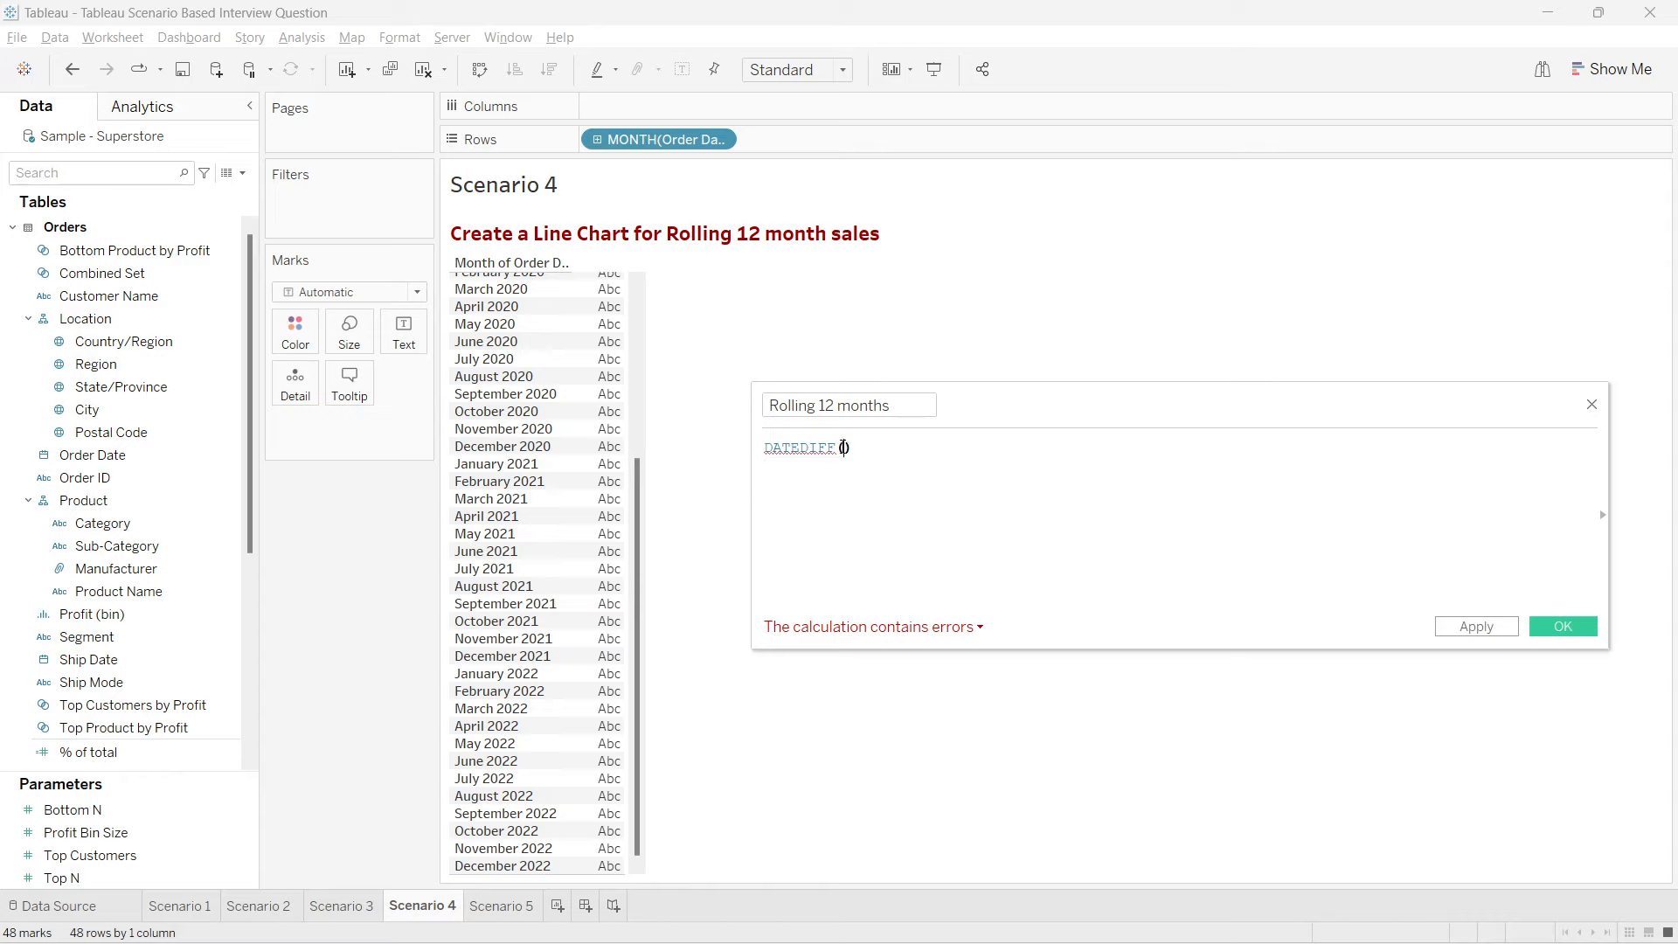
{"action": "type", "text": "'month"}
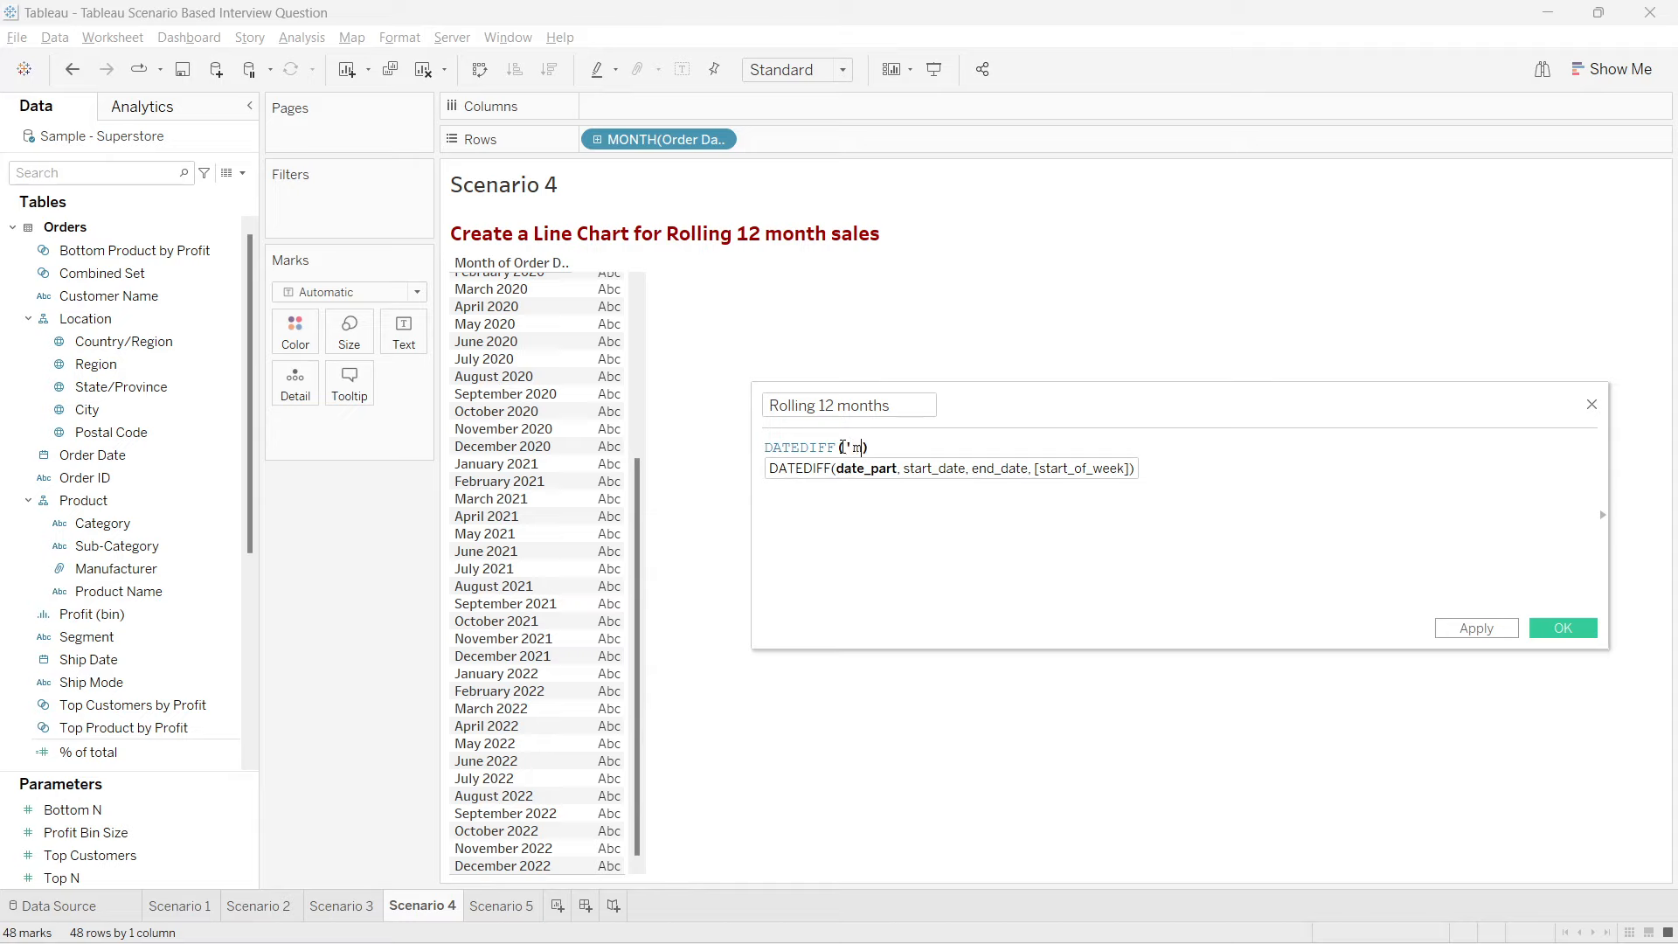
{"action": "type", "text": "',"}
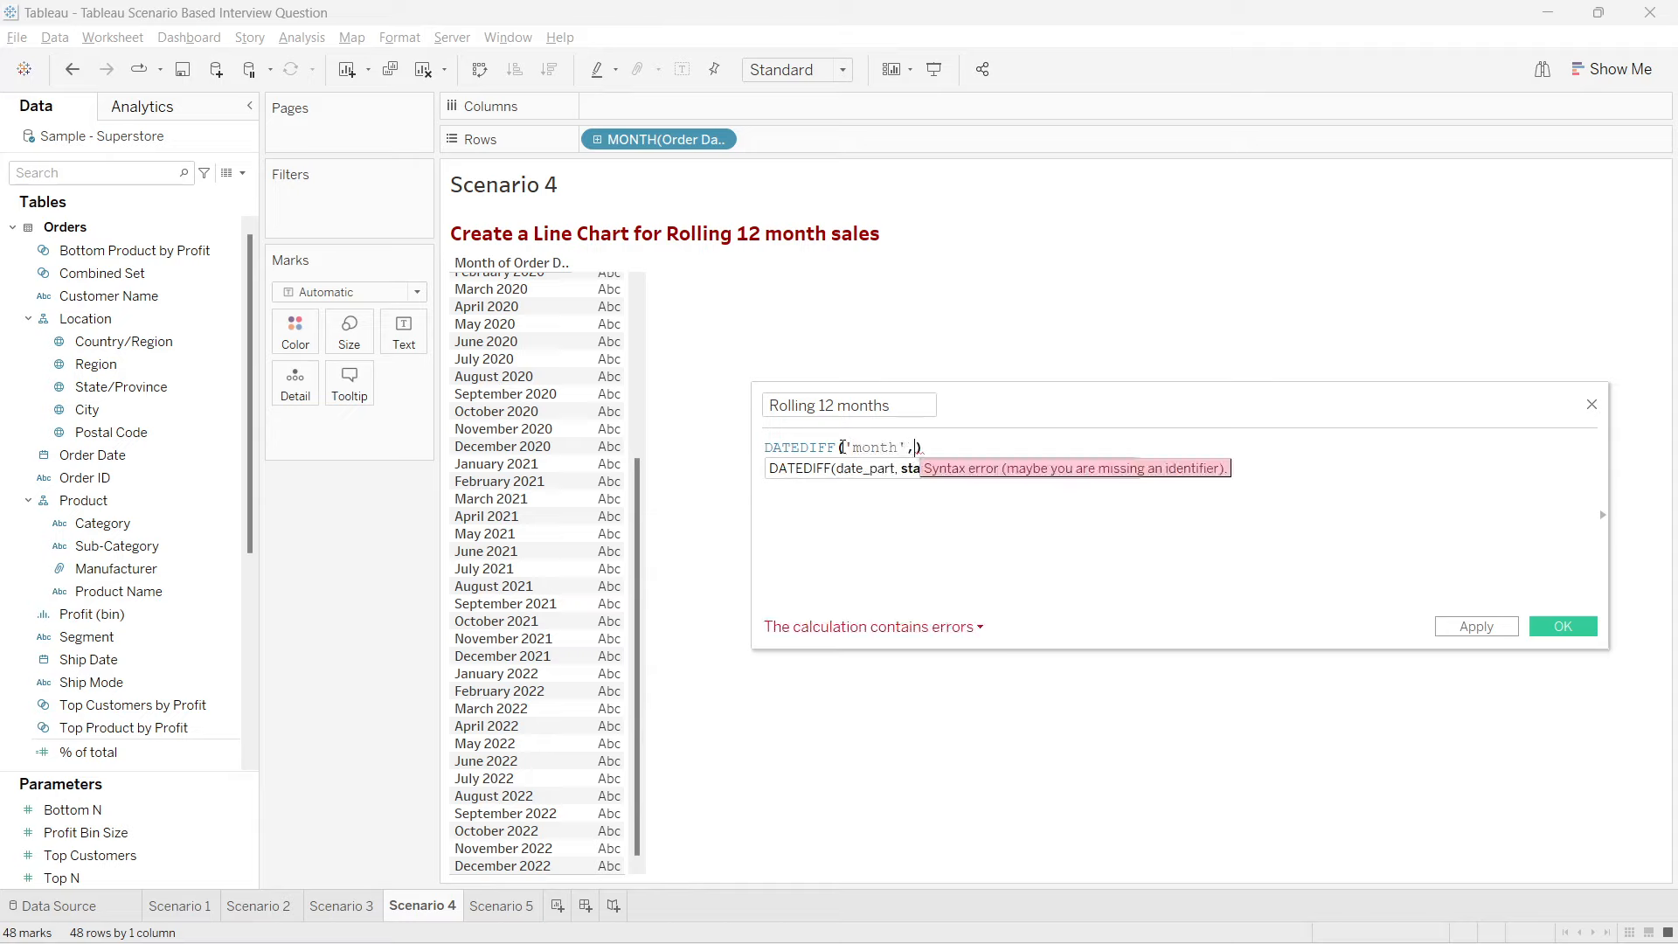
Step: Enter DATETRUNC('month',[Order Date]) as the start date of the DATEDIFF function
{"action": "type", "text": "DATETR"}
{"action": "key", "text": "Return"}
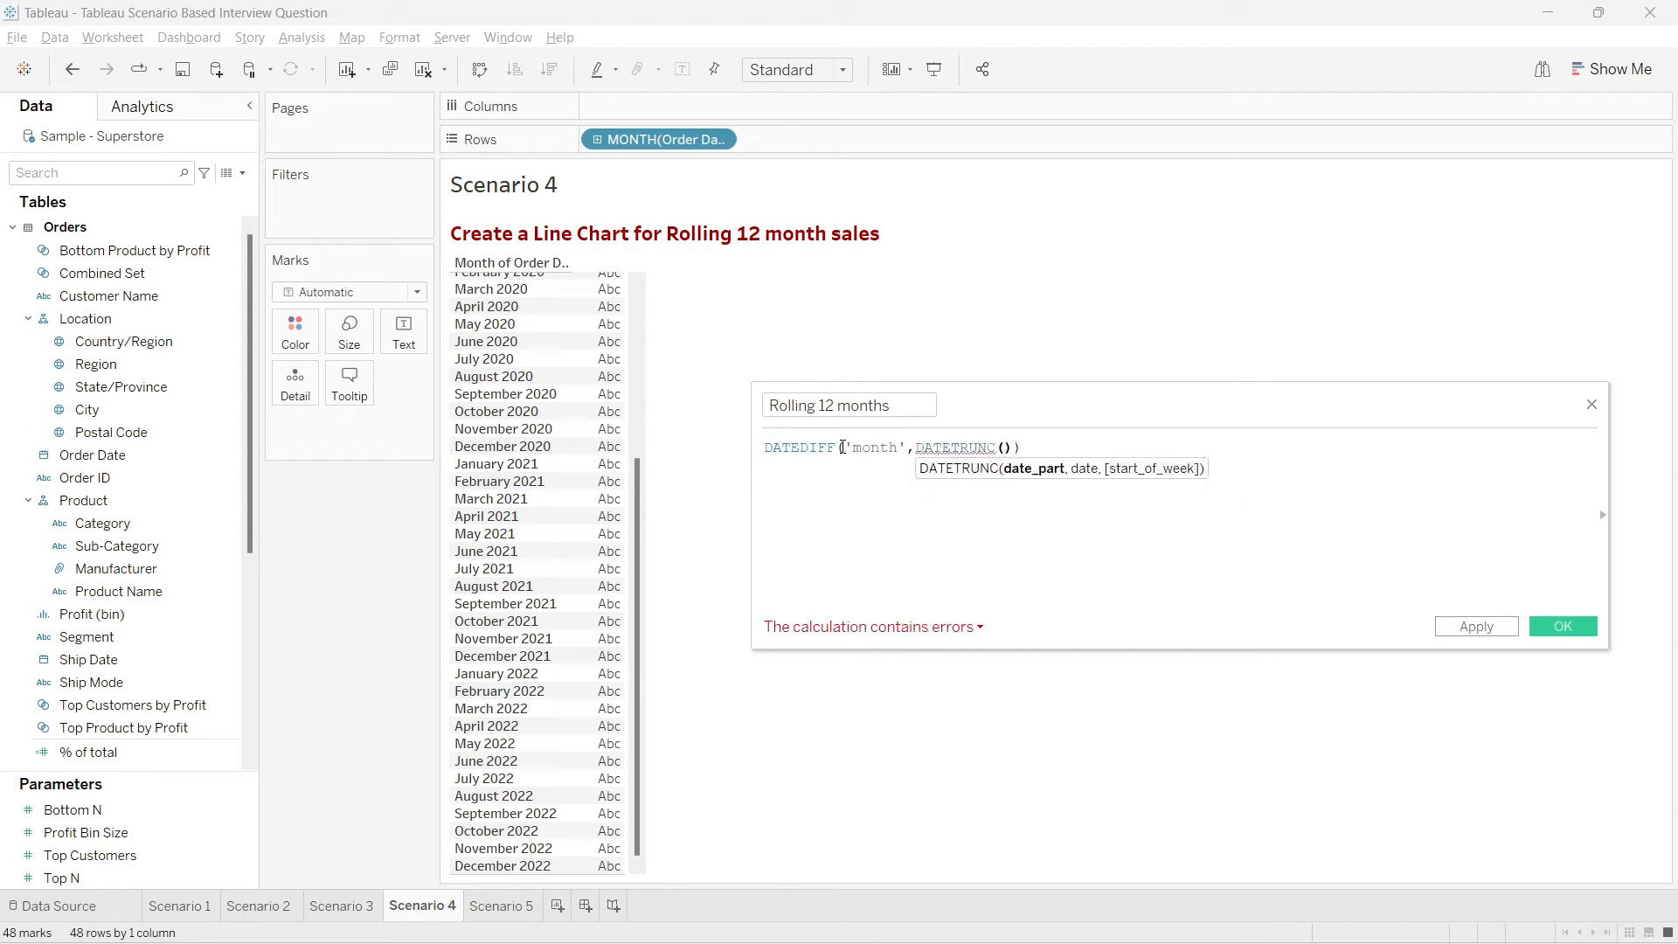
{"action": "type", "text": "'month"}
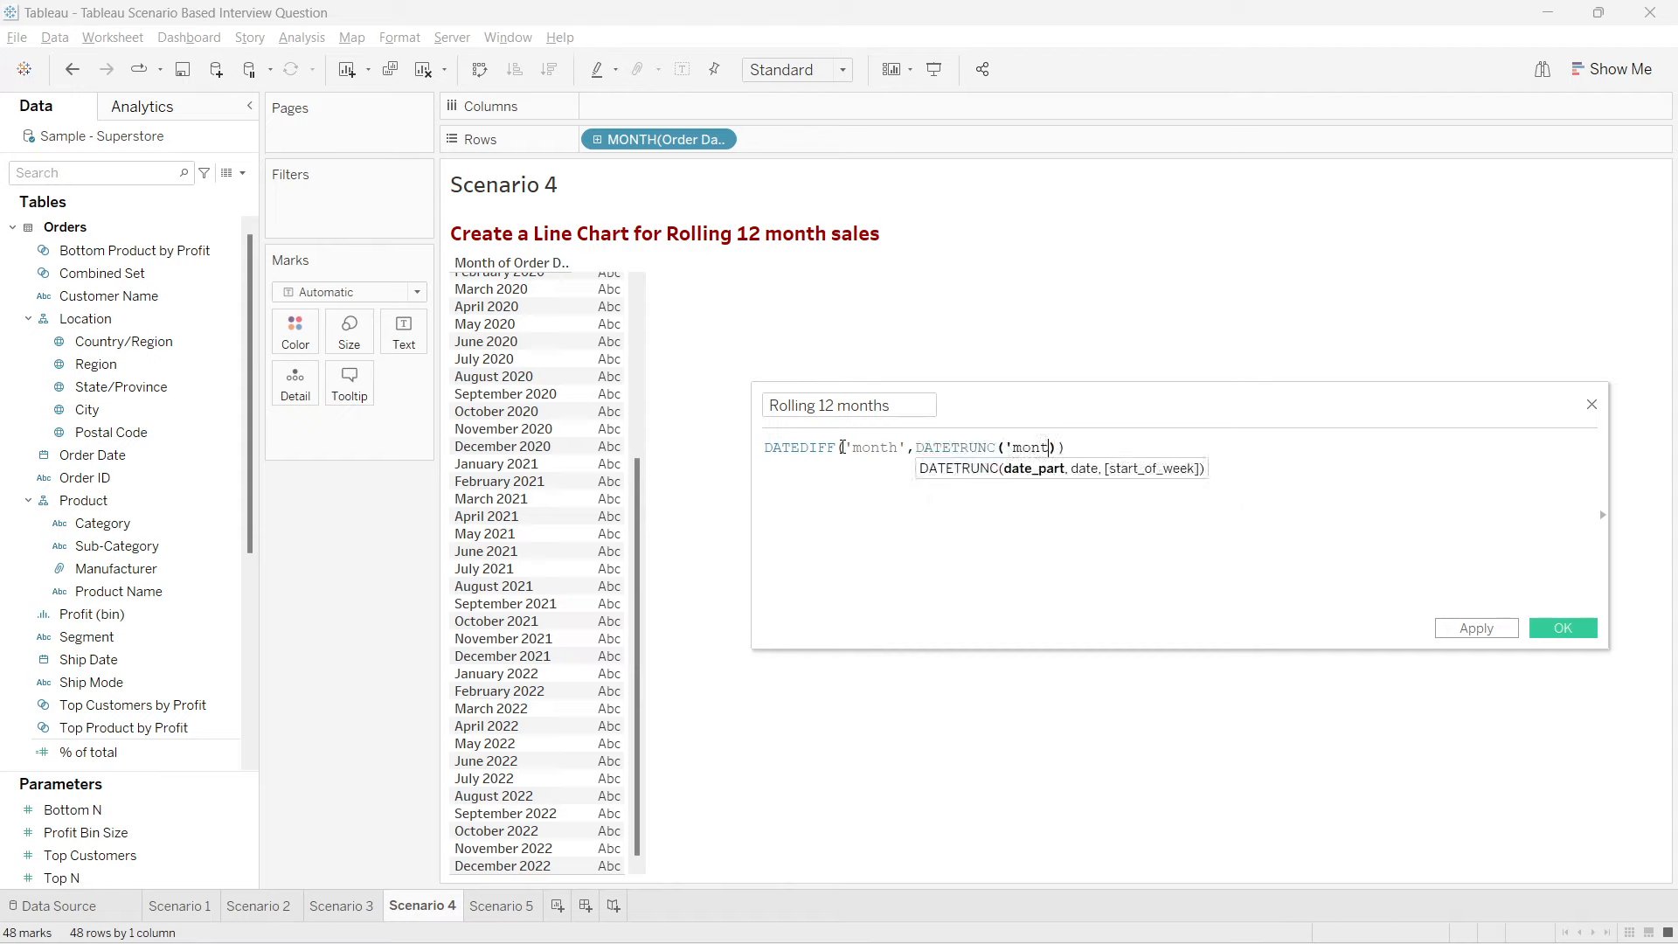
{"action": "type", "text": "',"}
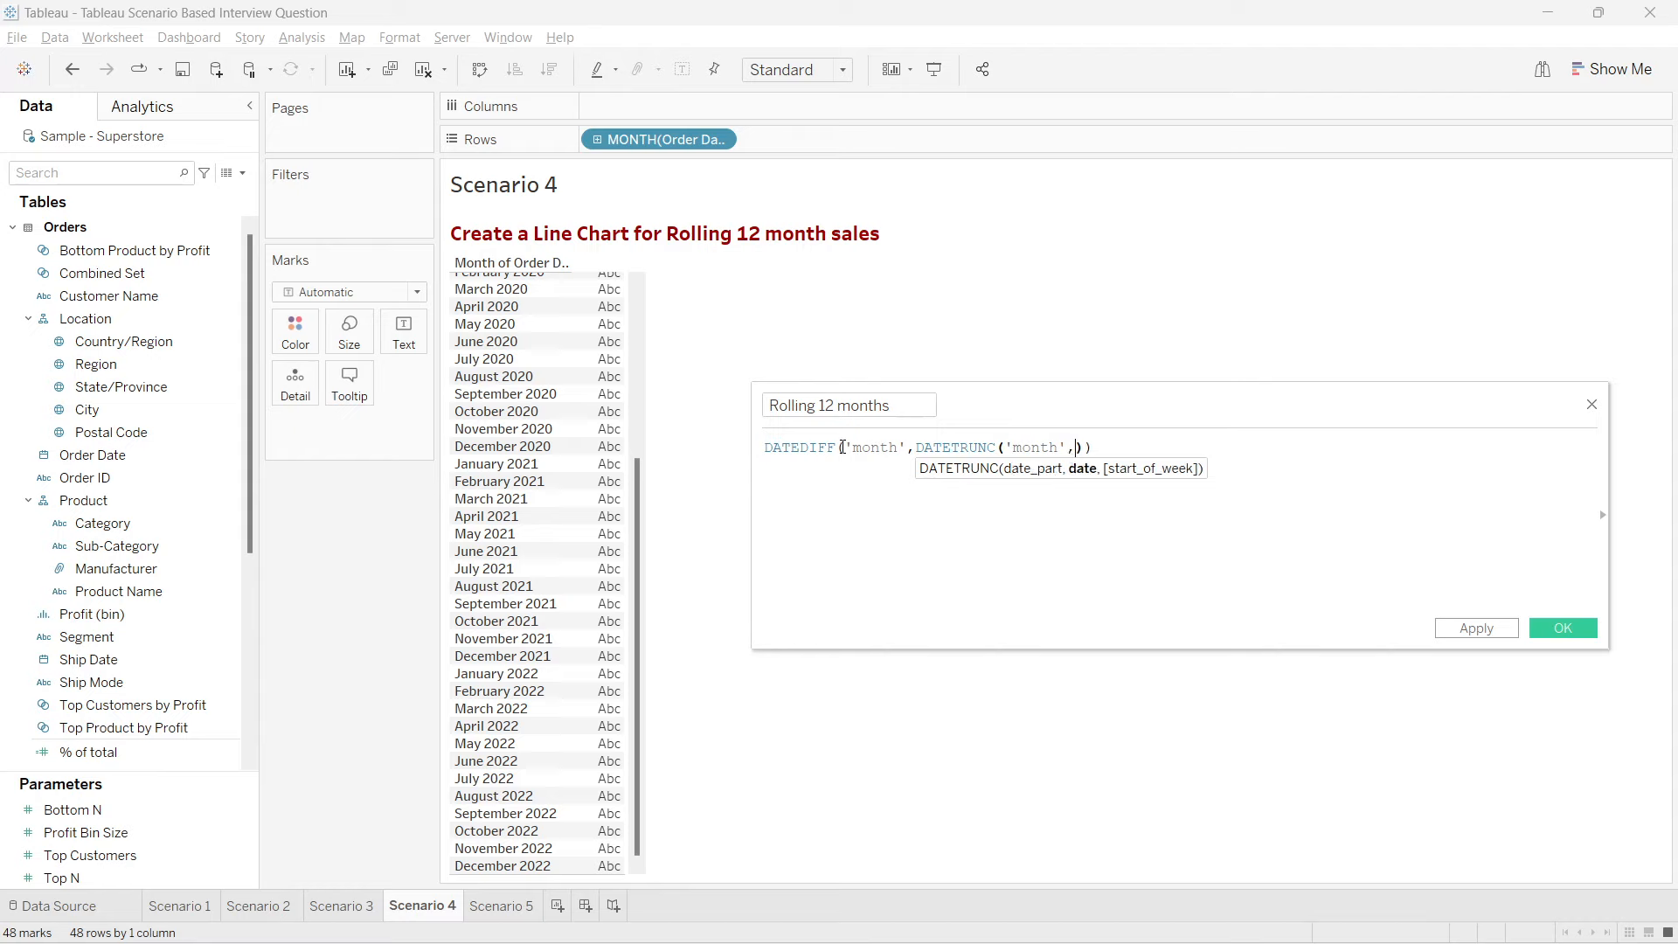
{"action": "type", "text": "[Order Date]"}
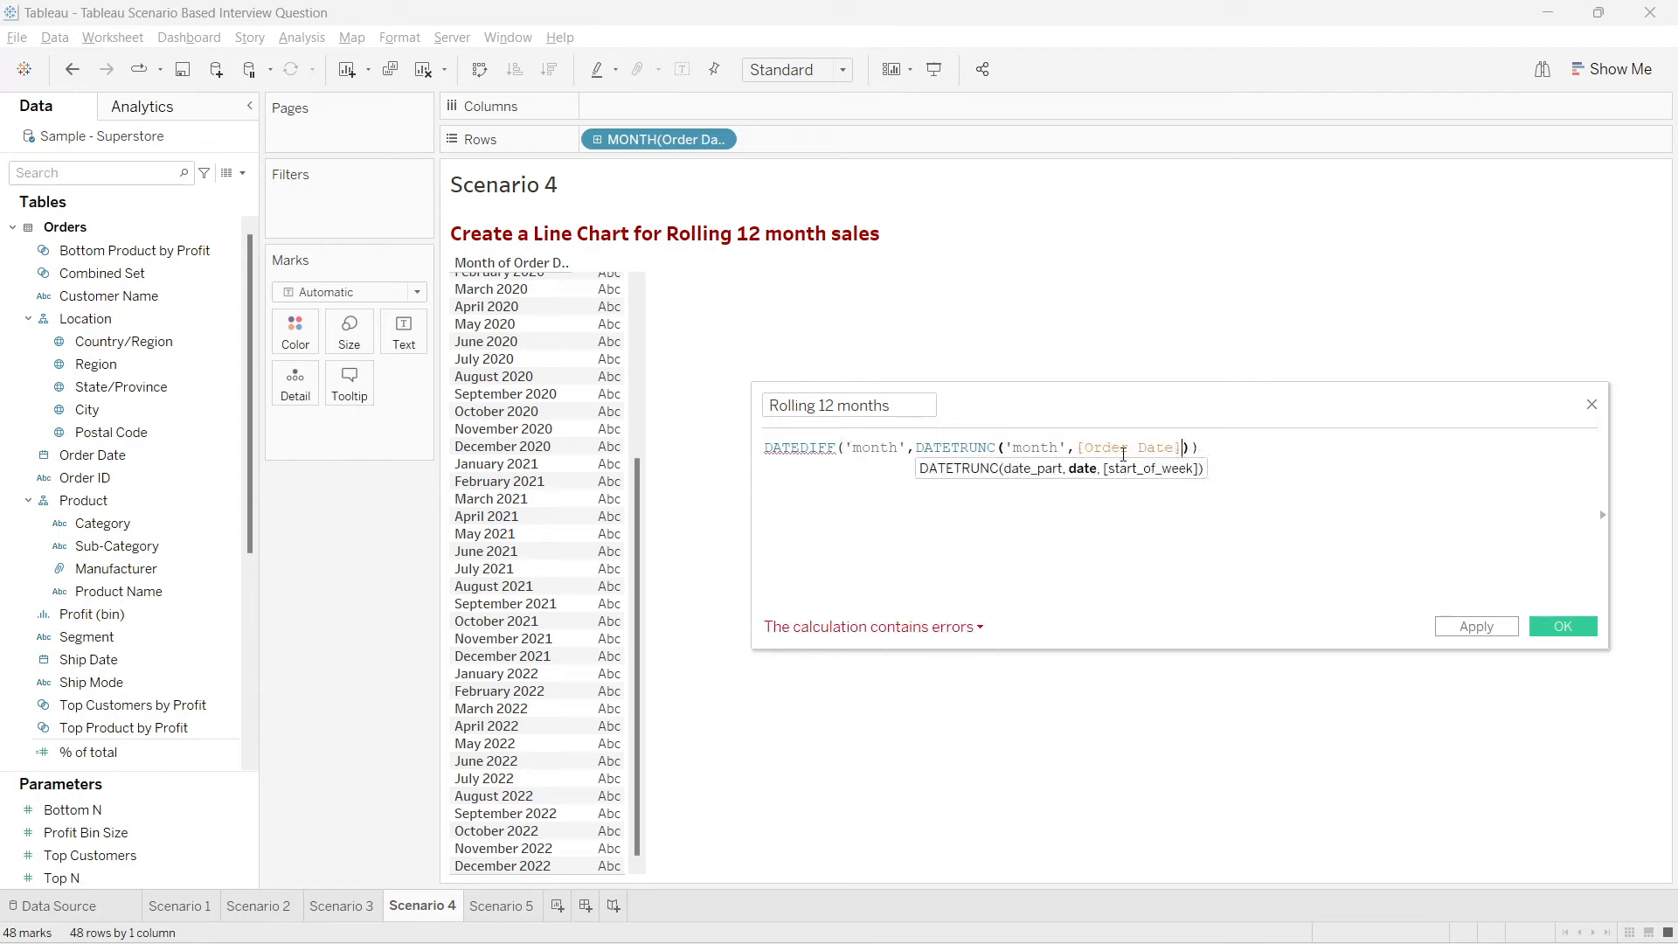
Step: Review the DATETRUNC start-date expression in the formula by highlighting it
{"action": "left_click", "coordinate": [1185, 448]}
{"action": "left_click_drag", "start_coordinate": [917, 447], "coordinate": [1190, 447]}
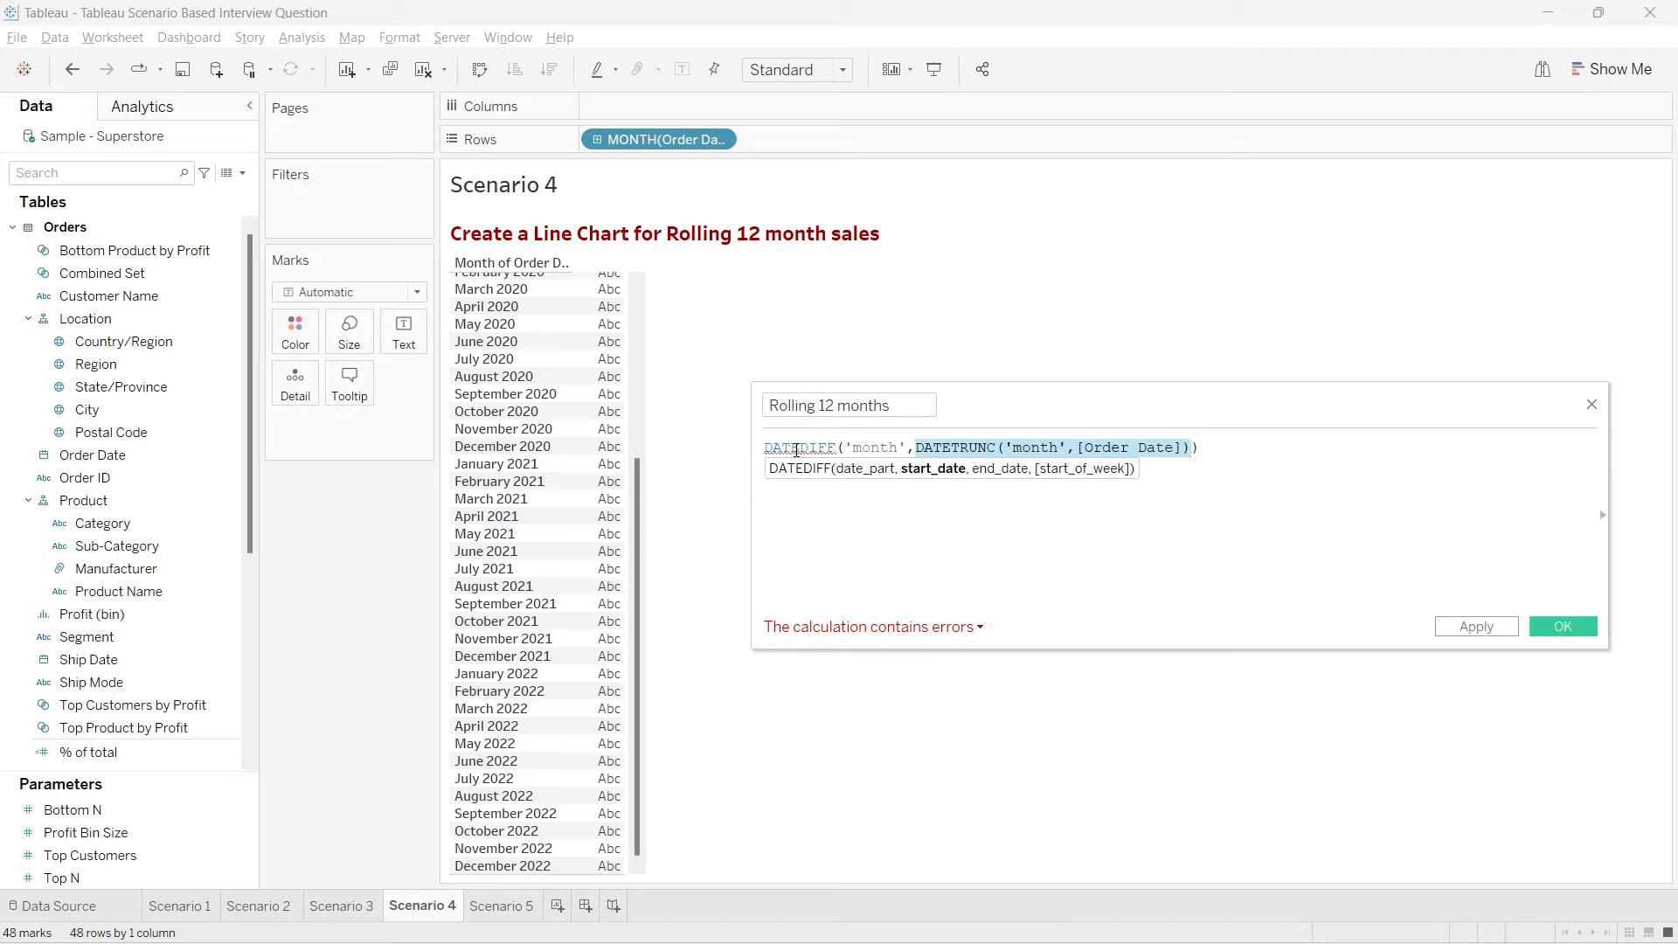
{"action": "left_click", "coordinate": [1064, 562]}
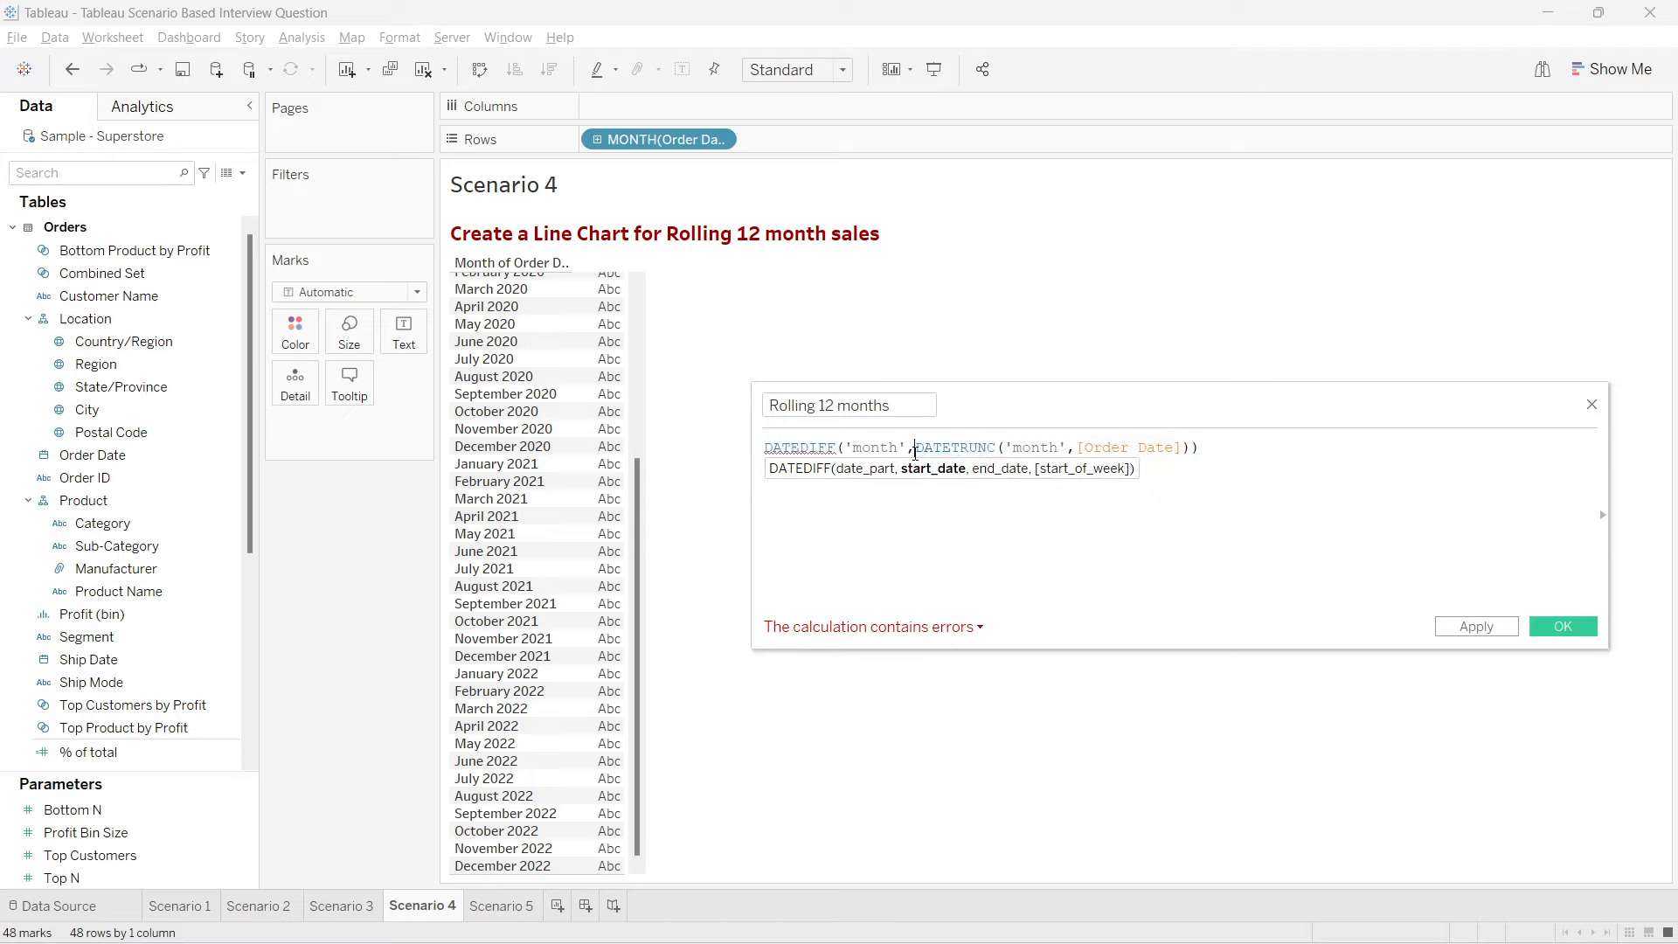
{"action": "left_click_drag", "start_coordinate": [915, 447], "coordinate": [1188, 446]}
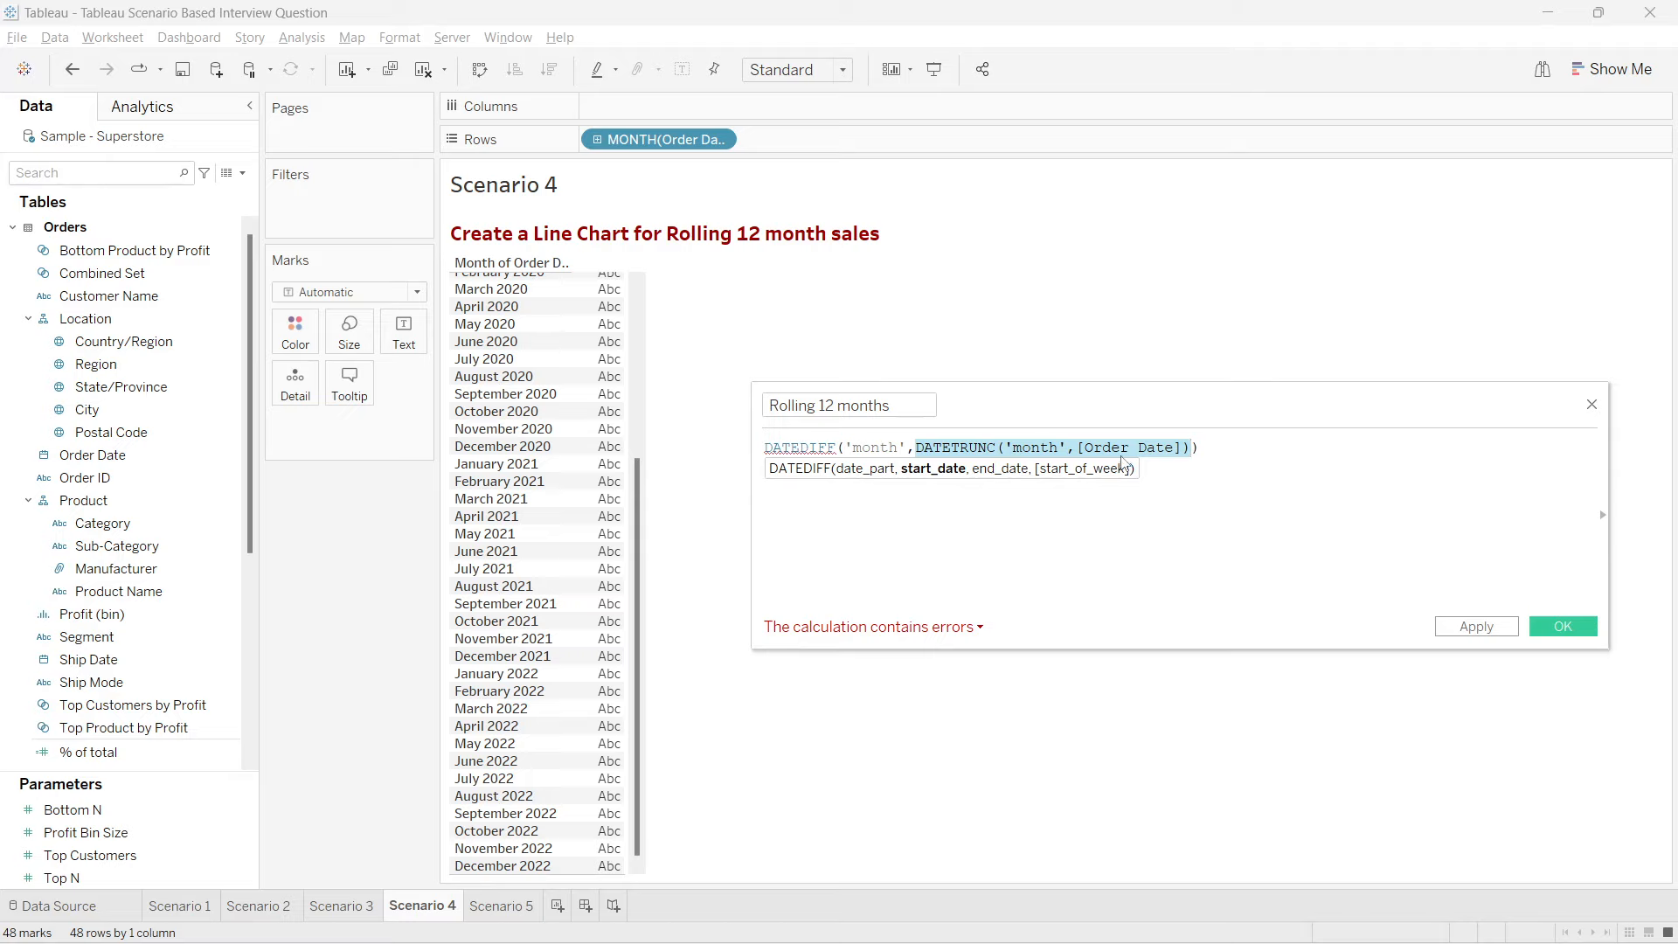
{"action": "left_click", "coordinate": [1167, 522]}
{"action": "left_click_drag", "start_coordinate": [915, 448], "coordinate": [1190, 449]}
{"action": "left_click", "coordinate": [1190, 460]}
Step: Add DATETRUNC('month',TODAY()) as the end date of the DATEDIFF function
{"action": "left_click", "coordinate": [1194, 447]}
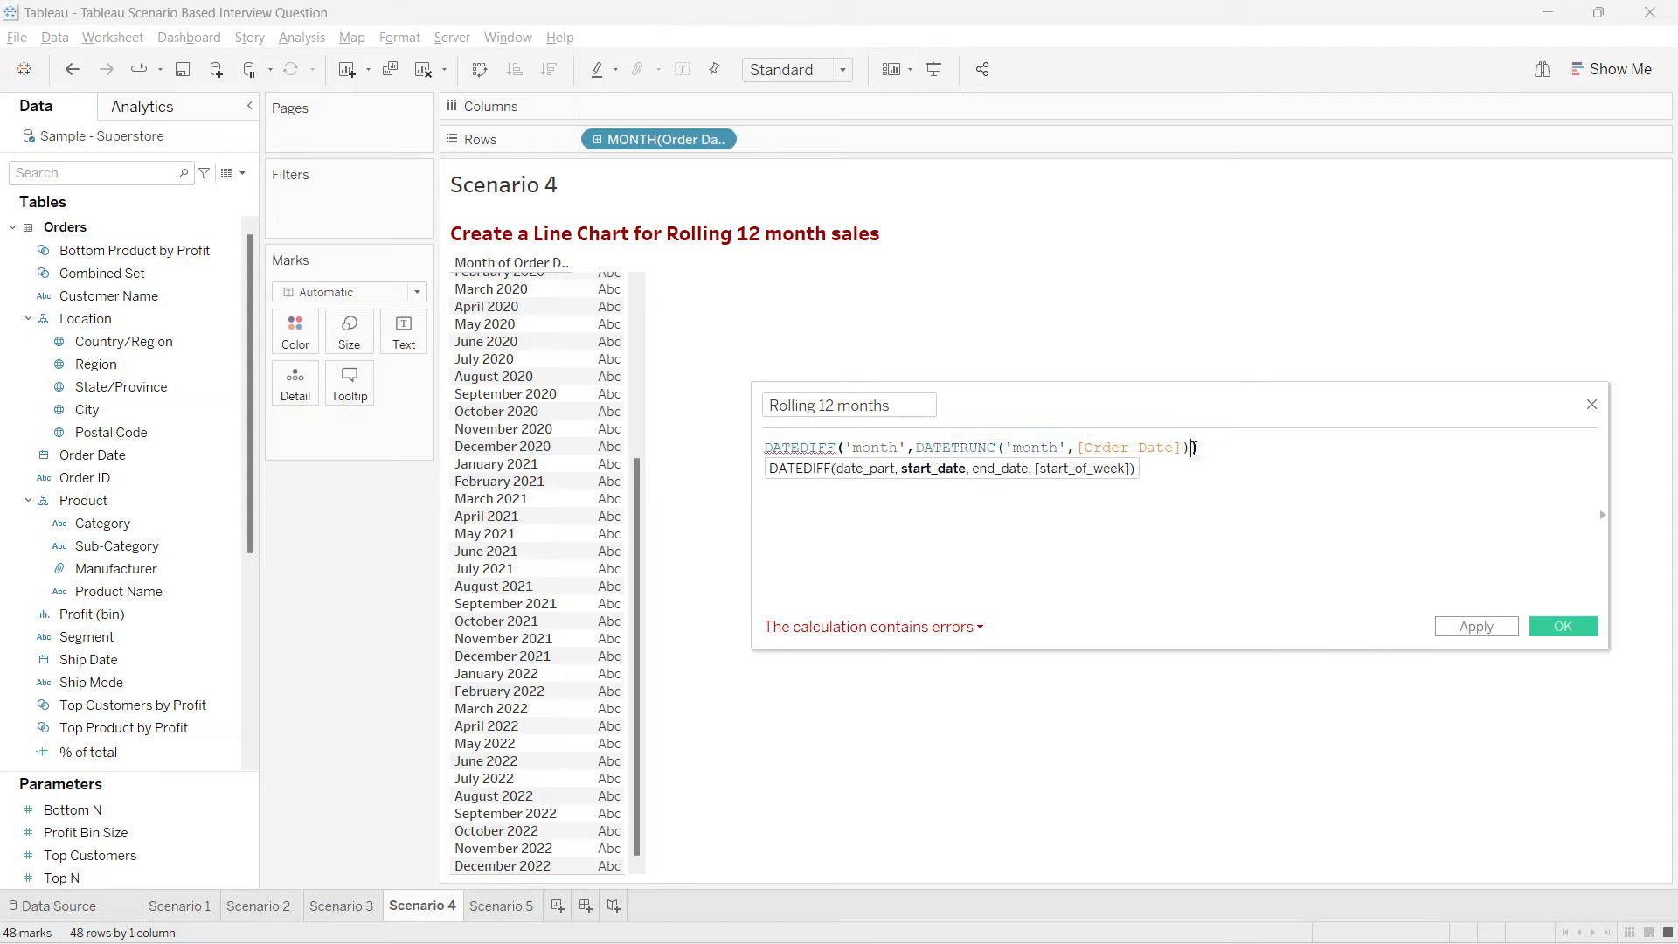
{"action": "type", "text": ","}
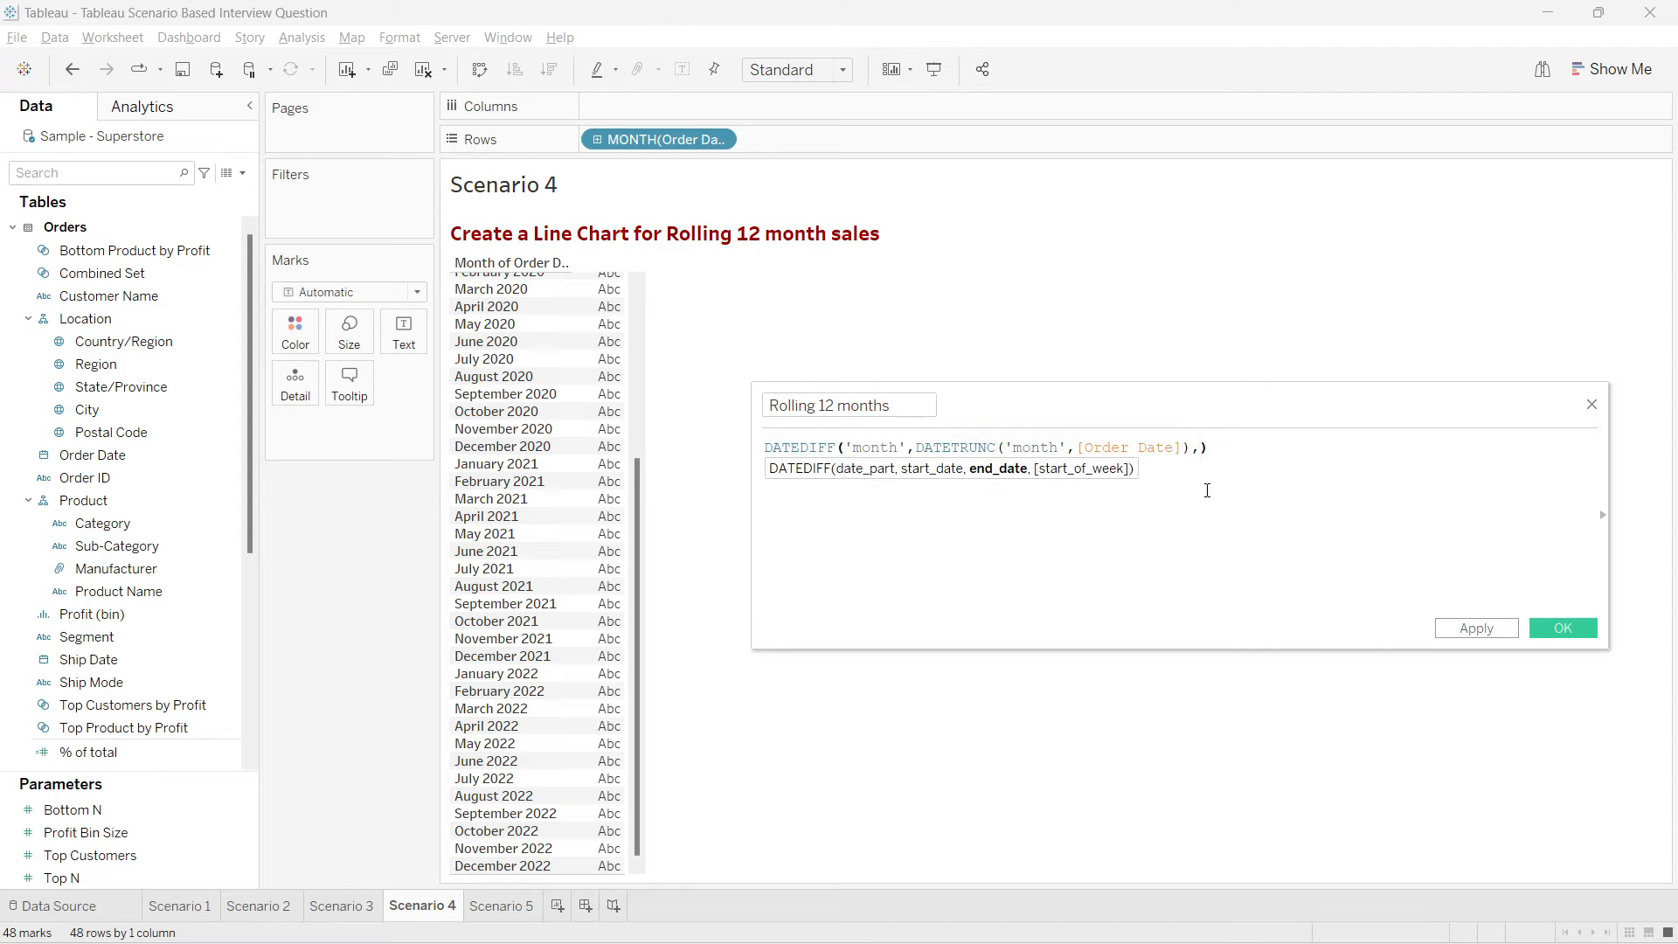
{"action": "type", "text": "datru"}
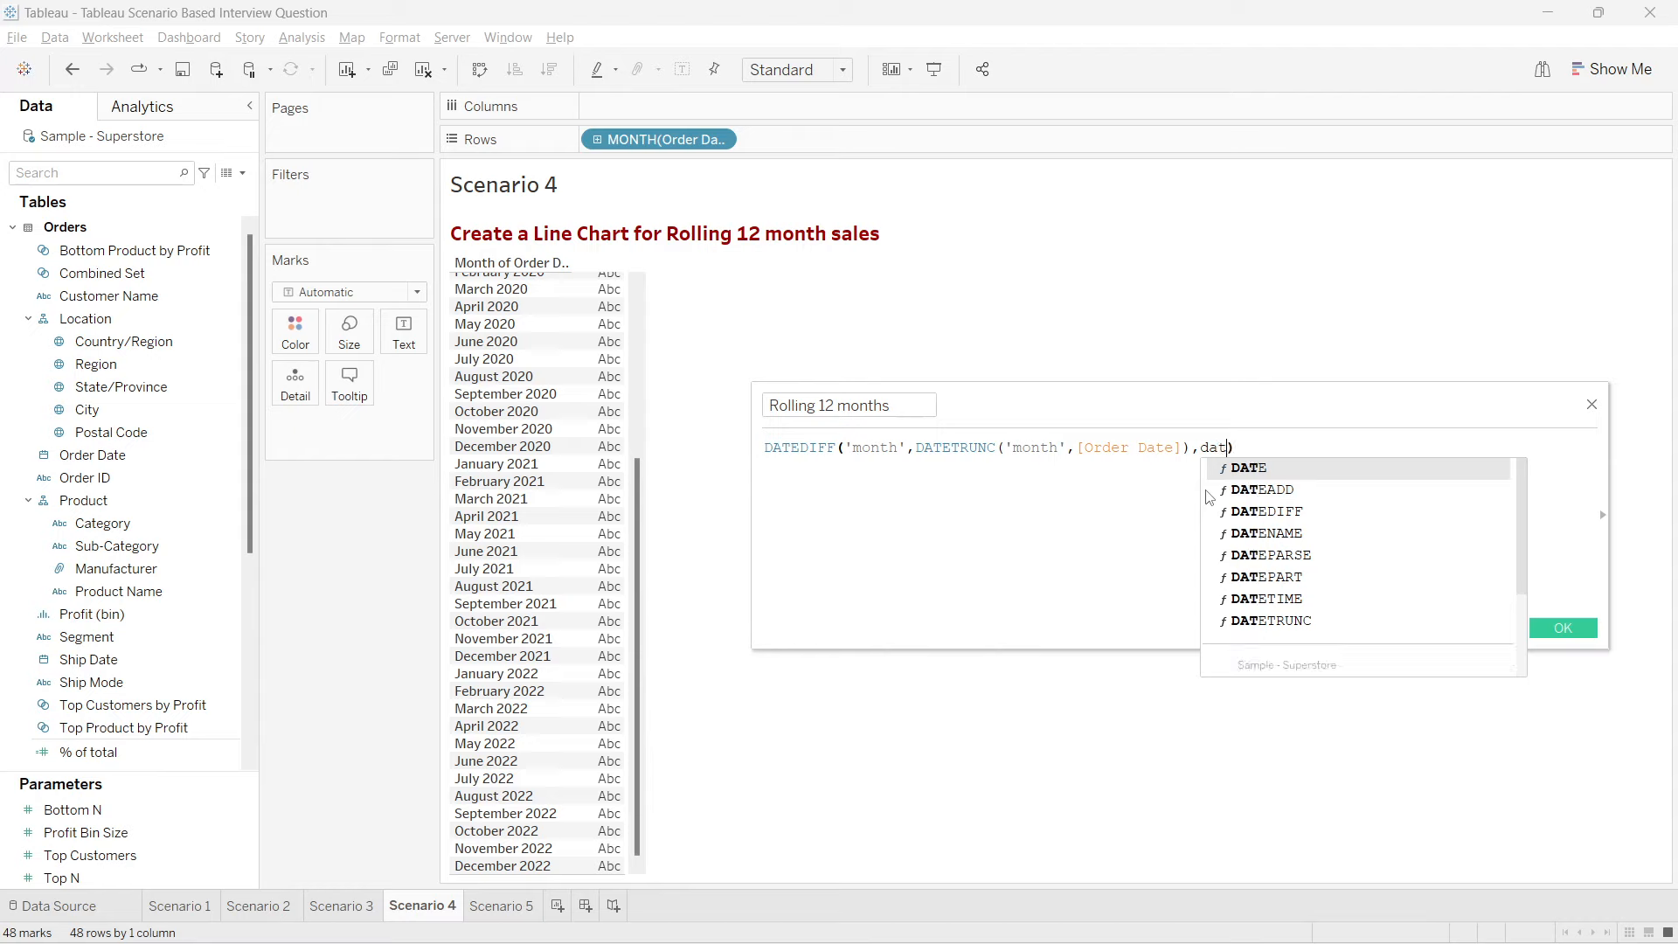
{"action": "key", "text": "BackSpace"}
{"action": "key", "text": "BackSpace"}
{"action": "type", "text": "etr"}
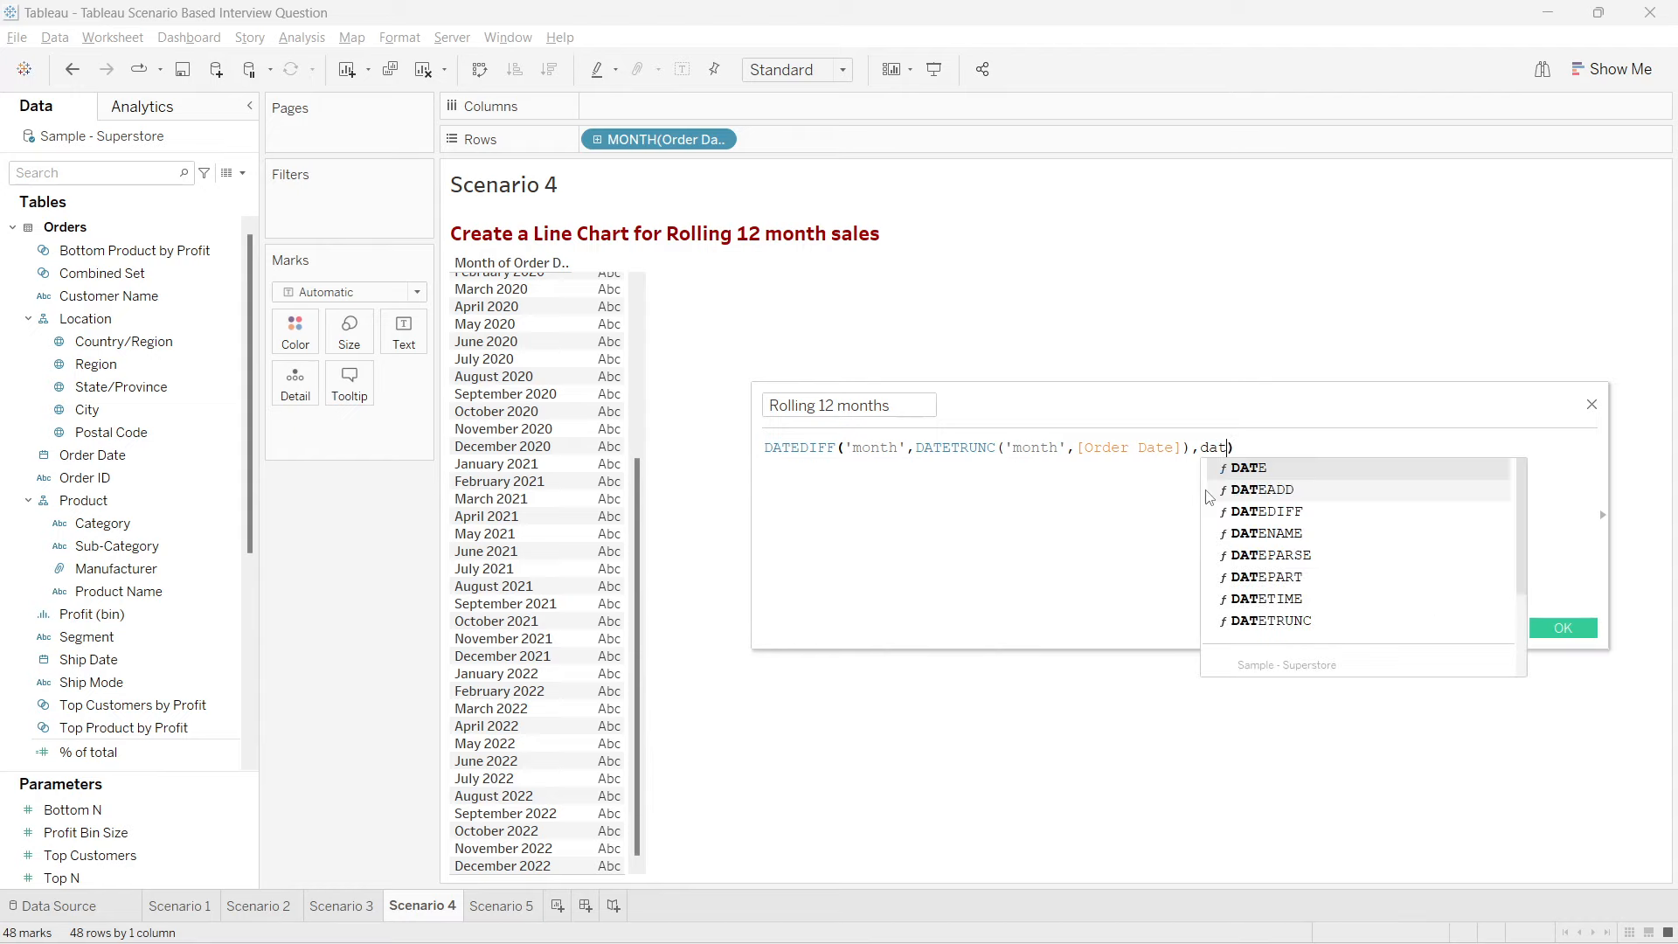
{"action": "type", "text": "u"}
{"action": "key", "text": "Return"}
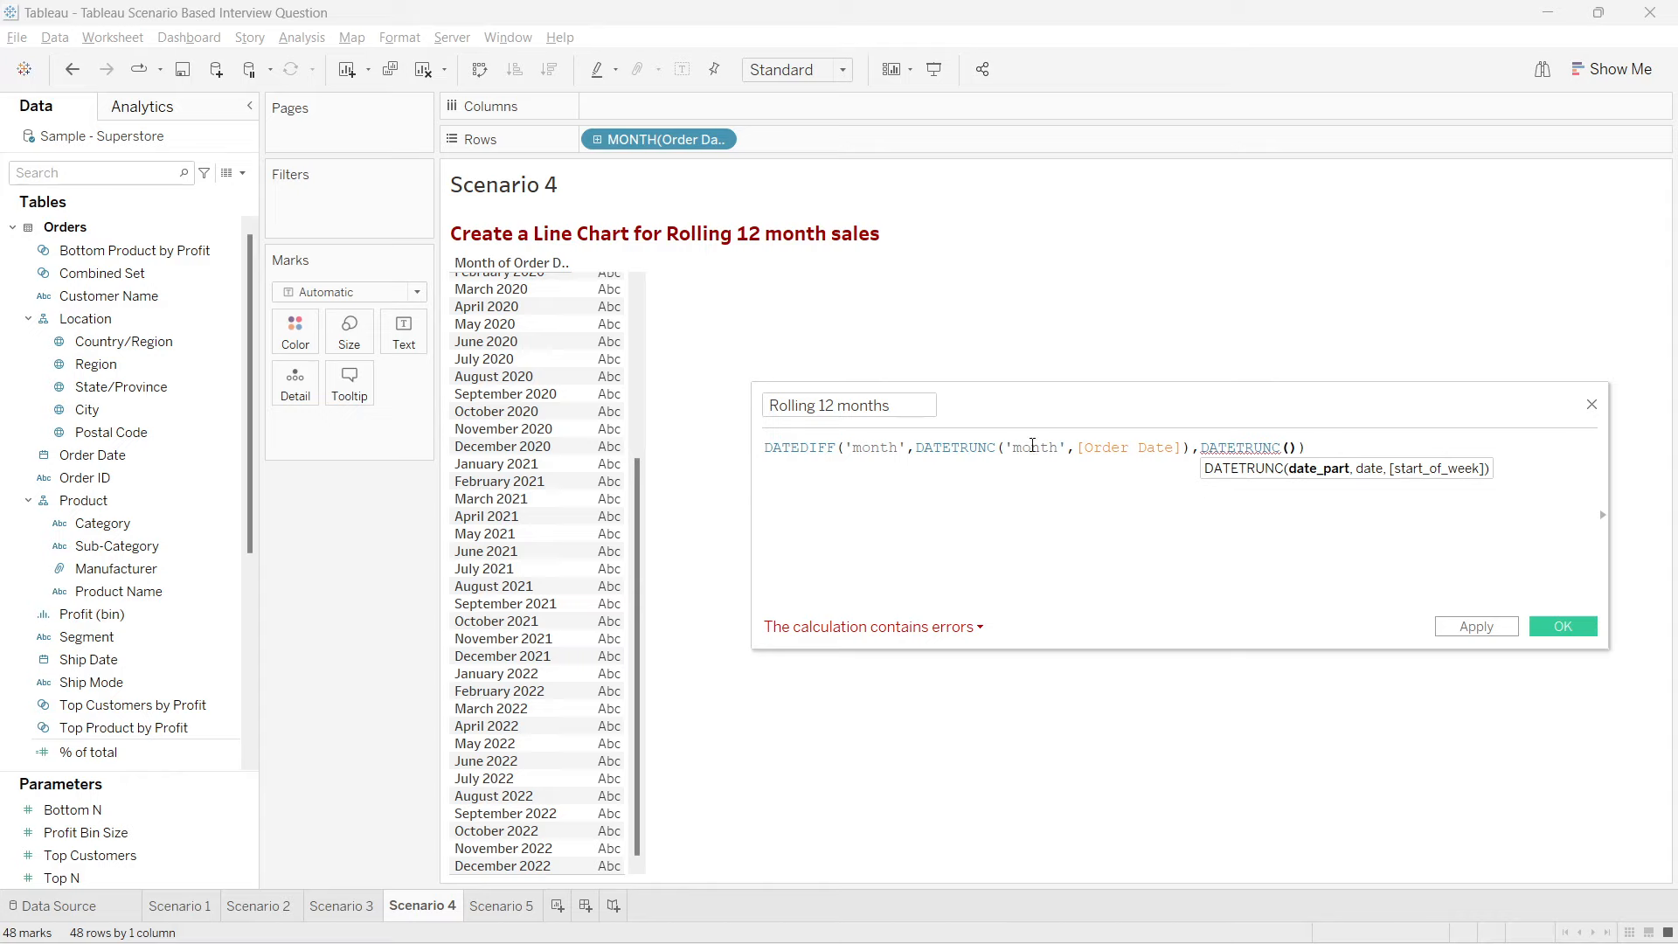
{"action": "type", "text": "'month"}
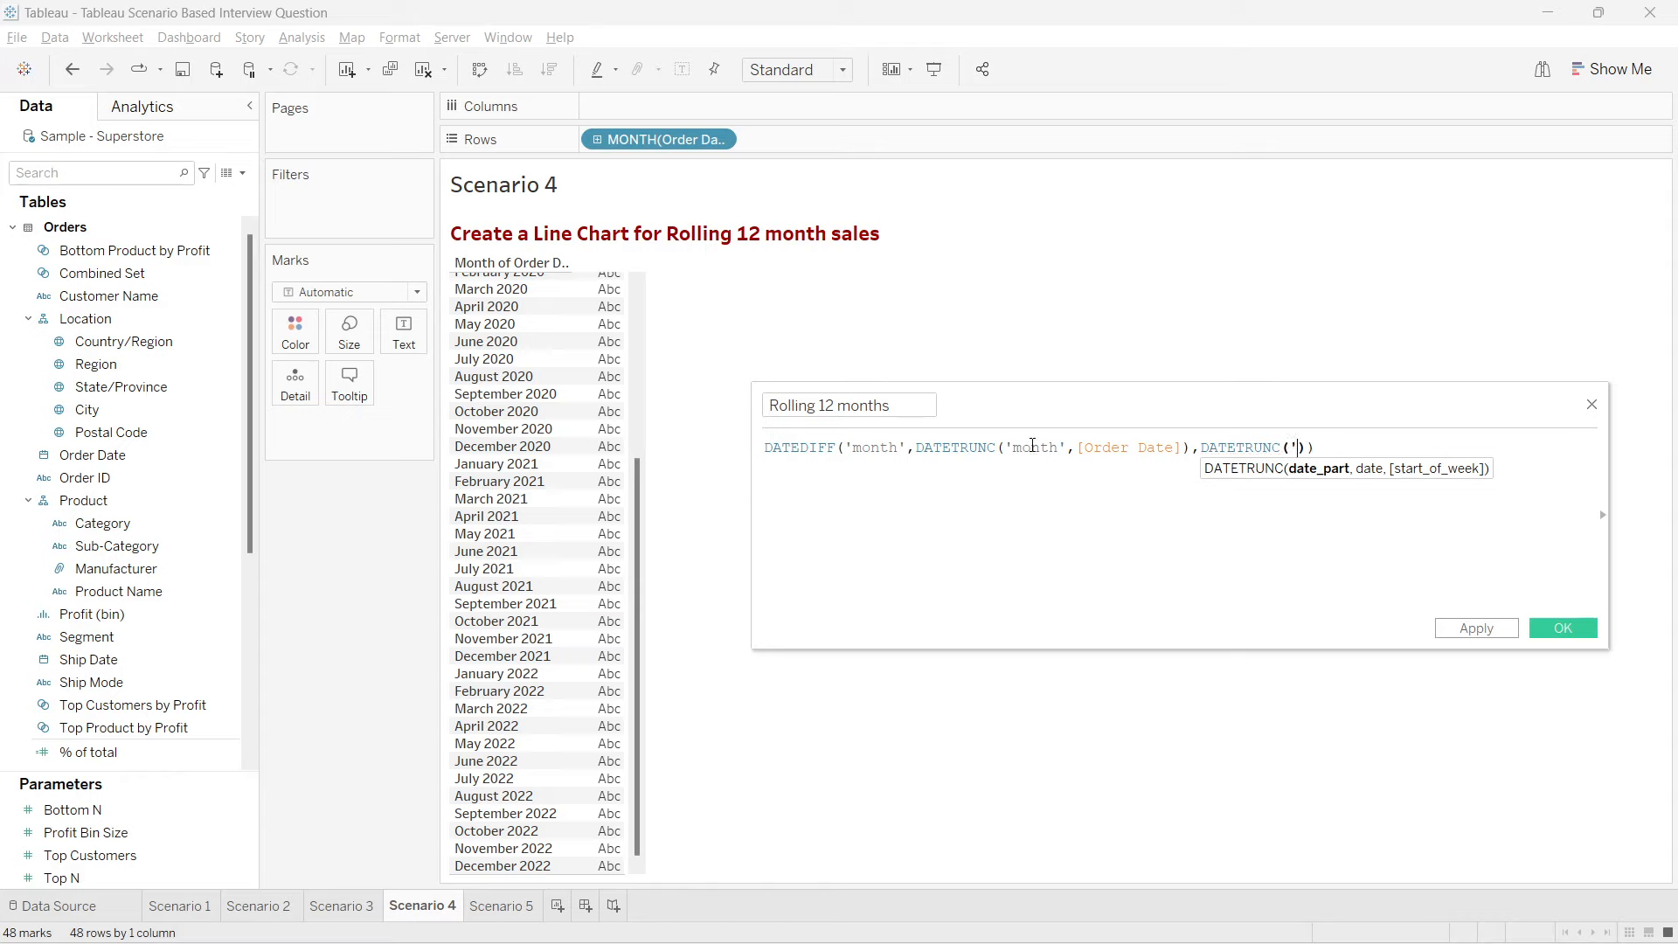
{"action": "type", "text": "',"}
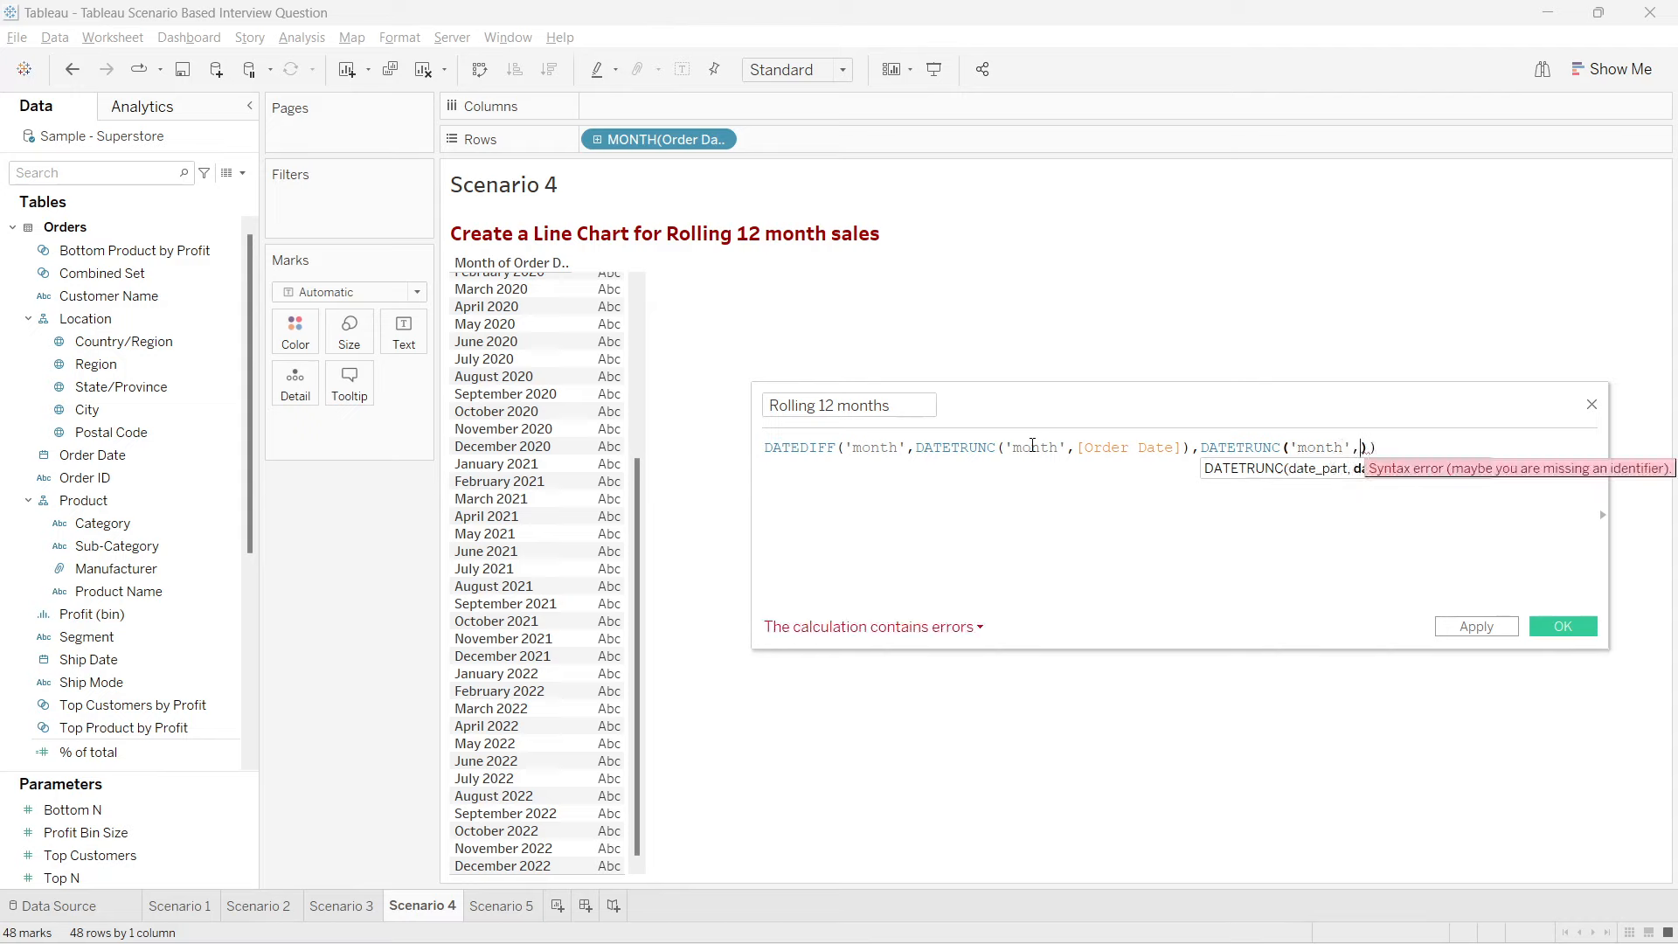
{"action": "type", "text": "TODAY()"}
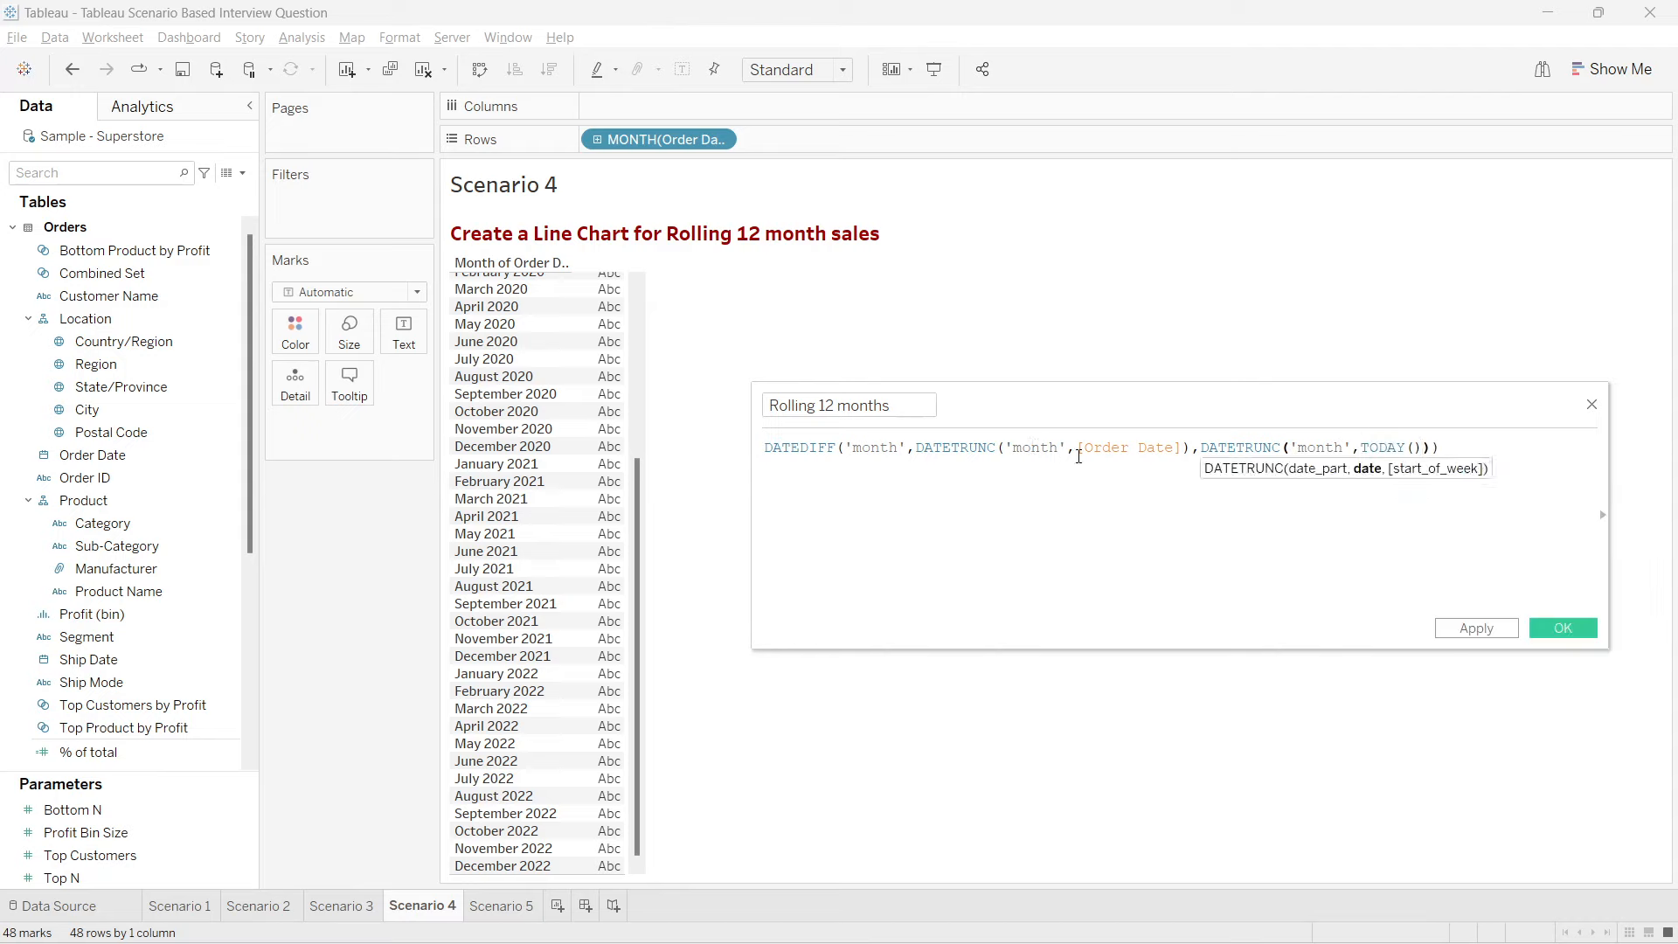
Step: Examine the TODAY-based end date and the Order Date start date of the formula, highlighting each expression
{"action": "left_click_drag", "start_coordinate": [1361, 447], "coordinate": [1418, 463]}
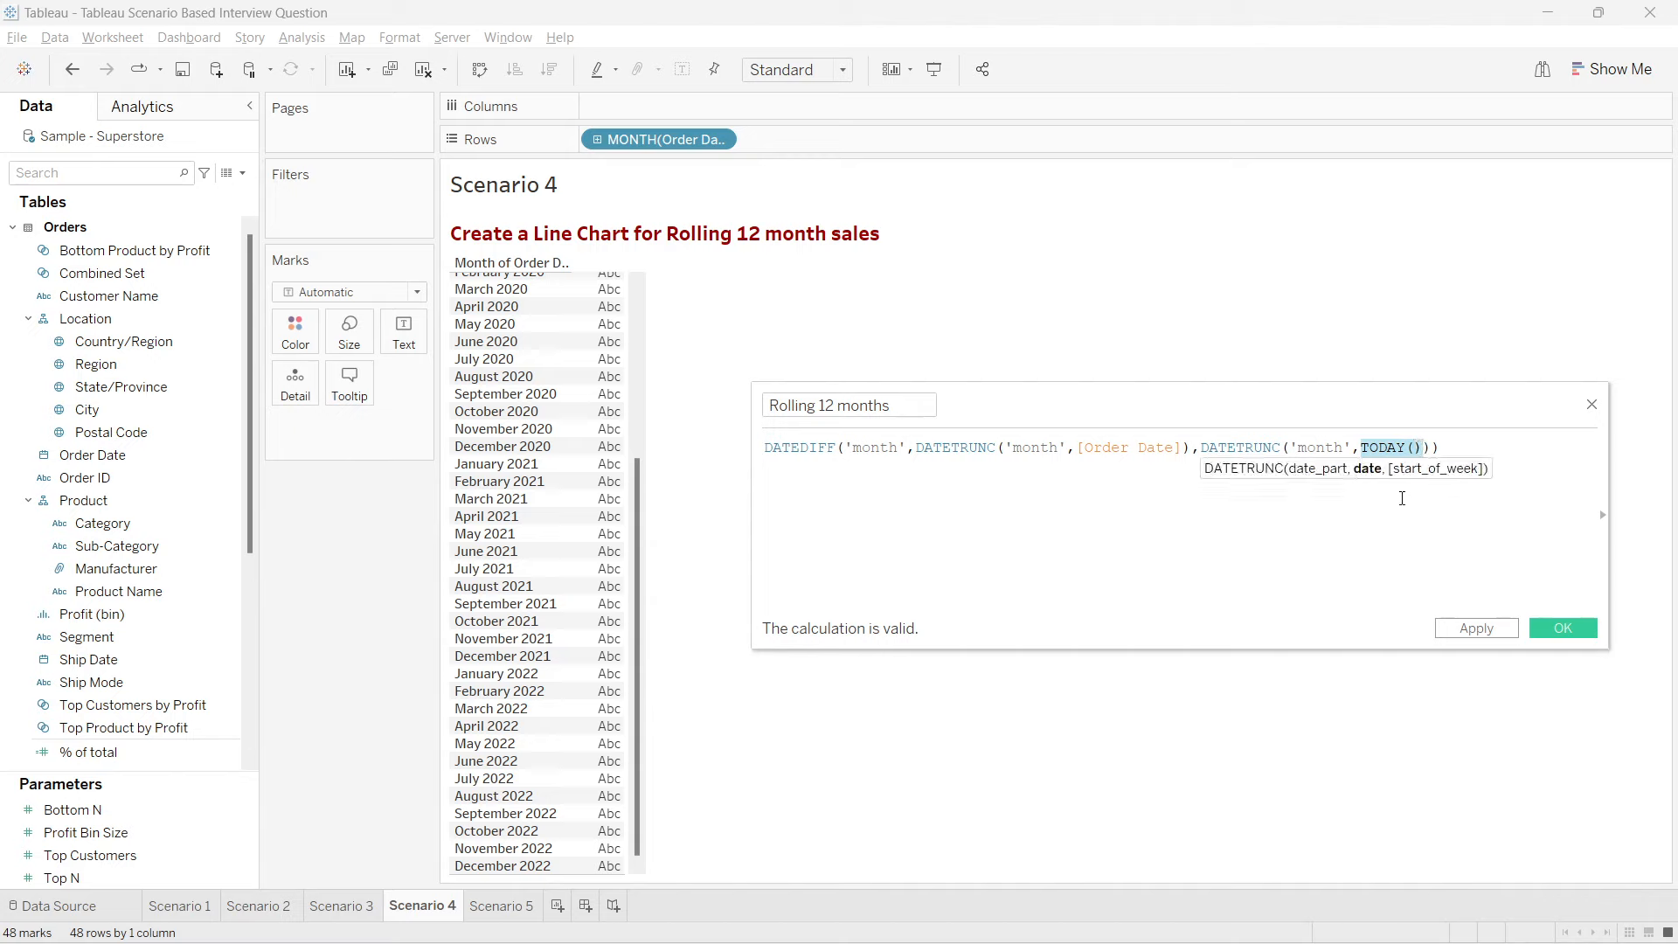
{"action": "left_click", "coordinate": [1247, 471]}
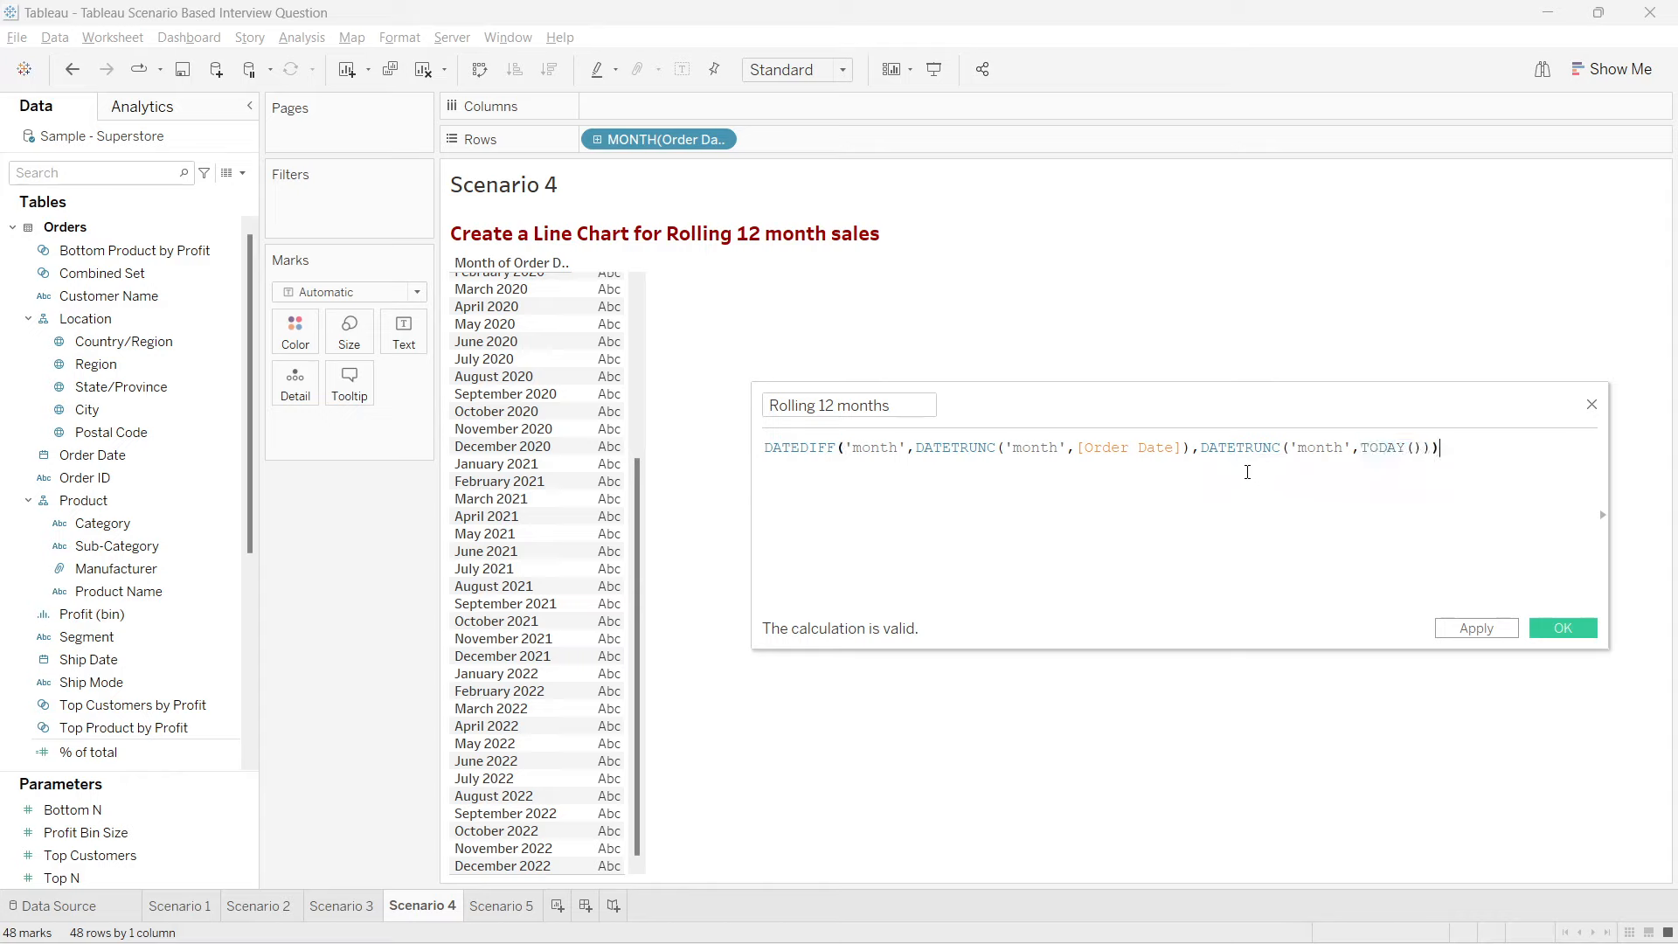
{"action": "left_click_drag", "start_coordinate": [1200, 447], "coordinate": [1422, 447]}
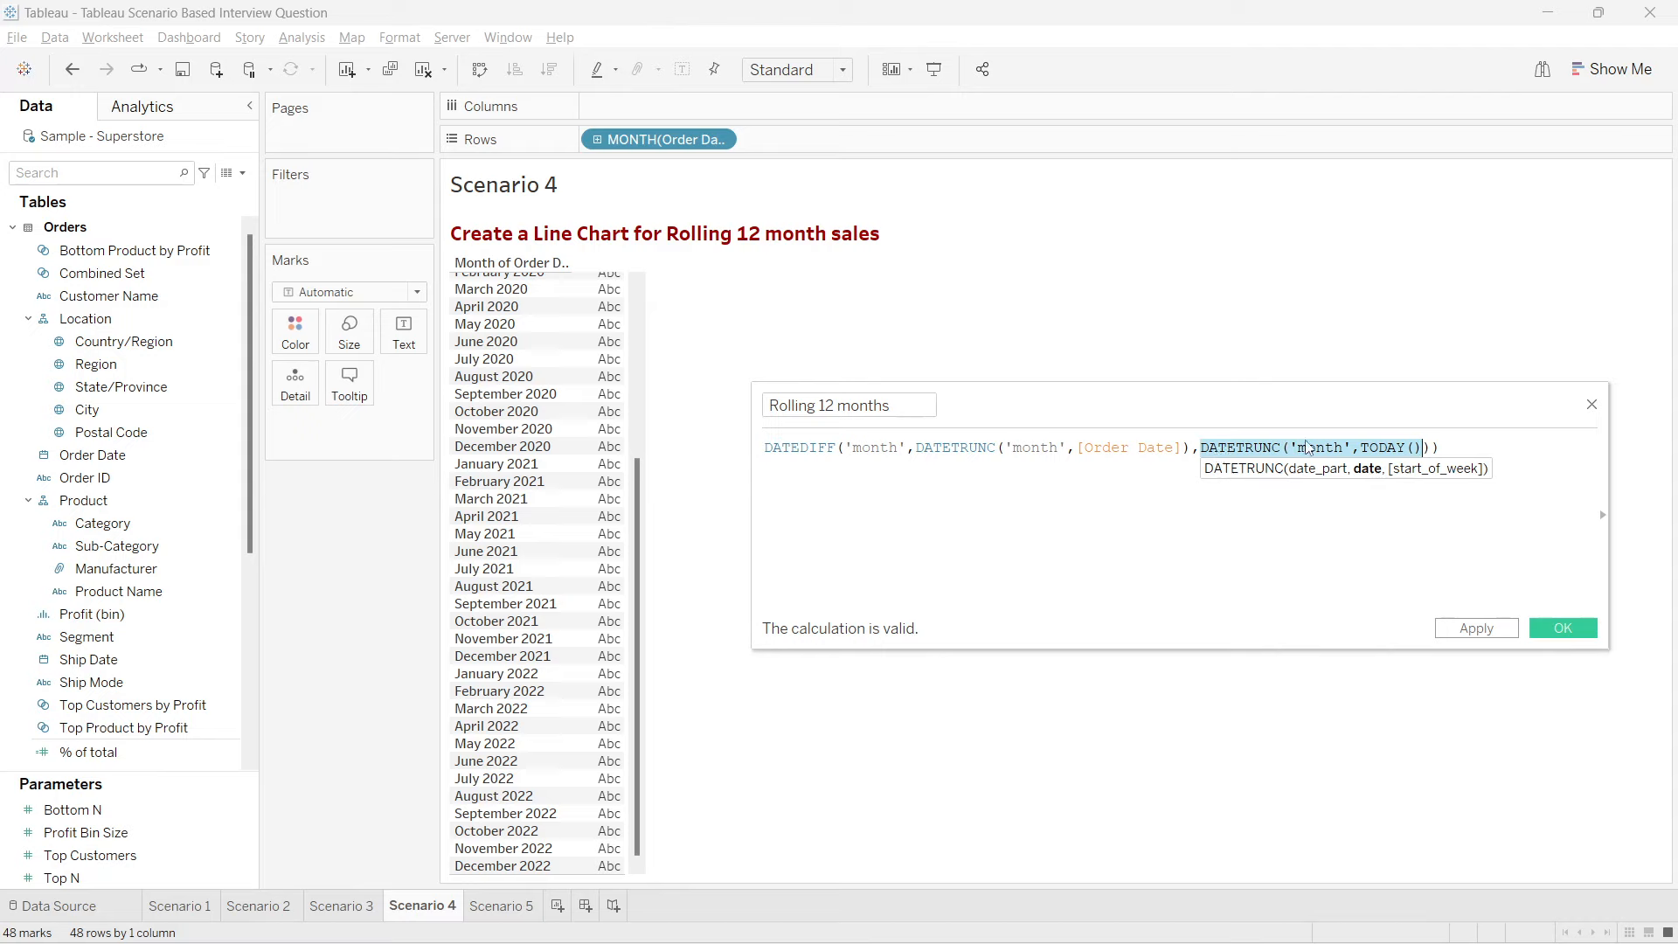
{"action": "left_click", "coordinate": [1335, 513]}
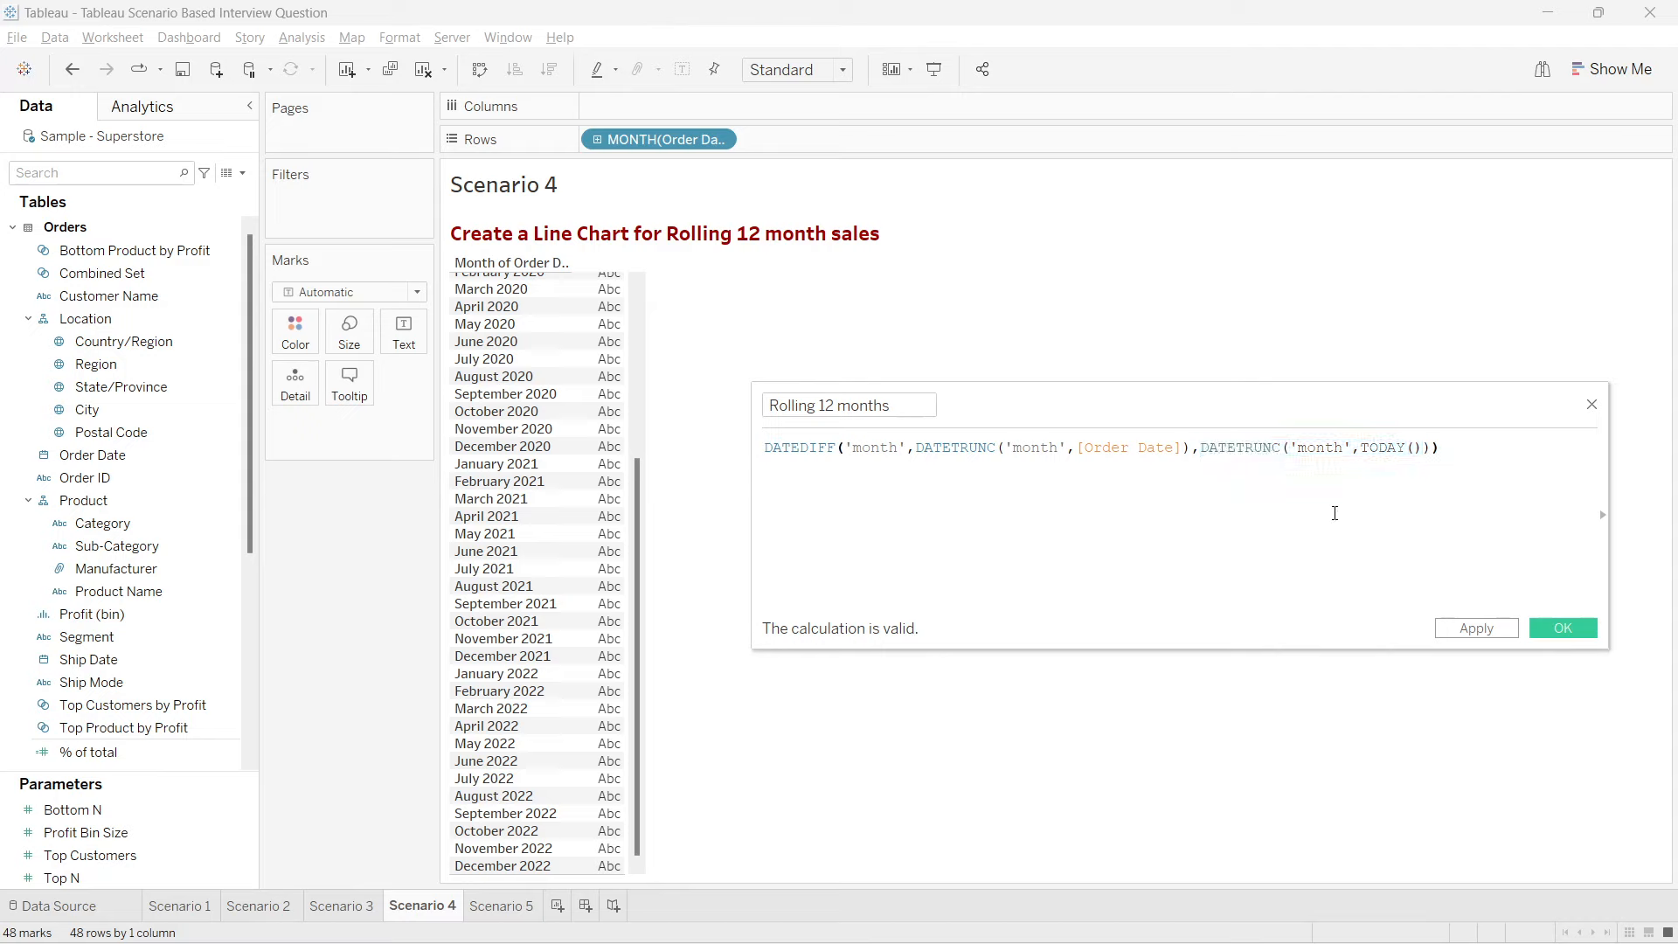
{"action": "left_click_drag", "start_coordinate": [1201, 448], "coordinate": [1417, 448]}
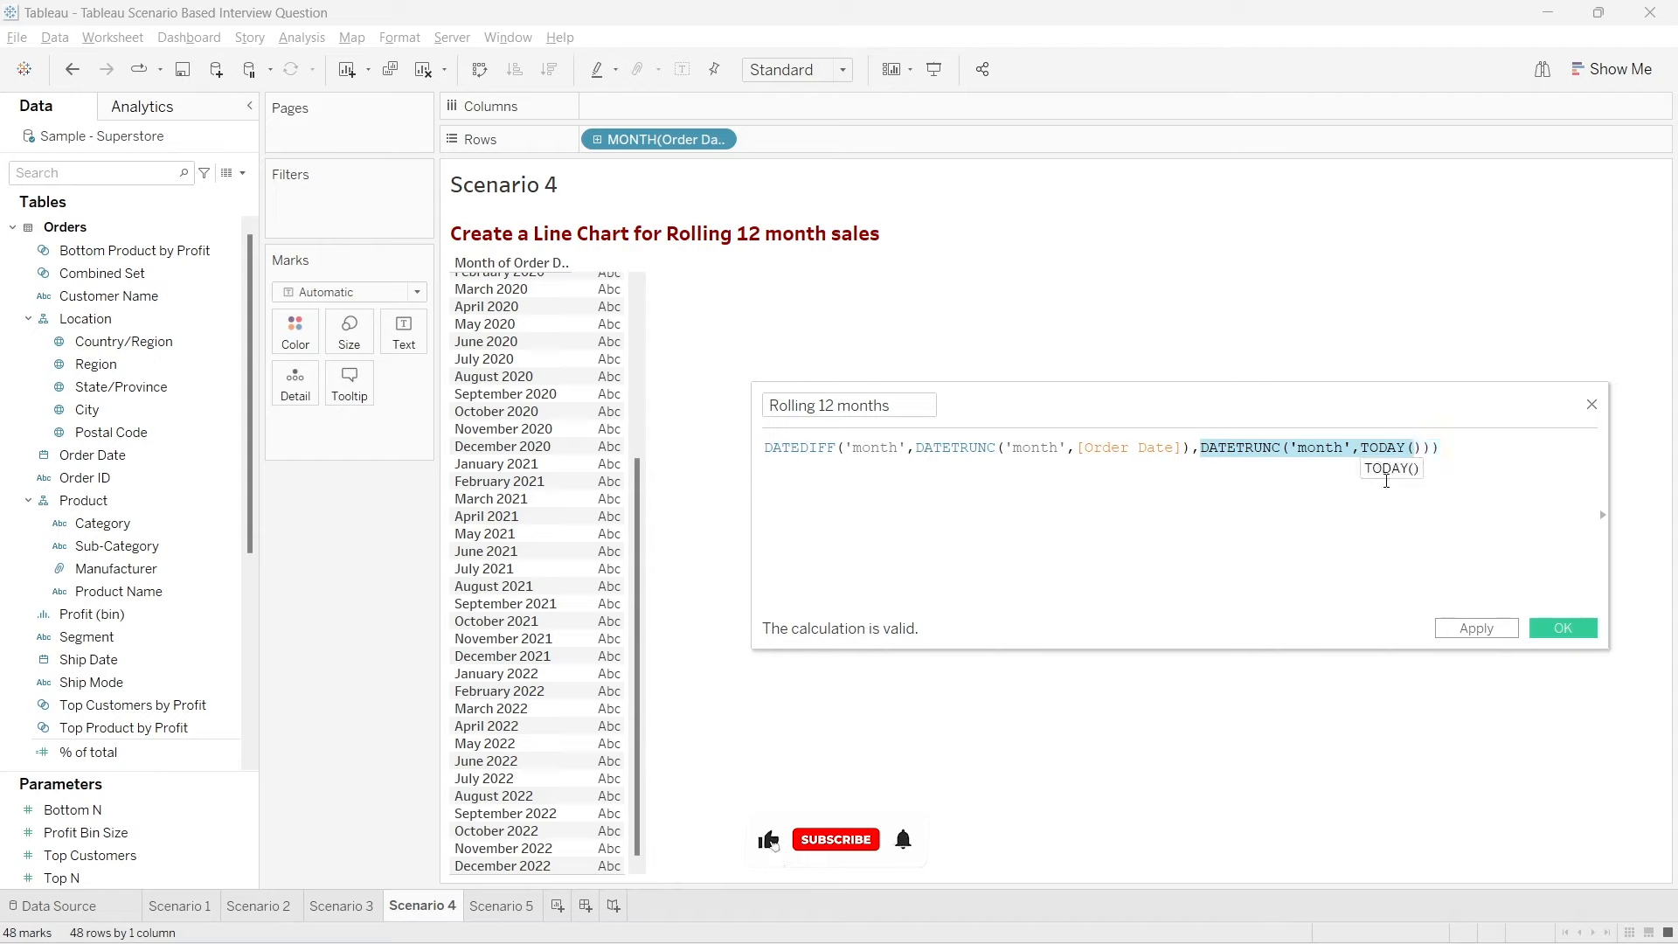
{"action": "left_click", "coordinate": [915, 447]}
{"action": "left_click_drag", "start_coordinate": [915, 447], "coordinate": [1190, 449]}
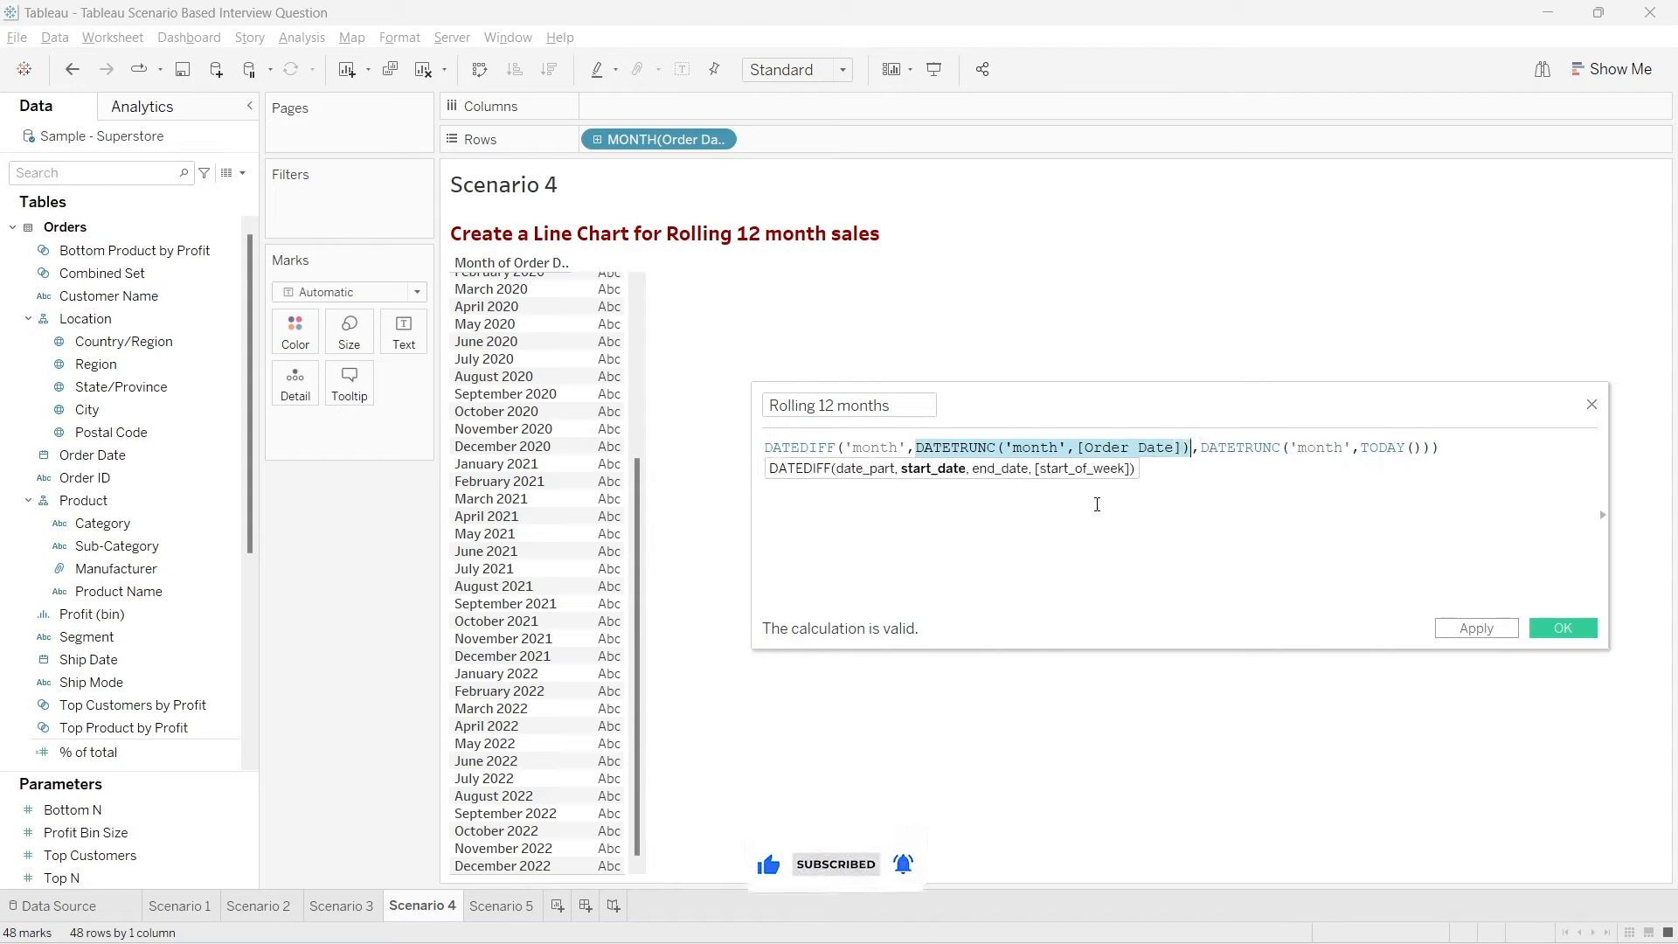
{"action": "left_click", "coordinate": [1097, 504]}
{"action": "left_click_drag", "start_coordinate": [1097, 504], "coordinate": [1130, 518]}
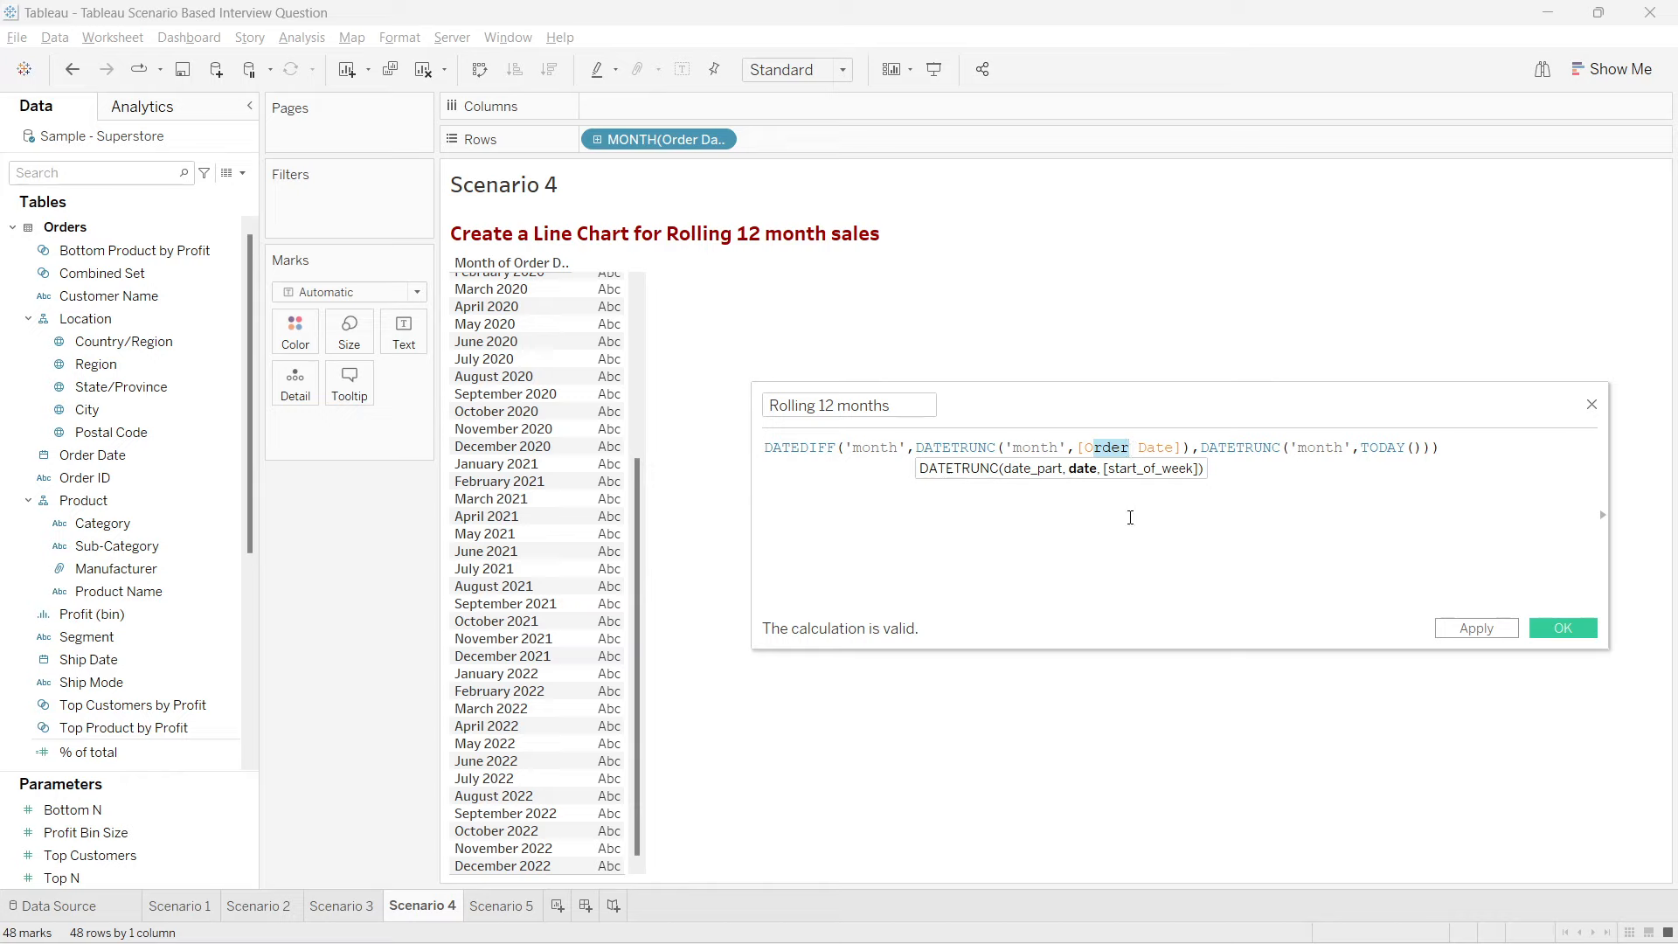
{"action": "left_click", "coordinate": [1129, 517]}
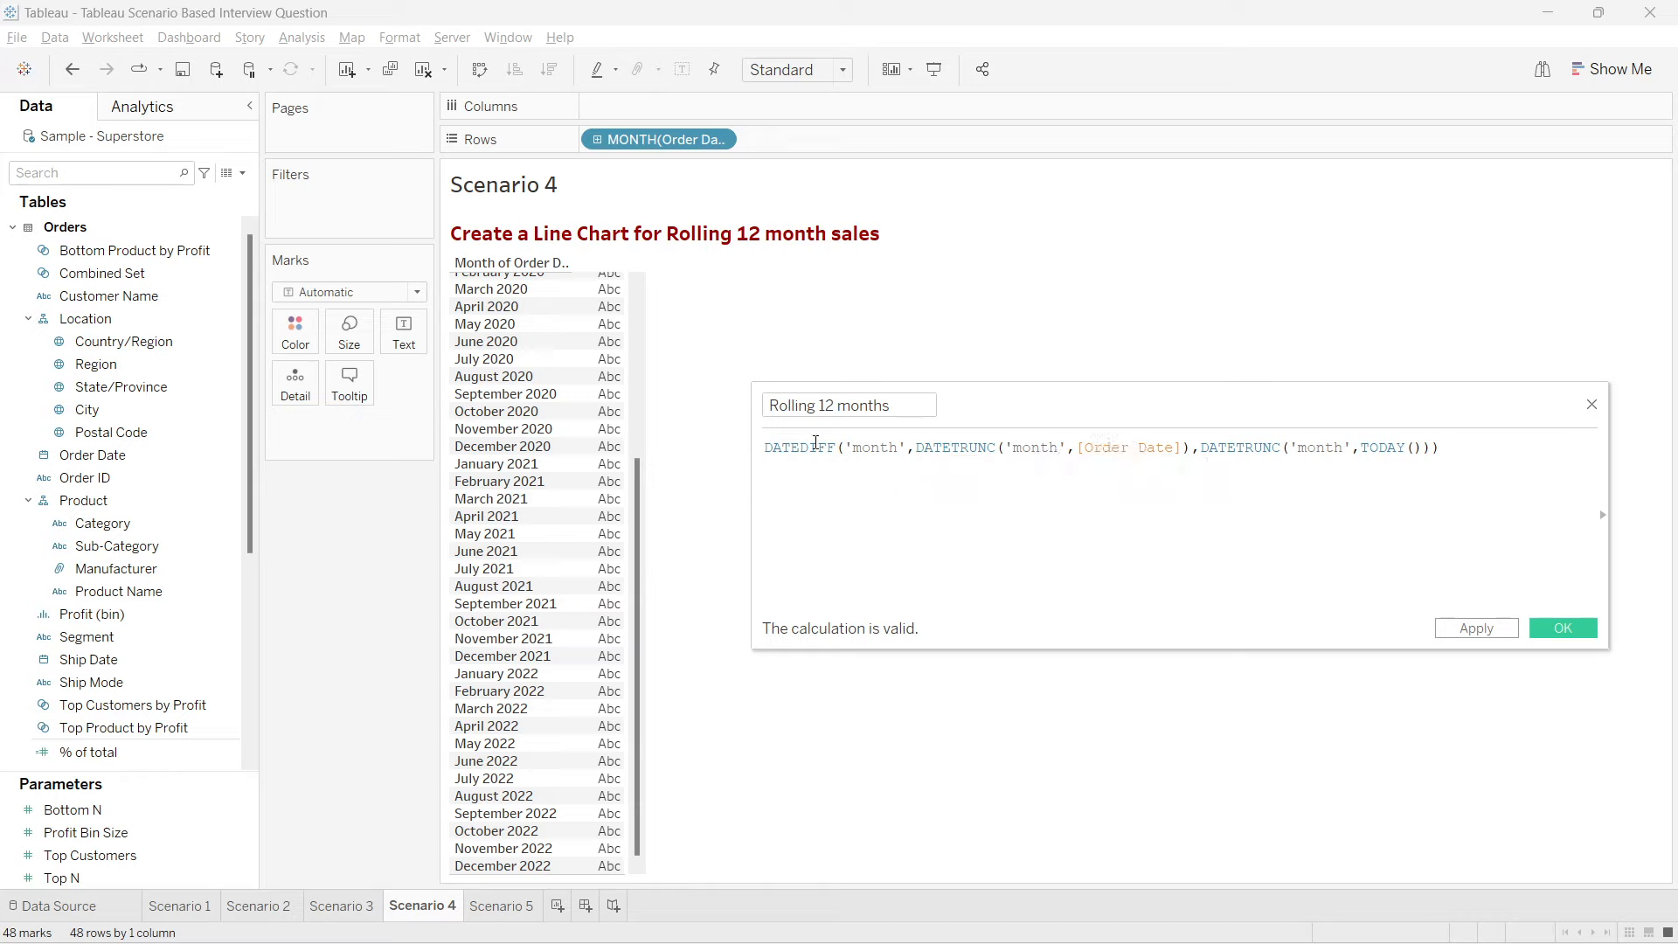
{"action": "left_click_drag", "start_coordinate": [1243, 448], "coordinate": [1280, 449]}
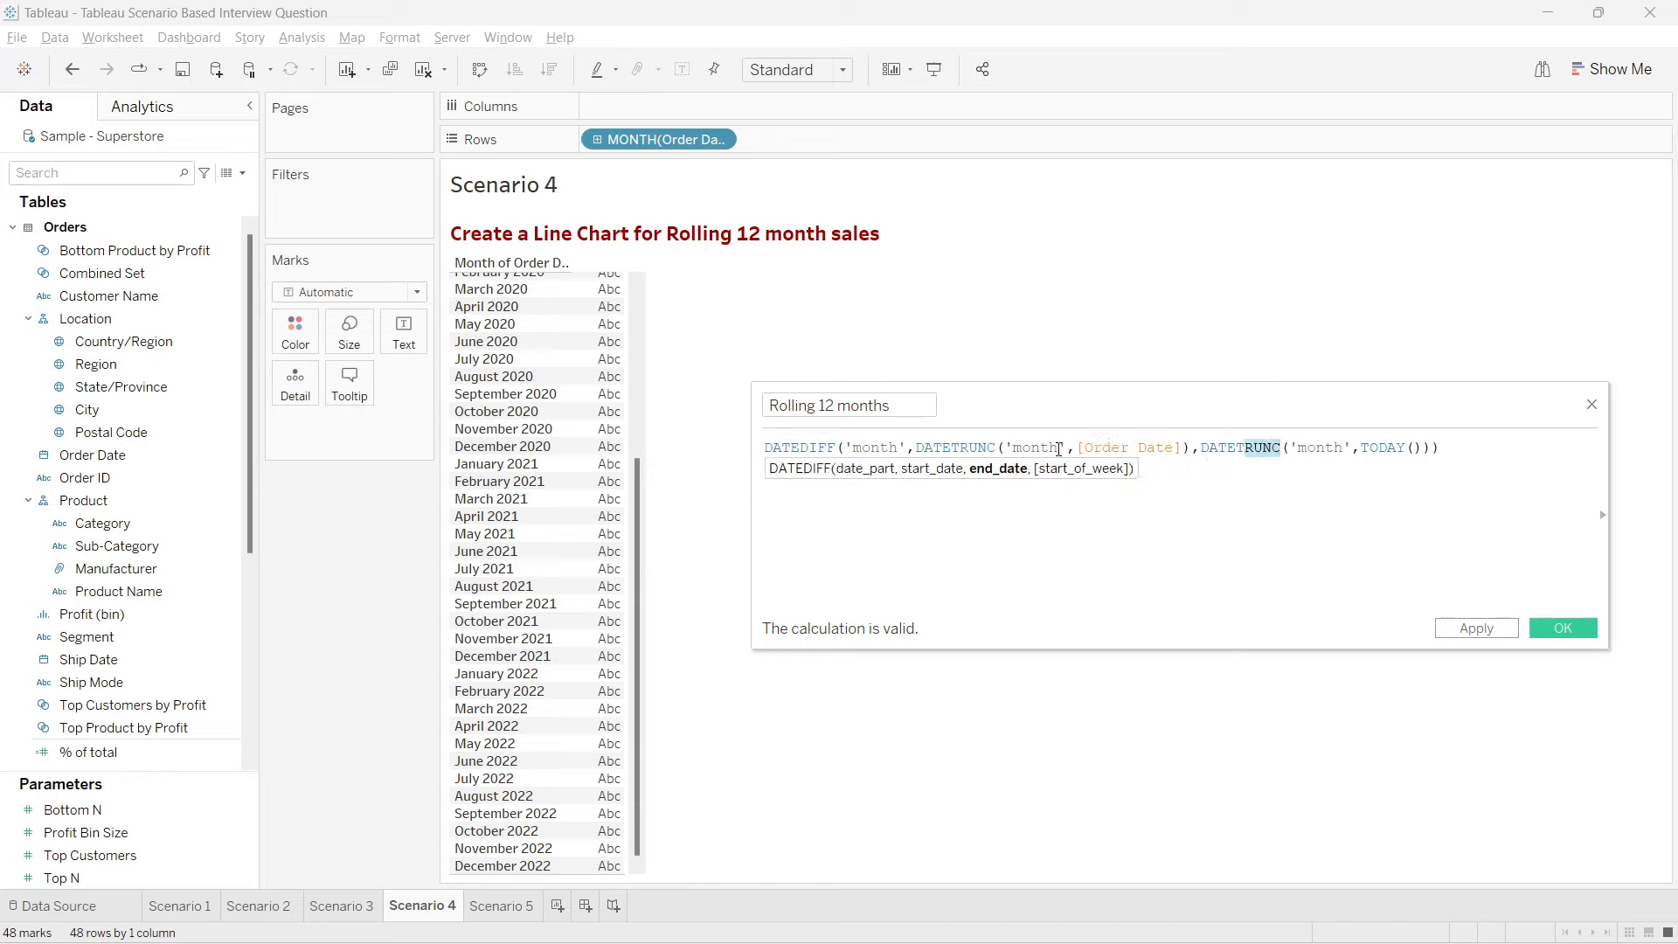
{"action": "left_click_drag", "start_coordinate": [1084, 447], "coordinate": [1110, 444]}
{"action": "left_click", "coordinate": [1159, 547]}
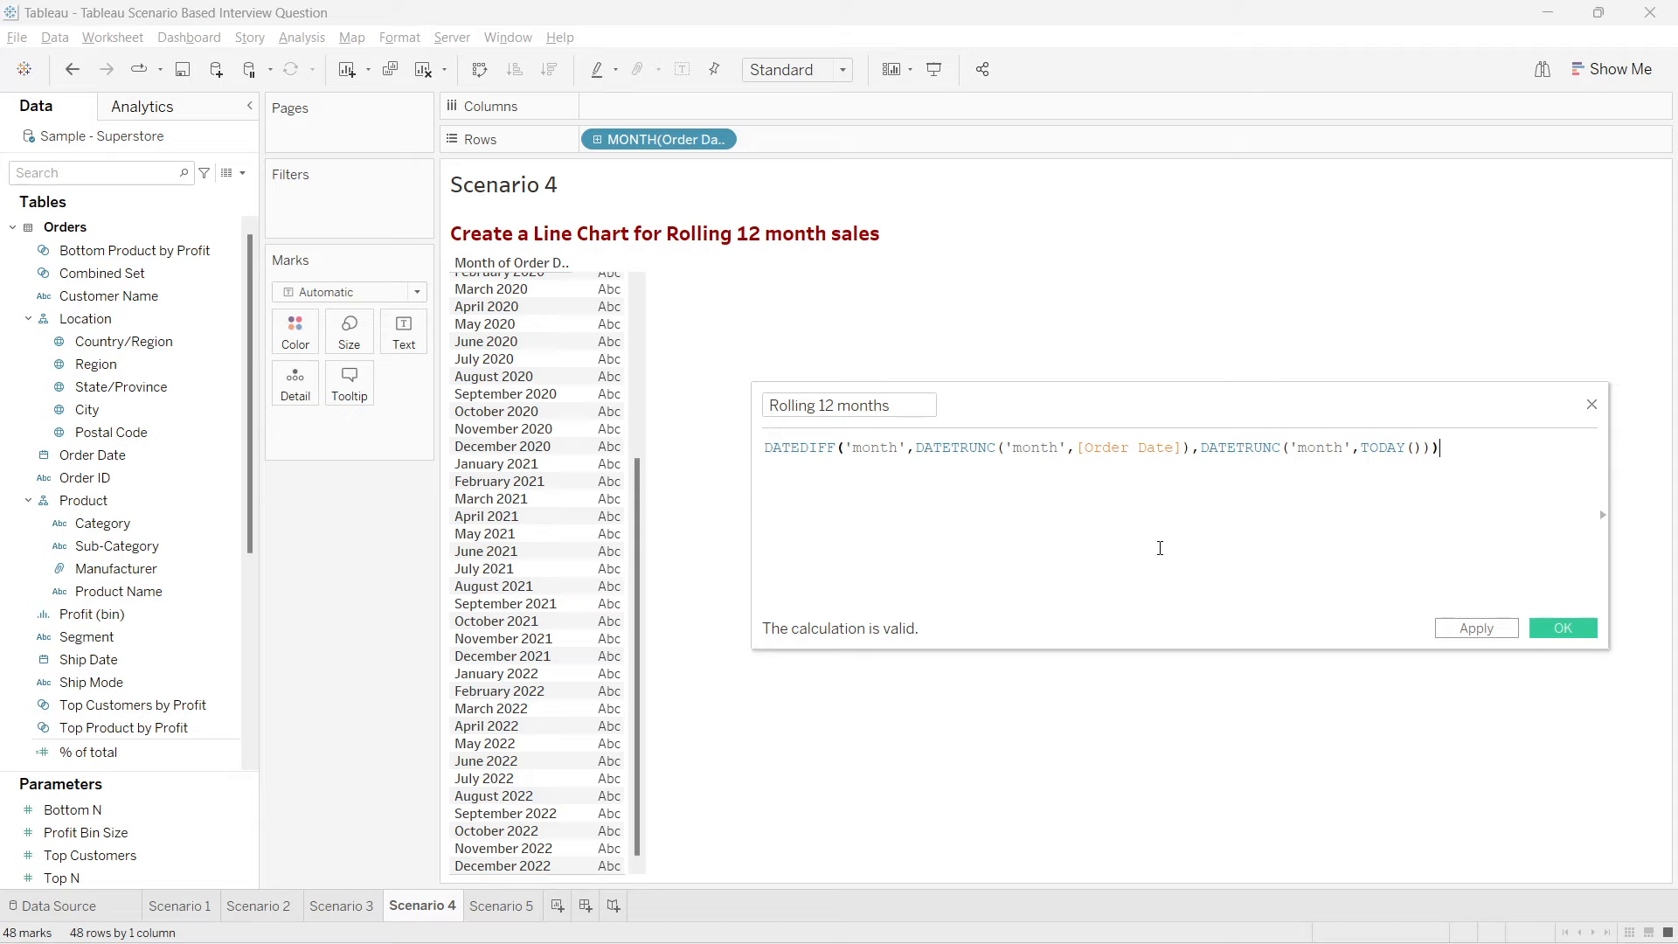
Step: Wrap the whole DATEDIFF expression in the min function and save the Rolling 12 months calculated field
{"action": "left_click", "coordinate": [766, 447]}
{"action": "type", "text": "("}
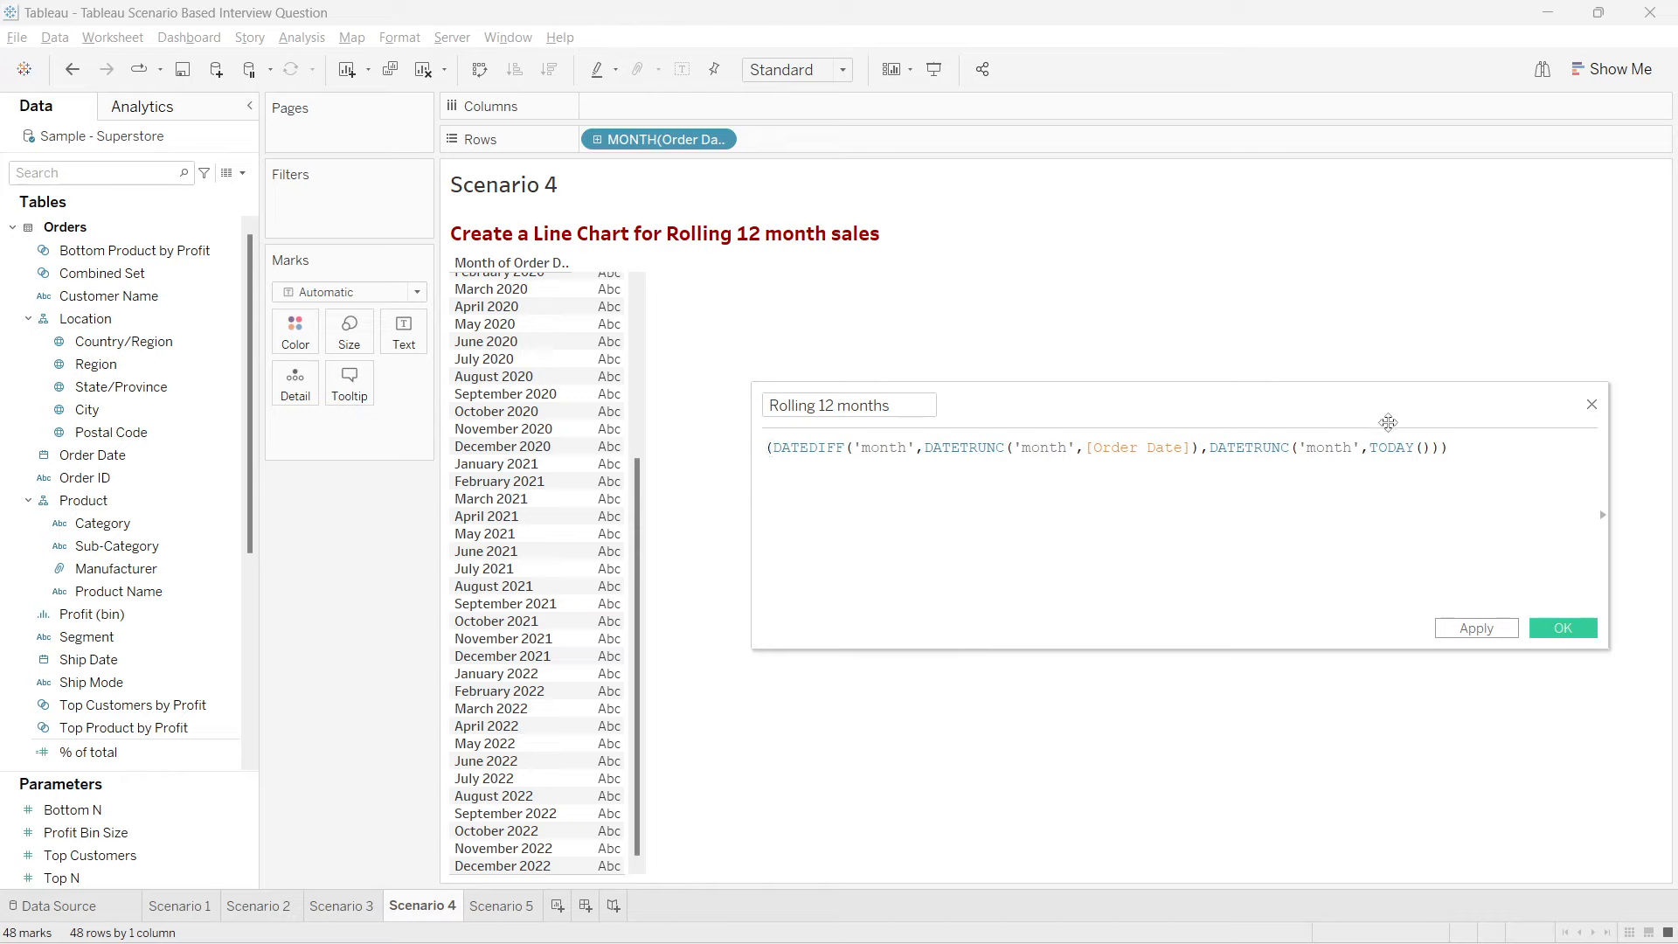
{"action": "left_click", "coordinate": [1476, 446]}
{"action": "type", "text": ")"}
{"action": "type", "text": ")"}
{"action": "type", "text": "min"}
{"action": "left_click", "coordinate": [1305, 548]}
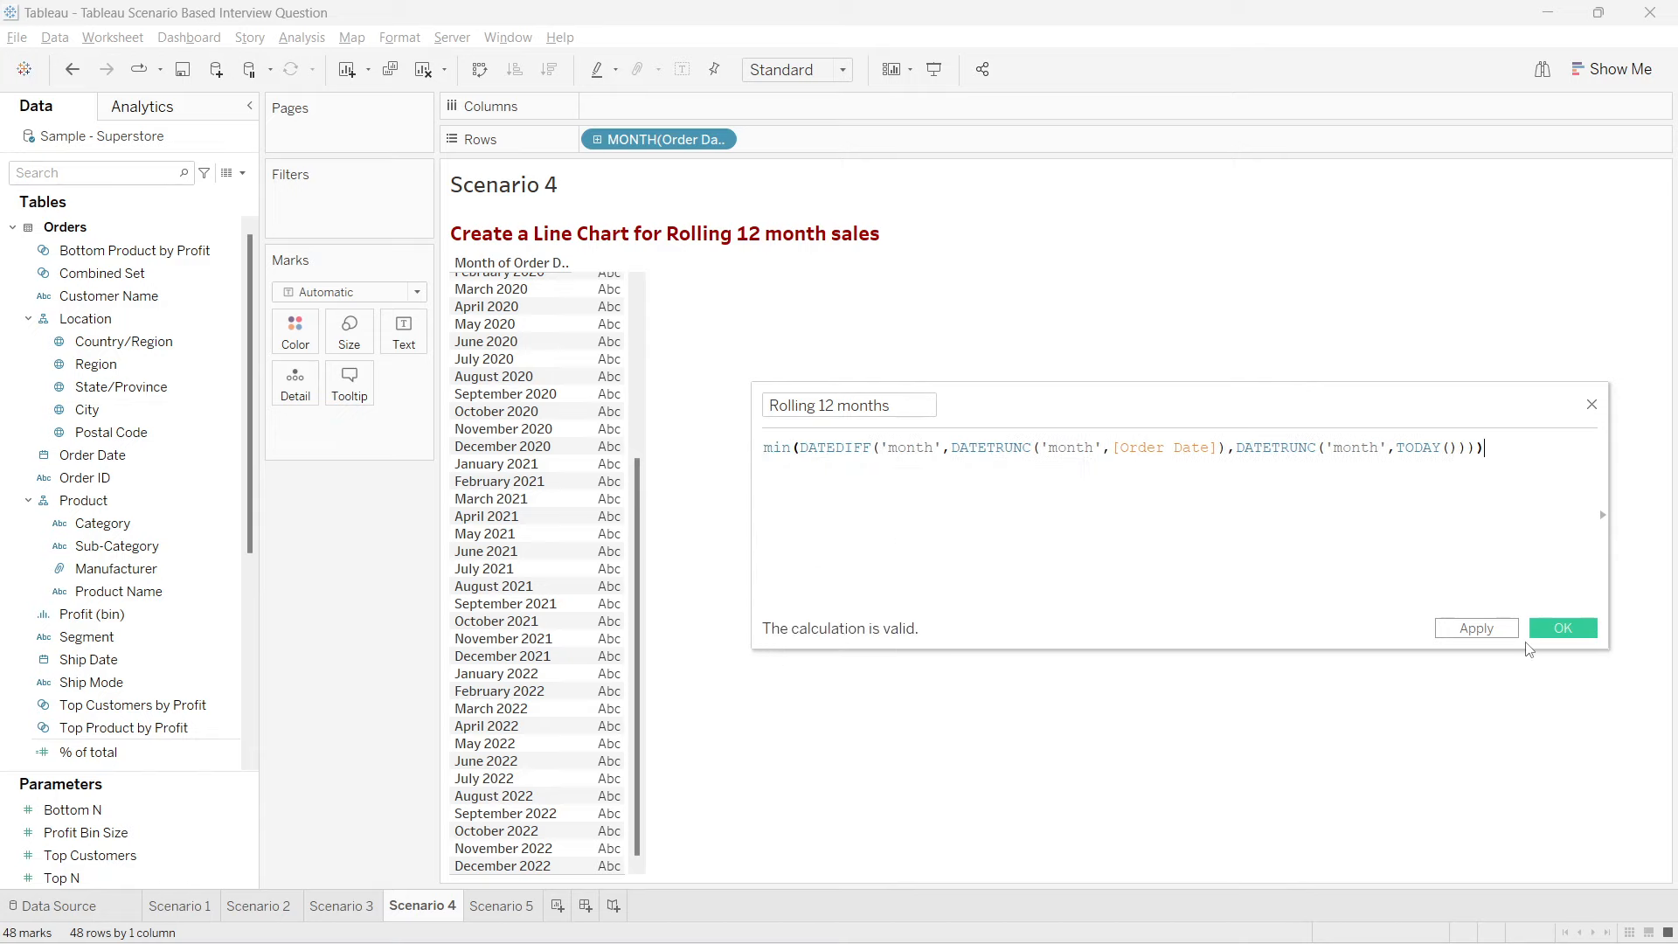
{"action": "left_click", "coordinate": [1564, 630]}
Step: Show the Rolling 12 months field as text beside each month and check the values down to December 2022
{"action": "left_click_drag", "start_coordinate": [78, 741], "coordinate": [390, 343]}
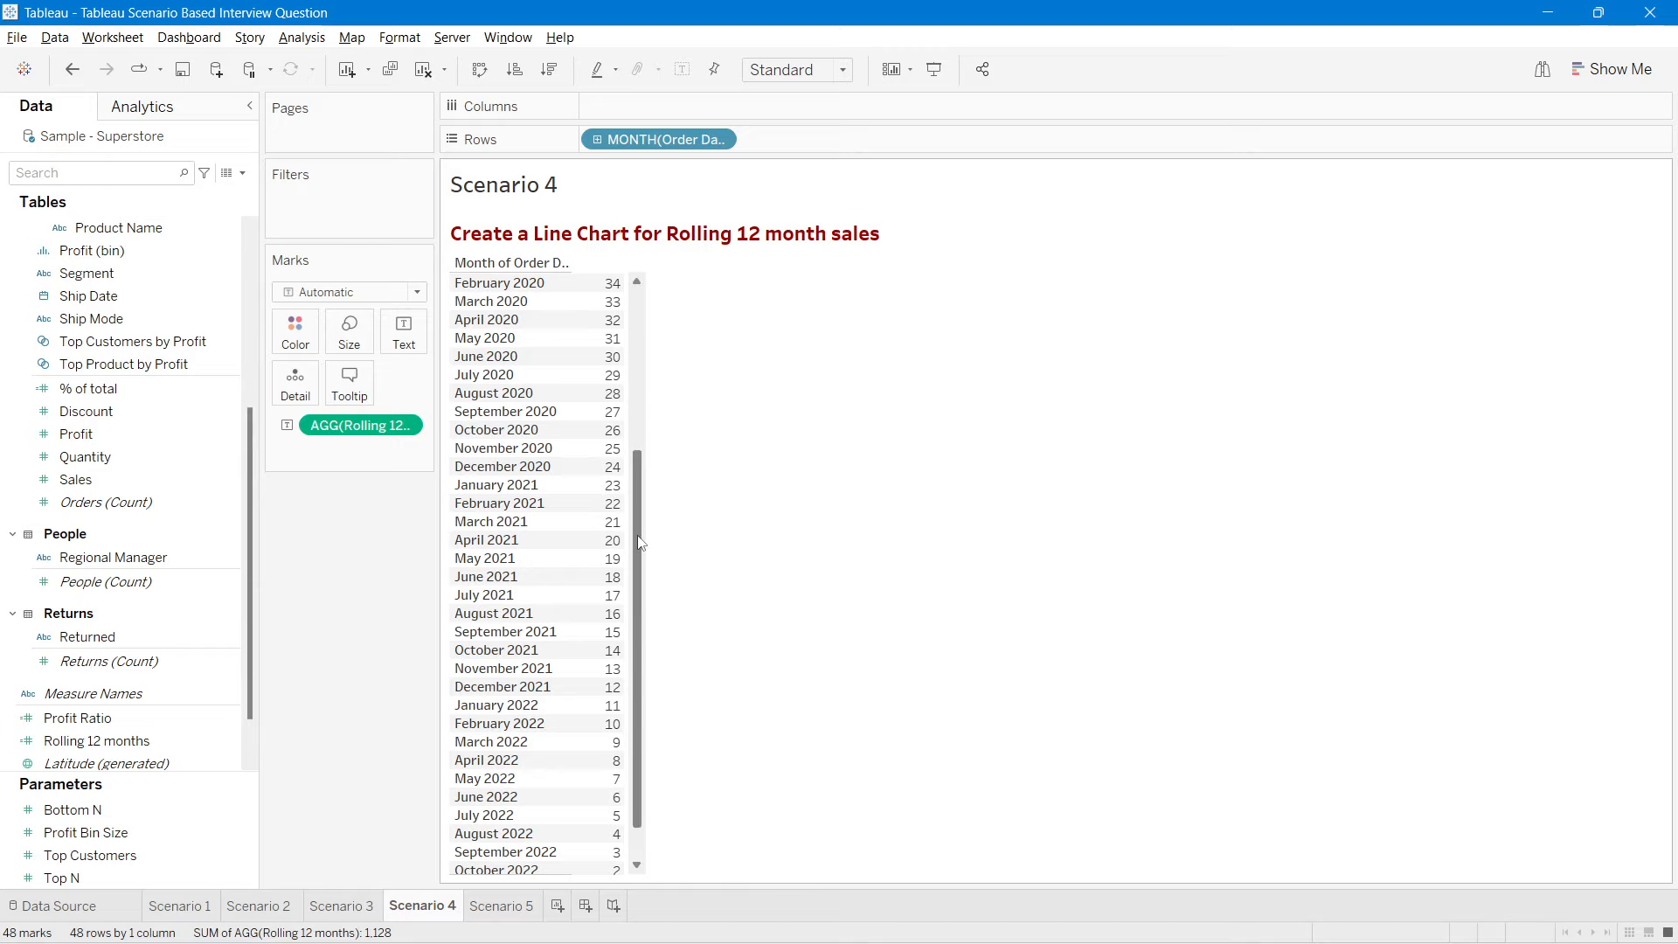
{"action": "scroll", "coordinate": [642, 612], "scroll_direction": "down", "scroll_amount": 2}
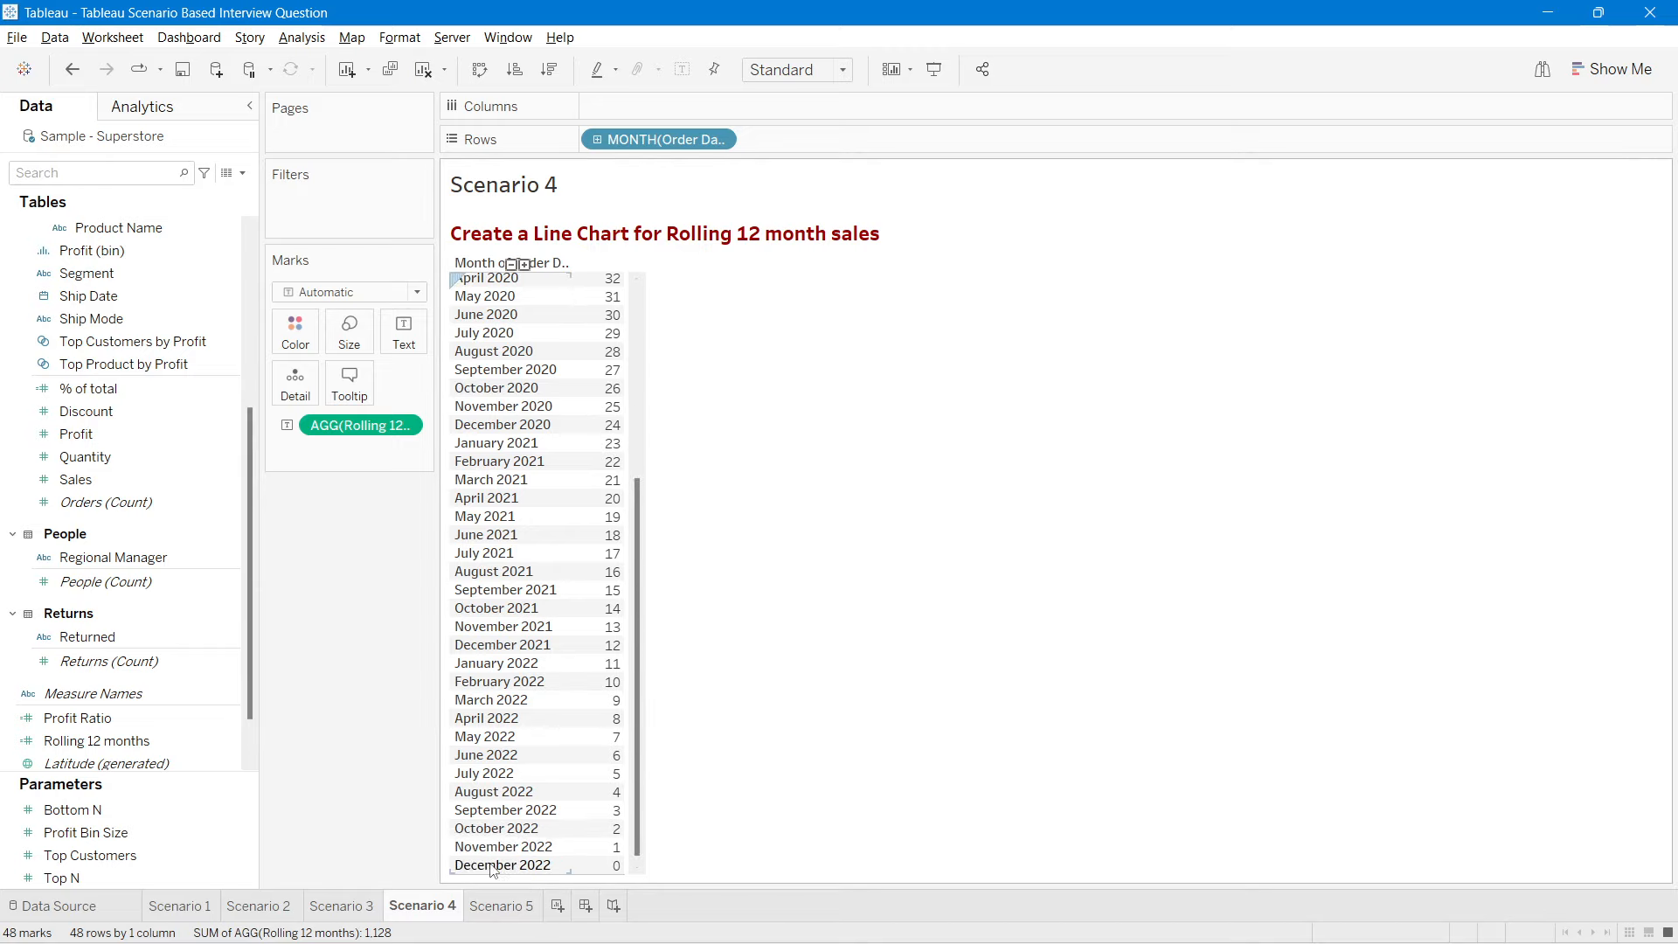
Step: Examine the Rolling 12 months values from January 2022 through December 2022 by highlighting them
{"action": "mouse_move", "coordinate": [594, 867]}
{"action": "left_click_drag", "start_coordinate": [599, 668], "coordinate": [606, 865]}
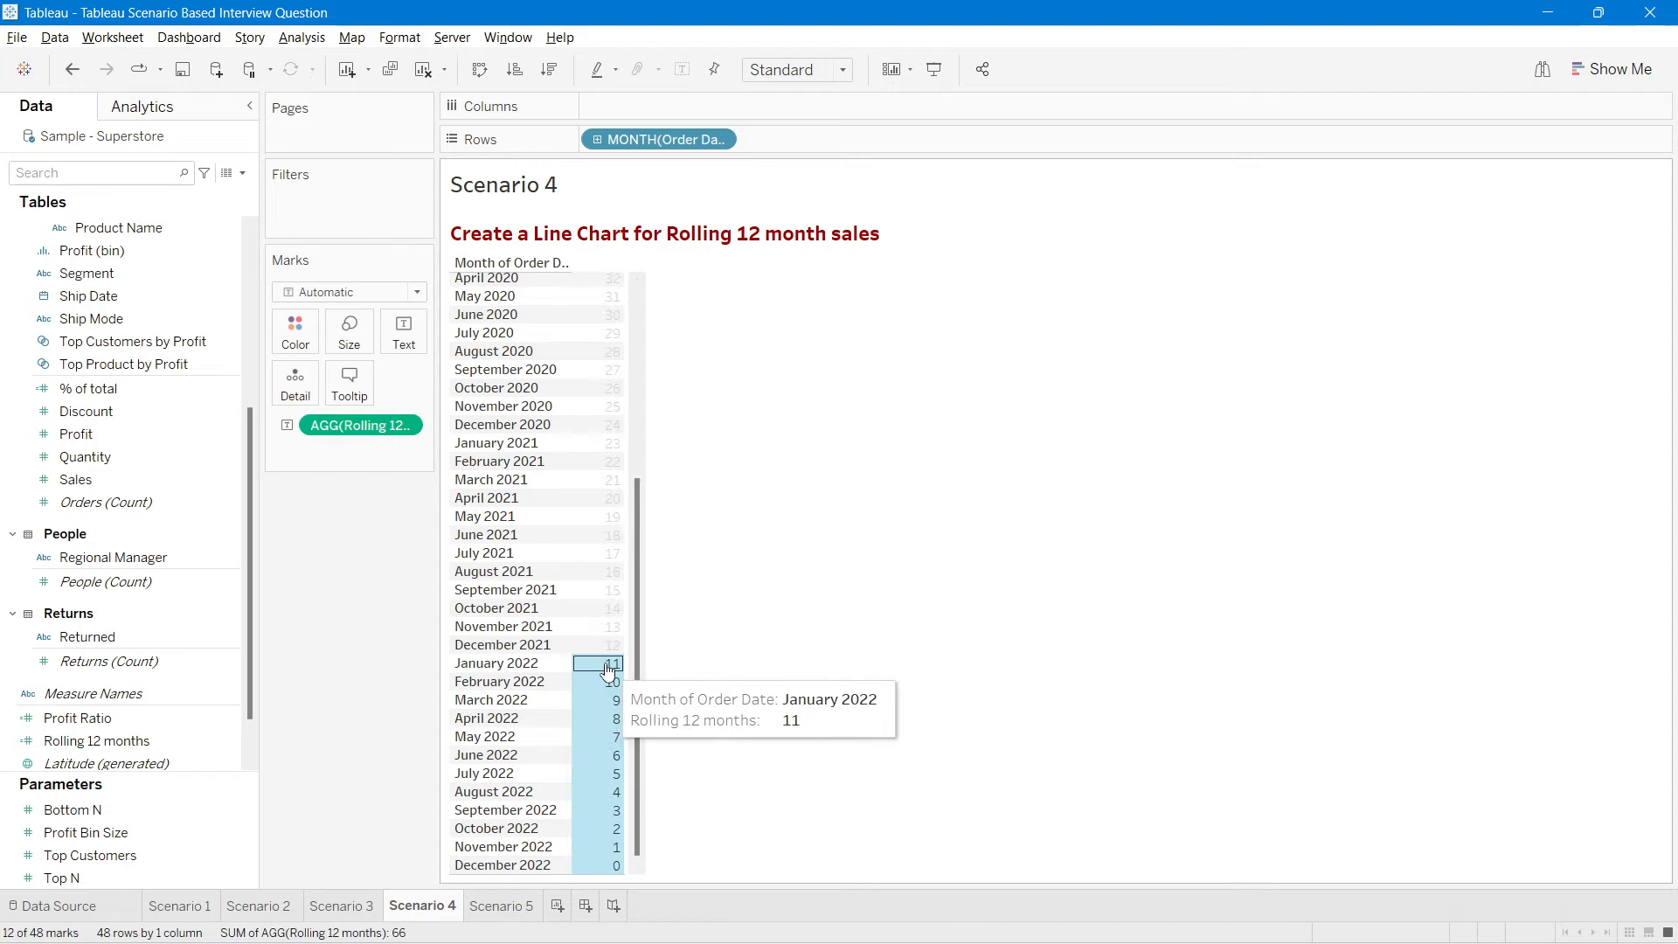
{"action": "left_click", "coordinate": [336, 498]}
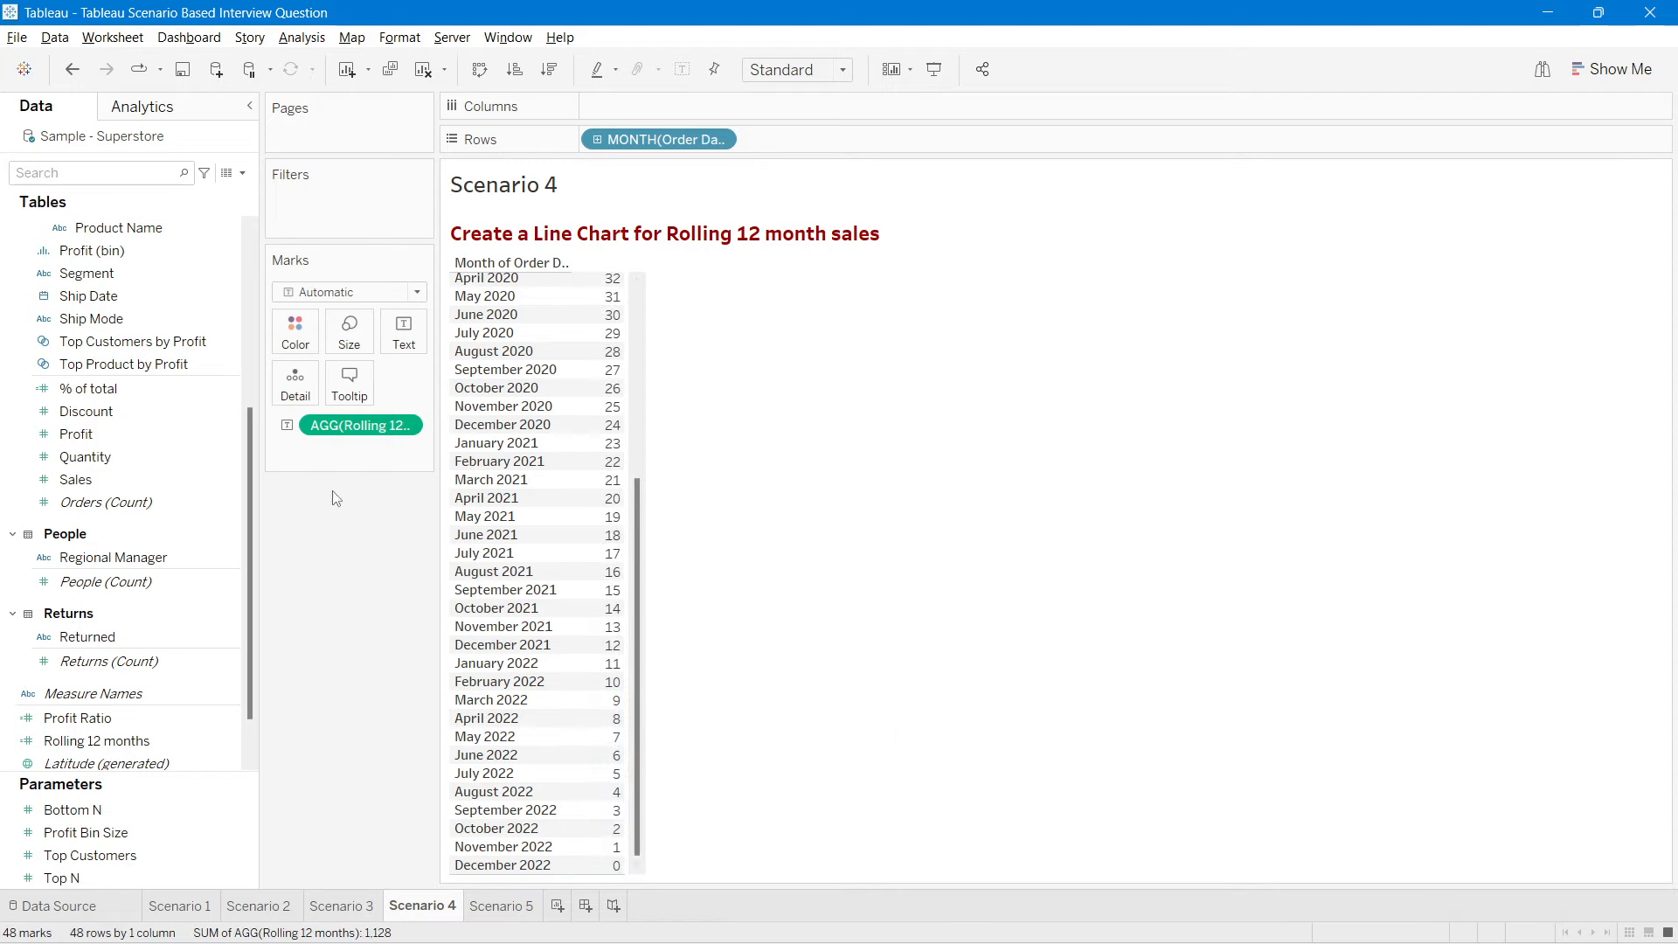
Step: Append <12 to the Rolling 12 months formula and save the calculated field
{"action": "right_click", "coordinate": [175, 740]}
{"action": "left_click", "coordinate": [227, 415]}
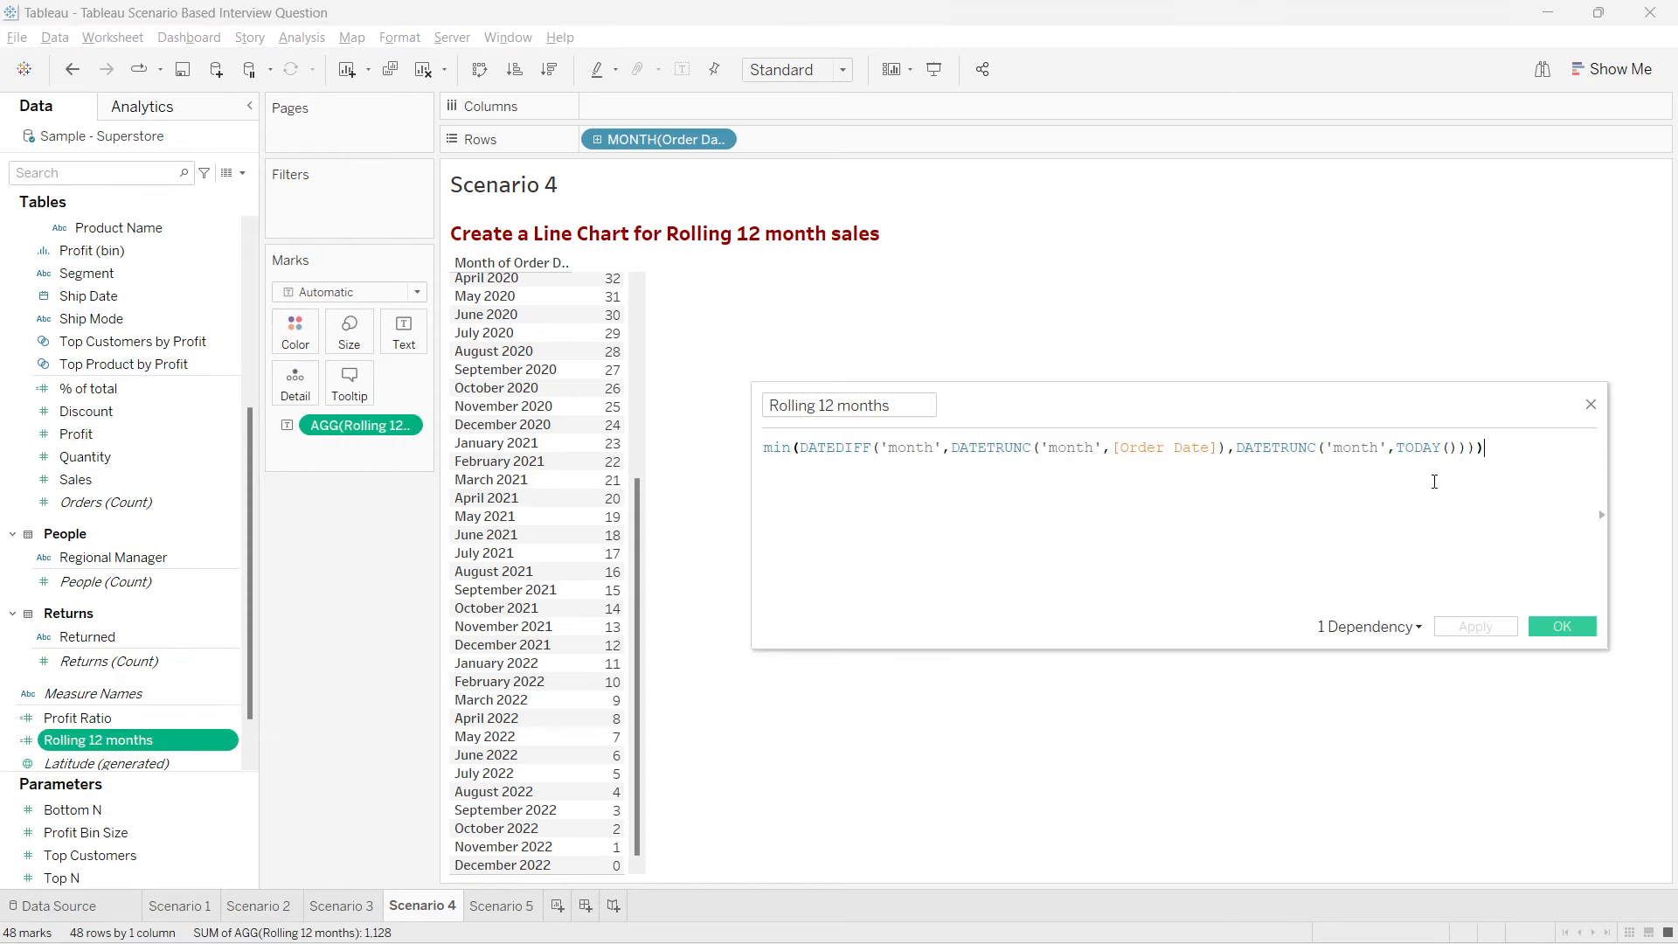
{"action": "type", "text": "<12"}
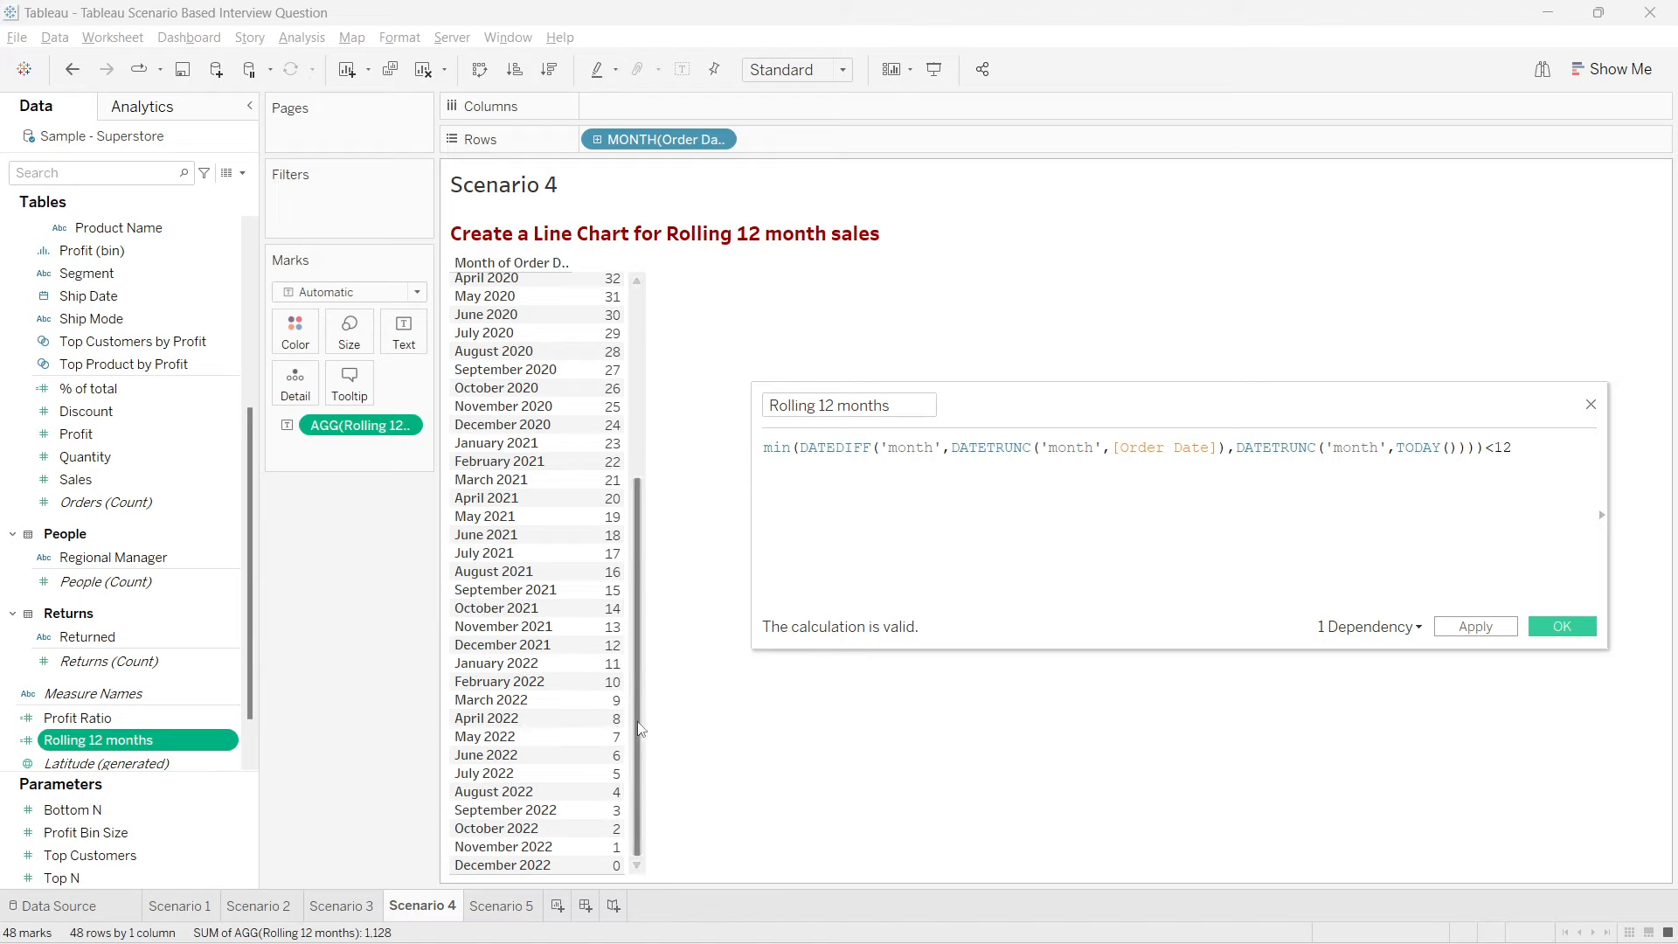
{"action": "left_click", "coordinate": [1561, 627]}
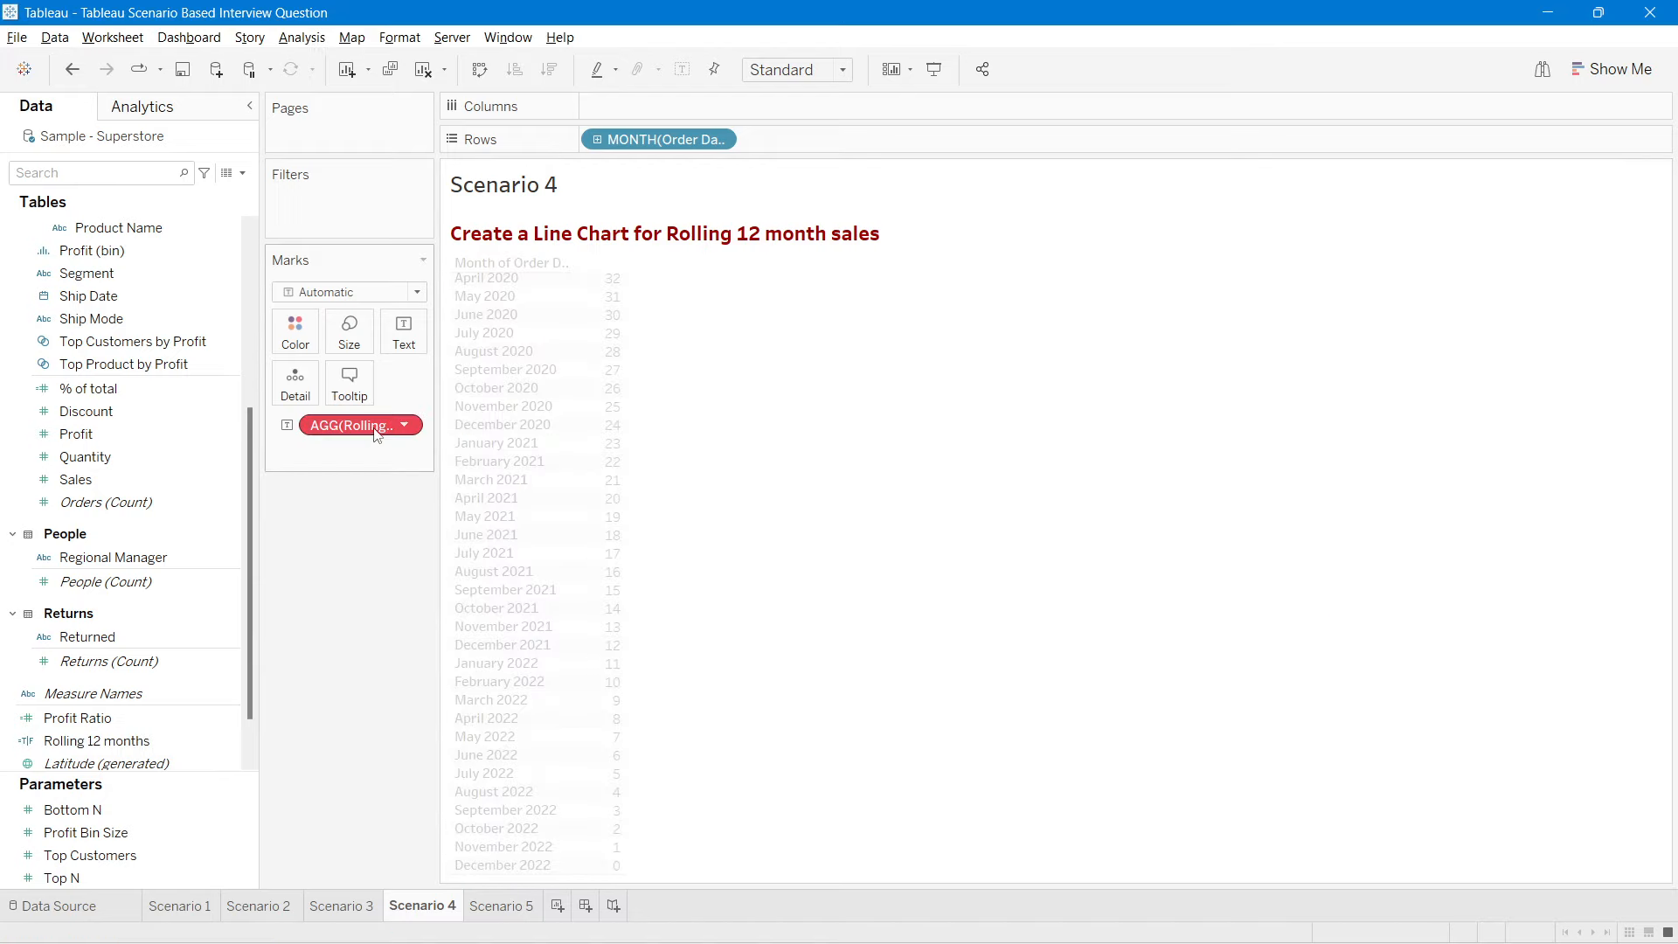
Step: Replace the invalid text field with the updated Rolling 12 months field and check the results for January to December 2022
{"action": "left_click_drag", "start_coordinate": [367, 424], "coordinate": [364, 627]}
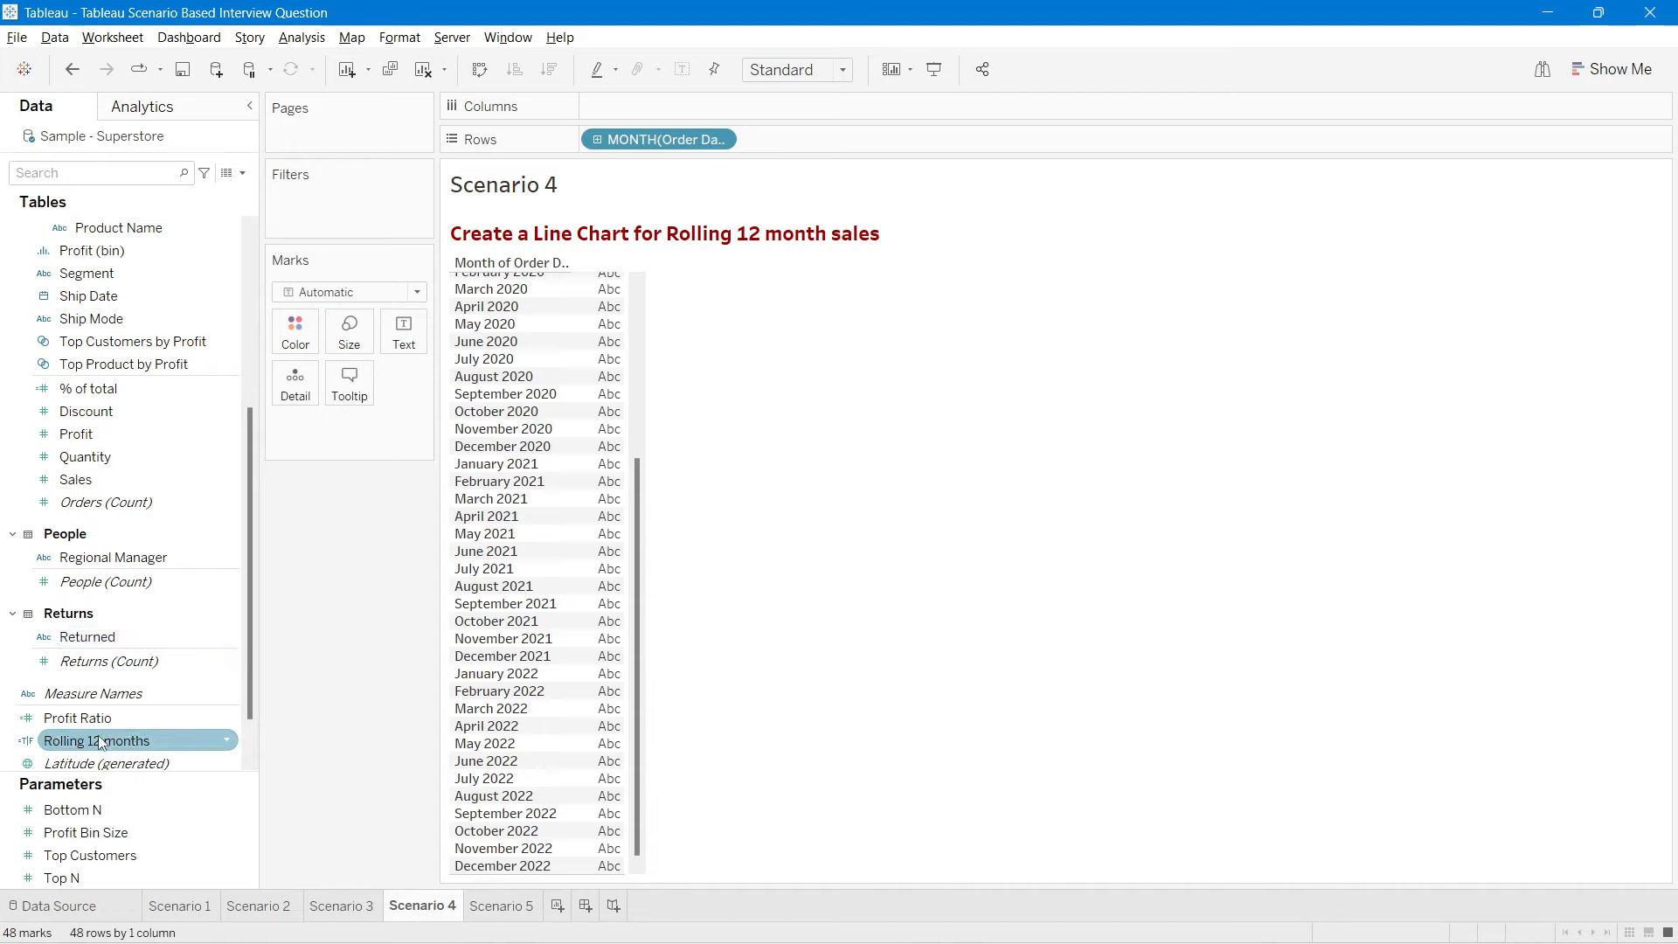
{"action": "left_click_drag", "start_coordinate": [96, 740], "coordinate": [411, 343]}
{"action": "scroll", "coordinate": [632, 757], "scroll_direction": "down", "scroll_amount": 1}
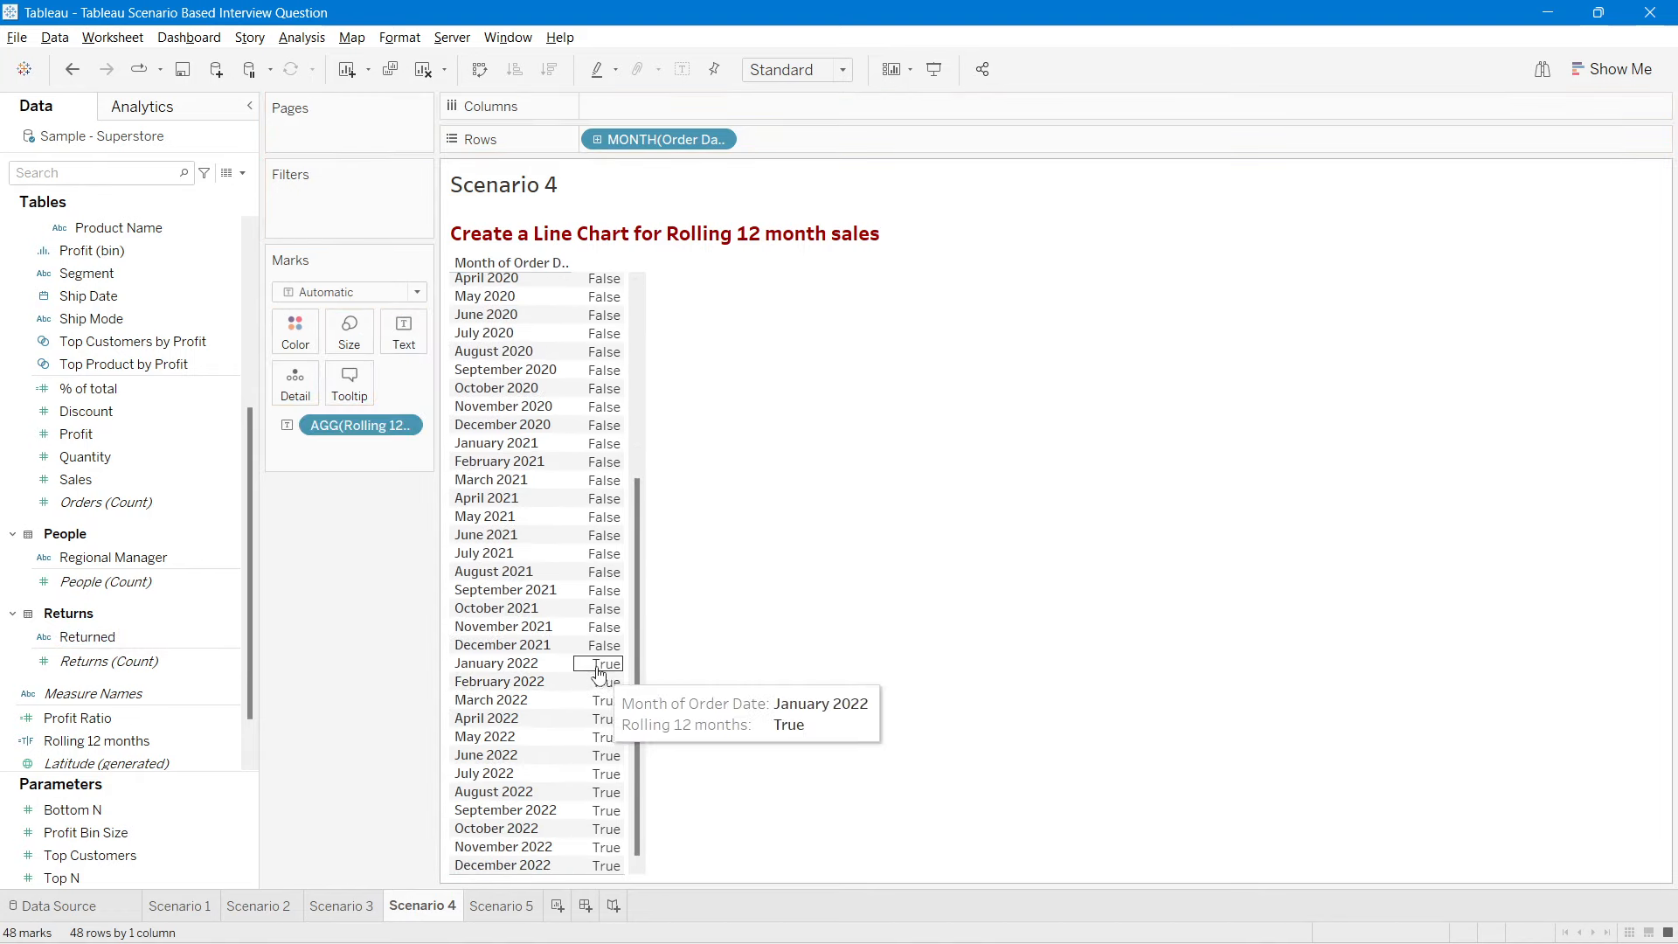
{"action": "left_click_drag", "start_coordinate": [599, 668], "coordinate": [610, 873]}
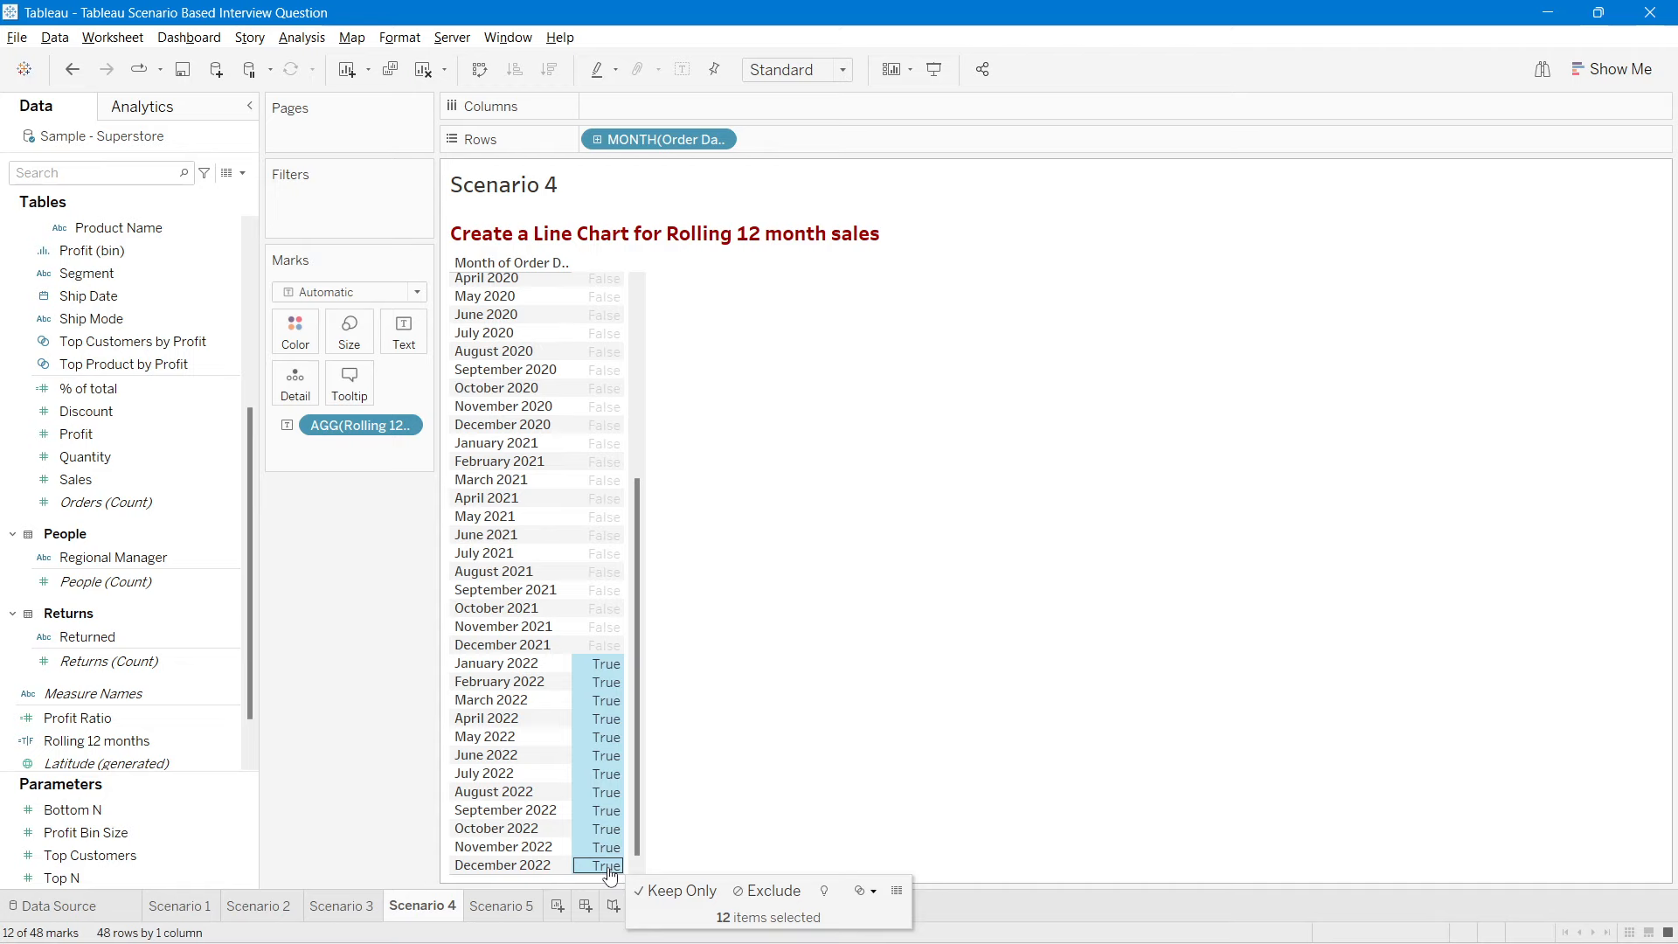
{"action": "left_click", "coordinate": [737, 733]}
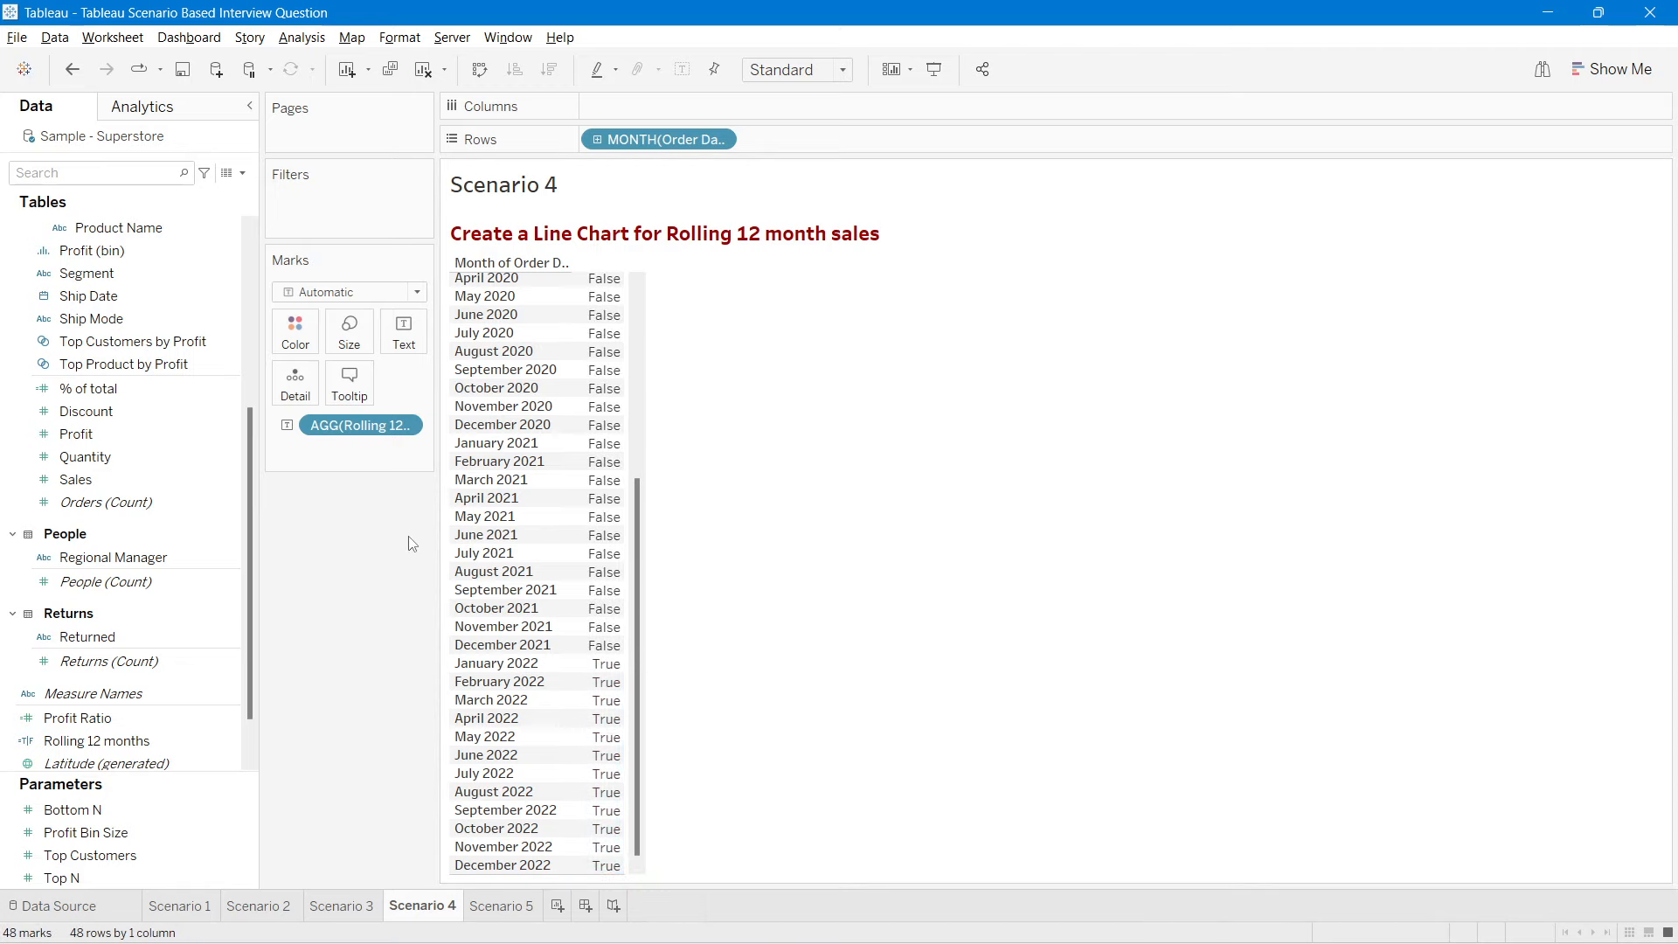
Step: Move Rolling 12 months from the text marks to the filters, keeping only the True value
{"action": "left_click_drag", "start_coordinate": [345, 428], "coordinate": [352, 214]}
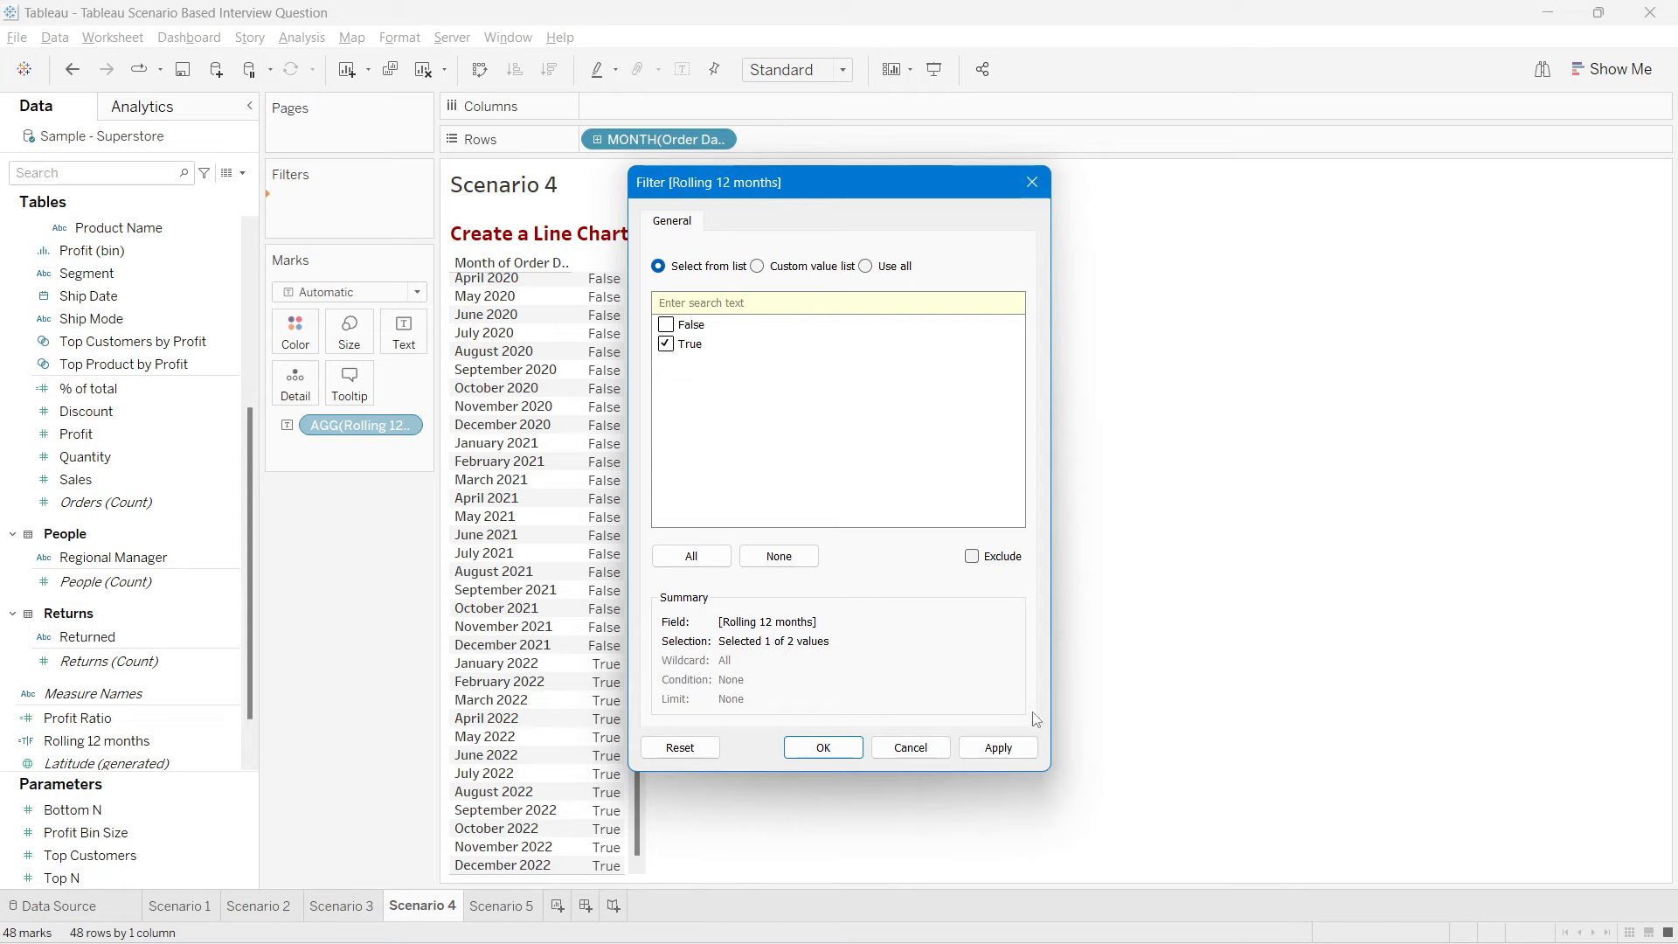
{"action": "left_click", "coordinate": [997, 747]}
{"action": "left_click", "coordinate": [823, 747]}
Step: Plot Sales as a line across the months of Order Date, fit it to Entire View and show mark labels
{"action": "left_click_drag", "start_coordinate": [688, 140], "coordinate": [683, 113]}
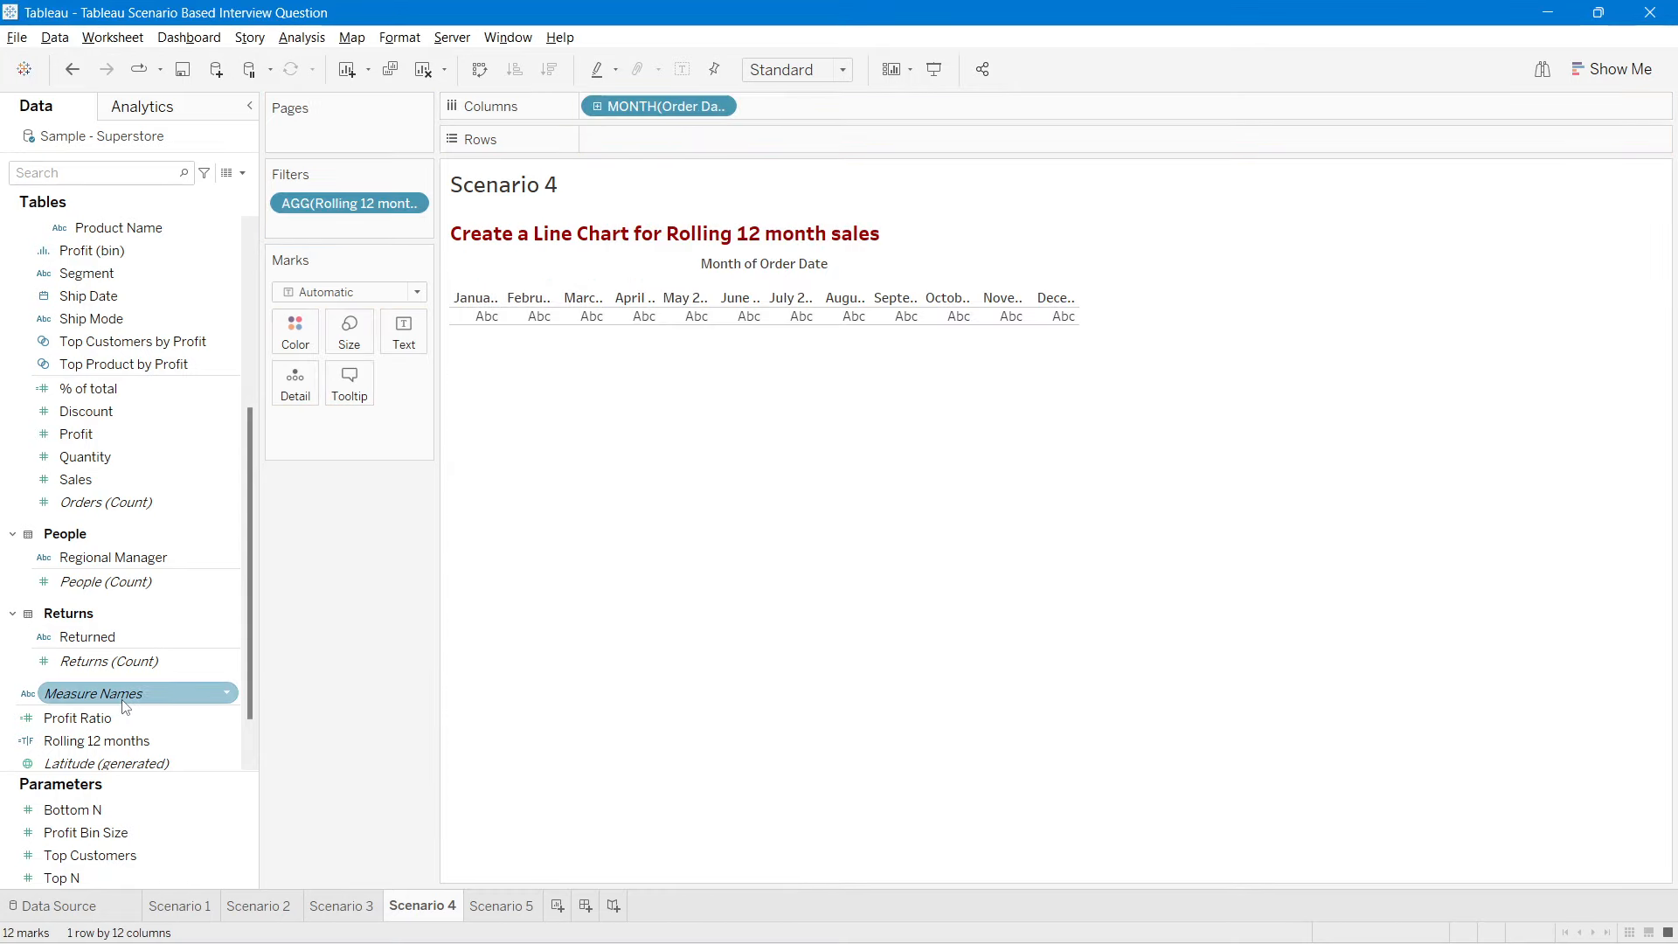
{"action": "left_click_drag", "start_coordinate": [76, 479], "coordinate": [684, 145]}
{"action": "left_click", "coordinate": [793, 72]}
{"action": "left_click", "coordinate": [780, 152]}
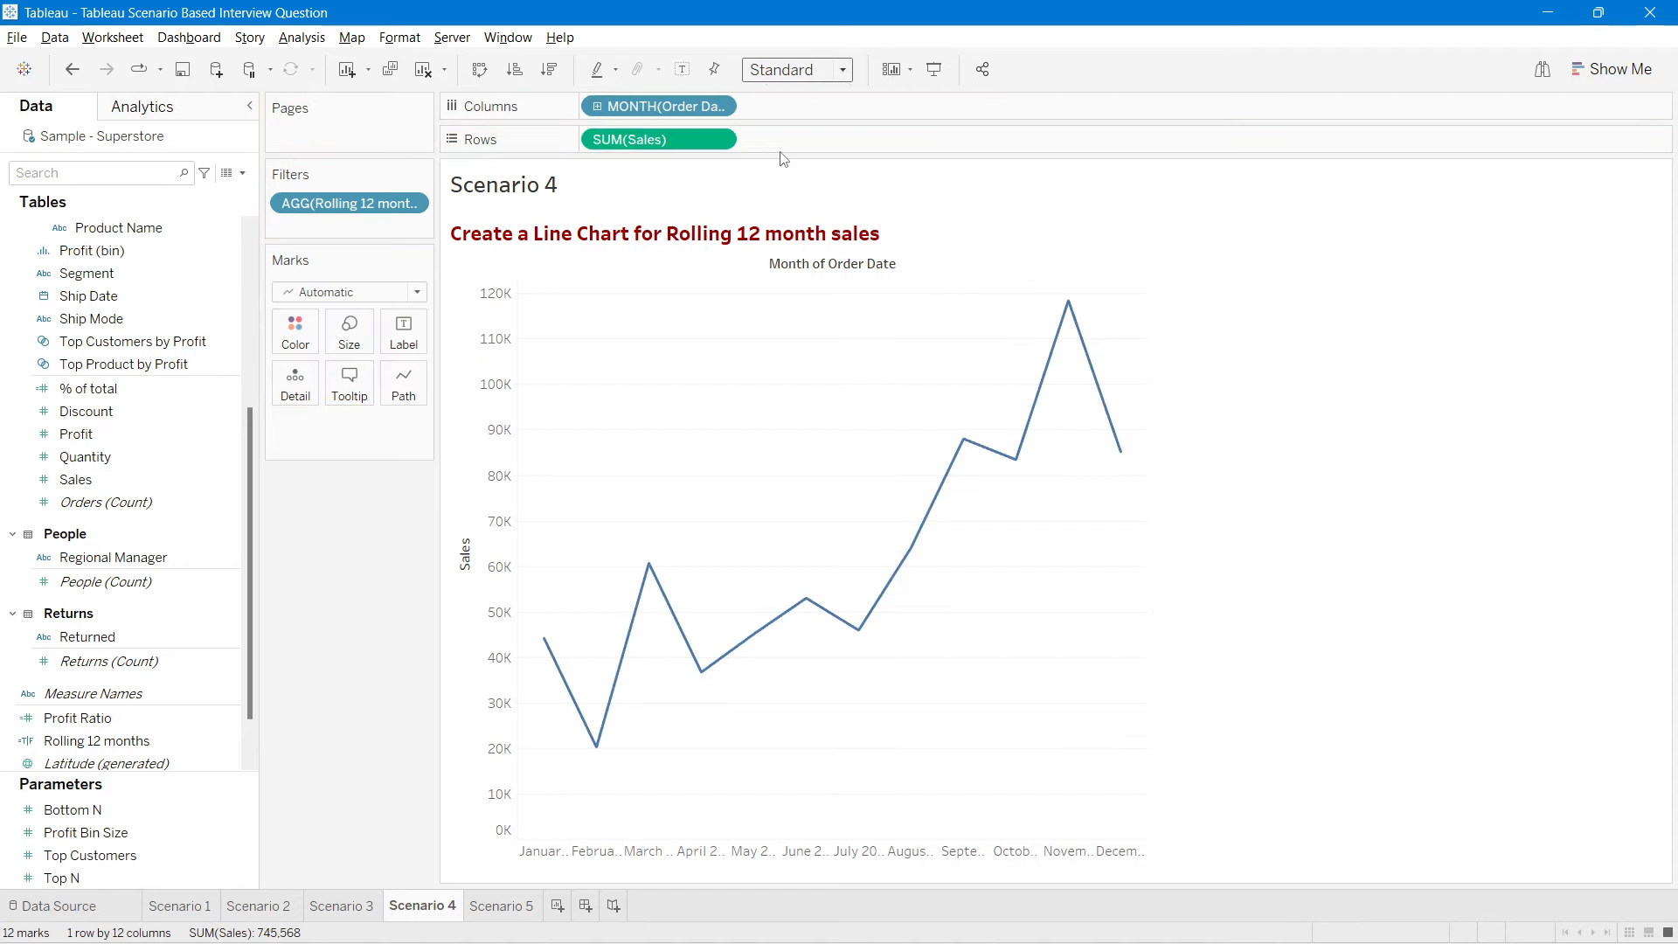
{"action": "left_click", "coordinate": [683, 69]}
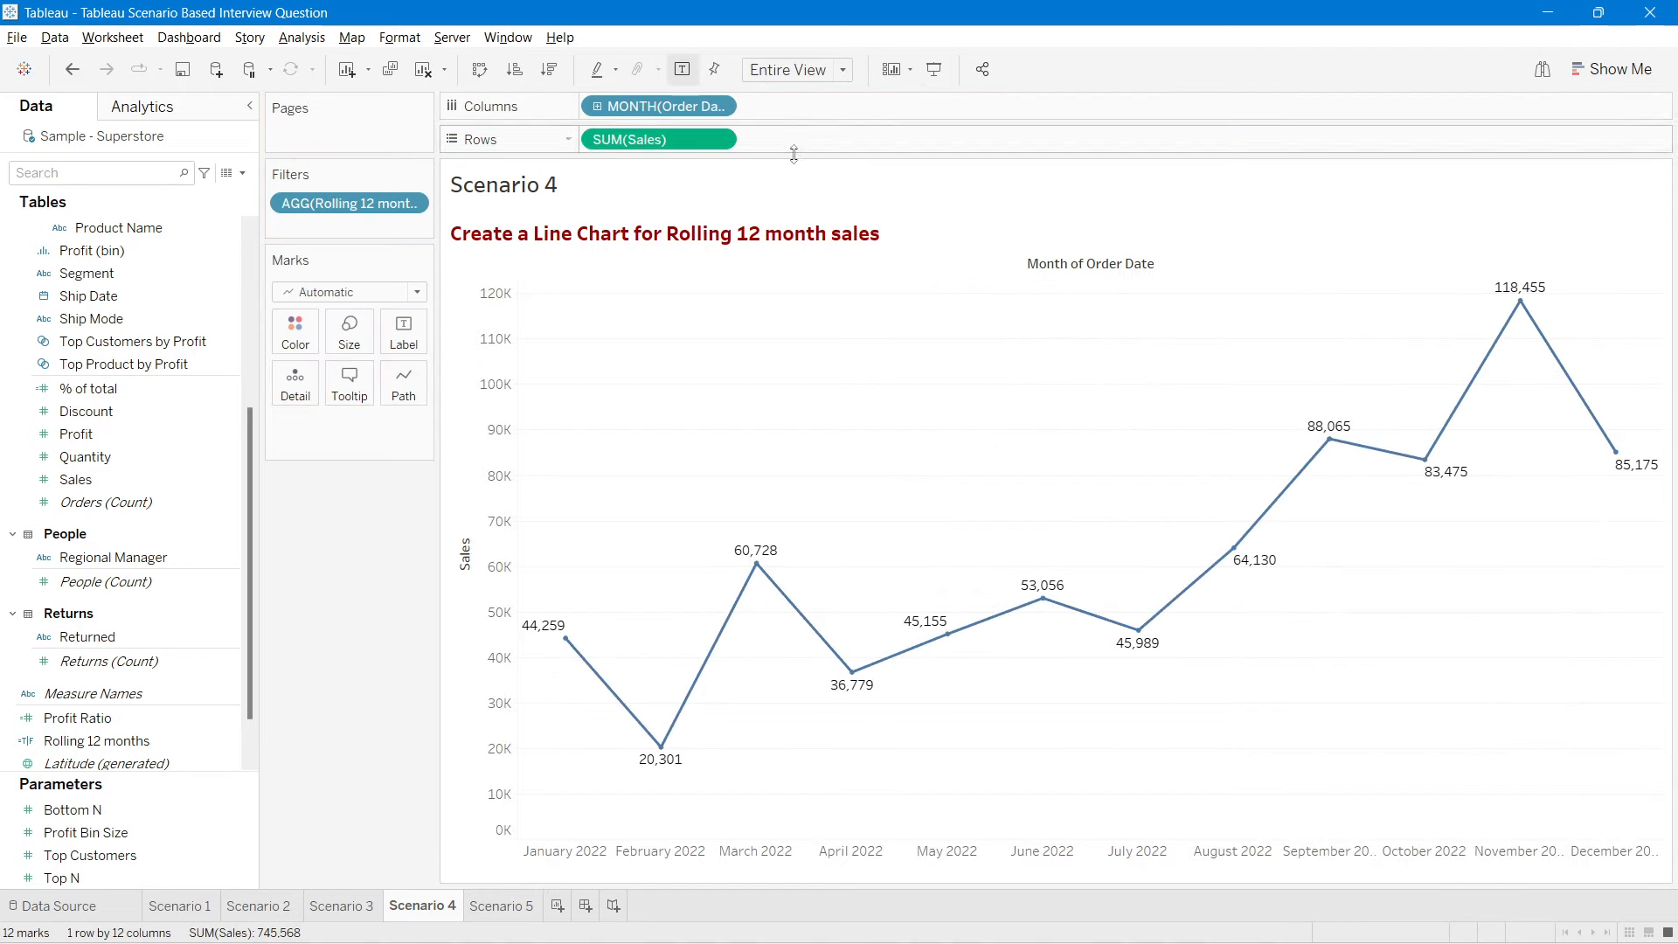
Step: Inspect the December, January and February 2022 points of the line chart and compare it with the Scenario 5 task
{"action": "mouse_move", "coordinate": [1621, 455]}
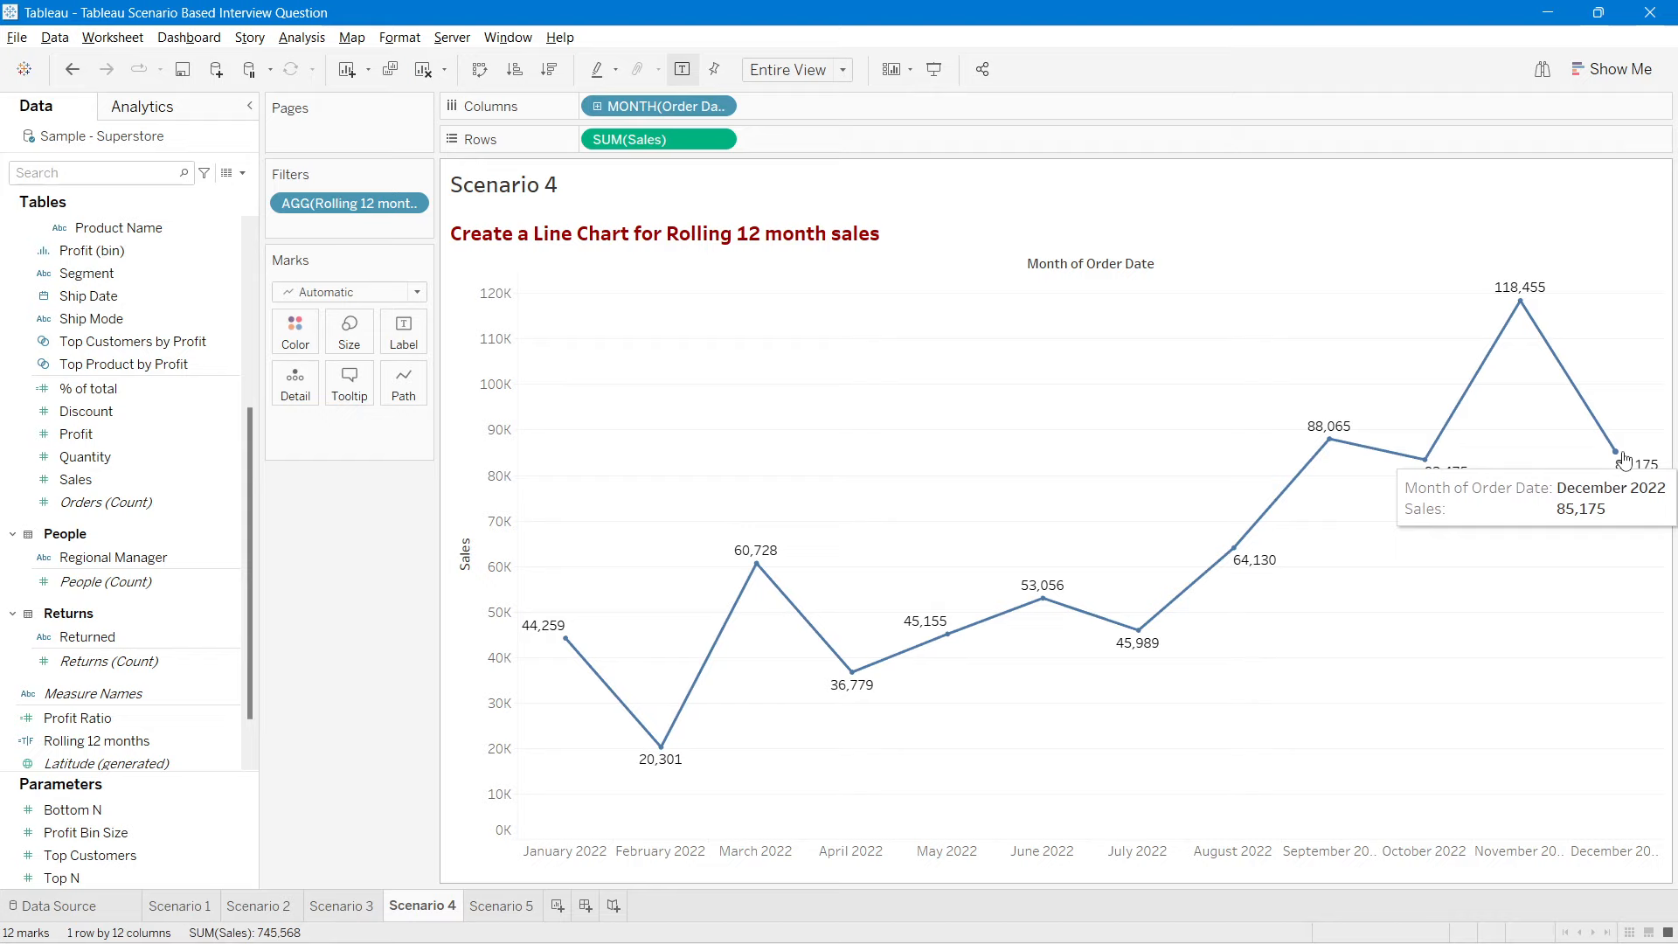
{"action": "mouse_move", "coordinate": [568, 655]}
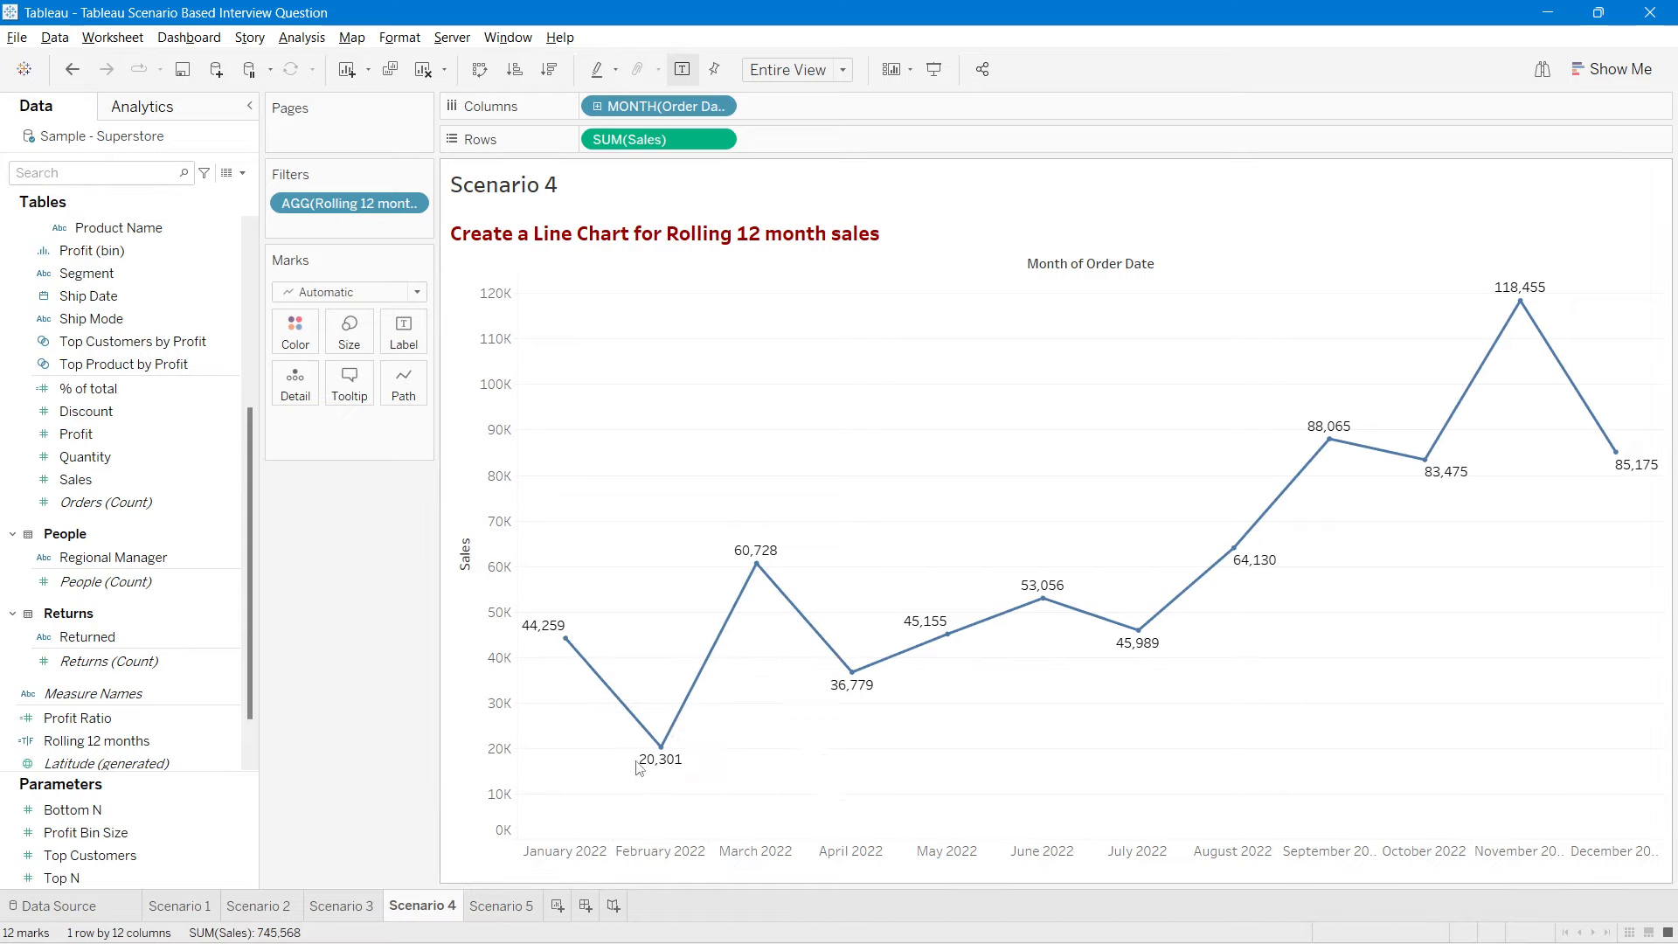
{"action": "mouse_move", "coordinate": [669, 753]}
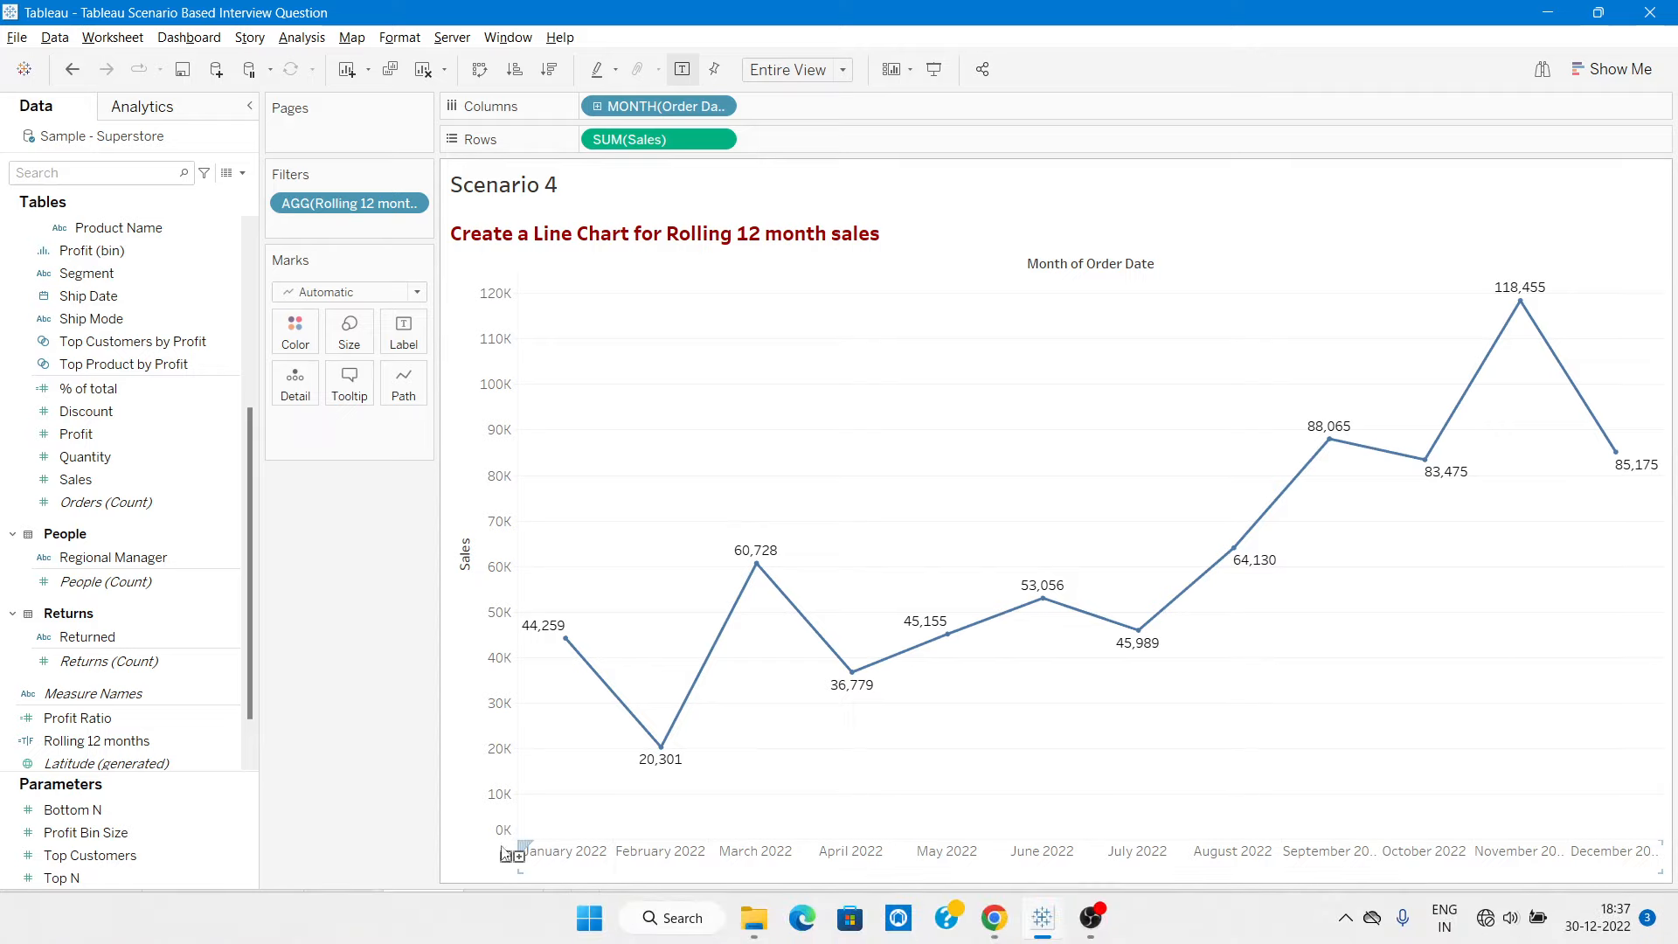
{"action": "left_click", "coordinate": [499, 906]}
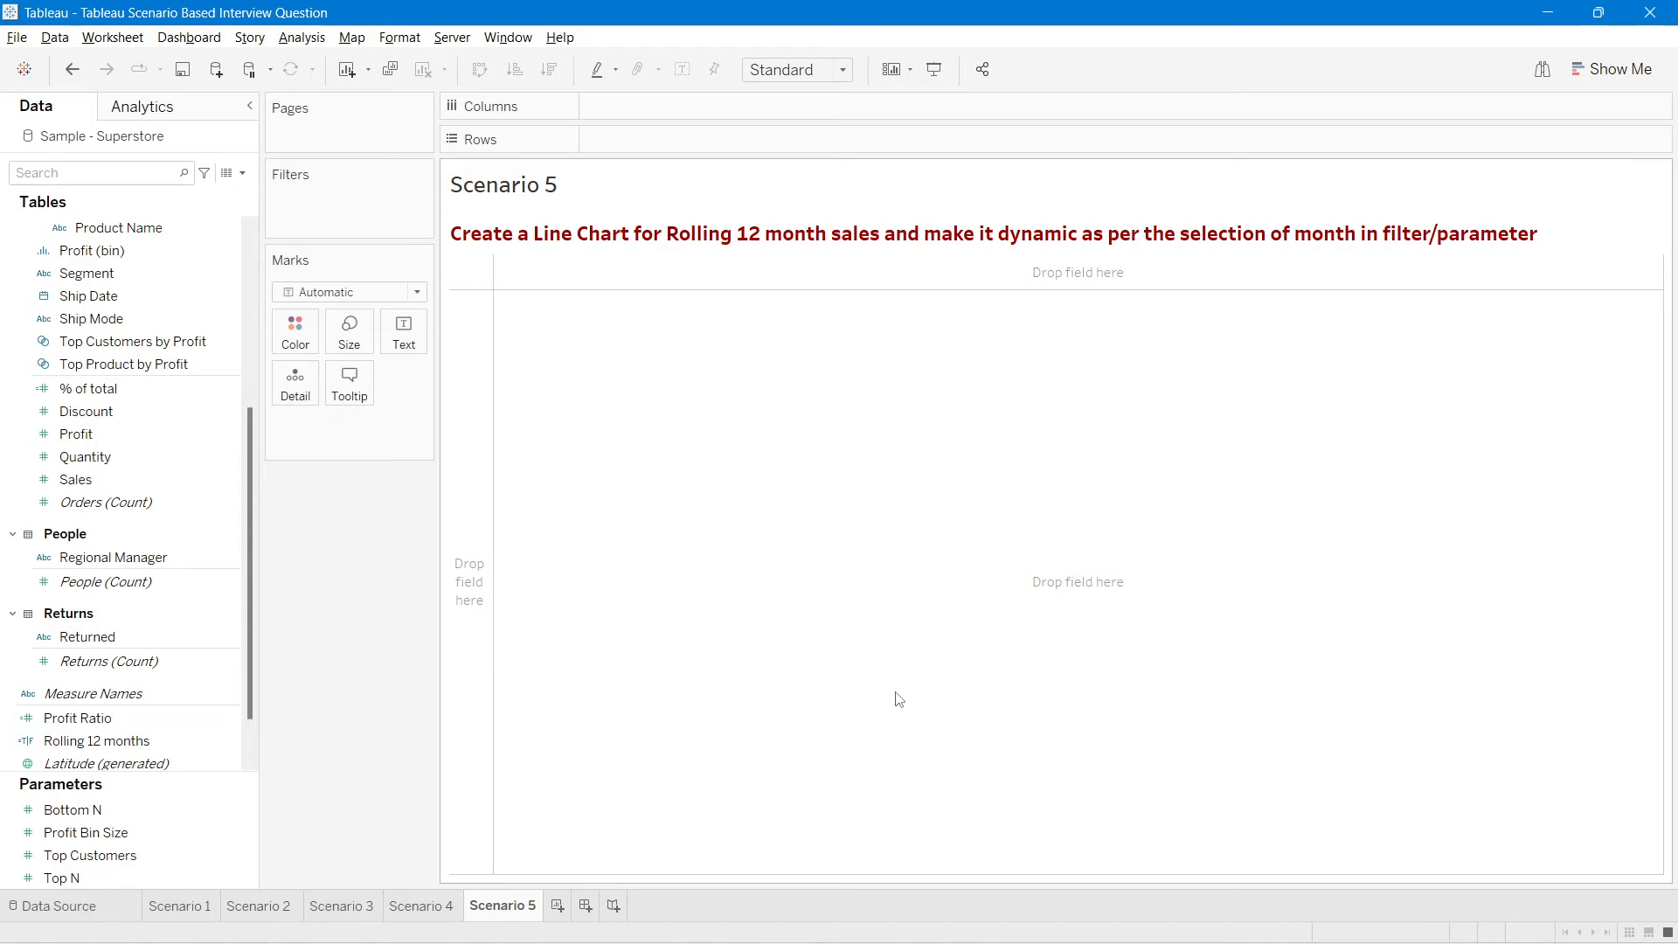
{"action": "left_click", "coordinate": [435, 903]}
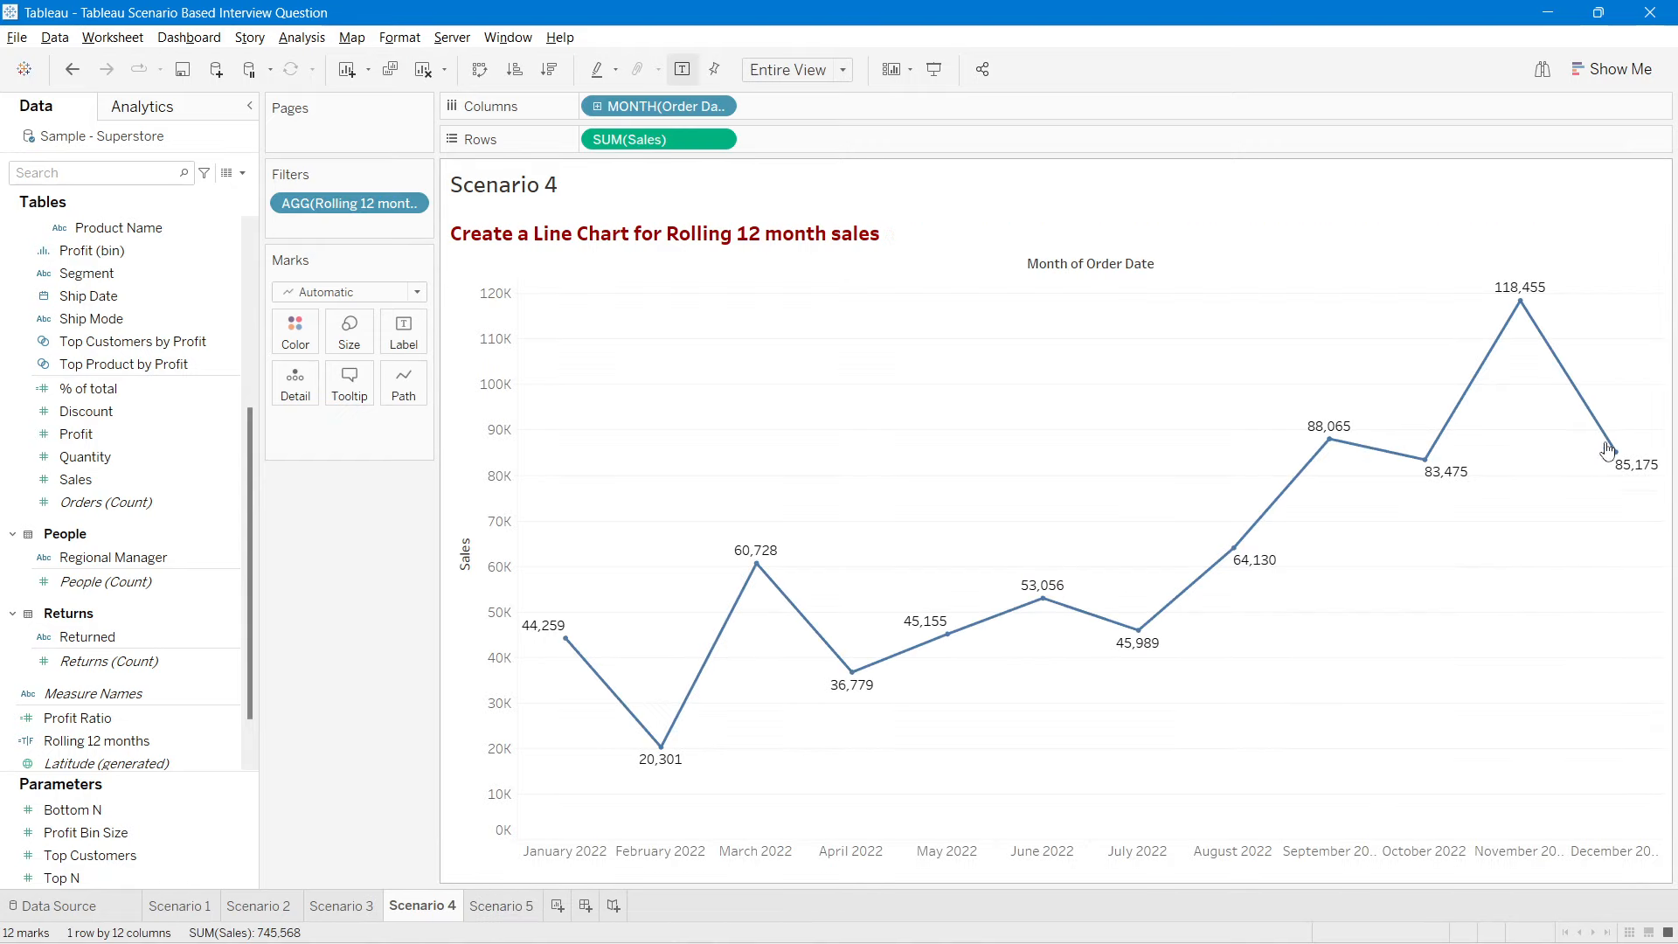
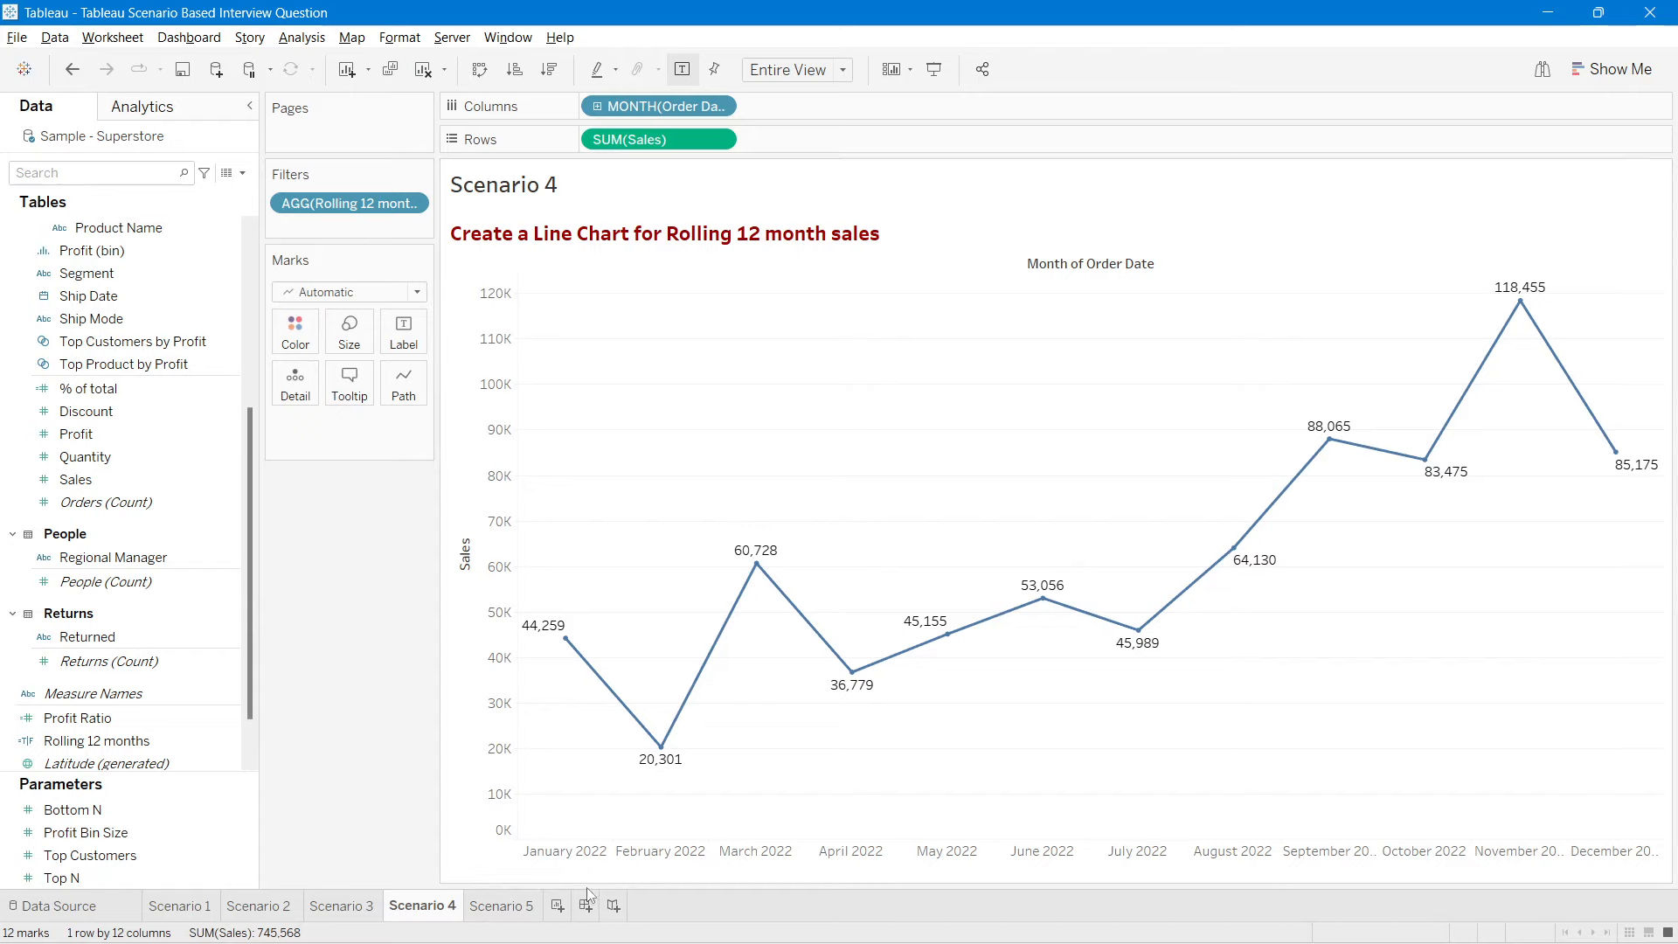
Step: On the Scenario 5 sheet, start a new parameter named Select month with the Date data type
{"action": "left_click", "coordinate": [515, 906]}
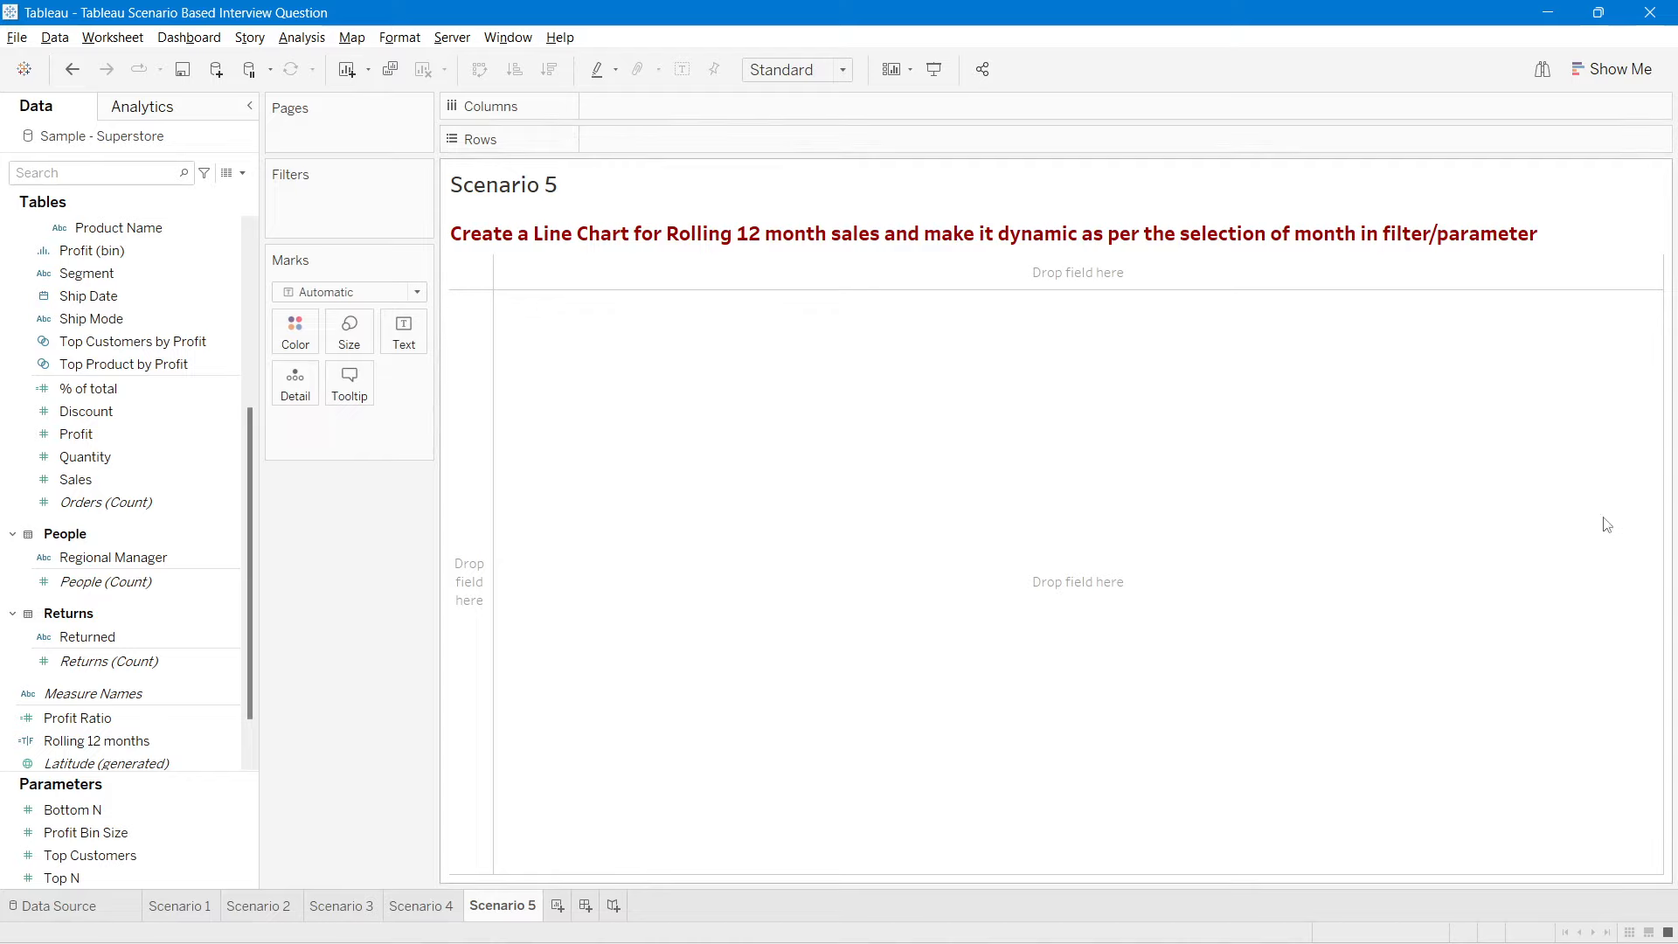
{"action": "left_click", "coordinate": [242, 173]}
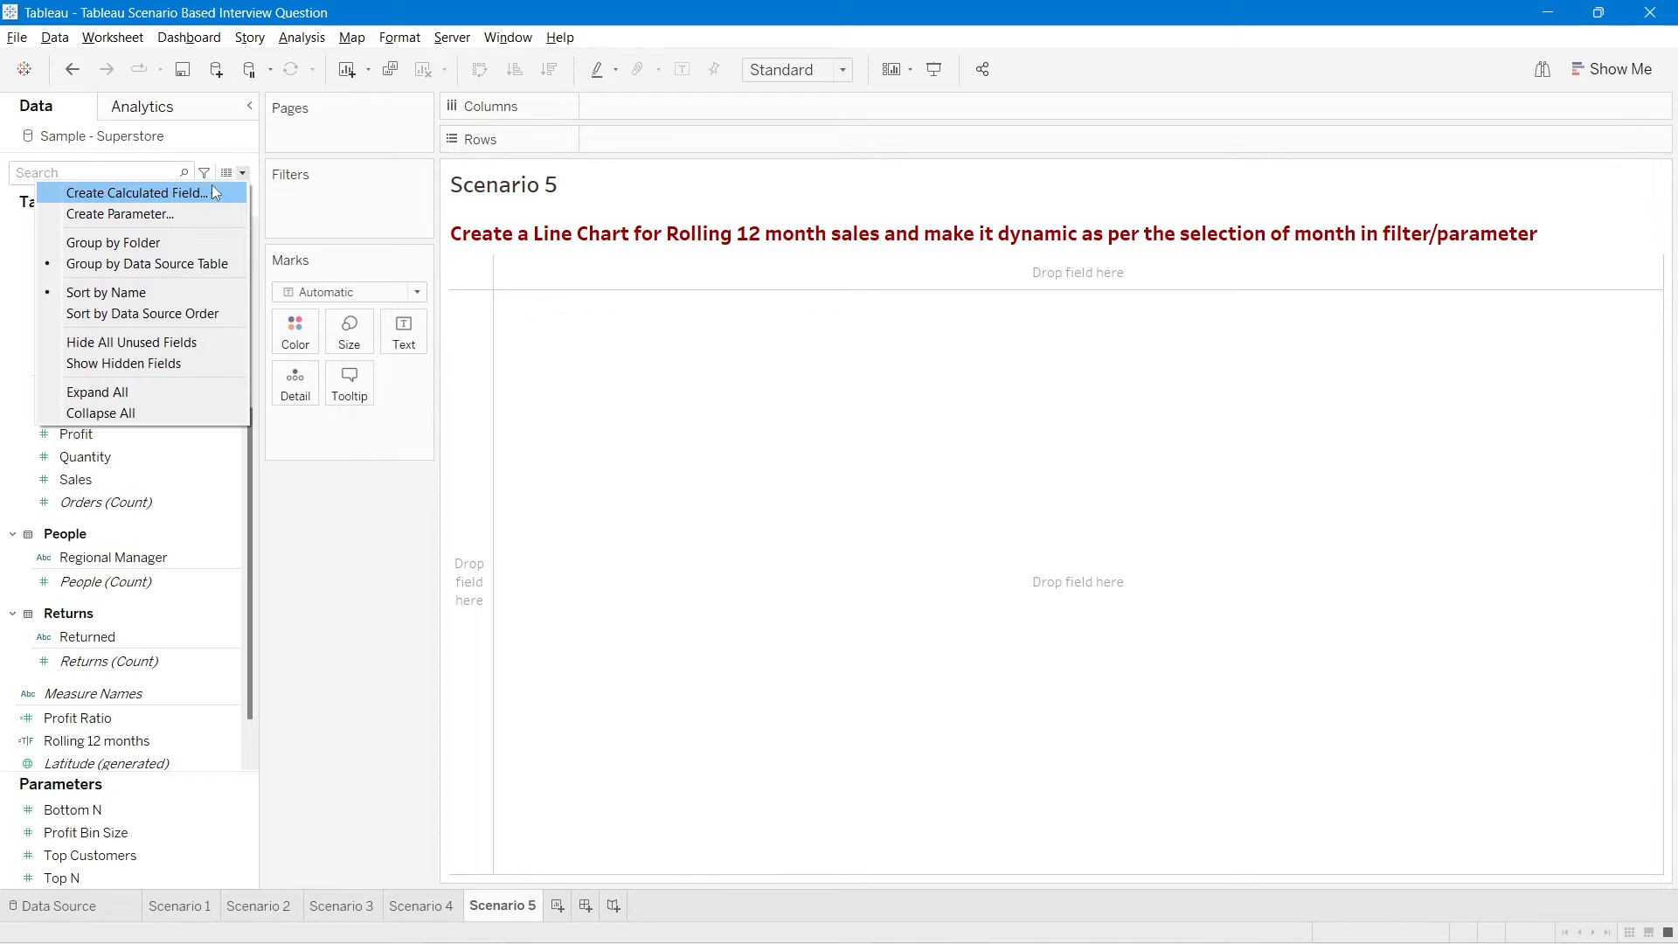
{"action": "left_click", "coordinate": [123, 213]}
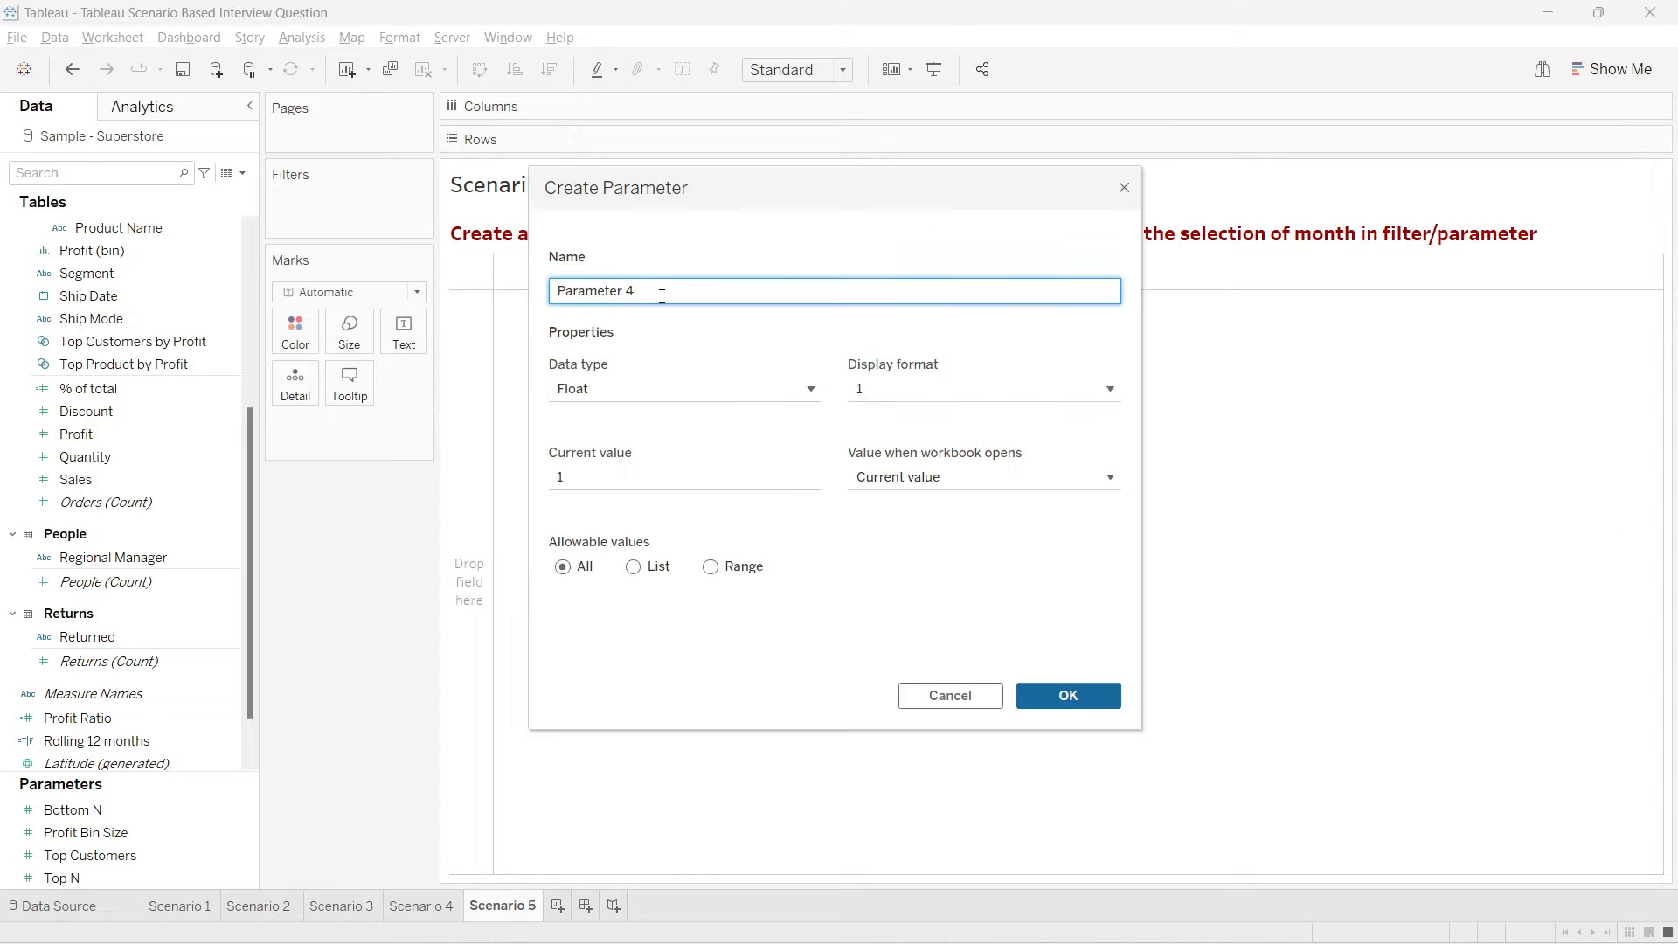
{"action": "left_click_drag", "start_coordinate": [661, 295], "coordinate": [529, 301]}
{"action": "type", "text": "Select month"}
{"action": "left_click", "coordinate": [580, 387]}
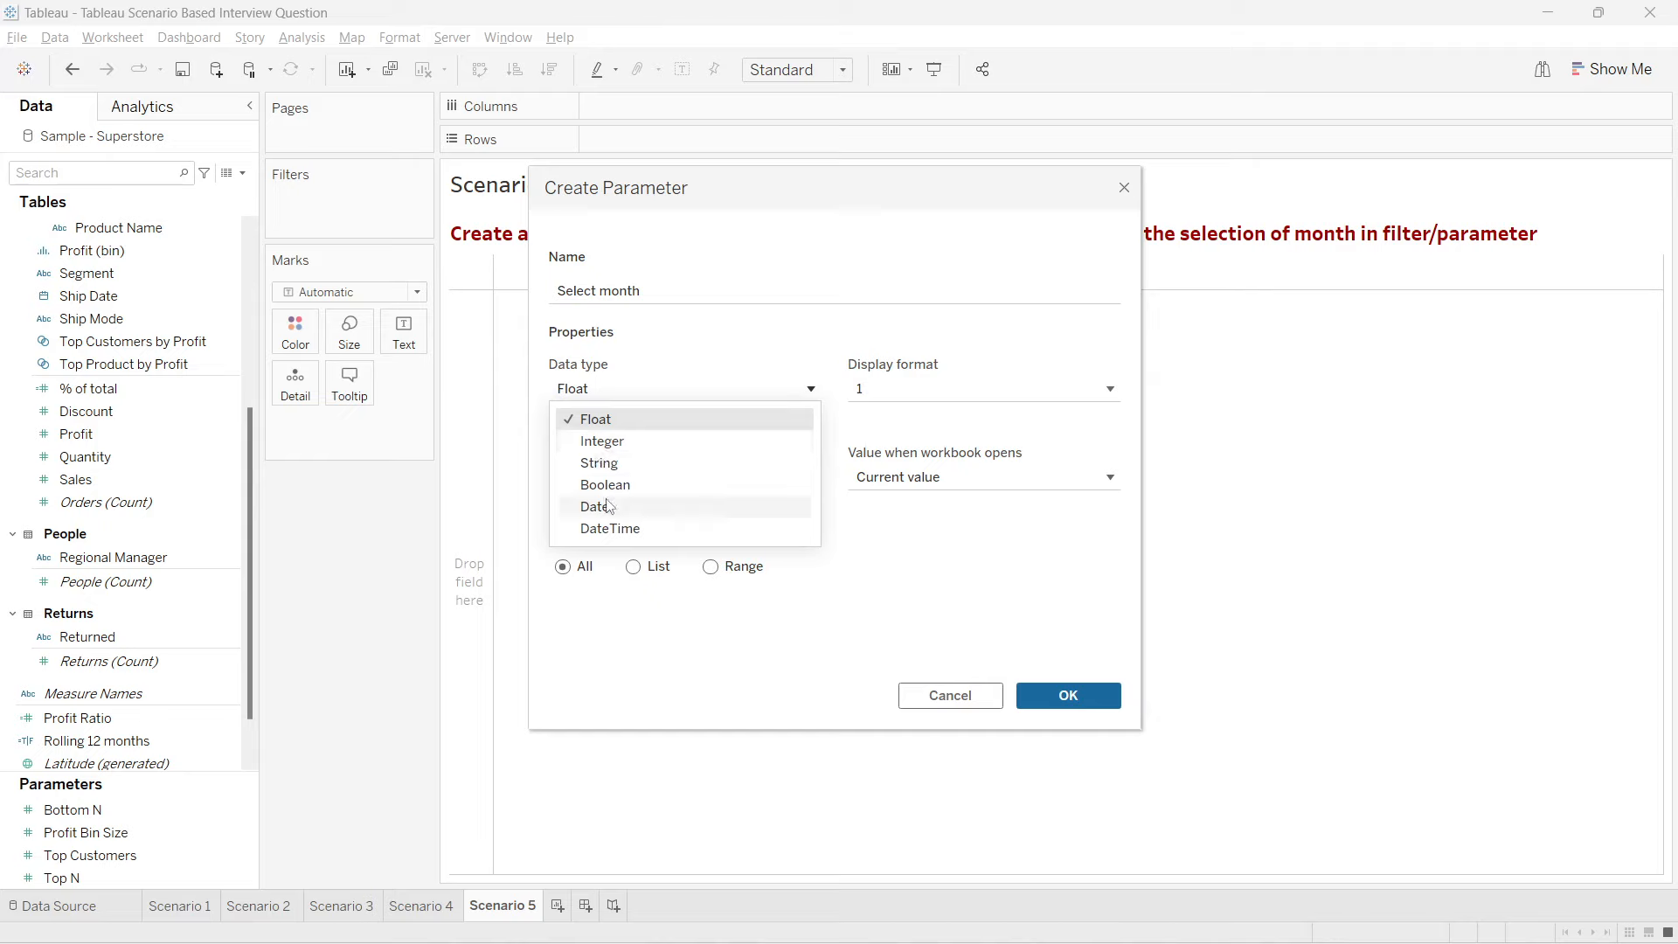
{"action": "left_click", "coordinate": [603, 498]}
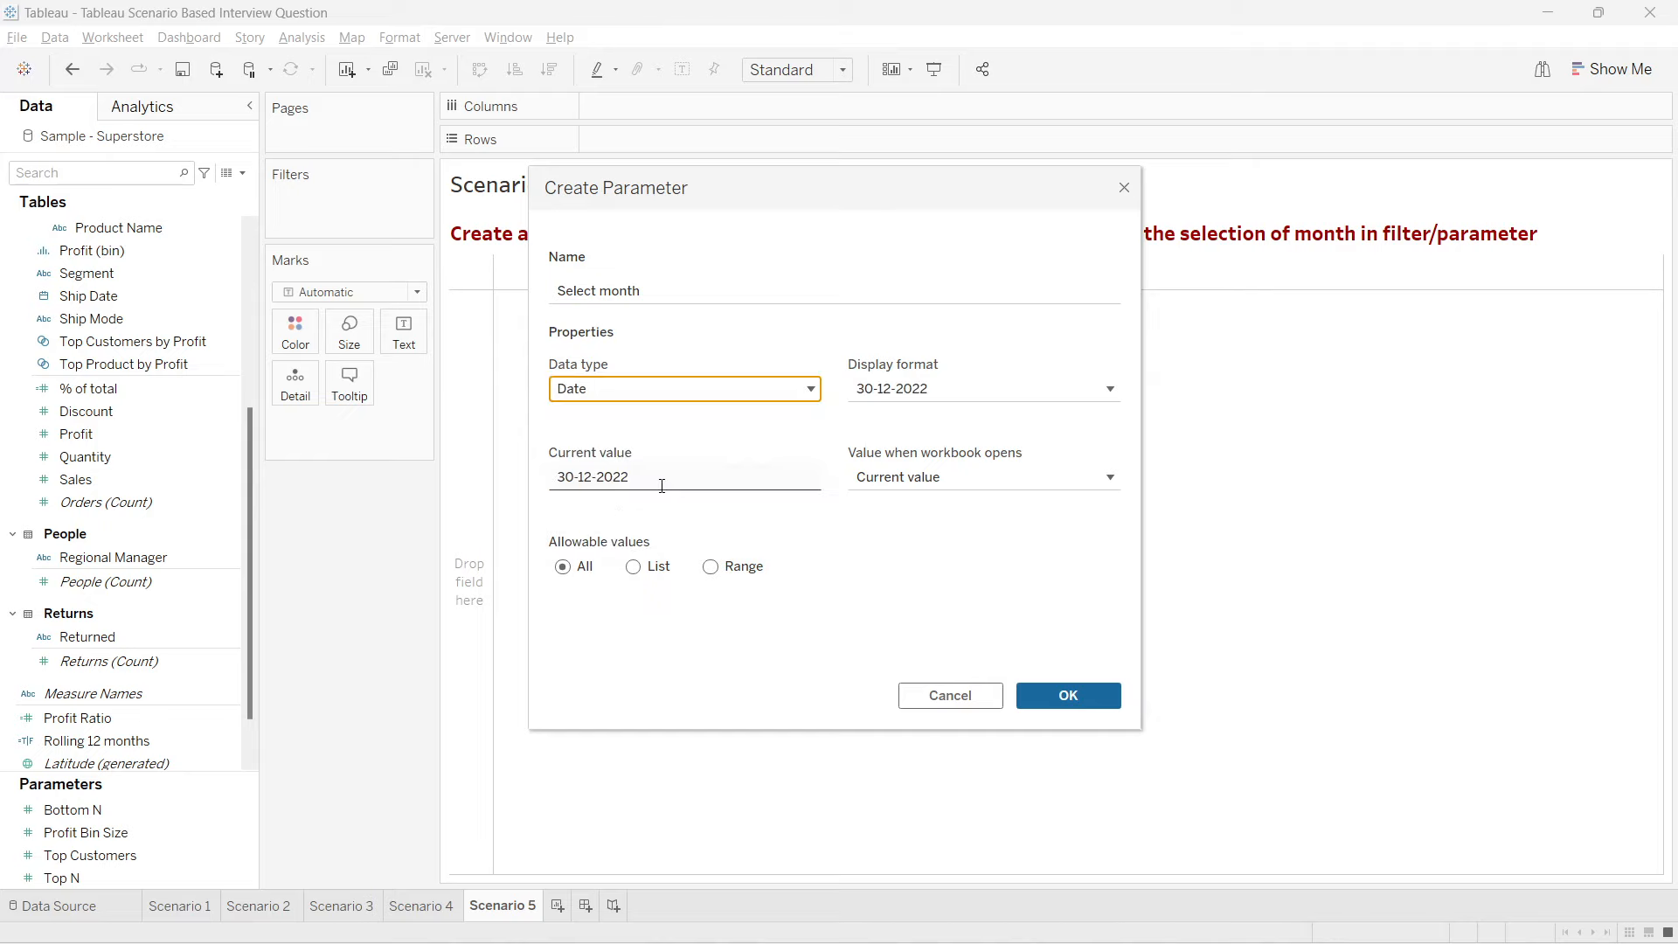
Step: Restrict the parameter's allowable values to a range, taking the minimum and maximum from Order Date
{"action": "left_click", "coordinate": [729, 572]}
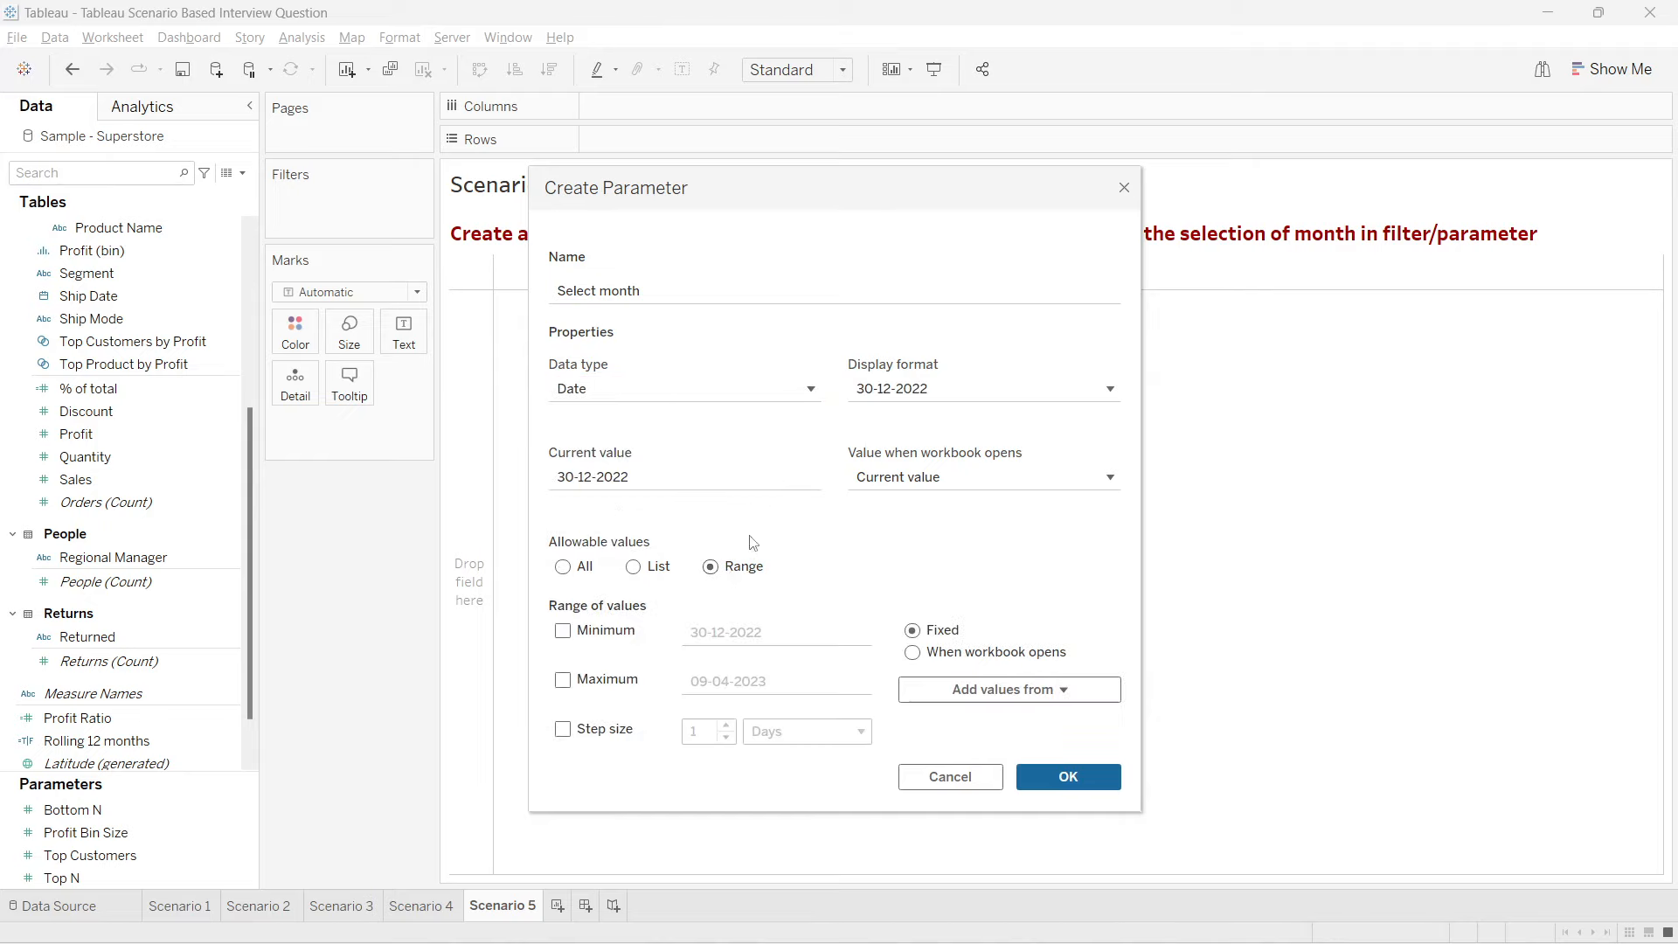
{"action": "left_click", "coordinate": [922, 690]}
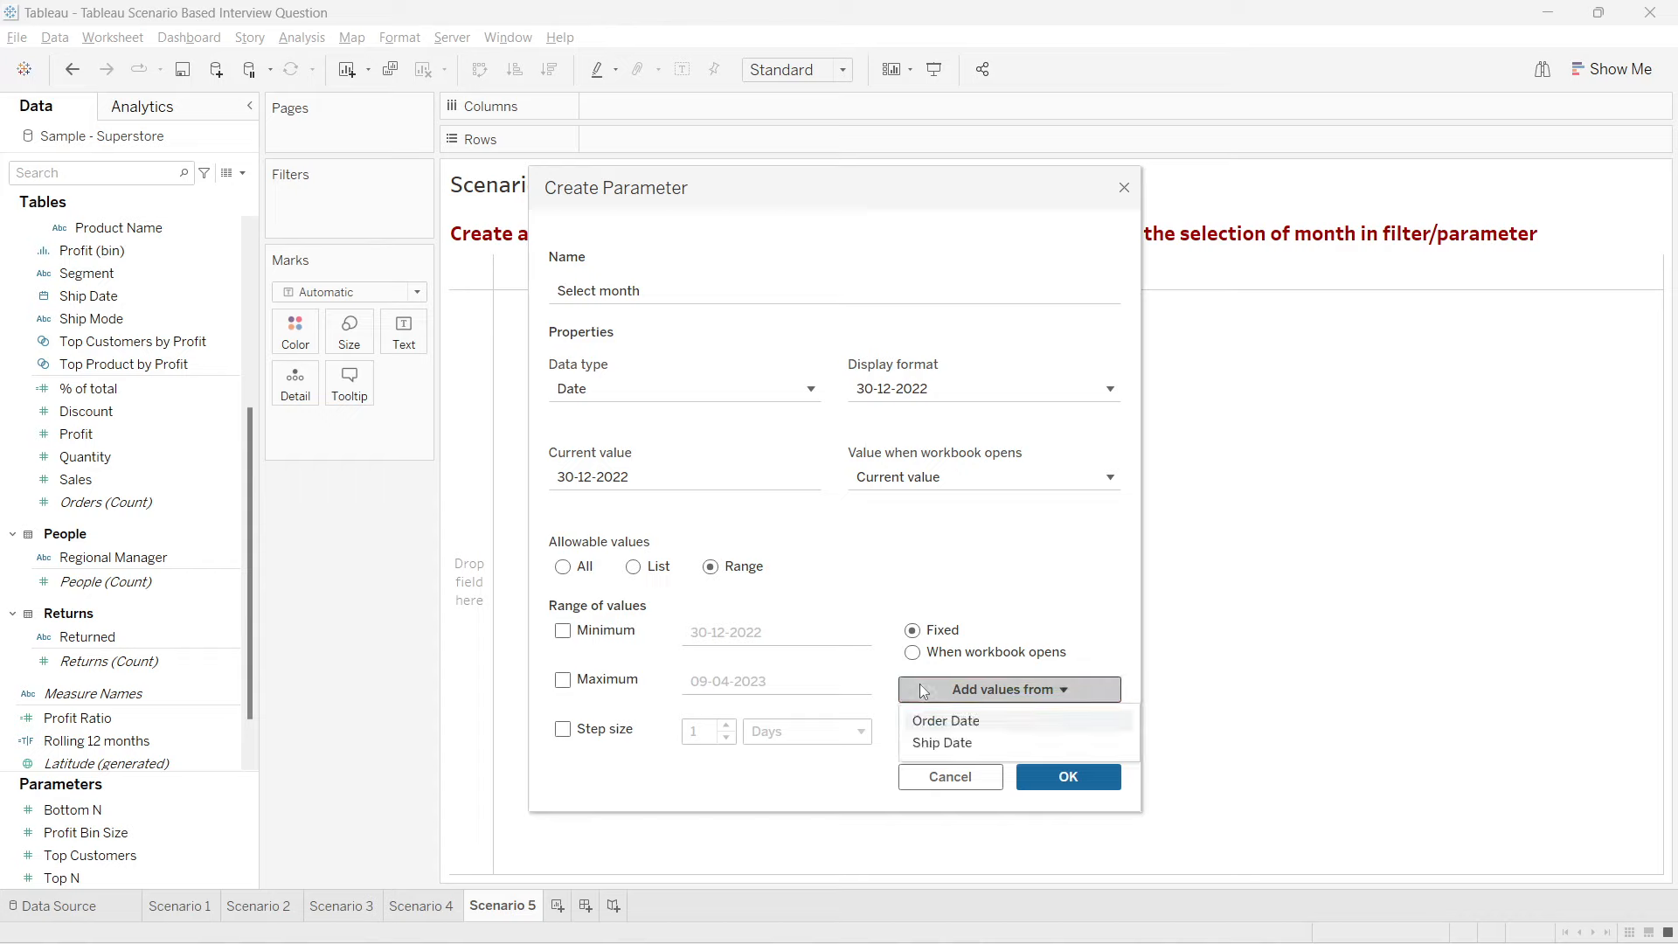
{"action": "left_click", "coordinate": [960, 722]}
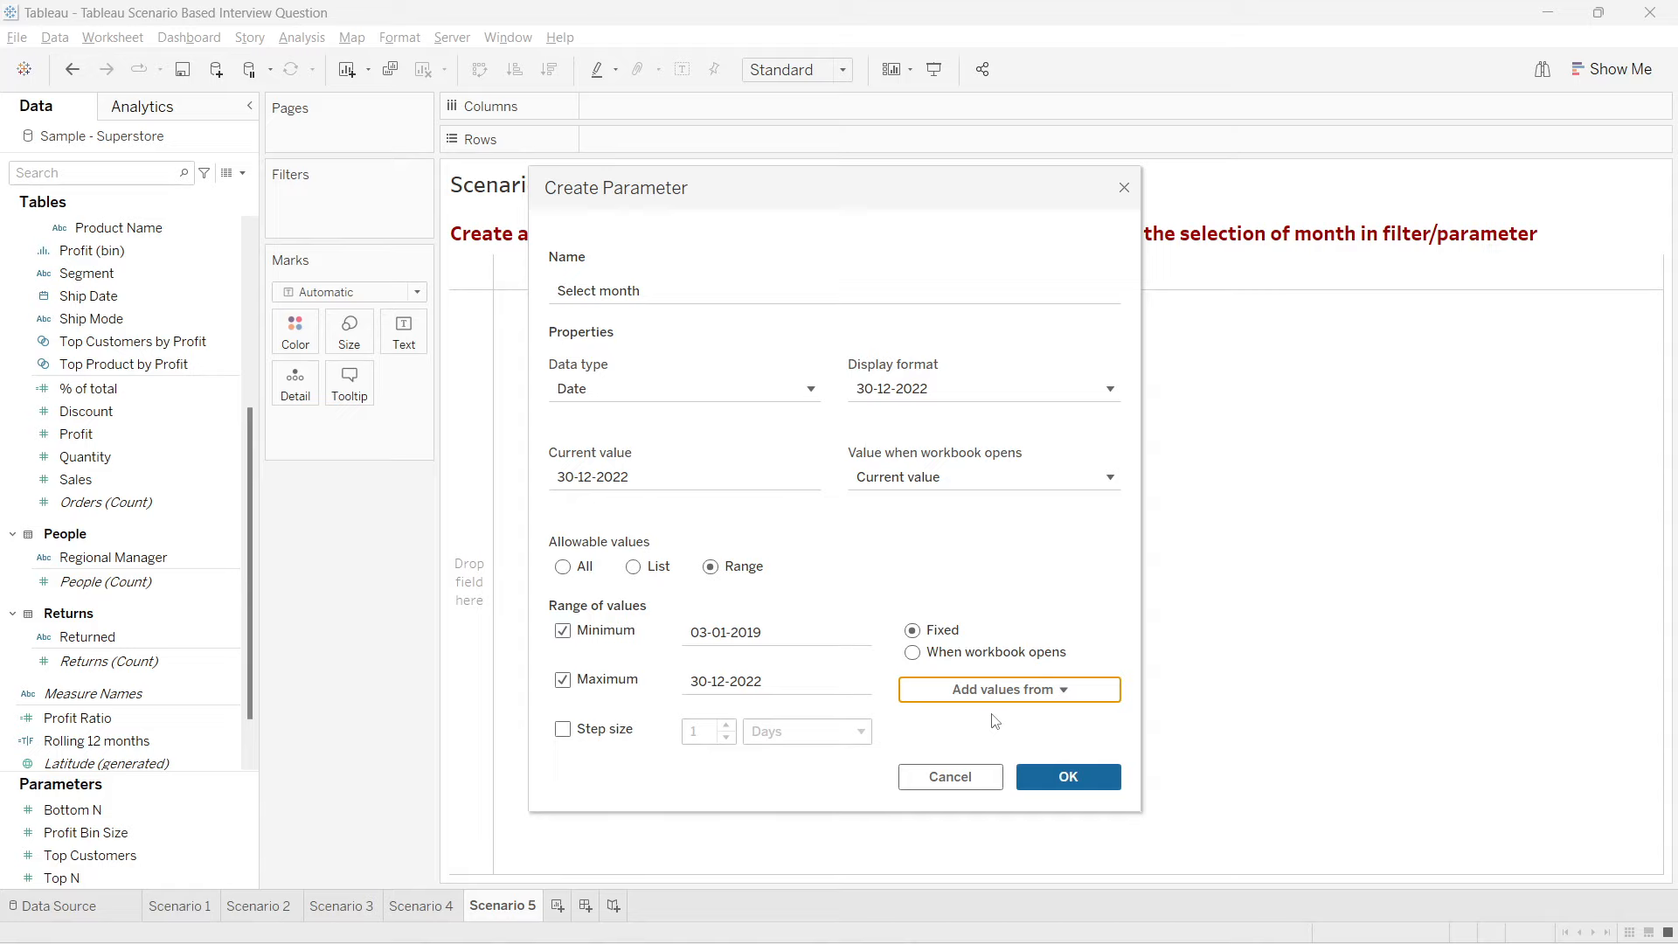
{"action": "left_click", "coordinate": [1005, 692]}
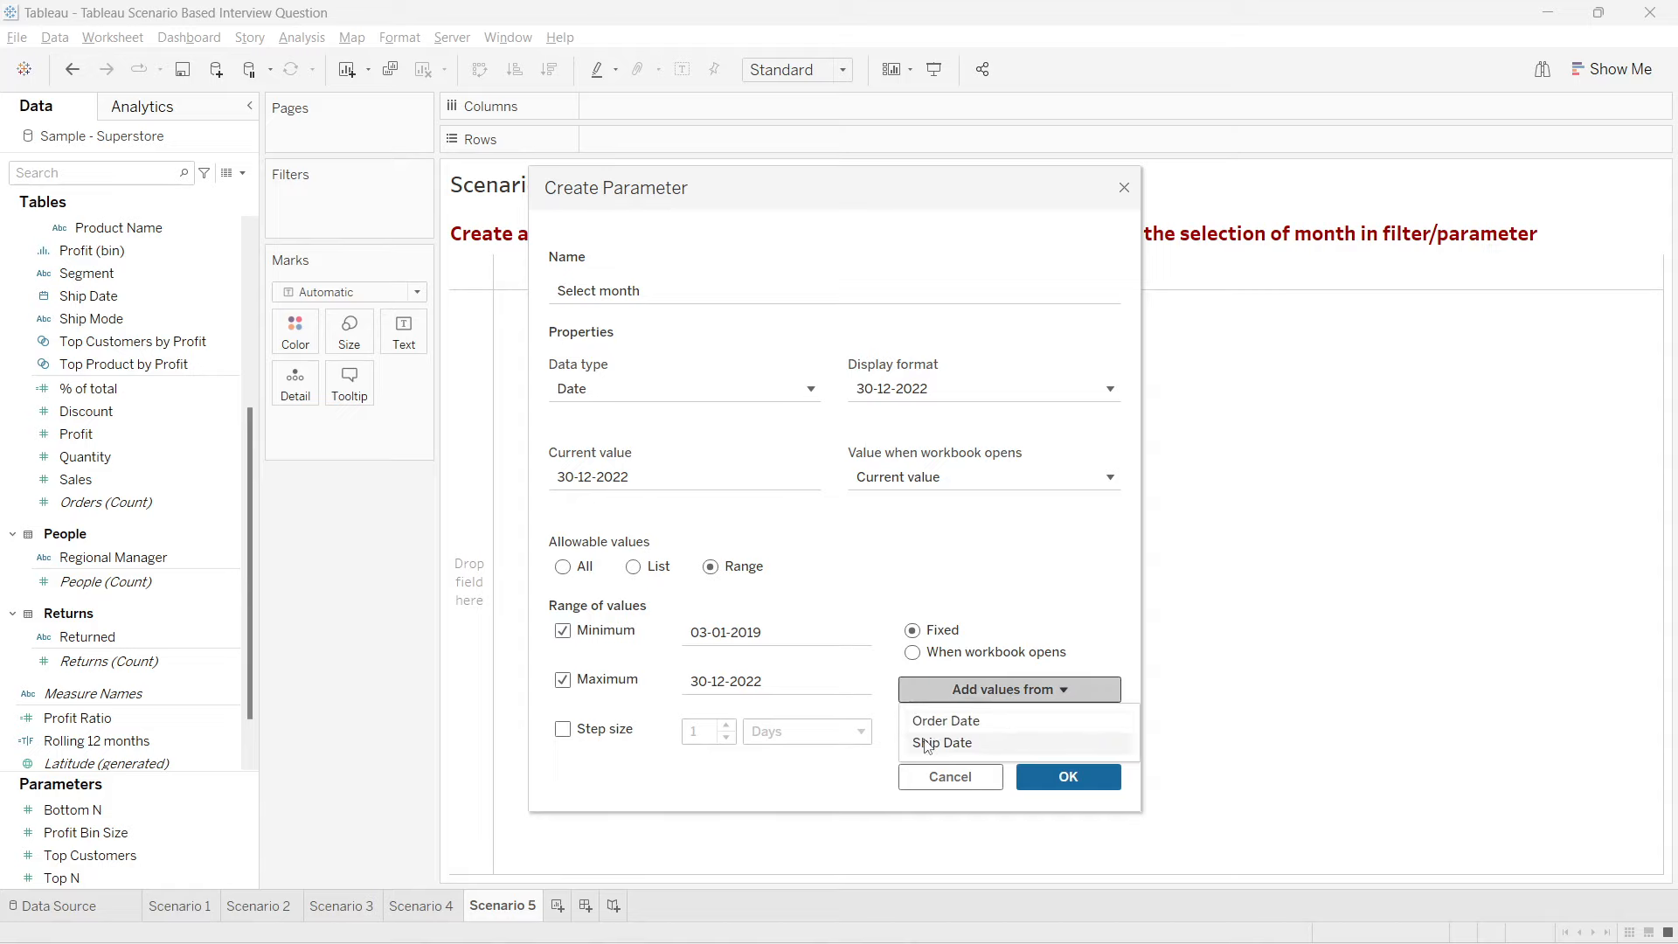
{"action": "left_click", "coordinate": [928, 725]}
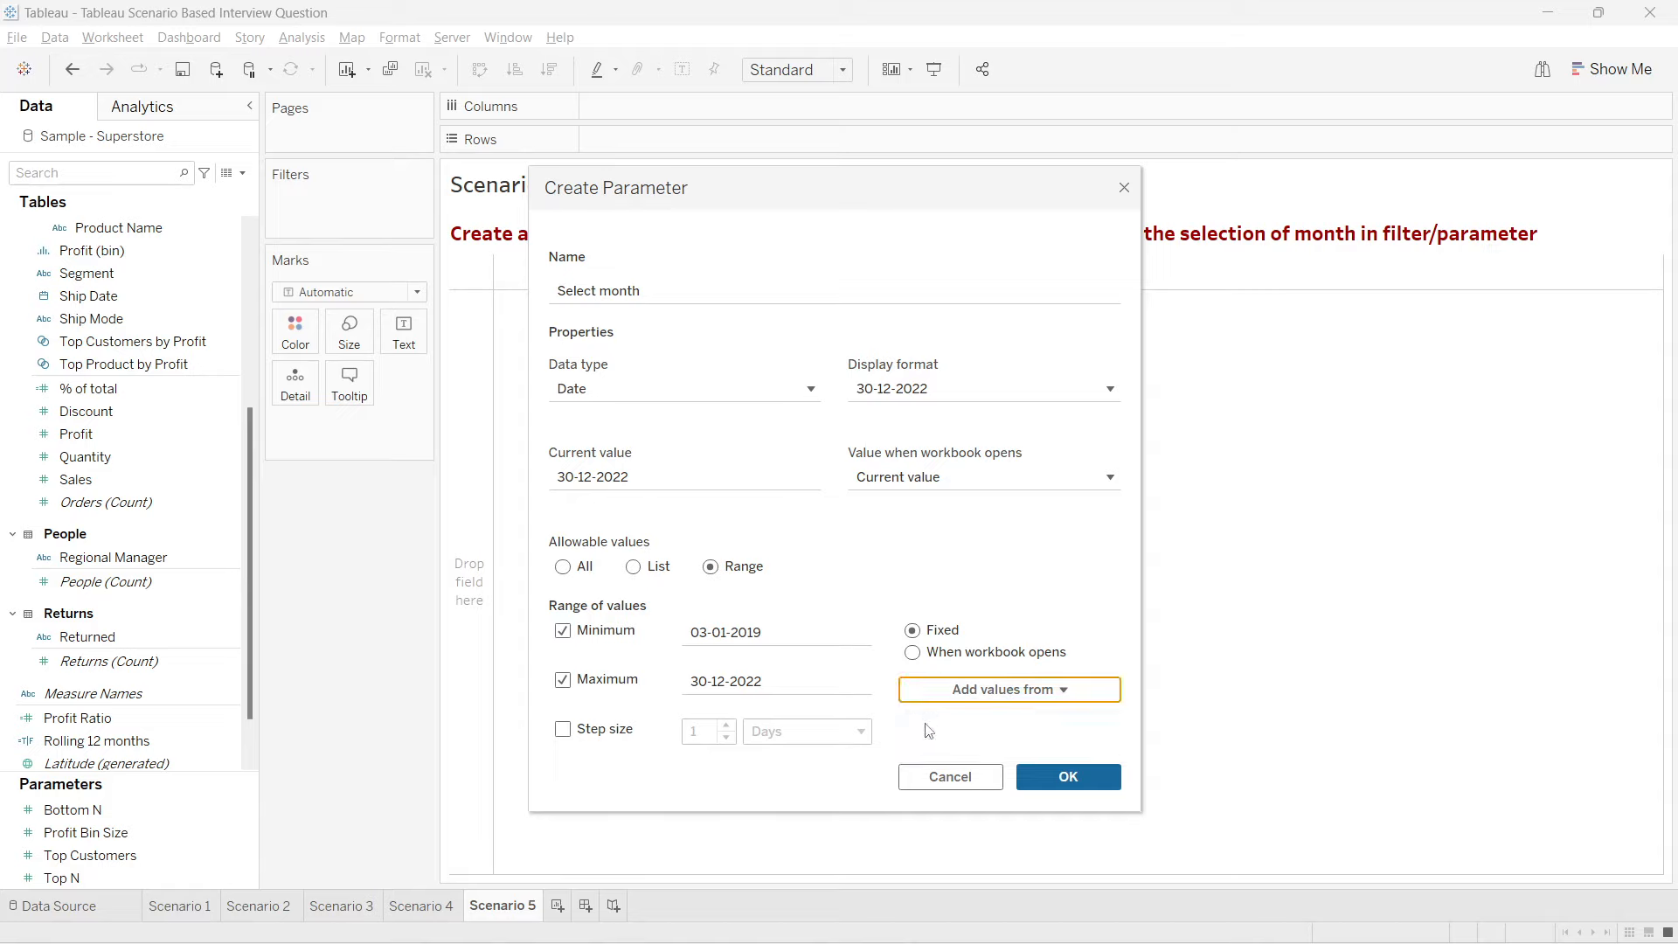
Step: Enable the range's step size and set it to 1 month
{"action": "left_click", "coordinate": [562, 730]}
{"action": "left_click", "coordinate": [812, 734]}
{"action": "left_click", "coordinate": [820, 599]}
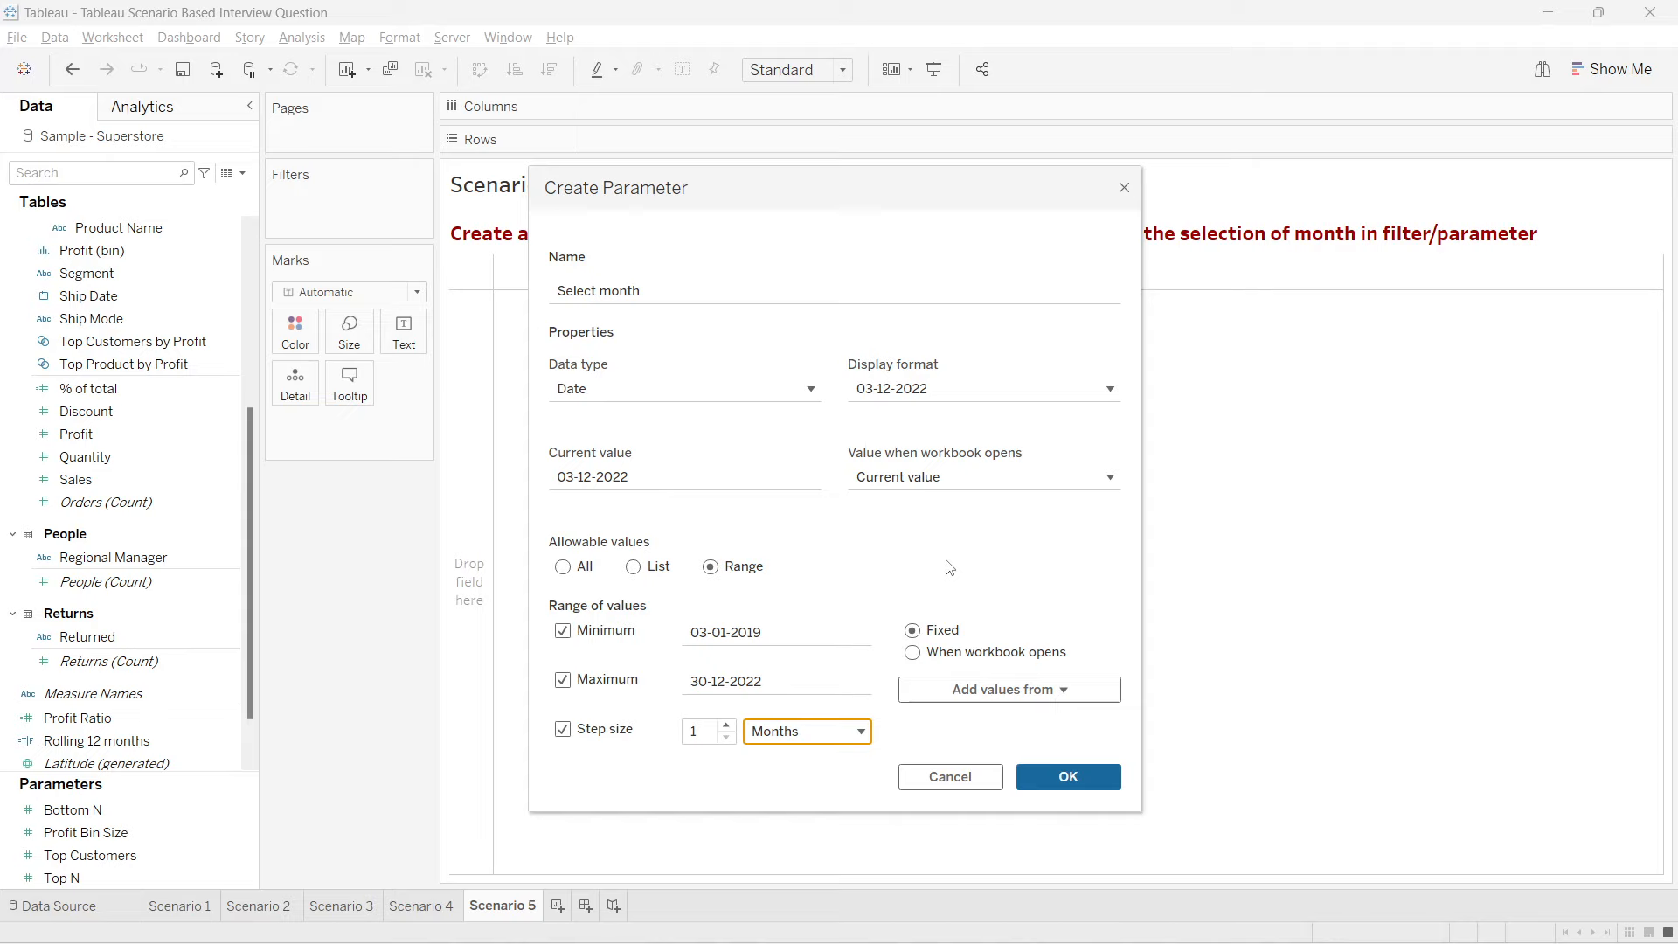
Step: Keep Current value as the value when the workbook opens and give the parameter the custom display format mmmm yyyy
{"action": "left_click", "coordinate": [907, 475]}
{"action": "left_click", "coordinate": [910, 505]}
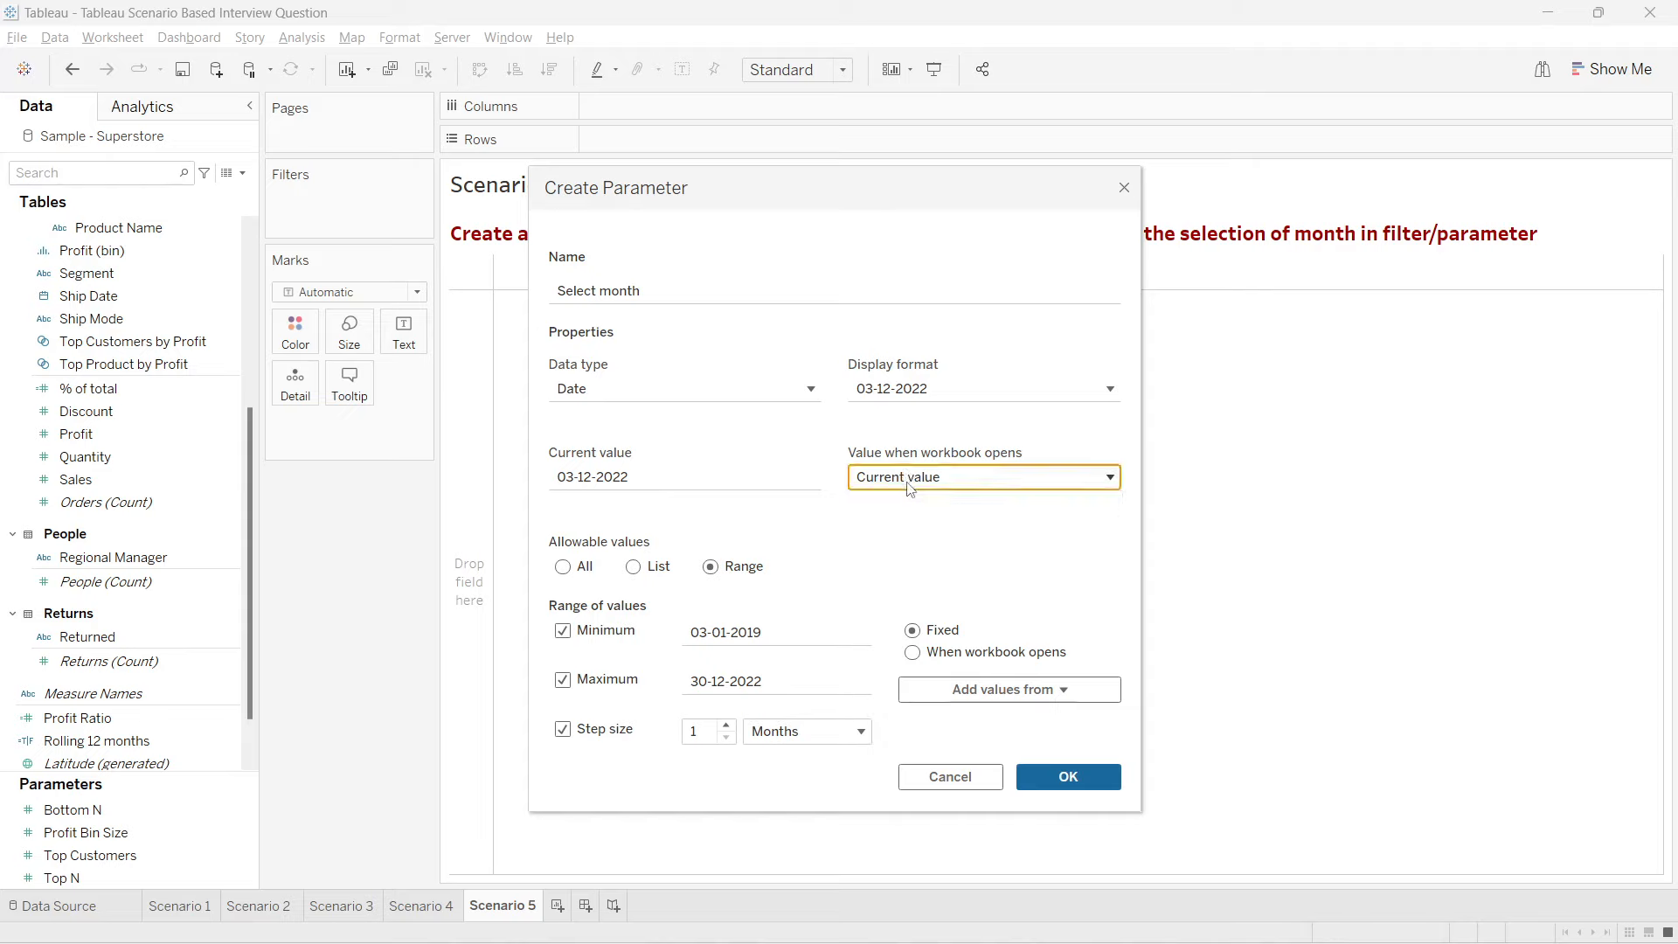
{"action": "left_click", "coordinate": [909, 390]}
{"action": "left_click", "coordinate": [921, 574]}
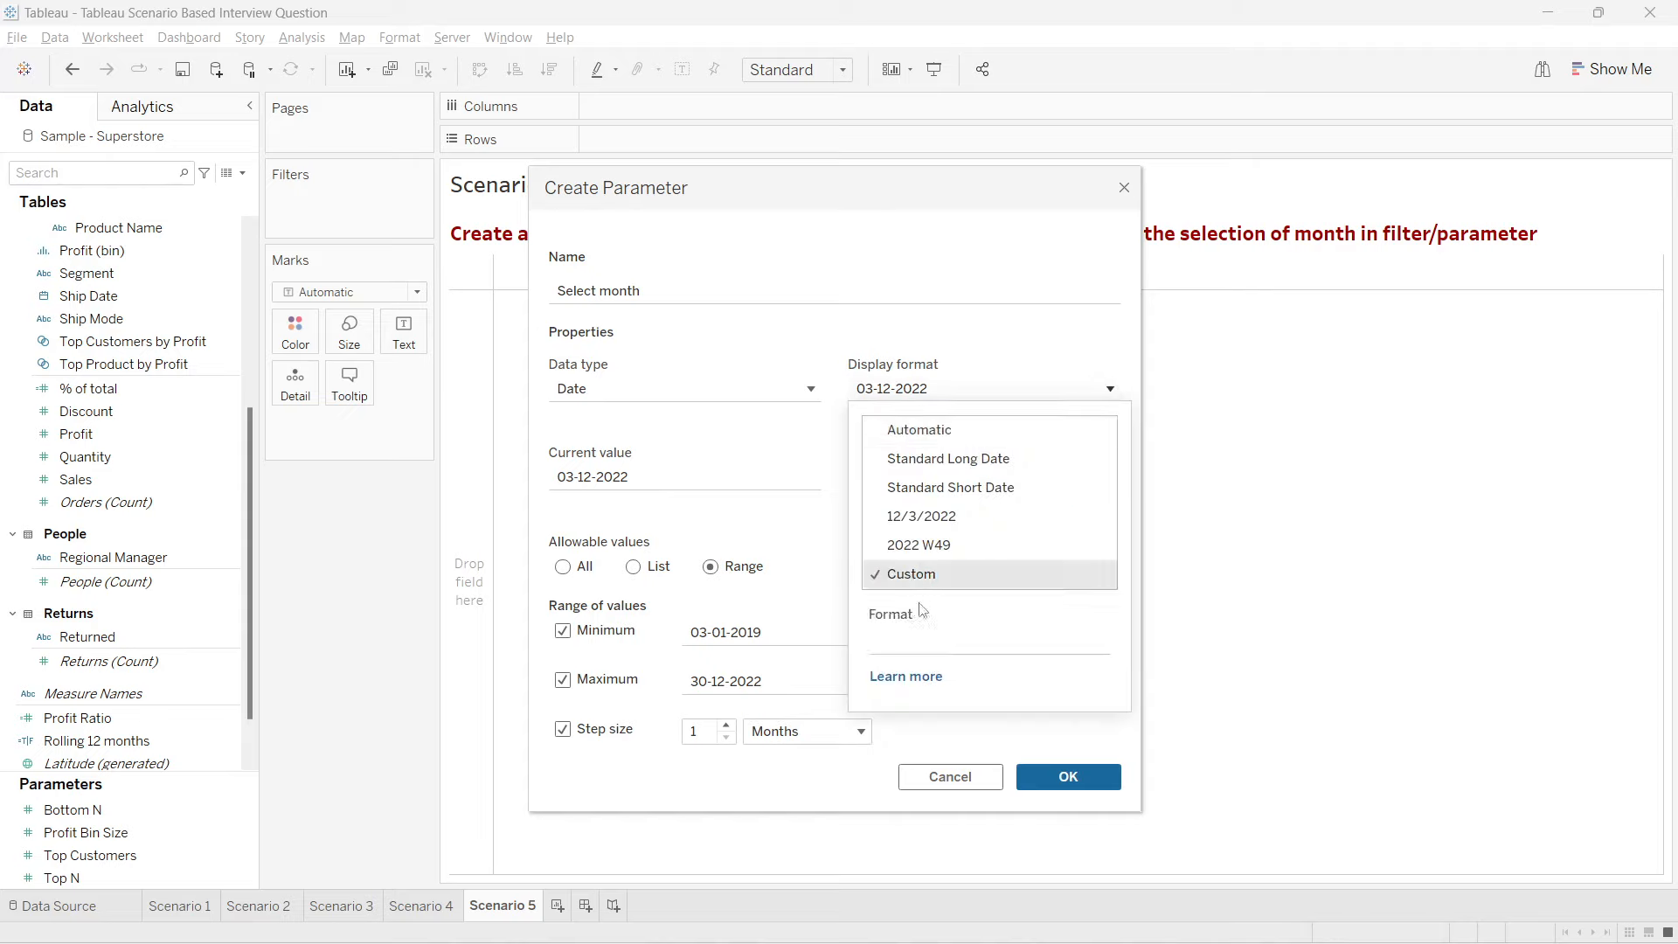
{"action": "left_click", "coordinate": [904, 640]}
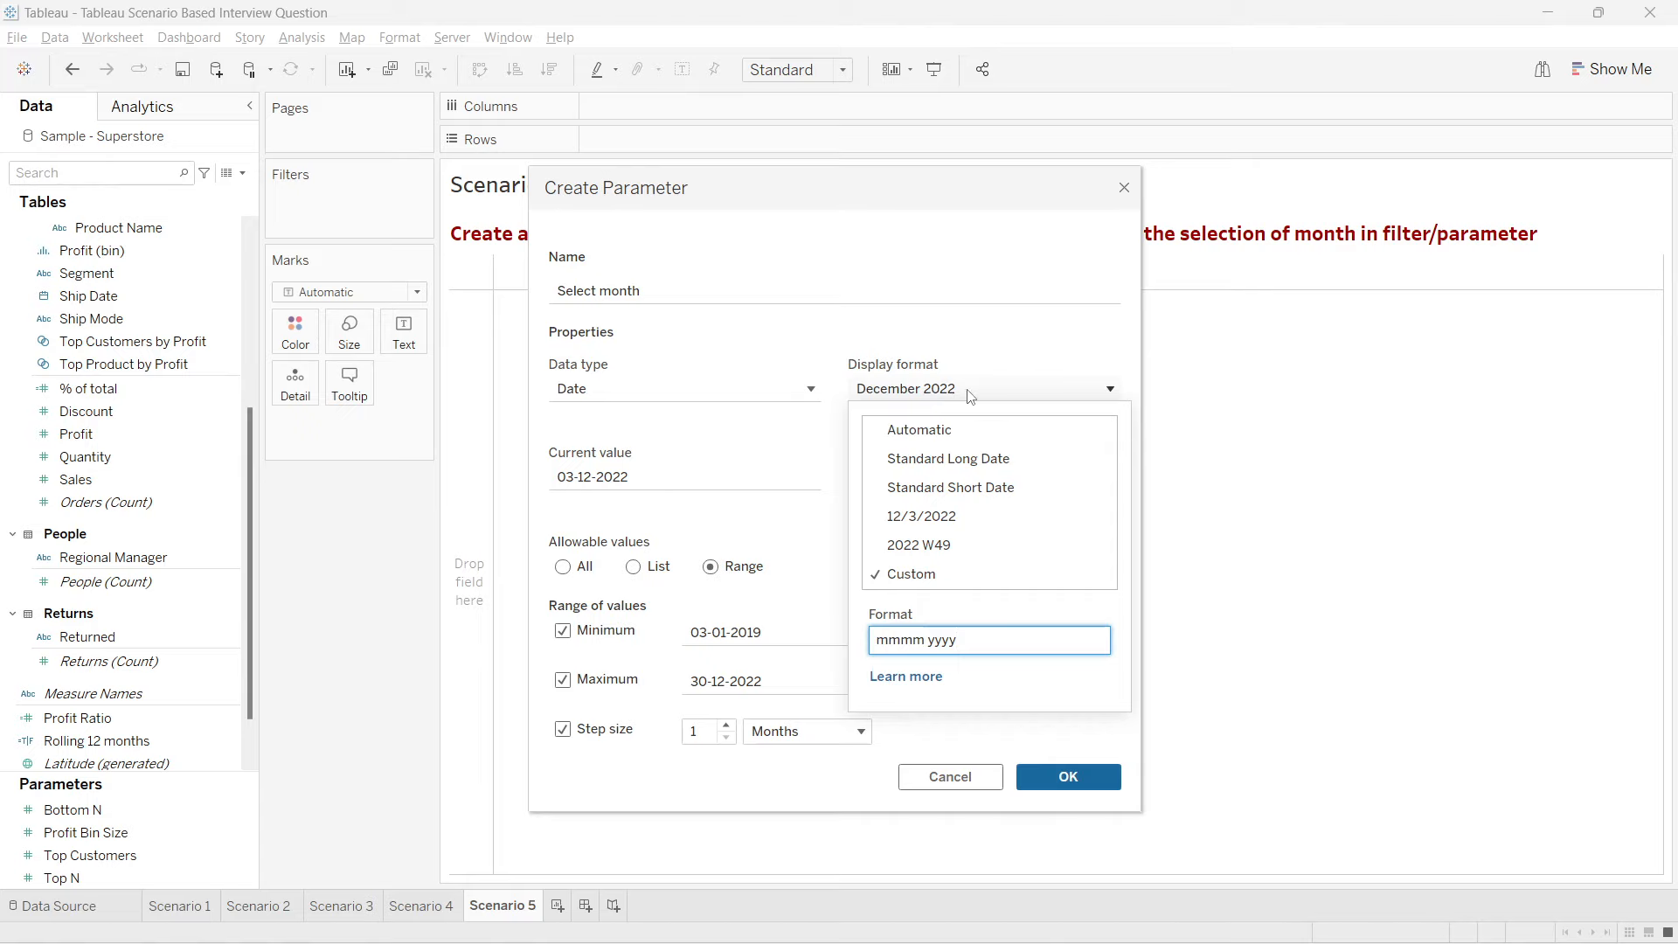
Step: Save the Select month parameter and show its control on the Scenario 5 sheet
{"action": "left_click", "coordinate": [1071, 774]}
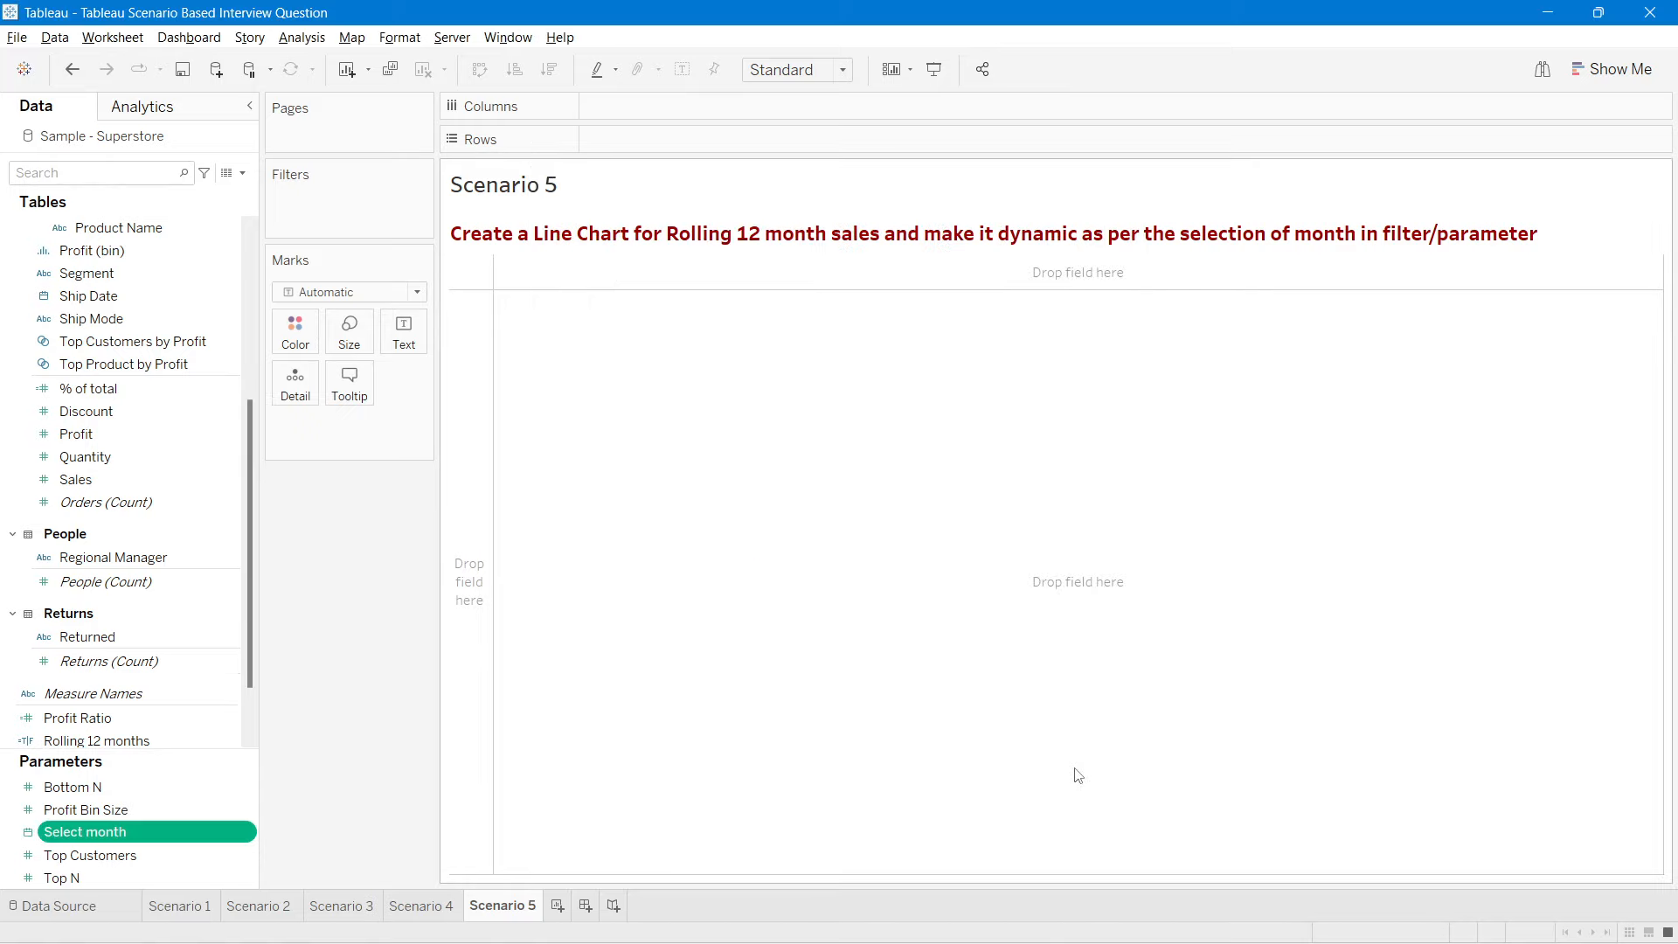
{"action": "right_click", "coordinate": [199, 841]}
{"action": "left_click", "coordinate": [270, 528]}
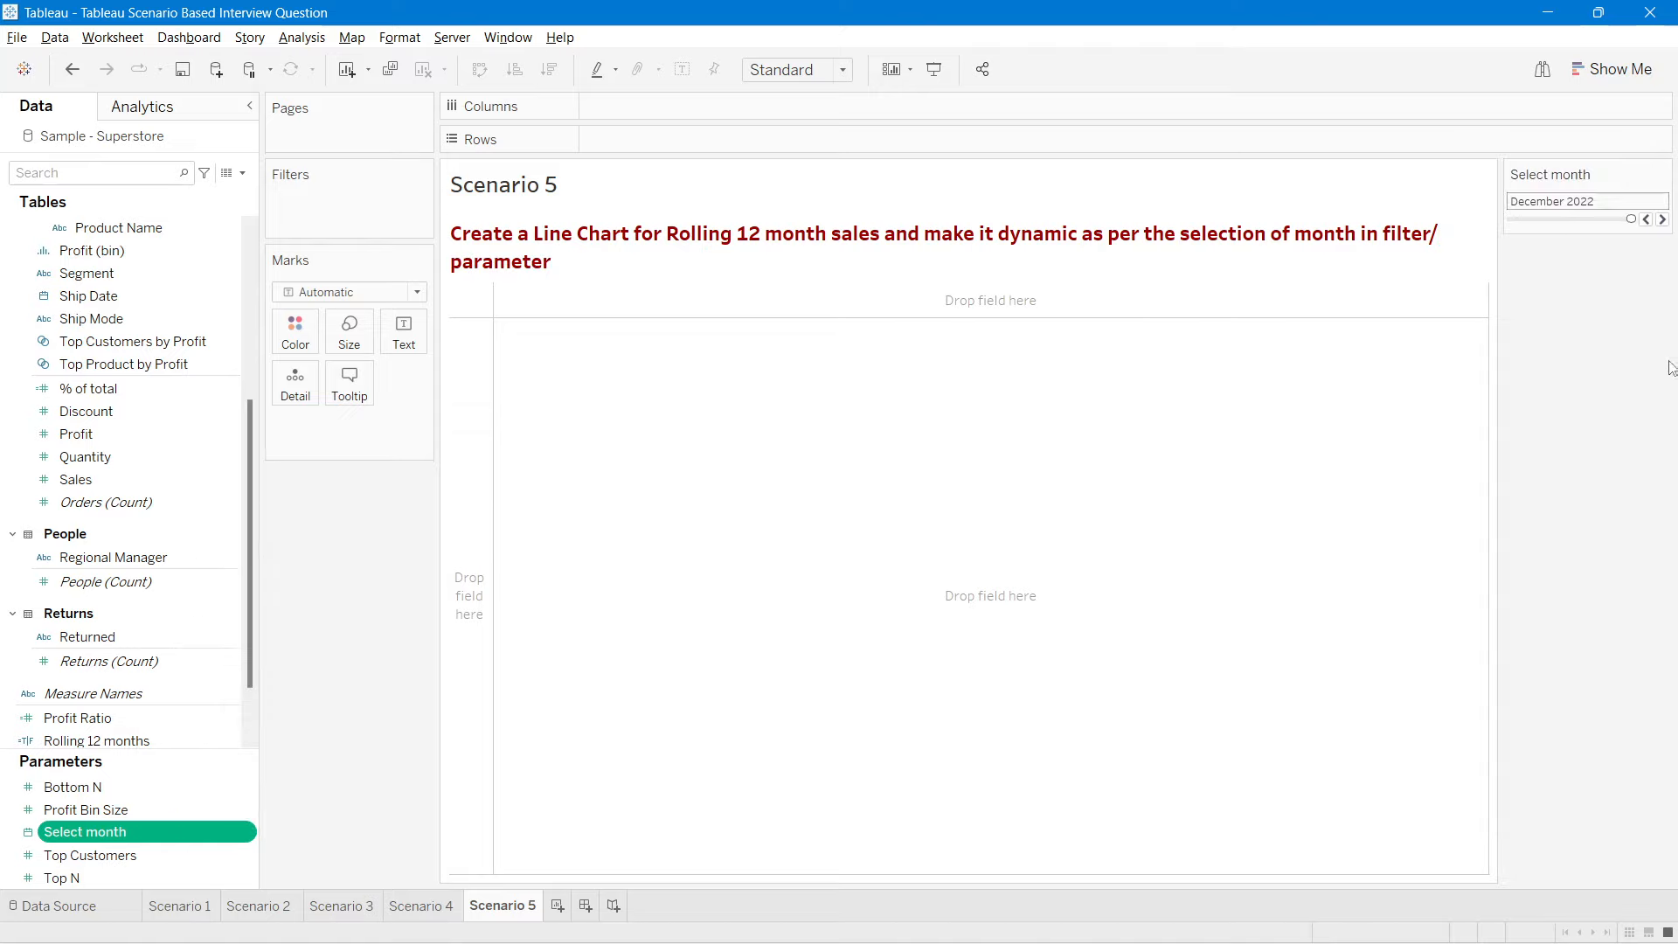
Step: Test the Select month control by stepping back to October 2022 and returning to December 2022
{"action": "left_click", "coordinate": [1646, 220]}
{"action": "left_click", "coordinate": [1646, 219]}
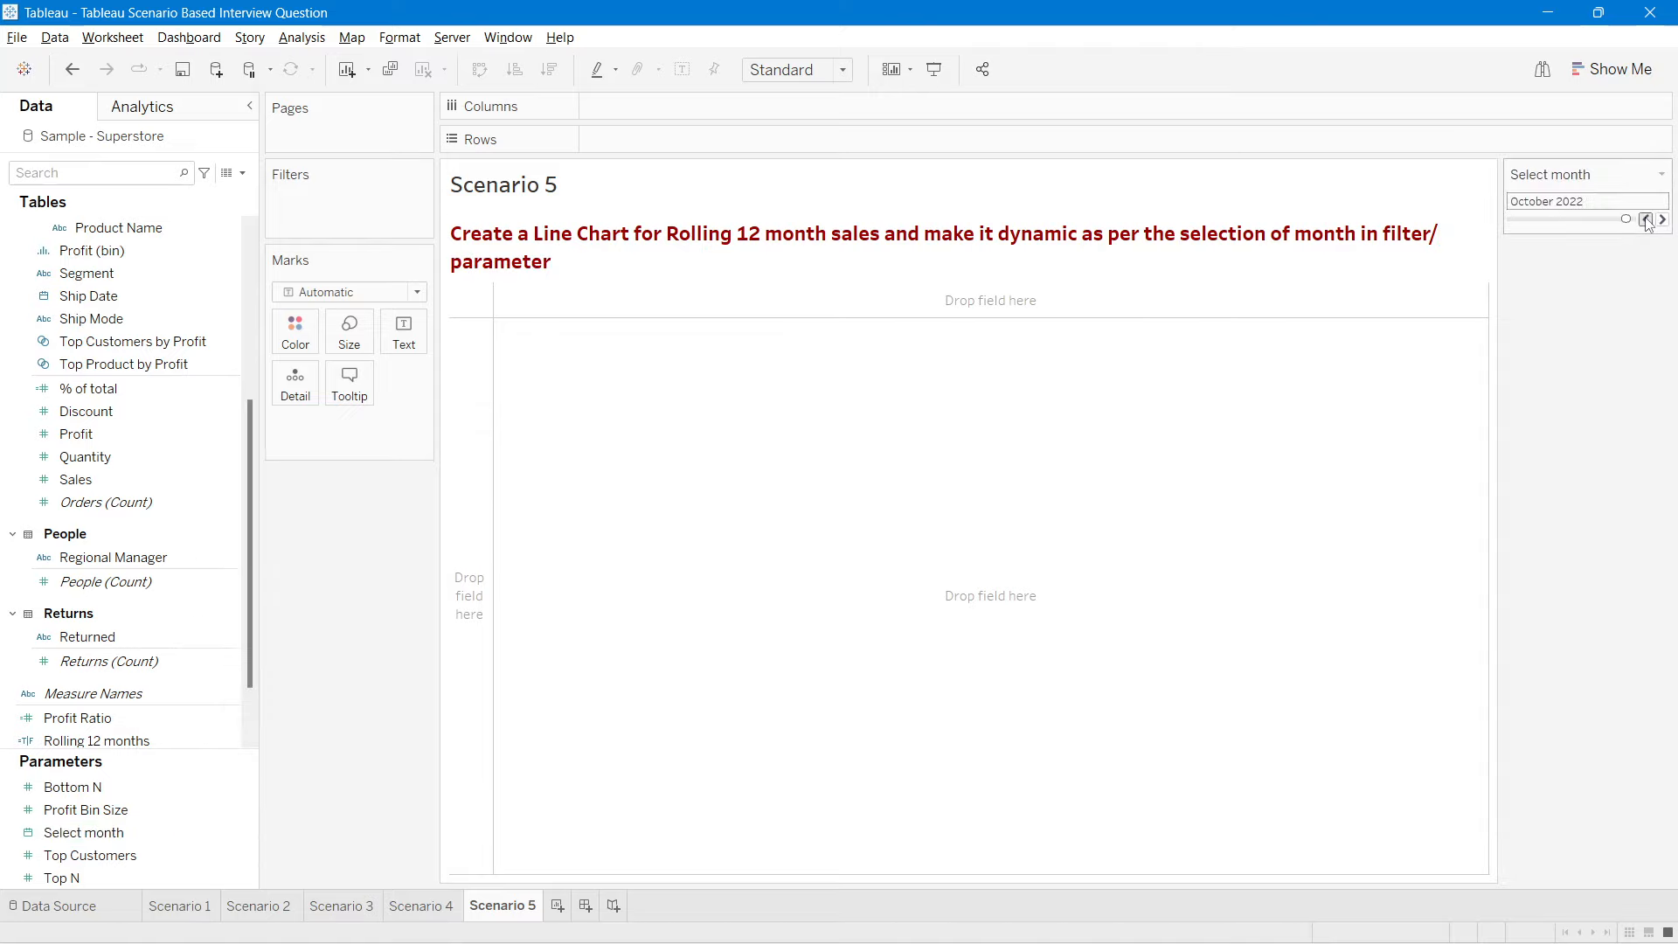
{"action": "left_click", "coordinate": [1662, 219]}
{"action": "left_click", "coordinate": [1662, 220]}
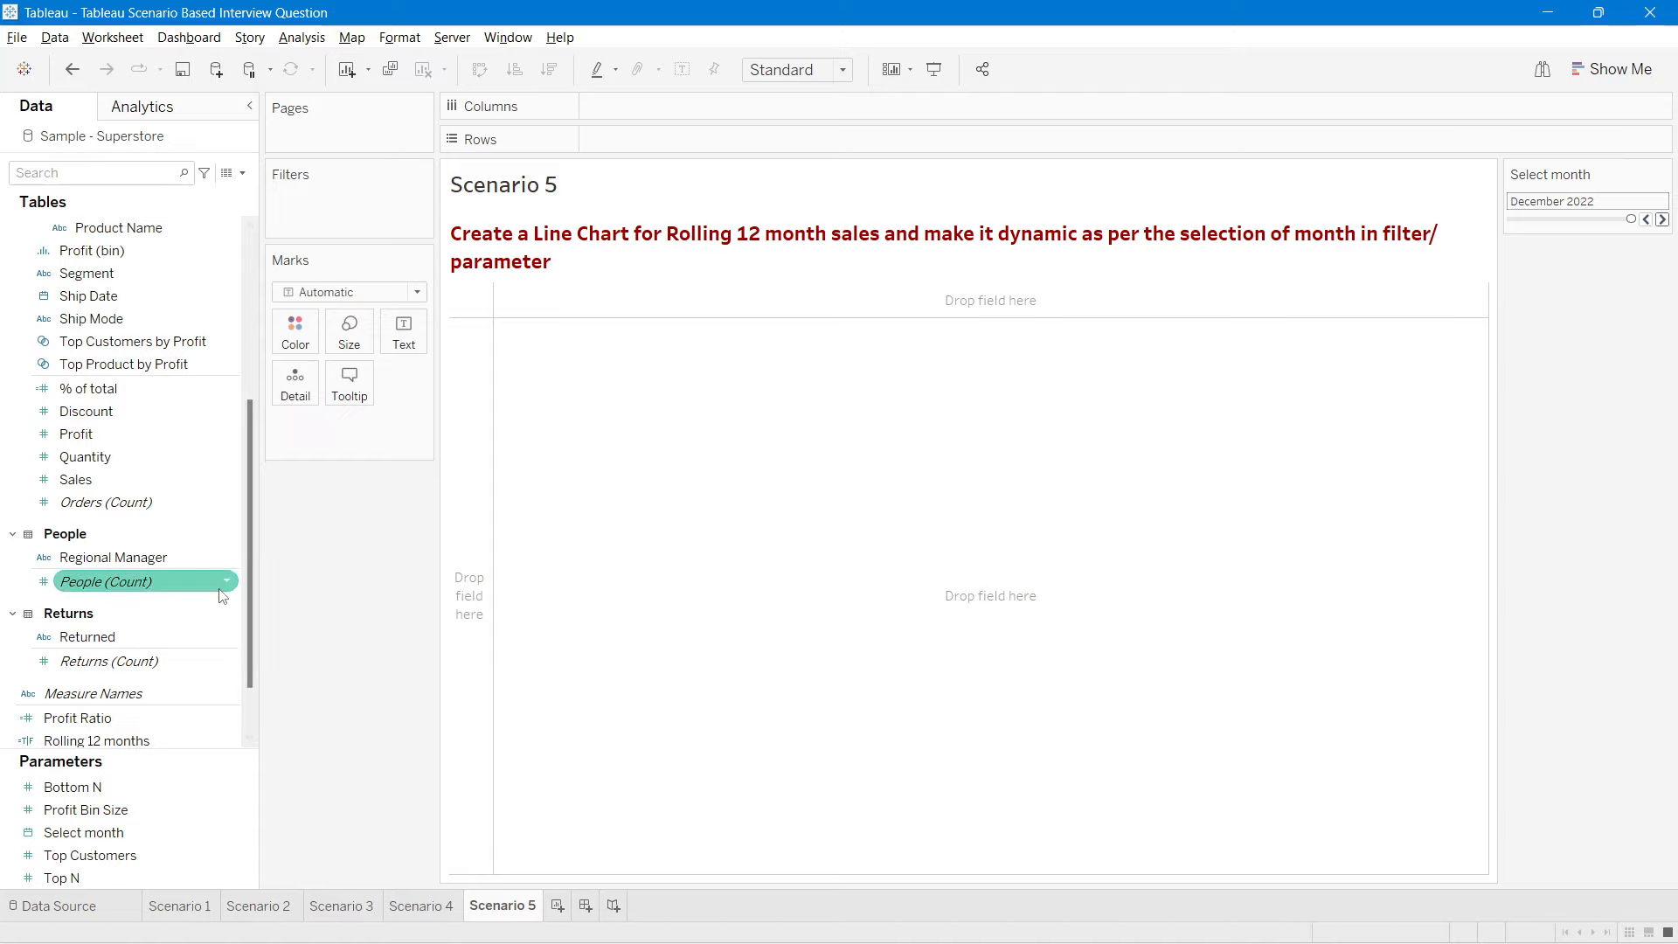
Step: Filter the sheet by Rolling 12 months, keeping only the True value
{"action": "scroll", "coordinate": [148, 699], "scroll_direction": "down", "scroll_amount": 2}
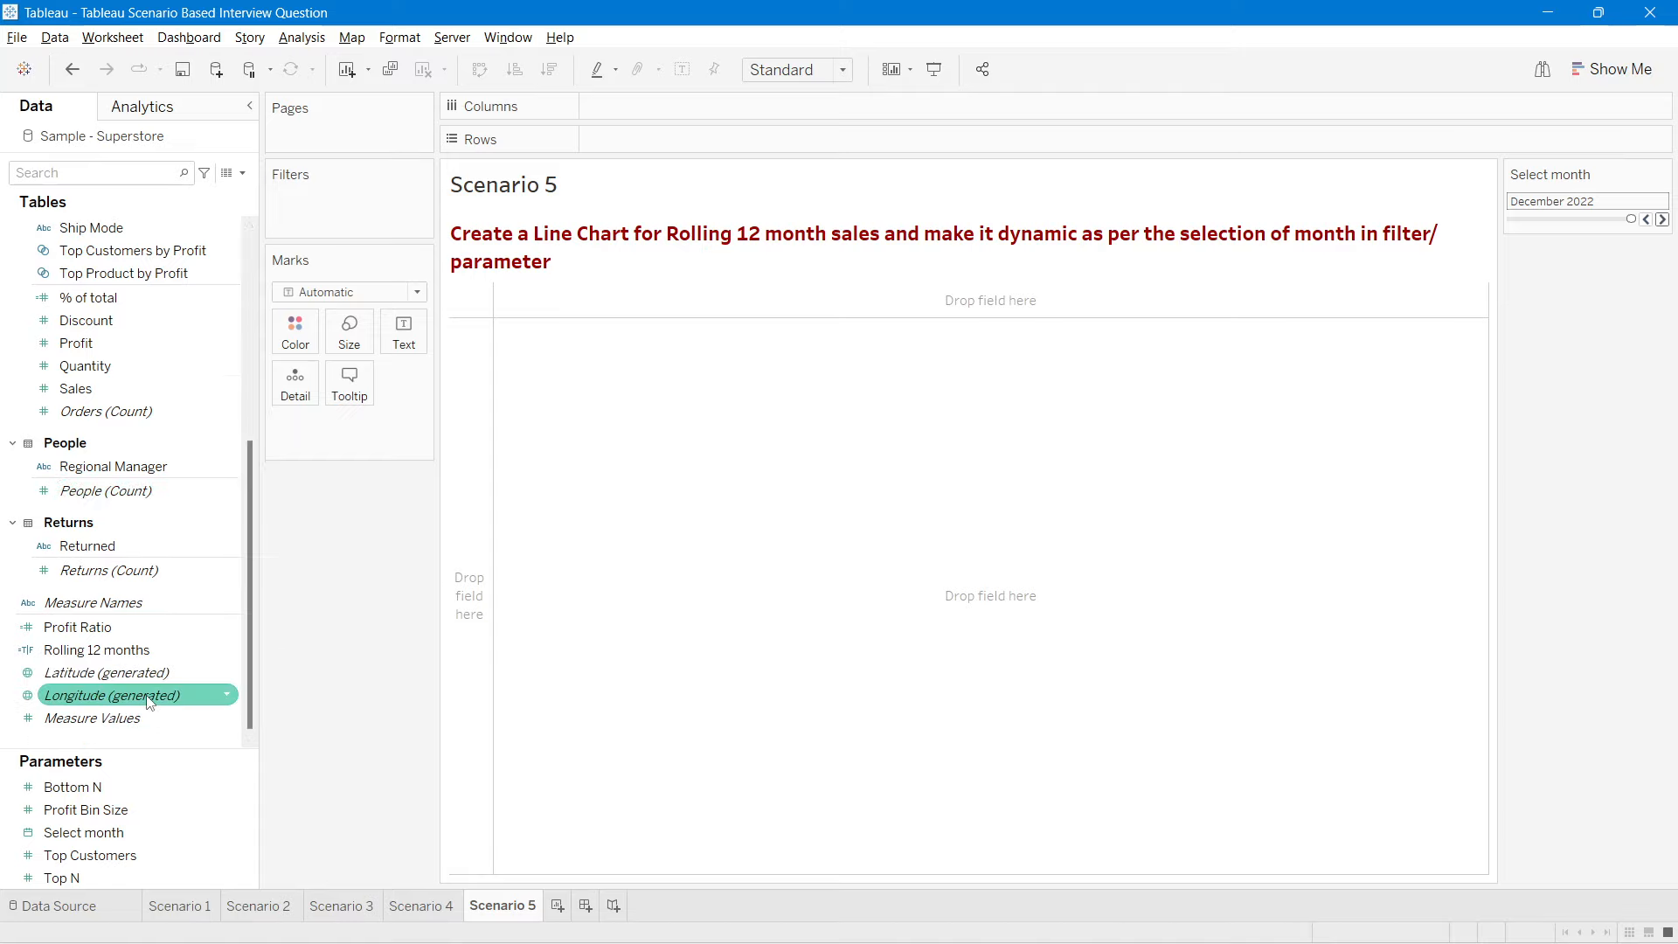
{"action": "scroll", "coordinate": [145, 695], "scroll_direction": "up", "scroll_amount": 2}
{"action": "left_click_drag", "start_coordinate": [118, 717], "coordinate": [349, 212]}
{"action": "left_click", "coordinate": [666, 325]}
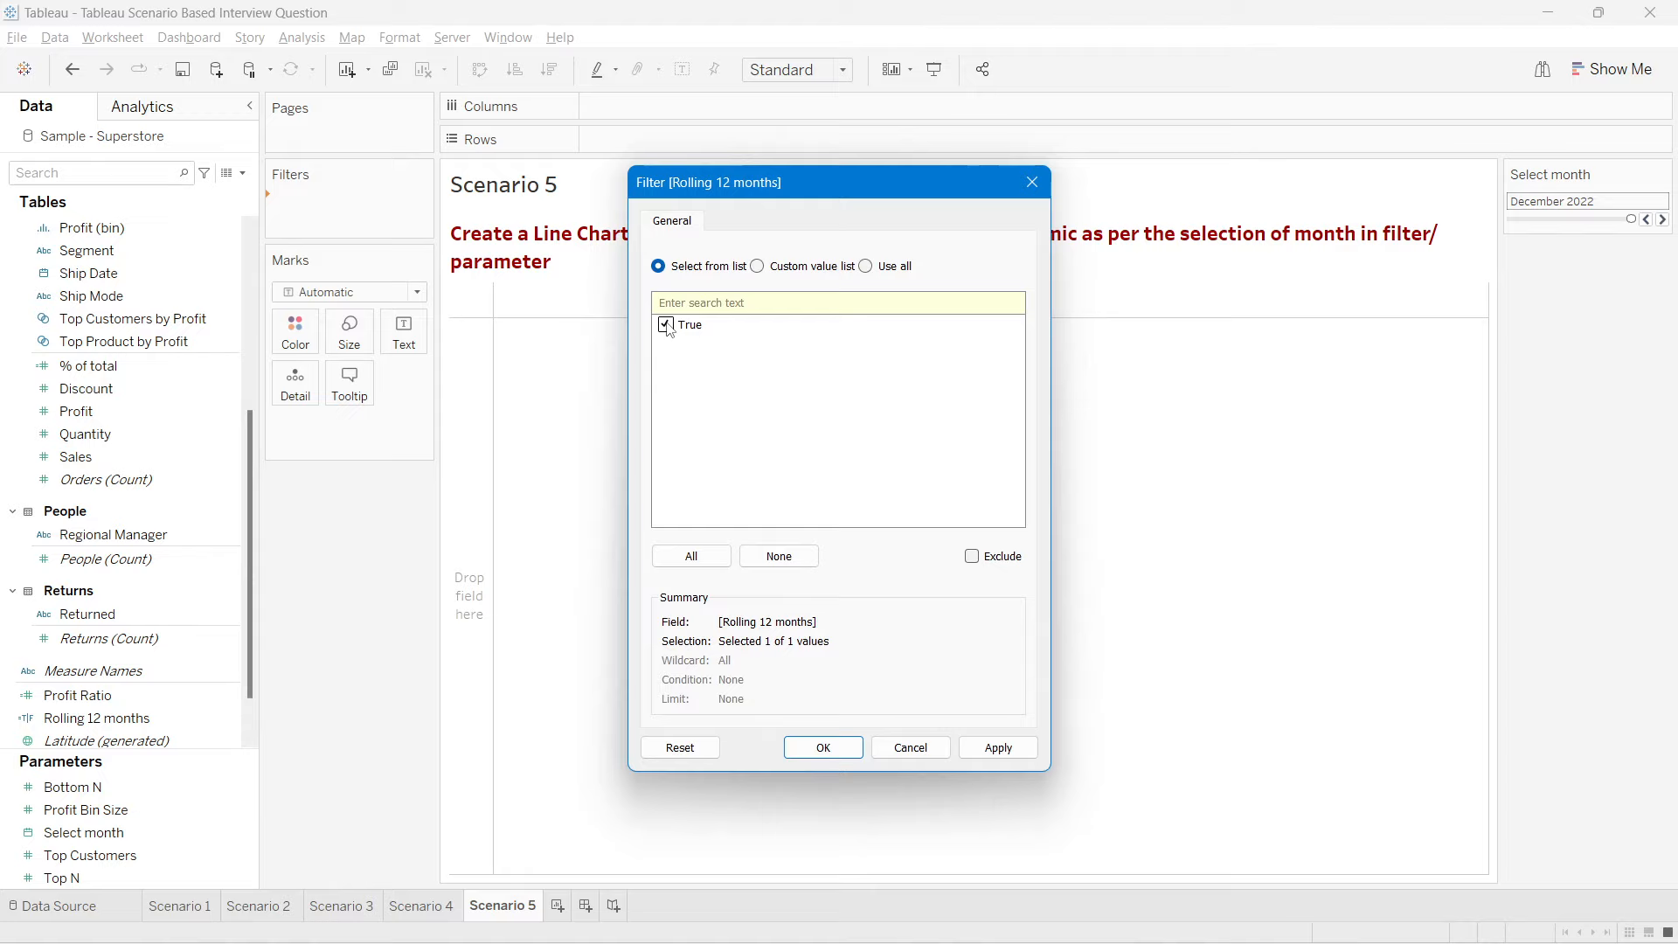
{"action": "left_click", "coordinate": [963, 749]}
{"action": "left_click", "coordinate": [826, 748]}
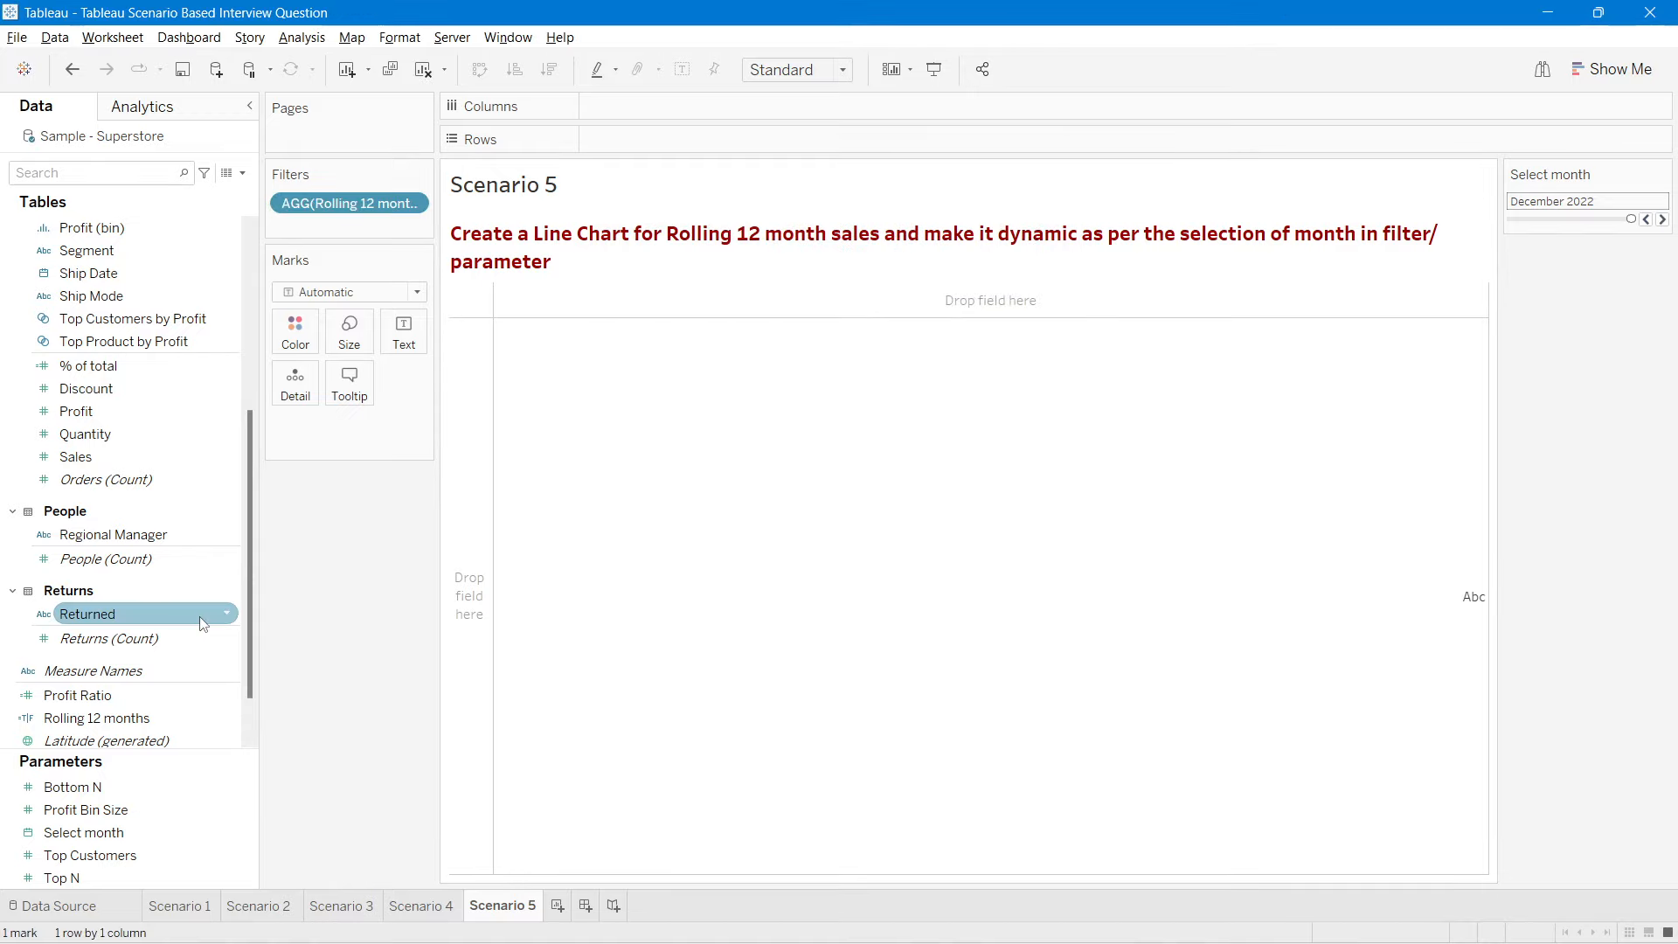
Step: Place Order Date on Rows and set it to the month level that includes the year
{"action": "scroll", "coordinate": [150, 585], "scroll_direction": "up", "scroll_amount": 1}
{"action": "scroll", "coordinate": [131, 576], "scroll_direction": "up", "scroll_amount": 2}
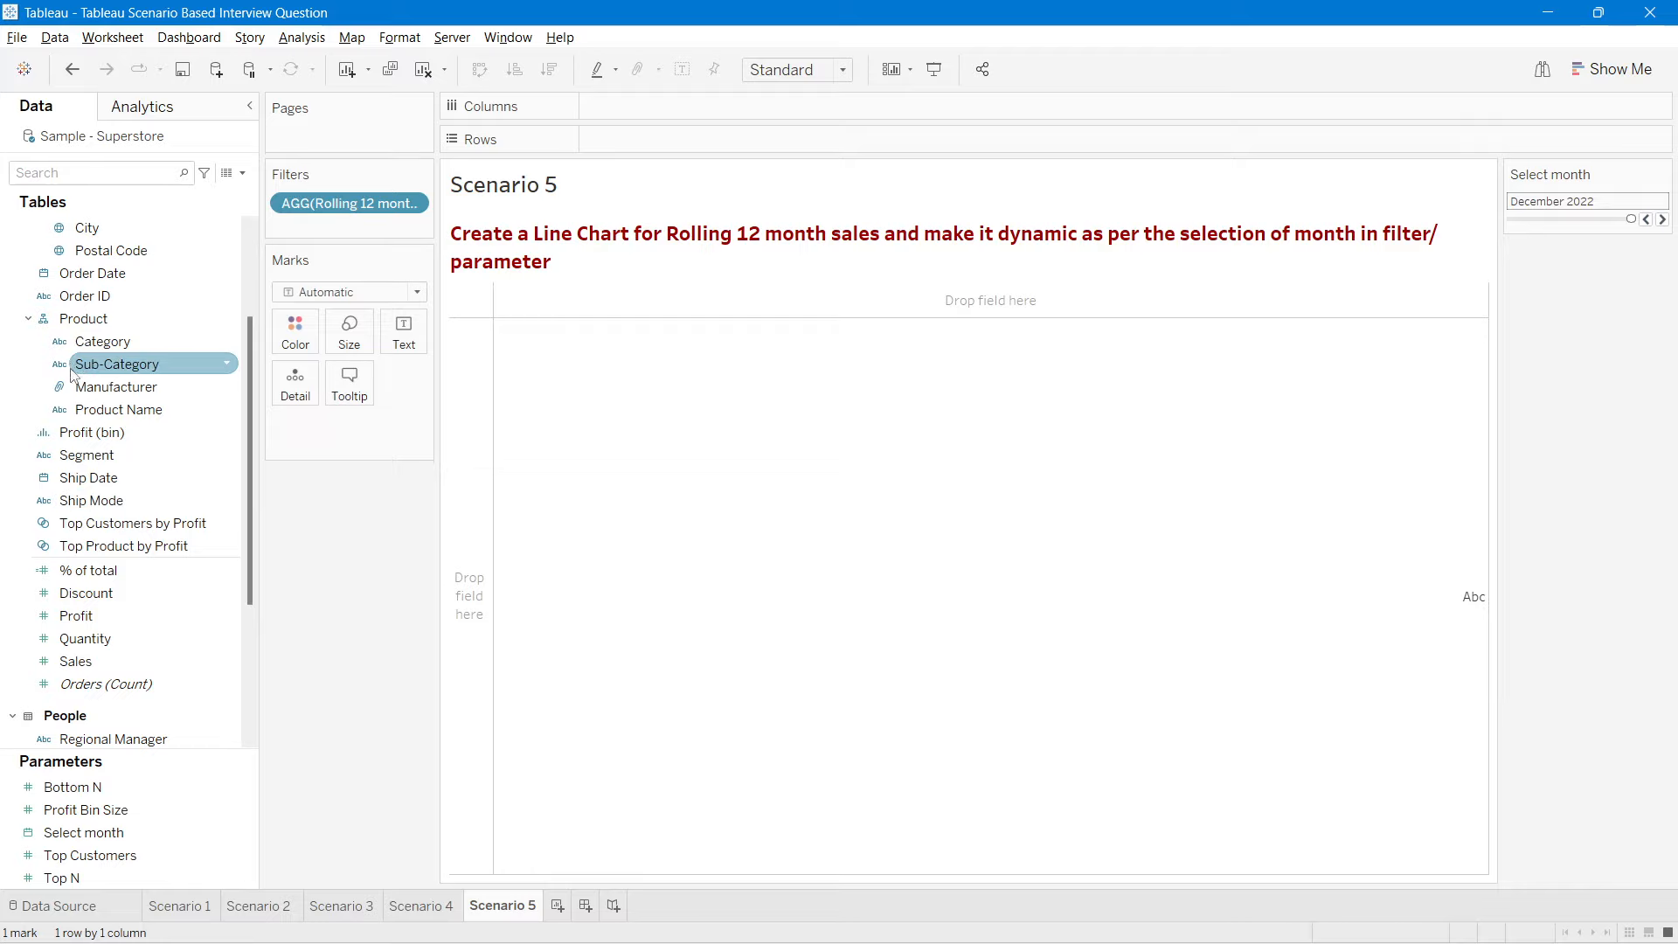
{"action": "left_click_drag", "start_coordinate": [88, 273], "coordinate": [668, 140]}
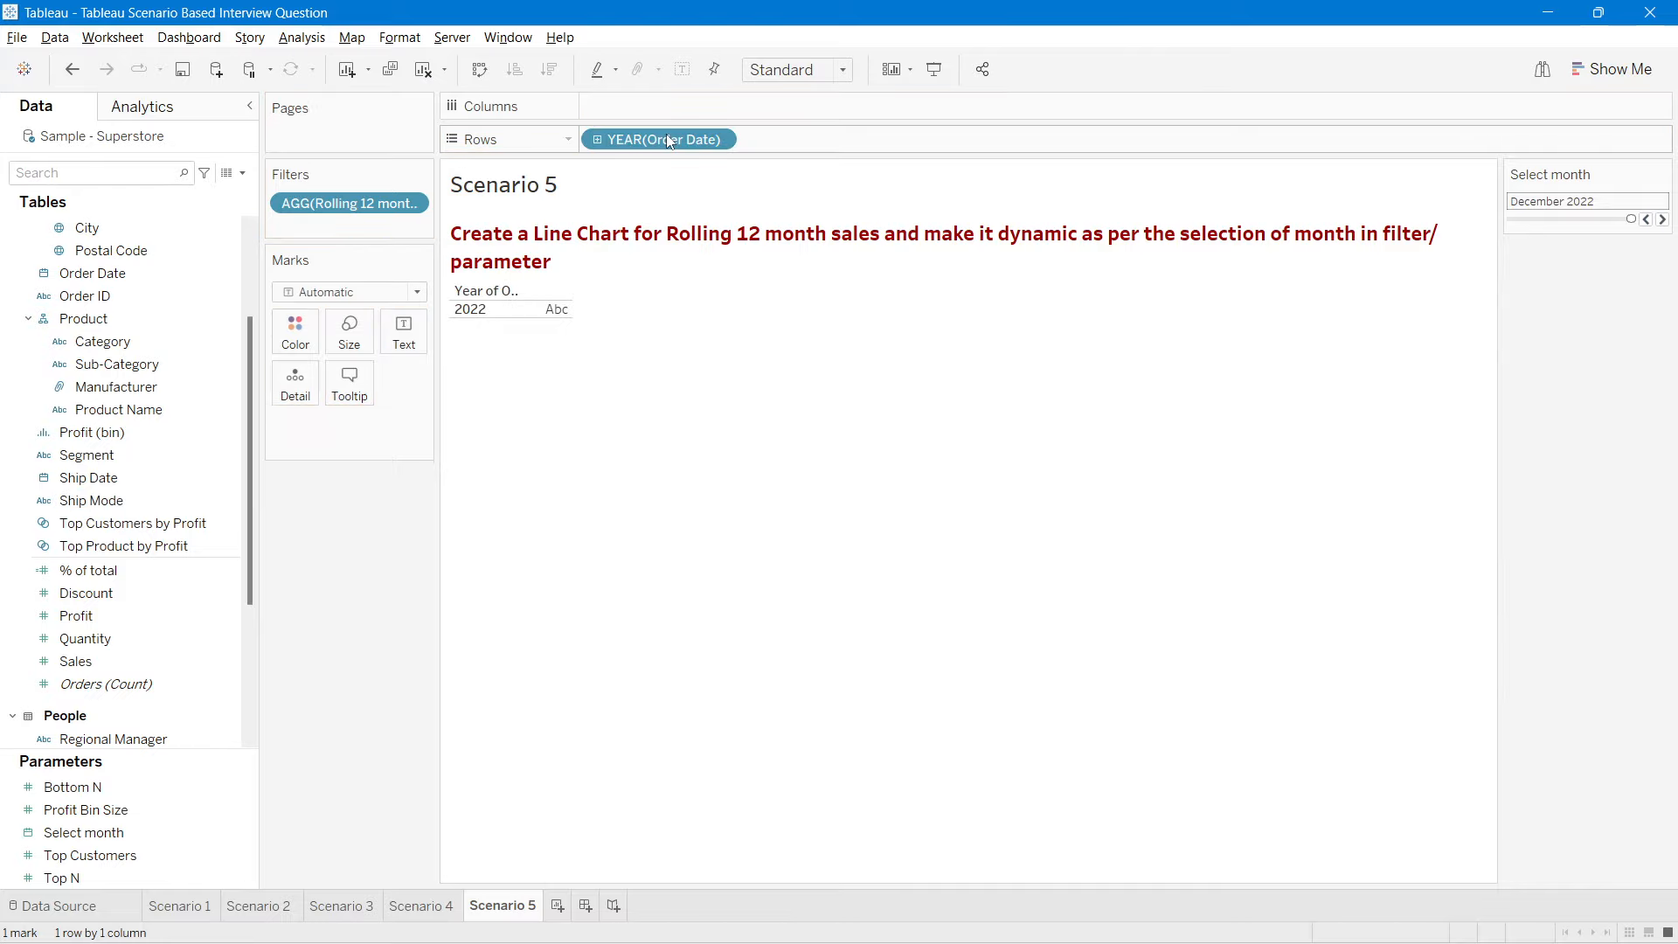
{"action": "right_click", "coordinate": [623, 139]}
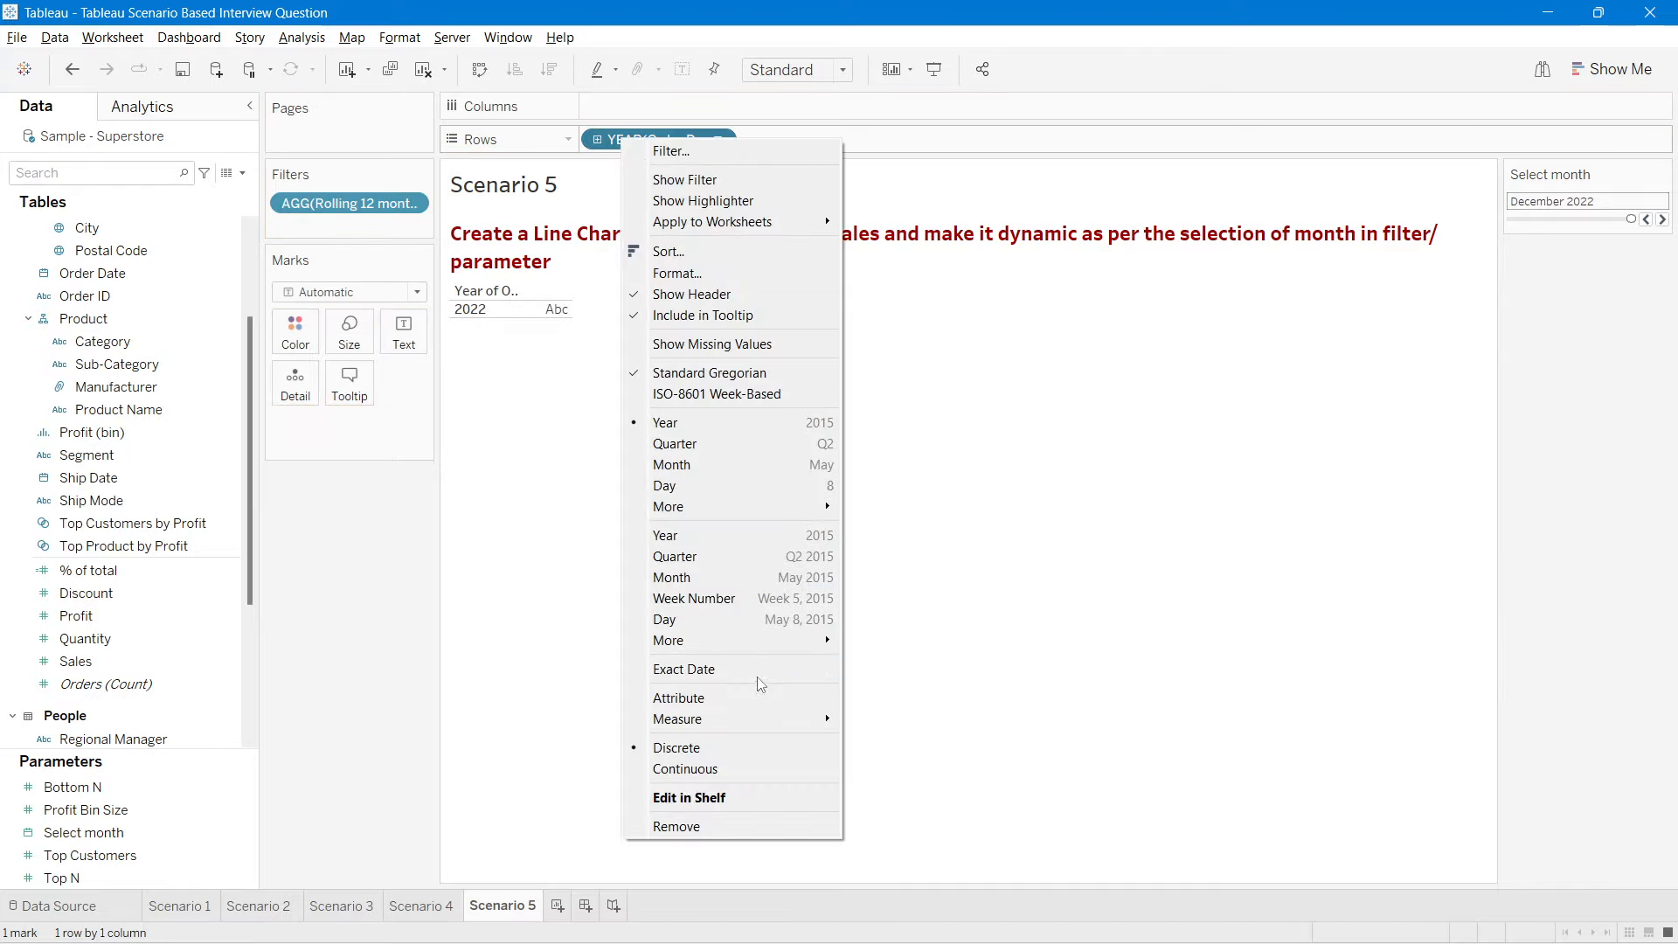
{"action": "left_click", "coordinate": [672, 577]}
Step: Remove the Rolling 12 months filter and make the Order Date month field on Rows discrete
{"action": "left_click_drag", "start_coordinate": [349, 202], "coordinate": [389, 488]}
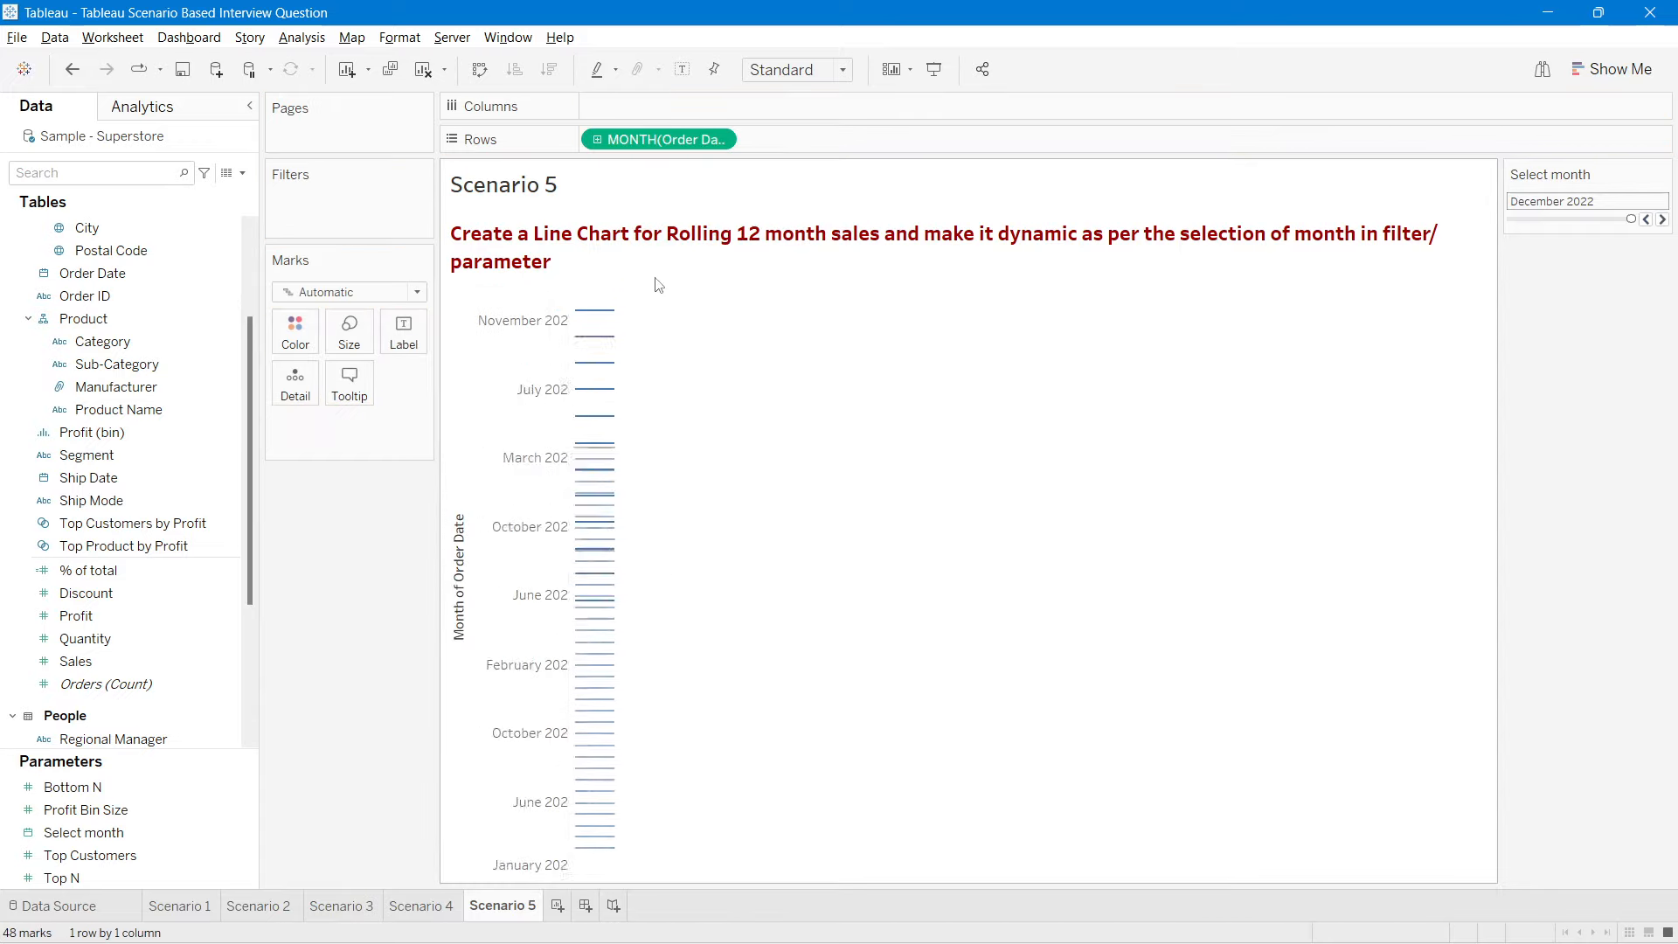
{"action": "right_click", "coordinate": [666, 140]}
{"action": "left_click", "coordinate": [733, 734]}
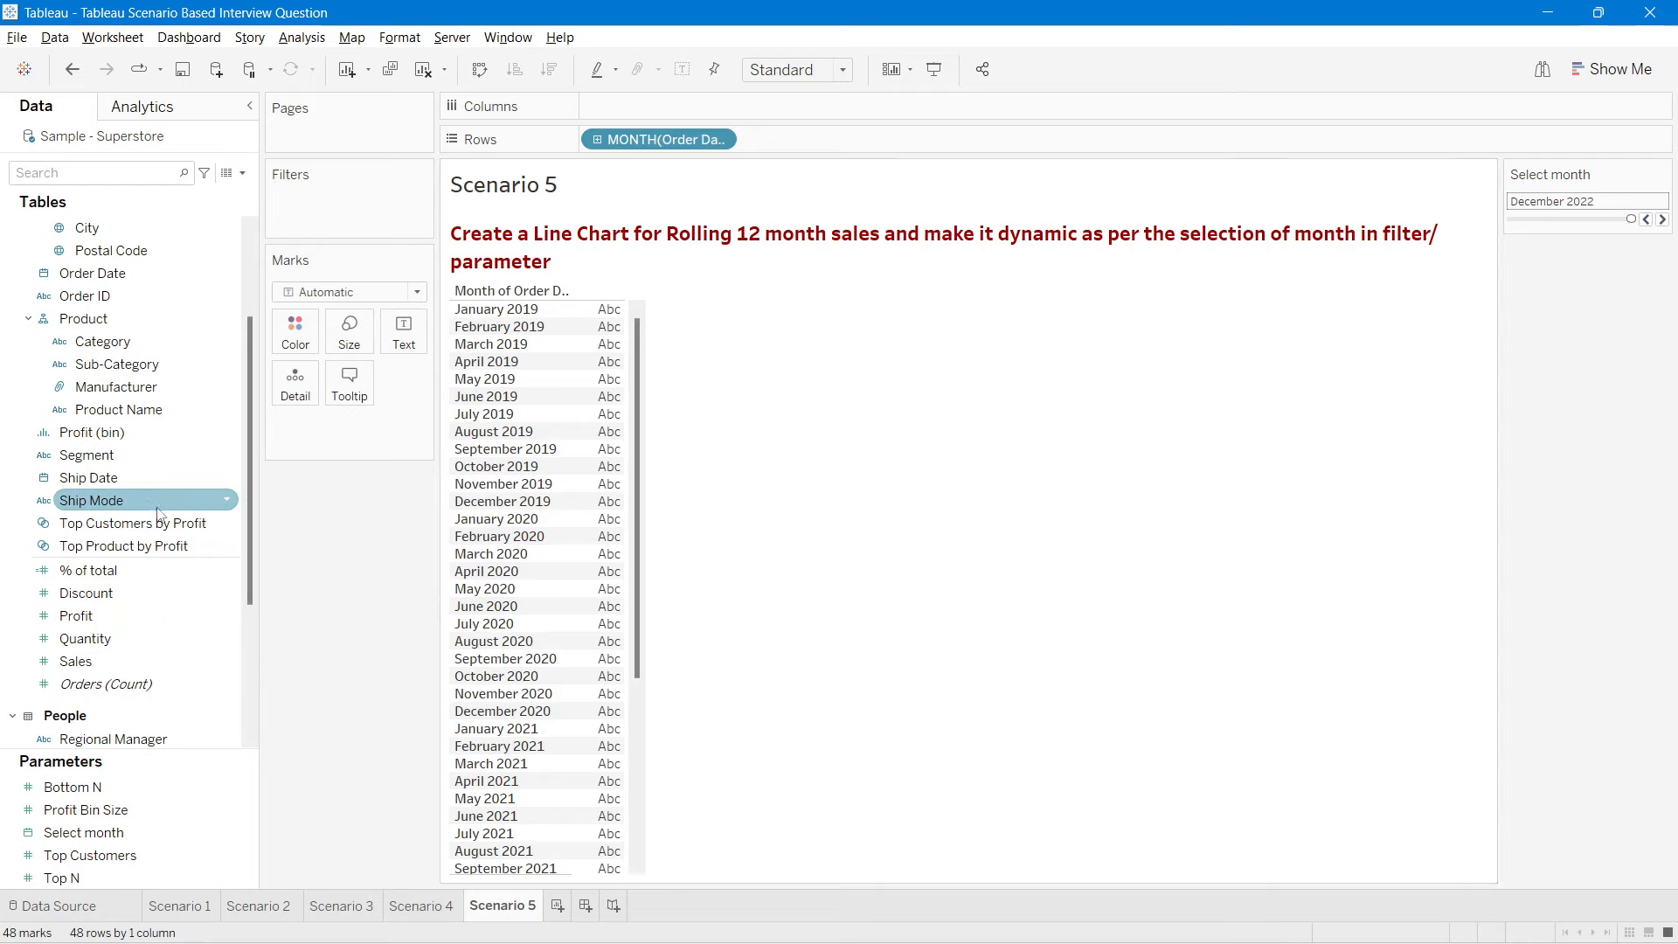
Step: Search the fields for ro and show Rolling 12 months as text beside each month
{"action": "scroll", "coordinate": [612, 559], "scroll_direction": "down", "scroll_amount": 5}
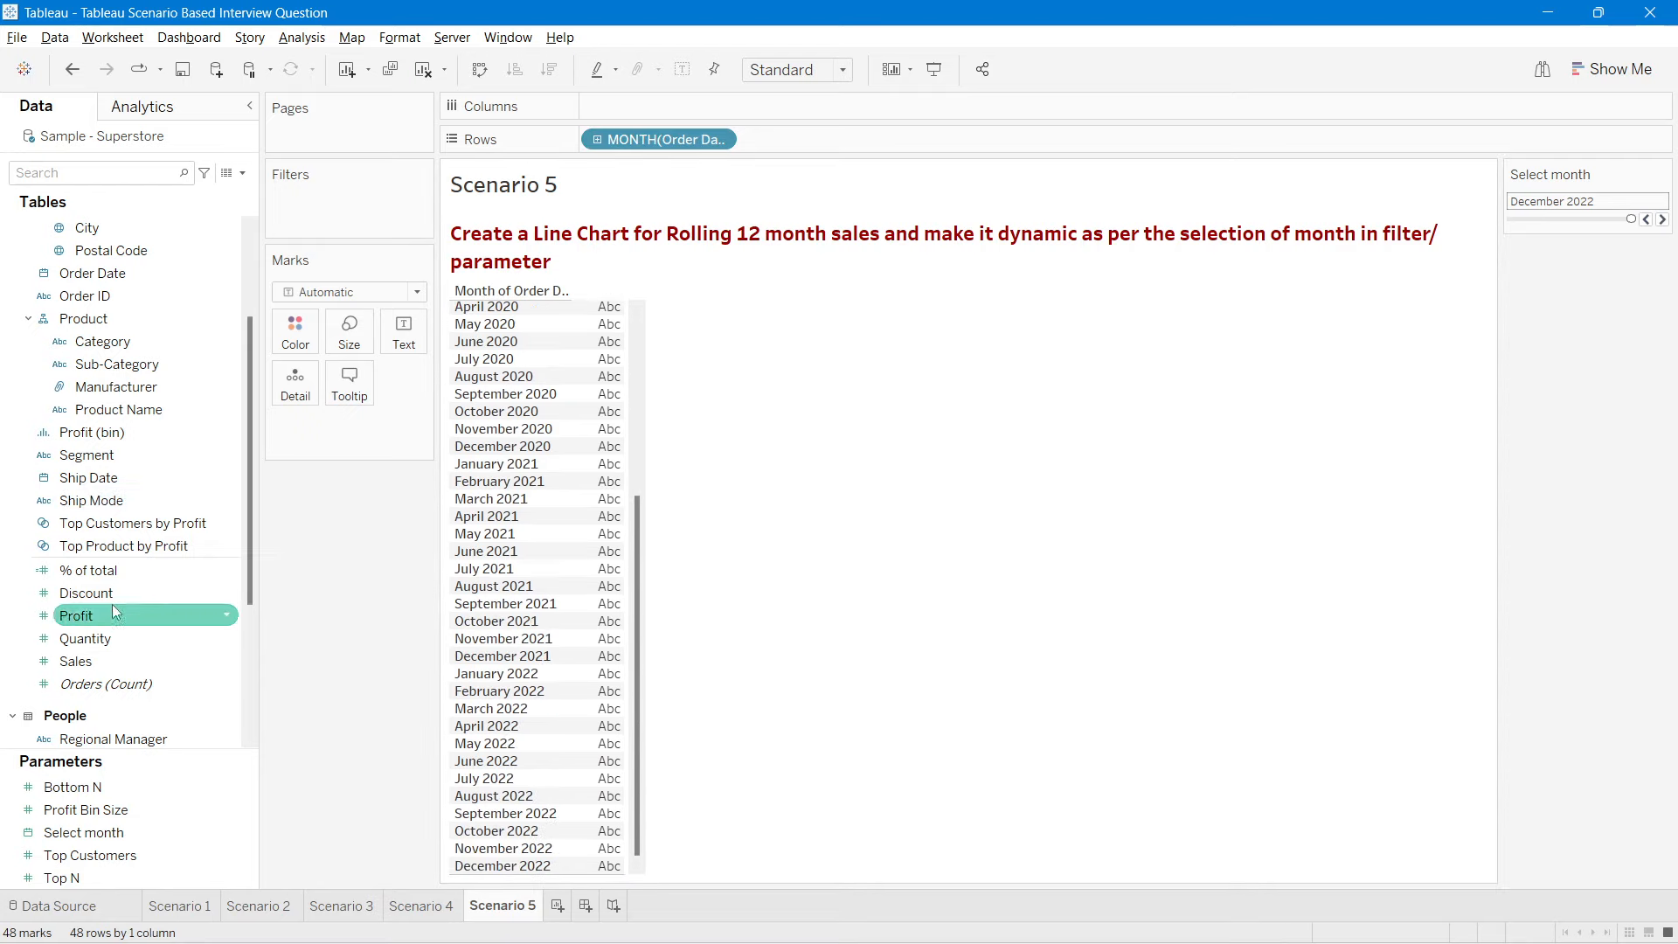
{"action": "scroll", "coordinate": [109, 609], "scroll_direction": "down", "scroll_amount": 3}
{"action": "scroll", "coordinate": [105, 612], "scroll_direction": "up", "scroll_amount": 3}
{"action": "scroll", "coordinate": [99, 524], "scroll_direction": "up", "scroll_amount": 3}
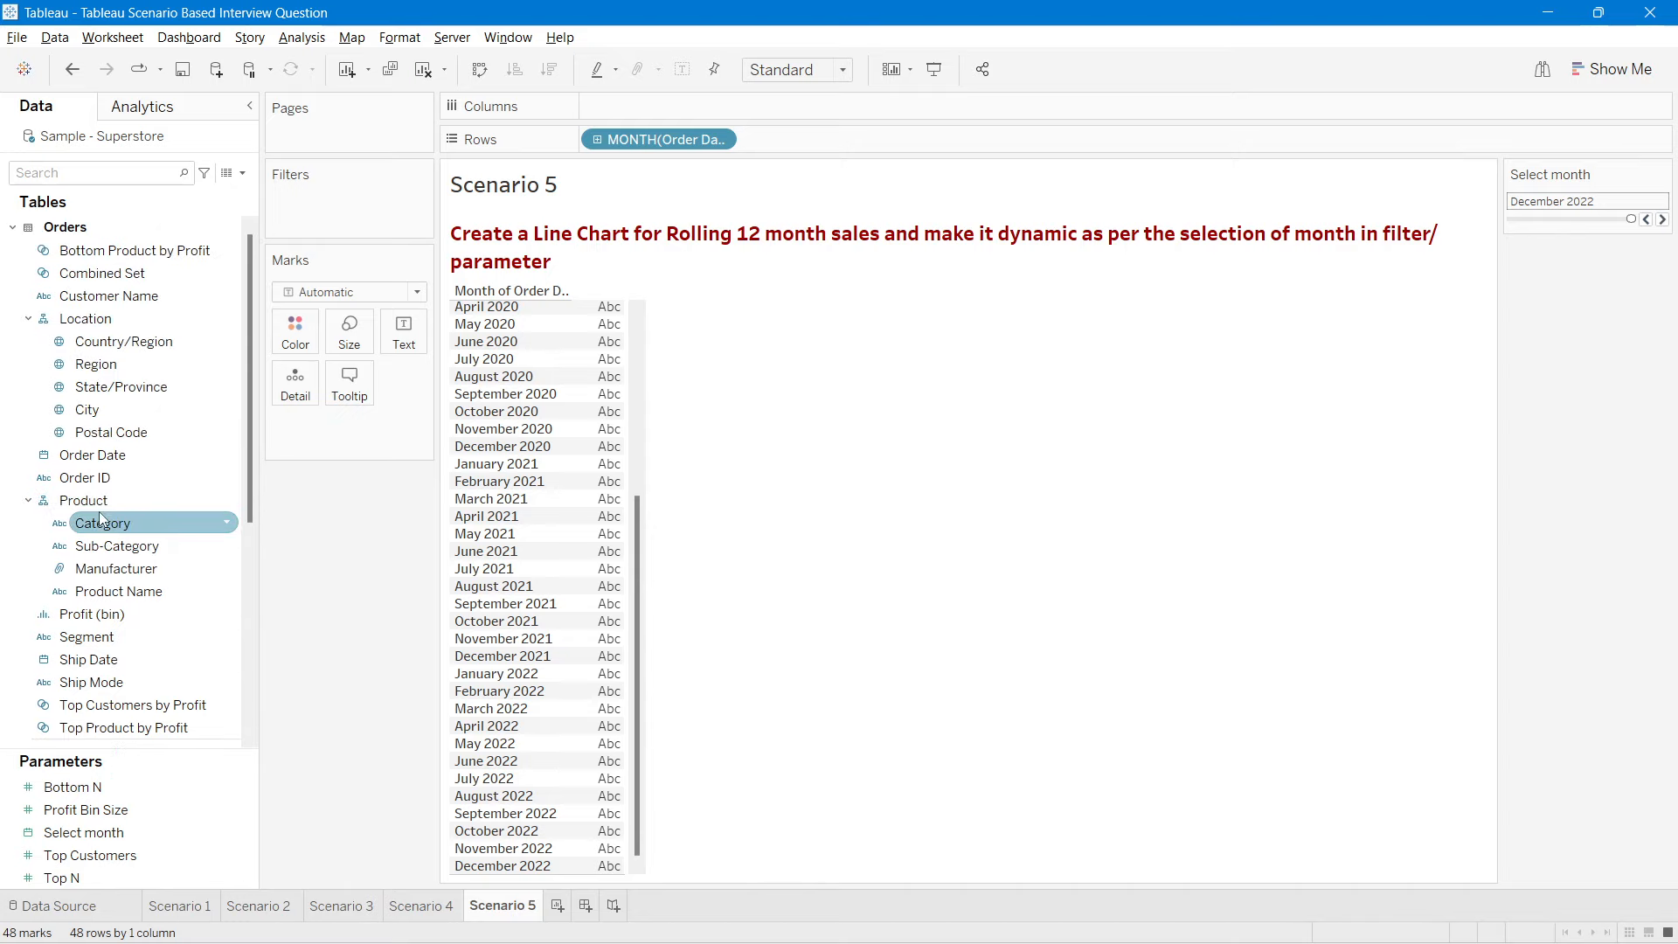
{"action": "scroll", "coordinate": [99, 516], "scroll_direction": "down", "scroll_amount": 1}
{"action": "left_click", "coordinate": [110, 172]}
{"action": "type", "text": "ro"}
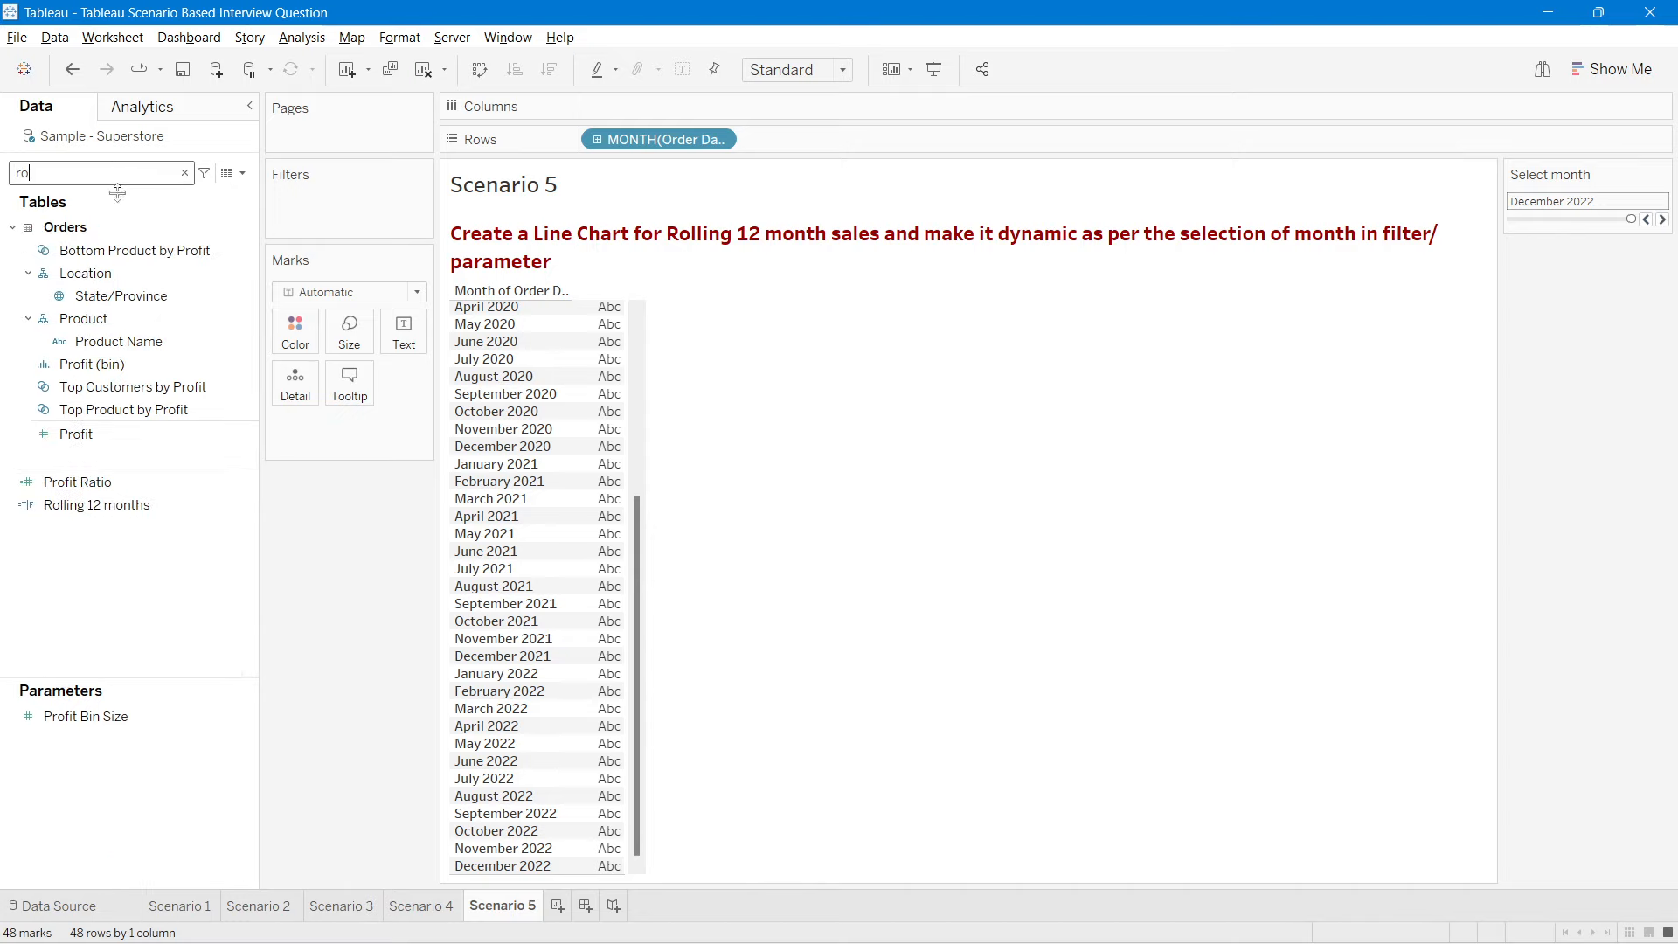
{"action": "left_click_drag", "start_coordinate": [96, 504], "coordinate": [585, 444]}
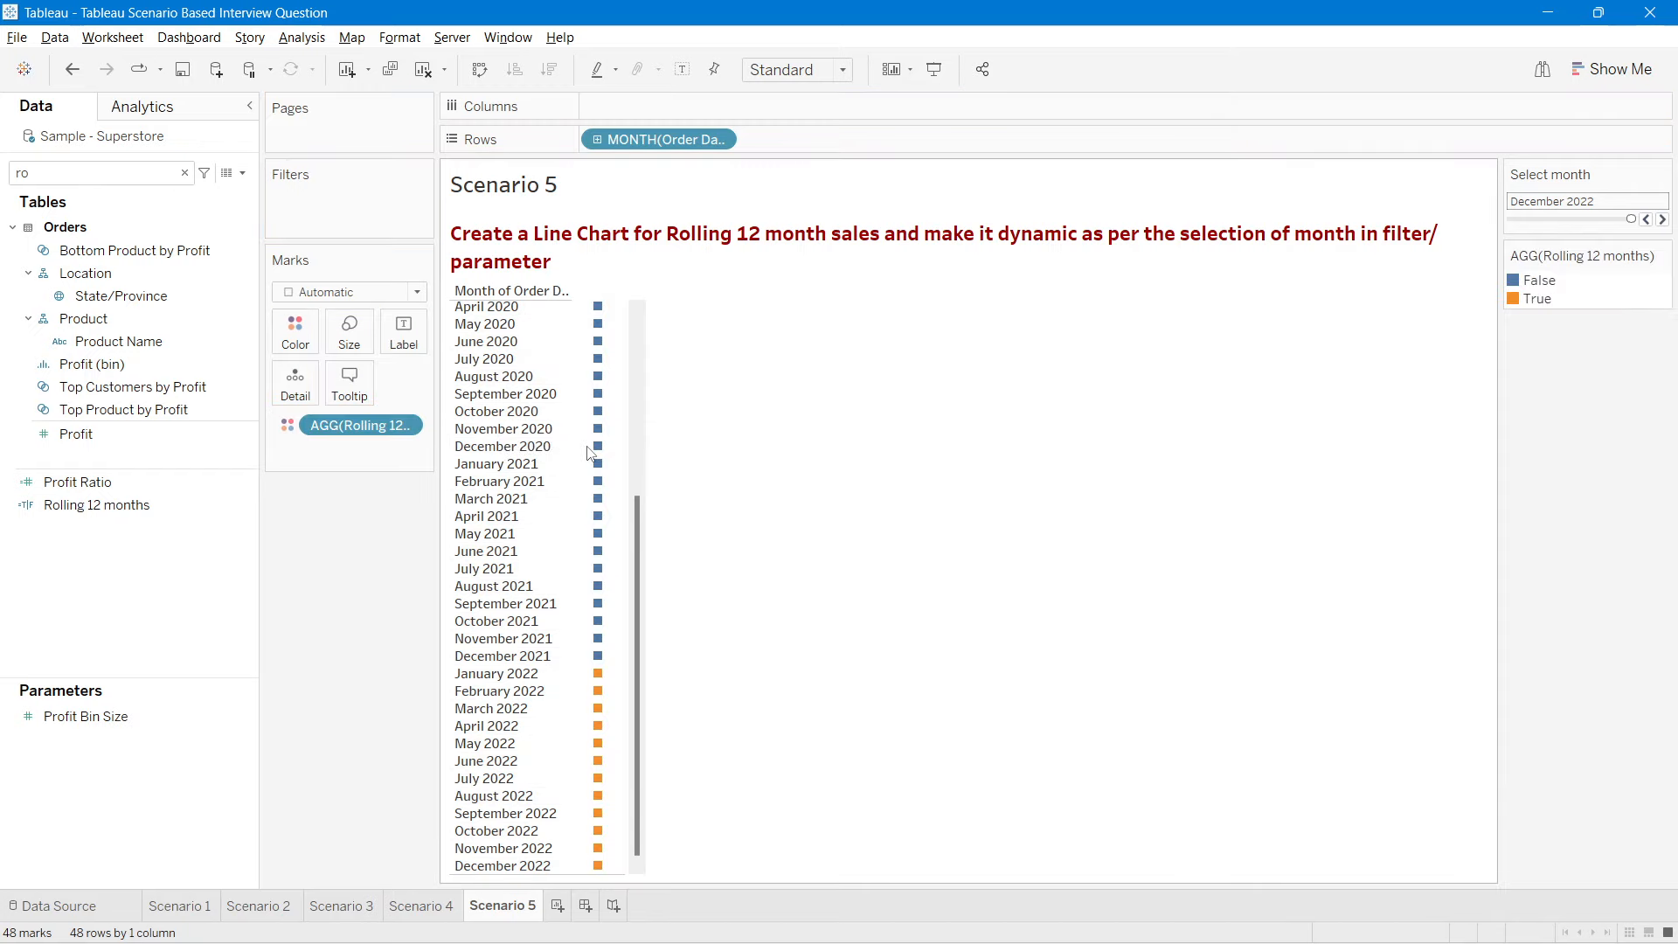
{"action": "left_click_drag", "start_coordinate": [360, 424], "coordinate": [407, 354]}
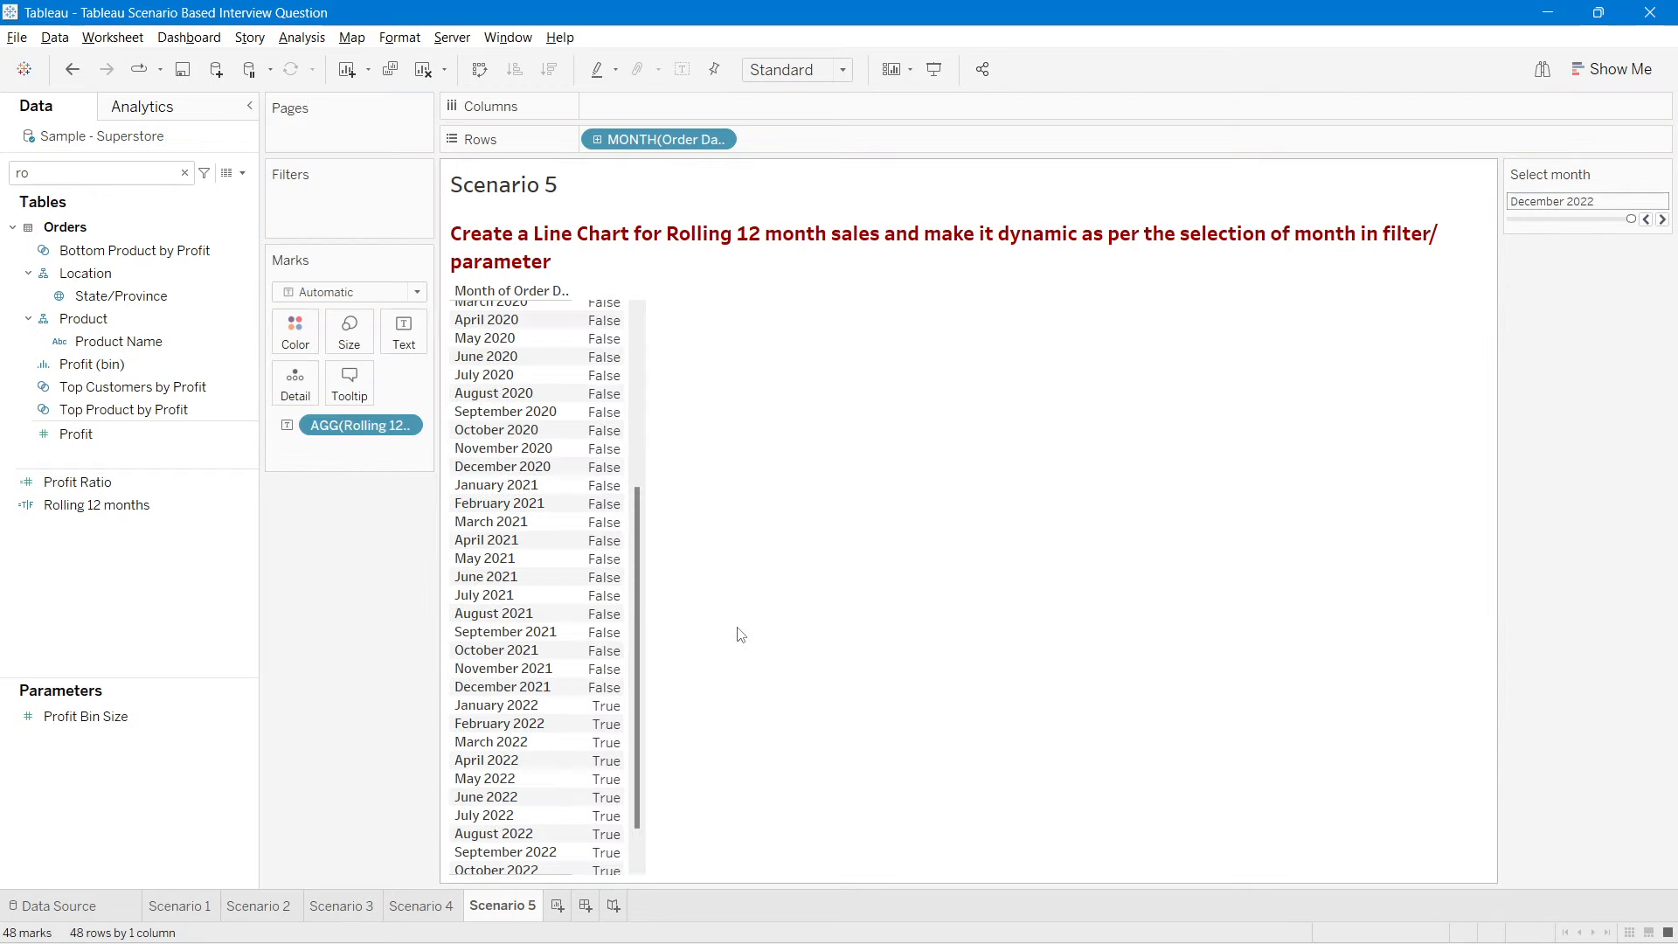
{"action": "scroll", "coordinate": [741, 635], "scroll_direction": "down", "scroll_amount": 1}
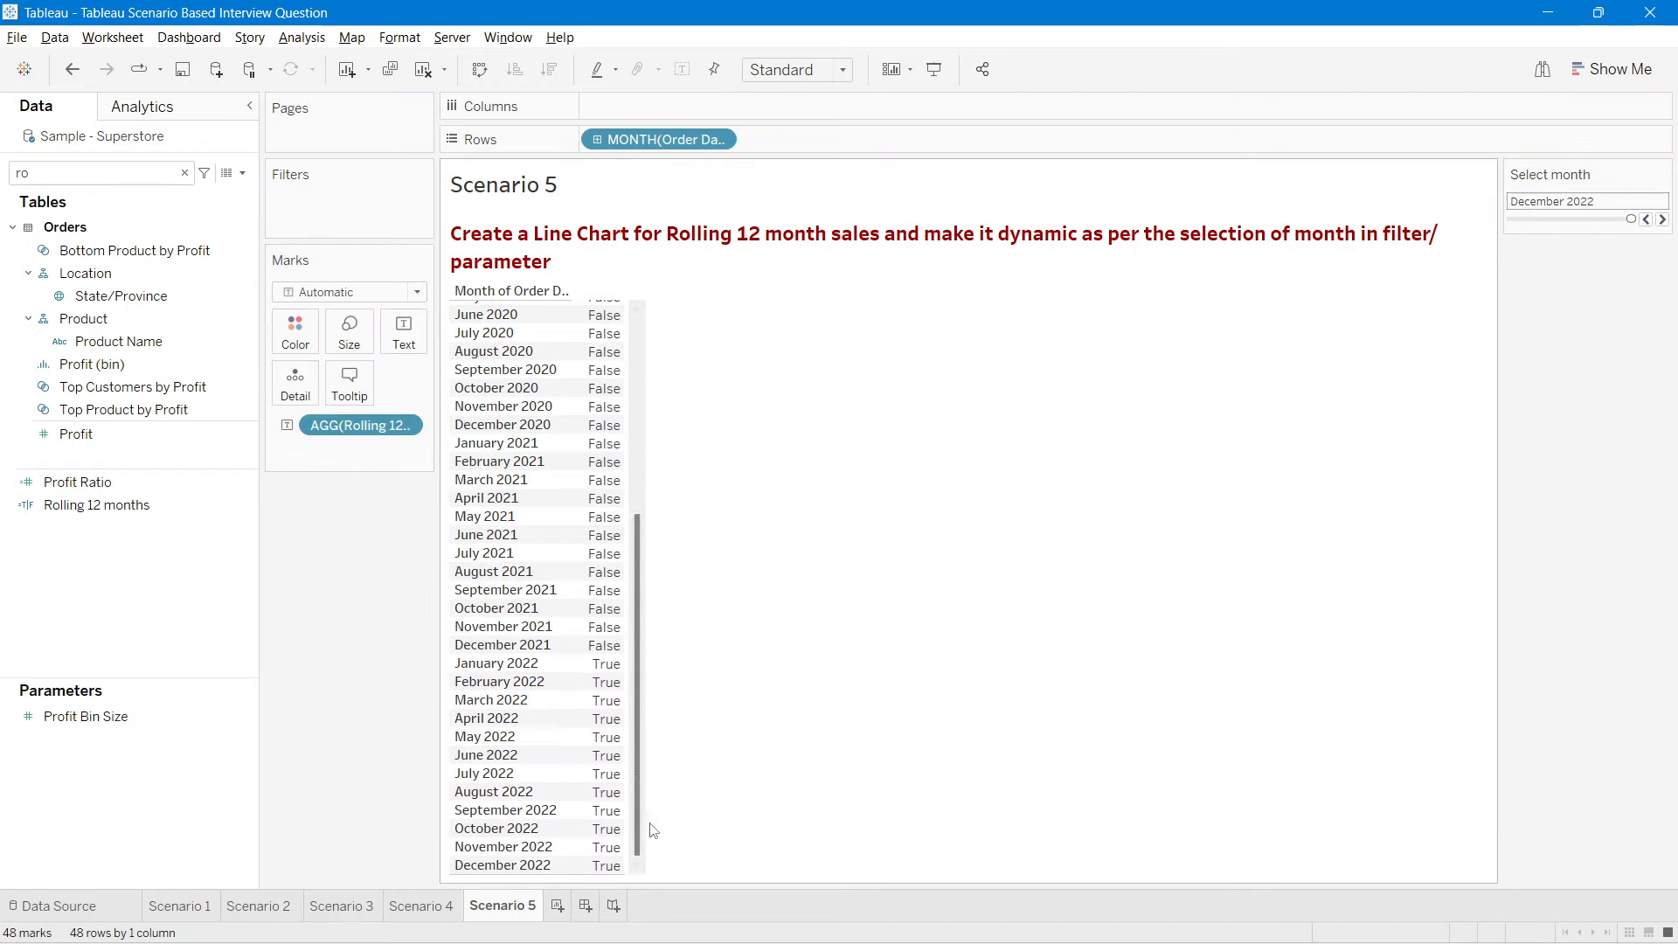
Step: Edit the Rolling 12 months calculation to use the Select month parameter instead of TODAY(), and save it
{"action": "left_click", "coordinate": [209, 416]}
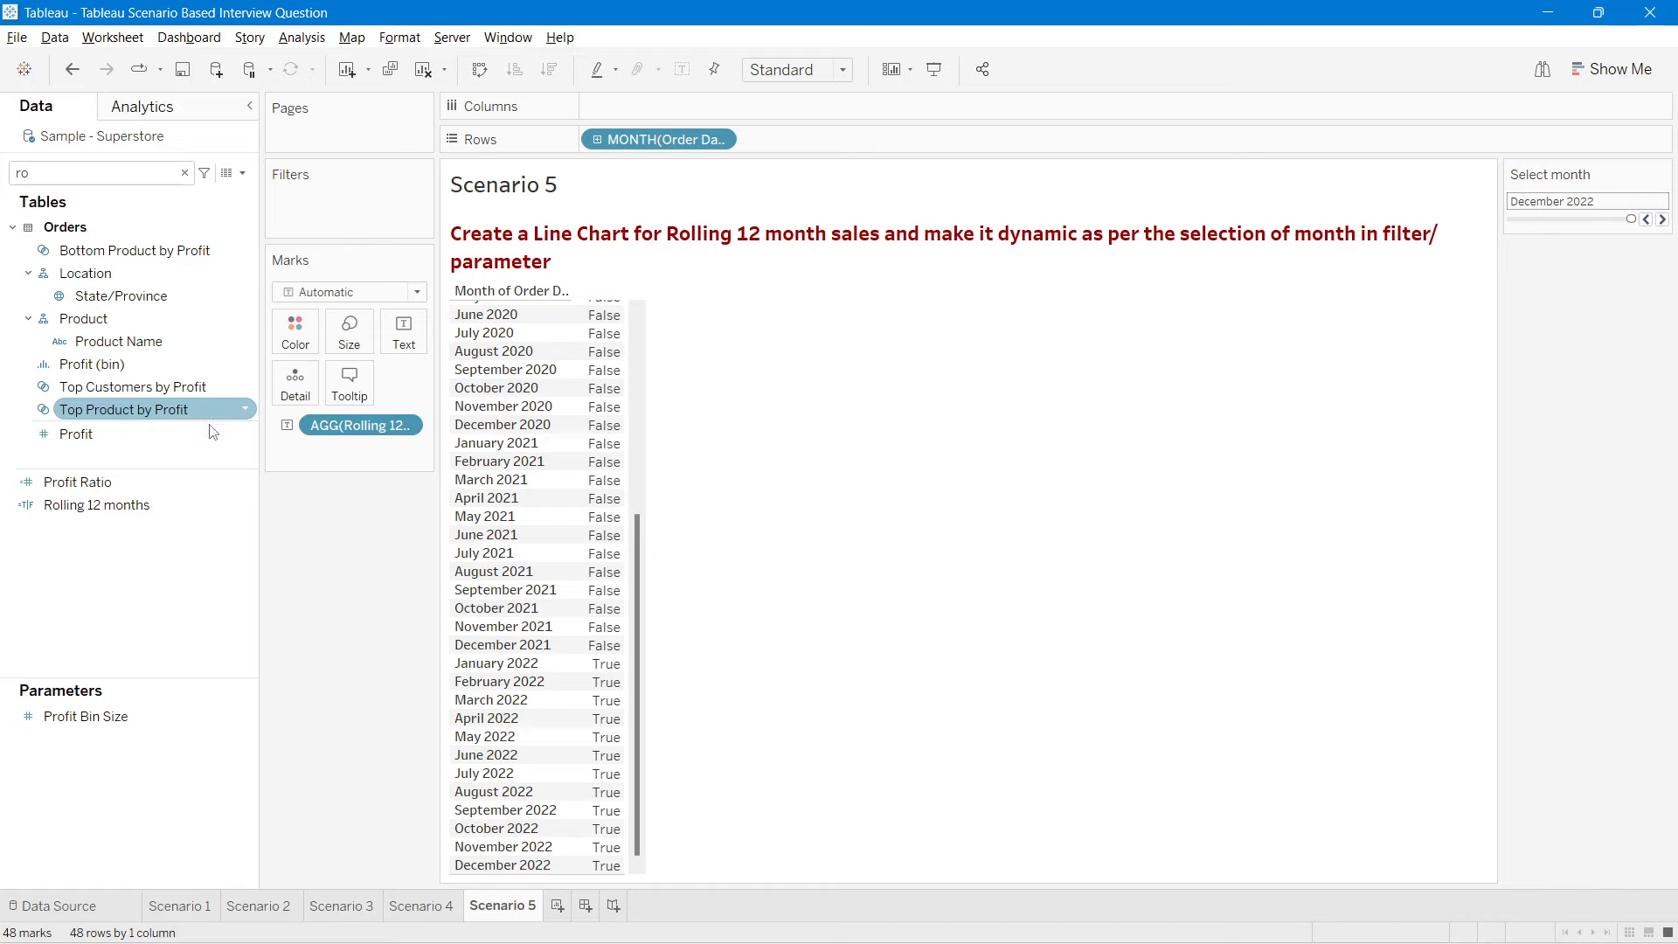
{"action": "right_click", "coordinate": [96, 513]}
{"action": "left_click", "coordinate": [144, 622]}
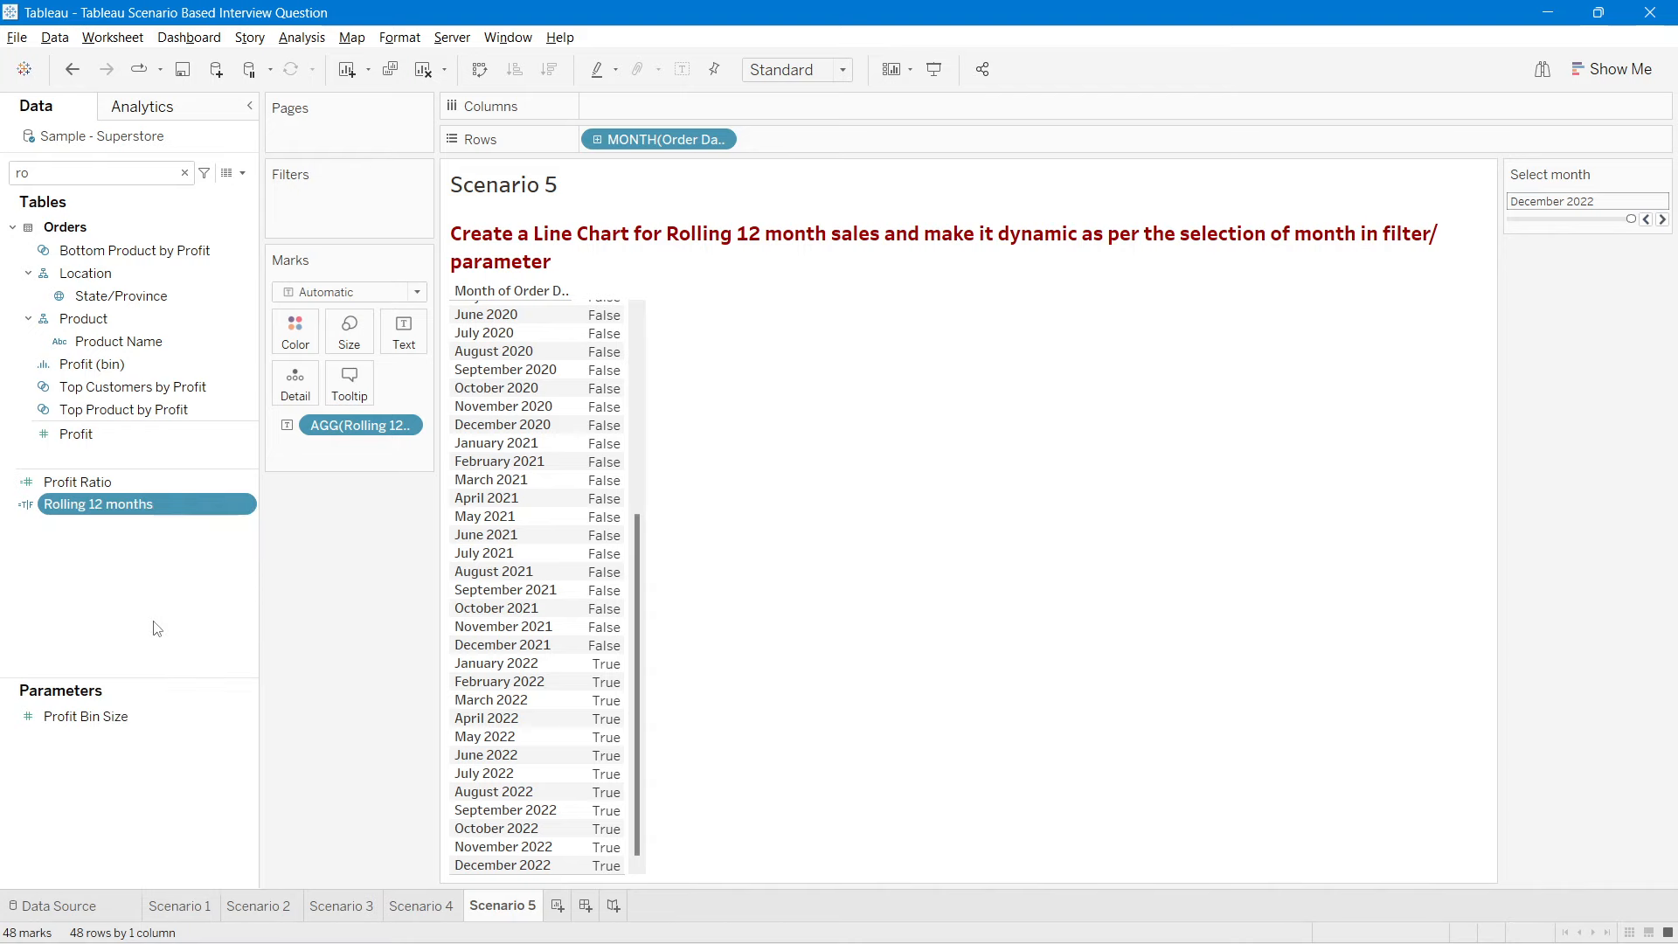
{"action": "left_click_drag", "start_coordinate": [978, 408], "coordinate": [1027, 355]}
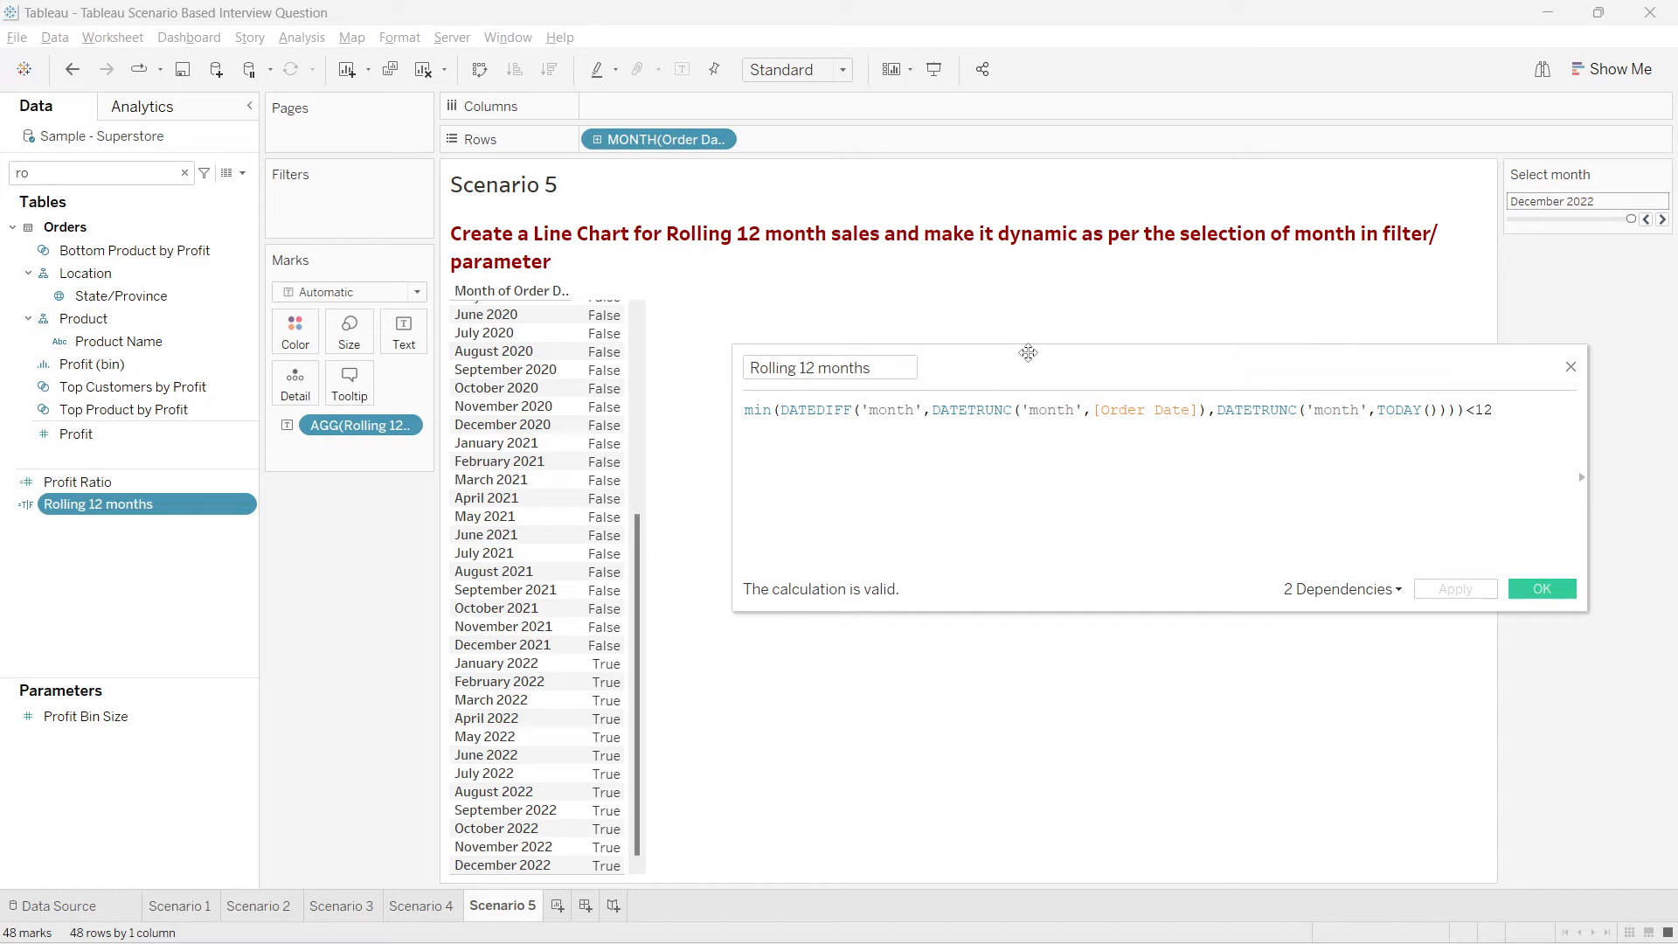
{"action": "left_click", "coordinate": [1378, 411]}
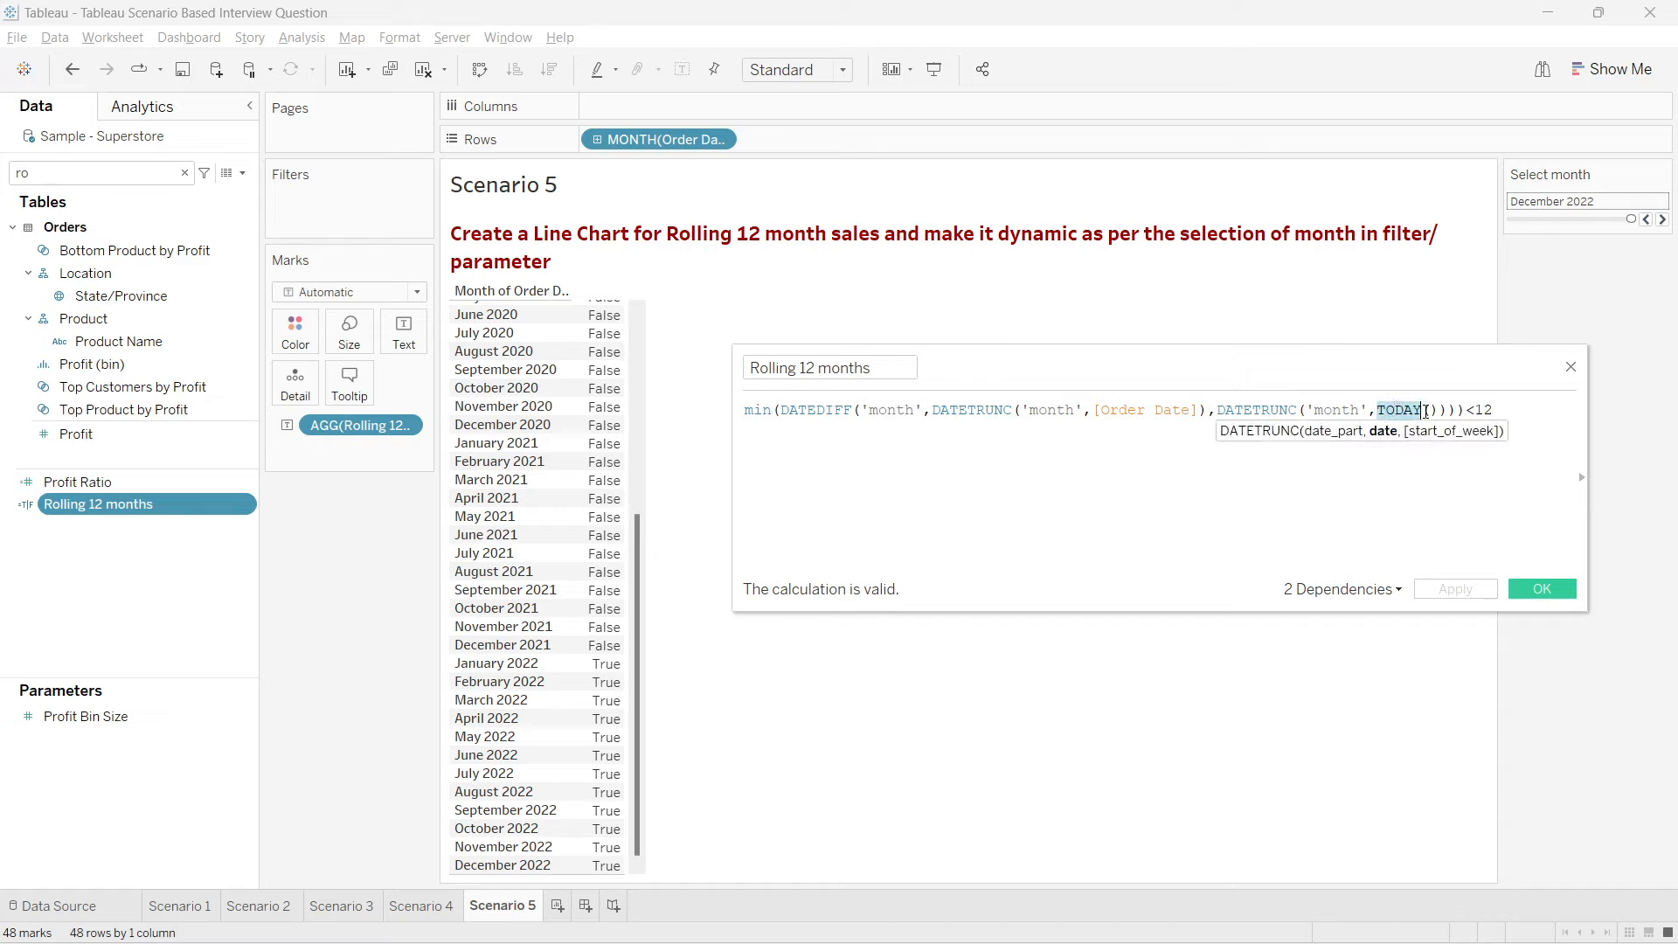
{"action": "left_click_drag", "start_coordinate": [1425, 411], "coordinate": [1396, 409]}
{"action": "type", "text": "sel"}
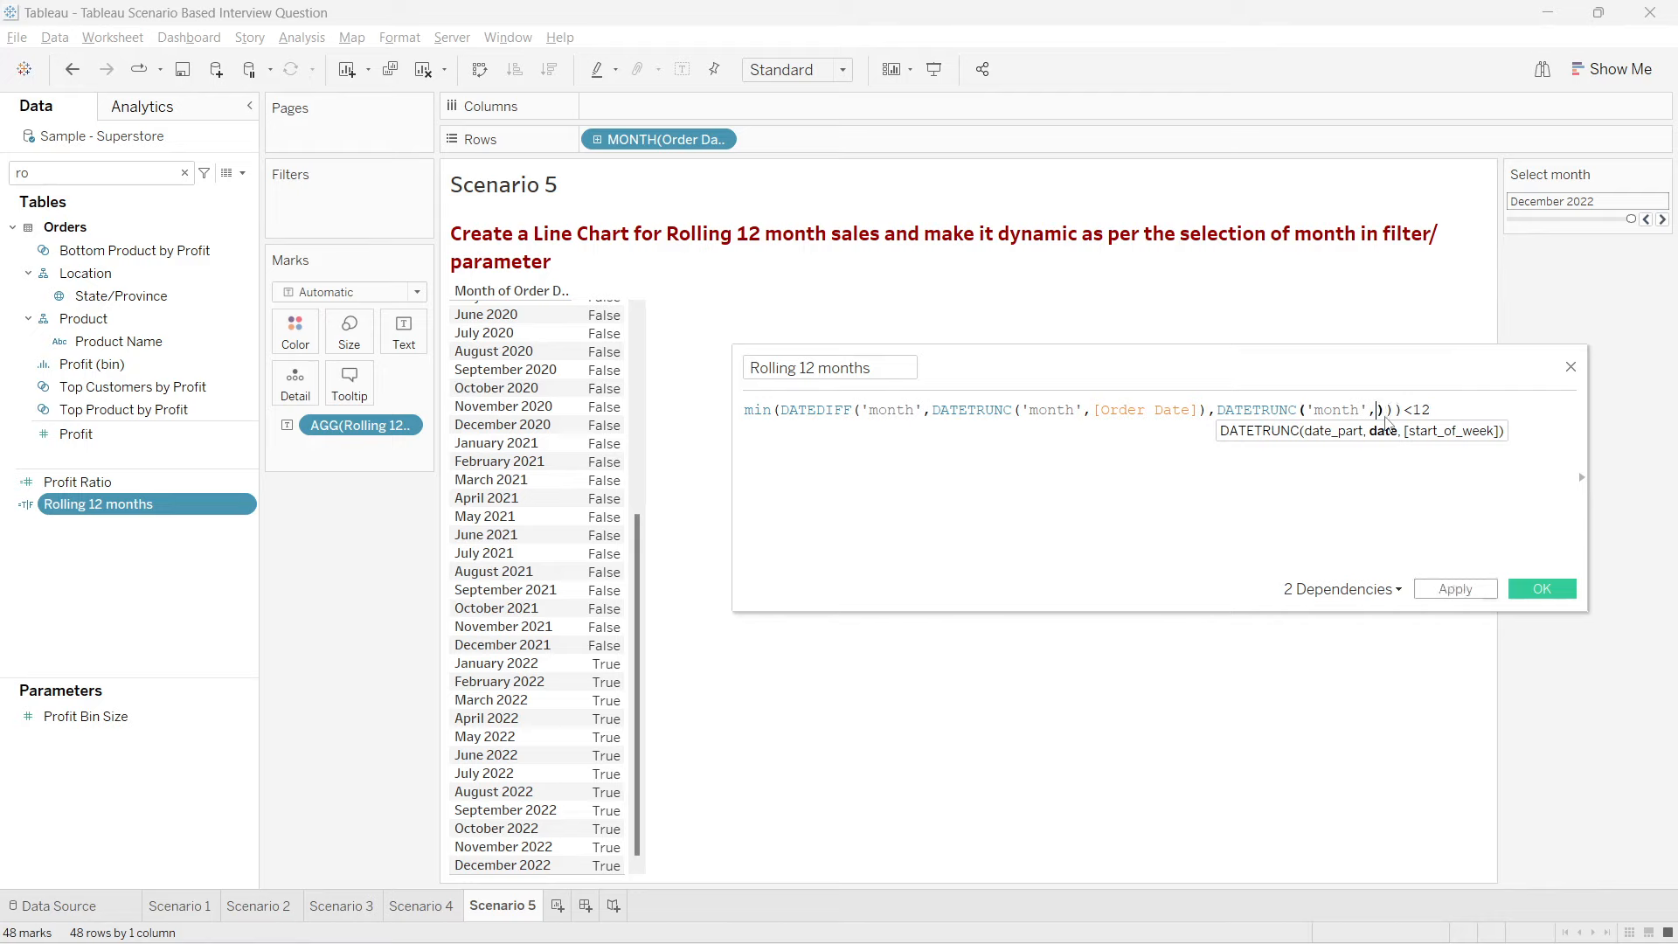
{"action": "left_click", "coordinate": [1418, 432]}
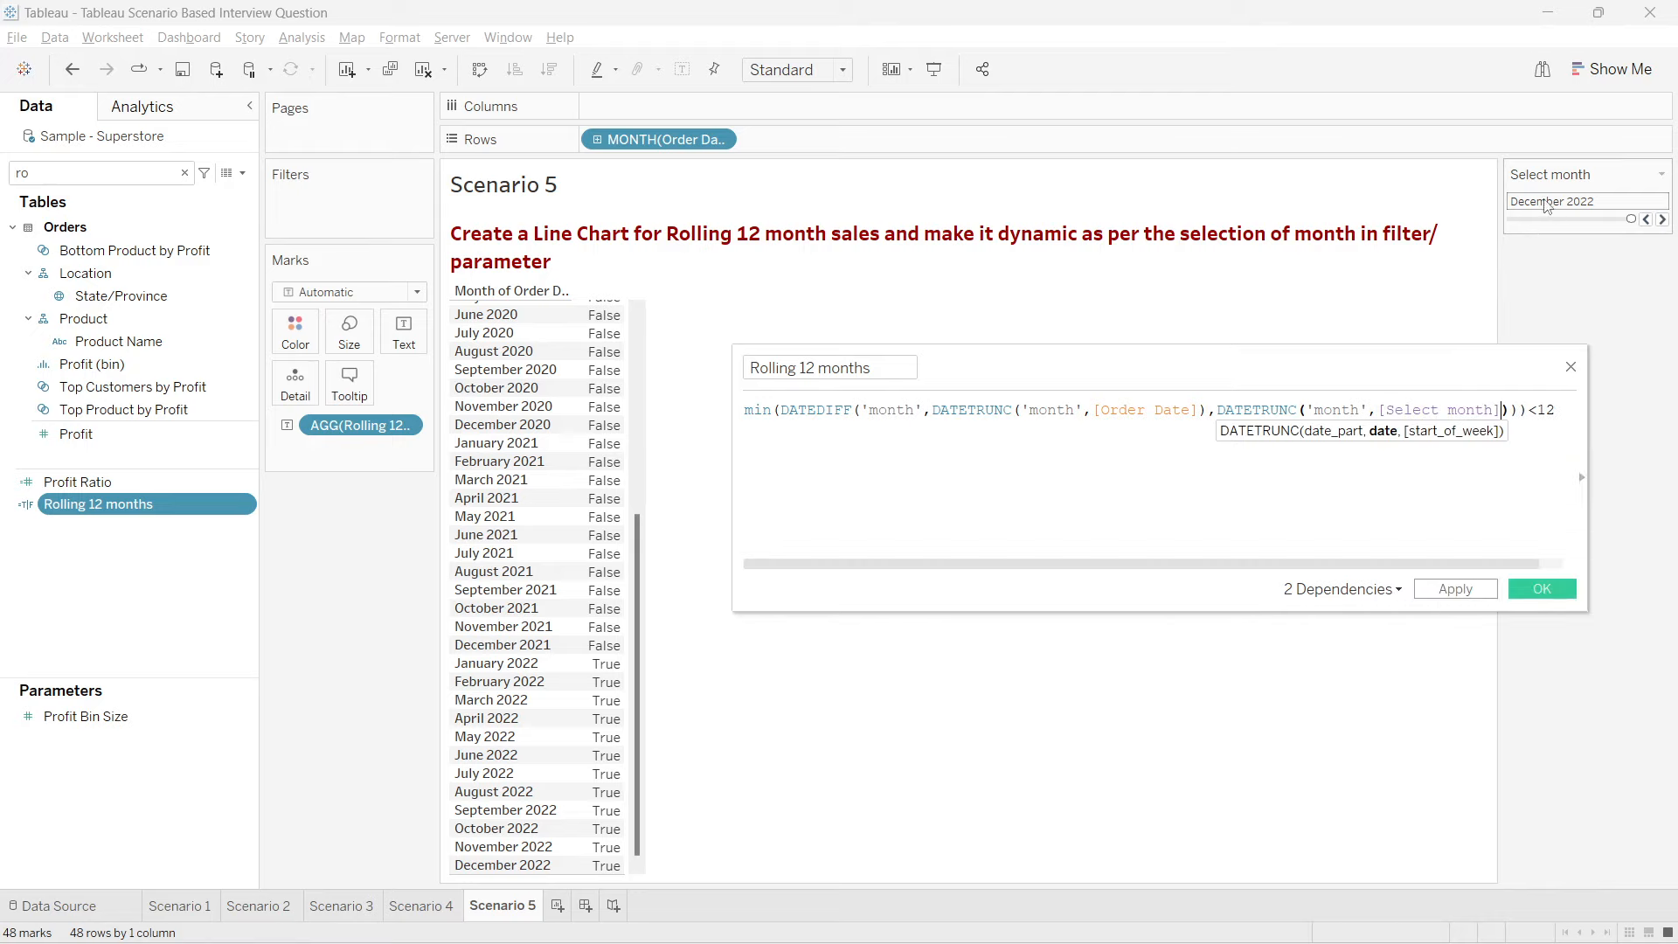
{"action": "left_click", "coordinate": [1541, 591]}
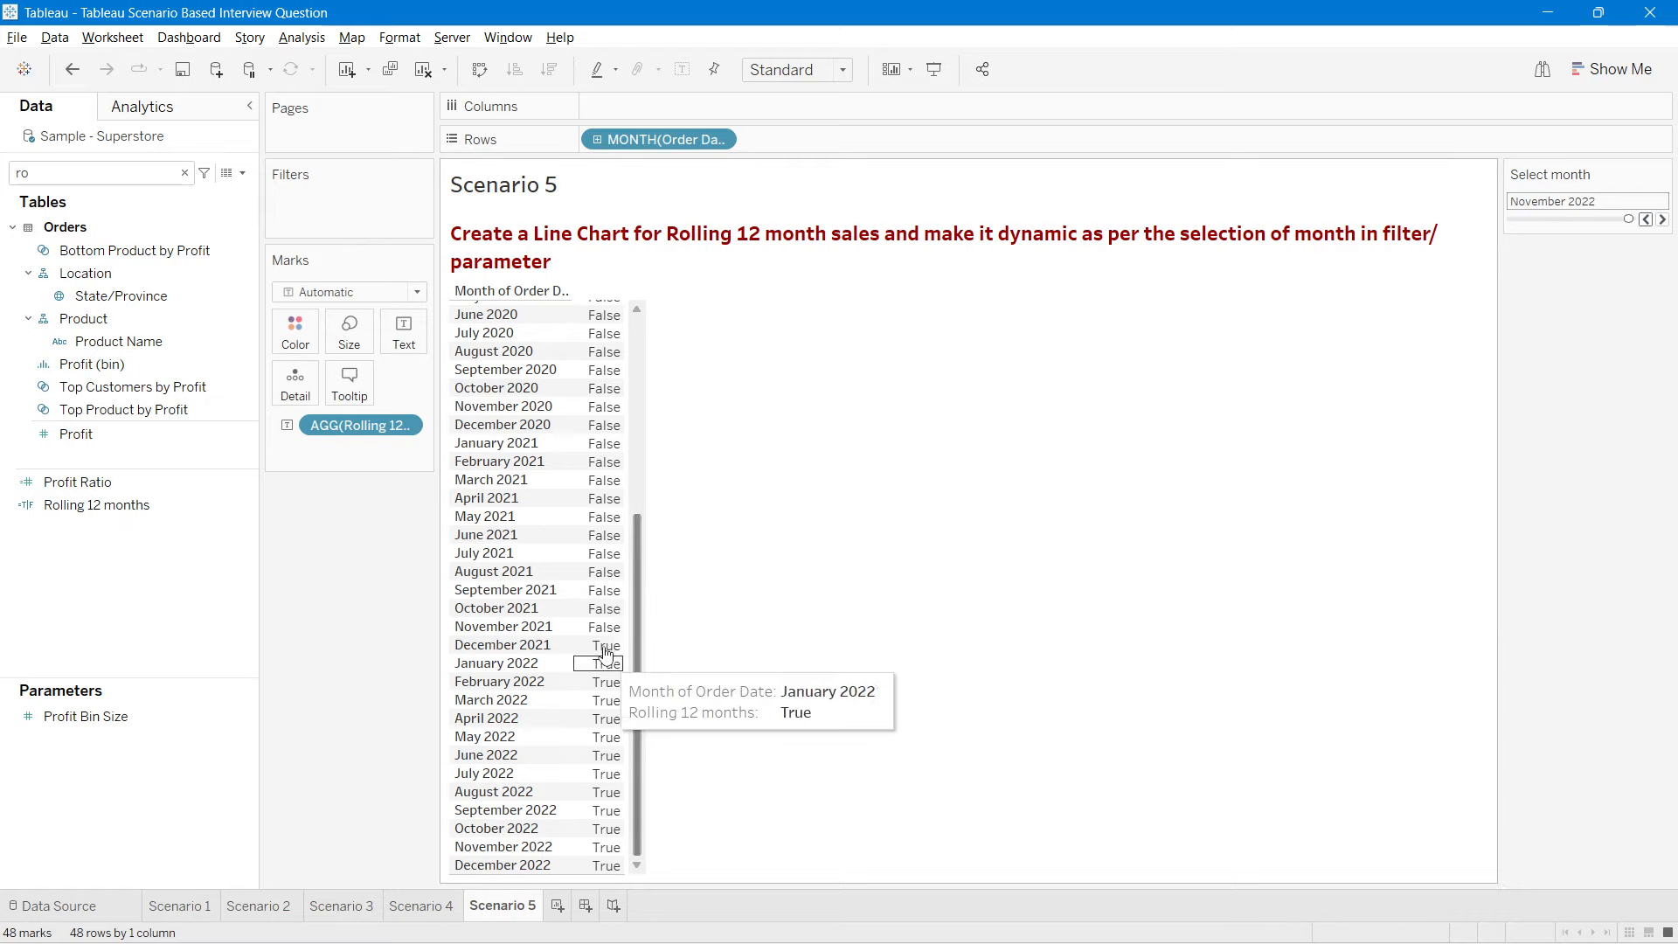
Step: Highlight the values from December 2021 to December 2022 to check which months count as rolling, then clear the selection
{"action": "left_click_drag", "start_coordinate": [602, 644], "coordinate": [605, 867]}
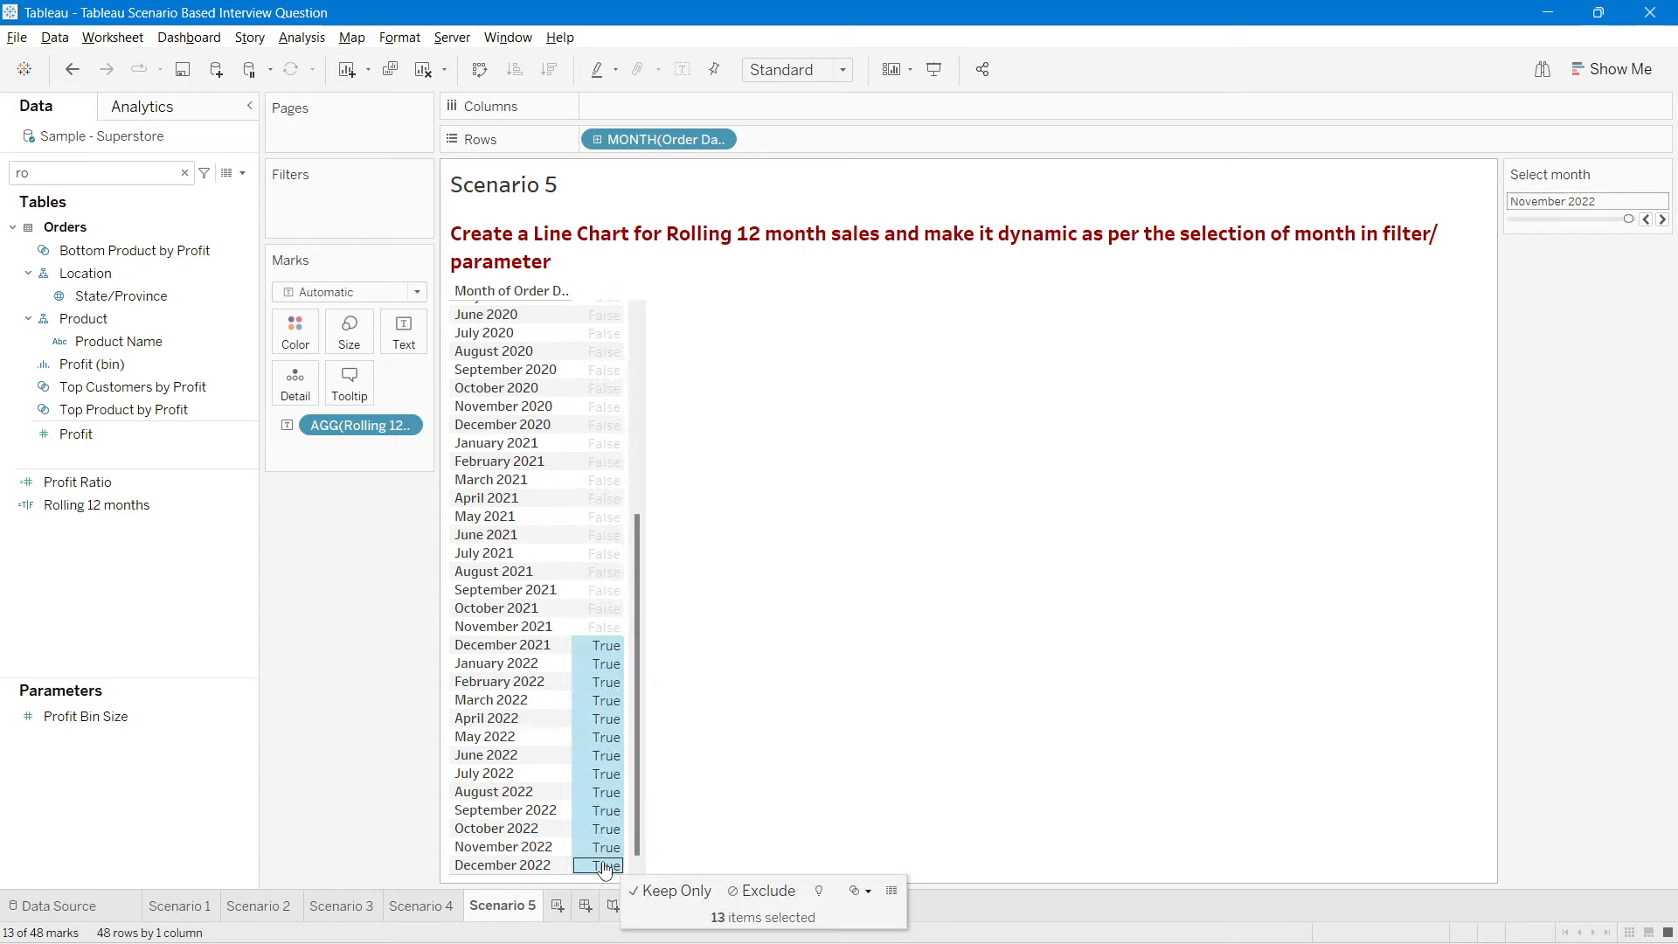
{"action": "left_click", "coordinate": [779, 564]}
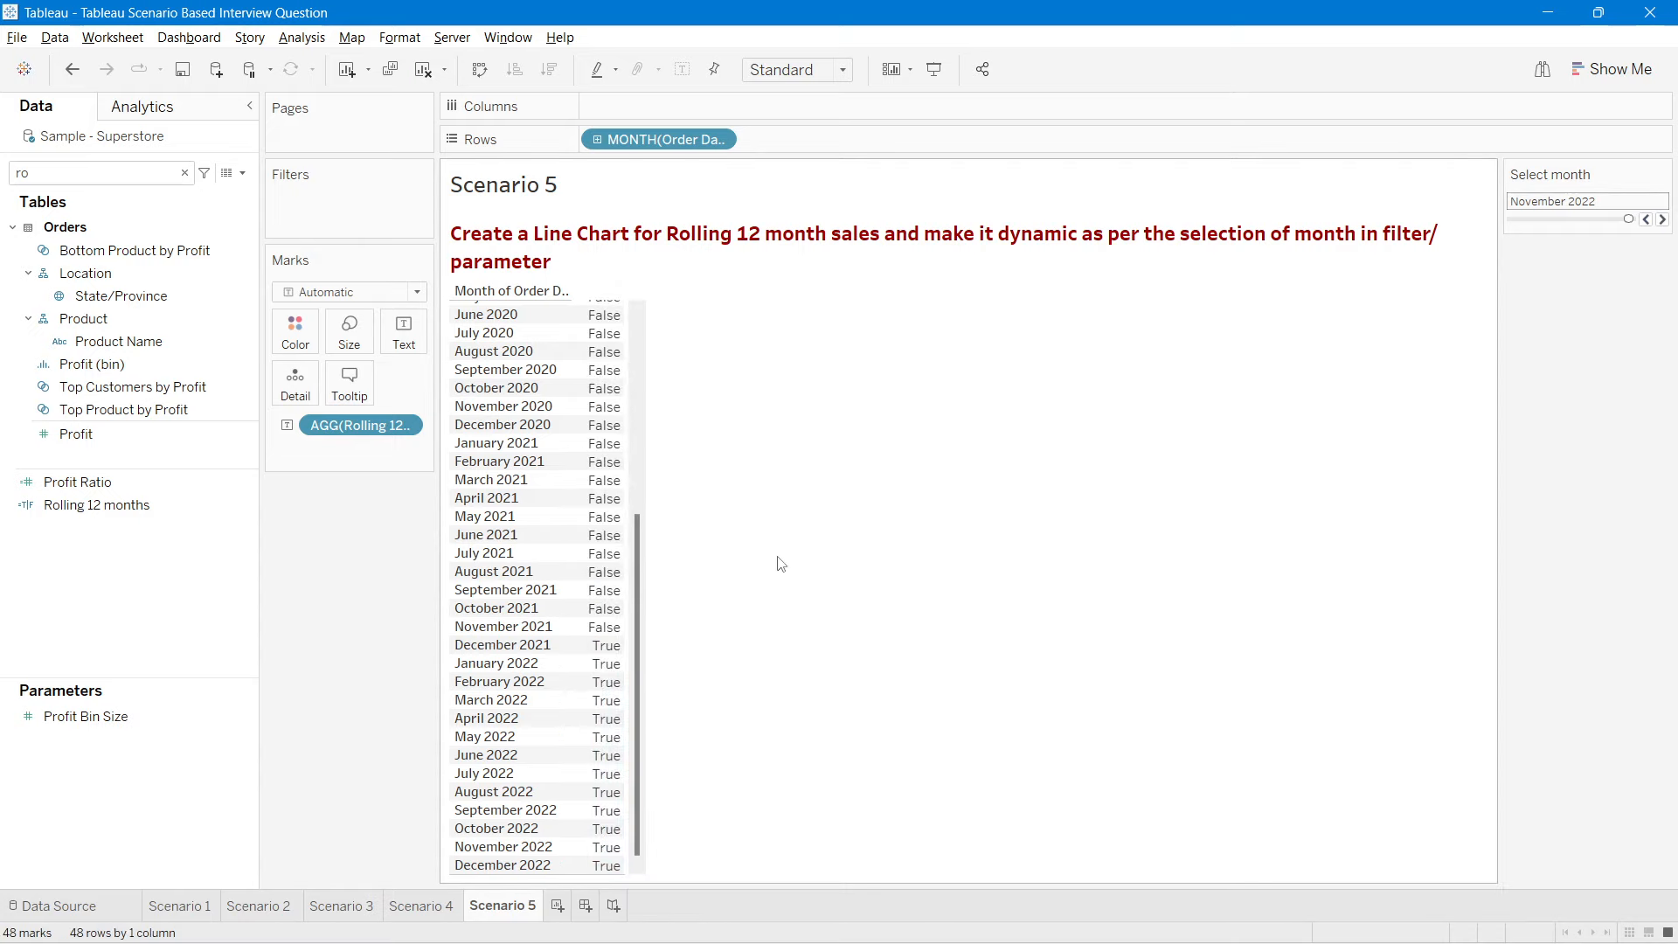
Step: Remove the <12 condition from the Rolling 12 months calculation and save it so it returns the month difference
{"action": "left_click", "coordinate": [162, 509]}
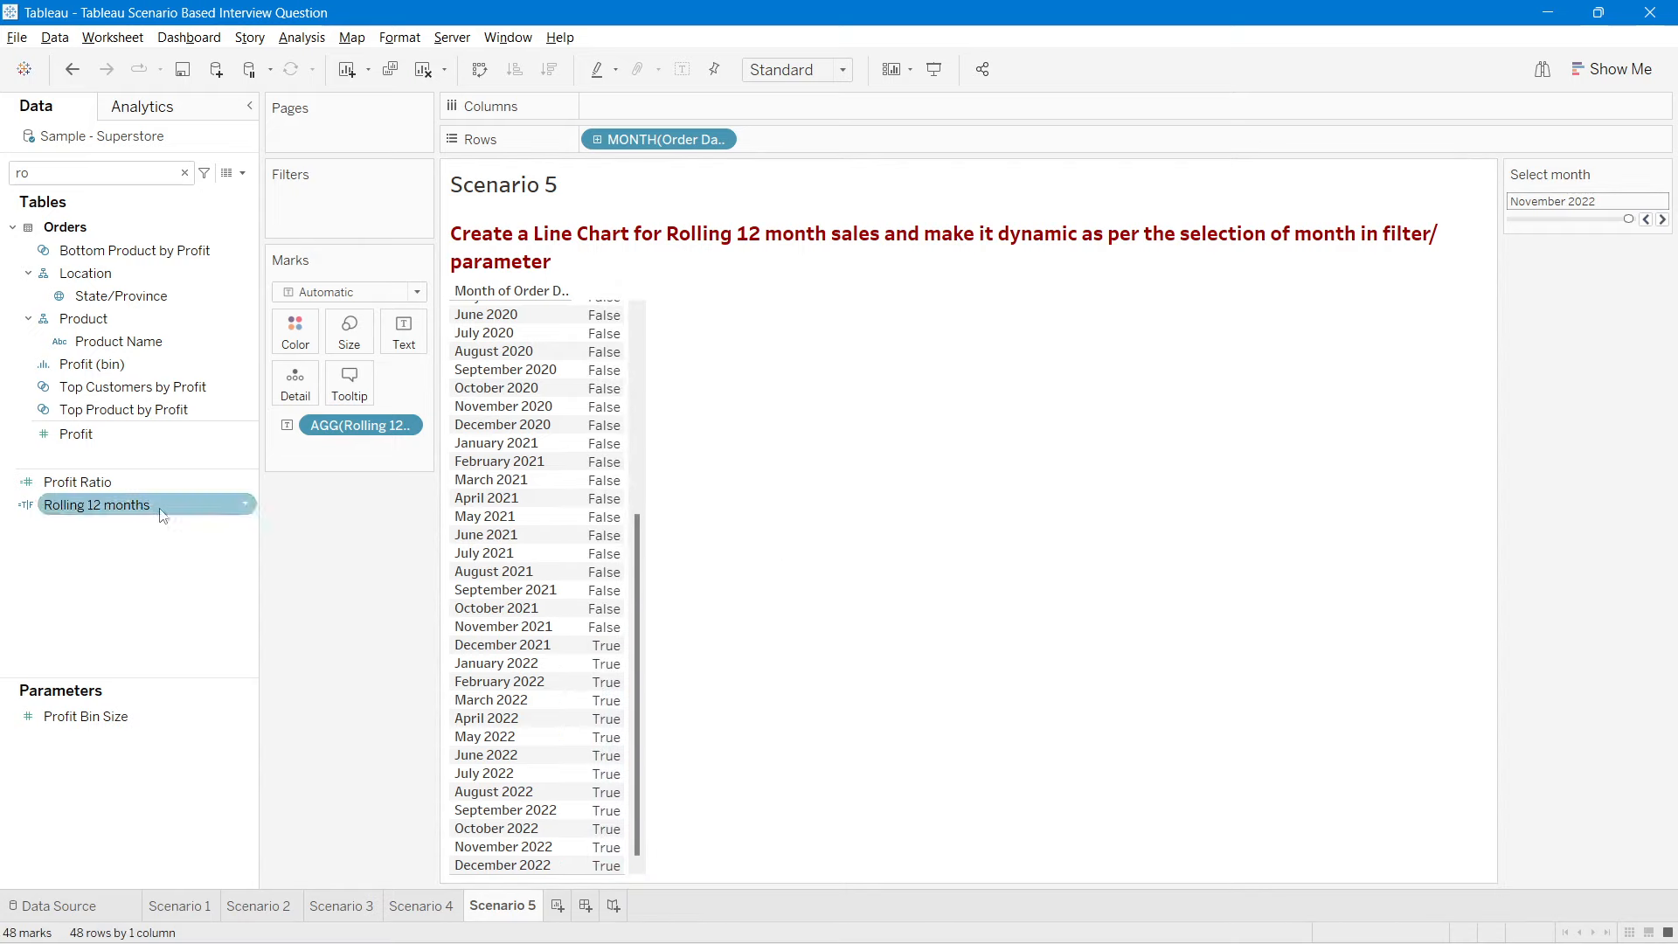
{"action": "right_click", "coordinate": [163, 516]}
{"action": "left_click", "coordinate": [179, 622]}
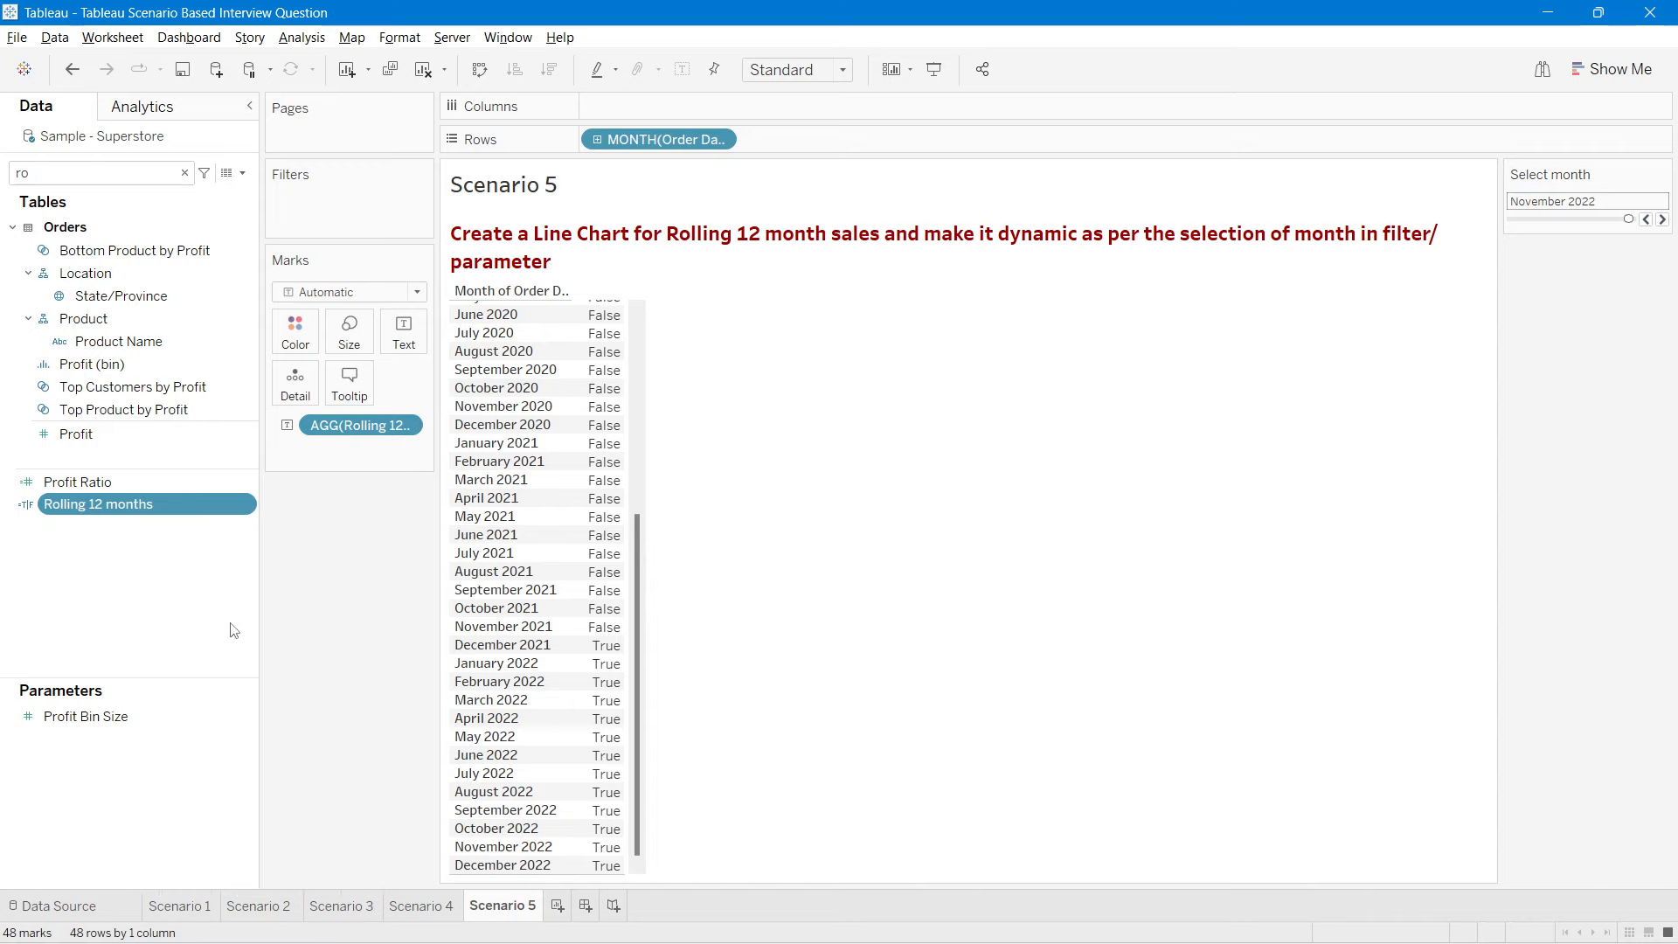
{"action": "left_click_drag", "start_coordinate": [1540, 414], "coordinate": [1510, 415]}
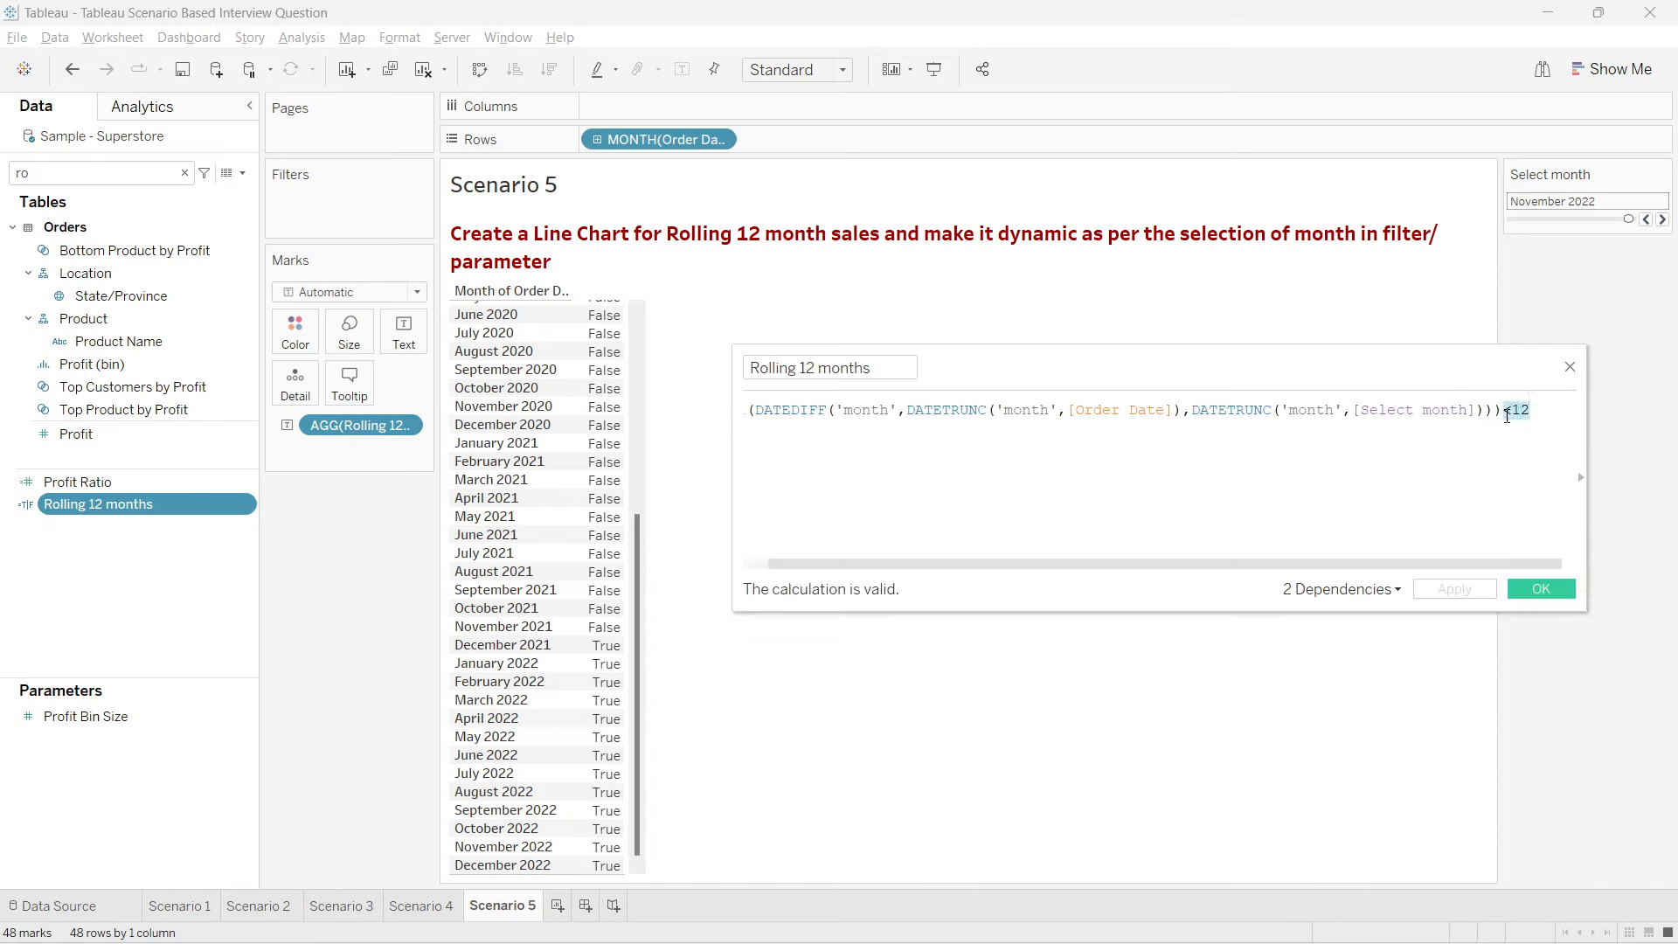
{"action": "key", "text": "BackSpace"}
{"action": "left_click", "coordinate": [1512, 581]}
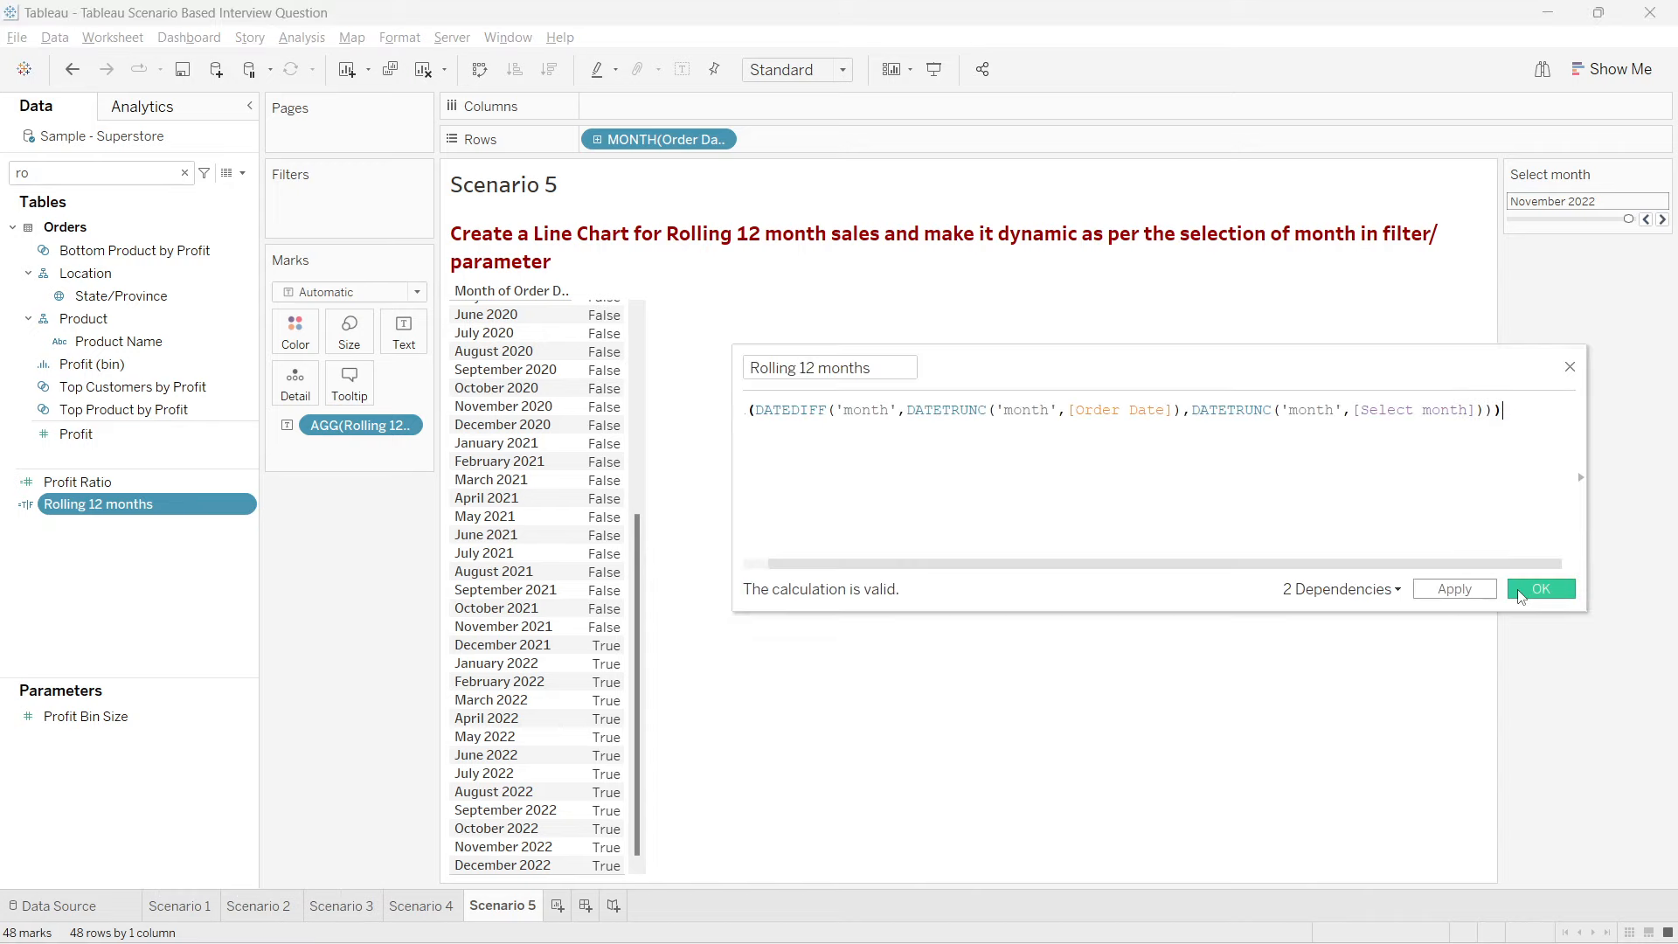
{"action": "left_click", "coordinate": [840, 521]}
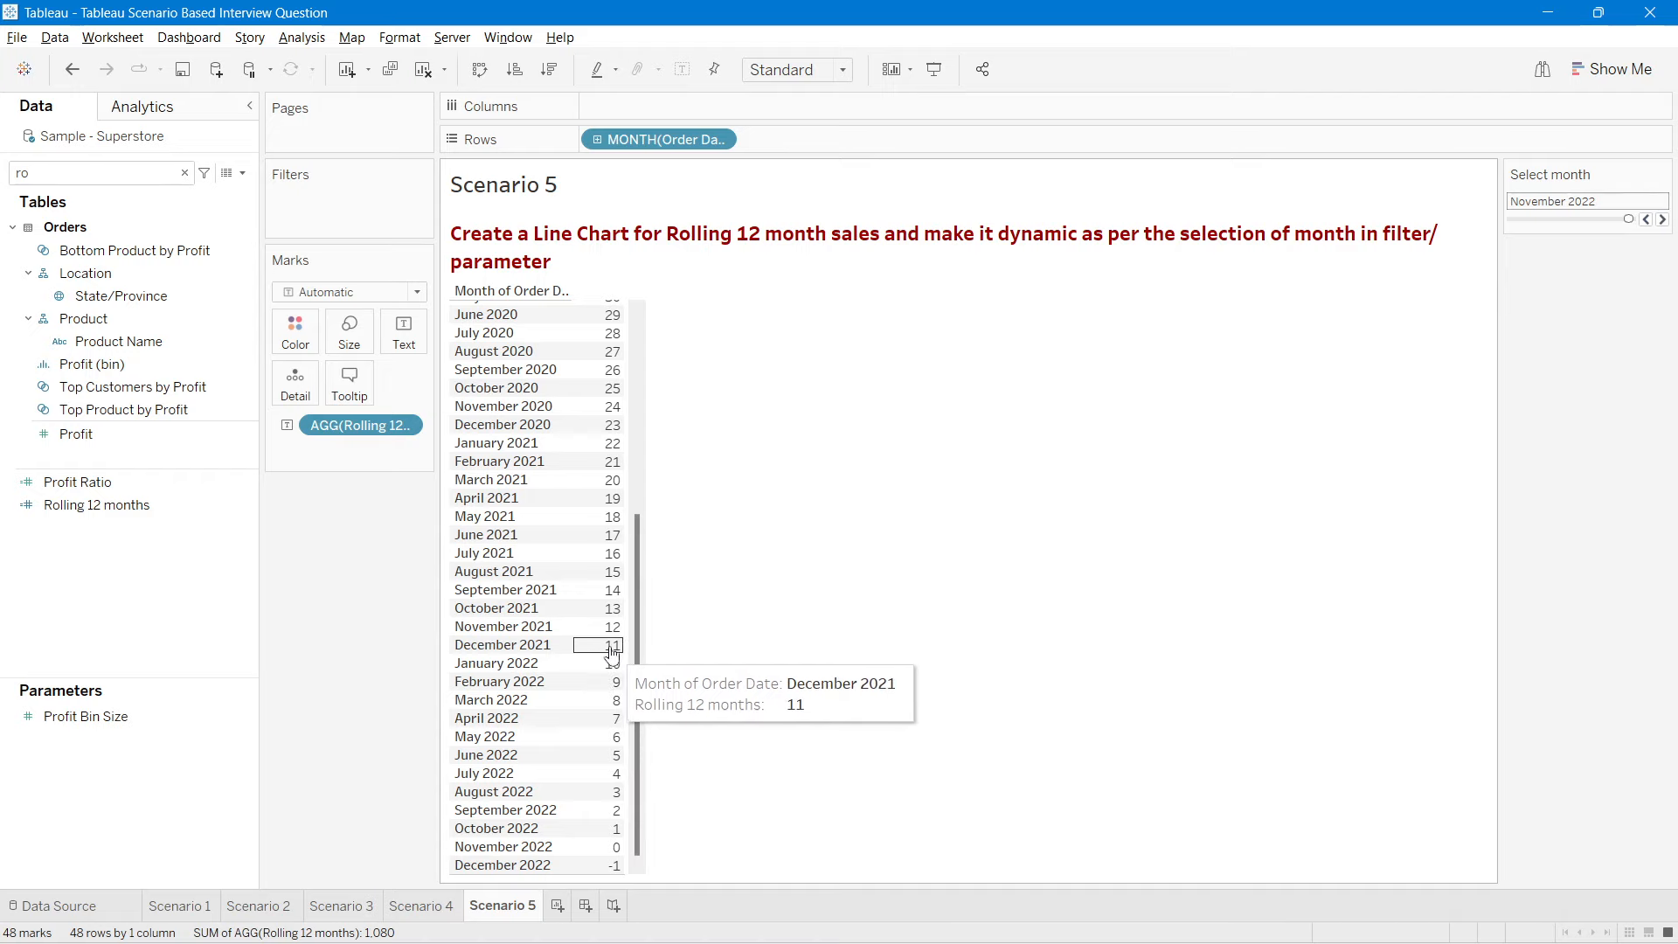
Step: Examine the month differences from December 2021 to December 2022, then clear the selection
{"action": "left_click_drag", "start_coordinate": [603, 647], "coordinate": [601, 879]}
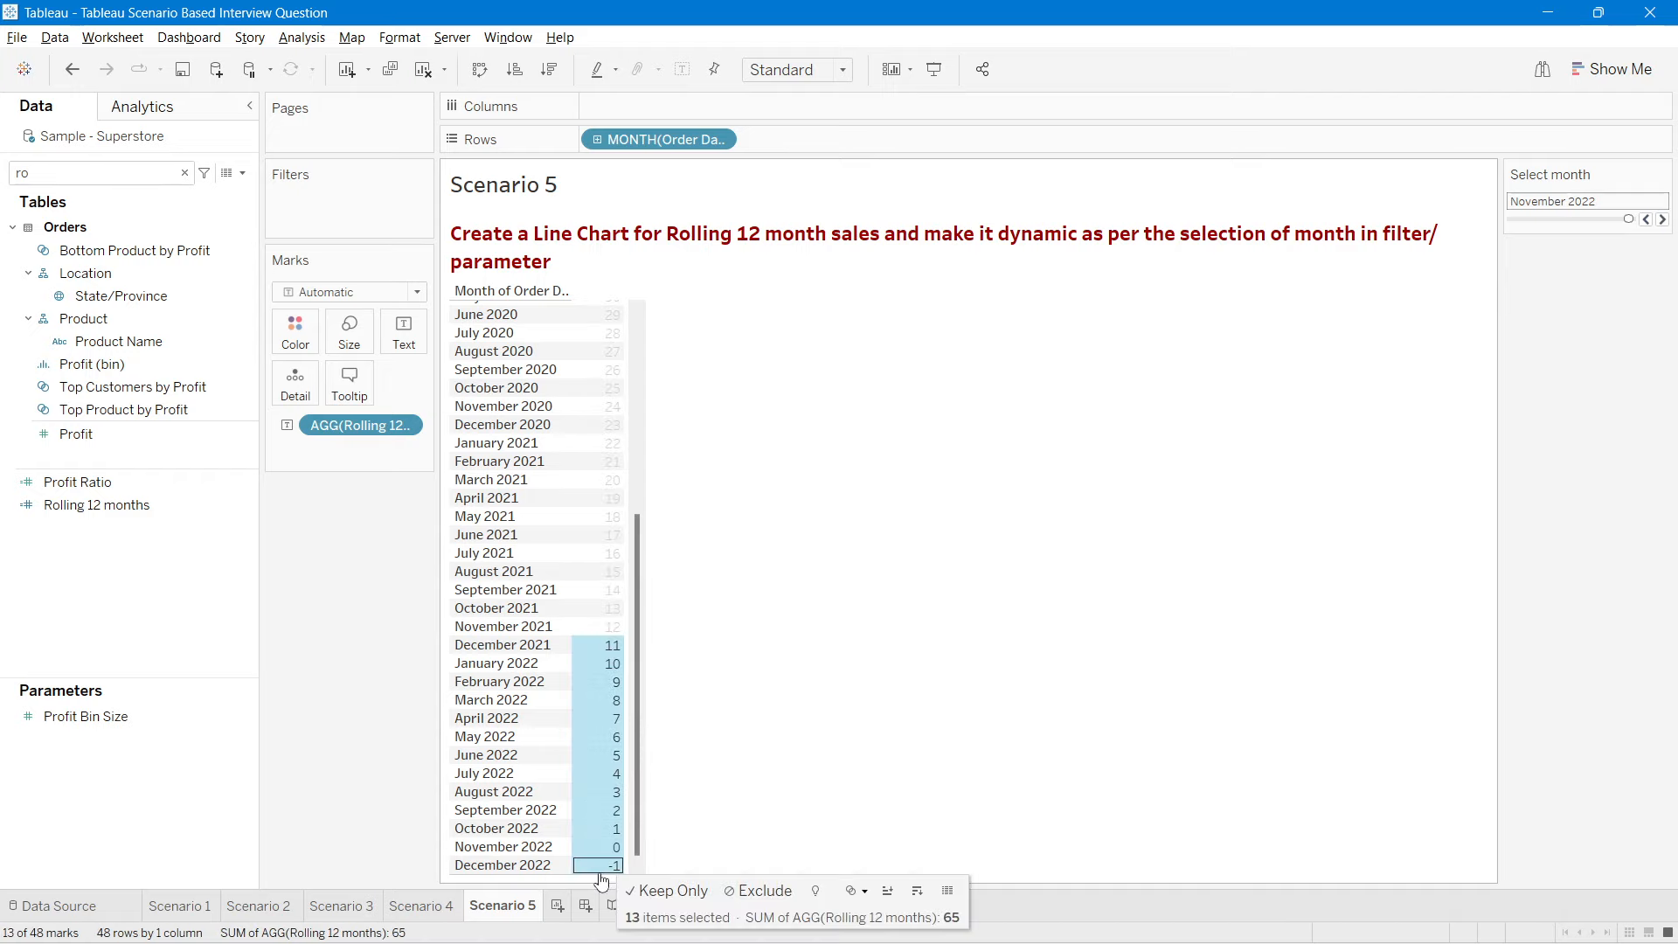
{"action": "mouse_move", "coordinate": [619, 657]}
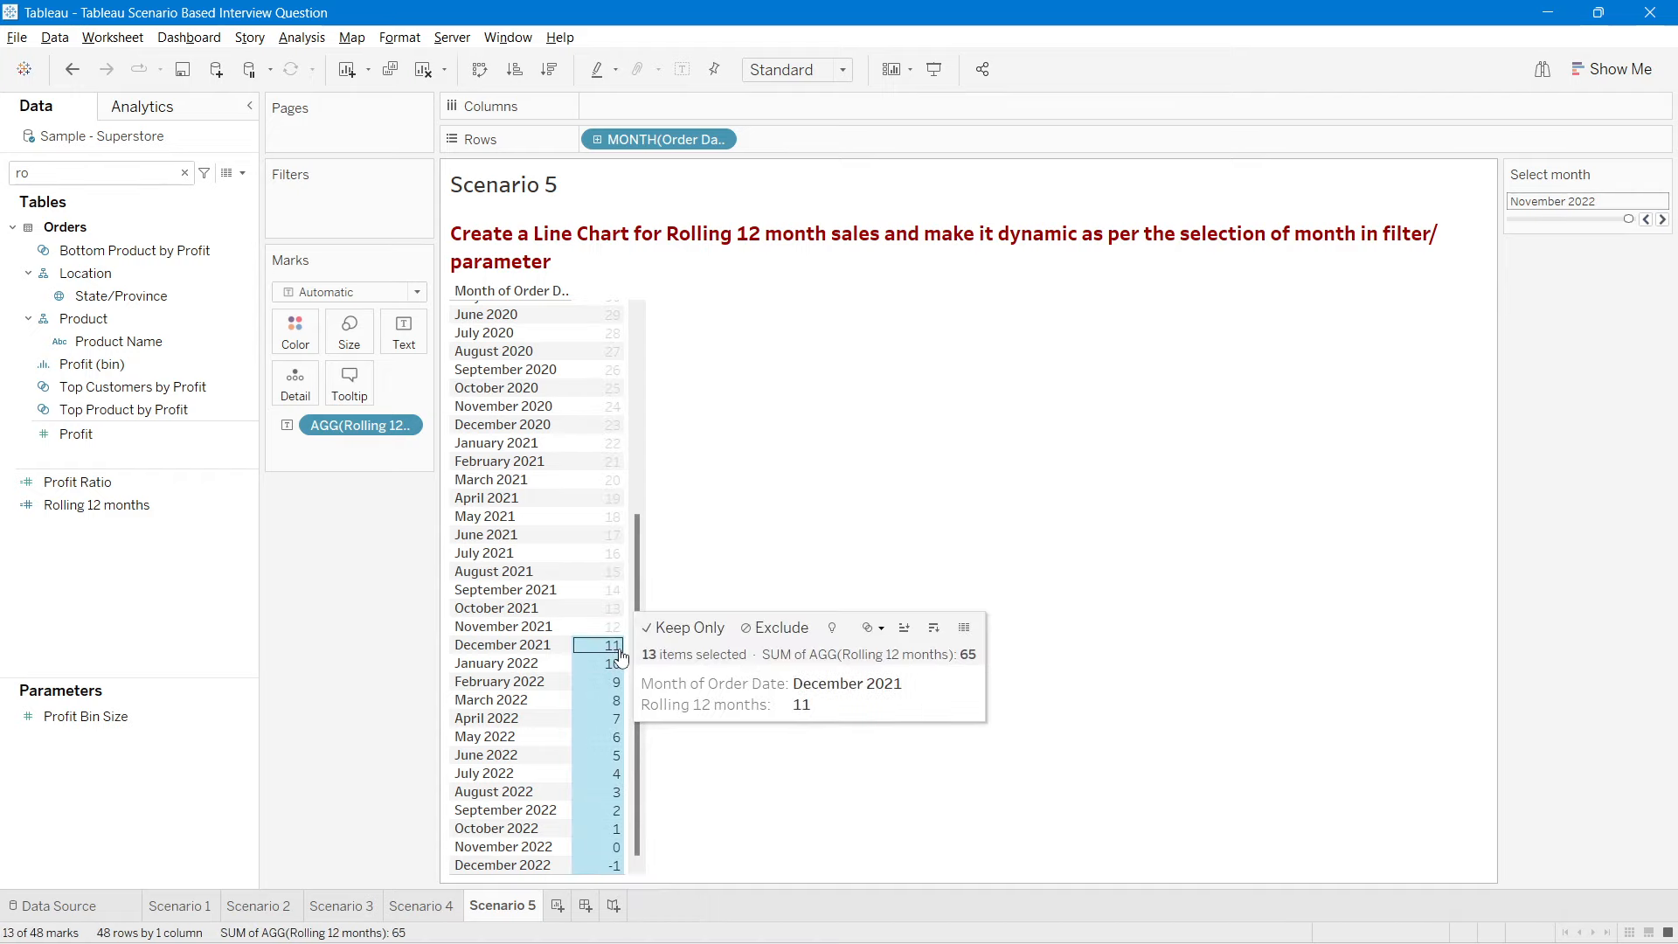
{"action": "left_click", "coordinate": [711, 831]}
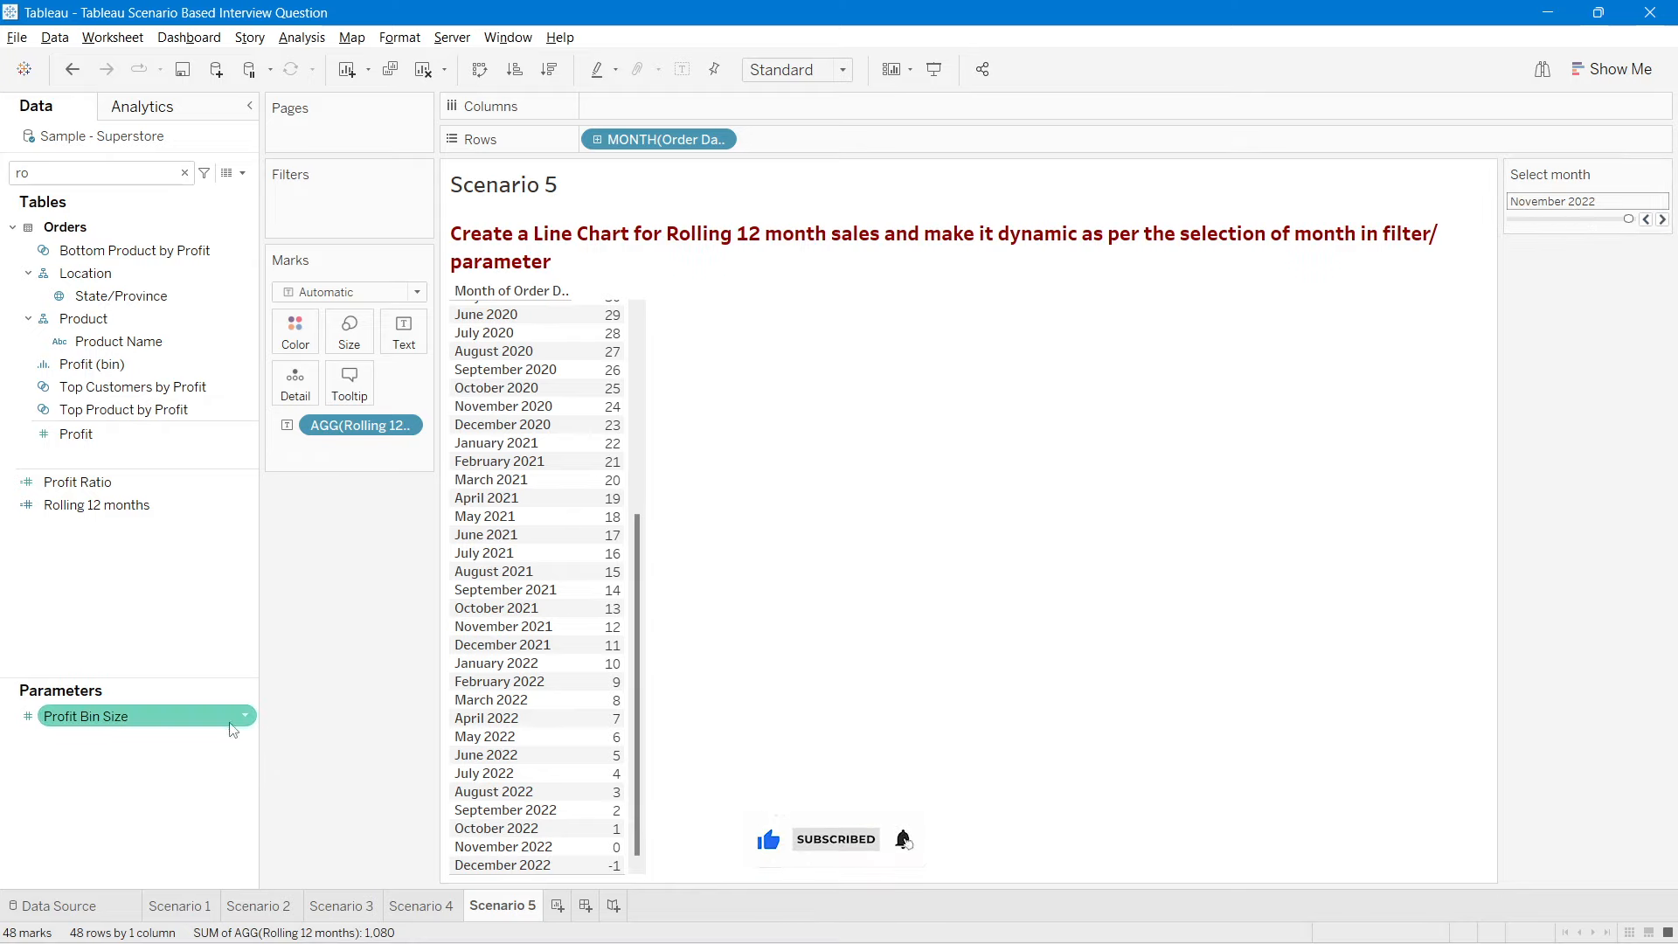
Step: Step the Select month parameter back to September 2022
{"action": "mouse_move", "coordinate": [585, 850]}
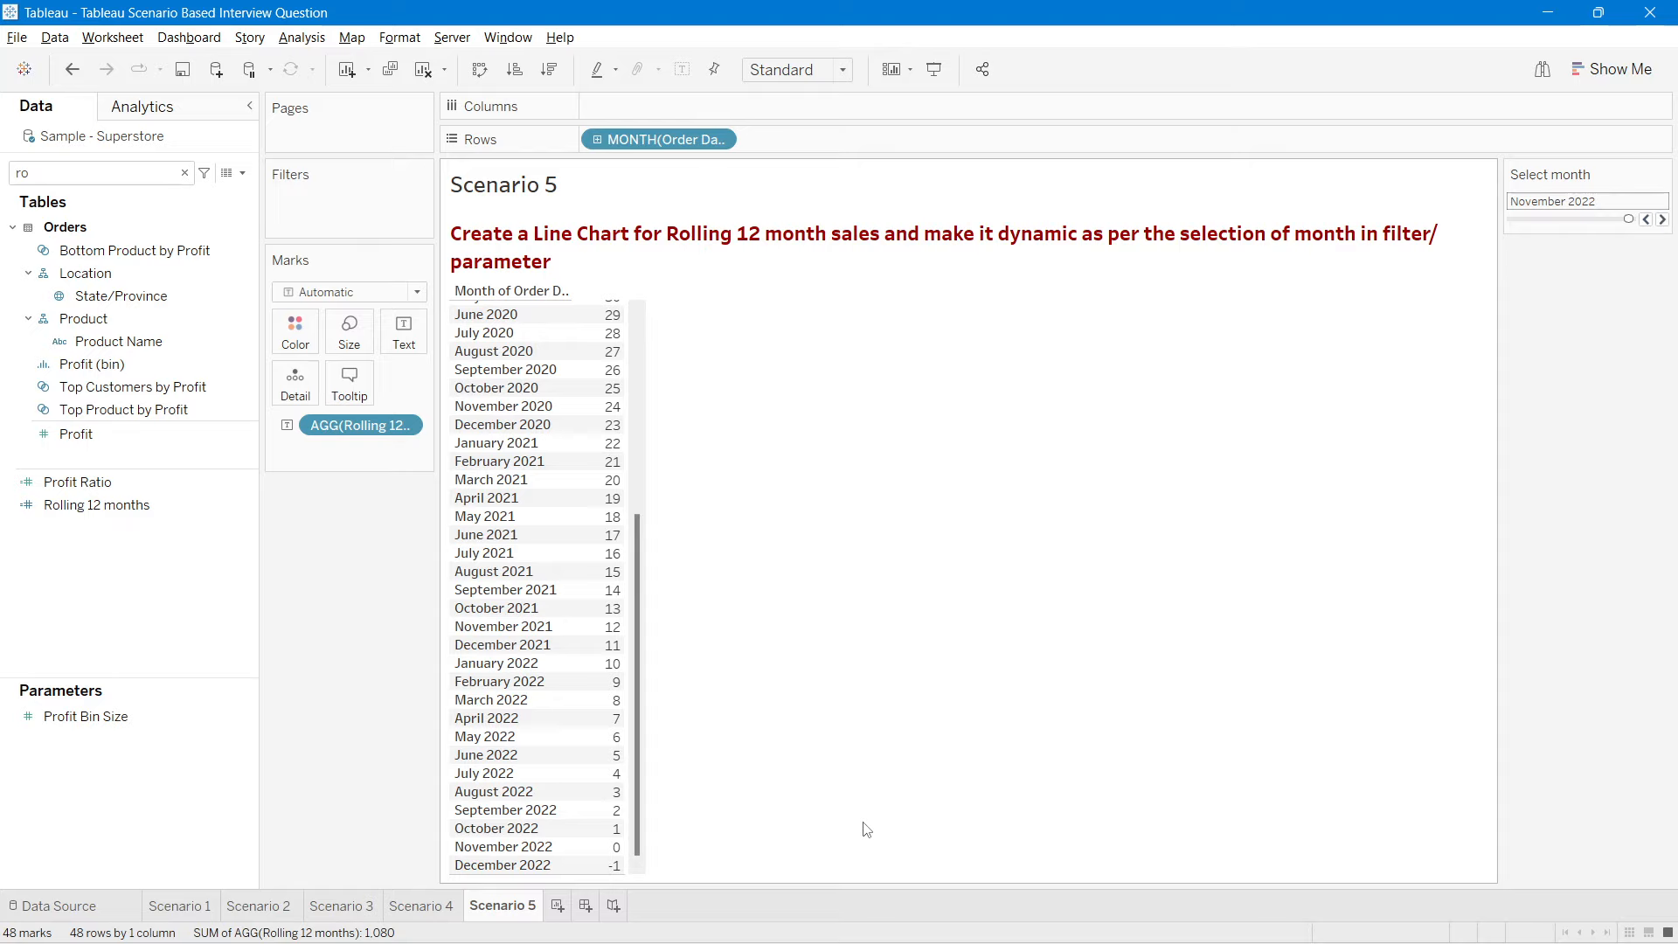
{"action": "left_click", "coordinate": [1644, 219]}
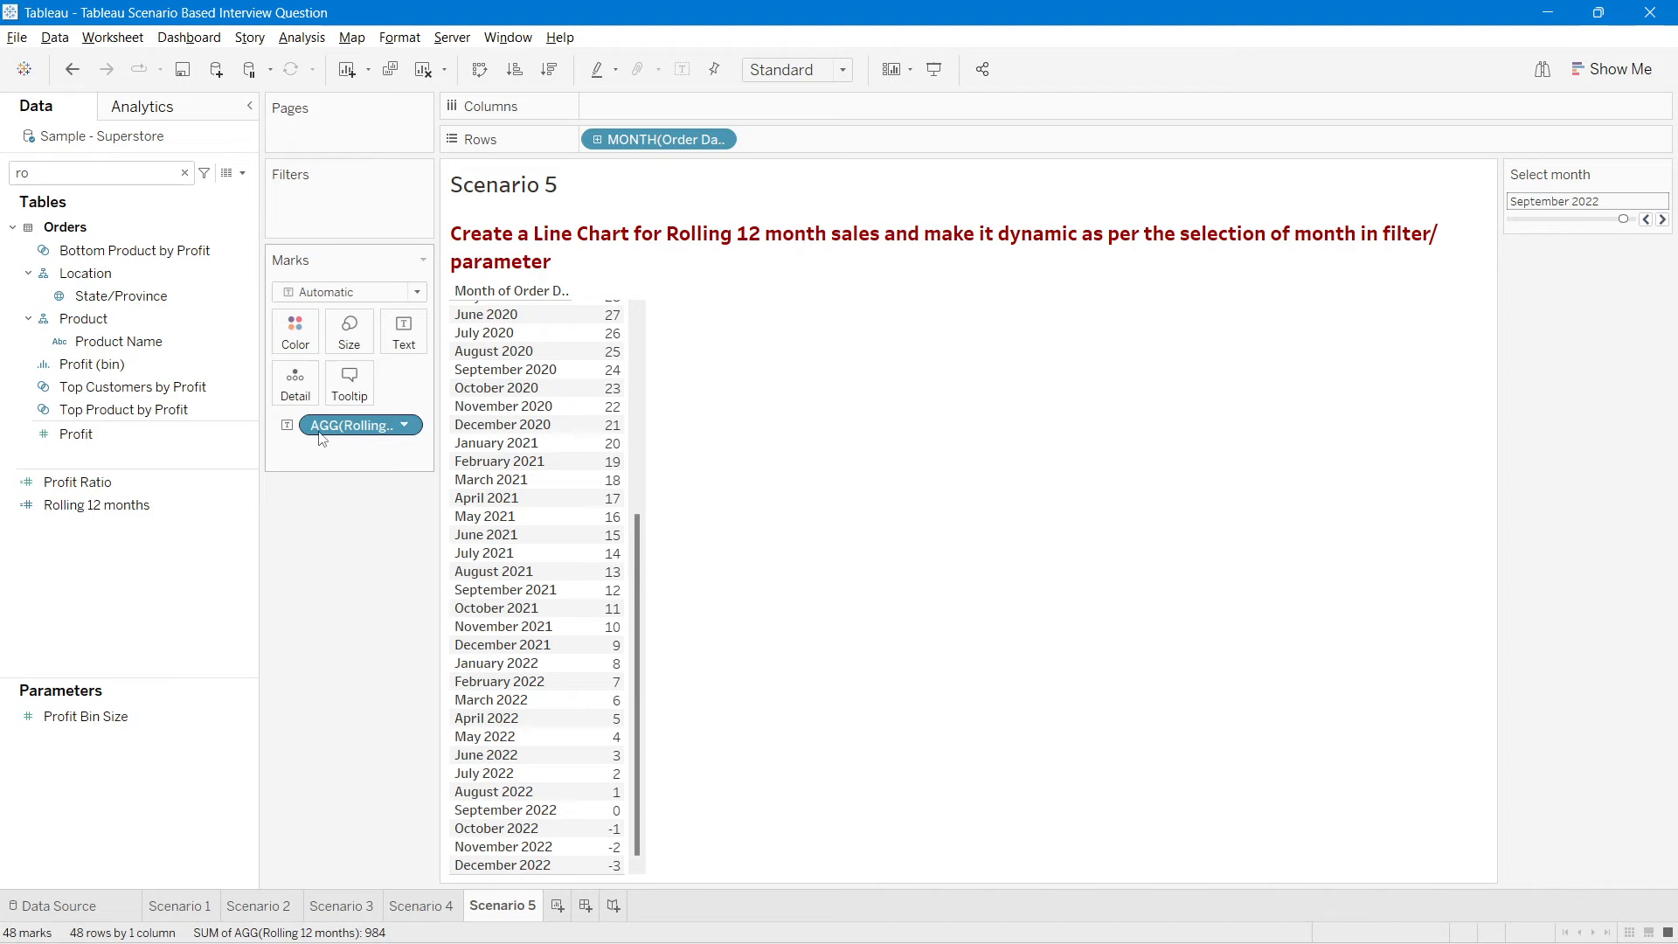
Step: Take Rolling 12 months off the text marks and add the condition <12 back to the end of its formula
{"action": "left_click_drag", "start_coordinate": [323, 435], "coordinate": [319, 577]}
{"action": "right_click", "coordinate": [140, 505]}
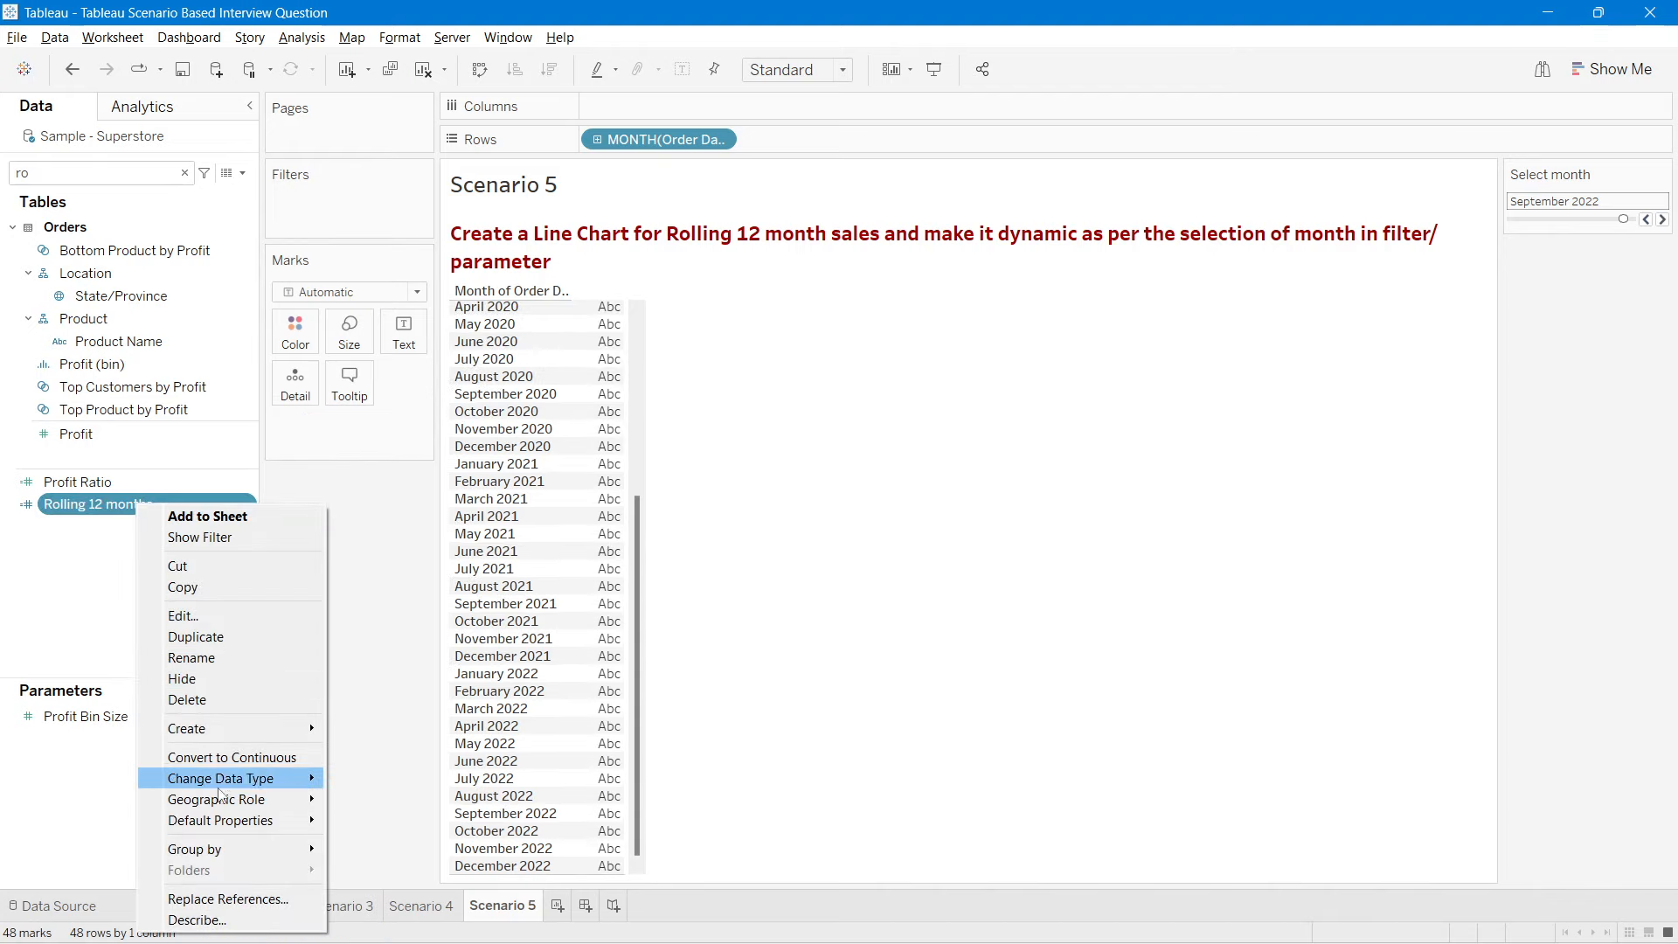
{"action": "left_click", "coordinate": [186, 615]}
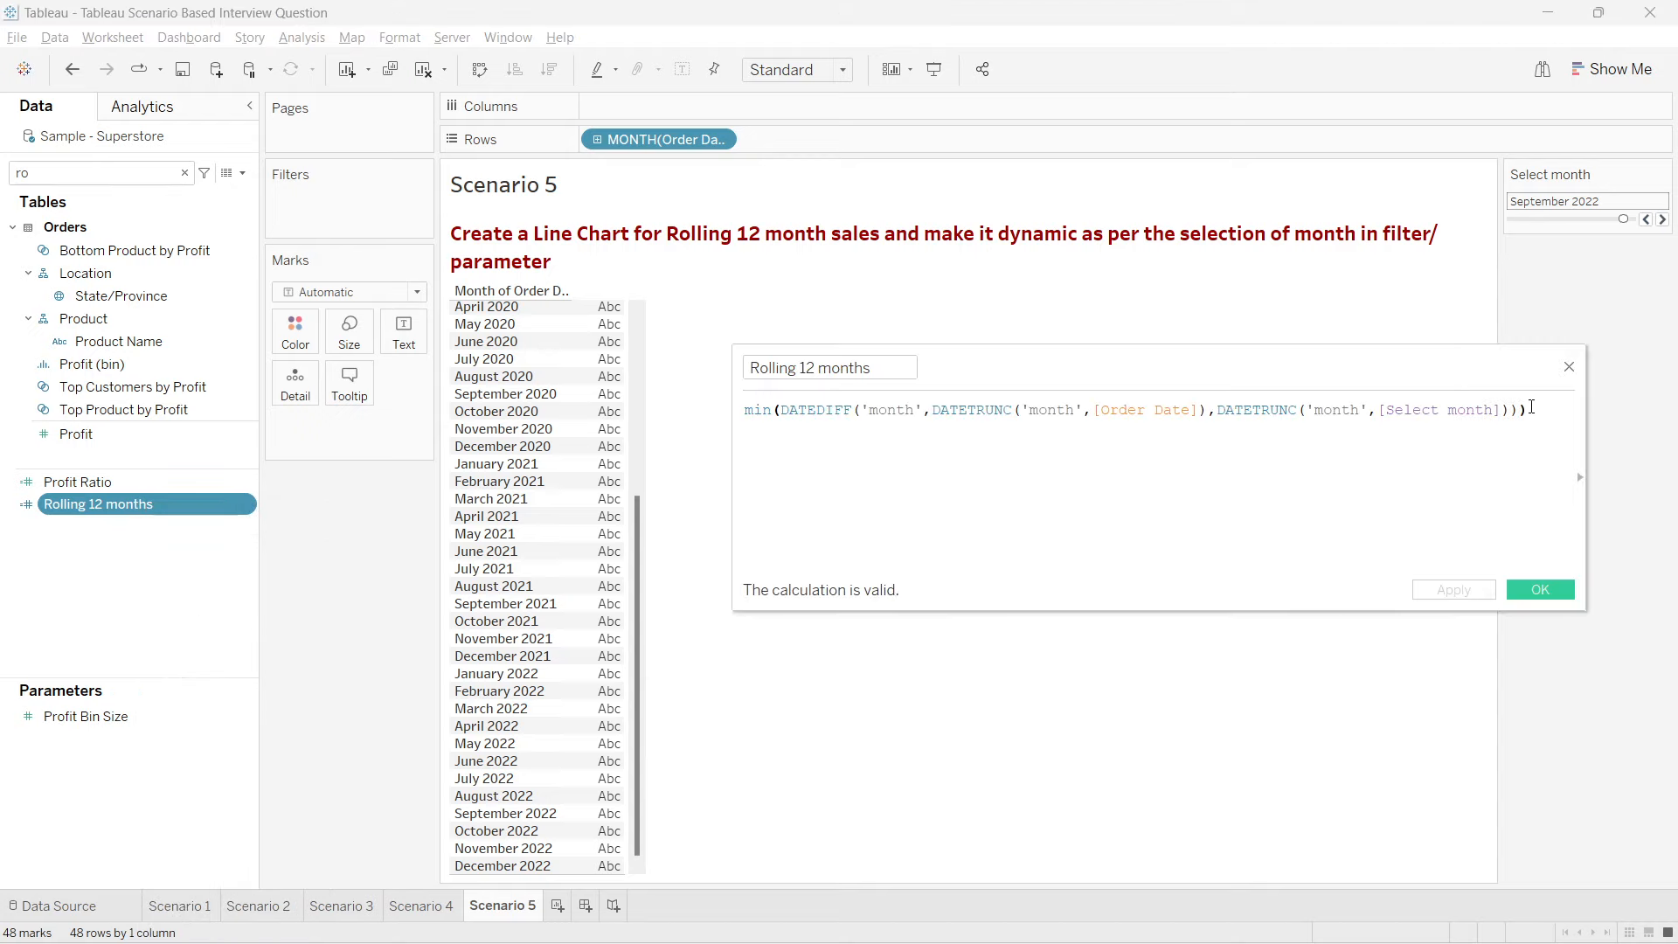
{"action": "type", "text": ">"}
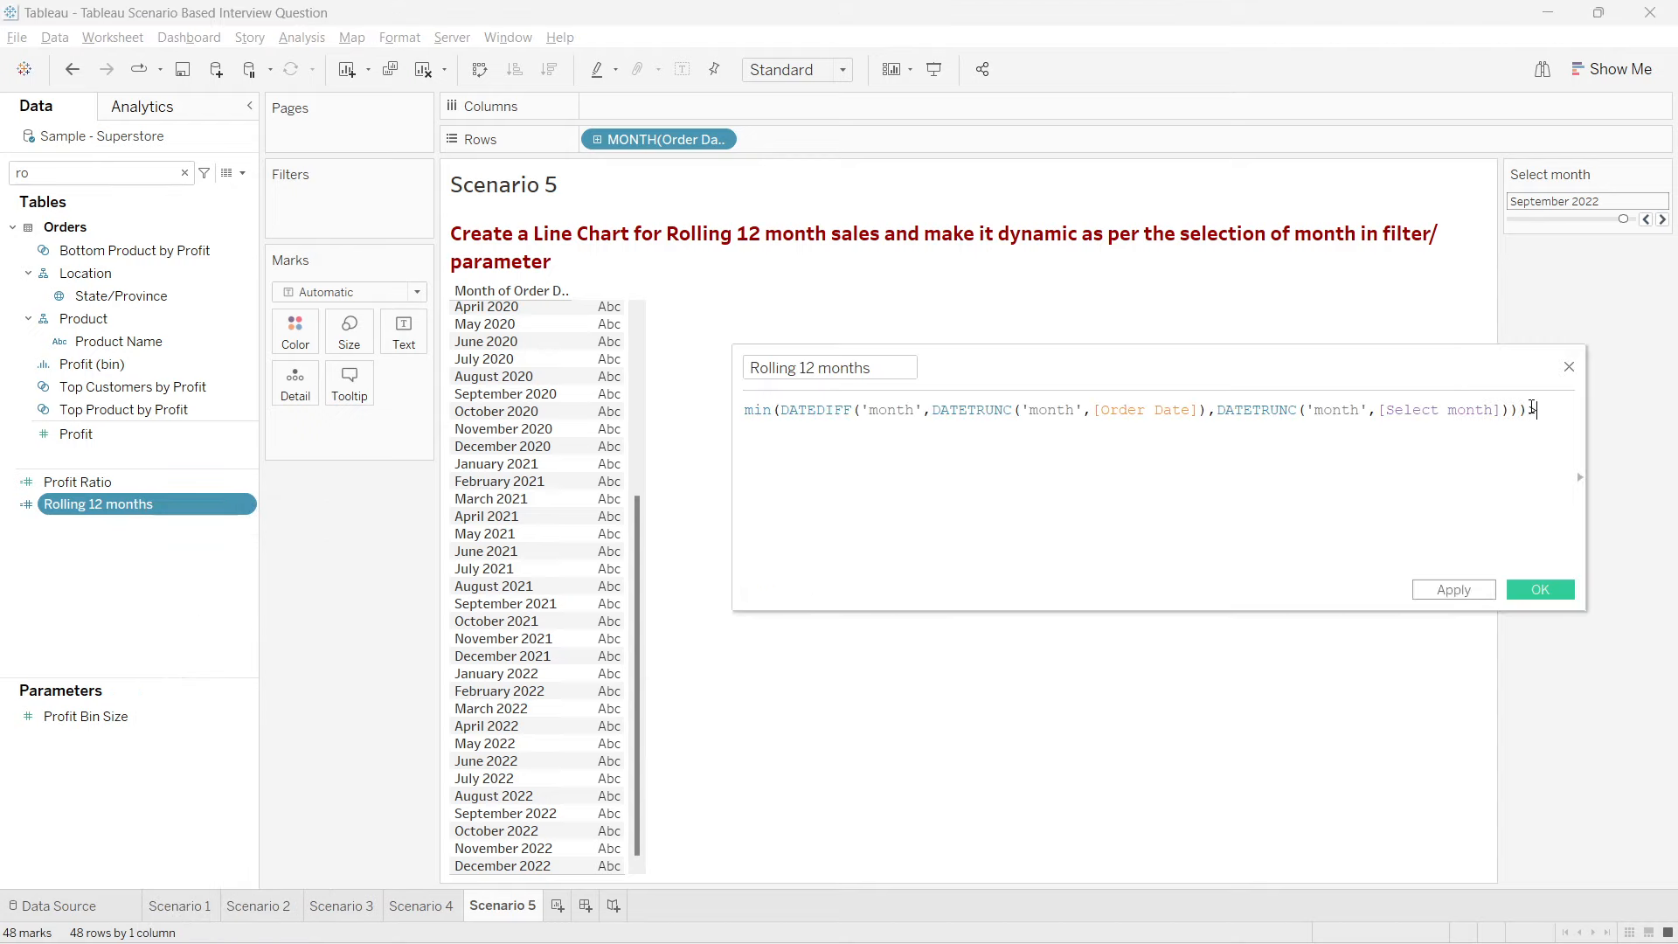
{"action": "type", "text": "12"}
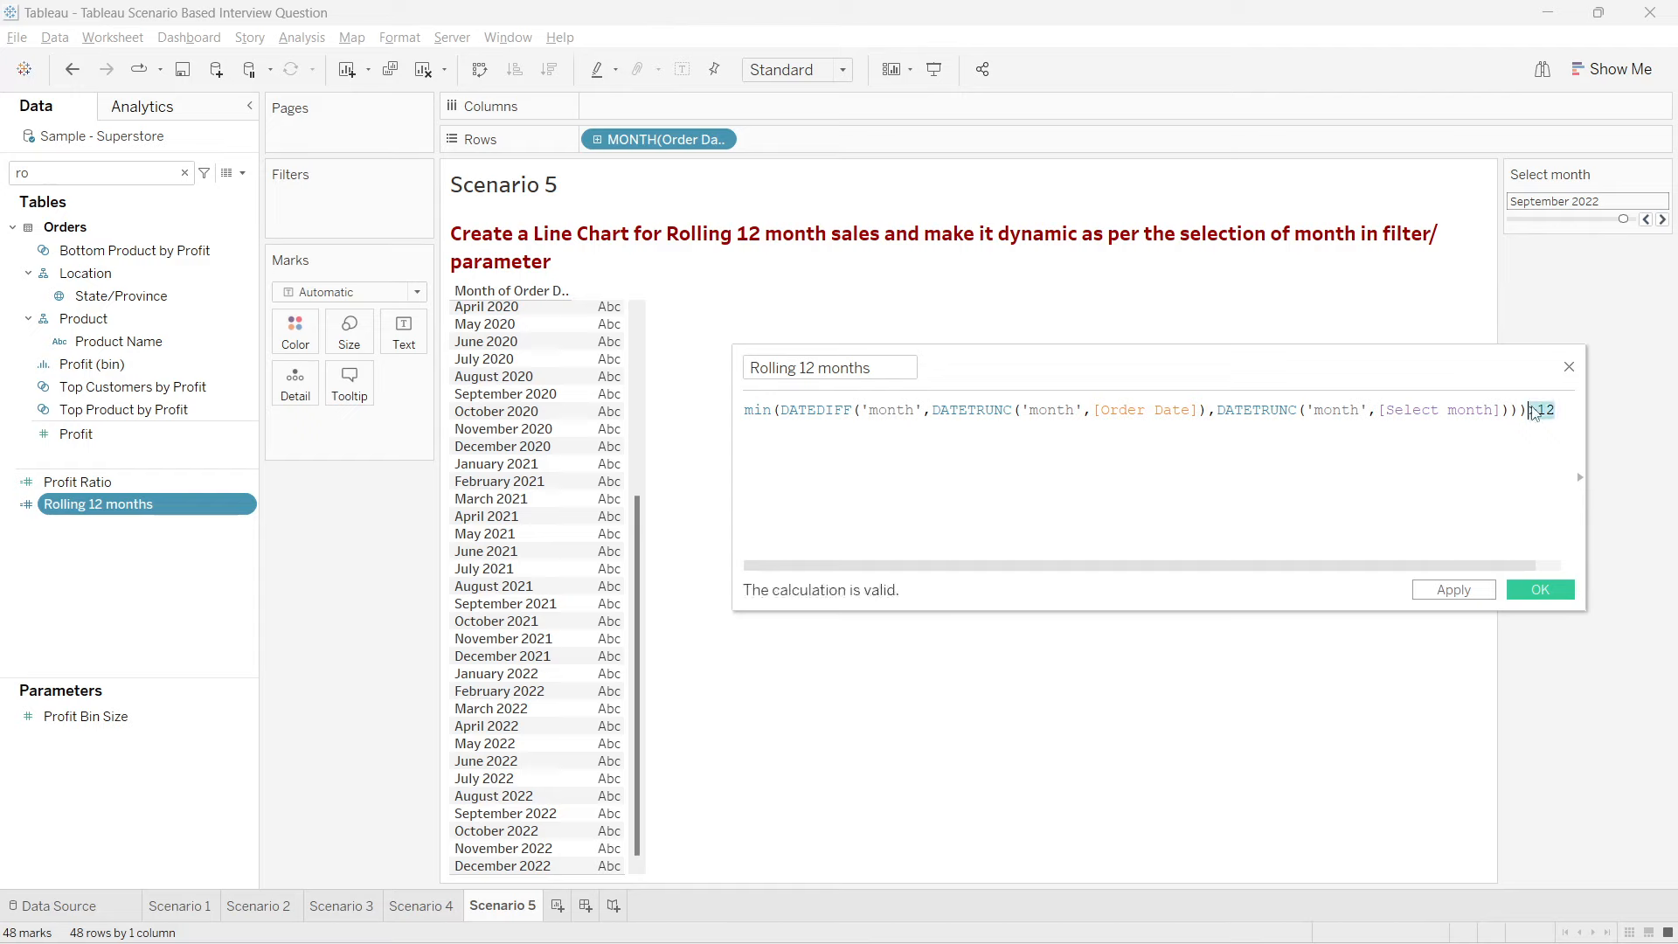
{"action": "key", "text": "Left"}
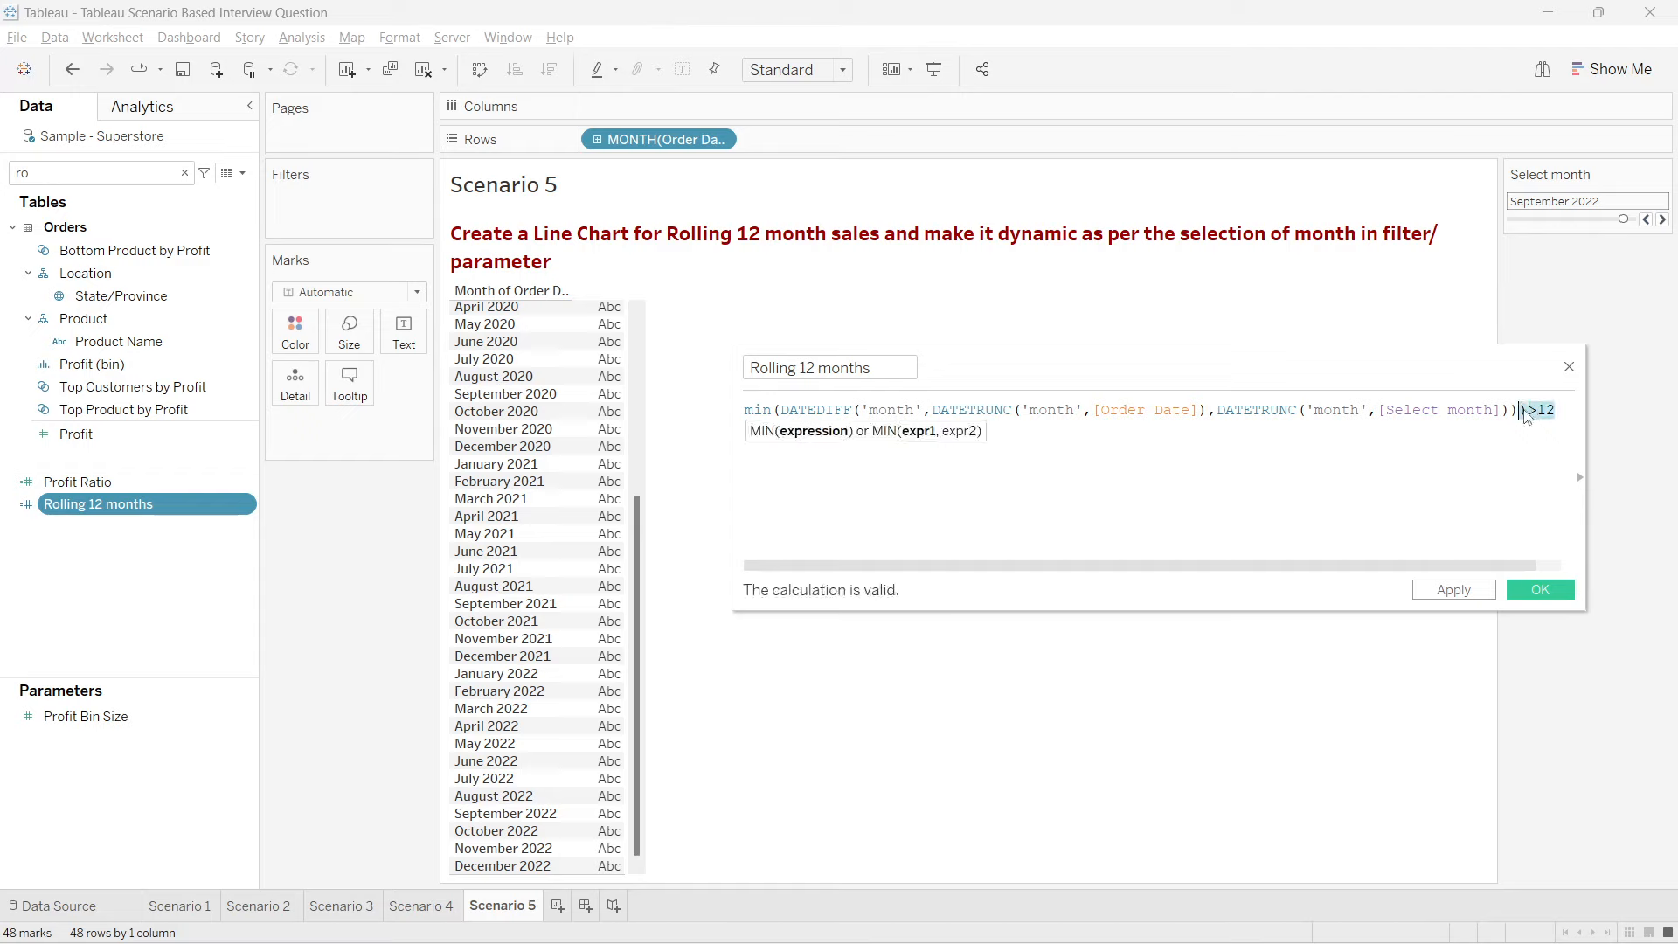
{"action": "type", "text": ")"}
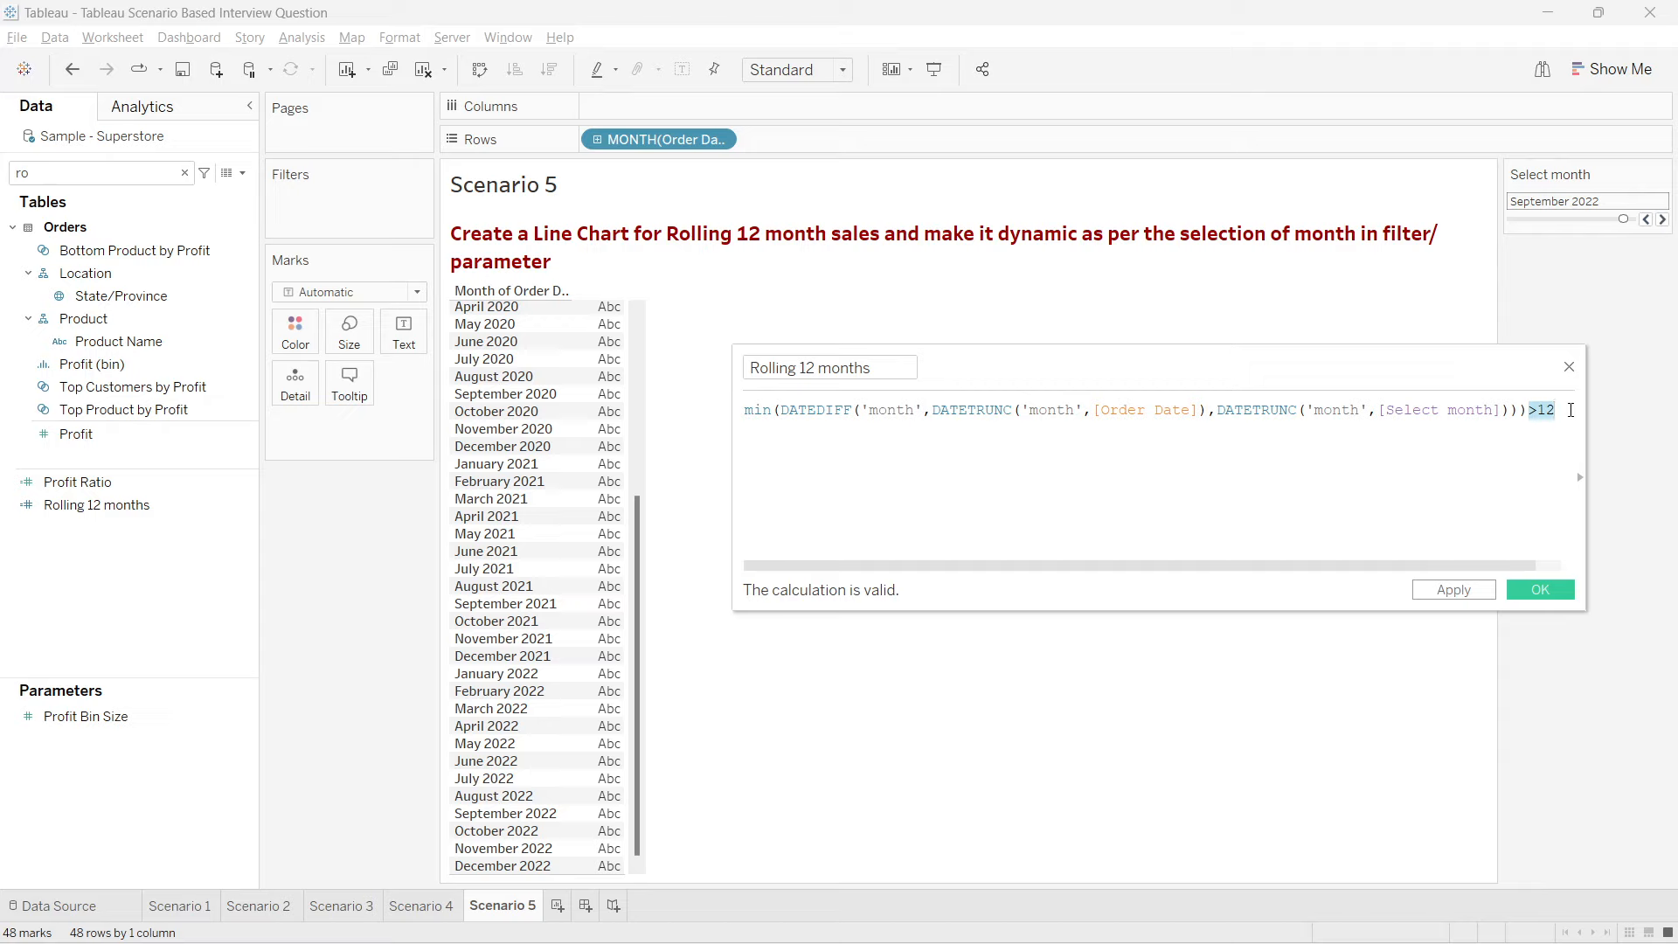
{"action": "type", "text": "<12 "}
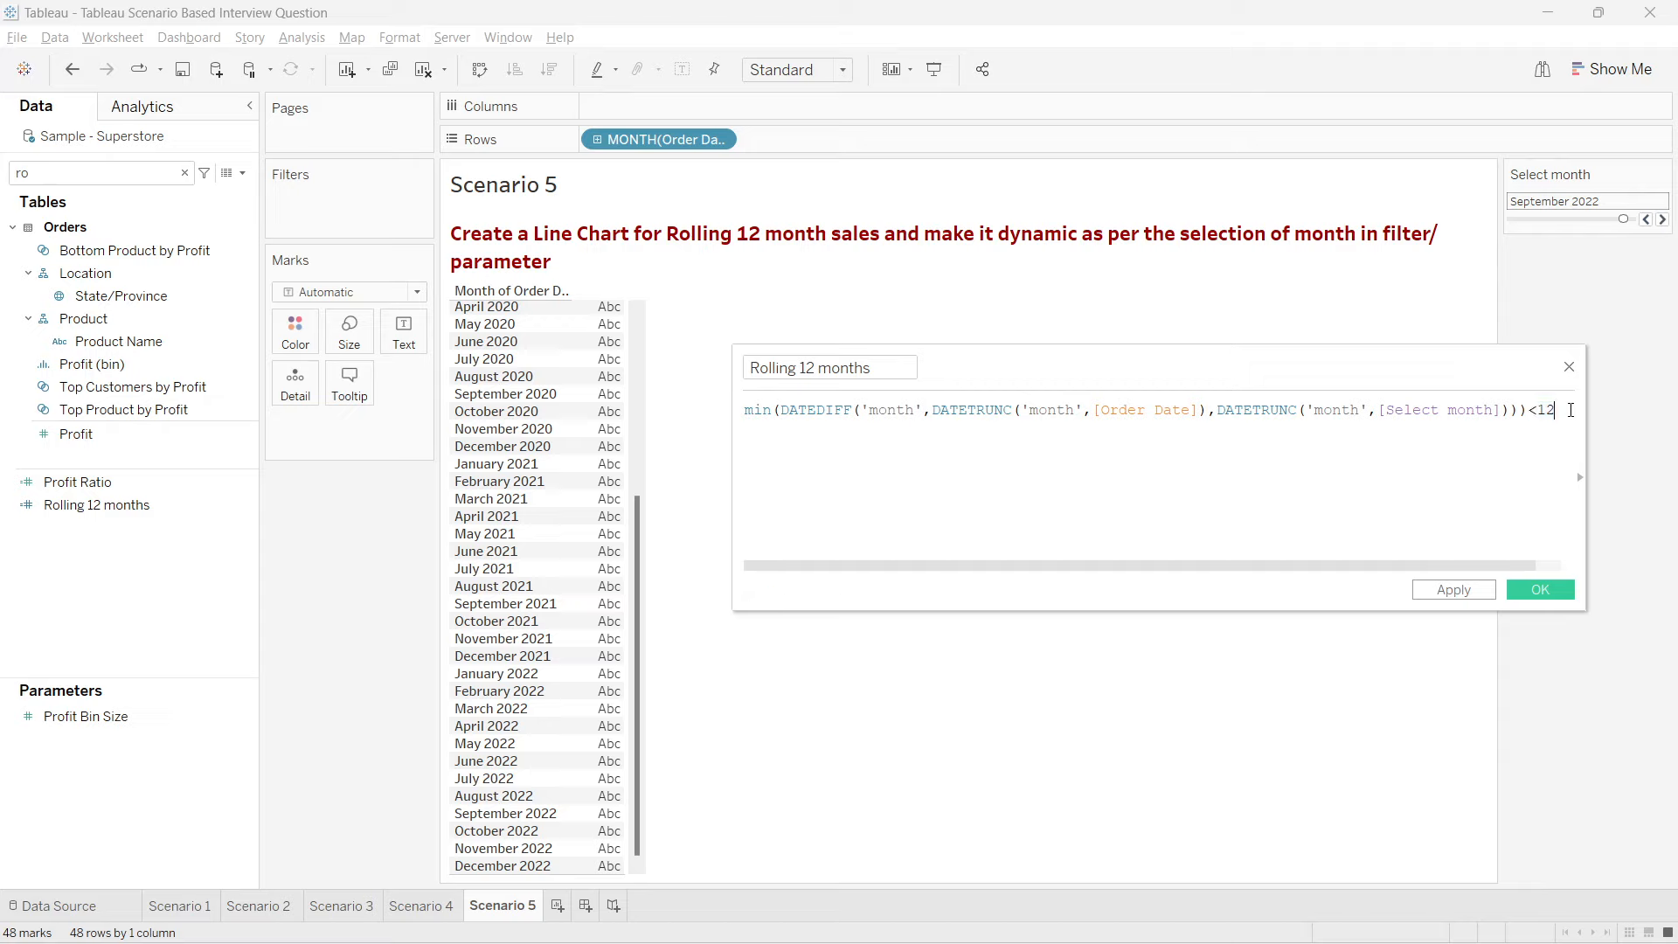
Step: Extend the Rolling 12 months formula with "and" plus a copy of the month-difference expression compared with >=0, and save it
{"action": "type", "text": "and"}
{"action": "key", "text": "Return"}
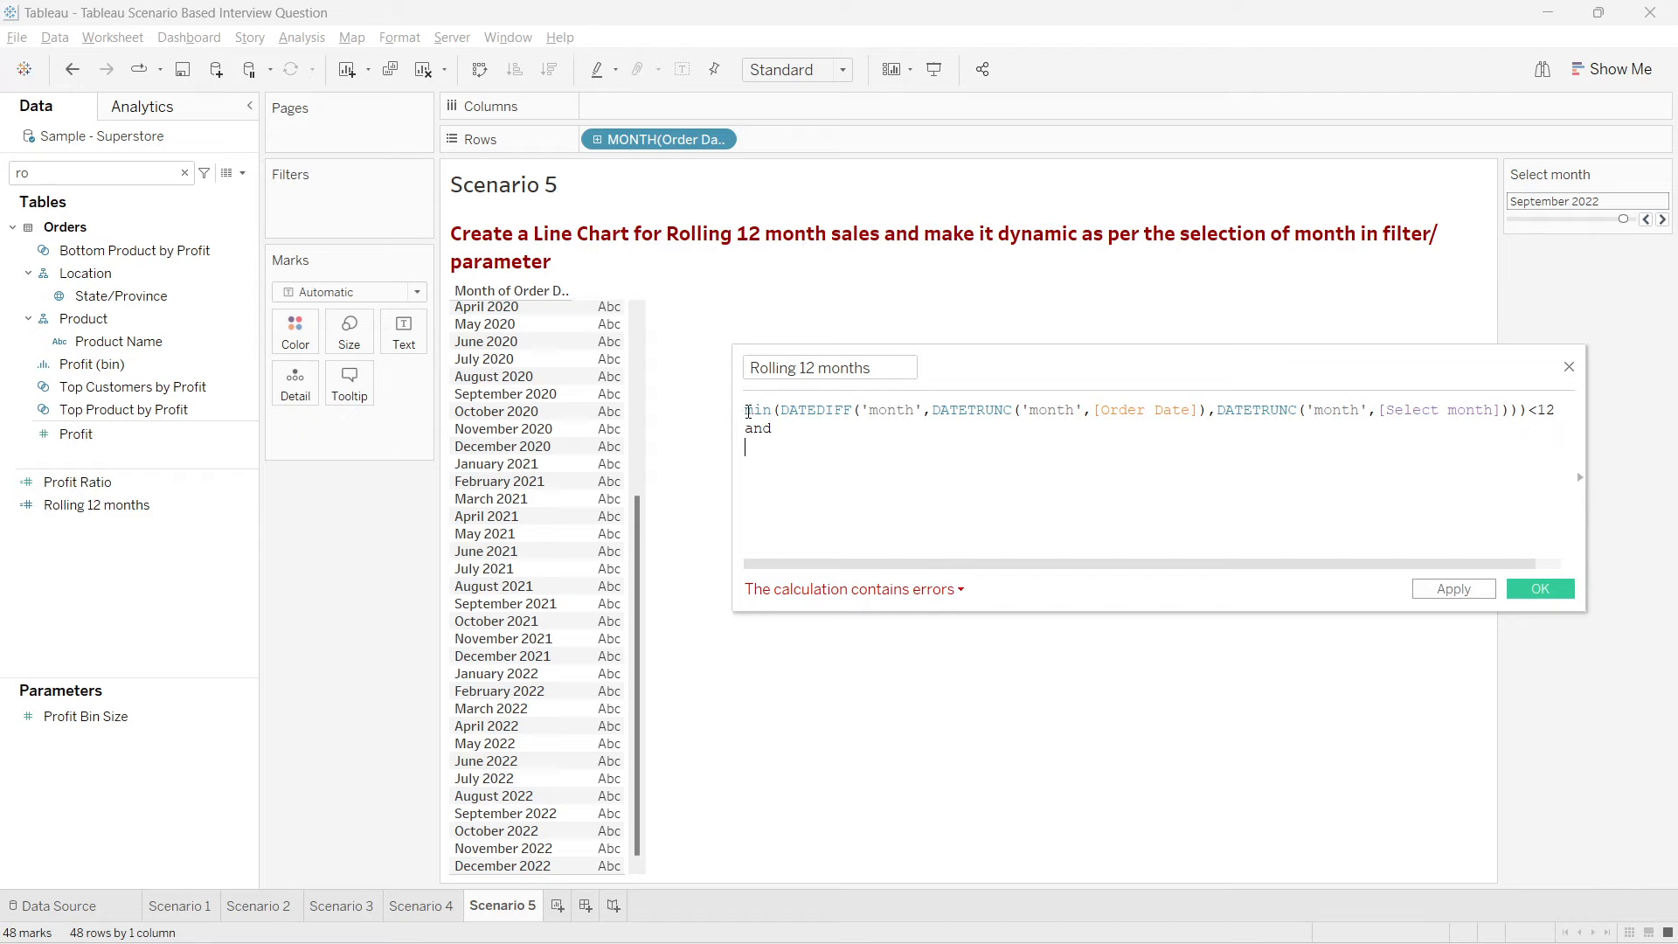
{"action": "triple_click", "coordinate": [815, 407]}
{"action": "key", "text": "Right"}
{"action": "left_click_drag", "start_coordinate": [1556, 409], "coordinate": [752, 404]}
{"action": "key", "text": "ctrl+c"}
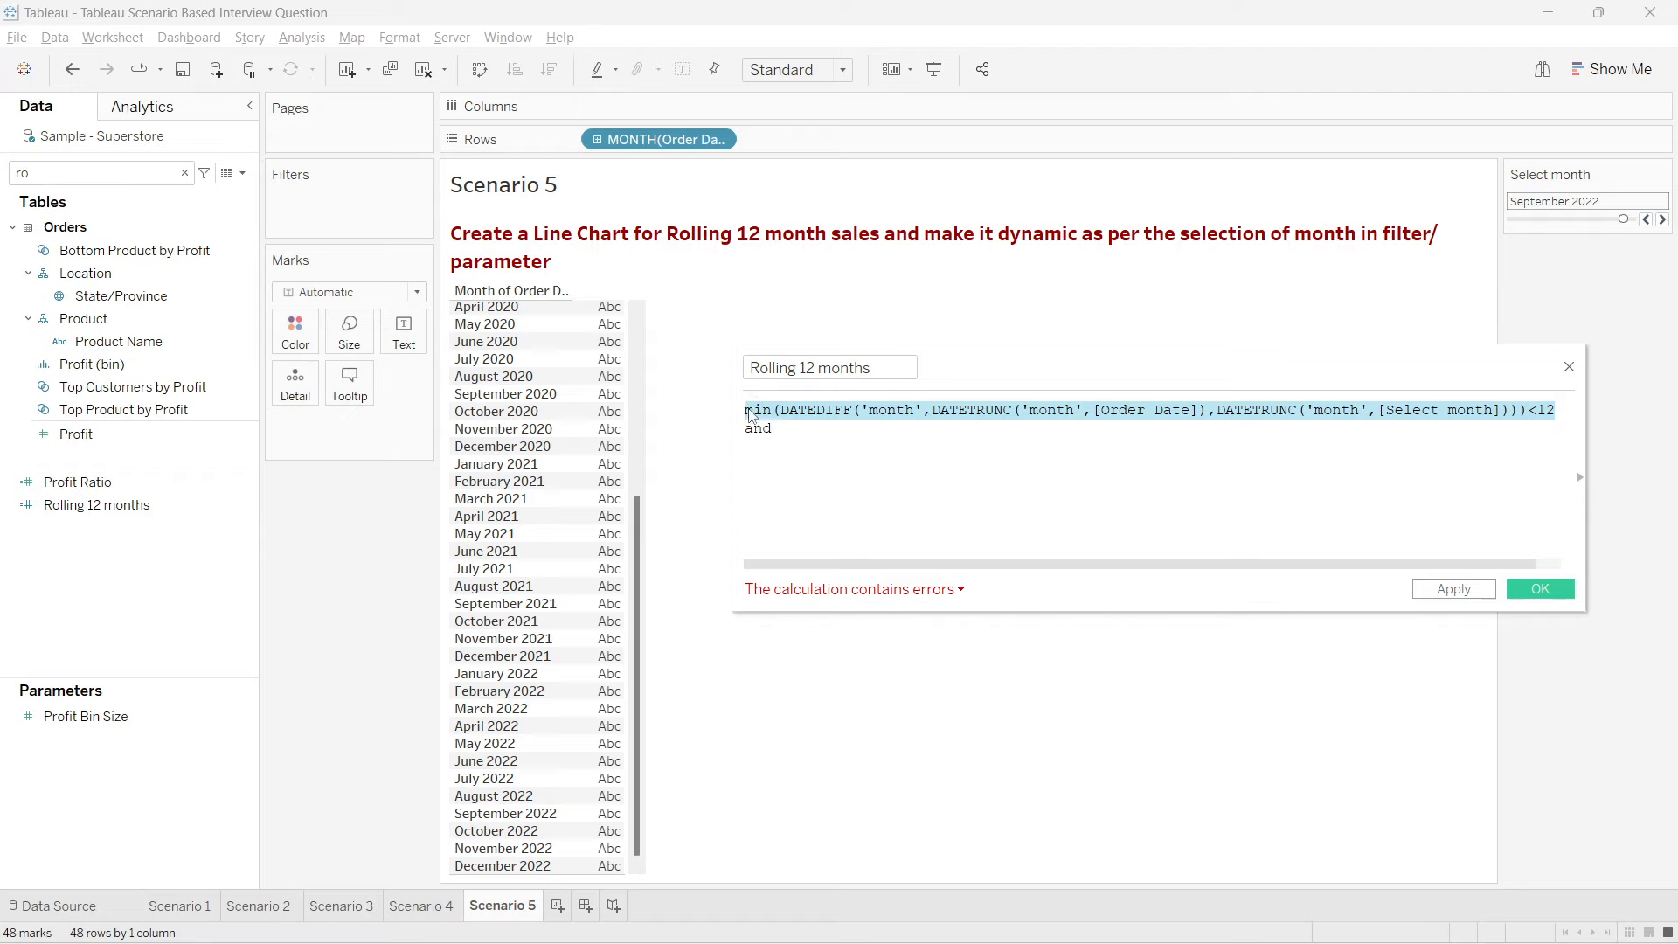
{"action": "left_click", "coordinate": [767, 447]}
{"action": "key", "text": "ctrl+v"}
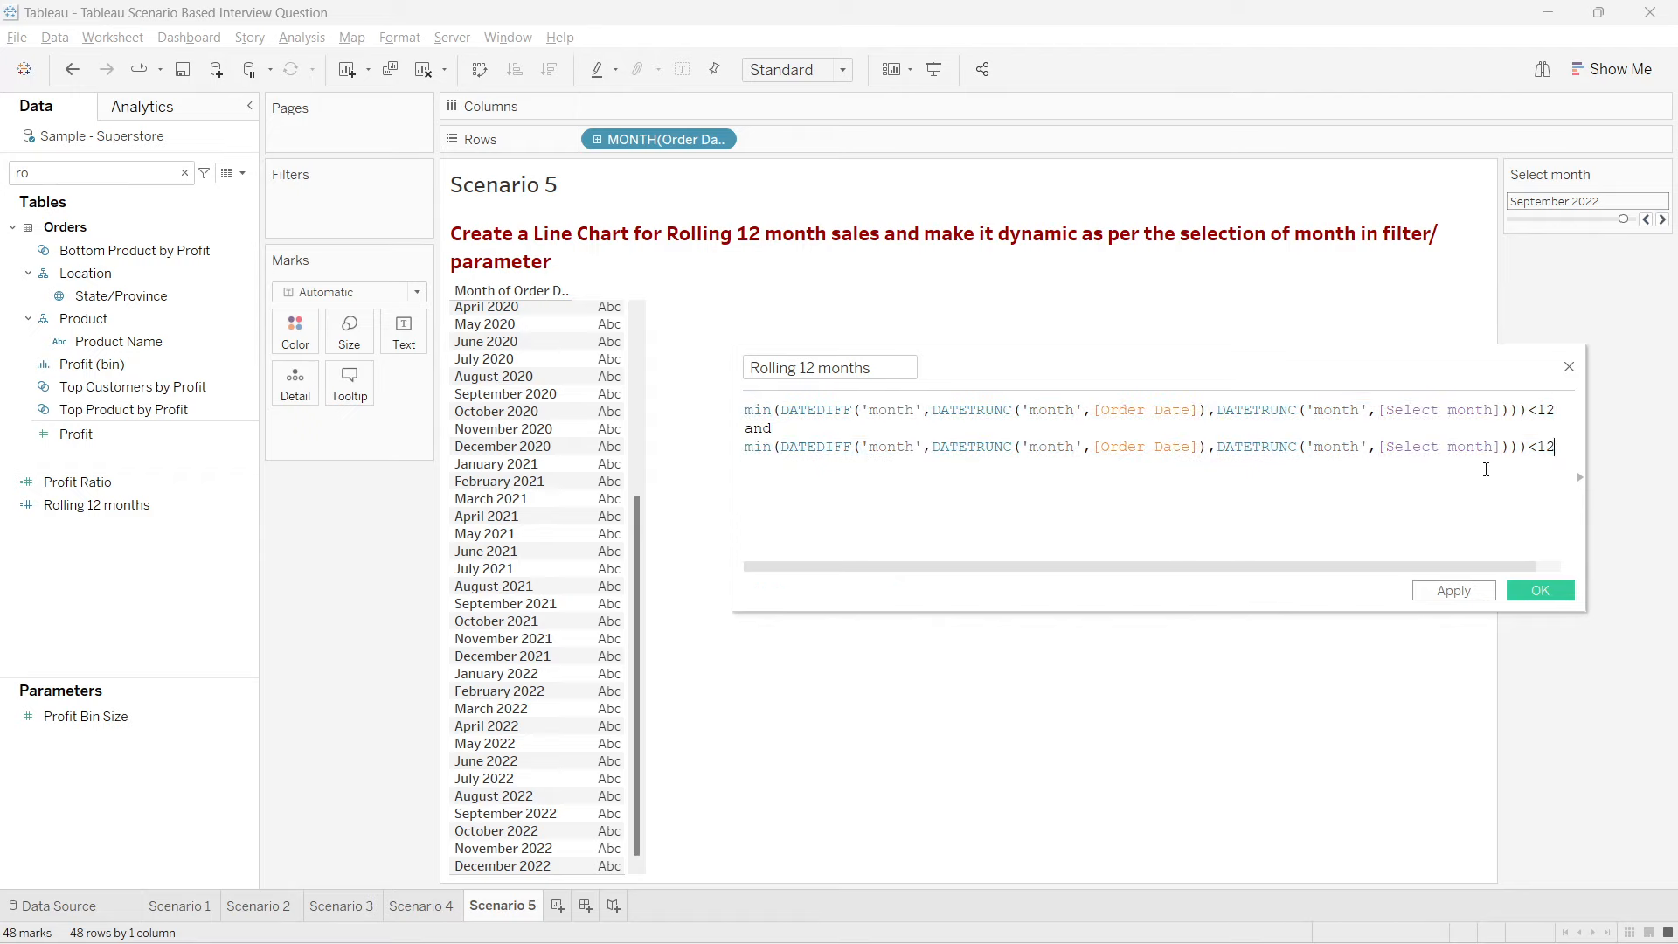
{"action": "key", "text": "BackSpace"}
{"action": "key", "text": "BackSpace"}
{"action": "type", "text": ">=0"}
{"action": "left_click", "coordinate": [1540, 591]}
Step: Show Rolling 12 months as text in the month table and highlight October 2021 to September 2022 to check them, clearing the selection when done
{"action": "left_click_drag", "start_coordinate": [123, 507], "coordinate": [407, 354]}
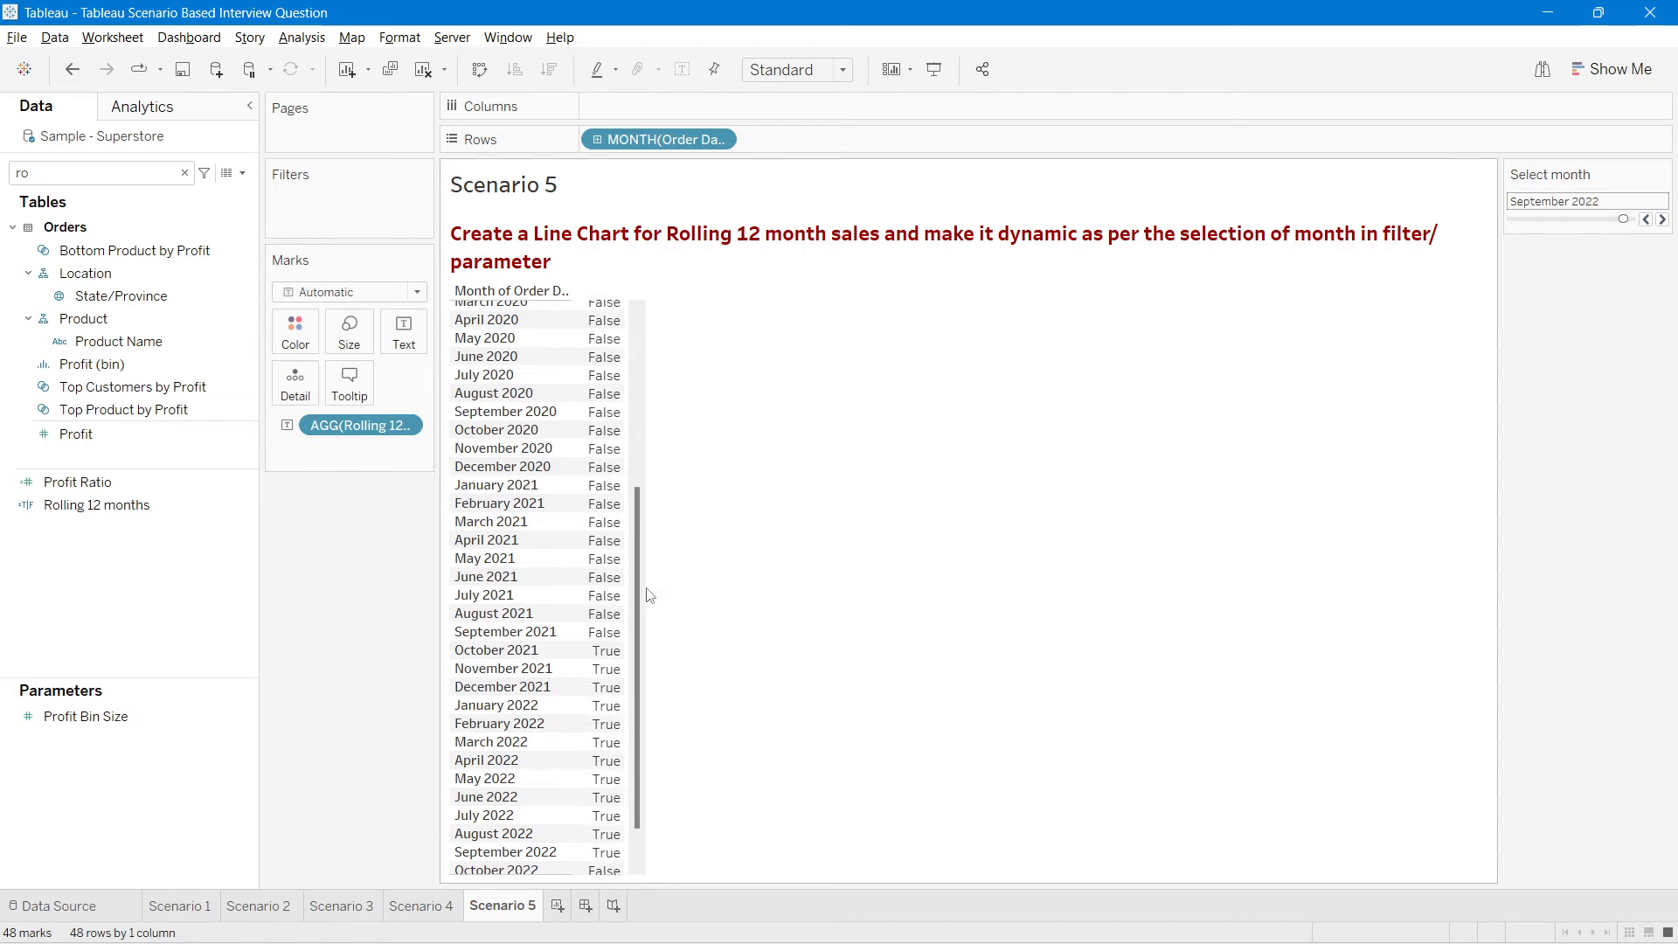
{"action": "scroll", "coordinate": [642, 701], "scroll_direction": "down", "scroll_amount": 2}
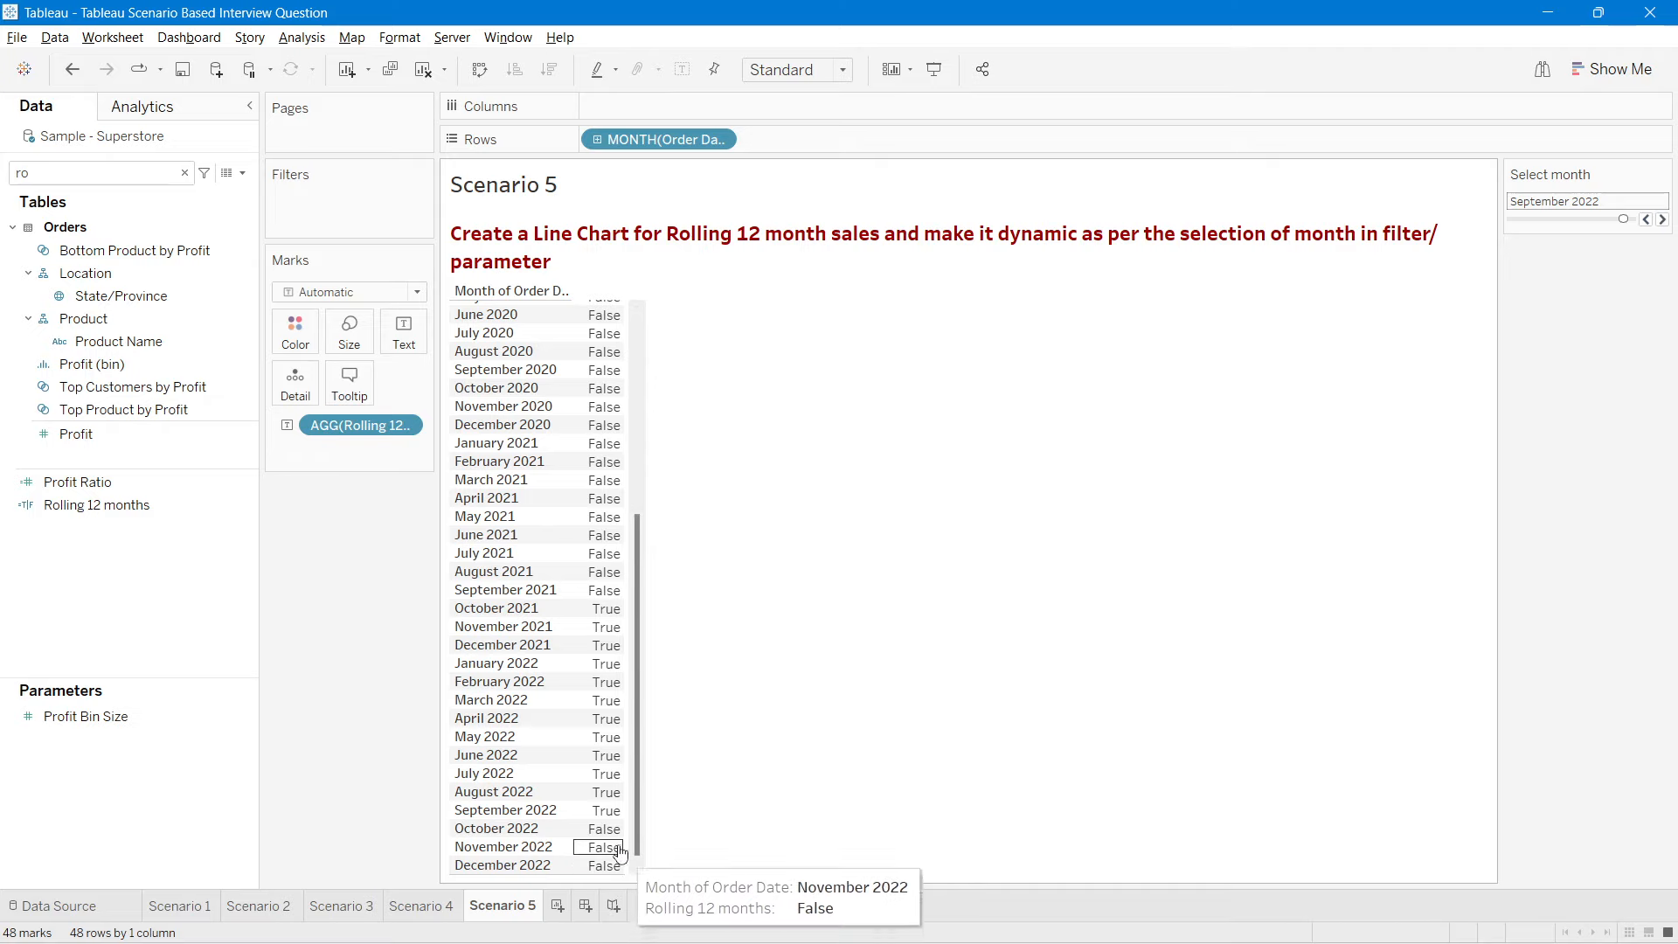
{"action": "left_click_drag", "start_coordinate": [602, 814], "coordinate": [597, 611]}
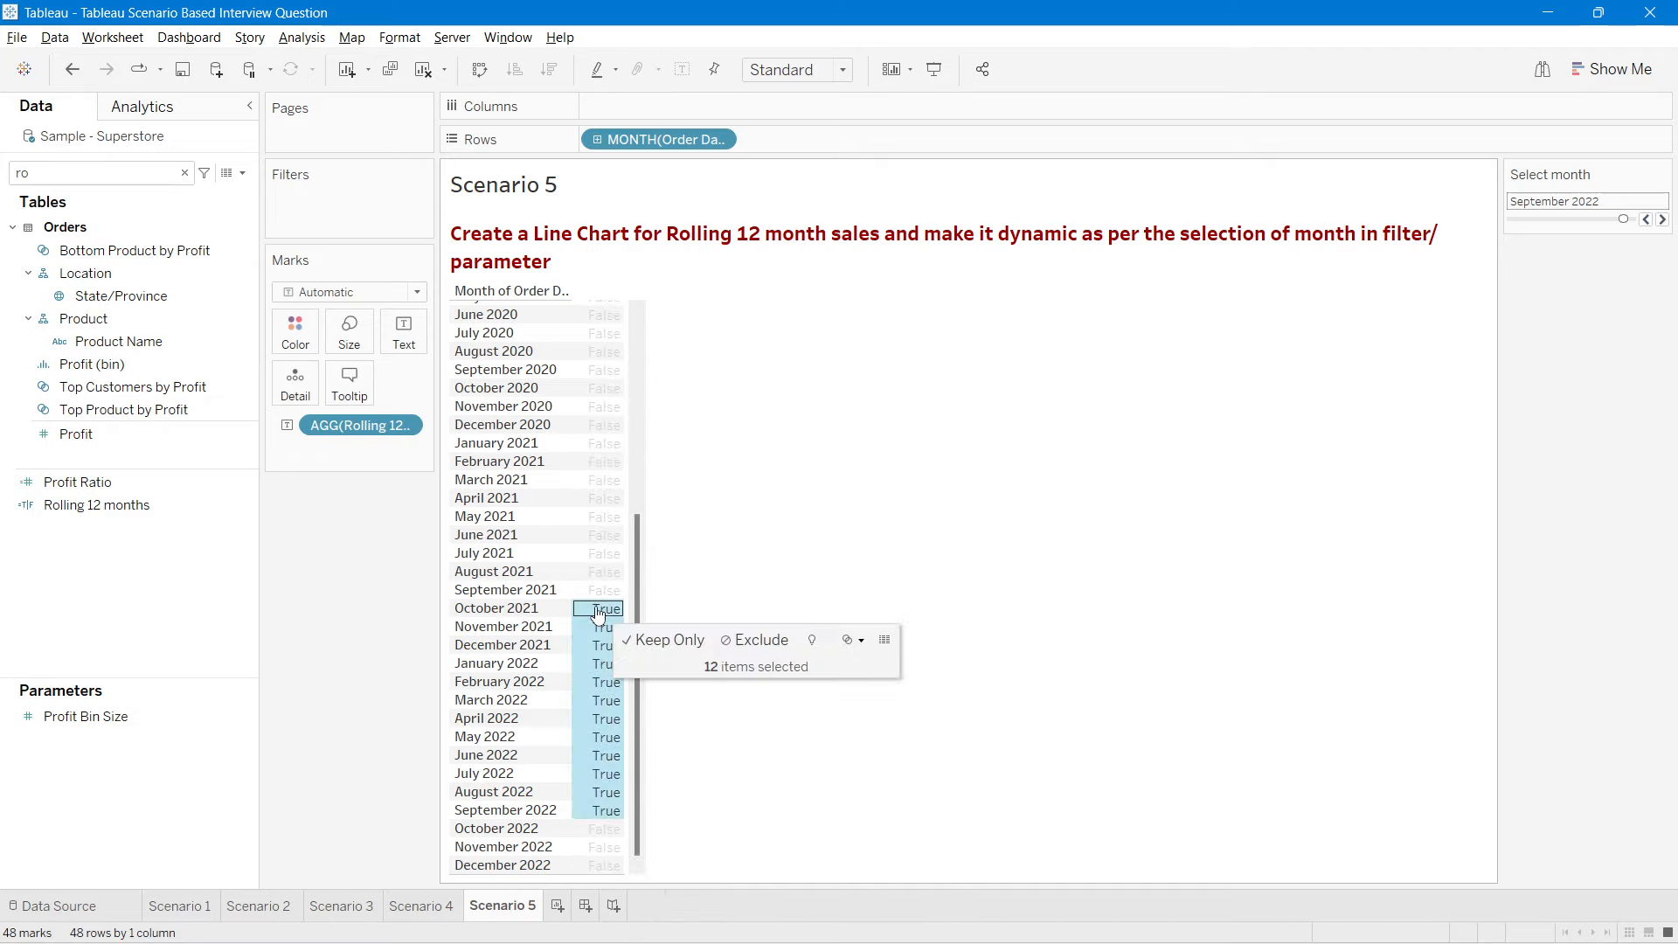
{"action": "left_click", "coordinate": [722, 685]}
Step: Move the month of Order Date to columns and turn Rolling 12 months into a filter that keeps only True
{"action": "left_click_drag", "start_coordinate": [664, 140], "coordinate": [640, 106]}
{"action": "left_click_drag", "start_coordinate": [360, 425], "coordinate": [348, 205]}
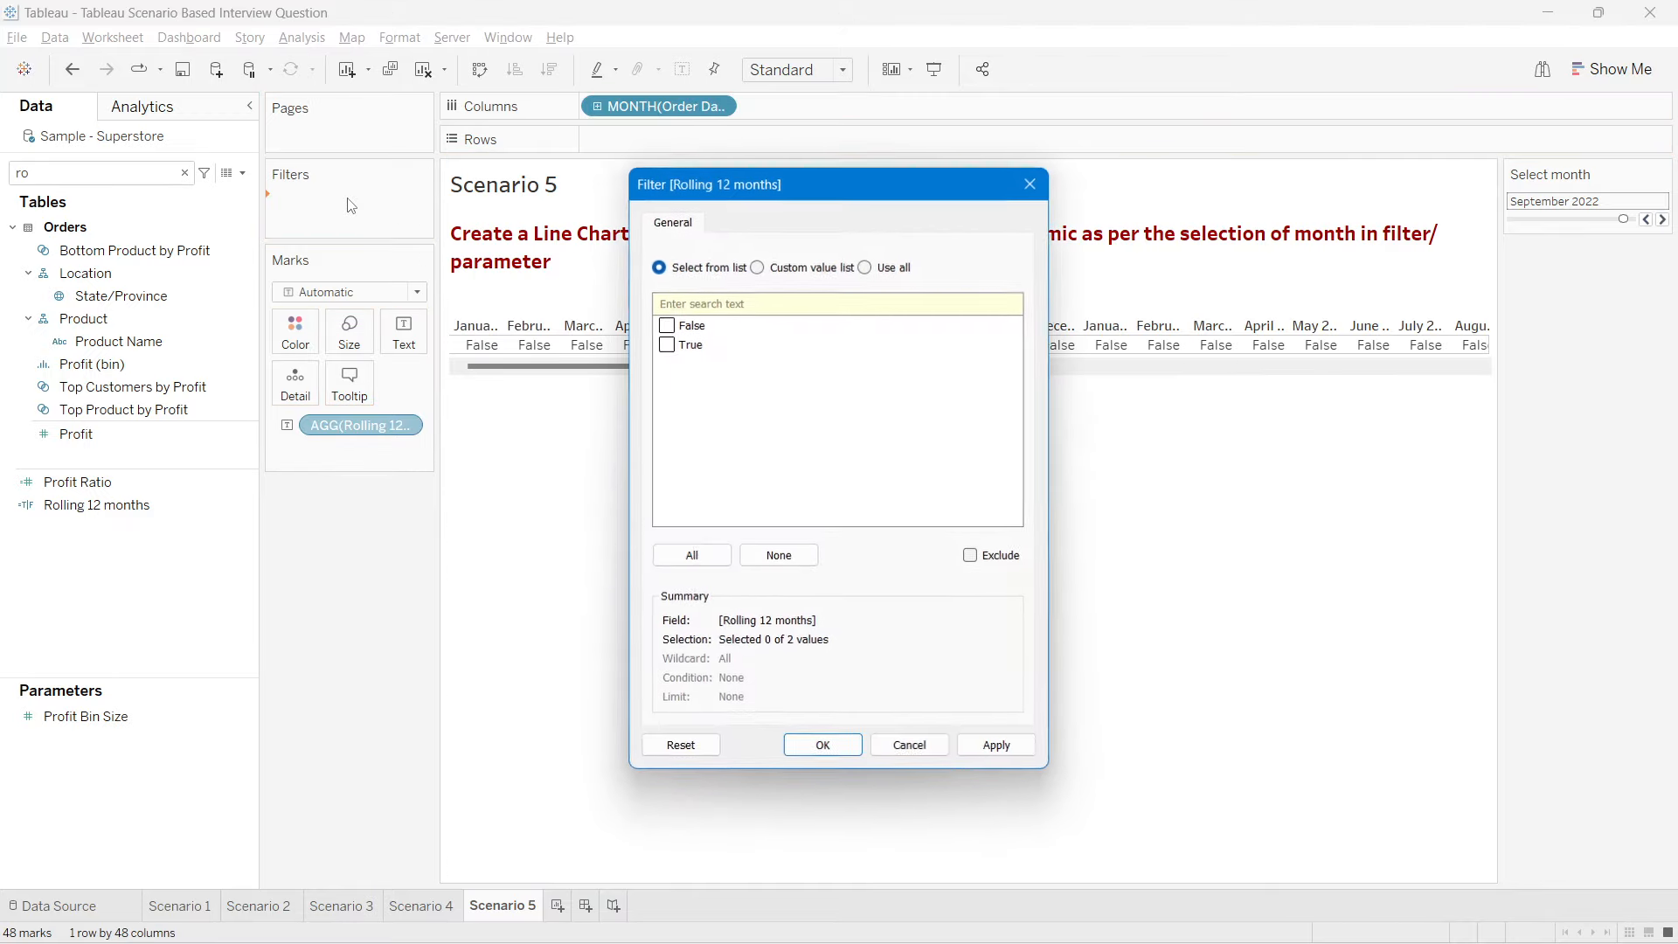
{"action": "left_click", "coordinate": [998, 747]}
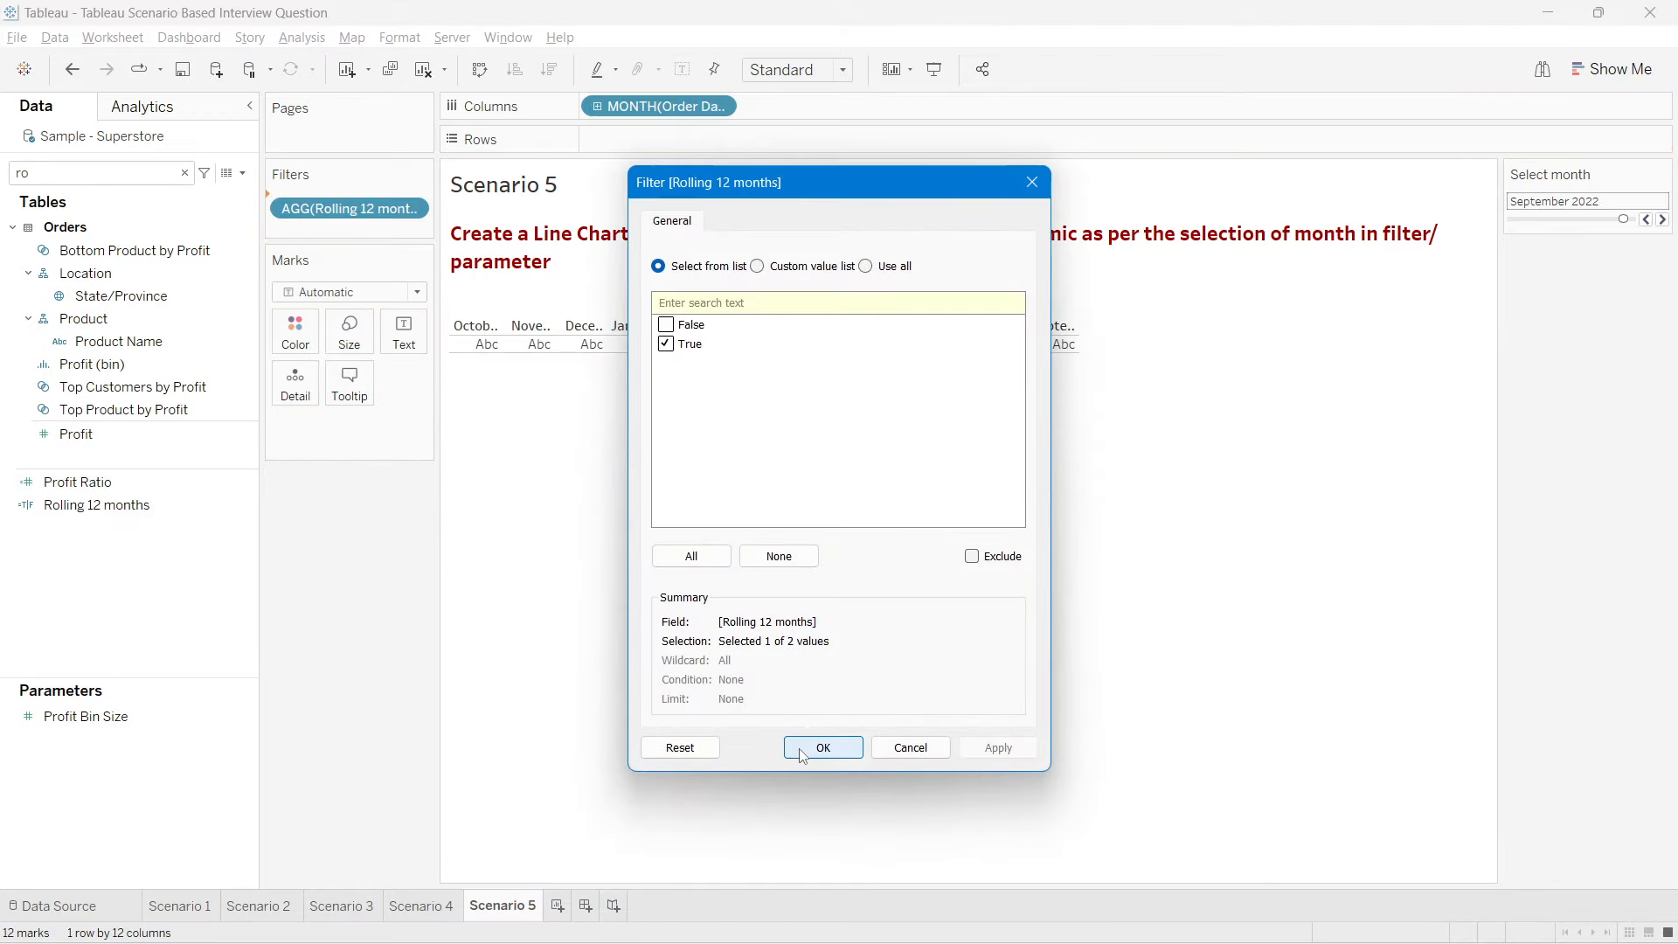
{"action": "left_click", "coordinate": [823, 747]}
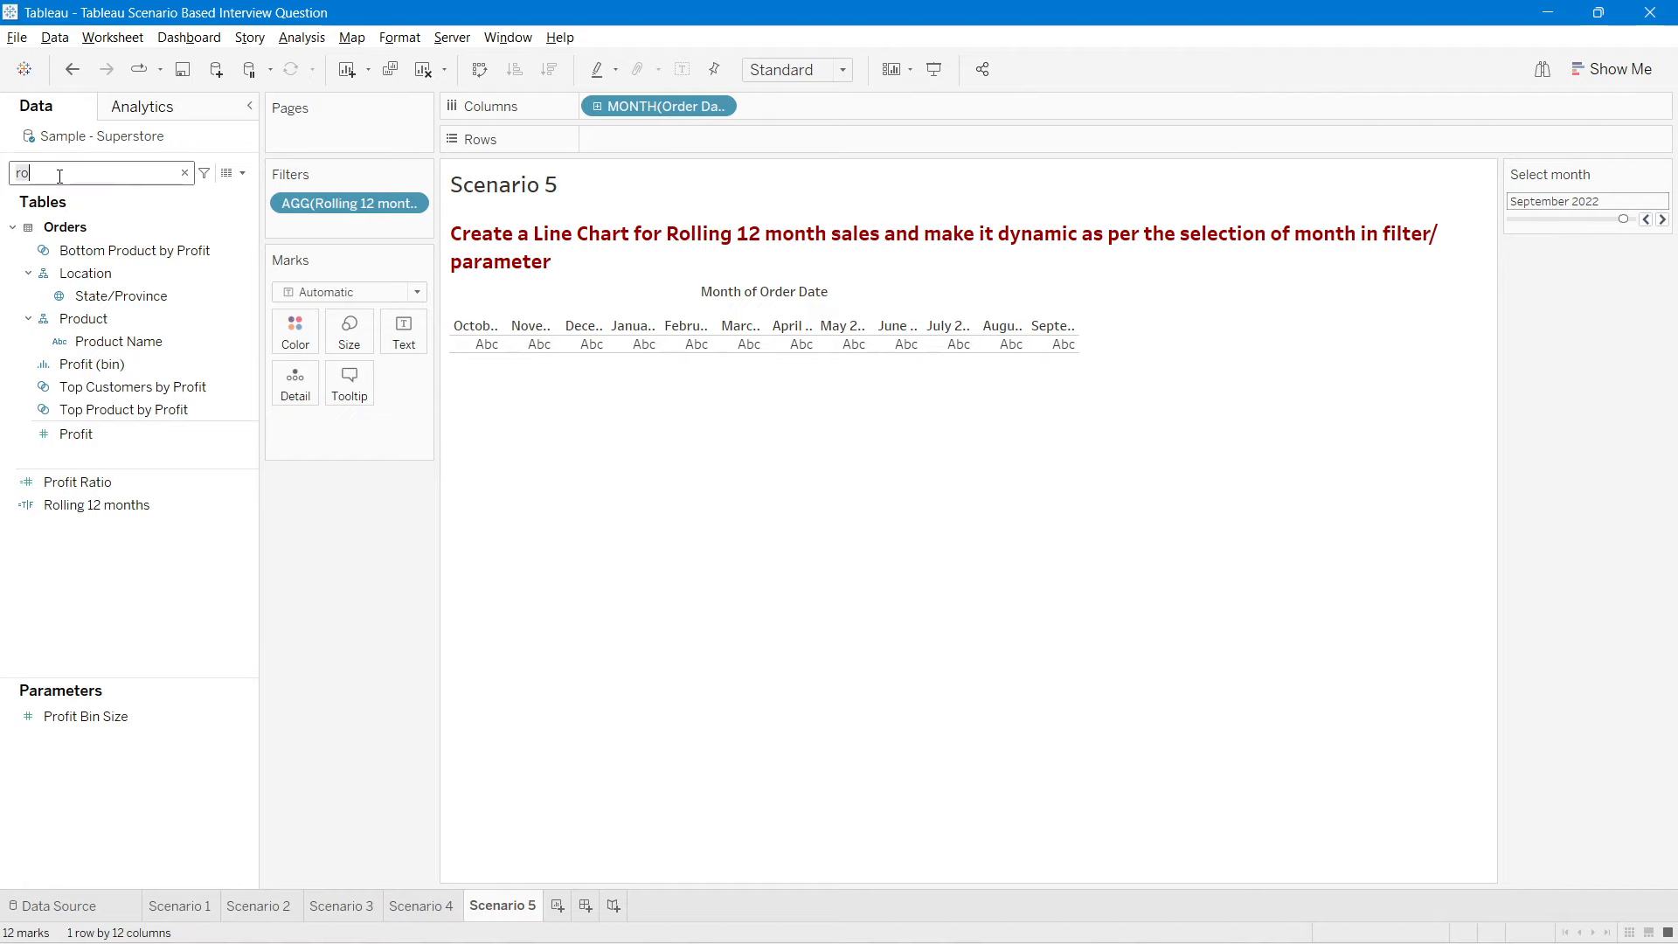
Step: Find the Sales field and add it to rows to plot monthly sales as a line
{"action": "key", "text": "BackSpace"}
{"action": "key", "text": "BackSpace"}
{"action": "type", "text": "sa"}
{"action": "left_click_drag", "start_coordinate": [75, 265], "coordinate": [677, 141]}
Step: Fit the line chart to Entire View and show its mark labels
{"action": "left_click", "coordinate": [797, 70]}
{"action": "left_click", "coordinate": [769, 139]}
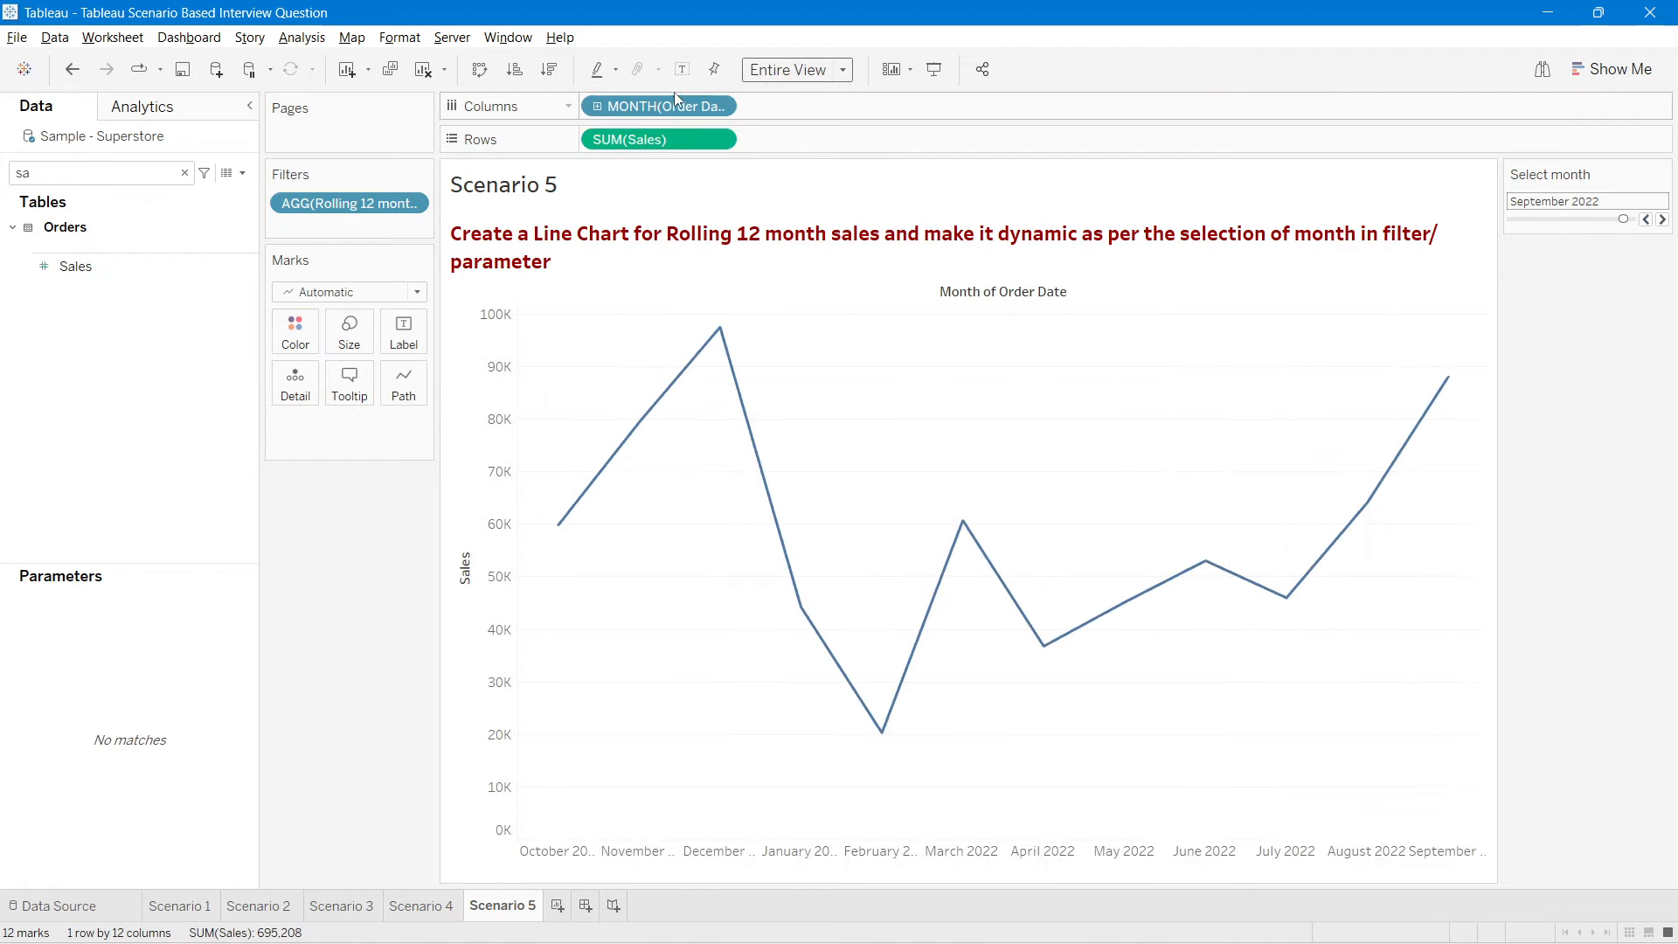
{"action": "left_click", "coordinate": [682, 69]}
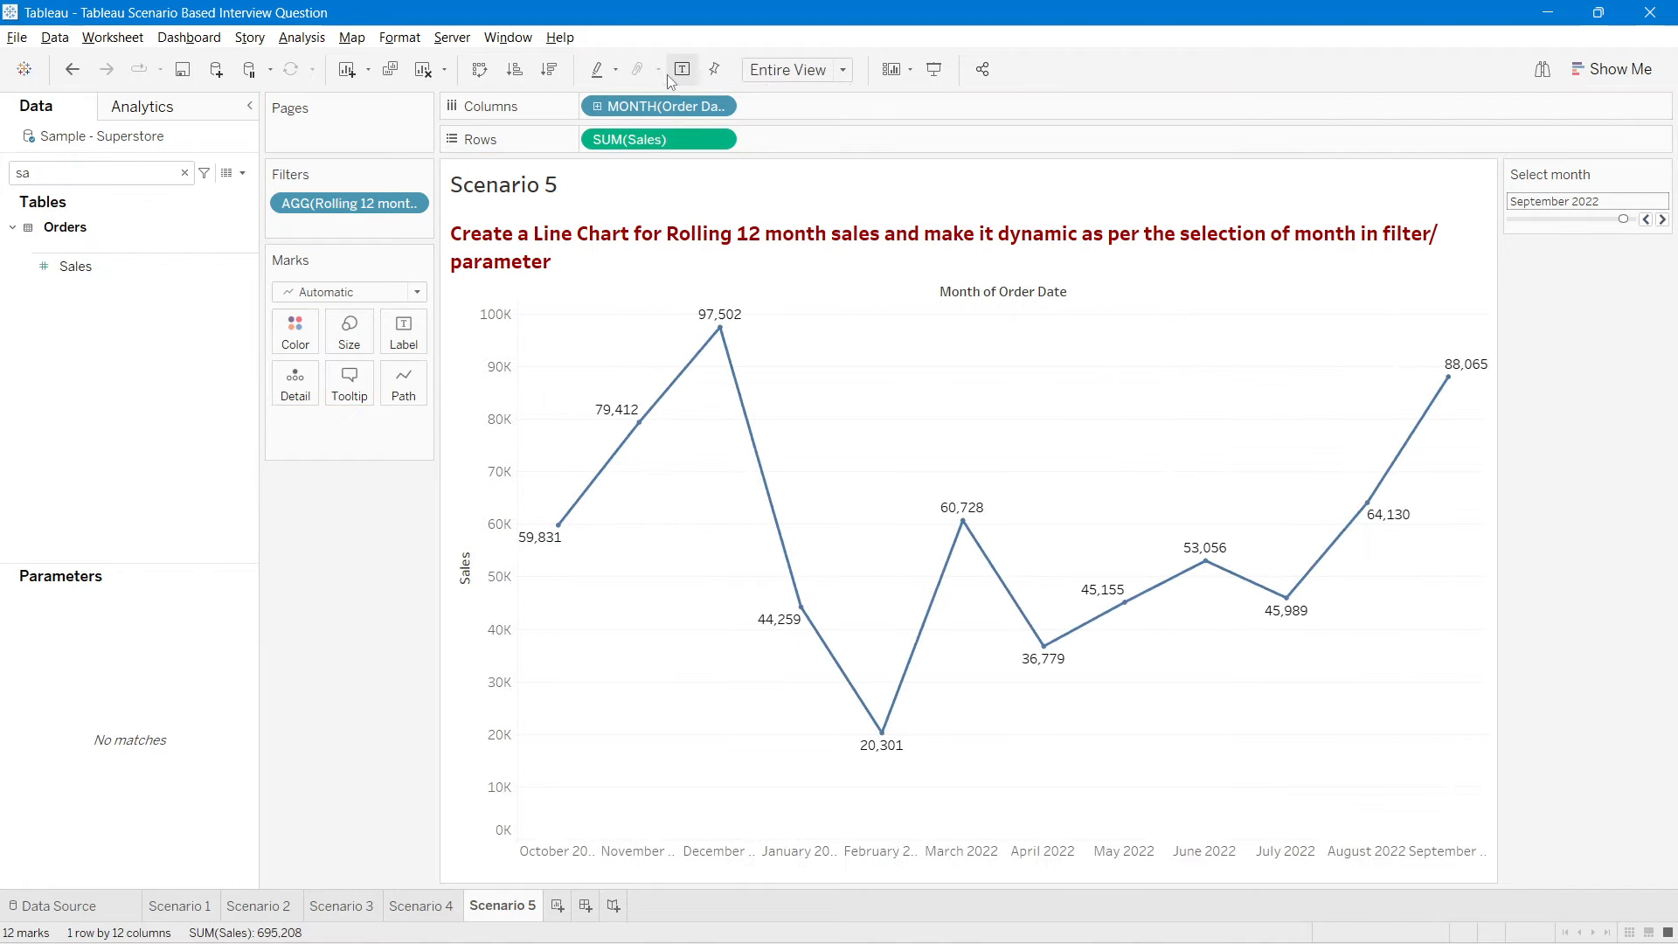
Step: Test the line chart by stepping the Select month parameter back to October 2021 and forward to December 2021
{"action": "left_click", "coordinate": [1646, 220]}
{"action": "left_click", "coordinate": [1646, 220]}
{"action": "left_click", "coordinate": [1646, 220]}
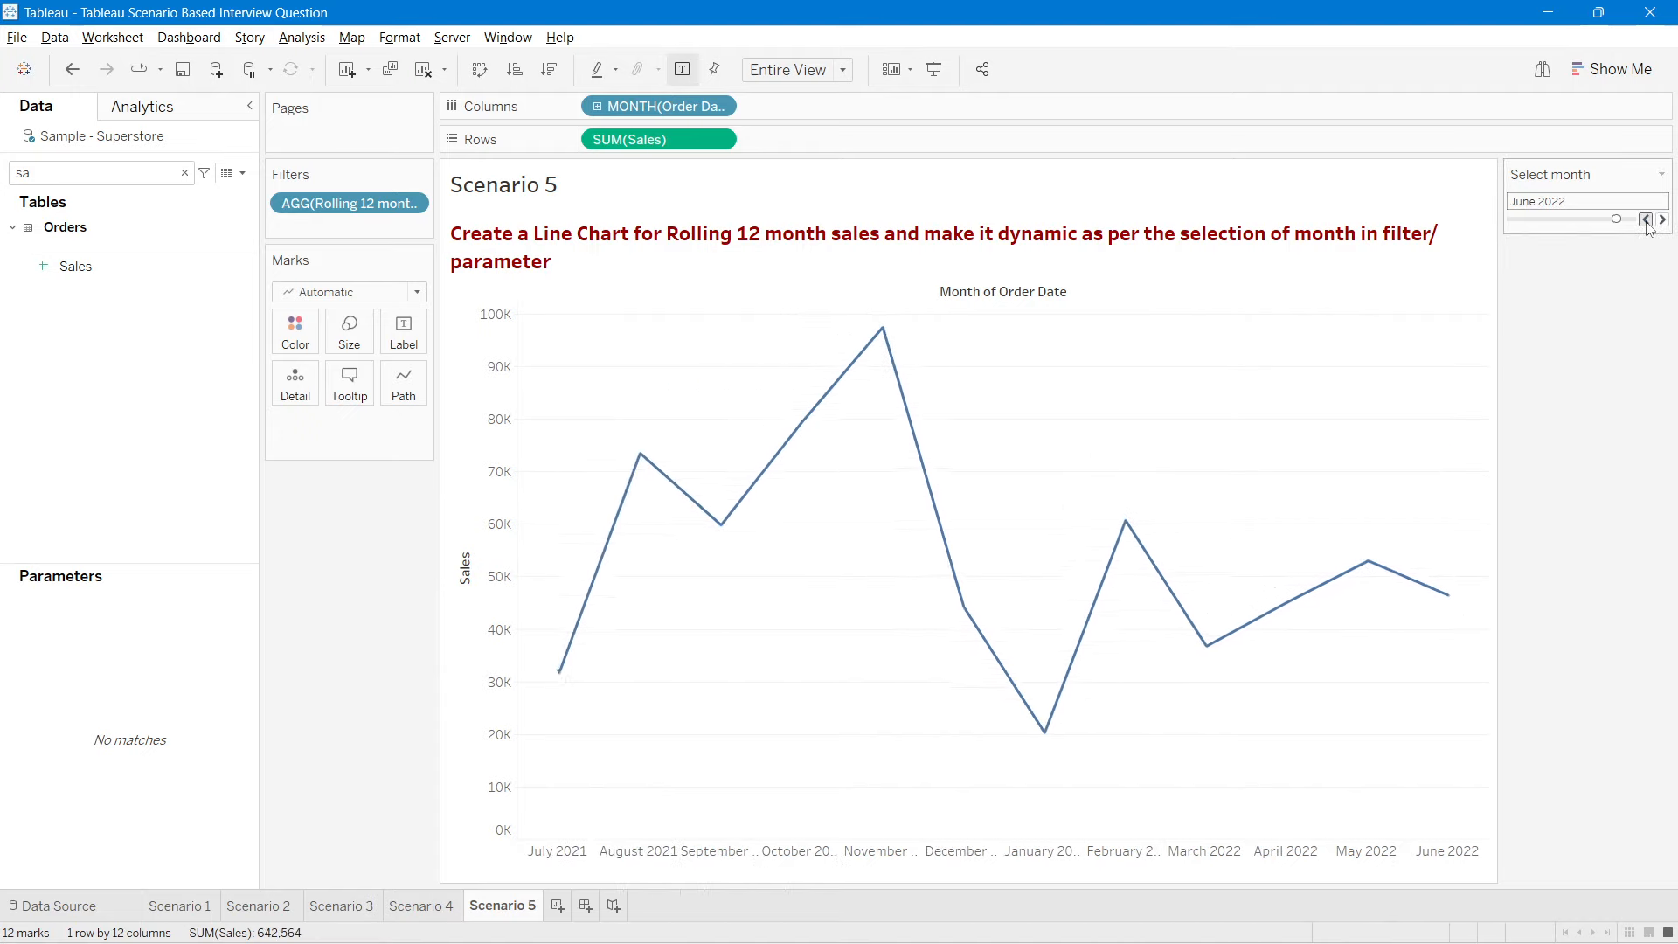
{"action": "left_click", "coordinate": [1646, 220]}
{"action": "left_click", "coordinate": [1645, 219]}
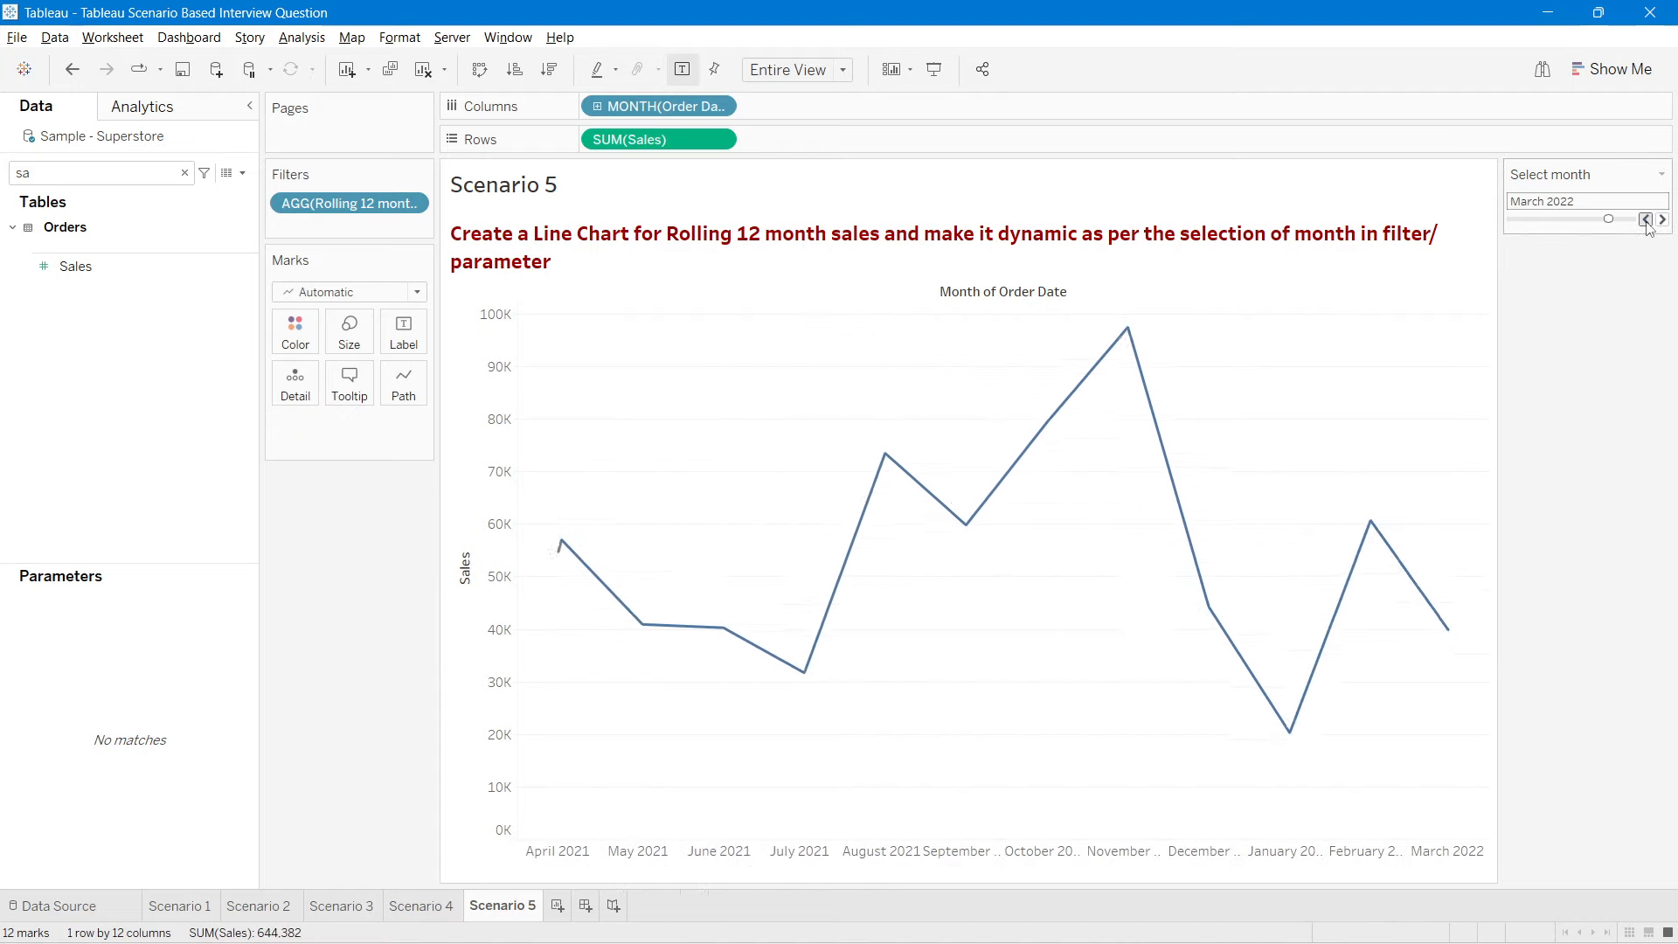
{"action": "left_click", "coordinate": [1645, 219]}
{"action": "left_click", "coordinate": [1645, 219]}
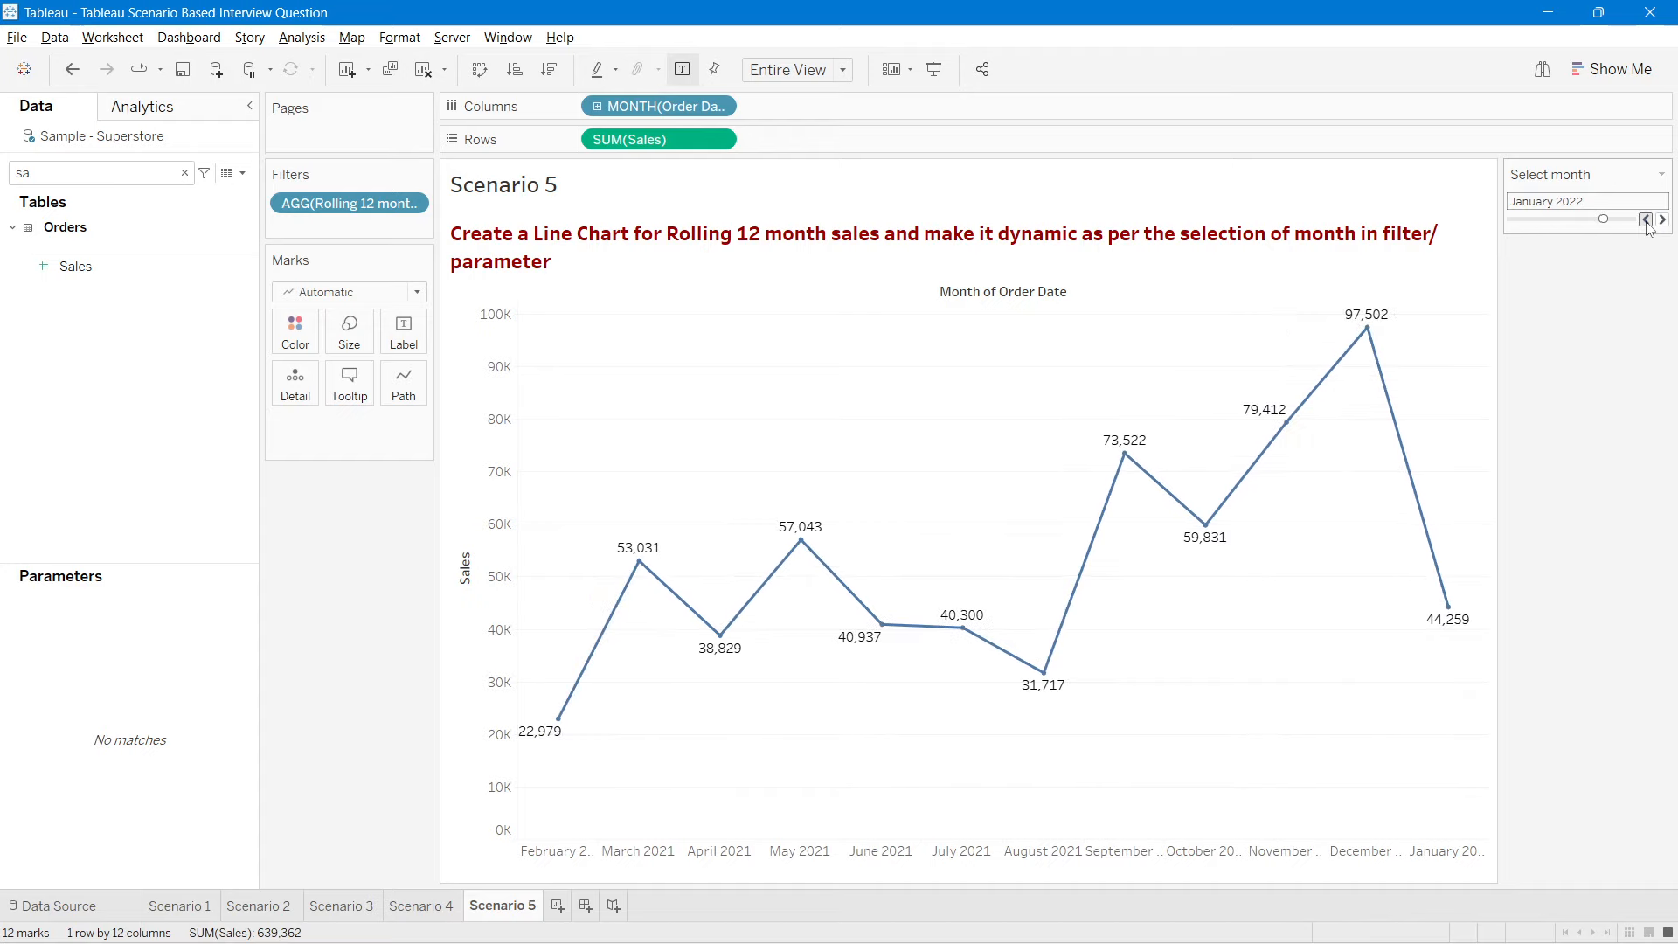
{"action": "left_click", "coordinate": [1645, 219]}
{"action": "left_click", "coordinate": [1645, 219]}
{"action": "left_click", "coordinate": [1645, 220]}
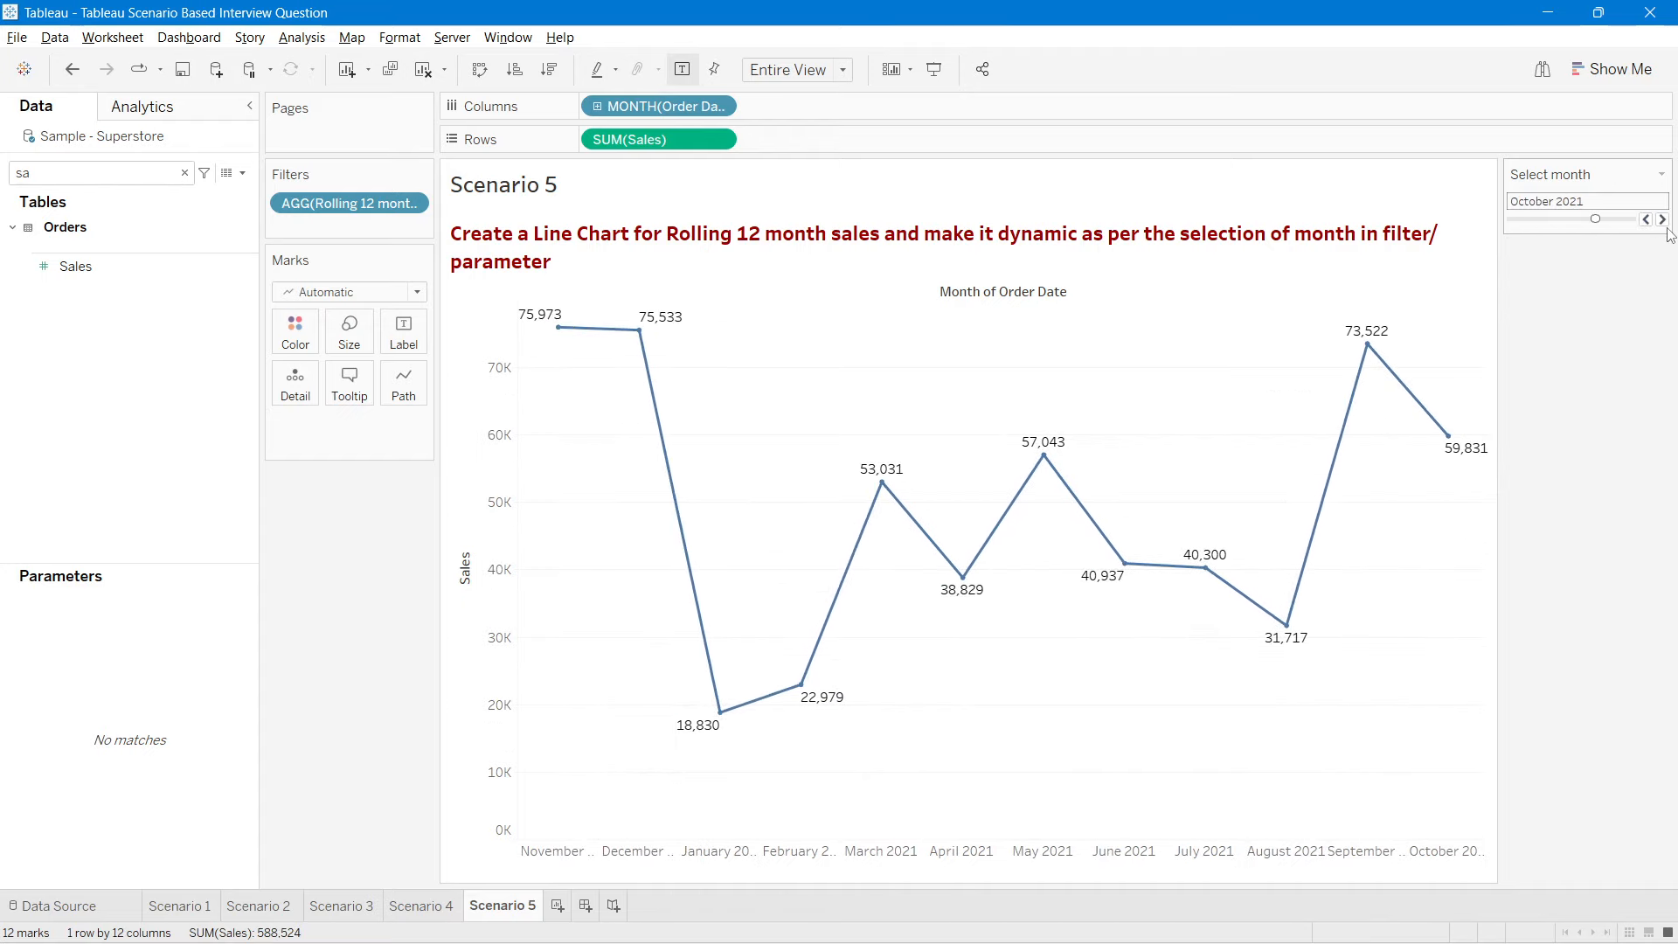
{"action": "left_click", "coordinate": [1662, 220]}
{"action": "left_click", "coordinate": [1661, 220]}
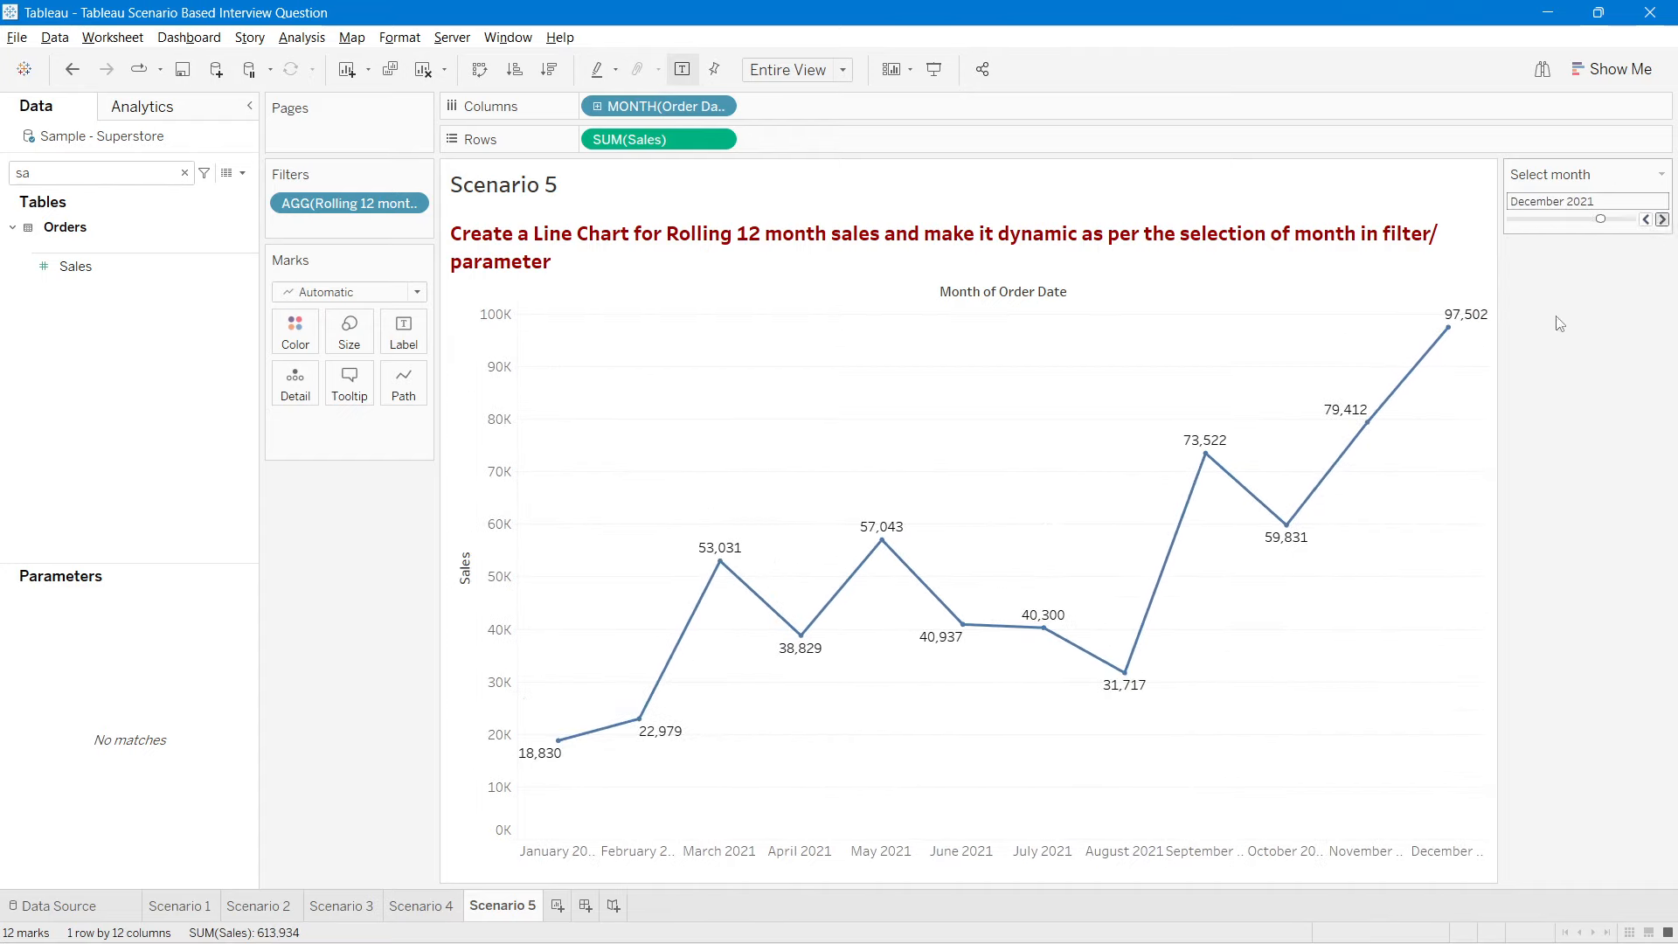